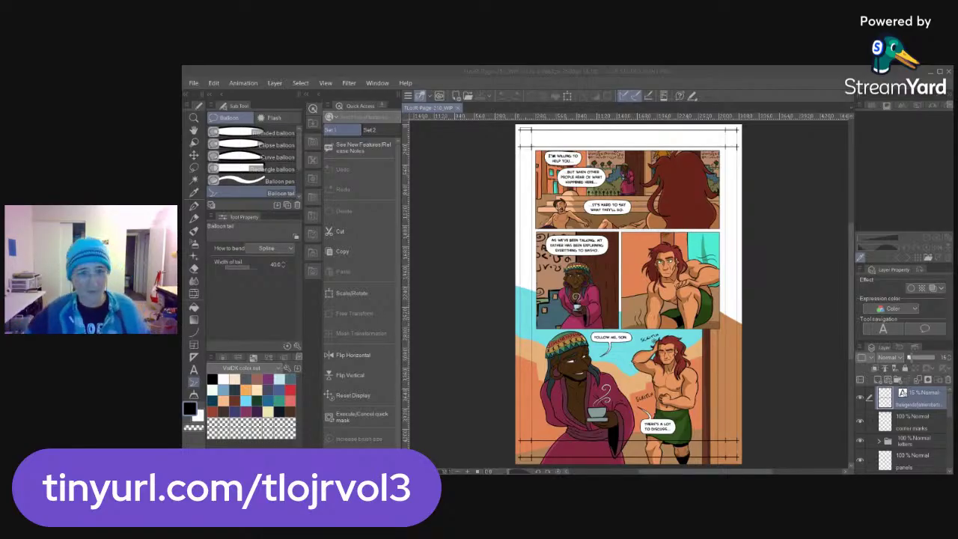
Raise the copyright text layer to 100% opacity and group it with the corner marks layer in a folder named GUIDES
{"action": "left_click", "coordinate": [686, 78]}
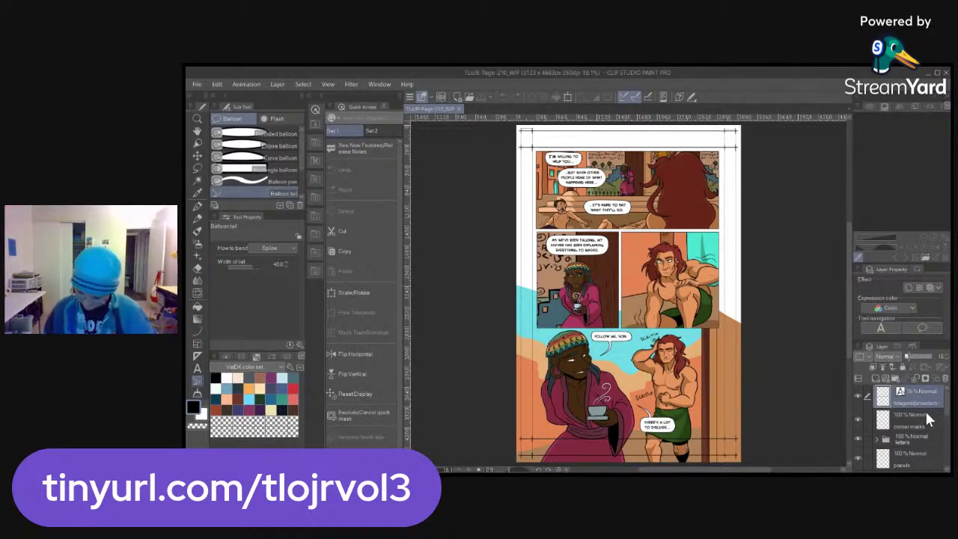
{"action": "left_click_drag", "start_coordinate": [907, 357], "coordinate": [934, 358]}
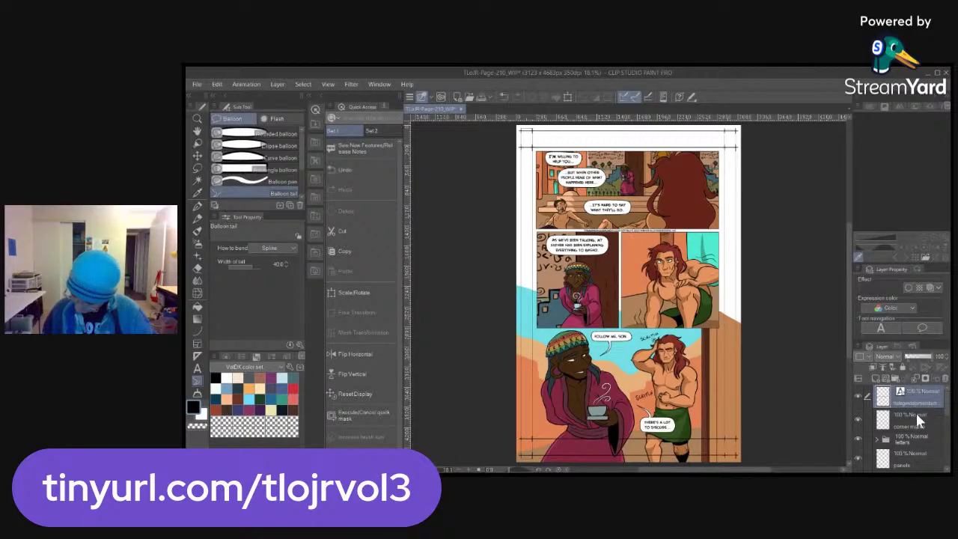
{"action": "left_click", "coordinate": [917, 417], "text": "shift"}
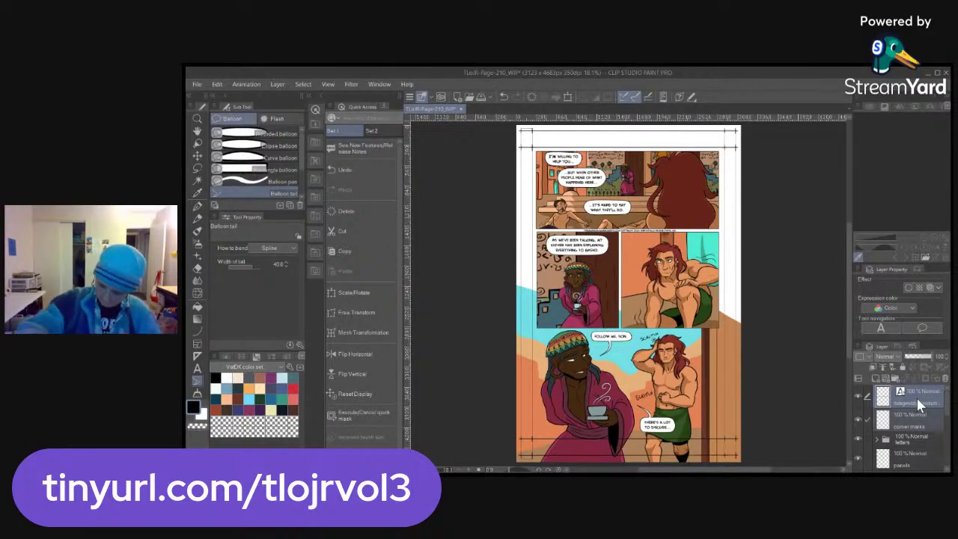
{"action": "key", "text": "ctrl+g"}
{"action": "double_click", "coordinate": [914, 393]}
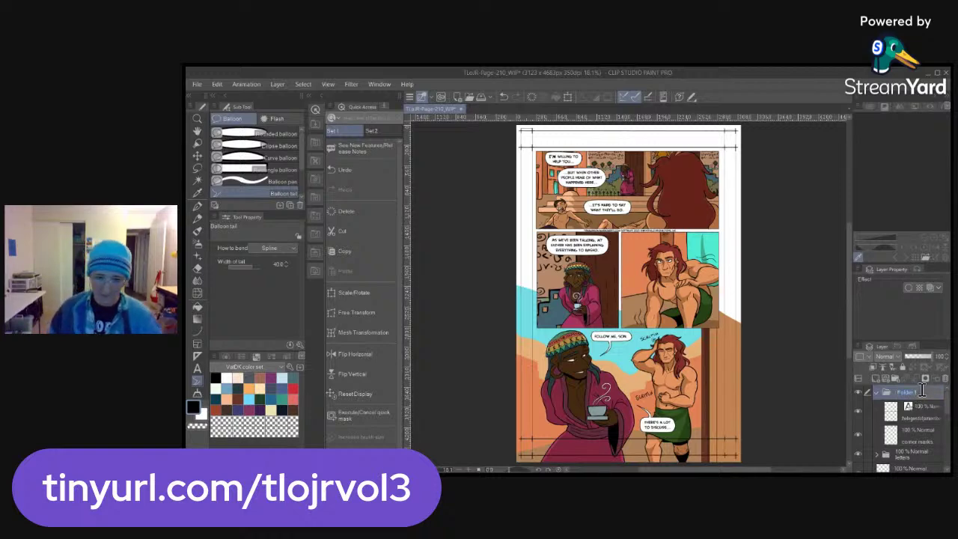
{"action": "type", "text": "GUIDES"}
{"action": "key", "text": "Return"}
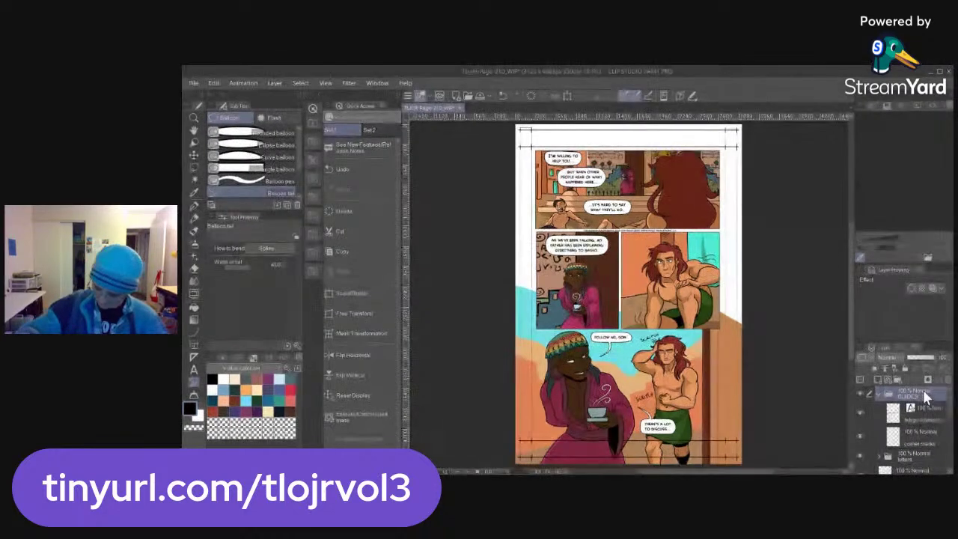
{"action": "left_click", "coordinate": [880, 394]}
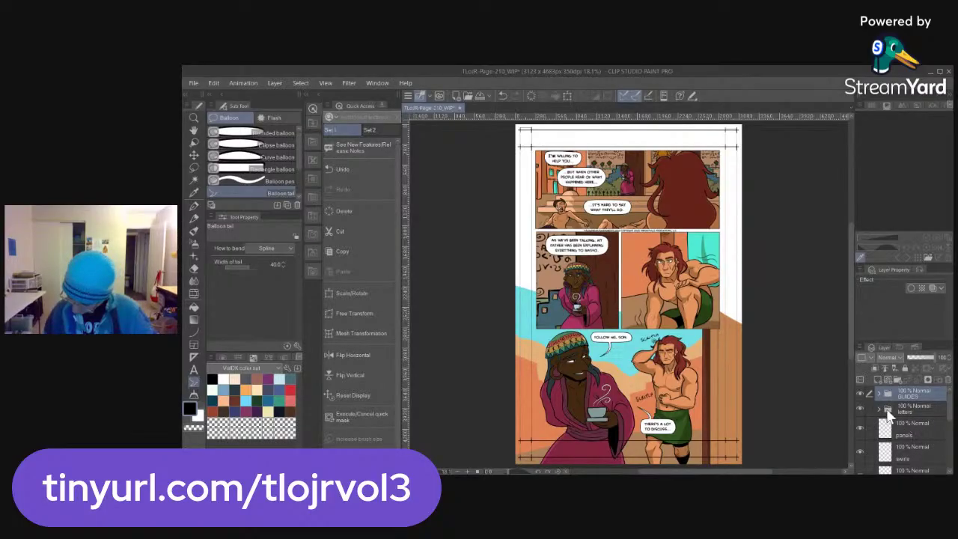
On the first panel's balloon layer in the letters folder, add balloon tails linking the three speech balloons in a chain
{"action": "left_click", "coordinate": [879, 410]}
{"action": "mouse_move", "coordinate": [950, 405]}
{"action": "left_mouse_down"}
{"action": "mouse_move", "coordinate": [950, 423]}
{"action": "mouse_move", "coordinate": [950, 409]}
{"action": "left_mouse_up"}
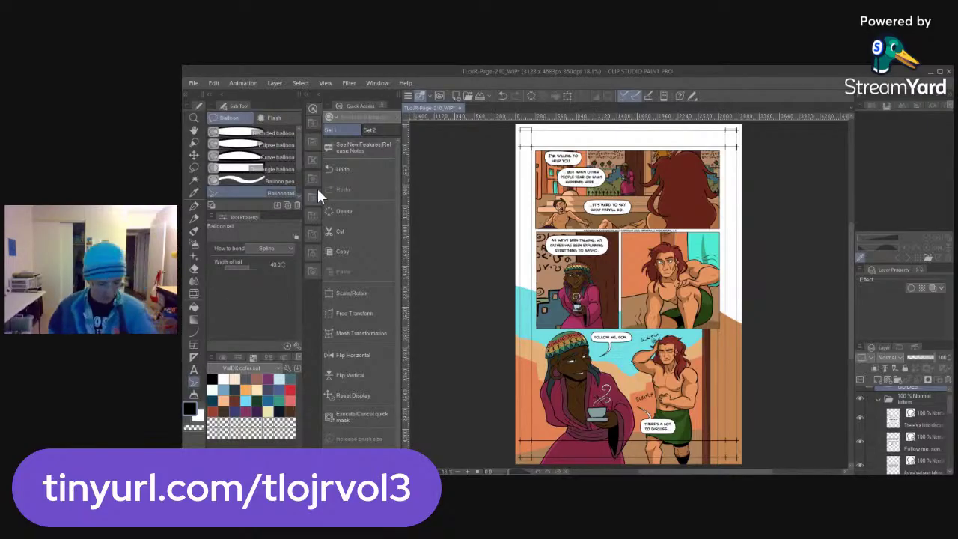
{"action": "scroll", "coordinate": [595, 168], "scroll_direction": "up", "scroll_amount": 5}
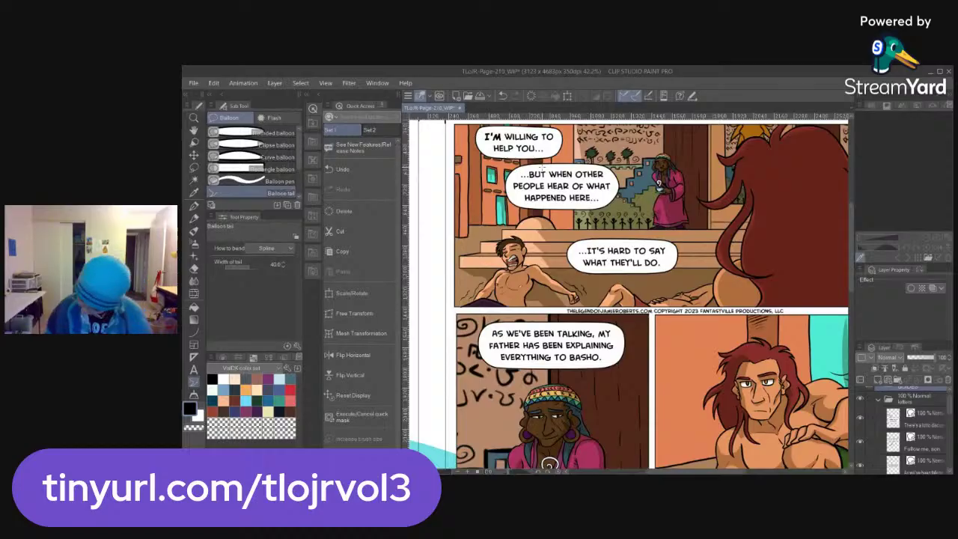
{"action": "left_click_drag", "start_coordinate": [950, 407], "coordinate": [952, 430]}
{"action": "scroll", "coordinate": [952, 430], "scroll_direction": "up", "scroll_amount": 2}
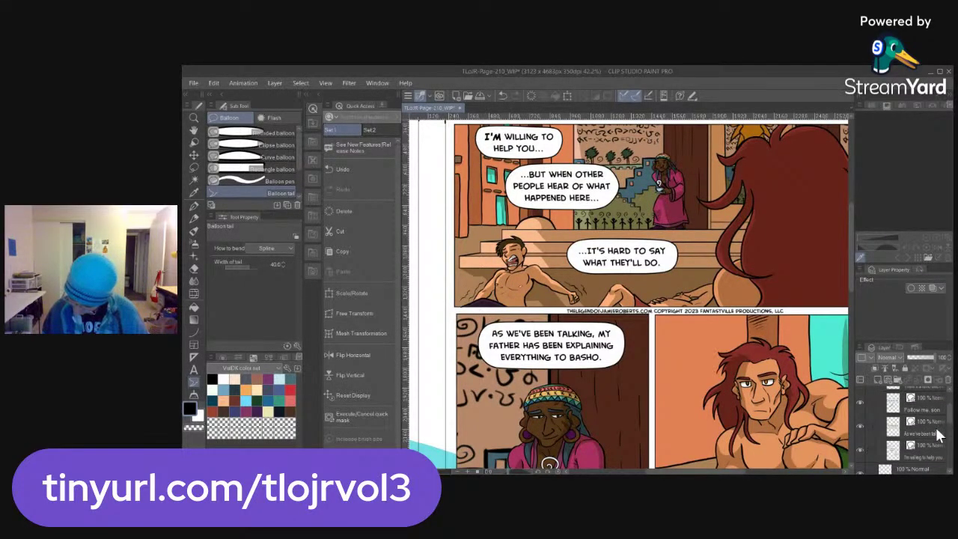
{"action": "left_click", "coordinate": [935, 454]}
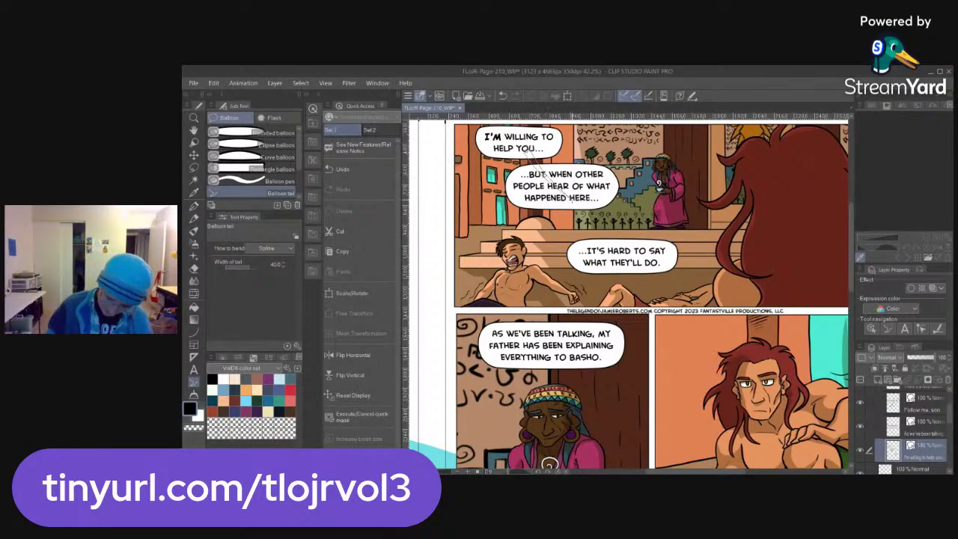
{"action": "left_click", "coordinate": [570, 205]}
{"action": "left_click", "coordinate": [590, 246]}
{"action": "left_click", "coordinate": [624, 261]}
{"action": "double_click", "coordinate": [645, 253]}
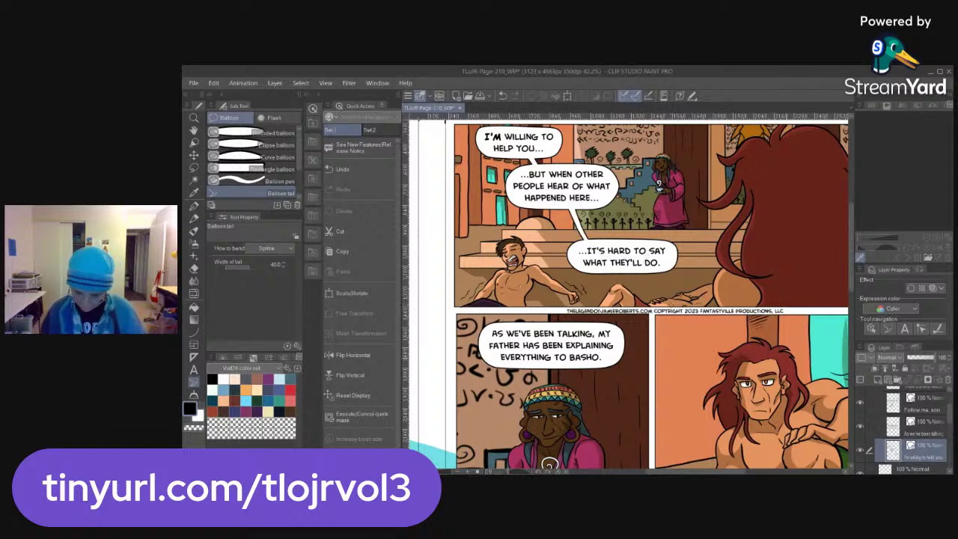
Collapse the letters folder and hide the GUIDES folder on the page
{"action": "key", "text": "ctrl+space"}
{"action": "left_click_drag", "start_coordinate": [749, 291], "coordinate": [739, 291]}
{"action": "left_click_drag", "start_coordinate": [783, 380], "coordinate": [698, 354]}
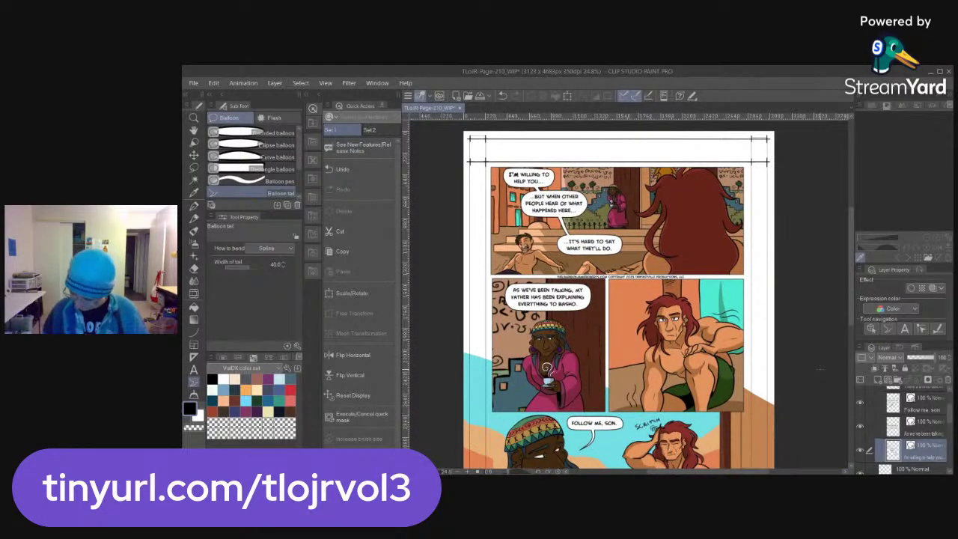
{"action": "left_click", "coordinate": [888, 408]}
{"action": "left_click", "coordinate": [906, 412]}
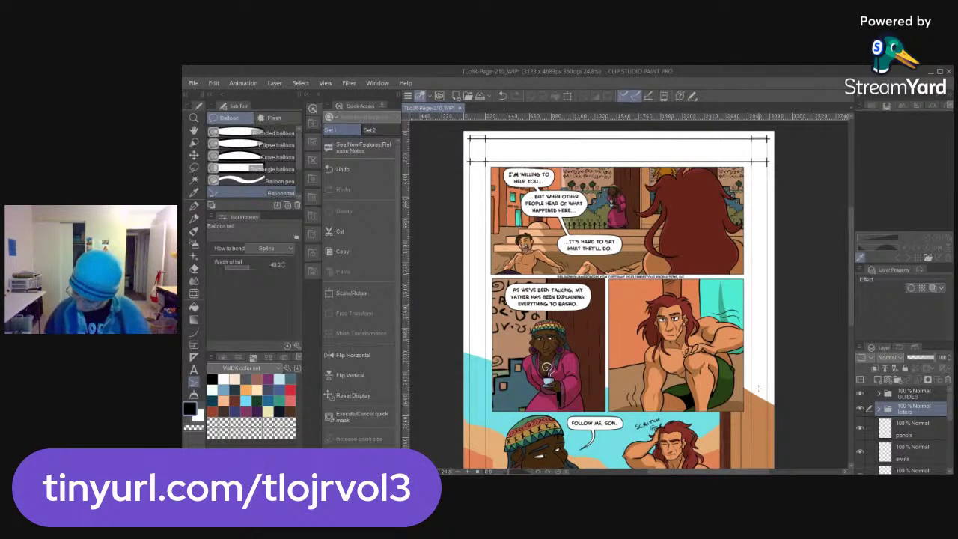
{"action": "left_click", "coordinate": [860, 392]}
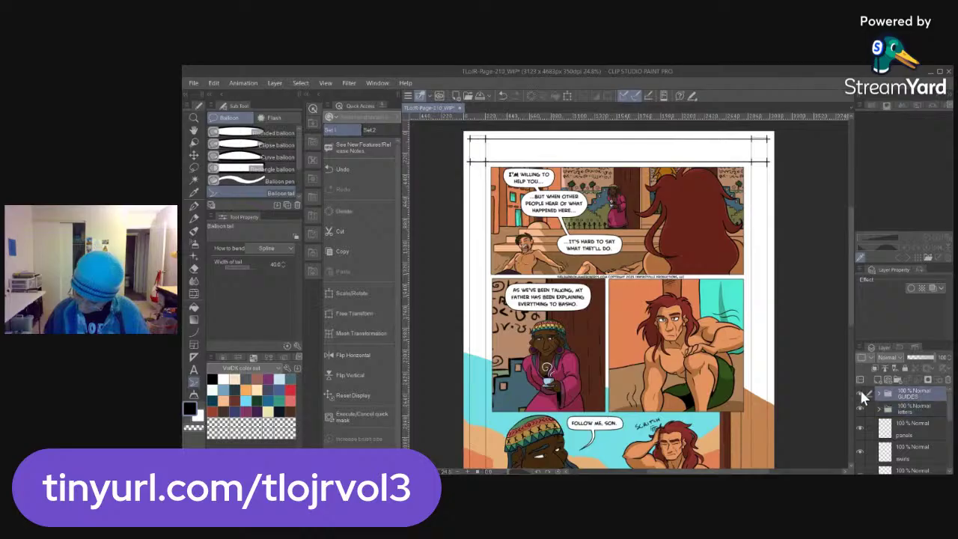
{"action": "left_click", "coordinate": [859, 394]}
{"action": "scroll", "coordinate": [793, 378], "scroll_direction": "down", "scroll_amount": 3}
{"action": "left_click_drag", "start_coordinate": [804, 422], "coordinate": [771, 347]}
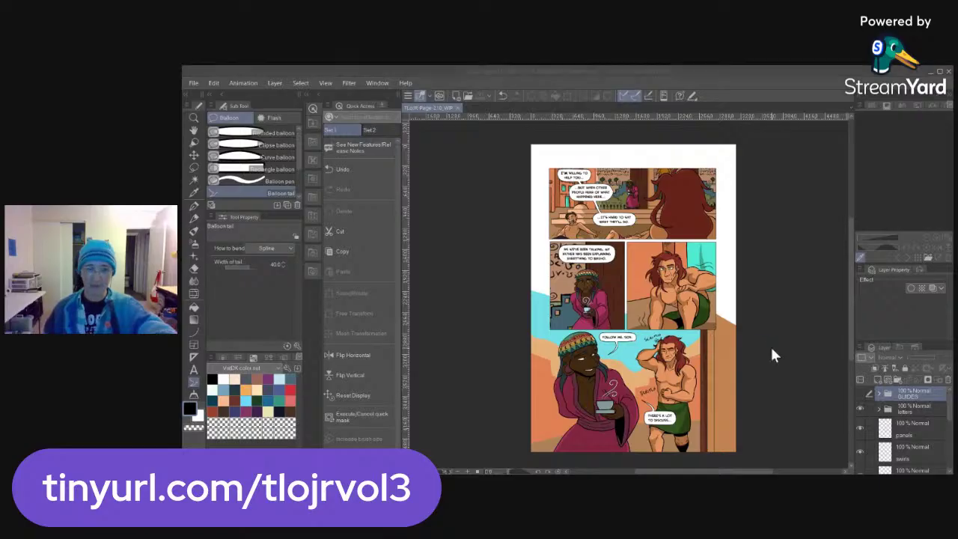
Start saving a copy of the page into the Chapter 9 folder under 4. Comic Pages - Finished
{"action": "key", "text": "ctrl+shift+s"}
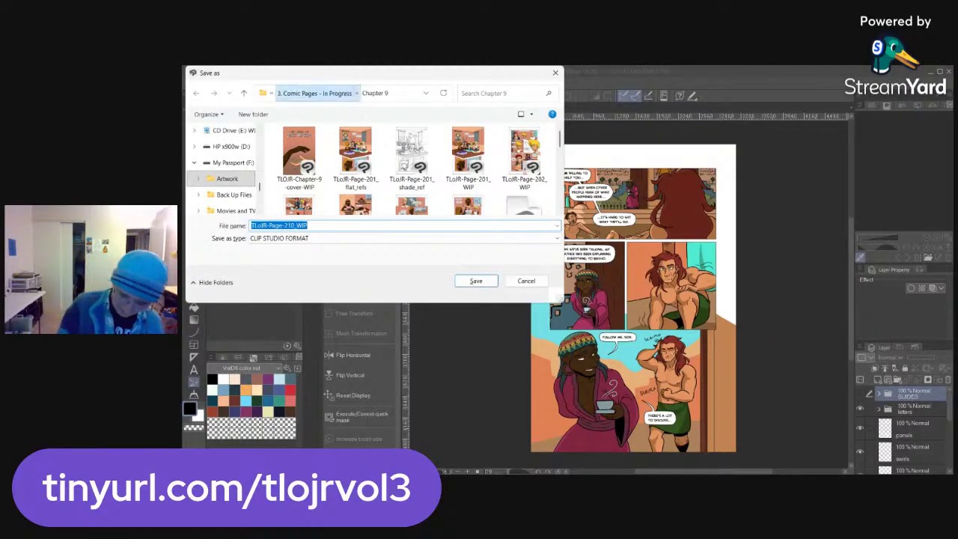
{"action": "left_click", "coordinate": [315, 92]}
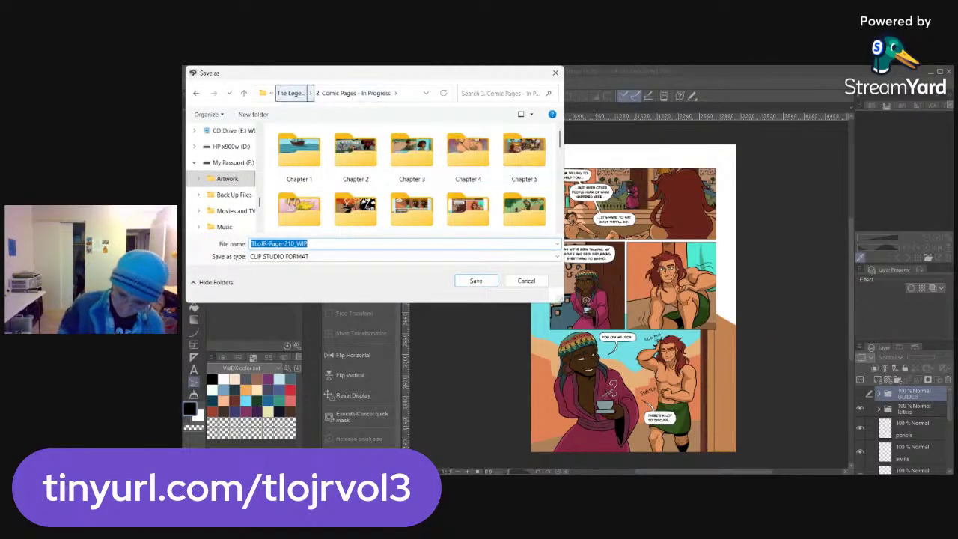
{"action": "left_click", "coordinate": [292, 93]}
{"action": "left_click", "coordinate": [524, 153]}
{"action": "double_click", "coordinate": [523, 153]}
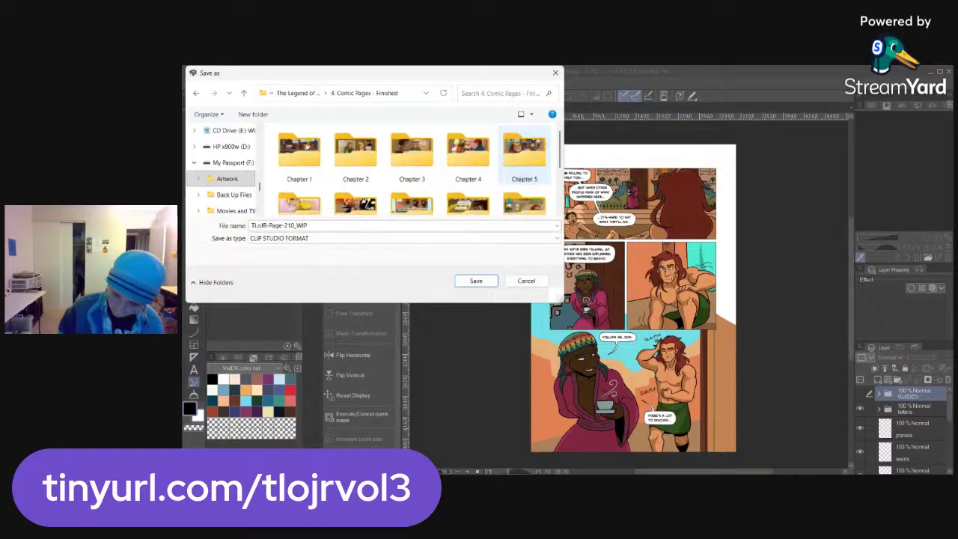
{"action": "scroll", "coordinate": [419, 172], "scroll_direction": "down", "scroll_amount": 2}
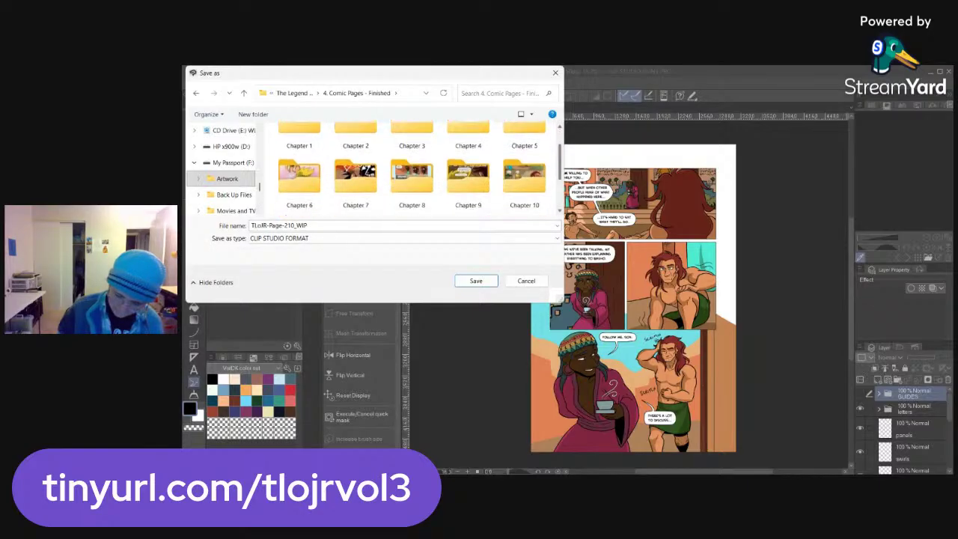
{"action": "double_click", "coordinate": [467, 150]}
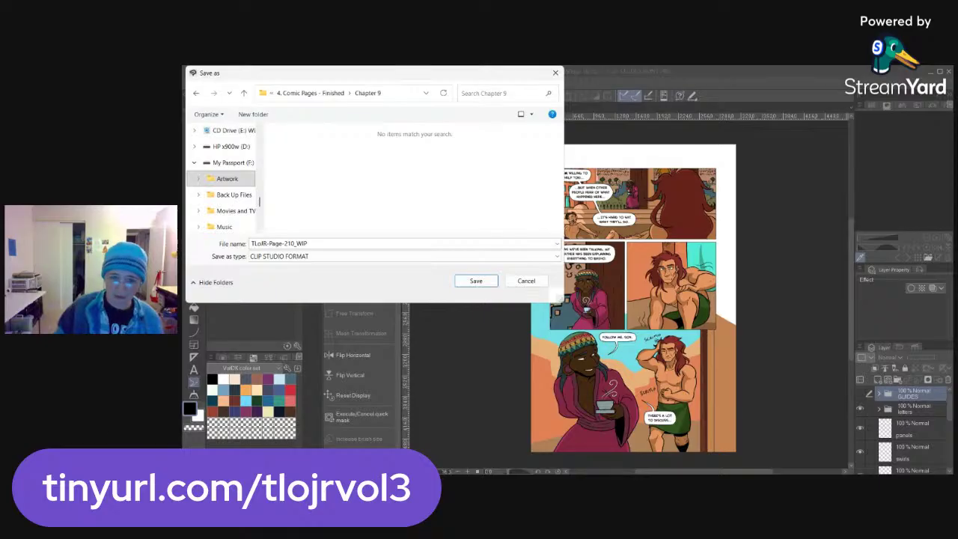
Save the copy in TIFF format under the file name TLoJR-Page-210_print2
{"action": "left_click", "coordinate": [335, 257]}
{"action": "left_click", "coordinate": [289, 302]}
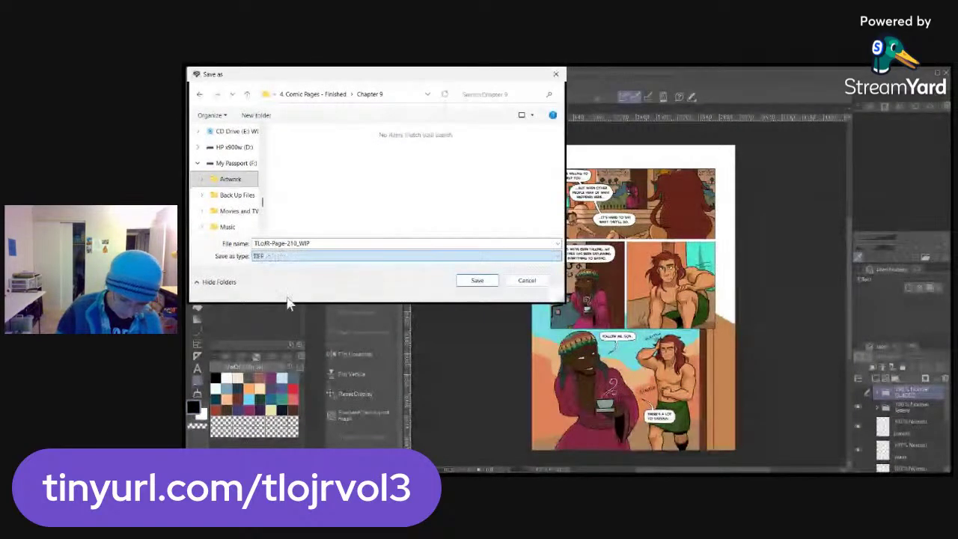
{"action": "left_click", "coordinate": [345, 243]}
{"action": "key", "text": "shift+Left"}
{"action": "key", "text": "shift+Left"}
{"action": "key", "text": "shift+Left"}
{"action": "type", "text": "print2"}
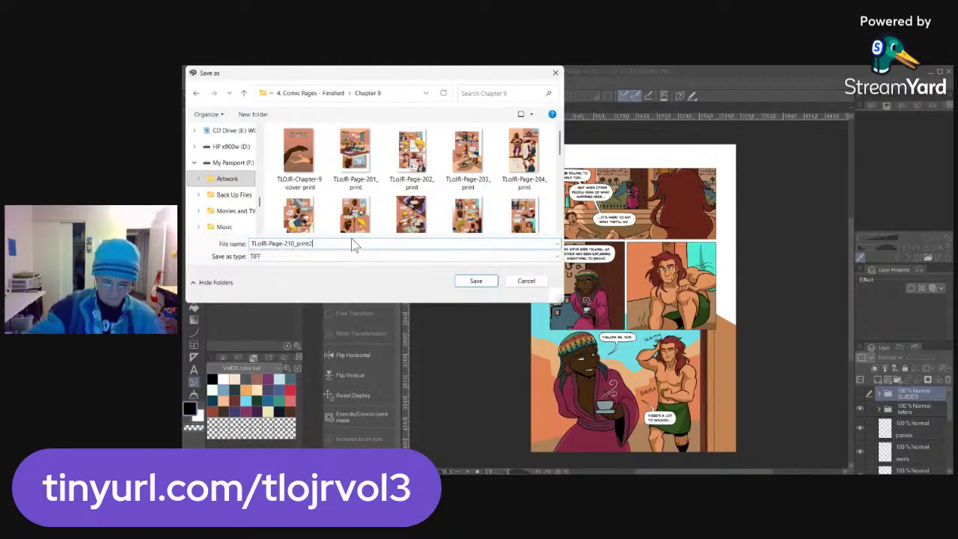
{"action": "key", "text": "Return"}
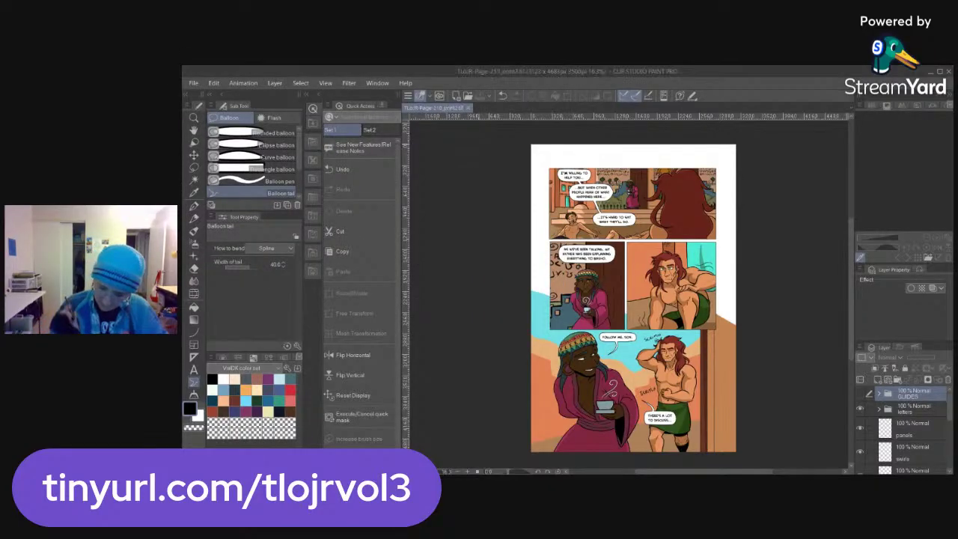
Close page 210 and look through the finished Chapter 9 files for the next page to export
{"action": "left_click", "coordinate": [468, 107]}
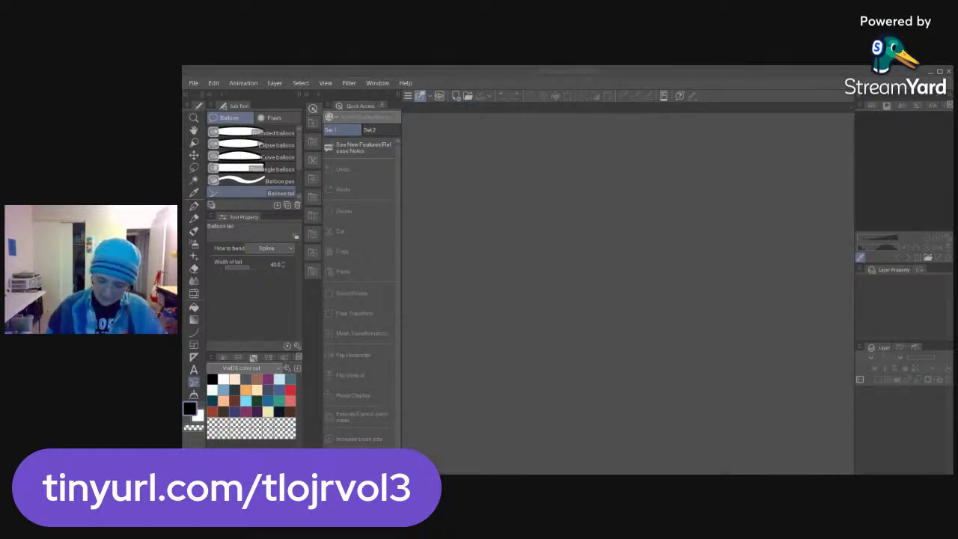
{"action": "left_click", "coordinate": [647, 334]}
{"action": "key", "text": "ctrl+o"}
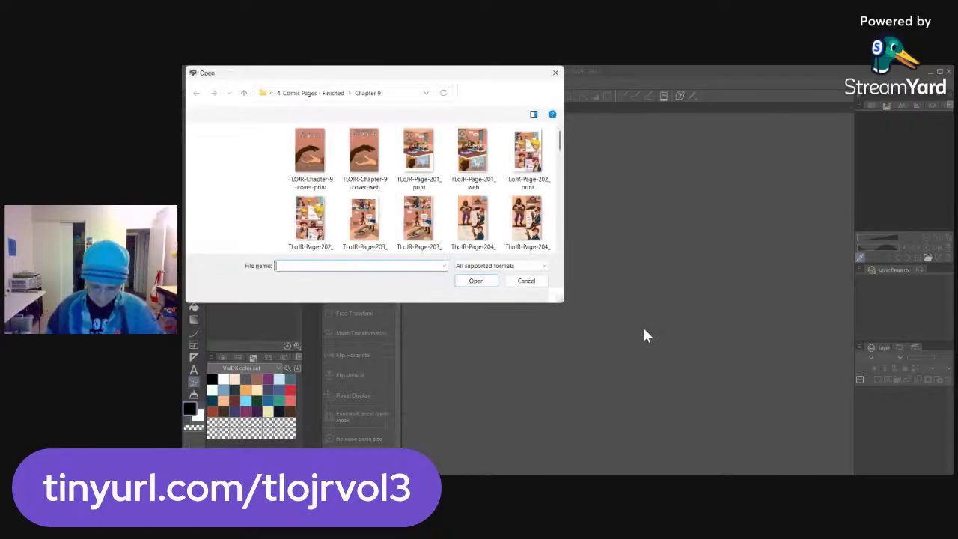
{"action": "scroll", "coordinate": [424, 187], "scroll_direction": "down", "scroll_amount": 10}
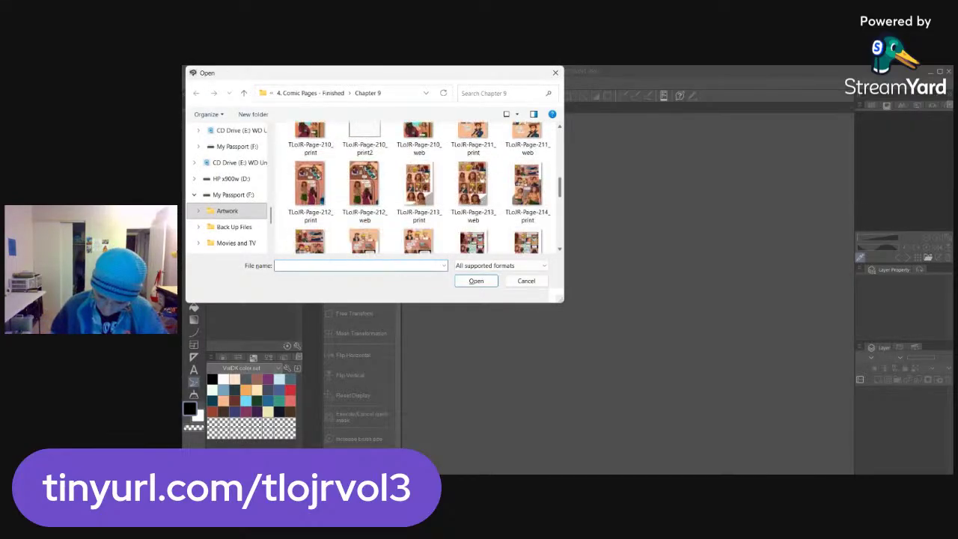
{"action": "scroll", "coordinate": [419, 187], "scroll_direction": "up", "scroll_amount": 1}
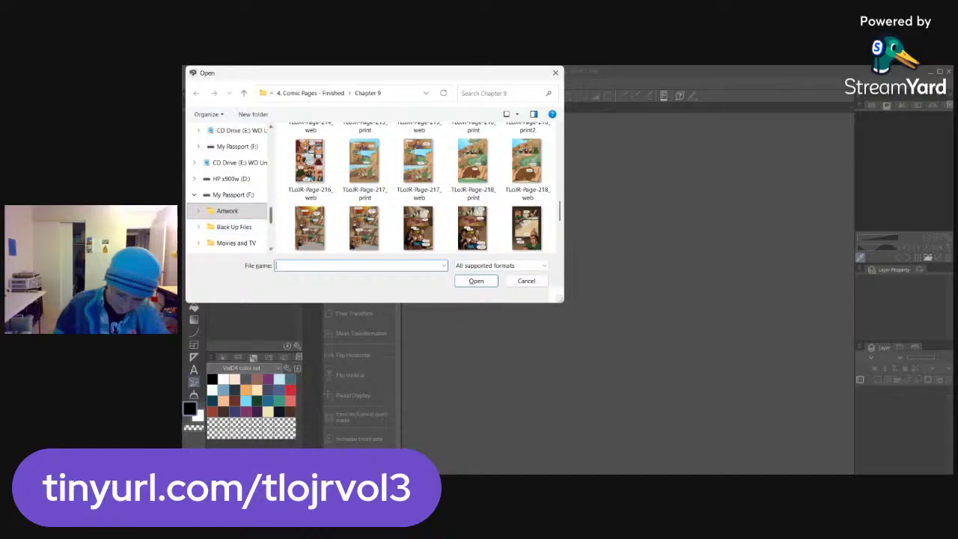
Open the working file TLoJR-Page-218_WIP from the Chapter 9 folder under 3. Comic Pages - In Progress
{"action": "left_click", "coordinate": [243, 92]}
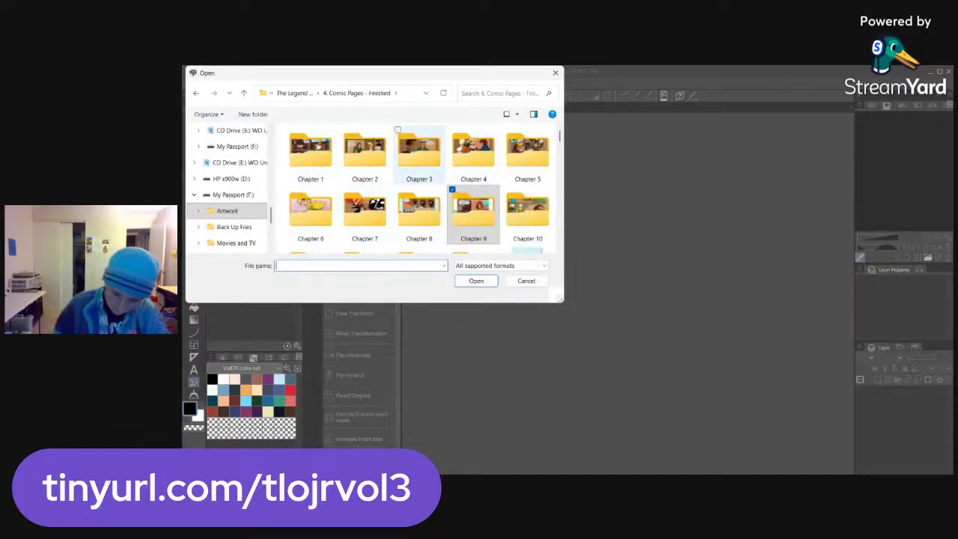
{"action": "left_click", "coordinate": [294, 93]}
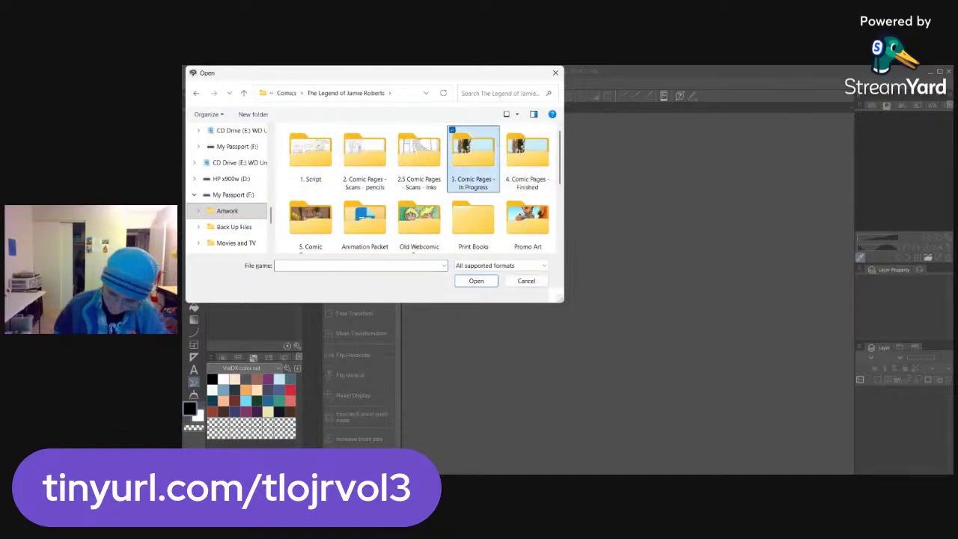
{"action": "double_click", "coordinate": [473, 154]}
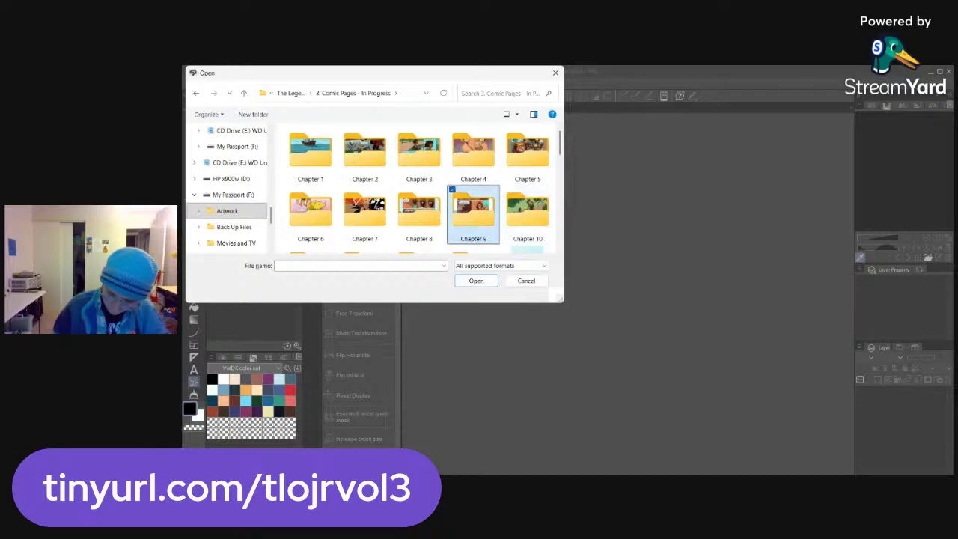
{"action": "double_click", "coordinate": [473, 212]}
{"action": "scroll", "coordinate": [424, 187], "scroll_direction": "down", "scroll_amount": 6}
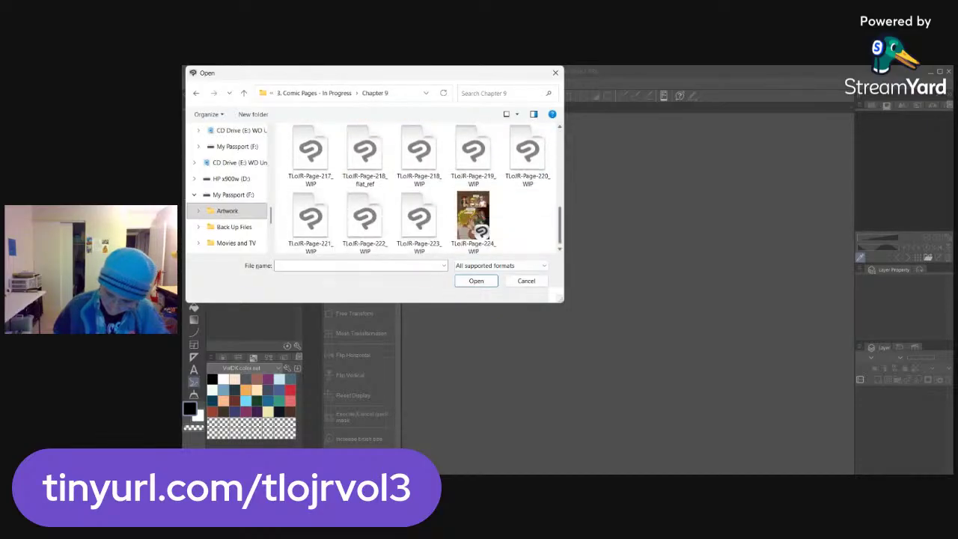
{"action": "left_click", "coordinate": [473, 165]}
{"action": "left_click", "coordinate": [476, 281]}
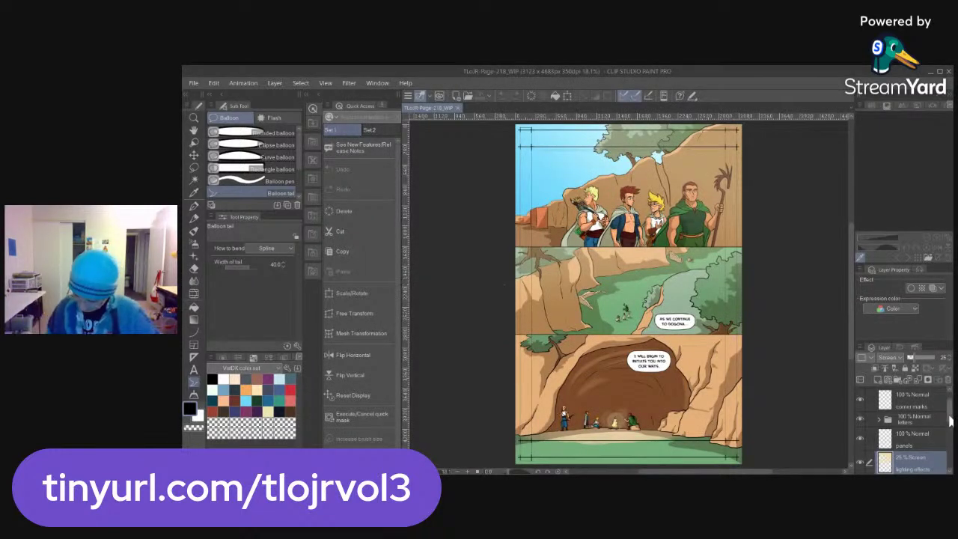
Raise the opacity of the text layer above the corner marks to 100%
{"action": "scroll", "coordinate": [951, 405], "scroll_direction": "up", "scroll_amount": 1}
{"action": "left_click", "coordinate": [922, 397]}
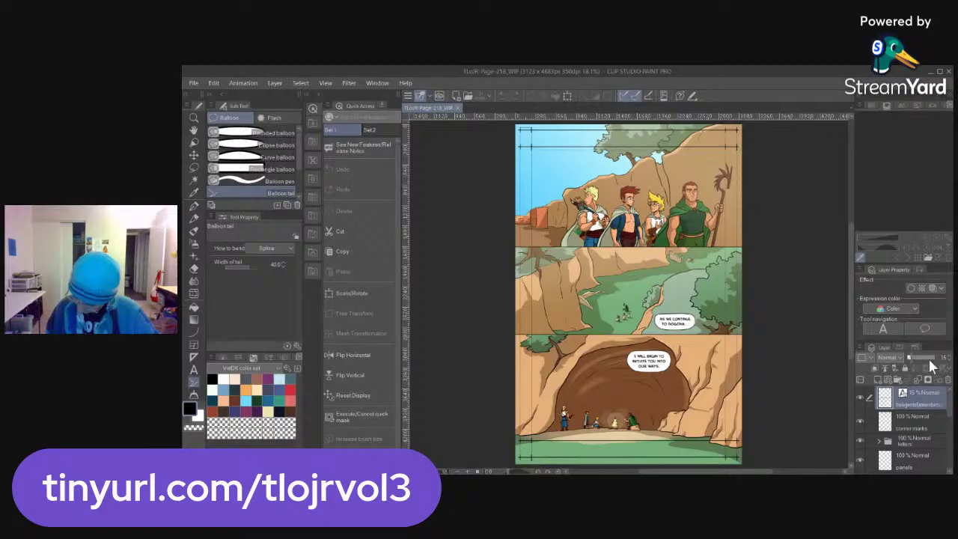
{"action": "left_click_drag", "start_coordinate": [949, 367], "coordinate": [947, 374]}
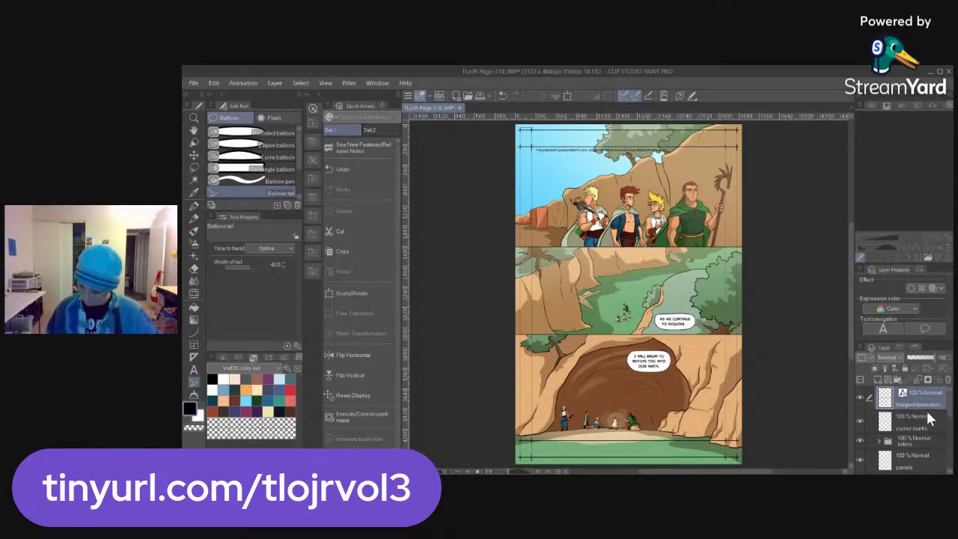
Group the top text layer with the corner marks layer in a folder named GUIDES, and hide the folder
{"action": "left_click", "coordinate": [928, 414], "text": "ctrl"}
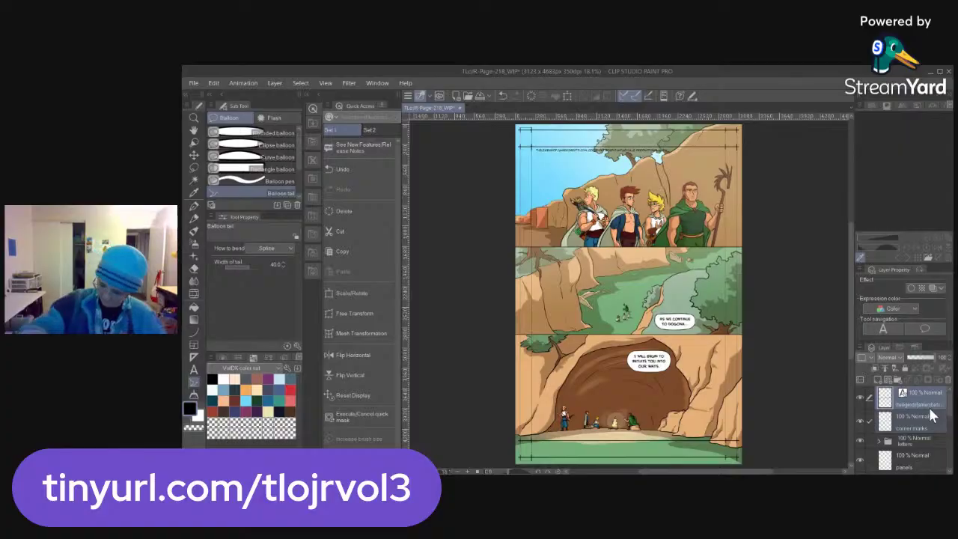
{"action": "key", "text": "ctrl+g"}
{"action": "double_click", "coordinate": [907, 392]}
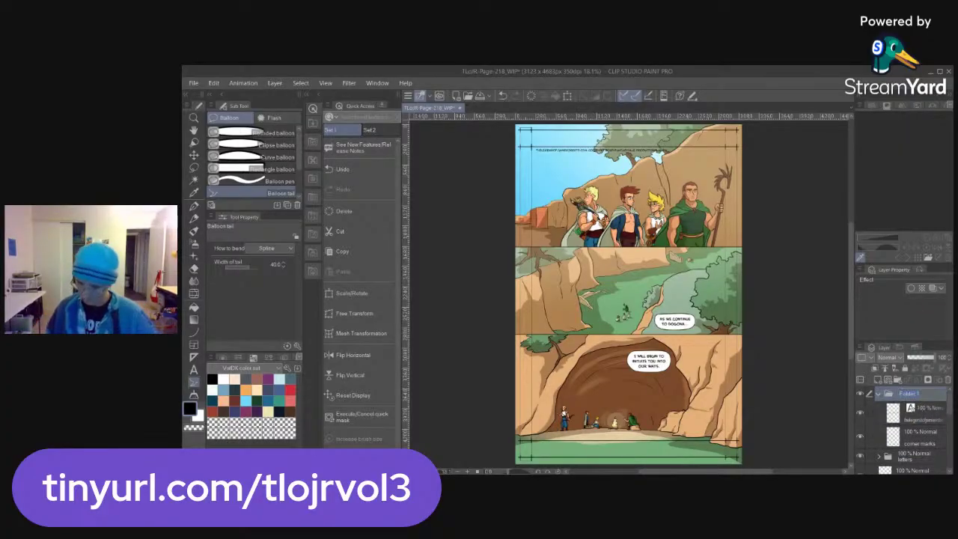
{"action": "type", "text": "GUIDES"}
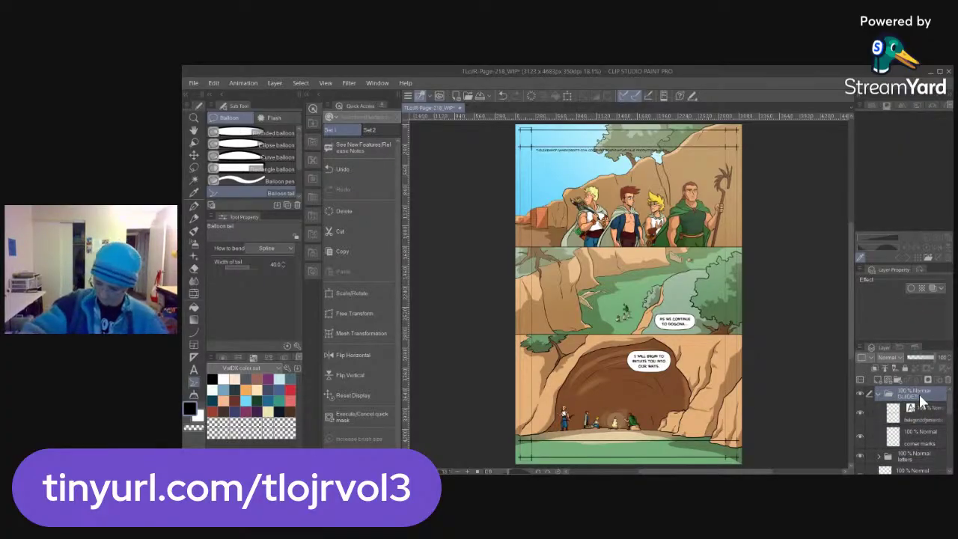
{"action": "key", "text": "Return"}
{"action": "left_click", "coordinate": [880, 395]}
{"action": "left_click", "coordinate": [859, 391]}
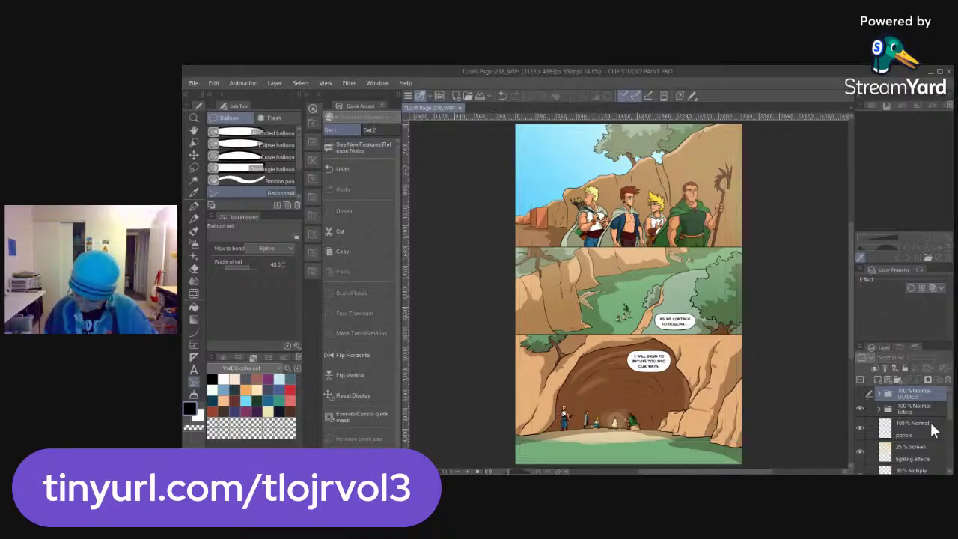
Hide the lighting effects, cave shadows and shades layers
{"action": "left_click_drag", "start_coordinate": [949, 404], "coordinate": [951, 428]}
{"action": "left_click", "coordinate": [863, 423]}
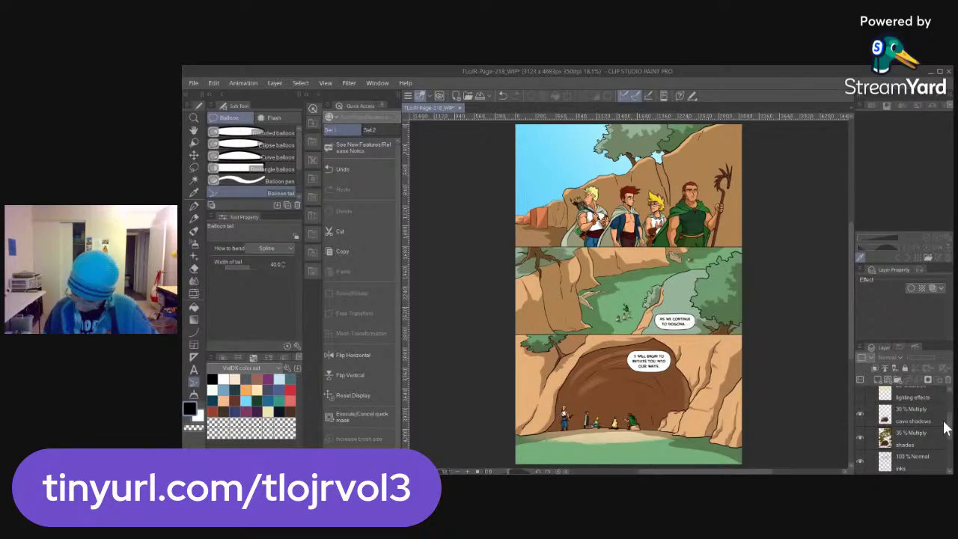
{"action": "left_click", "coordinate": [862, 416]}
{"action": "scroll", "coordinate": [947, 437], "scroll_direction": "down", "scroll_amount": 1}
{"action": "left_click", "coordinate": [860, 424]}
{"action": "scroll", "coordinate": [905, 426], "scroll_direction": "down", "scroll_amount": 2}
{"action": "scroll", "coordinate": [919, 421], "scroll_direction": "up", "scroll_amount": 1}
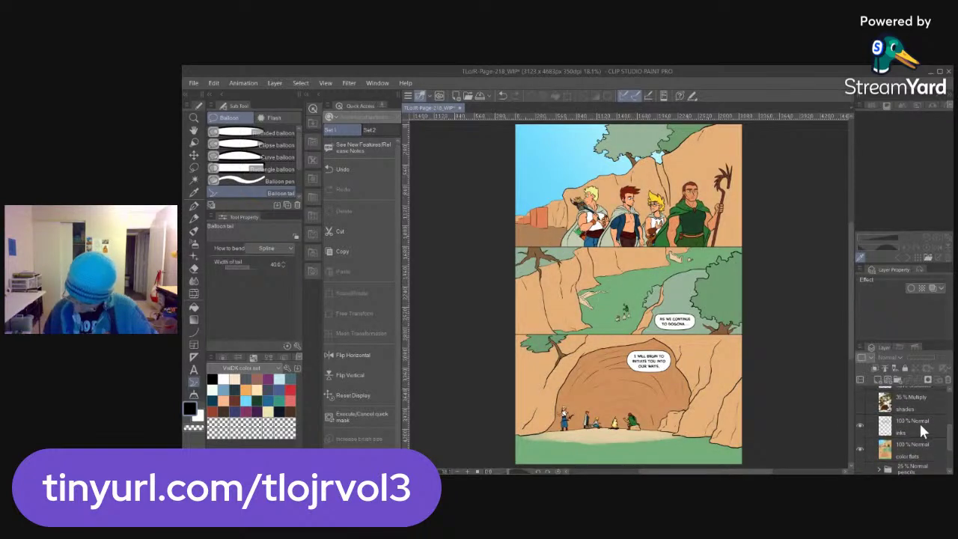
Group the inks and color flats layers in a folder named inks and colors
{"action": "left_click", "coordinate": [918, 423]}
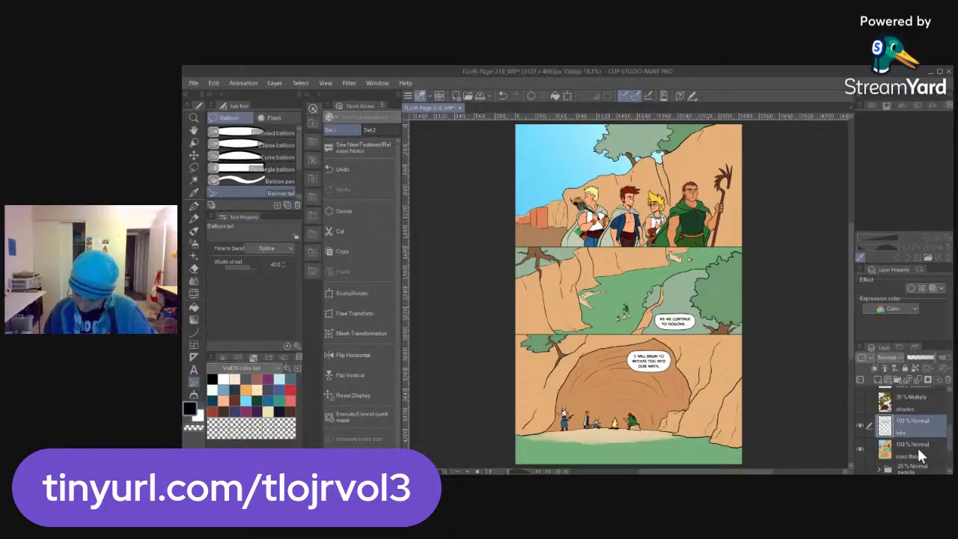
{"action": "left_click", "coordinate": [918, 447], "text": "ctrl"}
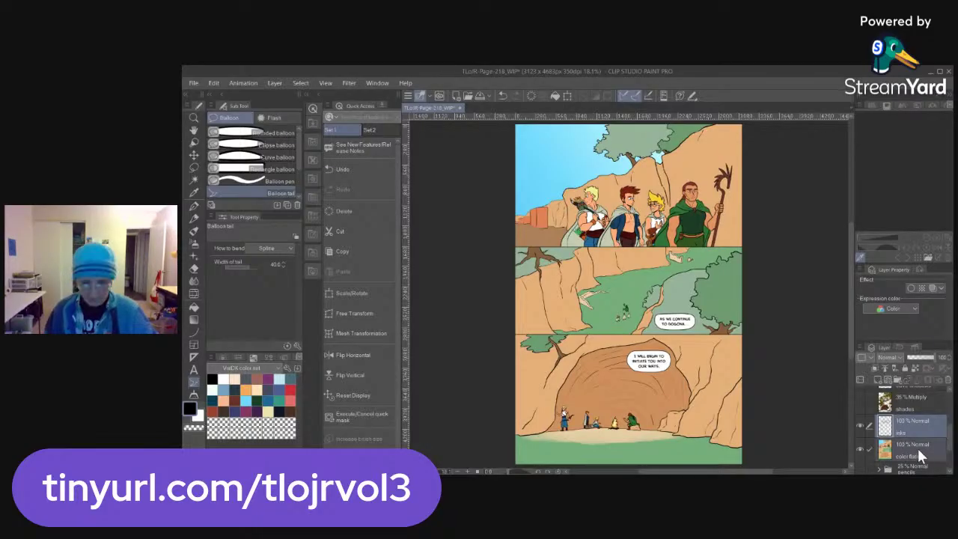
{"action": "key", "text": "ctrl+g"}
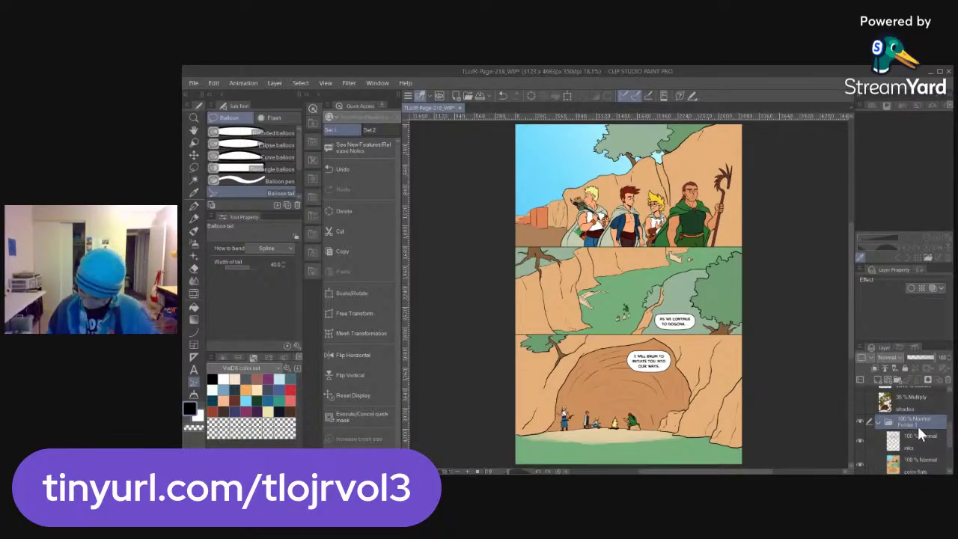
{"action": "type", "text": "inks and colors"}
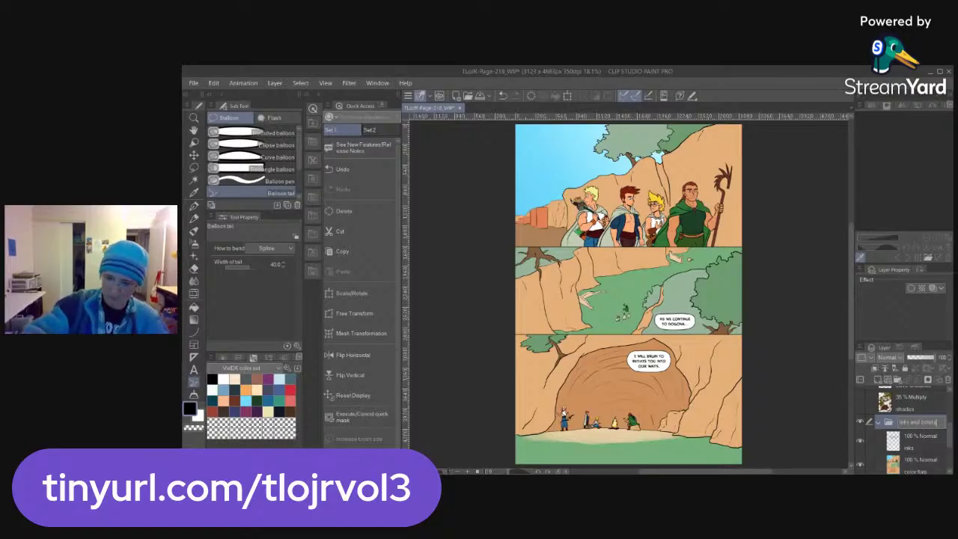
{"action": "key", "text": "Return"}
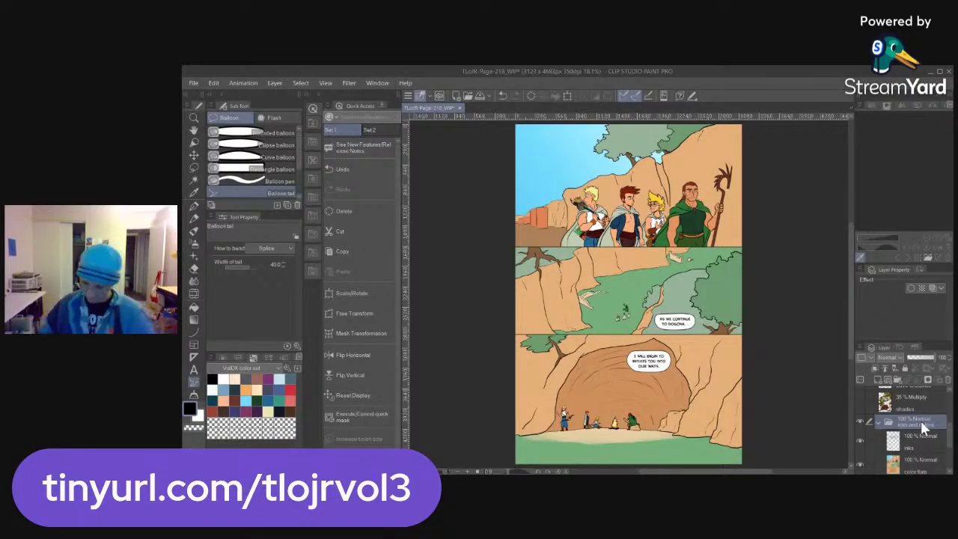
Make a rectangular selection around the three heroes in grey capes in the first panel, ending at the panel's lower border
{"action": "key", "text": "ctrl+space"}
{"action": "left_click_drag", "start_coordinate": [659, 214], "coordinate": [806, 256]}
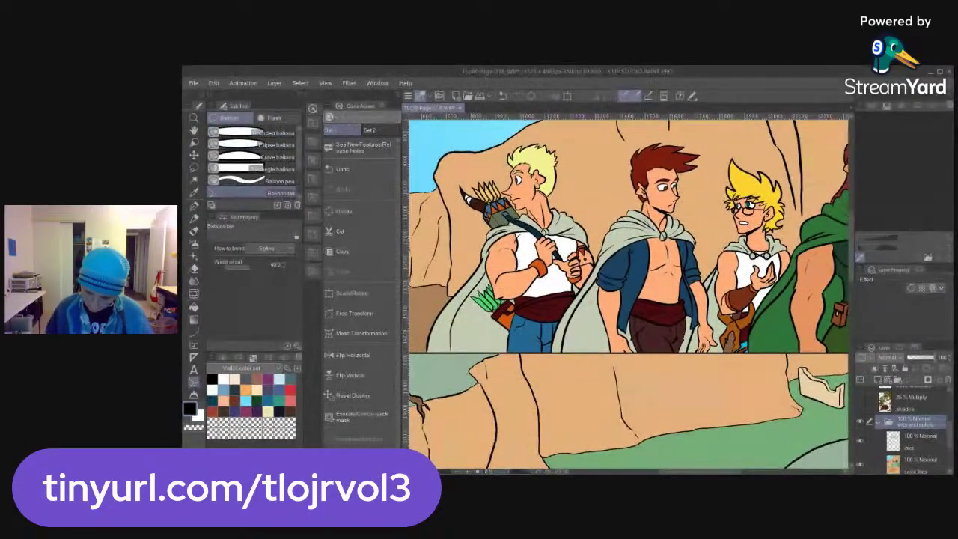
{"action": "key", "text": "ctrl+space"}
{"action": "left_click_drag", "start_coordinate": [797, 304], "coordinate": [741, 333]}
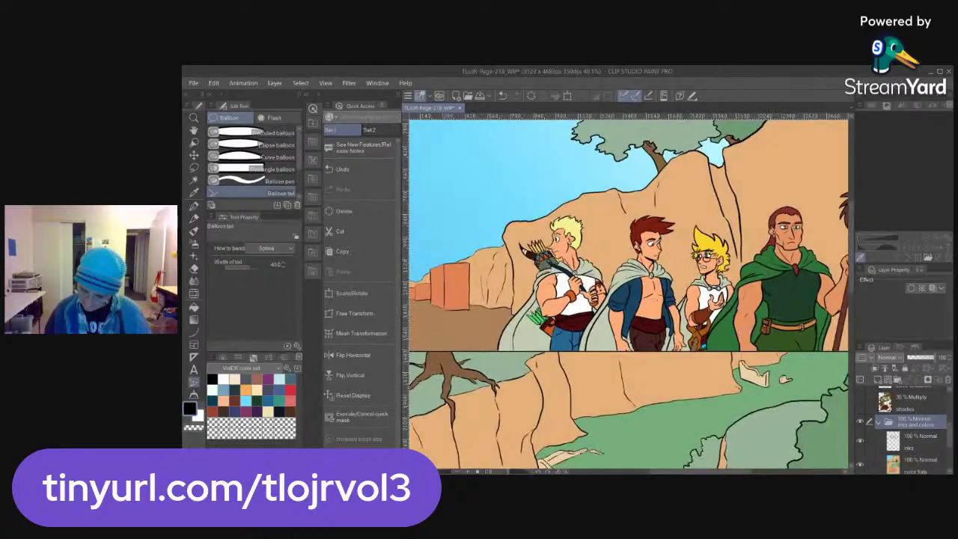
{"action": "key", "text": "ctrl+space"}
{"action": "left_click_drag", "start_coordinate": [659, 324], "coordinate": [676, 331]}
{"action": "left_click_drag", "start_coordinate": [758, 337], "coordinate": [793, 358]}
{"action": "key", "text": "ctrl+space"}
{"action": "left_click_drag", "start_coordinate": [781, 325], "coordinate": [774, 325]}
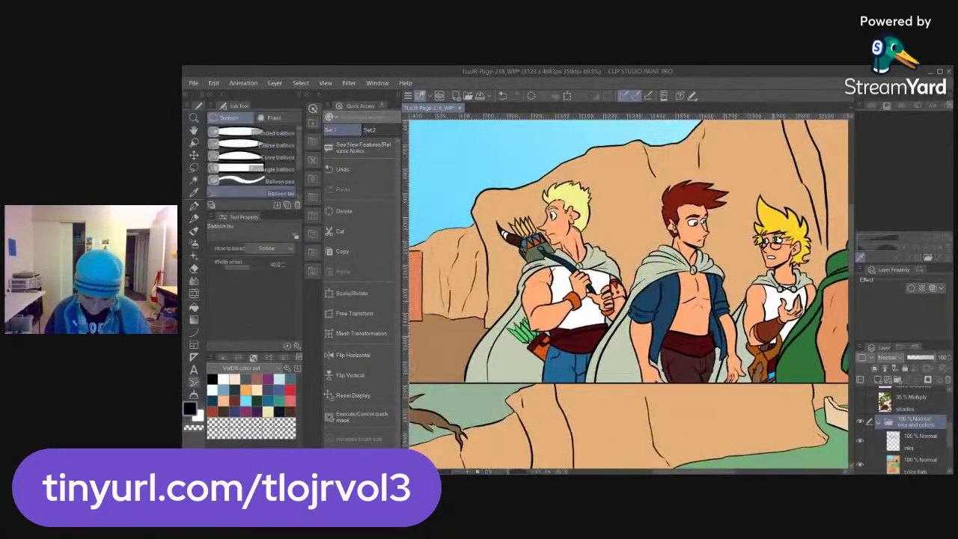
{"action": "key", "text": "m"}
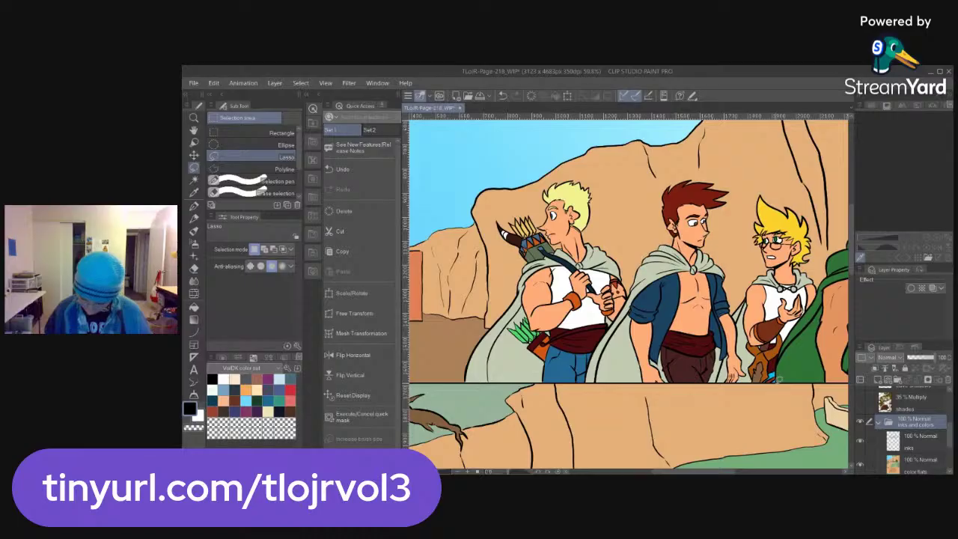
{"action": "scroll", "coordinate": [765, 397], "scroll_direction": "right", "scroll_amount": 2}
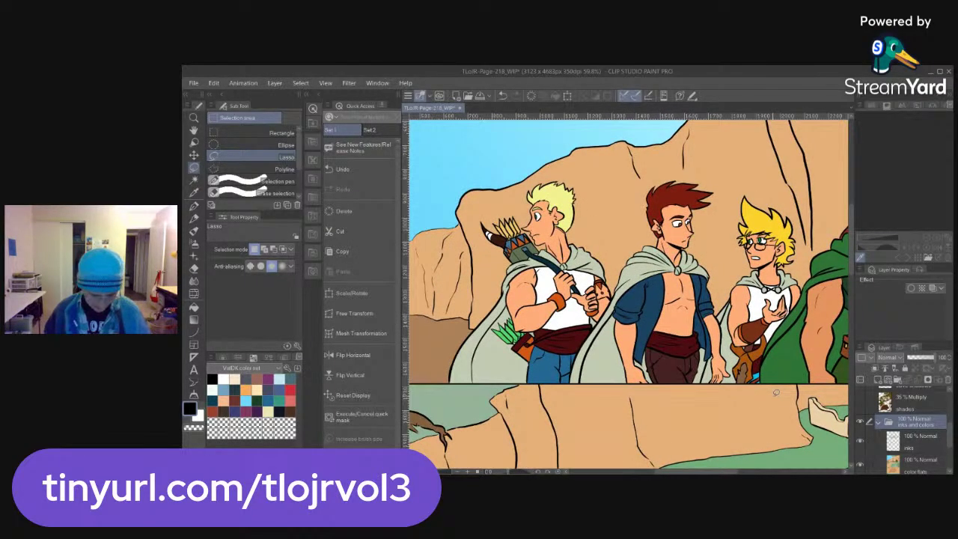
{"action": "left_click", "coordinate": [286, 132]}
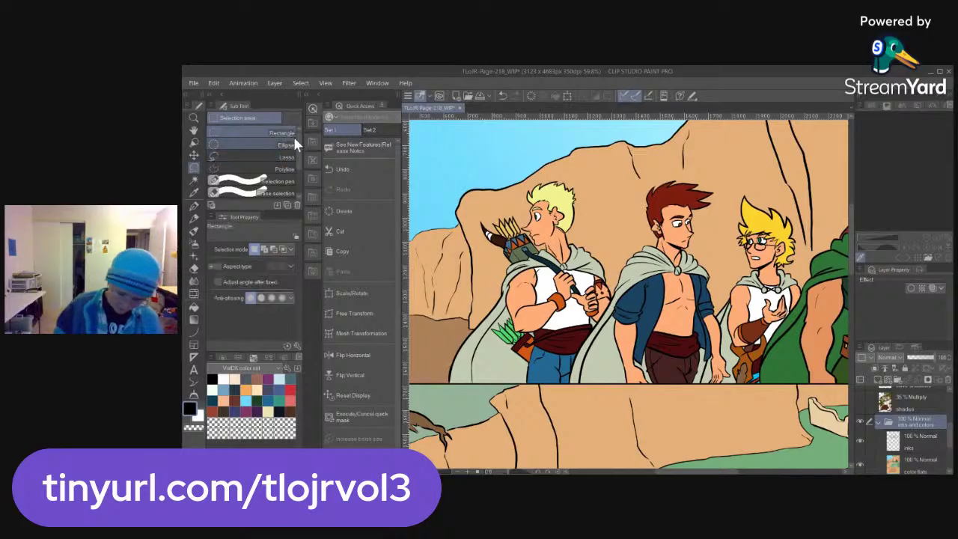
{"action": "mouse_move", "coordinate": [443, 383]}
{"action": "left_mouse_down"}
{"action": "mouse_move", "coordinate": [763, 253]}
{"action": "mouse_move", "coordinate": [814, 176]}
{"action": "mouse_move", "coordinate": [812, 159]}
{"action": "mouse_move", "coordinate": [784, 166]}
{"action": "mouse_move", "coordinate": [806, 168]}
{"action": "left_mouse_up"}
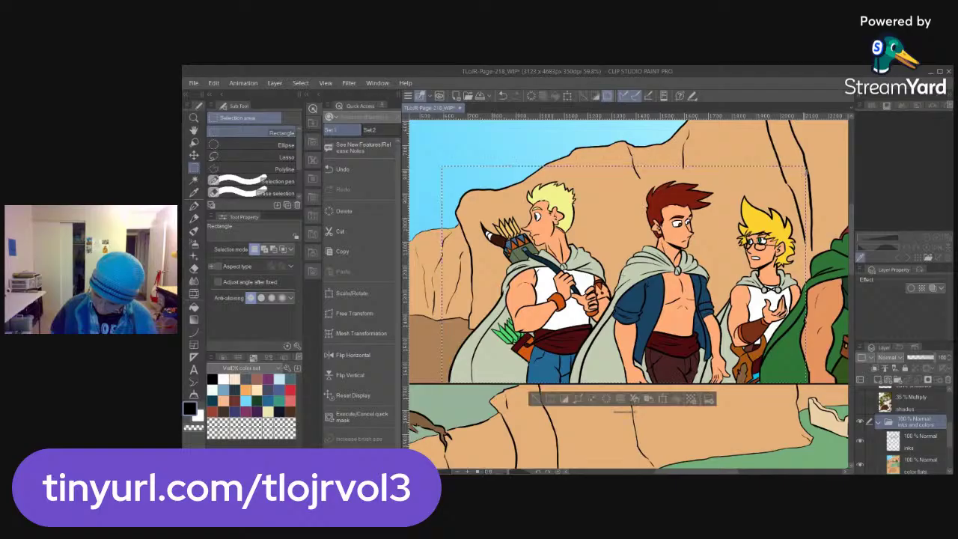
Trim the rock lines around the heroes out of the selection with the Erase selection brush at size 57.7
{"action": "left_click", "coordinate": [280, 191]}
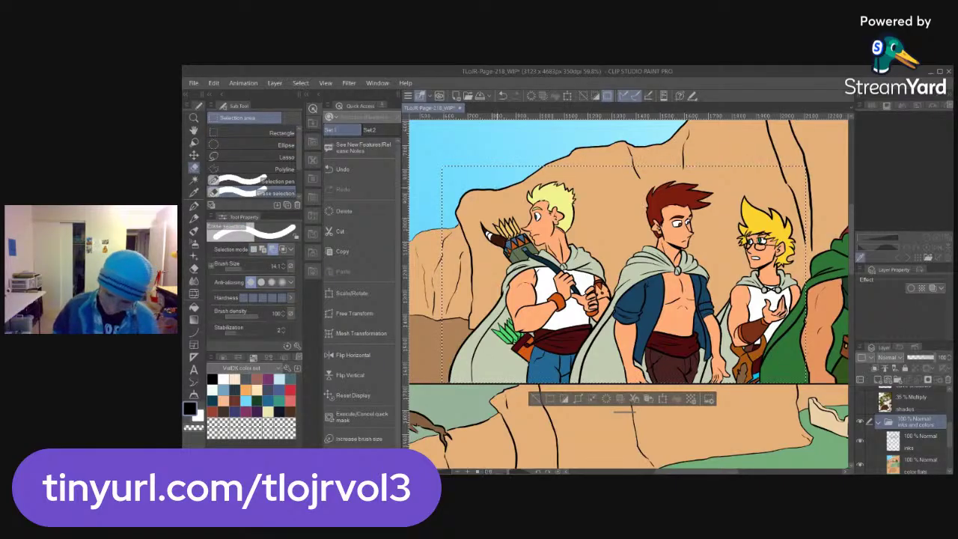
{"action": "left_click", "coordinate": [244, 271]}
{"action": "left_click", "coordinate": [269, 271]}
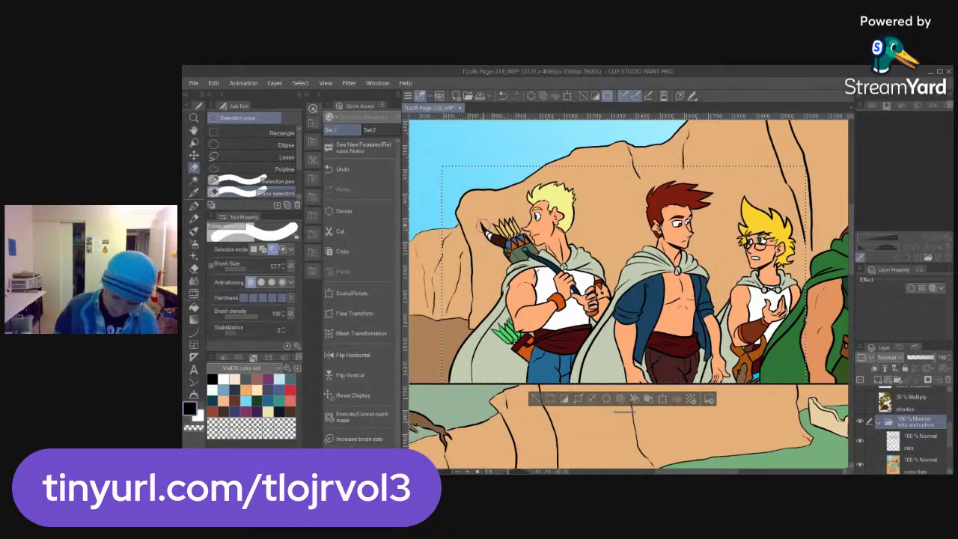
{"action": "mouse_move", "coordinate": [439, 235]}
{"action": "left_mouse_down"}
{"action": "mouse_move", "coordinate": [461, 225]}
{"action": "mouse_move", "coordinate": [457, 209]}
{"action": "mouse_move", "coordinate": [470, 186]}
{"action": "mouse_move", "coordinate": [515, 179]}
{"action": "mouse_move", "coordinate": [546, 161]}
{"action": "mouse_move", "coordinate": [450, 187]}
{"action": "mouse_move", "coordinate": [442, 223]}
{"action": "mouse_move", "coordinate": [433, 199]}
{"action": "mouse_move", "coordinate": [449, 169]}
{"action": "mouse_move", "coordinate": [421, 178]}
{"action": "left_mouse_up"}
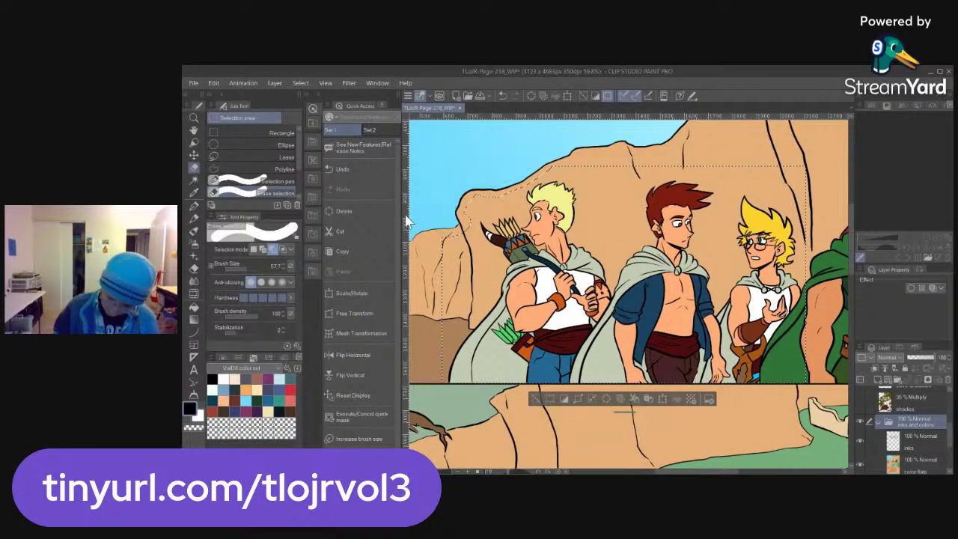
{"action": "mouse_move", "coordinate": [440, 222]}
{"action": "left_mouse_down"}
{"action": "mouse_move", "coordinate": [453, 239]}
{"action": "mouse_move", "coordinate": [457, 228]}
{"action": "mouse_move", "coordinate": [461, 318]}
{"action": "mouse_move", "coordinate": [471, 307]}
{"action": "left_mouse_up"}
{"action": "mouse_move", "coordinate": [458, 226]}
{"action": "left_mouse_down"}
{"action": "mouse_move", "coordinate": [475, 271]}
{"action": "mouse_move", "coordinate": [473, 318]}
{"action": "left_mouse_up"}
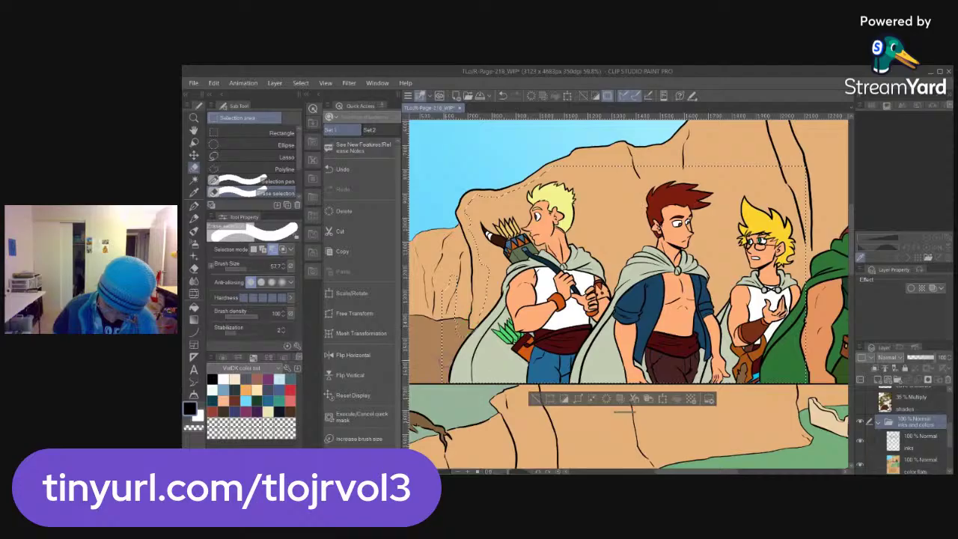
{"action": "mouse_move", "coordinate": [454, 262]}
{"action": "left_mouse_down"}
{"action": "mouse_move", "coordinate": [439, 301]}
{"action": "mouse_move", "coordinate": [460, 321]}
{"action": "left_mouse_up"}
{"action": "left_click_drag", "start_coordinate": [637, 157], "coordinate": [634, 182]}
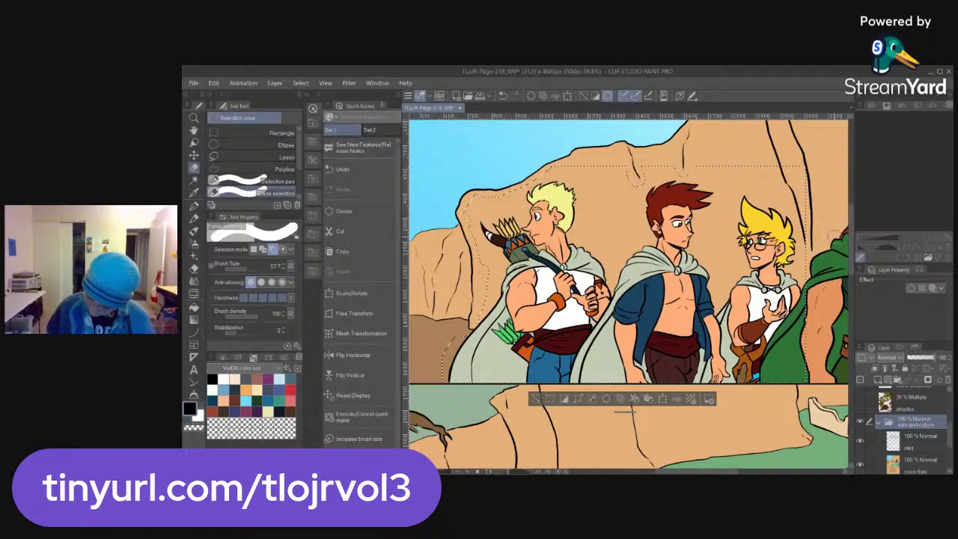
{"action": "mouse_move", "coordinate": [809, 256]}
{"action": "left_mouse_down"}
{"action": "mouse_move", "coordinate": [802, 180]}
{"action": "mouse_move", "coordinate": [779, 170]}
{"action": "mouse_move", "coordinate": [811, 174]}
{"action": "left_mouse_up"}
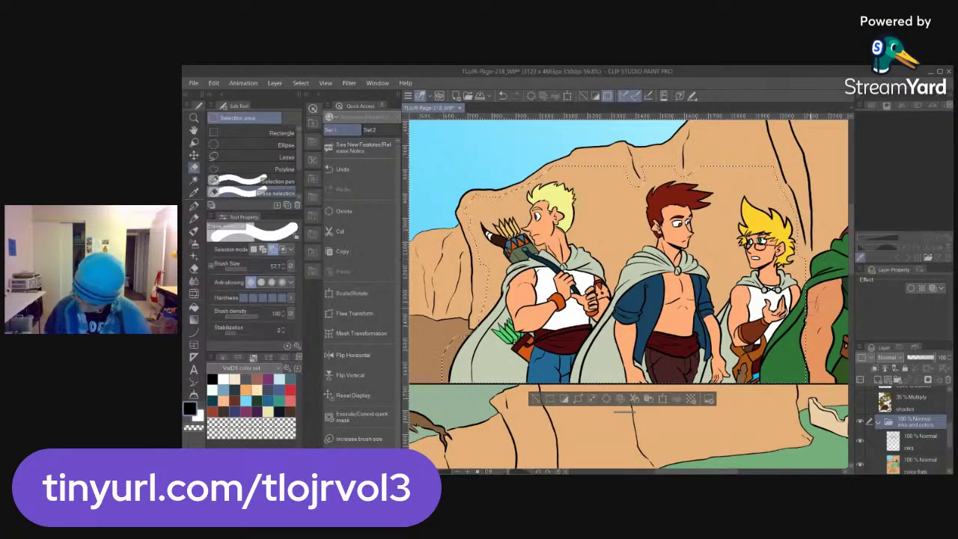
Erase the green-cloaked man's cape from the selection along its edge beside the hero with glasses
{"action": "left_click_drag", "start_coordinate": [799, 421], "coordinate": [756, 417]}
{"action": "scroll", "coordinate": [756, 299], "scroll_direction": "up", "scroll_amount": 5}
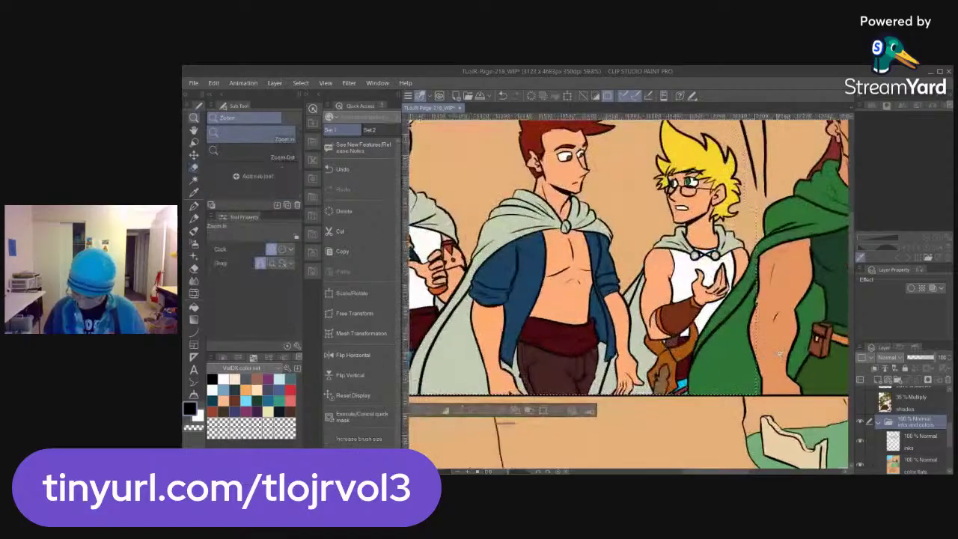
{"action": "mouse_move", "coordinate": [759, 224]}
{"action": "left_mouse_down"}
{"action": "mouse_move", "coordinate": [741, 294]}
{"action": "mouse_move", "coordinate": [739, 284]}
{"action": "mouse_move", "coordinate": [751, 294]}
{"action": "mouse_move", "coordinate": [759, 395]}
{"action": "mouse_move", "coordinate": [733, 401]}
{"action": "mouse_move", "coordinate": [718, 387]}
{"action": "mouse_move", "coordinate": [681, 389]}
{"action": "left_mouse_up"}
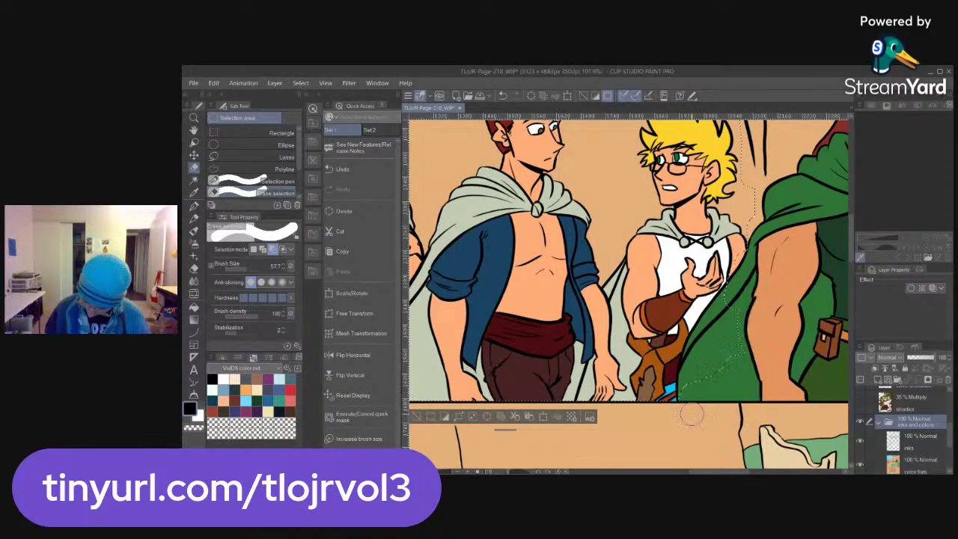
{"action": "mouse_move", "coordinate": [750, 318]}
{"action": "left_mouse_down"}
{"action": "mouse_move", "coordinate": [720, 380]}
{"action": "mouse_move", "coordinate": [700, 397]}
{"action": "mouse_move", "coordinate": [690, 388]}
{"action": "left_mouse_up"}
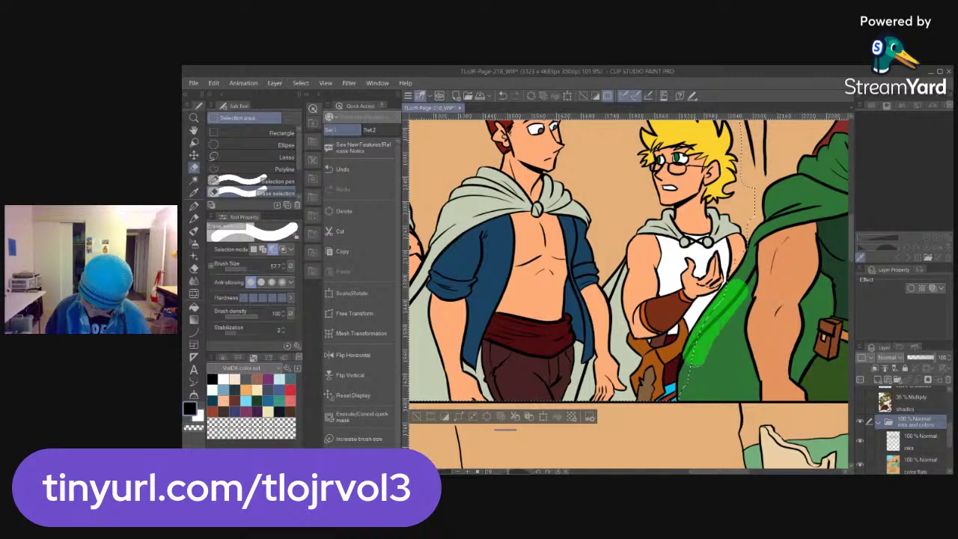
{"action": "left_click_drag", "start_coordinate": [699, 356], "coordinate": [692, 366]}
{"action": "left_click_drag", "start_coordinate": [730, 281], "coordinate": [687, 392]}
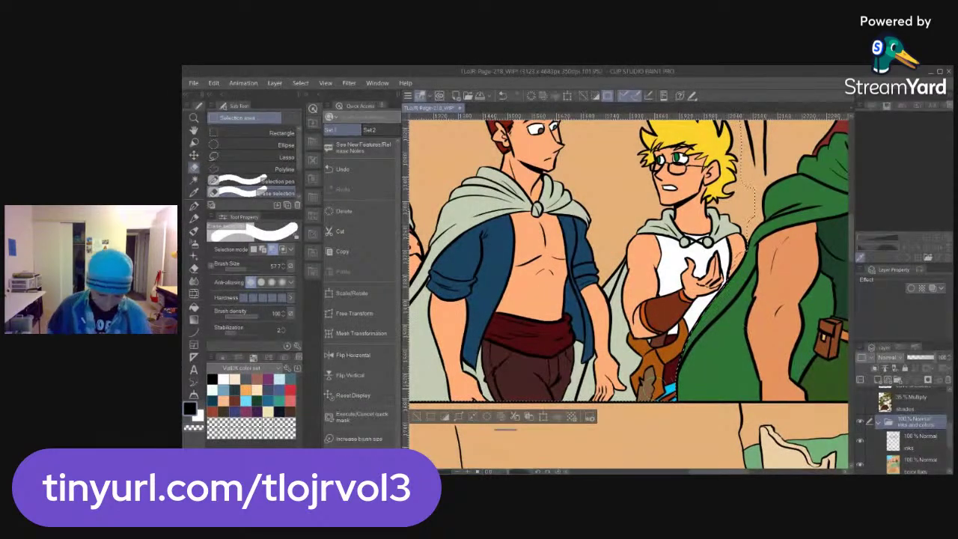
Set the Erase selection brush size to 31.3 and touch up the selection along the blond archer's cape edge with the Selection pen
{"action": "left_click_drag", "start_coordinate": [258, 266], "coordinate": [243, 267]}
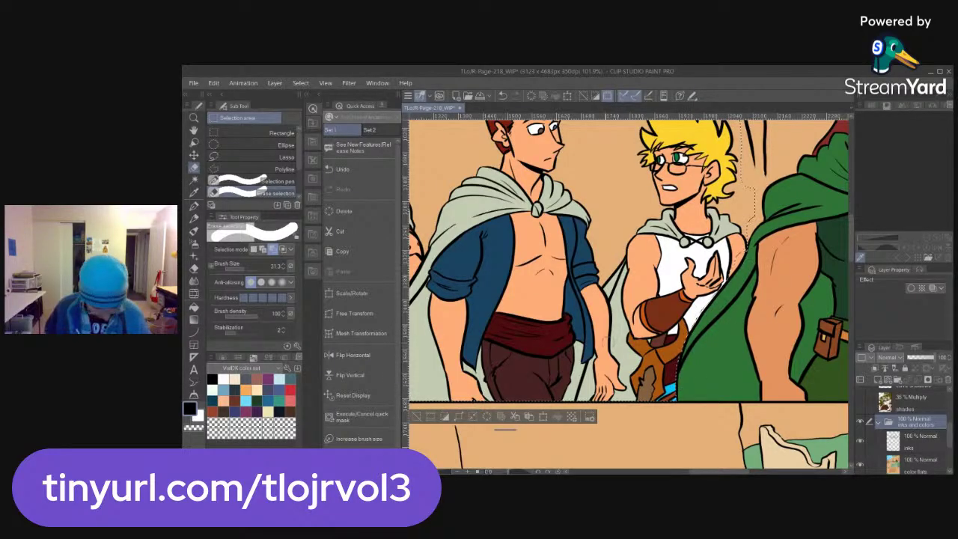
{"action": "left_click", "coordinate": [293, 184]}
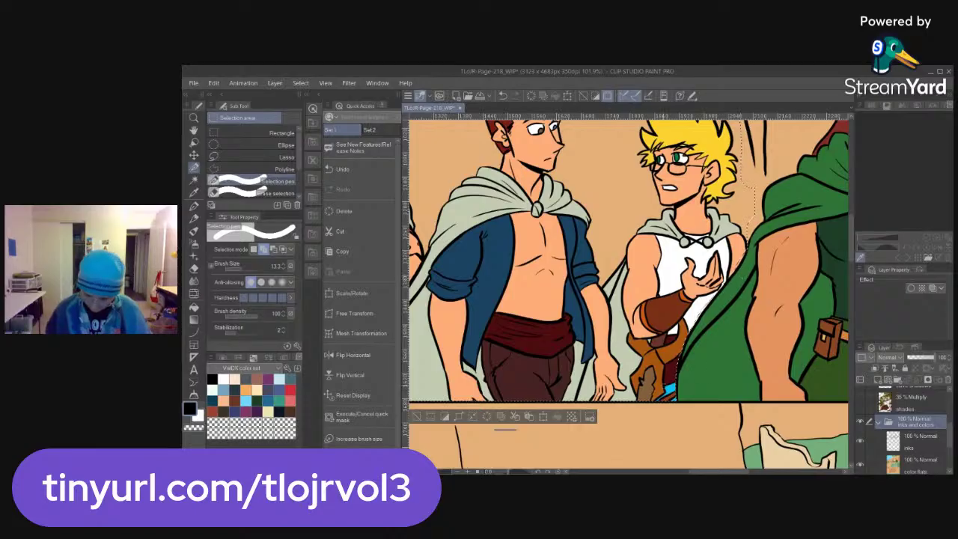
{"action": "scroll", "coordinate": [716, 362], "scroll_direction": "left", "scroll_amount": 10}
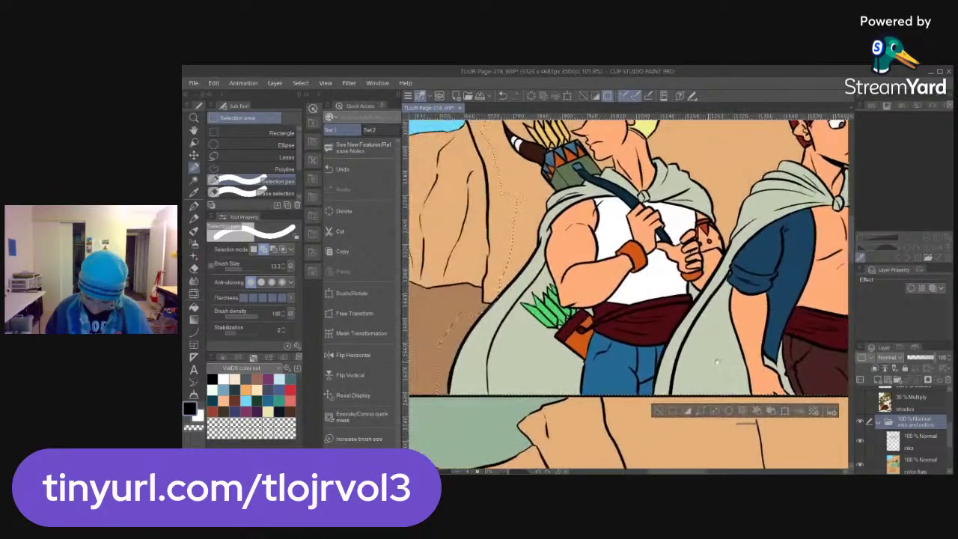
{"action": "scroll", "coordinate": [716, 362], "scroll_direction": "left", "scroll_amount": 1}
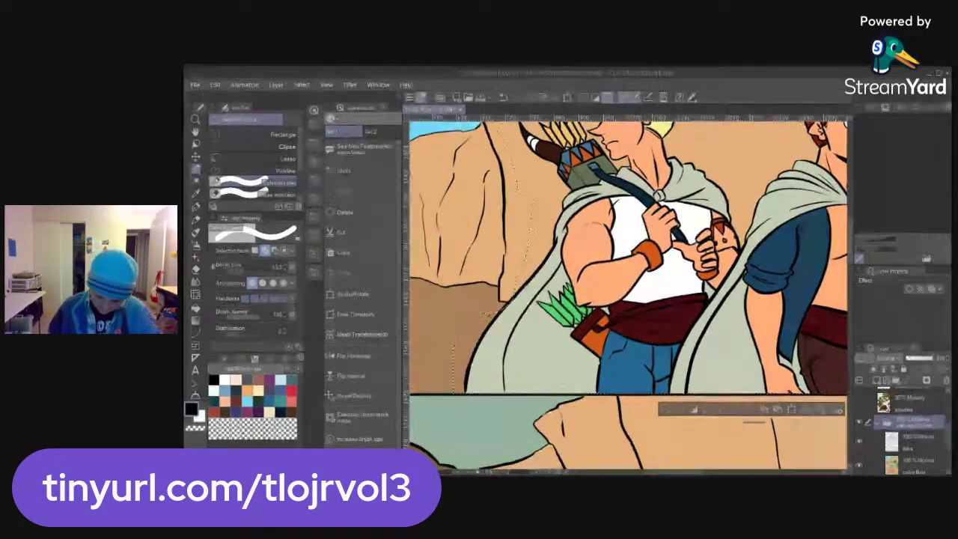
{"action": "left_click_drag", "start_coordinate": [515, 297], "coordinate": [510, 304]}
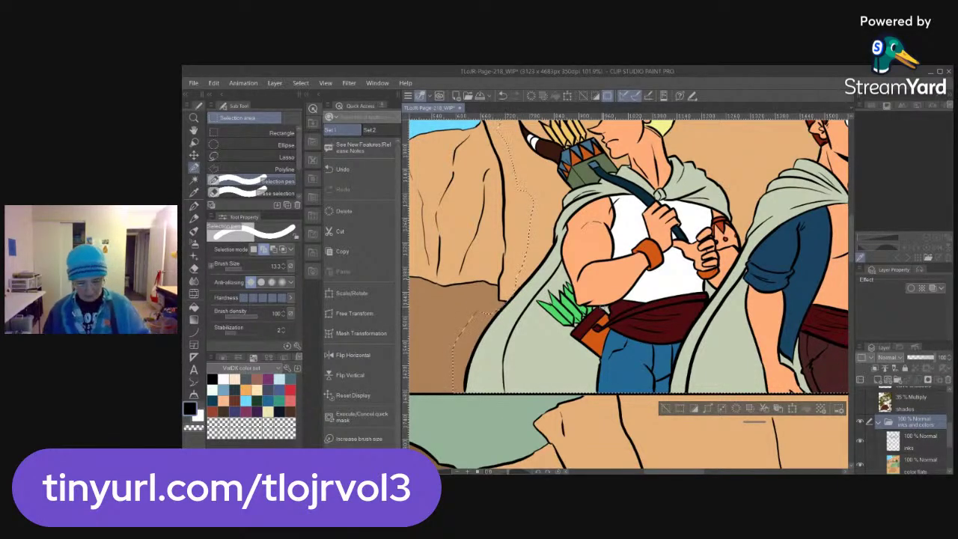
Trim the rock area above and beside the blond archer out of the selection with the Erase selection brush at size 31.3
{"action": "key", "text": "ctrl+space"}
{"action": "left_click_drag", "start_coordinate": [759, 336], "coordinate": [601, 326]}
{"action": "left_click_drag", "start_coordinate": [710, 314], "coordinate": [599, 322]}
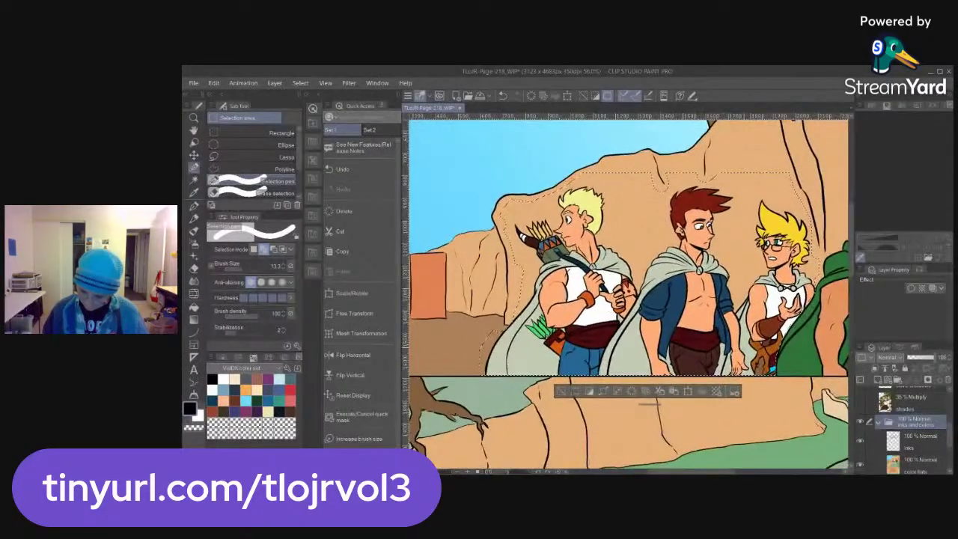
{"action": "left_click", "coordinate": [272, 190]}
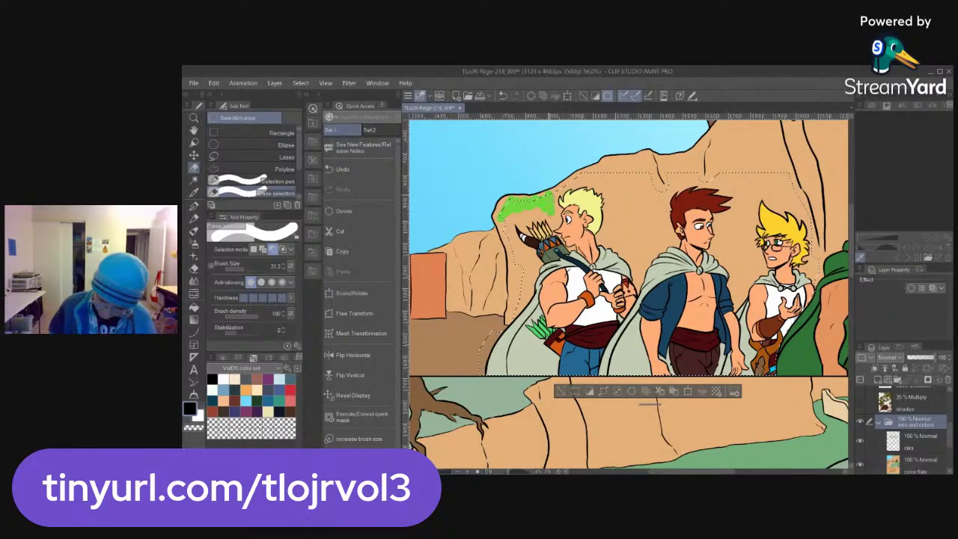
{"action": "left_click_drag", "start_coordinate": [508, 219], "coordinate": [553, 212]}
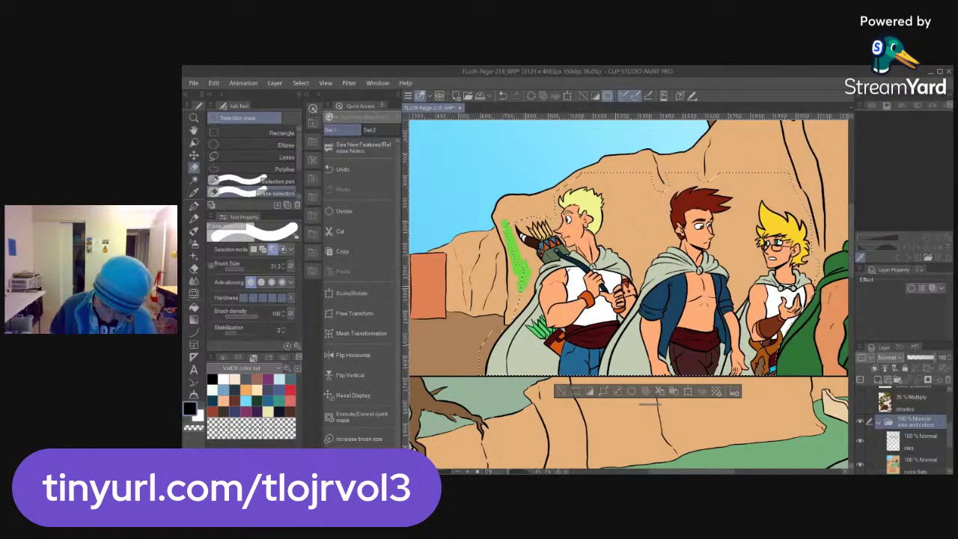
{"action": "left_click_drag", "start_coordinate": [497, 330], "coordinate": [481, 358]}
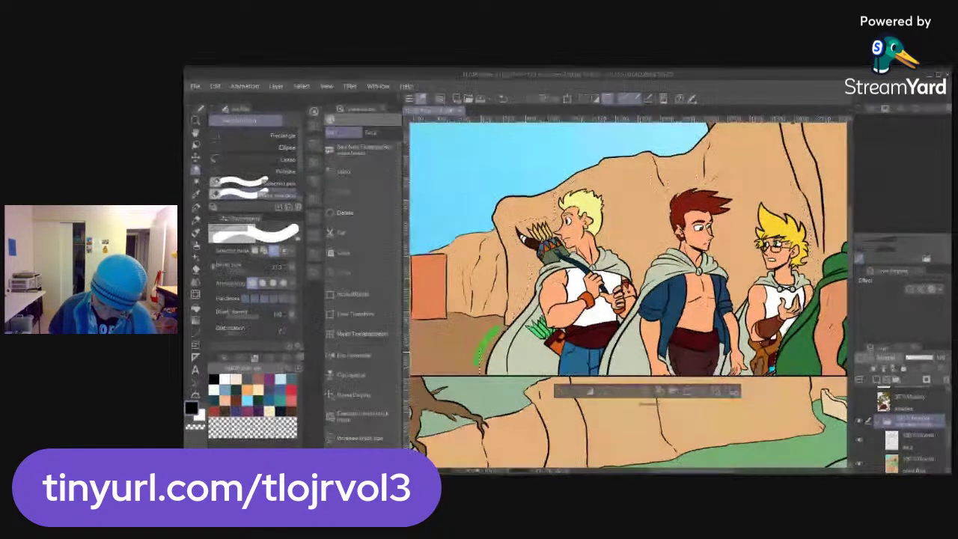
Erase the background between the archer and the red-haired hero and above the red hair from the selection
{"action": "mouse_move", "coordinate": [592, 168]}
{"action": "left_mouse_down"}
{"action": "mouse_move", "coordinate": [634, 176]}
{"action": "mouse_move", "coordinate": [663, 196]}
{"action": "left_mouse_up"}
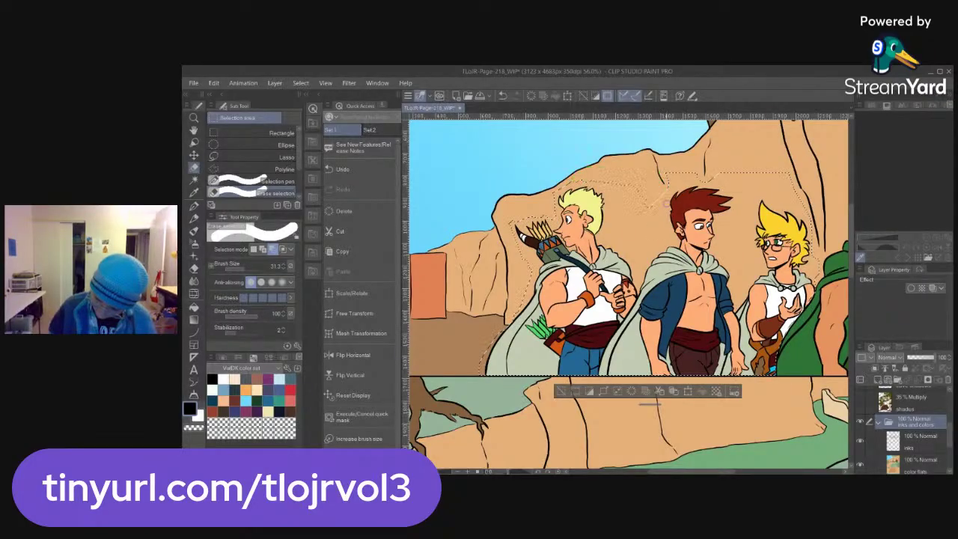
{"action": "mouse_move", "coordinate": [602, 183]}
{"action": "left_mouse_down"}
{"action": "mouse_move", "coordinate": [647, 192]}
{"action": "mouse_move", "coordinate": [636, 205]}
{"action": "mouse_move", "coordinate": [659, 215]}
{"action": "mouse_move", "coordinate": [661, 238]}
{"action": "mouse_move", "coordinate": [642, 267]}
{"action": "mouse_move", "coordinate": [606, 235]}
{"action": "mouse_move", "coordinate": [610, 196]}
{"action": "left_mouse_up"}
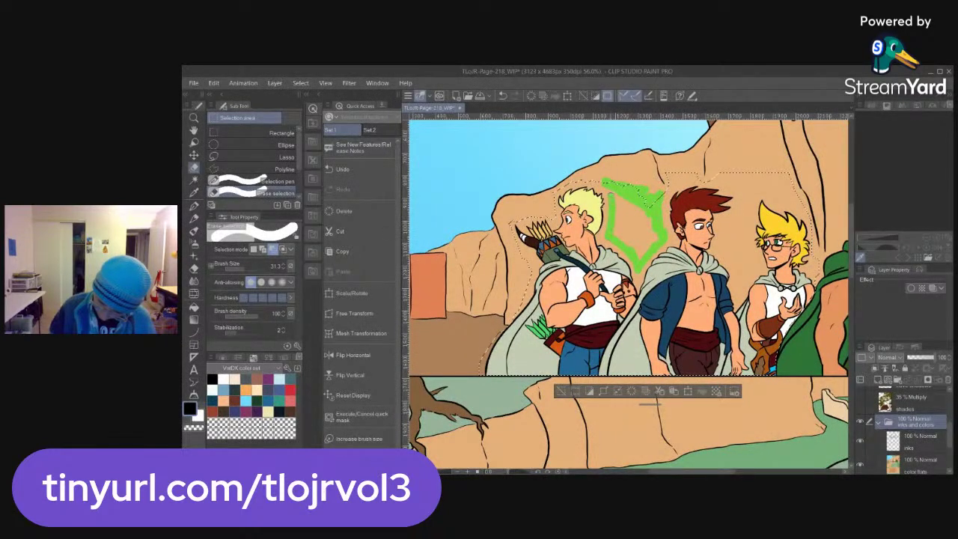
{"action": "mouse_move", "coordinate": [618, 238]}
{"action": "left_mouse_down"}
{"action": "mouse_move", "coordinate": [615, 229]}
{"action": "mouse_move", "coordinate": [633, 224]}
{"action": "mouse_move", "coordinate": [652, 255]}
{"action": "mouse_move", "coordinate": [648, 217]}
{"action": "mouse_move", "coordinate": [638, 208]}
{"action": "mouse_move", "coordinate": [639, 229]}
{"action": "mouse_move", "coordinate": [648, 220]}
{"action": "mouse_move", "coordinate": [623, 198]}
{"action": "mouse_move", "coordinate": [636, 176]}
{"action": "left_mouse_up"}
{"action": "mouse_move", "coordinate": [713, 180]}
{"action": "left_mouse_down"}
{"action": "mouse_move", "coordinate": [708, 169]}
{"action": "mouse_move", "coordinate": [662, 176]}
{"action": "mouse_move", "coordinate": [706, 172]}
{"action": "mouse_move", "coordinate": [657, 187]}
{"action": "left_mouse_up"}
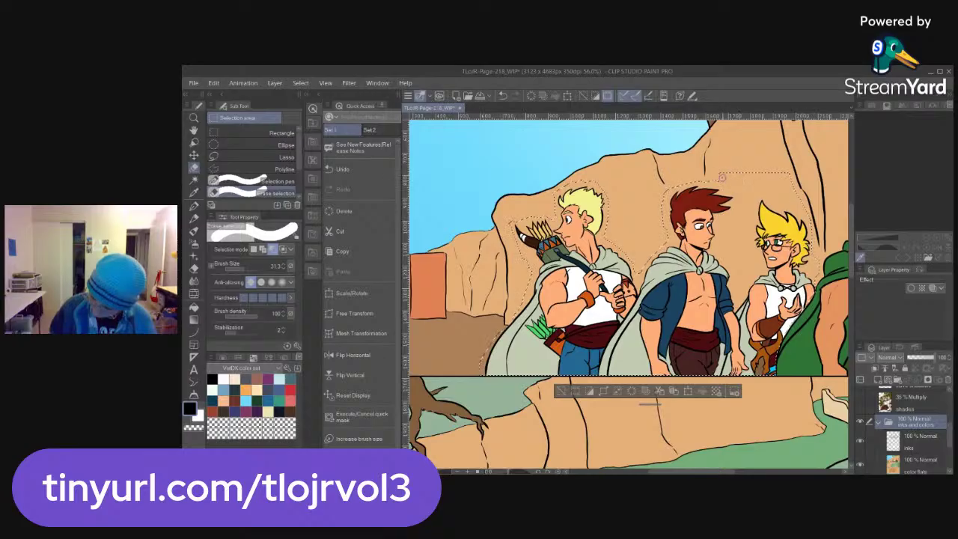
Erase the background above the hero with glasses and between him and the red-haired hero from the selection
{"action": "mouse_move", "coordinate": [792, 171]}
{"action": "left_mouse_down"}
{"action": "mouse_move", "coordinate": [782, 174]}
{"action": "mouse_move", "coordinate": [806, 187]}
{"action": "mouse_move", "coordinate": [737, 185]}
{"action": "mouse_move", "coordinate": [809, 199]}
{"action": "mouse_move", "coordinate": [800, 202]}
{"action": "mouse_move", "coordinate": [816, 225]}
{"action": "left_mouse_up"}
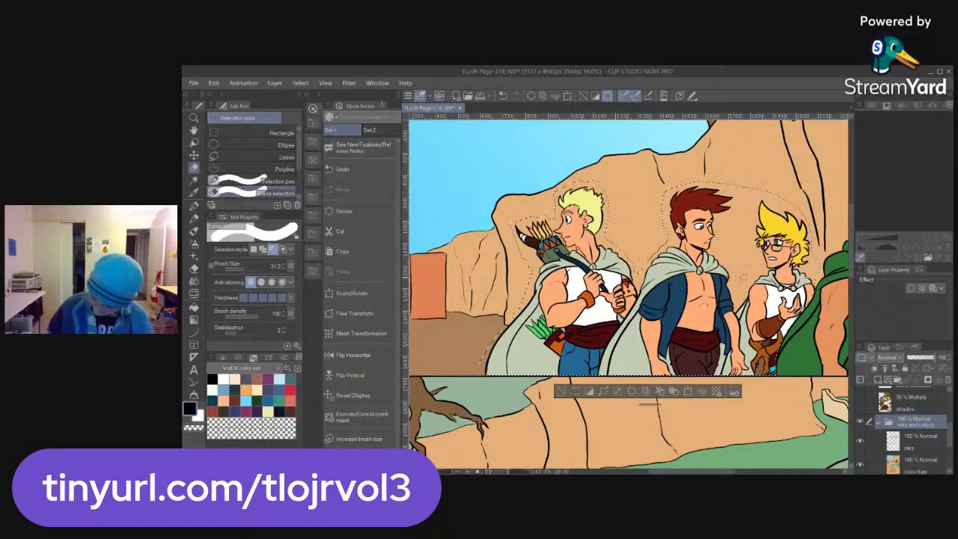
{"action": "mouse_move", "coordinate": [738, 291]}
{"action": "left_mouse_down"}
{"action": "mouse_move", "coordinate": [745, 225]}
{"action": "mouse_move", "coordinate": [754, 182]}
{"action": "left_mouse_up"}
{"action": "mouse_move", "coordinate": [735, 268]}
{"action": "left_mouse_down"}
{"action": "mouse_move", "coordinate": [724, 235]}
{"action": "mouse_move", "coordinate": [746, 181]}
{"action": "mouse_move", "coordinate": [744, 268]}
{"action": "mouse_move", "coordinate": [749, 256]}
{"action": "mouse_move", "coordinate": [737, 210]}
{"action": "mouse_move", "coordinate": [740, 269]}
{"action": "mouse_move", "coordinate": [746, 232]}
{"action": "mouse_move", "coordinate": [728, 217]}
{"action": "mouse_move", "coordinate": [738, 273]}
{"action": "left_mouse_up"}
Scale the selected heroes down to 87% with the aspect ratio kept, resting on the panel's lower border
{"action": "key", "text": "ctrl+space"}
{"action": "left_click_drag", "start_coordinate": [782, 333], "coordinate": [672, 344]}
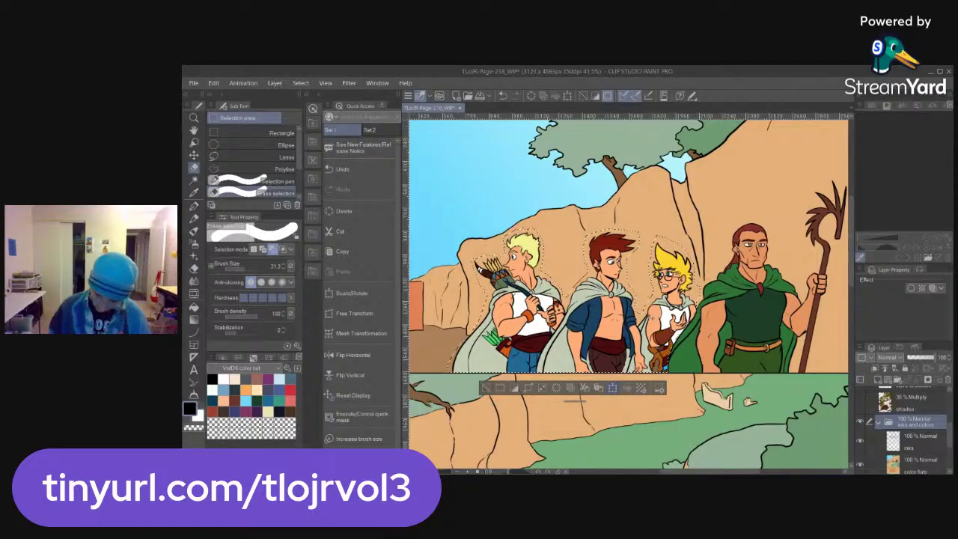
{"action": "key", "text": "ctrl+t"}
{"action": "left_click_drag", "start_coordinate": [448, 228], "coordinate": [458, 238]}
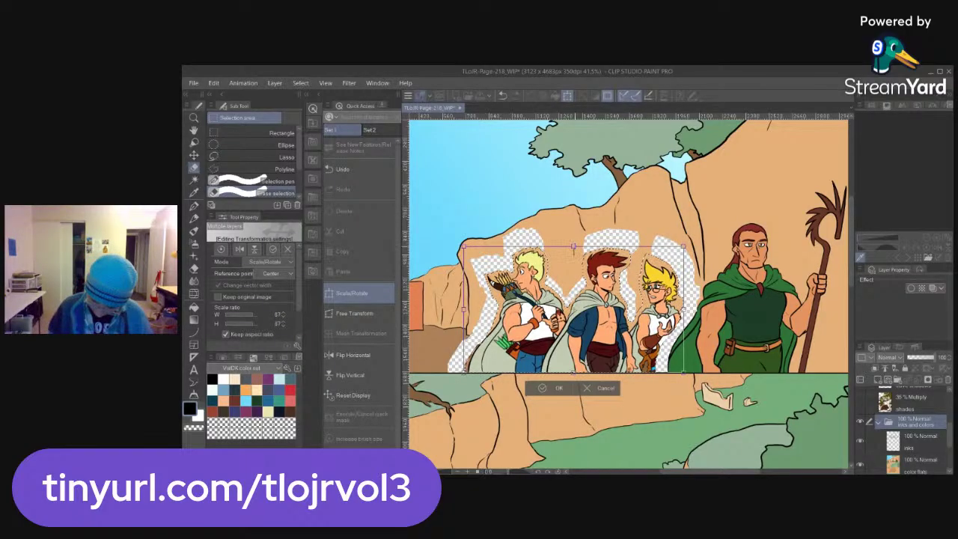
{"action": "left_click", "coordinate": [552, 388]}
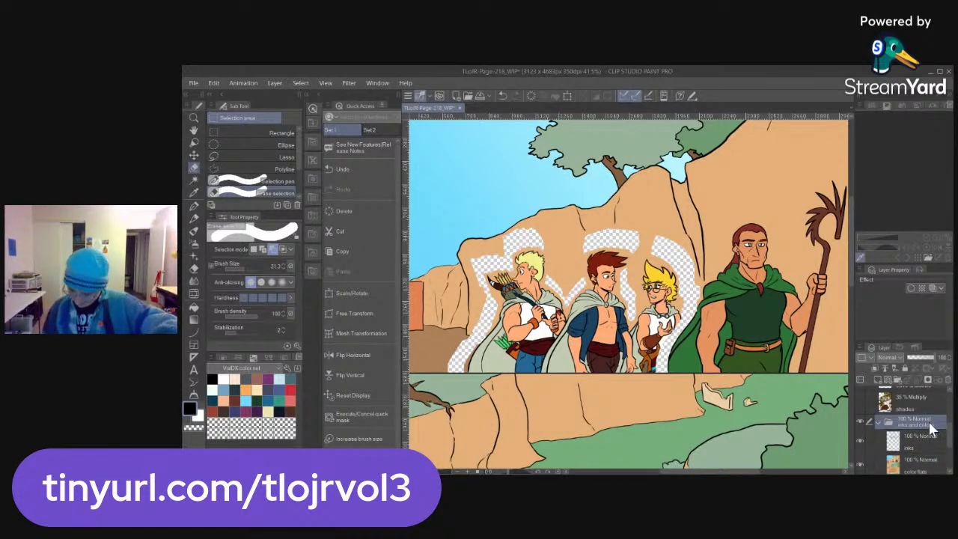
Ungroup the inks and colors folder, and show only the inks over the white layer by hiding the color flats
{"action": "right_click", "coordinate": [930, 426]}
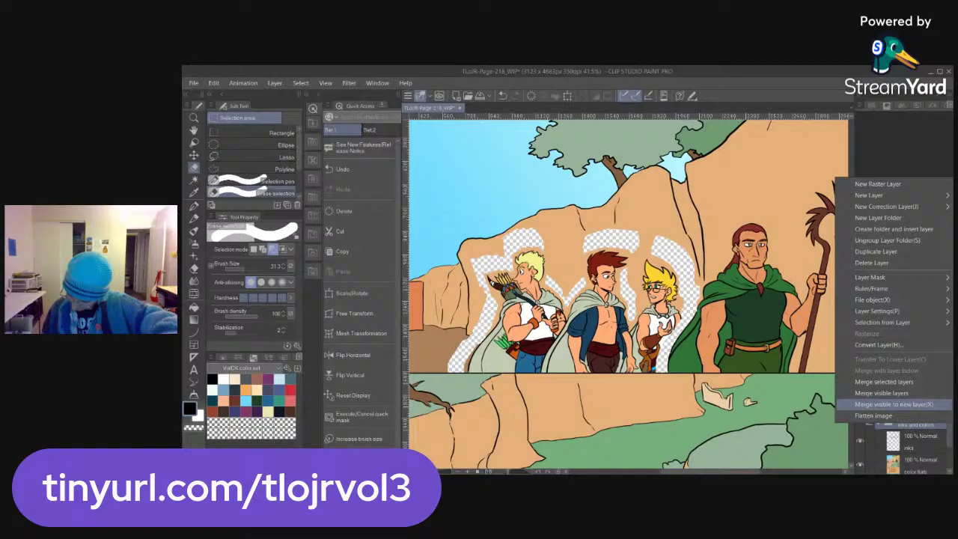
{"action": "left_click", "coordinate": [908, 241]}
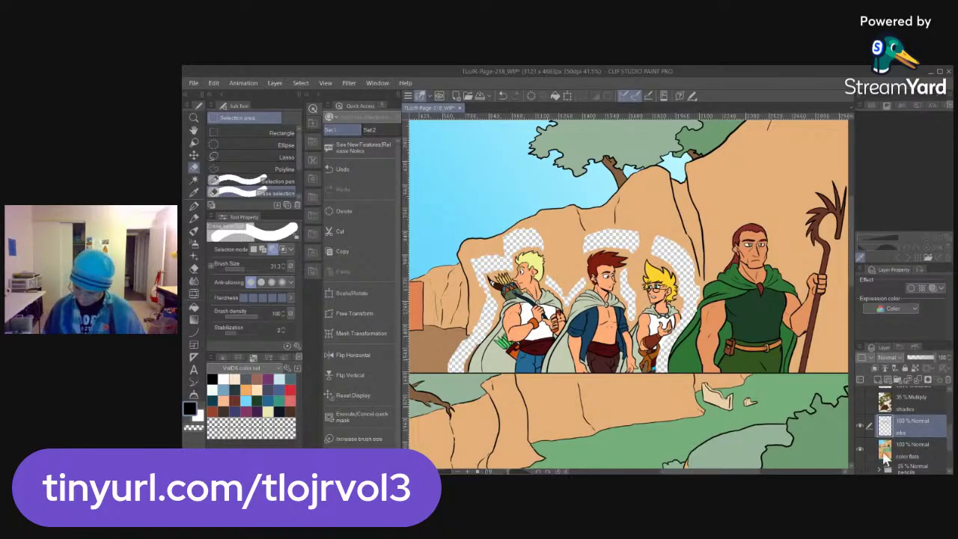
{"action": "left_click", "coordinate": [861, 446]}
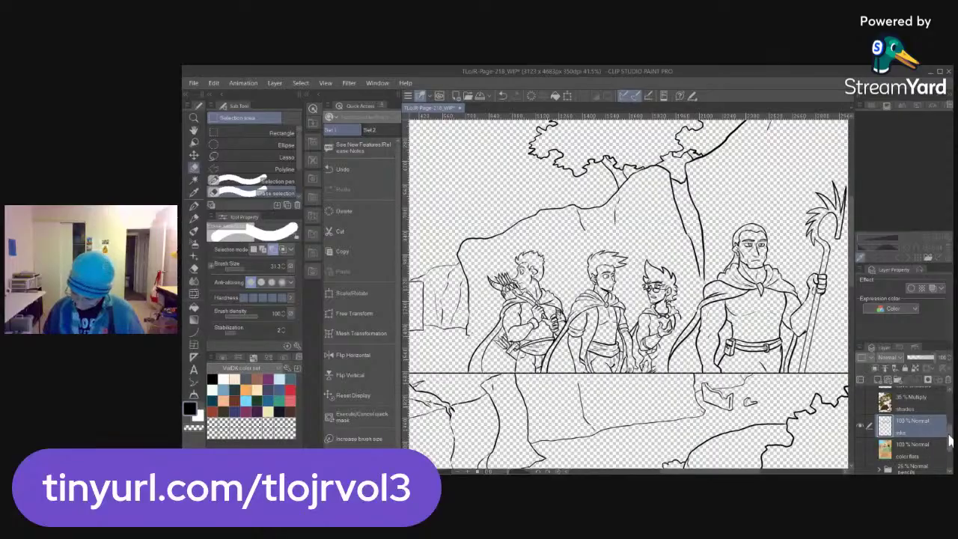
{"action": "scroll", "coordinate": [949, 442], "scroll_direction": "down", "scroll_amount": 2}
{"action": "left_click", "coordinate": [859, 461]}
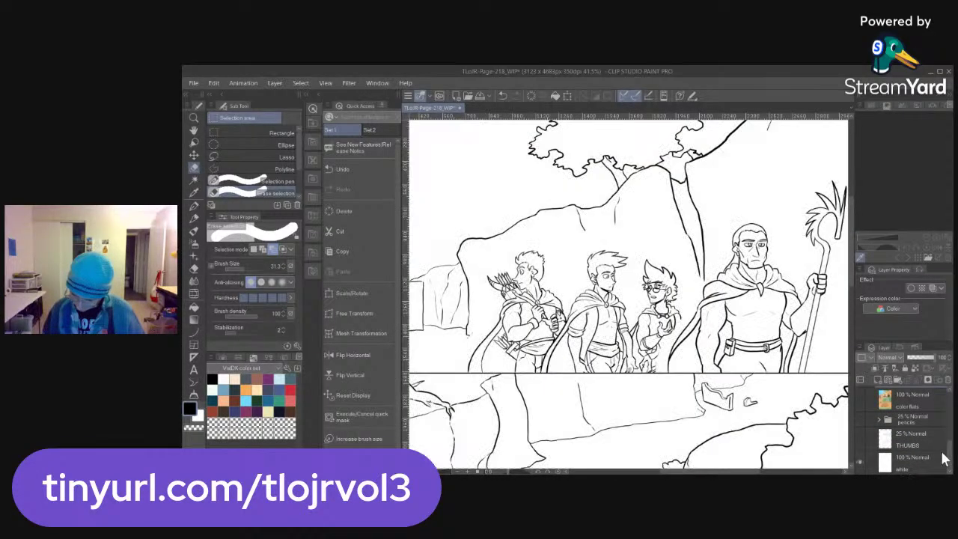
Erase the stray ink marks at the rock corner beside the archer's cape with the Hard eraser at size 20
{"action": "scroll", "coordinate": [948, 446], "scroll_direction": "up", "scroll_amount": 3}
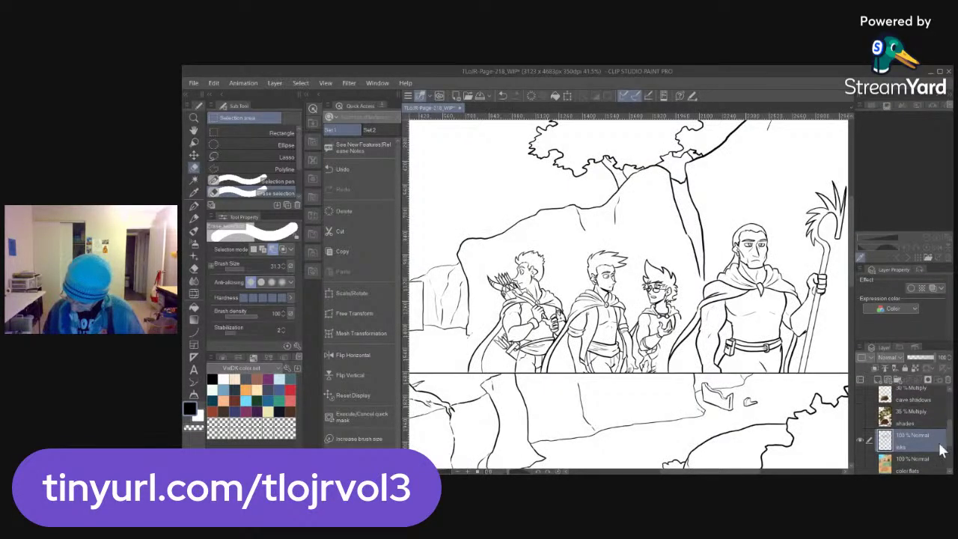
{"action": "key", "text": "slash"}
{"action": "left_click", "coordinate": [497, 366]}
{"action": "left_click", "coordinate": [498, 367]}
{"action": "left_click_drag", "start_coordinate": [497, 336], "coordinate": [588, 341]}
{"action": "key", "text": "ctrl+space"}
{"action": "left_click", "coordinate": [546, 341]}
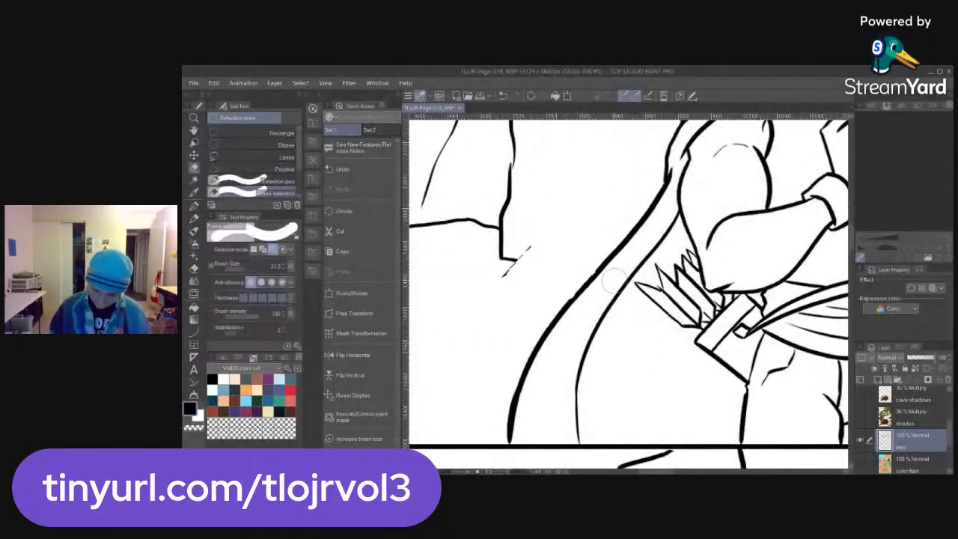
{"action": "key", "text": "e"}
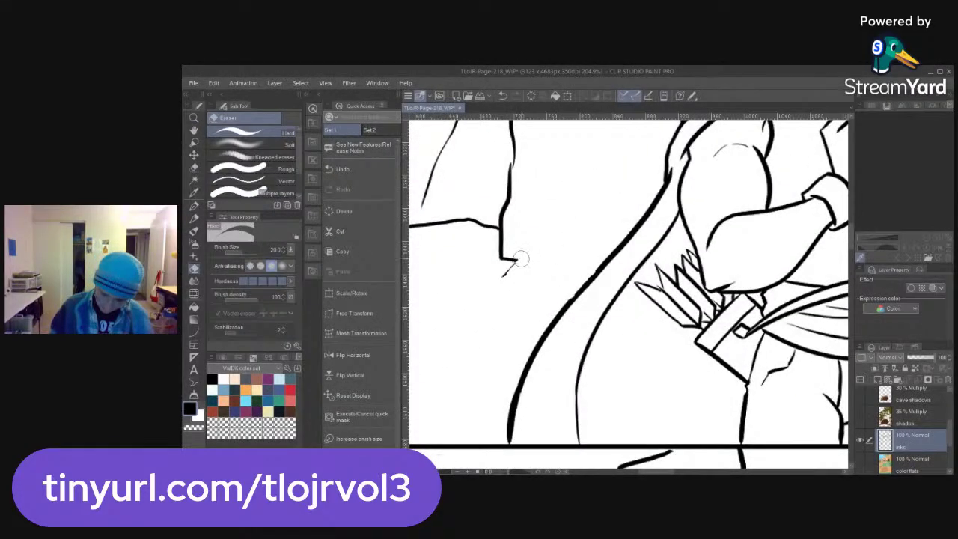
{"action": "left_click_drag", "start_coordinate": [506, 267], "coordinate": [502, 278]}
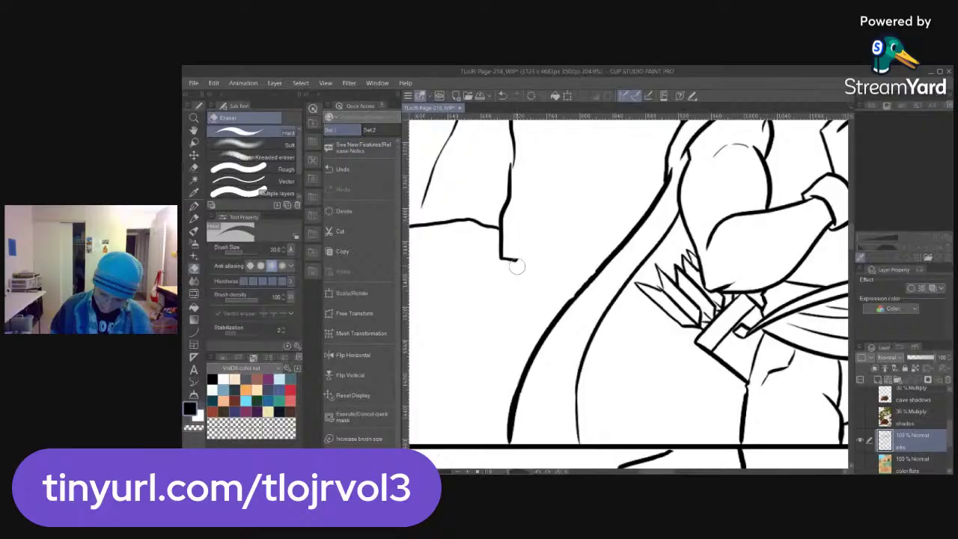
Extend the cut-off rock line toward the archer's cape edge with the G-pen at size 20
{"action": "key", "text": "p"}
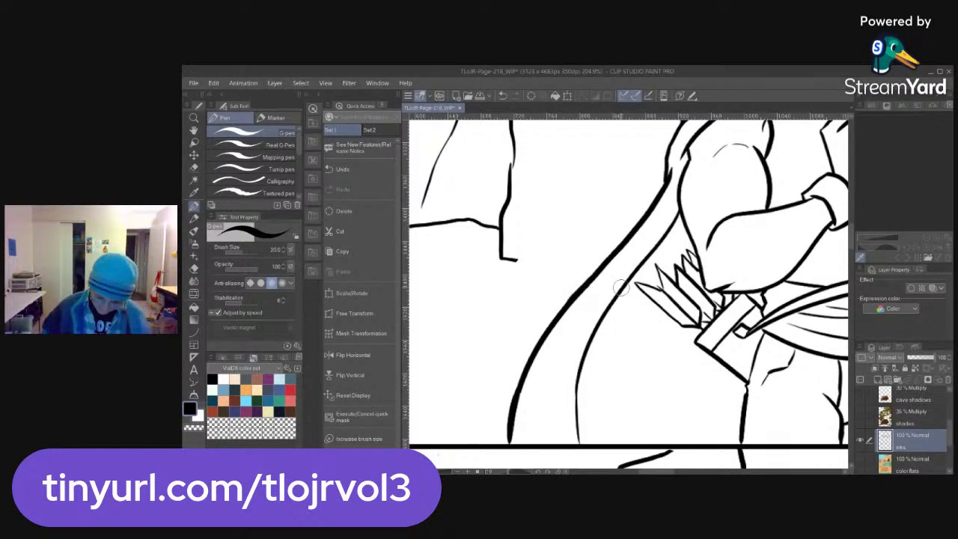
{"action": "left_click_drag", "start_coordinate": [500, 257], "coordinate": [584, 285]}
{"action": "left_click_drag", "start_coordinate": [560, 249], "coordinate": [579, 149]}
Ink the missing belt curve below the forearm of the hero with glasses and erase the stray vertical line beside his leg
{"action": "left_click_drag", "start_coordinate": [838, 386], "coordinate": [472, 382]}
{"action": "left_click_drag", "start_coordinate": [838, 376], "coordinate": [654, 382]}
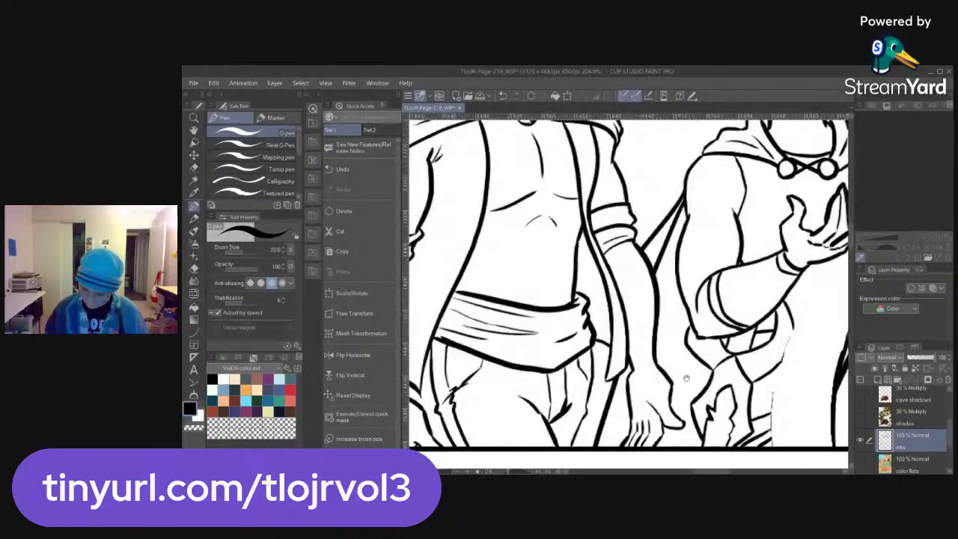
{"action": "left_click_drag", "start_coordinate": [722, 382], "coordinate": [587, 378]}
{"action": "left_click_drag", "start_coordinate": [655, 378], "coordinate": [605, 374]}
{"action": "key", "text": "e"}
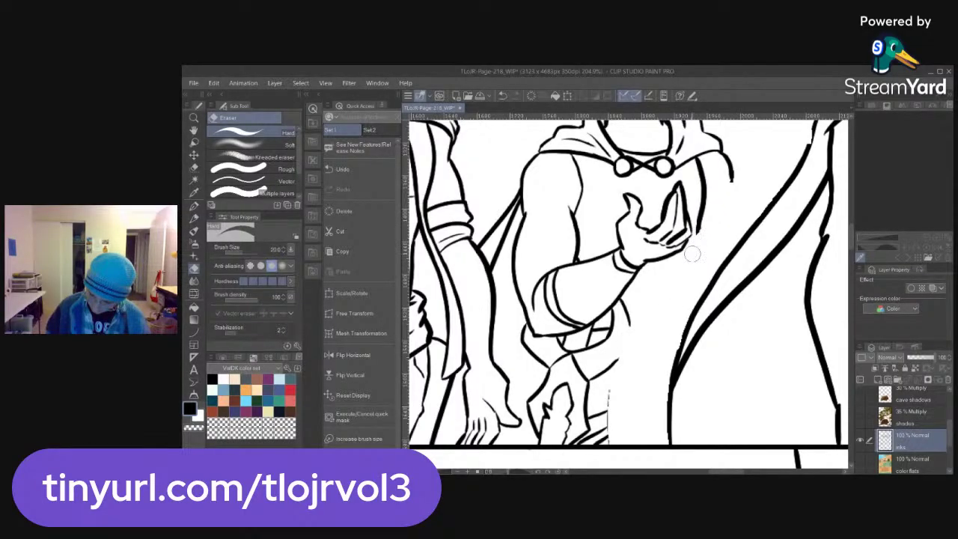
{"action": "key", "text": "p"}
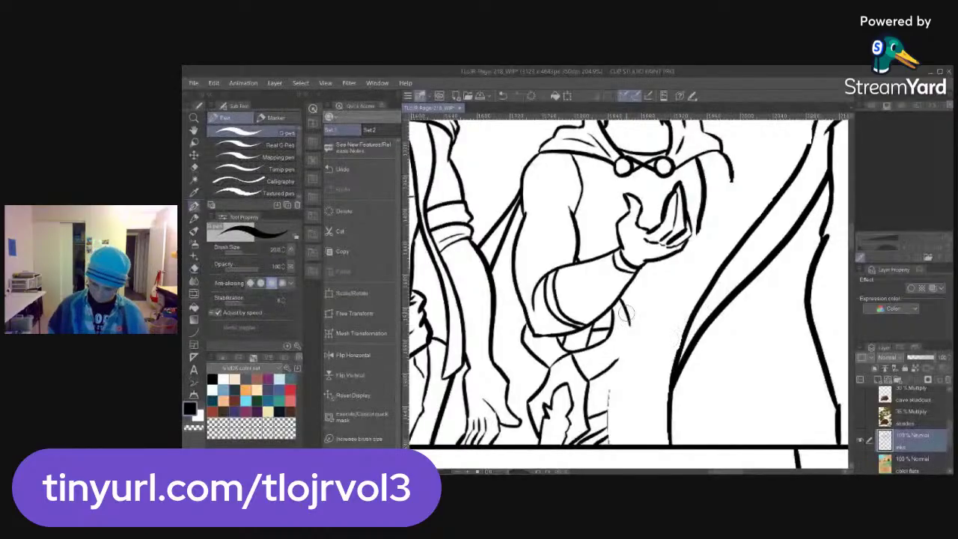
{"action": "mouse_move", "coordinate": [627, 316]}
{"action": "left_mouse_down"}
{"action": "mouse_move", "coordinate": [633, 341]}
{"action": "mouse_move", "coordinate": [611, 369]}
{"action": "left_mouse_up"}
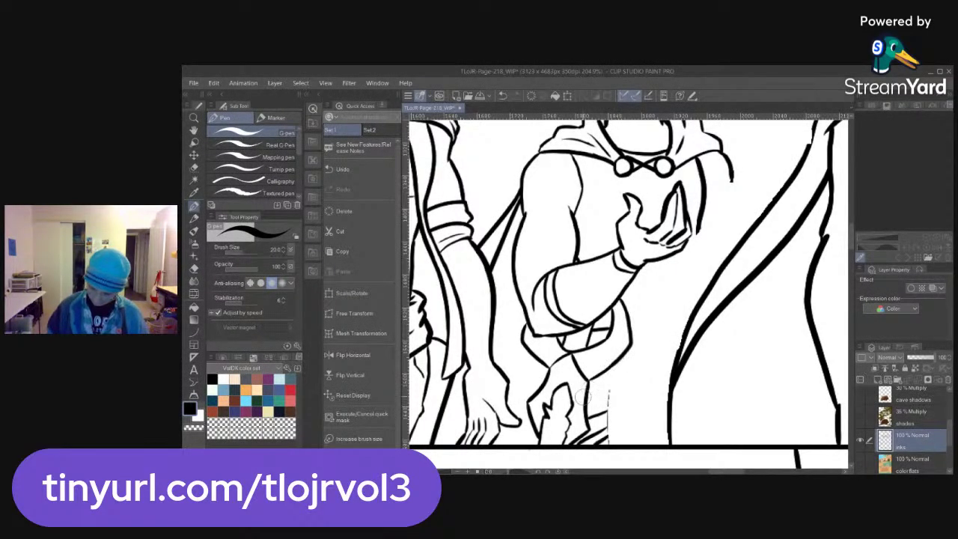
{"action": "key", "text": "e"}
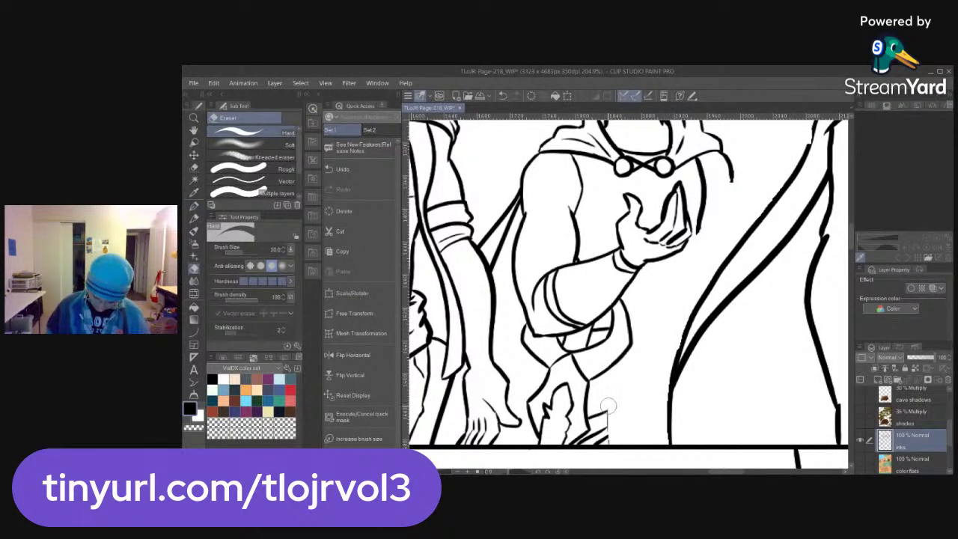
{"action": "left_click_drag", "start_coordinate": [607, 419], "coordinate": [611, 433]}
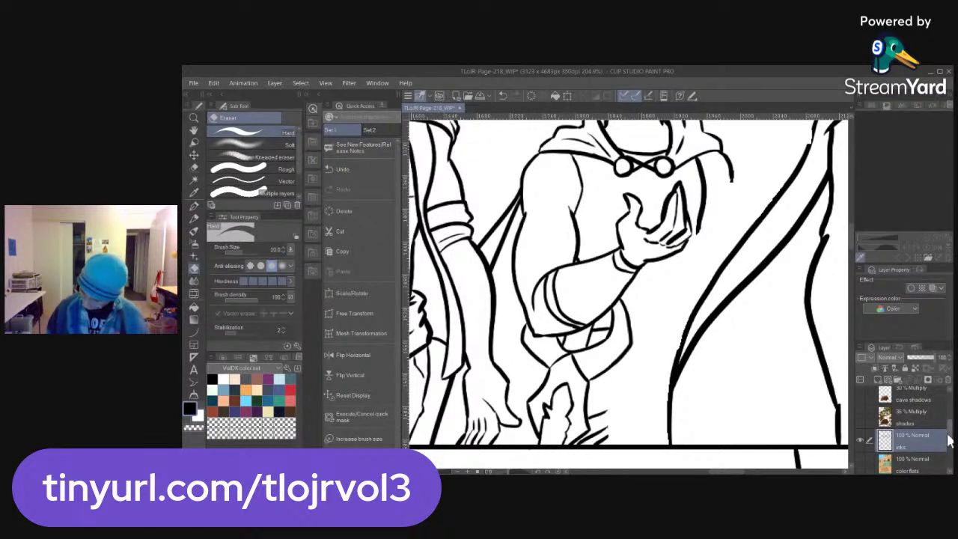
Add a new raster layer above the pencils folder and name it "pencils - edit"
{"action": "scroll", "coordinate": [951, 448], "scroll_direction": "down", "scroll_amount": 1}
{"action": "scroll", "coordinate": [951, 447], "scroll_direction": "down", "scroll_amount": 1}
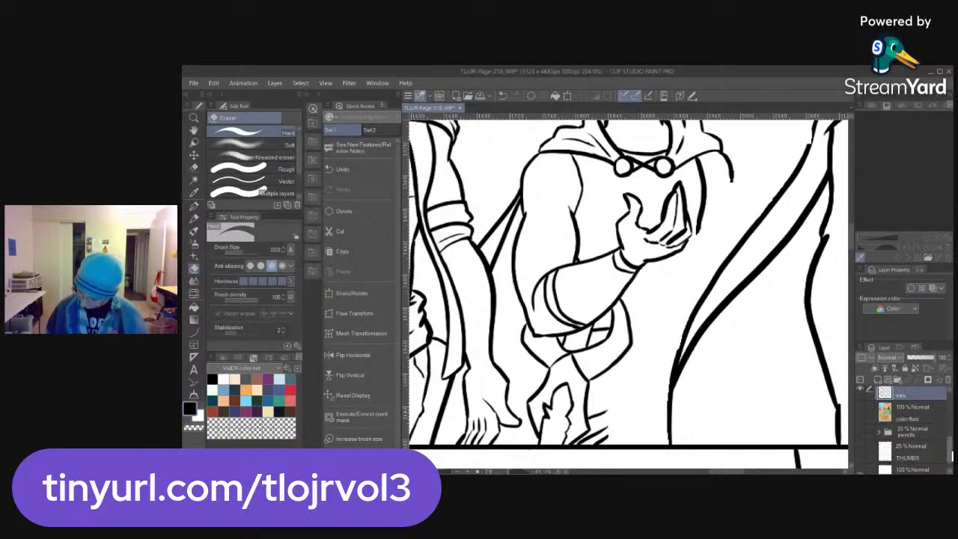
{"action": "left_click", "coordinate": [860, 431]}
{"action": "left_click", "coordinate": [917, 432]}
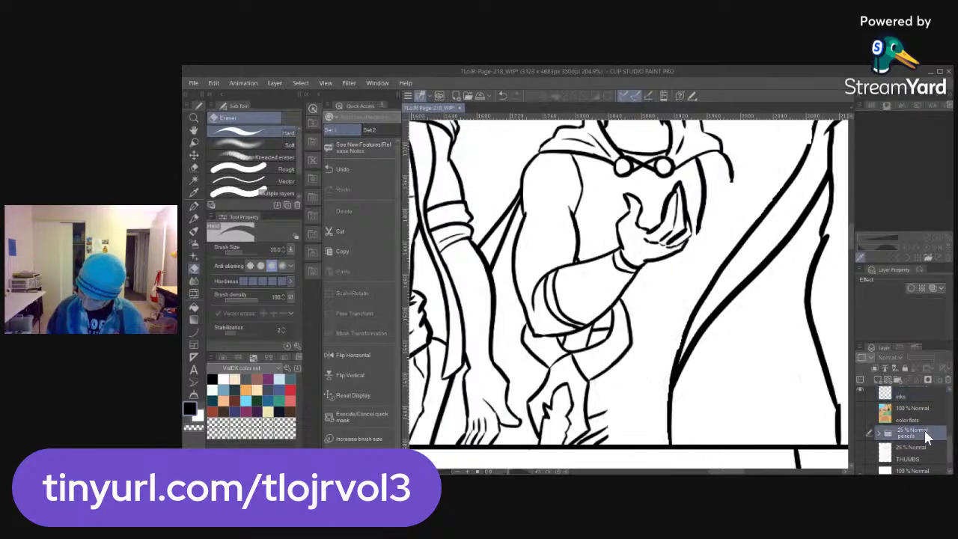
{"action": "left_click", "coordinate": [877, 380]}
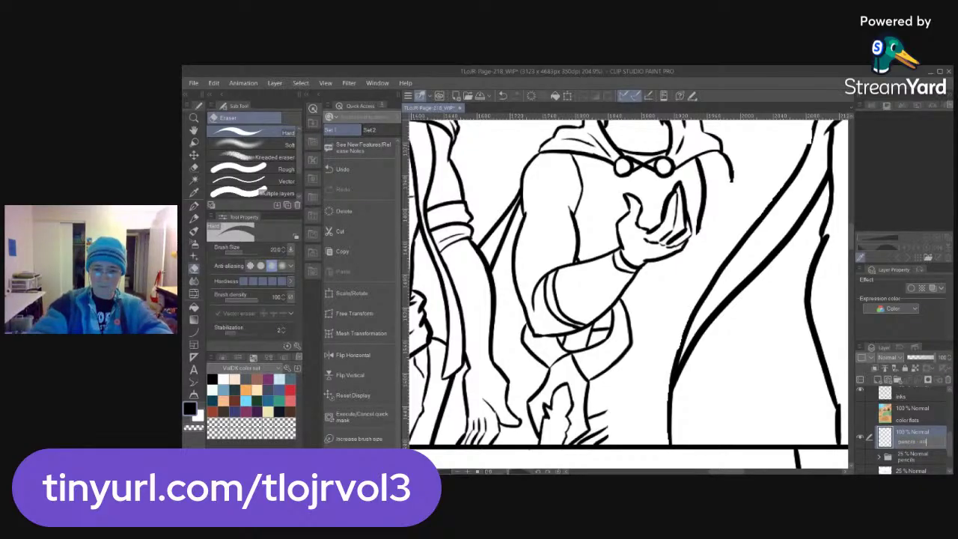
{"action": "type", "text": "pencil edit"}
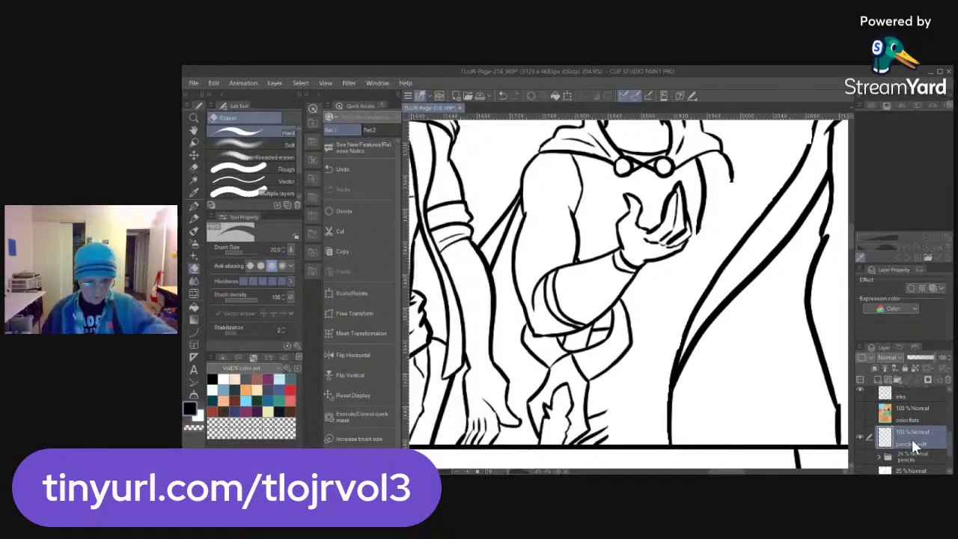
Save a copy of the page in the Chapter 9 folder as TLoJR-Page-218_WIP2 in CLIP STUDIO FORMAT
{"action": "key", "text": "ctrl+shift+s"}
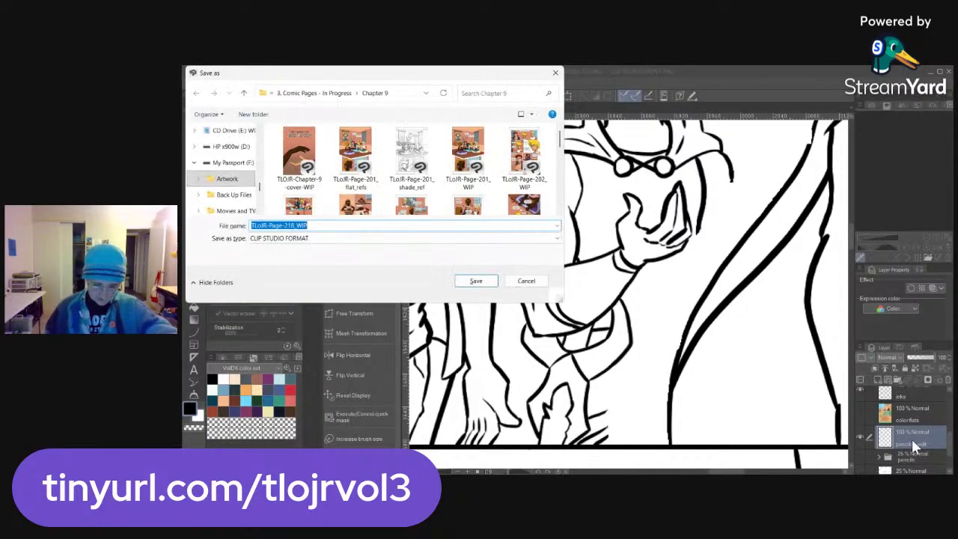
{"action": "left_click", "coordinate": [305, 225]}
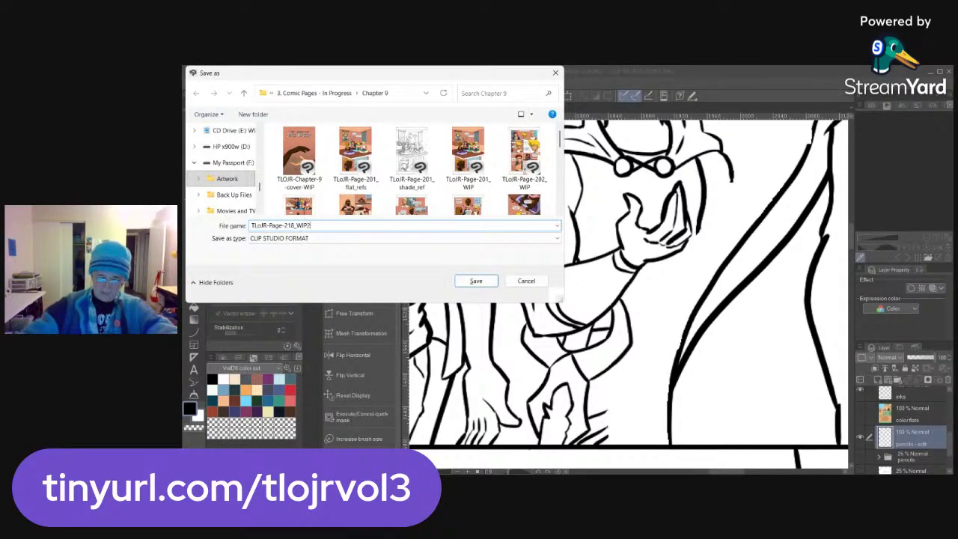
{"action": "left_click", "coordinate": [476, 281]}
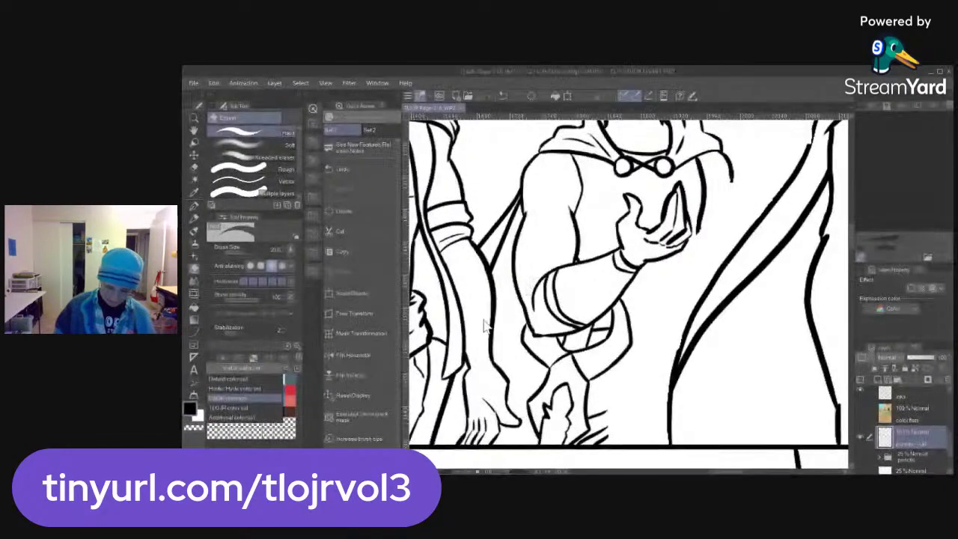
Sketch the shoulders, chest, torso side and waistline of the hero with glasses on the "pencils - edit" layer with a blue mechanical pencil
{"action": "left_click", "coordinate": [290, 401]}
{"action": "key", "text": "p"}
{"action": "key", "text": "p"}
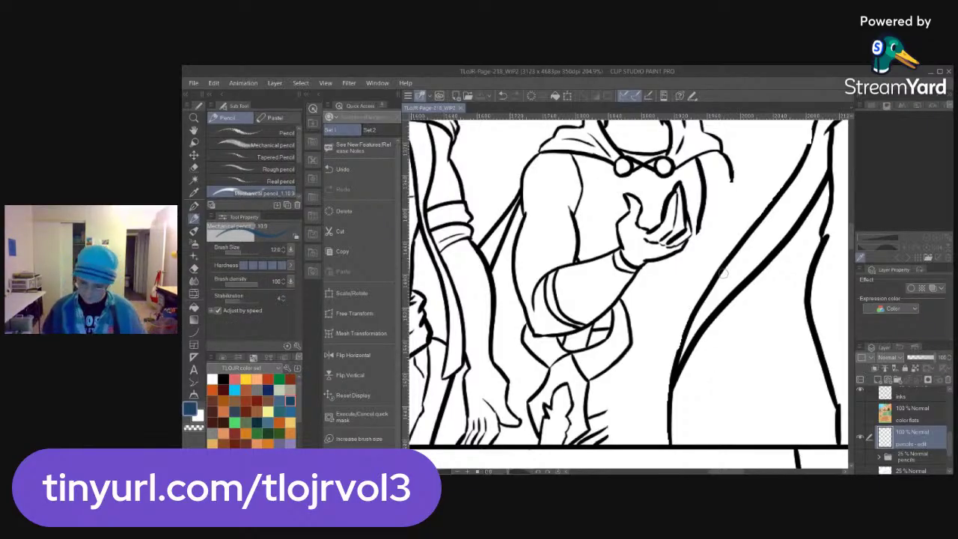
{"action": "scroll", "coordinate": [726, 277], "scroll_direction": "down", "scroll_amount": 3}
{"action": "mouse_move", "coordinate": [619, 203]}
{"action": "left_mouse_down"}
{"action": "mouse_move", "coordinate": [606, 228]}
{"action": "mouse_move", "coordinate": [635, 238]}
{"action": "mouse_move", "coordinate": [613, 202]}
{"action": "left_mouse_up"}
{"action": "mouse_move", "coordinate": [633, 239]}
{"action": "left_mouse_down"}
{"action": "mouse_move", "coordinate": [663, 263]}
{"action": "mouse_move", "coordinate": [715, 236]}
{"action": "mouse_move", "coordinate": [722, 217]}
{"action": "mouse_move", "coordinate": [720, 238]}
{"action": "mouse_move", "coordinate": [717, 215]}
{"action": "left_mouse_up"}
{"action": "left_click_drag", "start_coordinate": [711, 247], "coordinate": [687, 324]}
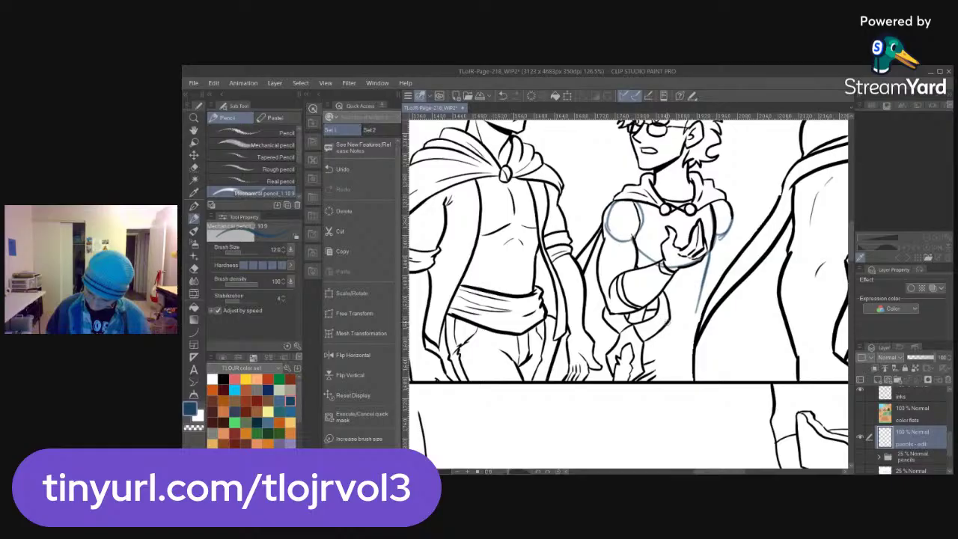
{"action": "left_click_drag", "start_coordinate": [630, 311], "coordinate": [685, 322]}
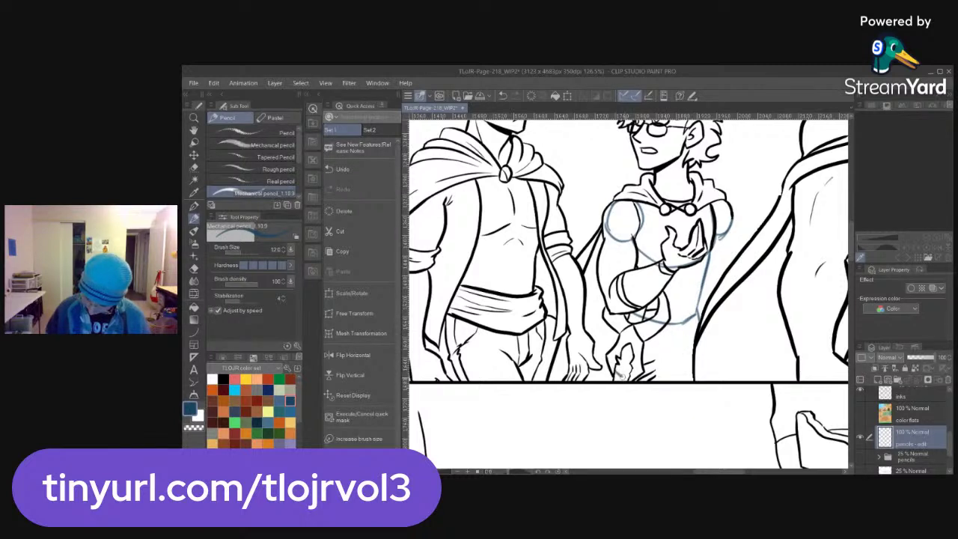
Sketch the hip of the hero with glasses and the diagonal lines running from his waist to the panel's bottom border
{"action": "mouse_move", "coordinate": [615, 327]}
{"action": "left_mouse_down"}
{"action": "mouse_move", "coordinate": [637, 342]}
{"action": "mouse_move", "coordinate": [651, 358]}
{"action": "mouse_move", "coordinate": [704, 312]}
{"action": "left_mouse_up"}
{"action": "key", "text": "ctrl+z"}
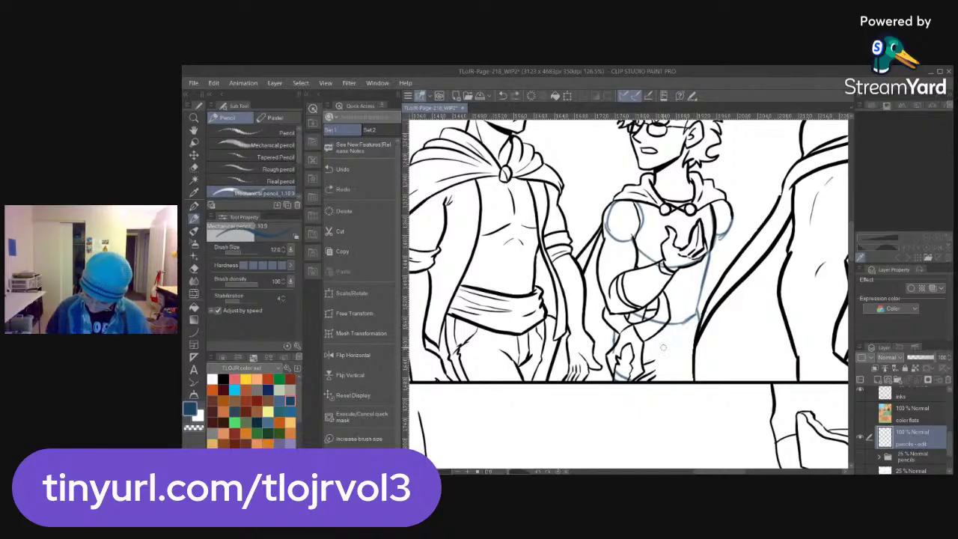
{"action": "mouse_move", "coordinate": [642, 369]}
{"action": "left_mouse_down"}
{"action": "mouse_move", "coordinate": [696, 307]}
{"action": "mouse_move", "coordinate": [660, 347]}
{"action": "left_mouse_up"}
{"action": "left_click_drag", "start_coordinate": [700, 304], "coordinate": [640, 378]}
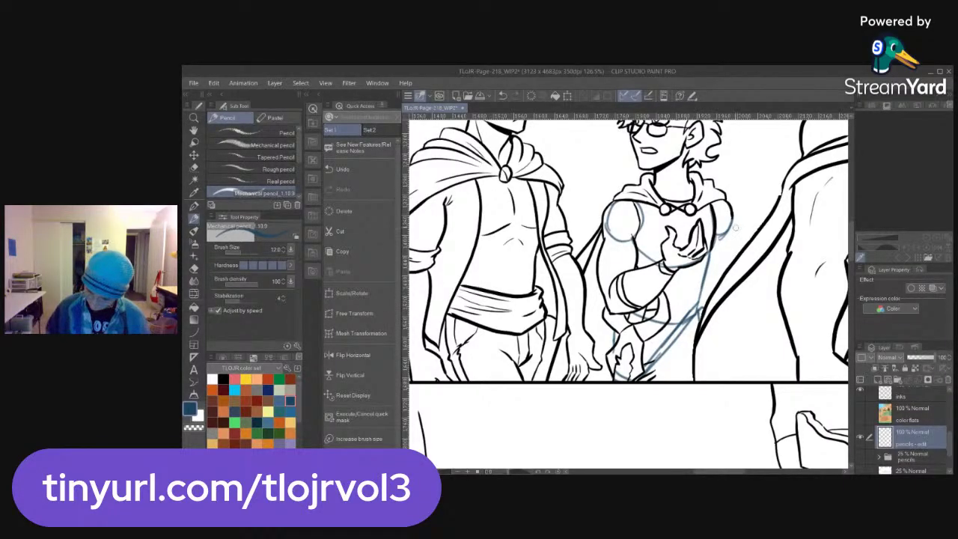
Sketch the missing upper arm of the hero with glasses, with its band and folds, beside the large man's cape
{"action": "left_click_drag", "start_coordinate": [709, 259], "coordinate": [716, 281]}
{"action": "mouse_move", "coordinate": [731, 227]}
{"action": "left_mouse_down"}
{"action": "mouse_move", "coordinate": [740, 255]}
{"action": "mouse_move", "coordinate": [707, 267]}
{"action": "mouse_move", "coordinate": [715, 264]}
{"action": "mouse_move", "coordinate": [719, 281]}
{"action": "left_mouse_up"}
{"action": "key", "text": "ctrl+z"}
{"action": "mouse_move", "coordinate": [732, 244]}
{"action": "left_mouse_down"}
{"action": "mouse_move", "coordinate": [717, 268]}
{"action": "mouse_move", "coordinate": [729, 252]}
{"action": "left_mouse_up"}
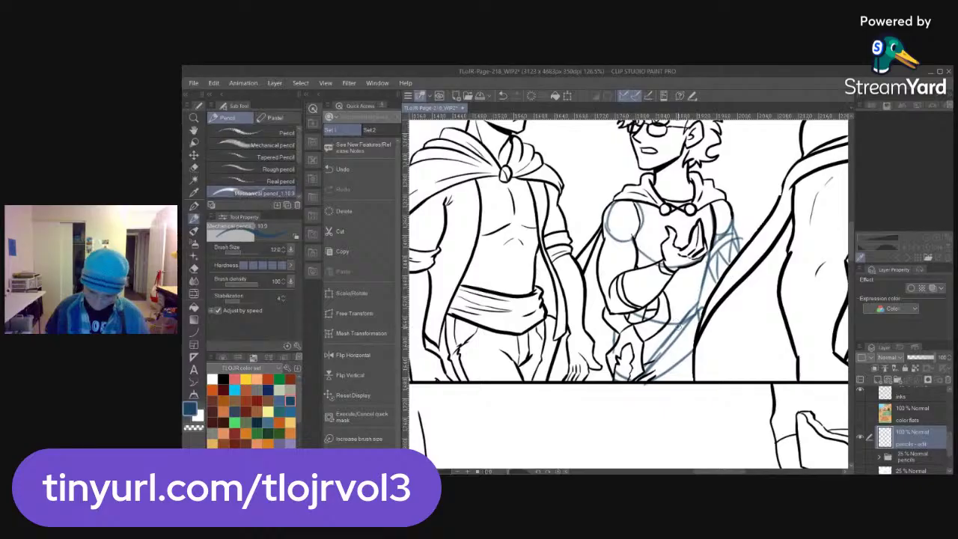
Refine the pencil sketch below the waist of the hero with glasses and add short fold strokes at the panel's bottom border
{"action": "left_click_drag", "start_coordinate": [675, 322], "coordinate": [631, 349]}
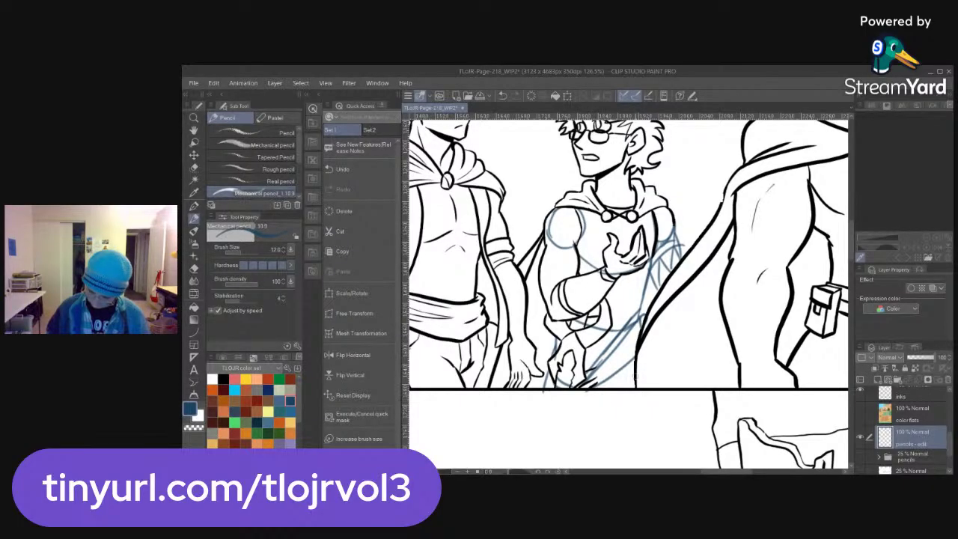
{"action": "left_click_drag", "start_coordinate": [607, 388], "coordinate": [626, 374]}
{"action": "key", "text": "ctrl+z"}
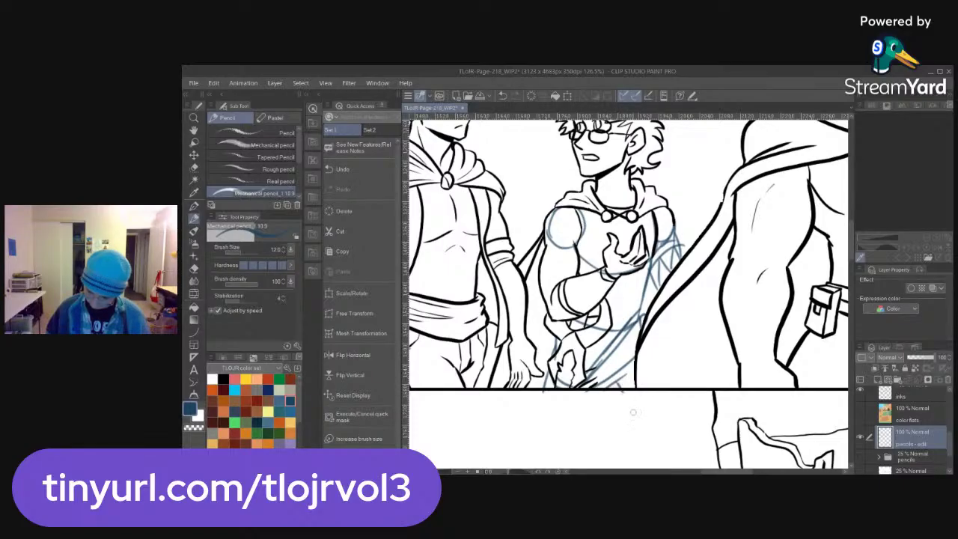
{"action": "key", "text": "ctrl+z"}
{"action": "left_click_drag", "start_coordinate": [612, 388], "coordinate": [625, 379]}
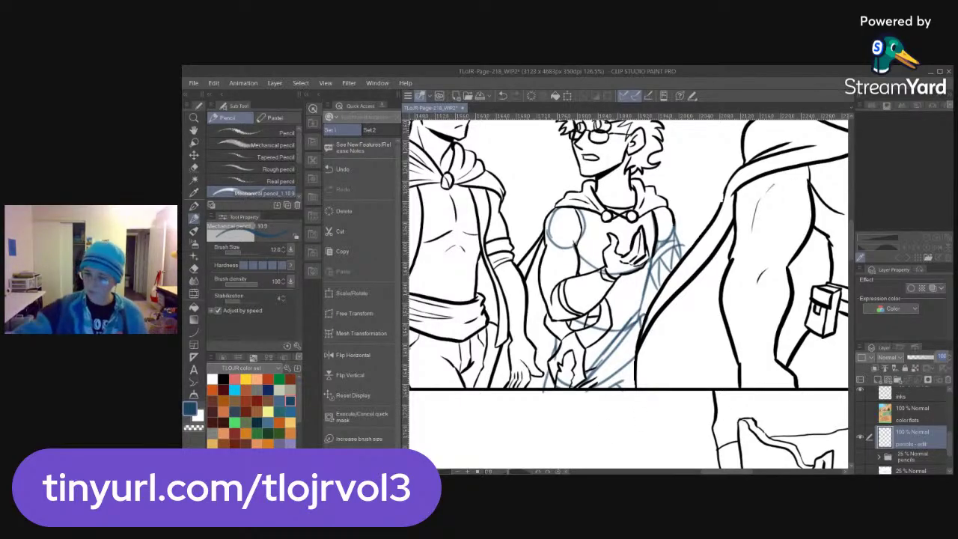
Lower the "pencils - edit" layer's opacity to 50% and switch to the inks layer with the black G-pen
{"action": "type", "text": "60"}
{"action": "key", "text": "Return"}
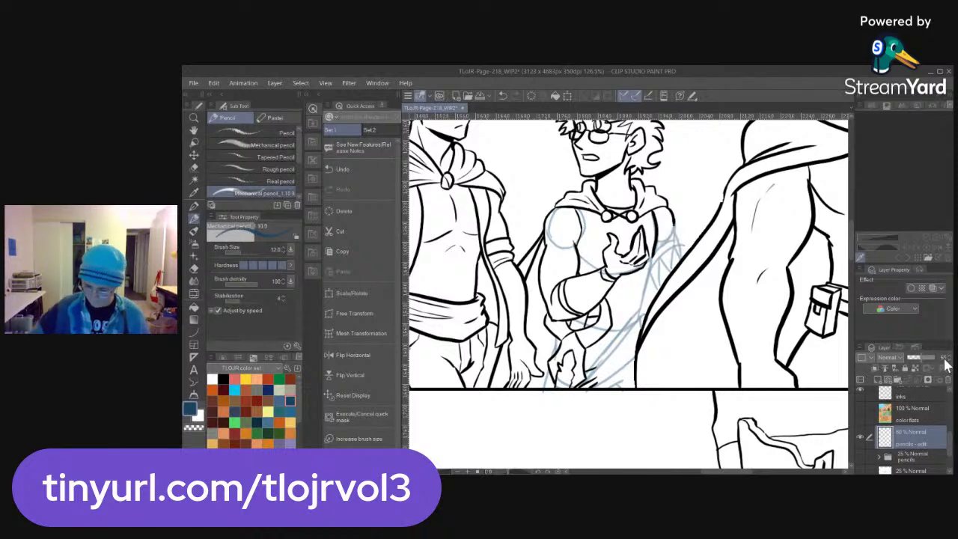
{"action": "key", "text": "alt+]"}
{"action": "key", "text": "alt+]"}
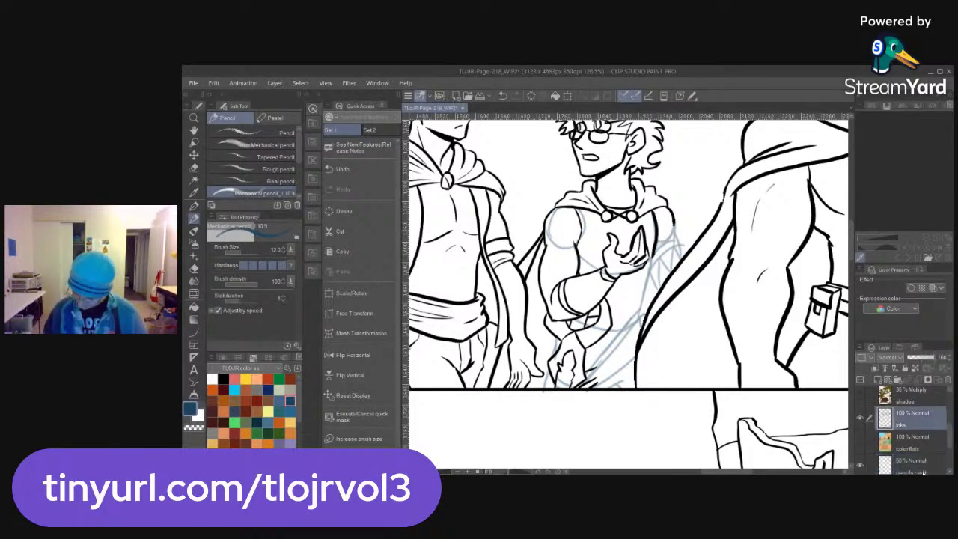
{"action": "key", "text": "p"}
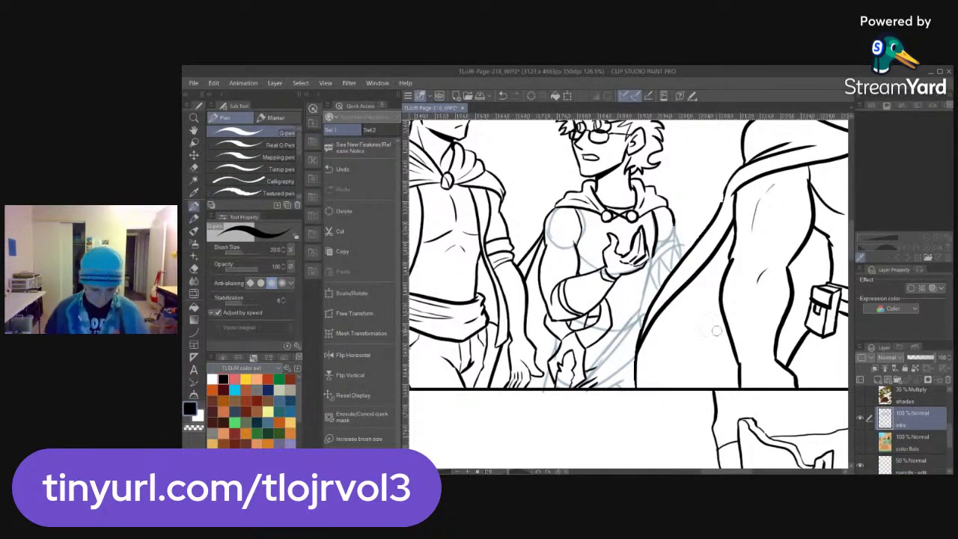
Smooth and thicken the rough outer edge of the large man's cape with the G-pen at size 20
{"action": "key", "text": "ctrl+space"}
{"action": "left_click_drag", "start_coordinate": [639, 279], "coordinate": [716, 259]}
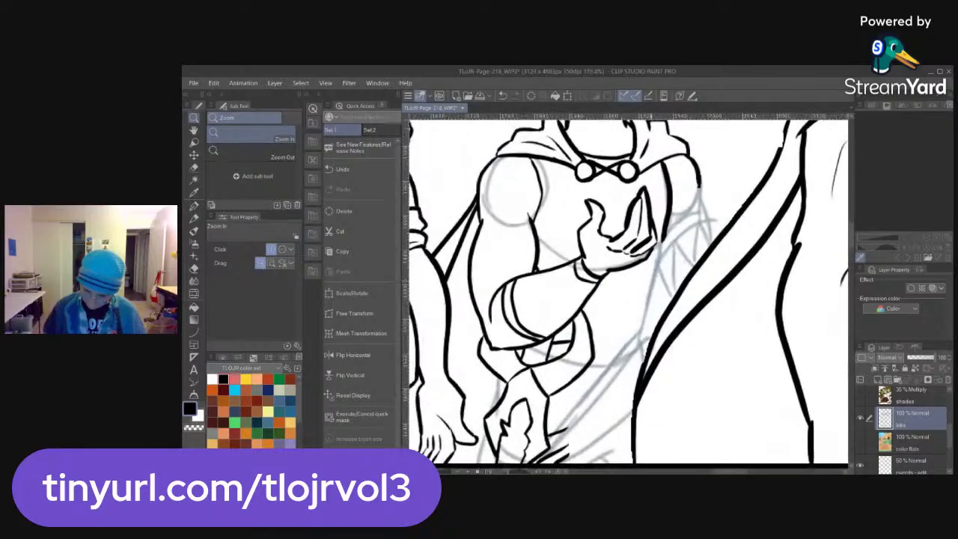
{"action": "key", "text": "e"}
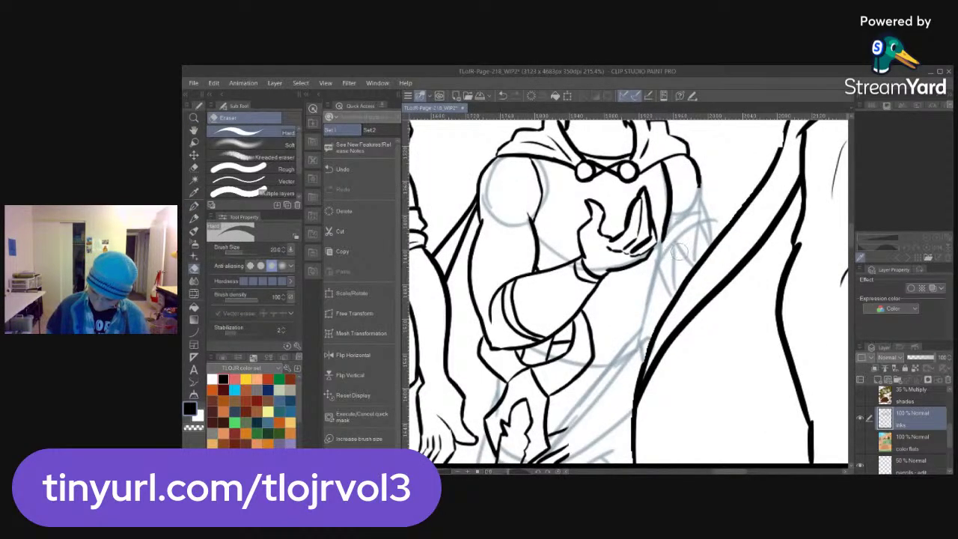
{"action": "key", "text": "p"}
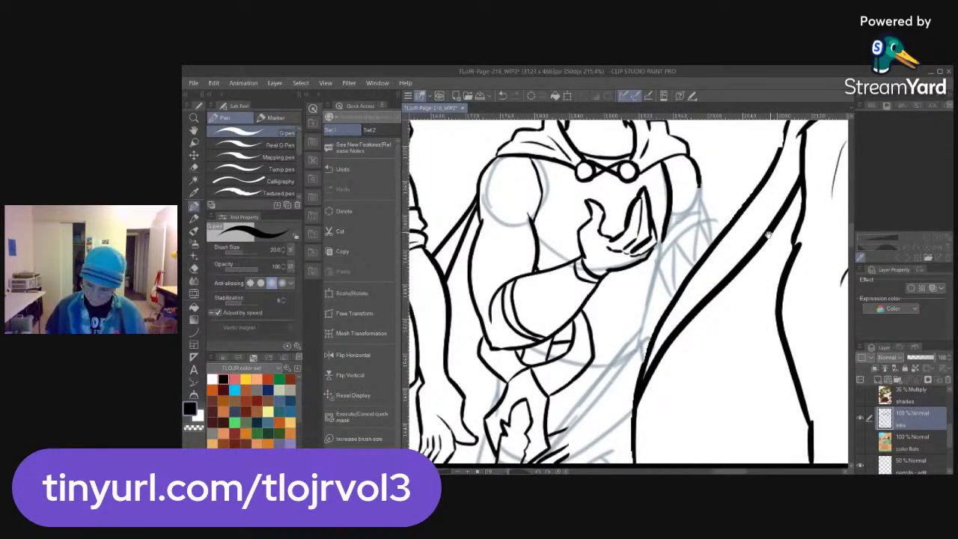
{"action": "scroll", "coordinate": [767, 221], "scroll_direction": "up", "scroll_amount": 2}
{"action": "mouse_move", "coordinate": [767, 141]}
{"action": "left_mouse_down"}
{"action": "mouse_move", "coordinate": [733, 215]}
{"action": "mouse_move", "coordinate": [683, 283]}
{"action": "left_mouse_up"}
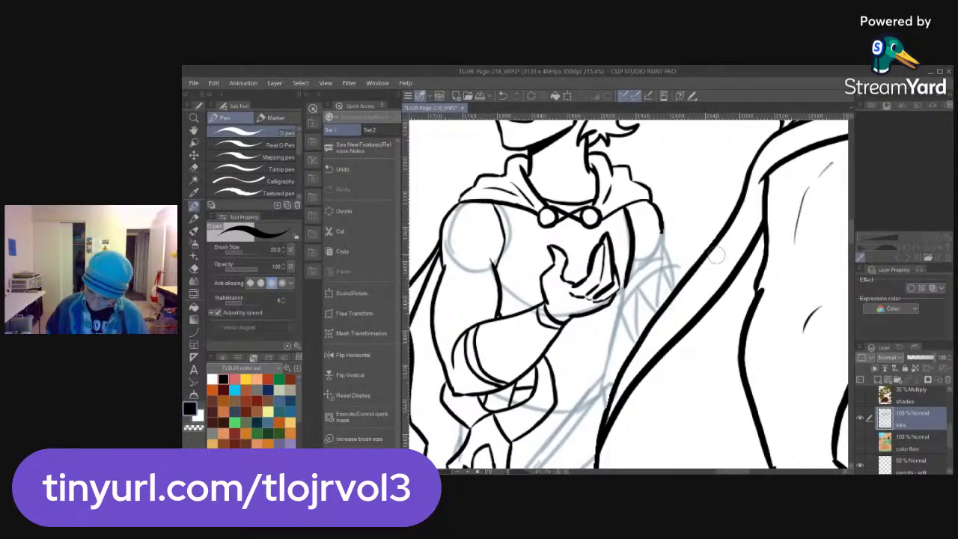
{"action": "mouse_move", "coordinate": [650, 323]}
{"action": "left_mouse_down"}
{"action": "mouse_move", "coordinate": [602, 415]}
{"action": "mouse_move", "coordinate": [607, 440]}
{"action": "left_mouse_up"}
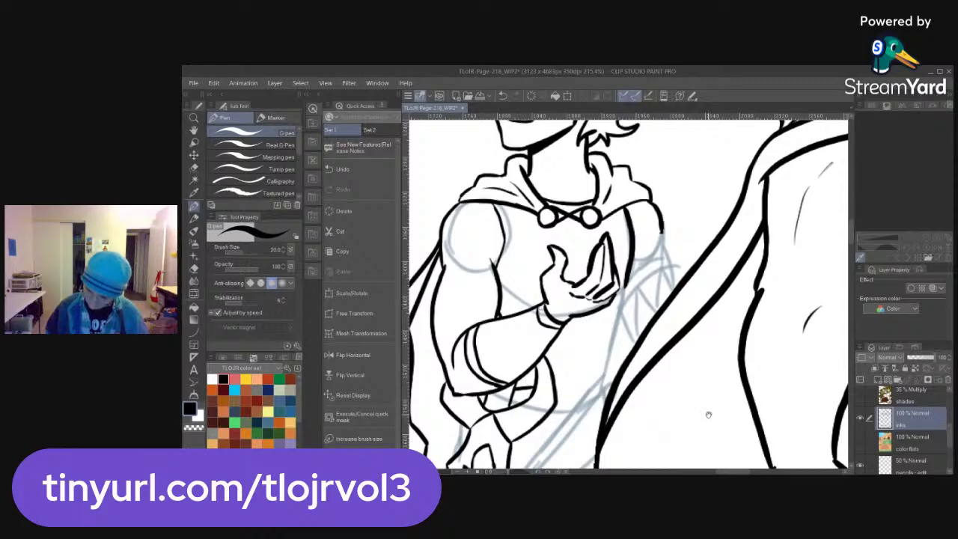
Ink the torso side of the hero with glasses from below the armpit down to the large man's cape
{"action": "left_click_drag", "start_coordinate": [705, 412], "coordinate": [712, 312]}
{"action": "mouse_move", "coordinate": [618, 289]}
{"action": "left_mouse_down"}
{"action": "mouse_move", "coordinate": [600, 410]}
{"action": "mouse_move", "coordinate": [659, 405]}
{"action": "mouse_move", "coordinate": [662, 446]}
{"action": "left_mouse_up"}
{"action": "mouse_move", "coordinate": [676, 219]}
{"action": "left_mouse_down"}
{"action": "mouse_move", "coordinate": [653, 299]}
{"action": "mouse_move", "coordinate": [648, 378]}
{"action": "left_mouse_up"}
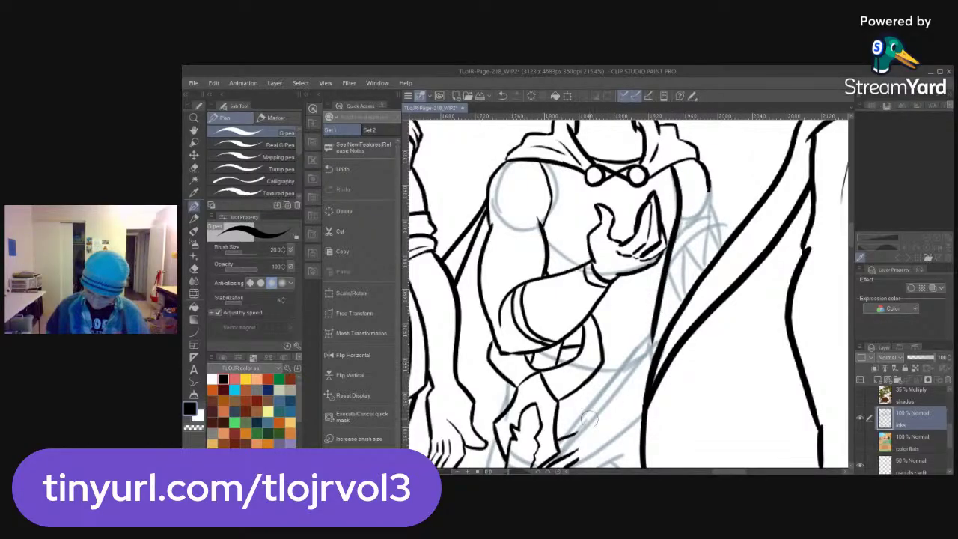
{"action": "left_click_drag", "start_coordinate": [625, 408], "coordinate": [648, 366]}
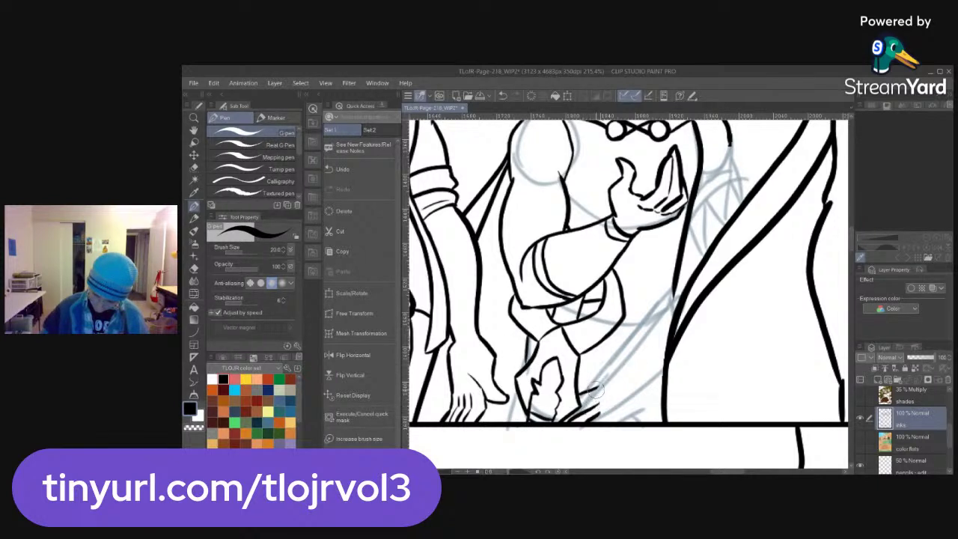
Erase the leftover short strokes beside the hip of the hero with glasses and ink the sketched diagonal lines down from his waist
{"action": "key", "text": "e"}
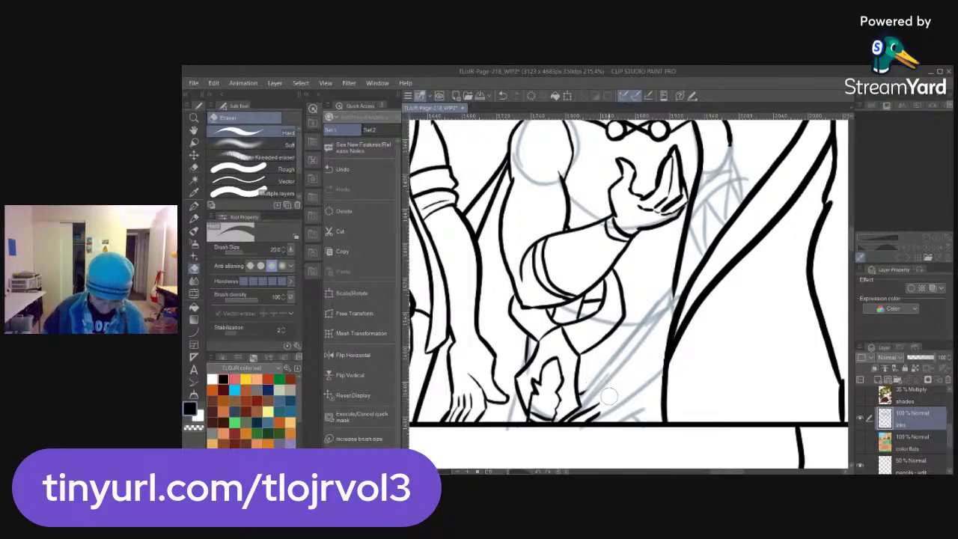
{"action": "key", "text": "p"}
{"action": "key", "text": "e"}
{"action": "mouse_move", "coordinate": [570, 410]}
{"action": "left_mouse_down"}
{"action": "mouse_move", "coordinate": [566, 423]}
{"action": "mouse_move", "coordinate": [571, 417]}
{"action": "left_mouse_up"}
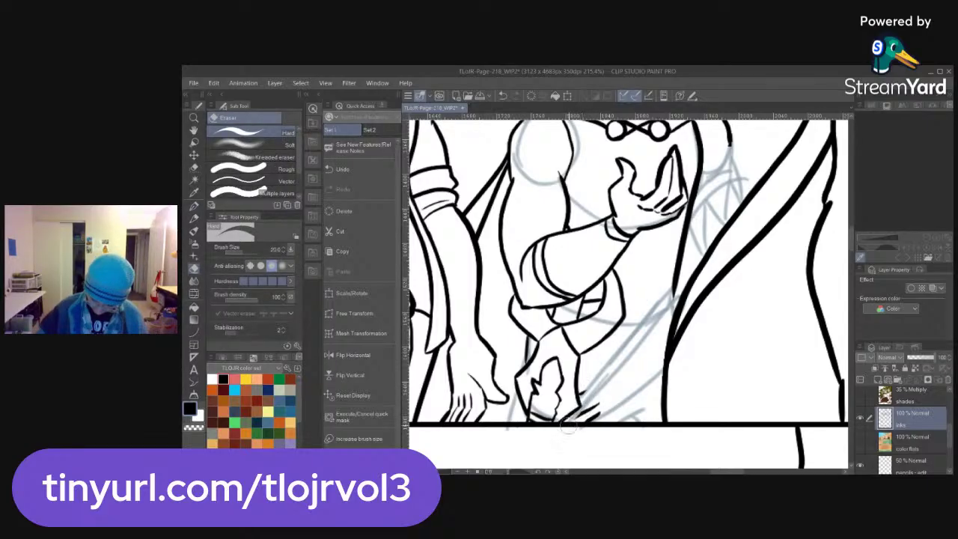
{"action": "key", "text": "p"}
{"action": "mouse_move", "coordinate": [568, 420]}
{"action": "left_mouse_down"}
{"action": "mouse_move", "coordinate": [677, 296]}
{"action": "mouse_move", "coordinate": [585, 381]}
{"action": "left_mouse_up"}
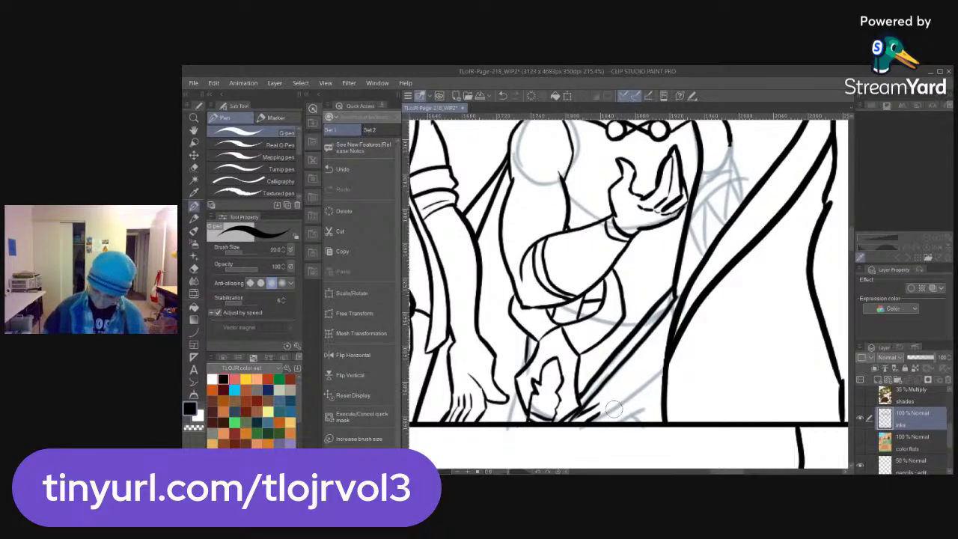
Clean up stray strokes beside the diagonals and ink the lower diagonal with its short folds at the panel border
{"action": "left_click_drag", "start_coordinate": [659, 372], "coordinate": [593, 422]}
{"action": "key", "text": "e"}
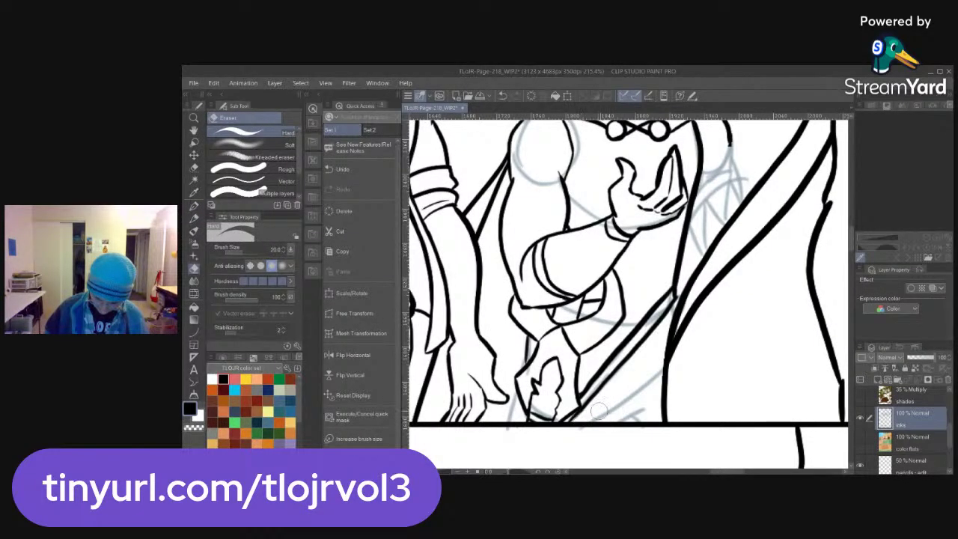
{"action": "key", "text": "p"}
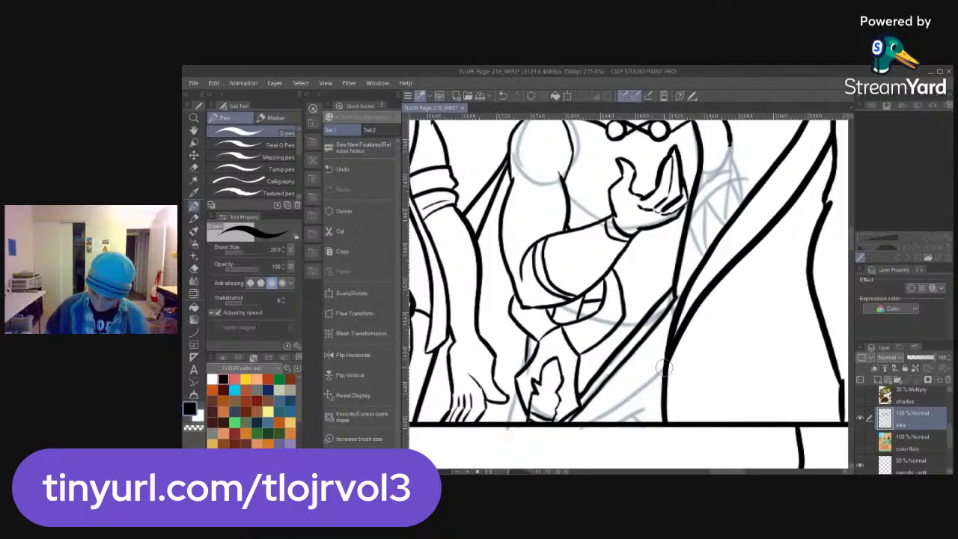
{"action": "mouse_move", "coordinate": [626, 424]}
{"action": "left_mouse_down"}
{"action": "mouse_move", "coordinate": [647, 408]}
{"action": "mouse_move", "coordinate": [648, 429]}
{"action": "left_mouse_up"}
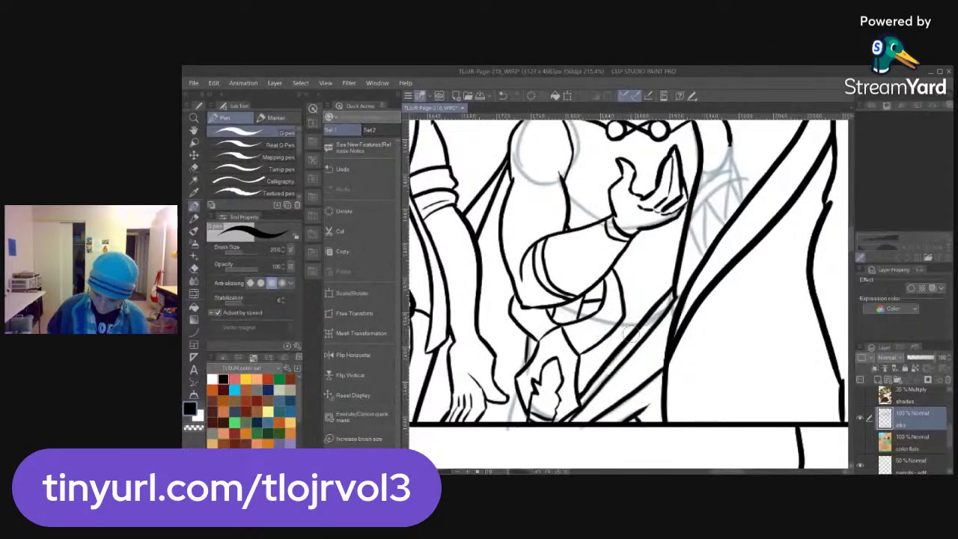
Rework the belt lines beneath the forearm of the hero with glasses and ink his far upper arm with its band and folds
{"action": "key", "text": "e"}
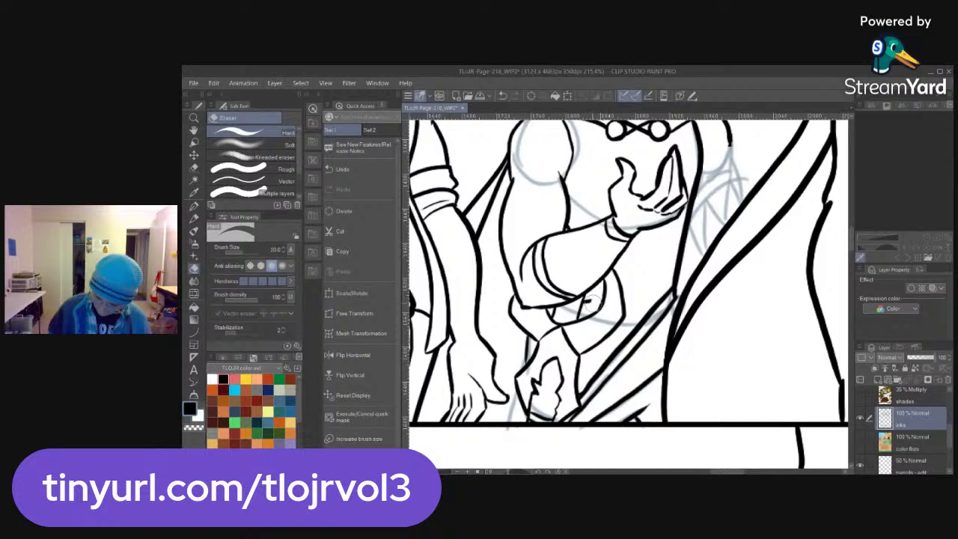
{"action": "key", "text": "p"}
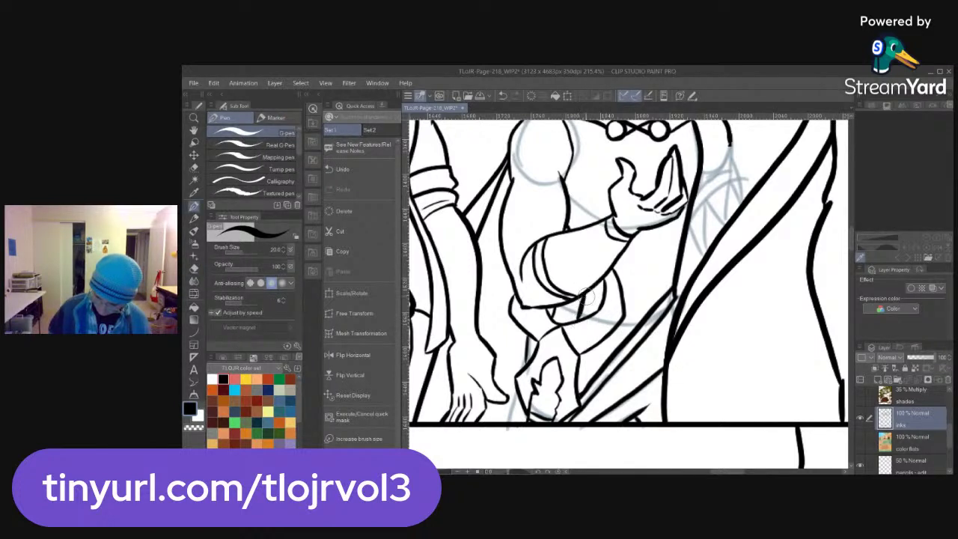
{"action": "key", "text": "ctrl+z"}
{"action": "key", "text": "ctrl+y"}
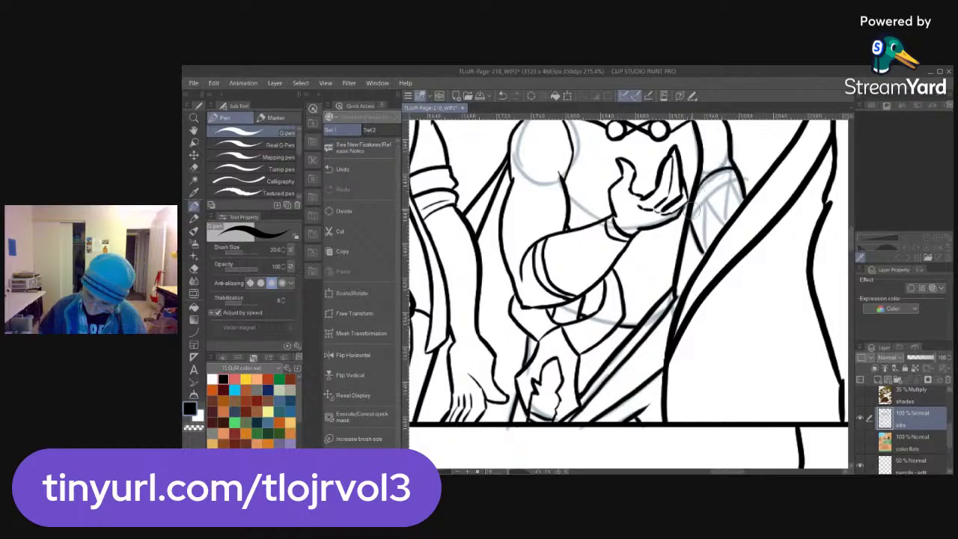
{"action": "left_click_drag", "start_coordinate": [715, 195], "coordinate": [701, 254]}
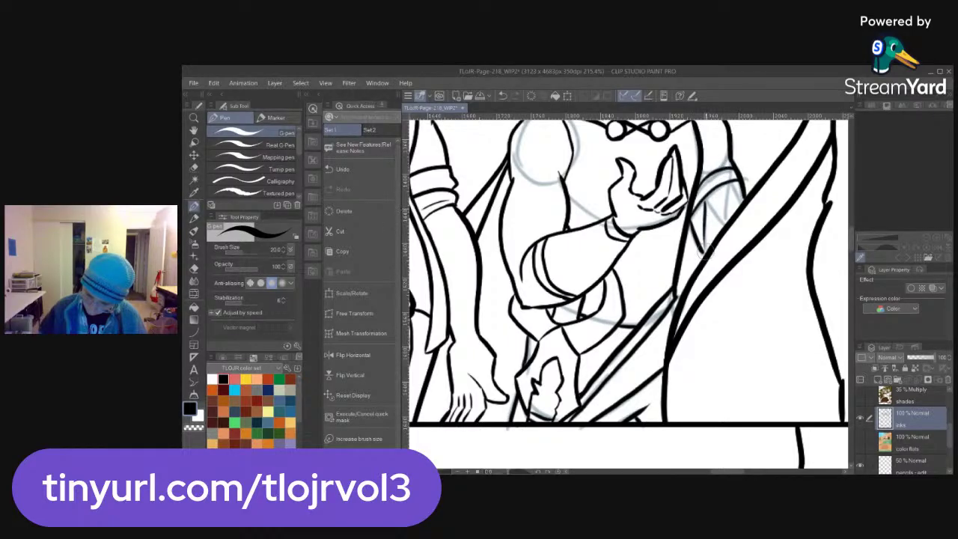
{"action": "mouse_move", "coordinate": [731, 193]}
{"action": "left_mouse_down"}
{"action": "mouse_move", "coordinate": [708, 234]}
{"action": "mouse_move", "coordinate": [741, 202]}
{"action": "left_mouse_up"}
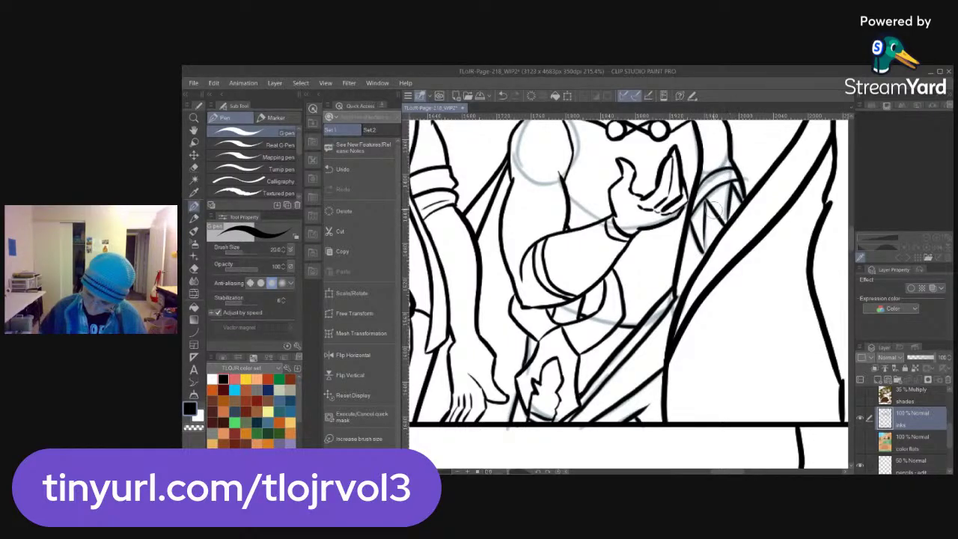
Show the color flats layer and make it the active layer
{"action": "key", "text": "ctrl+alt+space"}
{"action": "left_click", "coordinate": [751, 327]}
{"action": "left_click", "coordinate": [741, 335]}
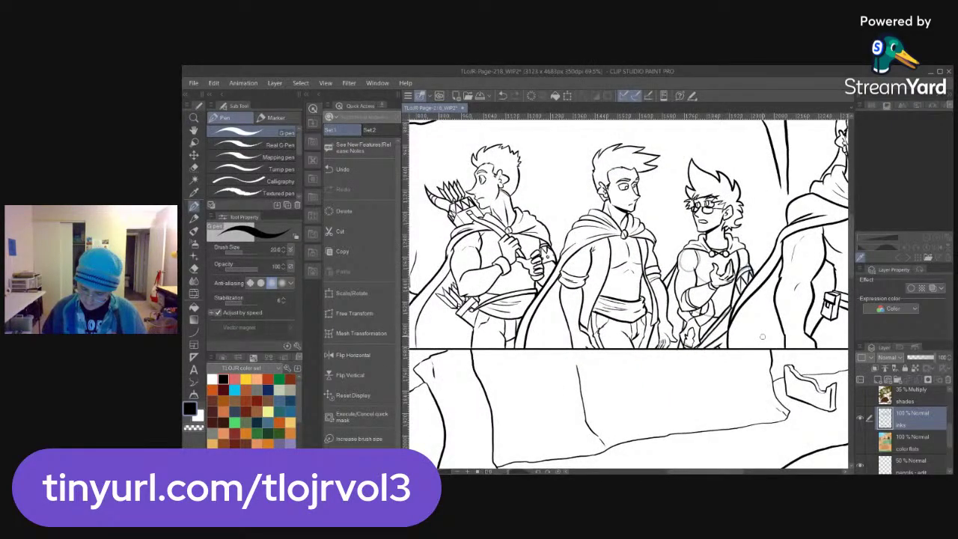
{"action": "left_click_drag", "start_coordinate": [767, 316], "coordinate": [754, 327]}
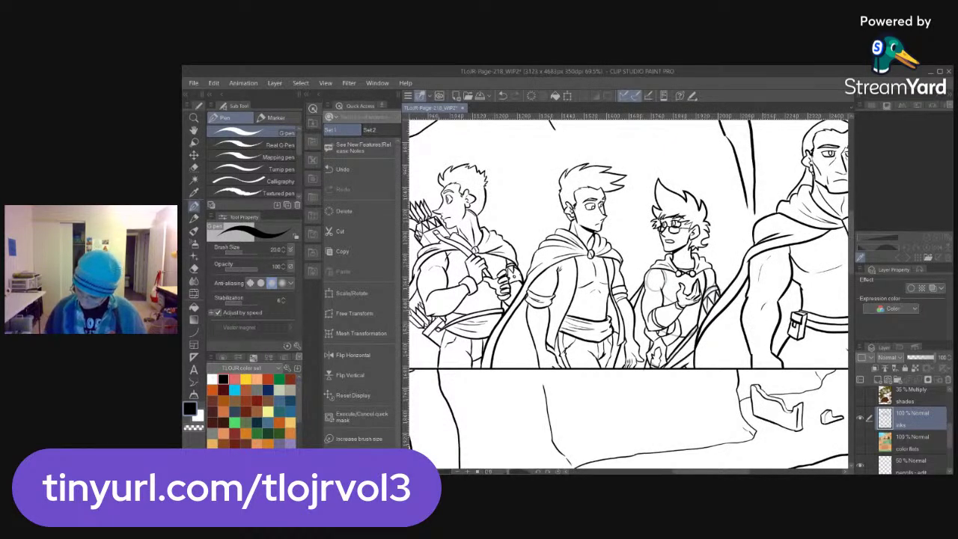
{"action": "left_click", "coordinate": [859, 443]}
{"action": "left_click", "coordinate": [921, 436]}
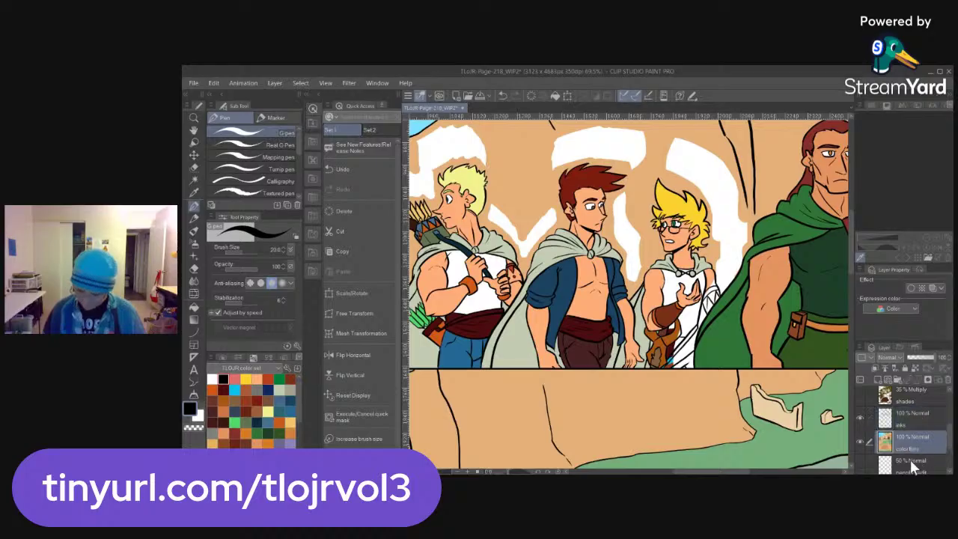
Fill the white gaps around the red-haired hero and the hero with glasses with the sampled tan of the cliff
{"action": "key", "text": "i"}
{"action": "left_click", "coordinate": [723, 161]}
{"action": "key", "text": "g"}
{"action": "key", "text": "g"}
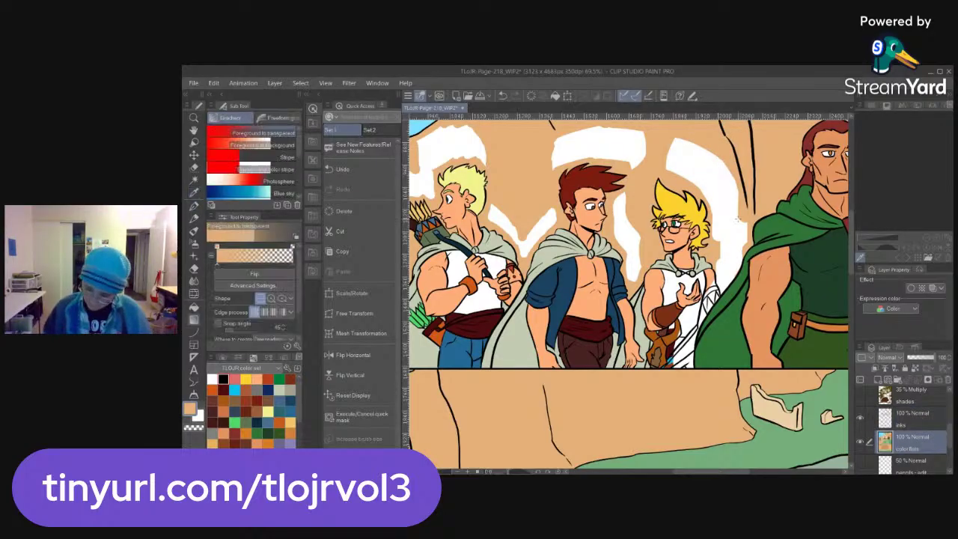
{"action": "left_click", "coordinate": [737, 253]}
{"action": "left_click", "coordinate": [636, 248]}
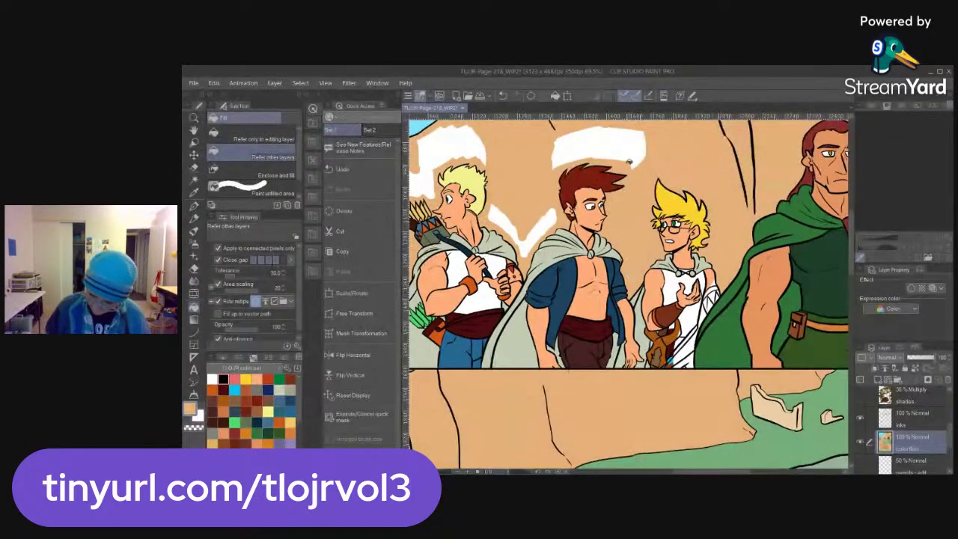
{"action": "left_click", "coordinate": [629, 162]}
{"action": "left_click", "coordinate": [548, 222]}
Fill the white gaps around the blond archer with the cliff's tan and the one beside his cape's lower edge with the sampled darker brown
{"action": "left_click_drag", "start_coordinate": [461, 168], "coordinate": [575, 200]}
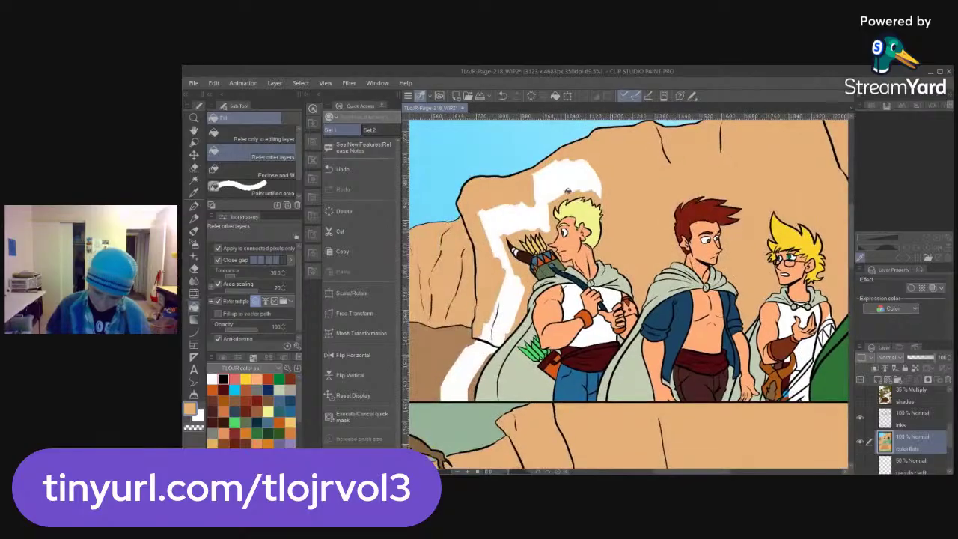
{"action": "left_click", "coordinate": [567, 190]}
{"action": "left_click", "coordinate": [490, 329]}
{"action": "key", "text": "i"}
{"action": "left_click", "coordinate": [450, 348]}
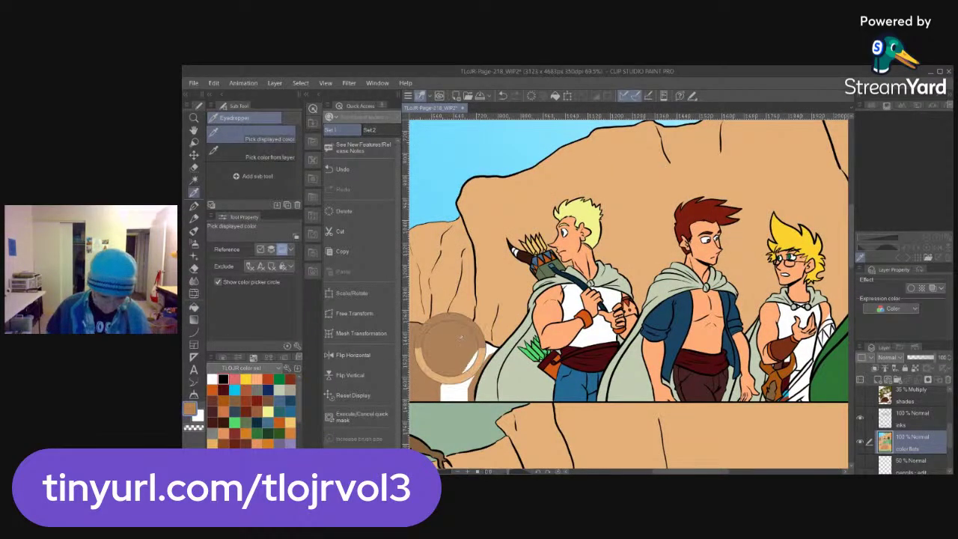
{"action": "key", "text": "g"}
{"action": "key", "text": "g"}
{"action": "left_click", "coordinate": [469, 362]}
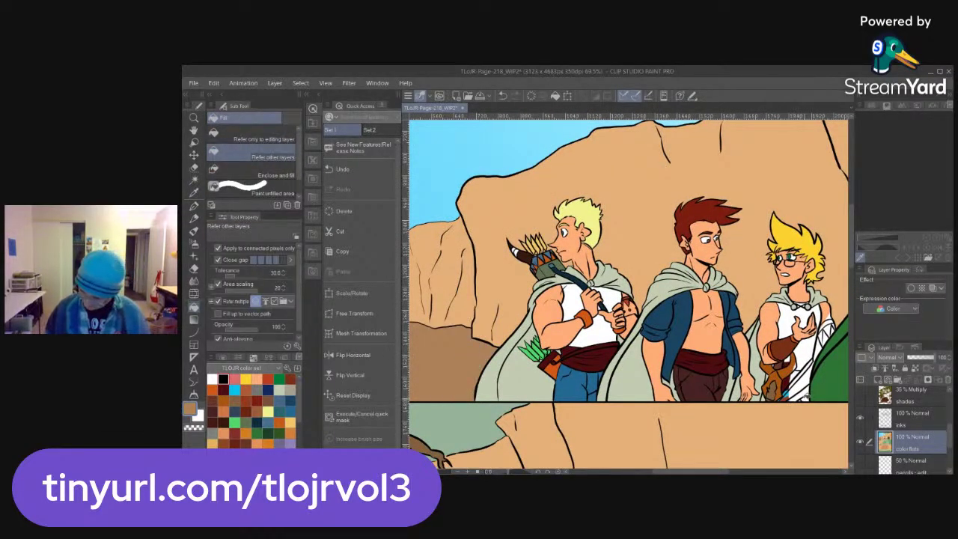
Touch up the white tunic and orange strap flats beneath the forearm of the hero with glasses, sampling their existing colors
{"action": "left_click_drag", "start_coordinate": [830, 386], "coordinate": [699, 382]}
{"action": "key", "text": "ctrl+space"}
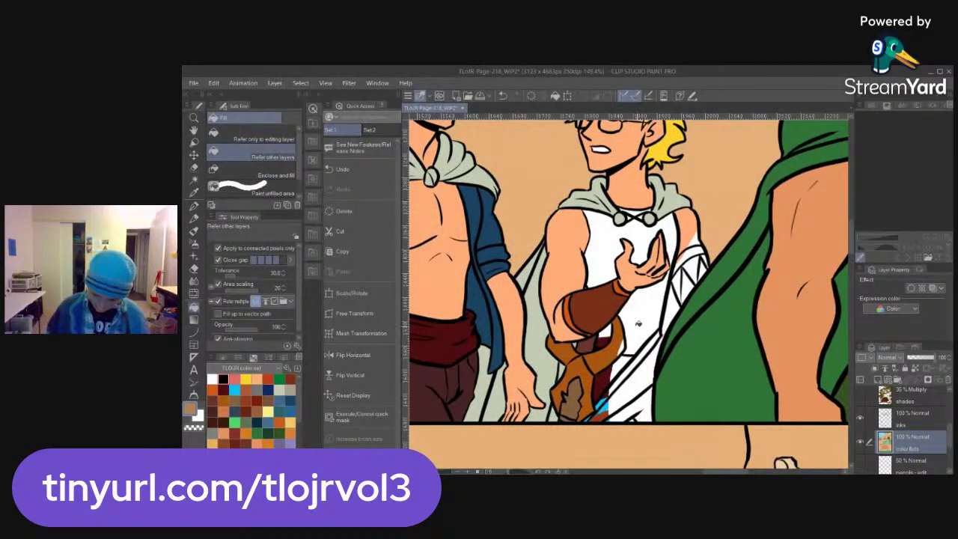
{"action": "key", "text": "i"}
{"action": "left_click", "coordinate": [635, 326]}
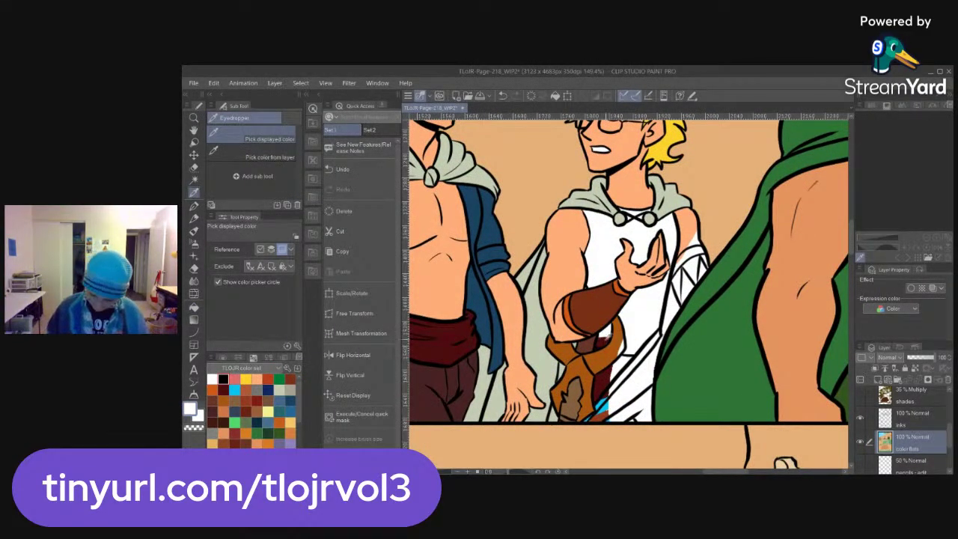
{"action": "key", "text": "p"}
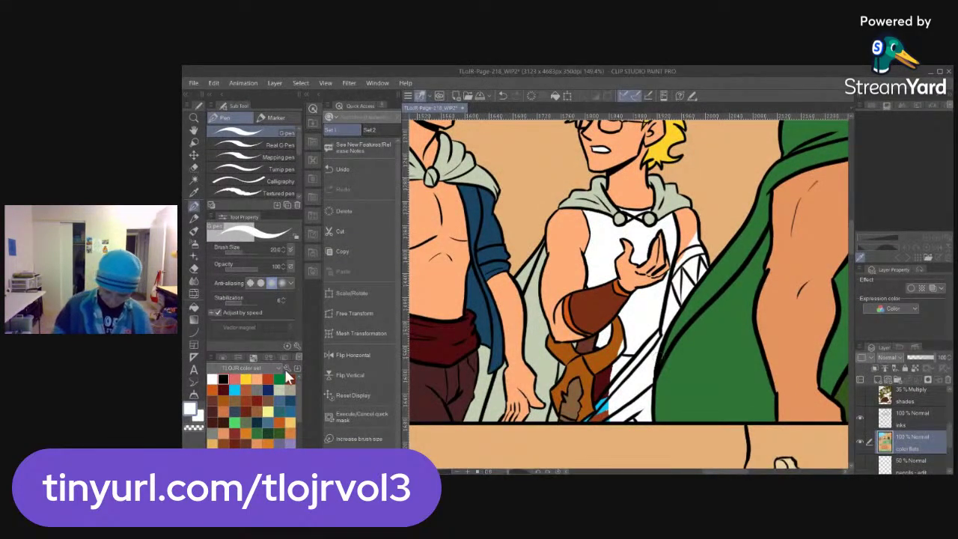
{"action": "left_click", "coordinate": [606, 363], "text": "alt"}
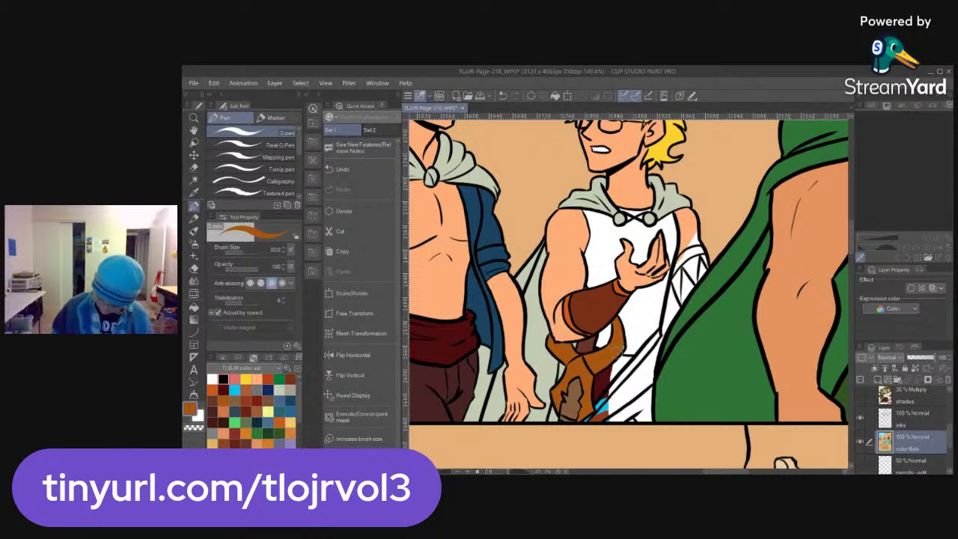
Fill the far arm of the hero with glasses with his sampled skin tone and its wrappings with red
{"action": "left_click", "coordinate": [689, 232], "text": "alt"}
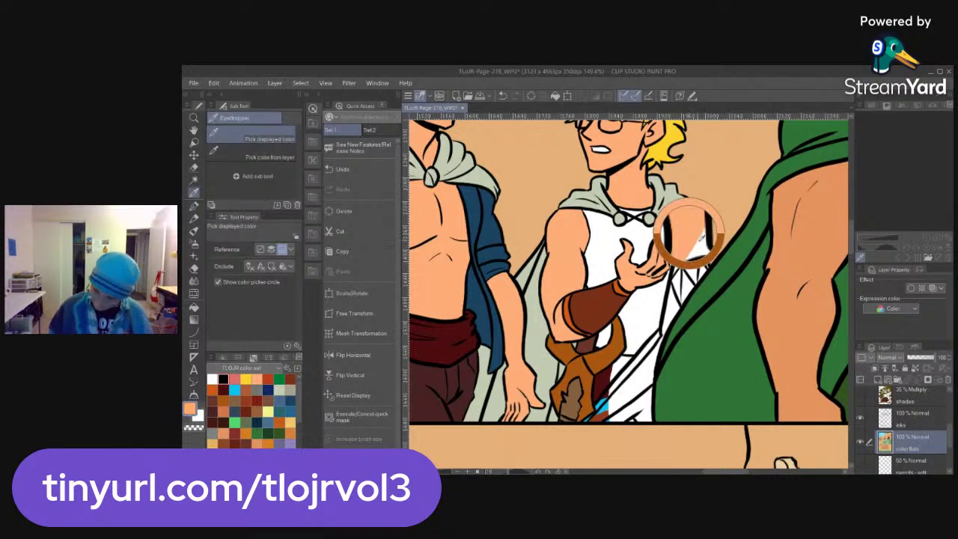
{"action": "key", "text": "g"}
{"action": "key", "text": "g"}
{"action": "left_click", "coordinate": [688, 281]}
{"action": "left_click", "coordinate": [268, 379]}
{"action": "left_click", "coordinate": [697, 257]}
{"action": "left_click", "coordinate": [689, 271]}
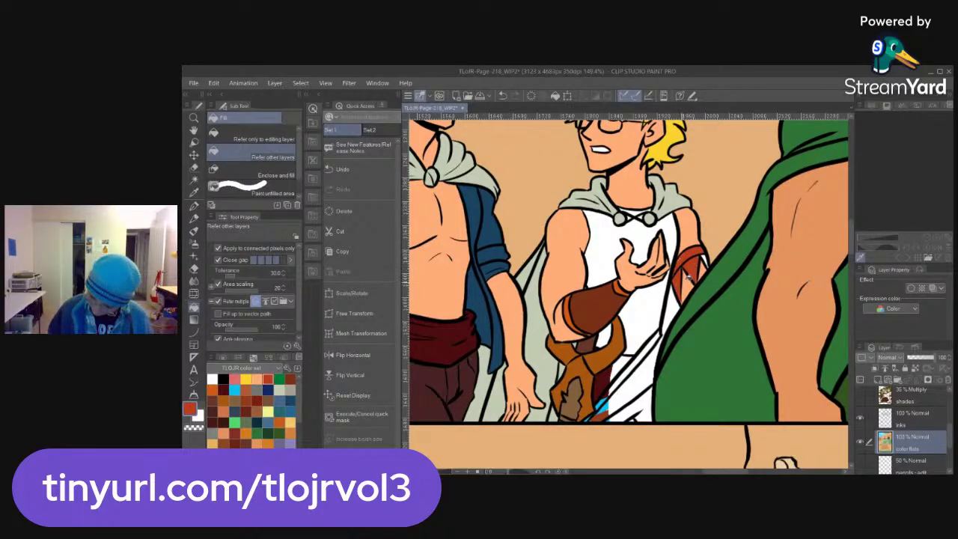
Touch up the line art at the tunic's far edge beside the green cape in black on the inks layer
{"action": "key", "text": "p"}
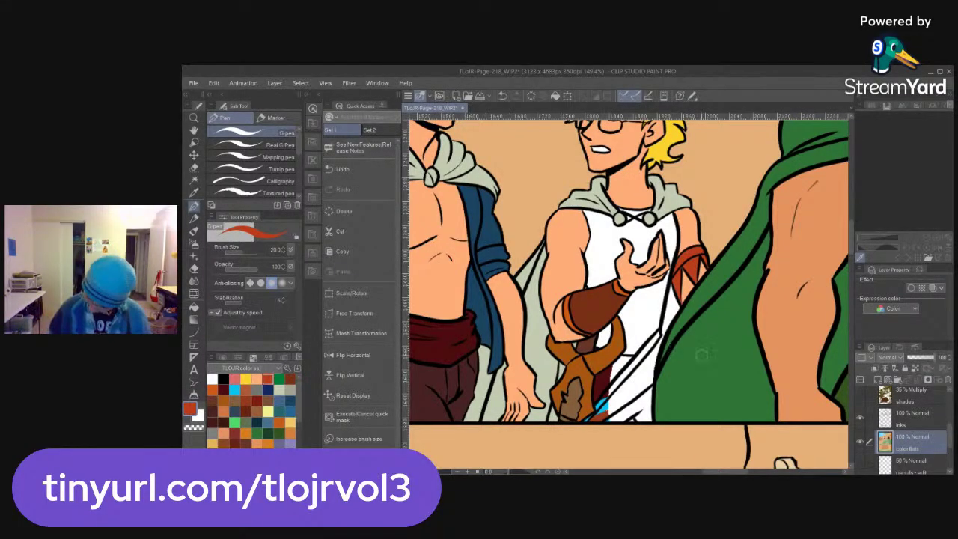
{"action": "left_click", "coordinate": [917, 417]}
{"action": "left_click", "coordinate": [223, 379]}
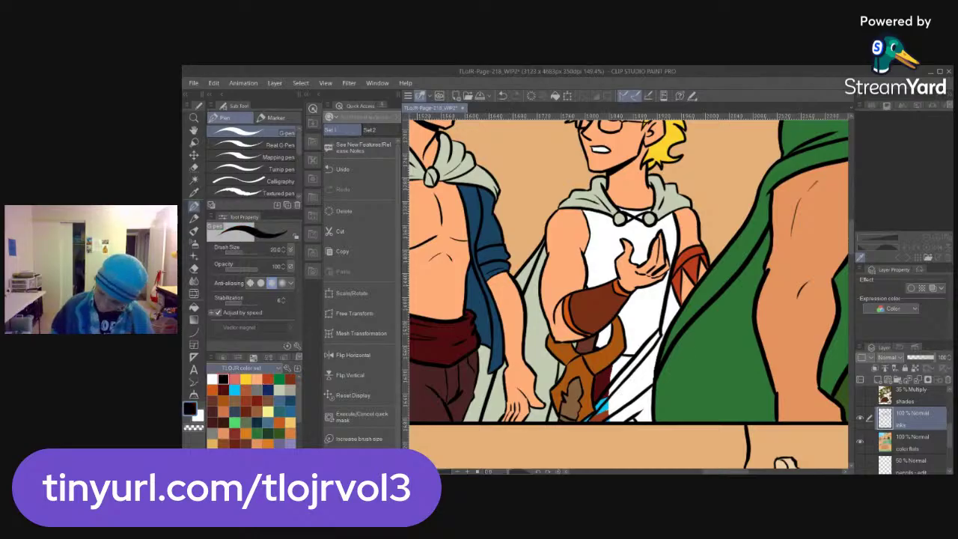
{"action": "key", "text": "p"}
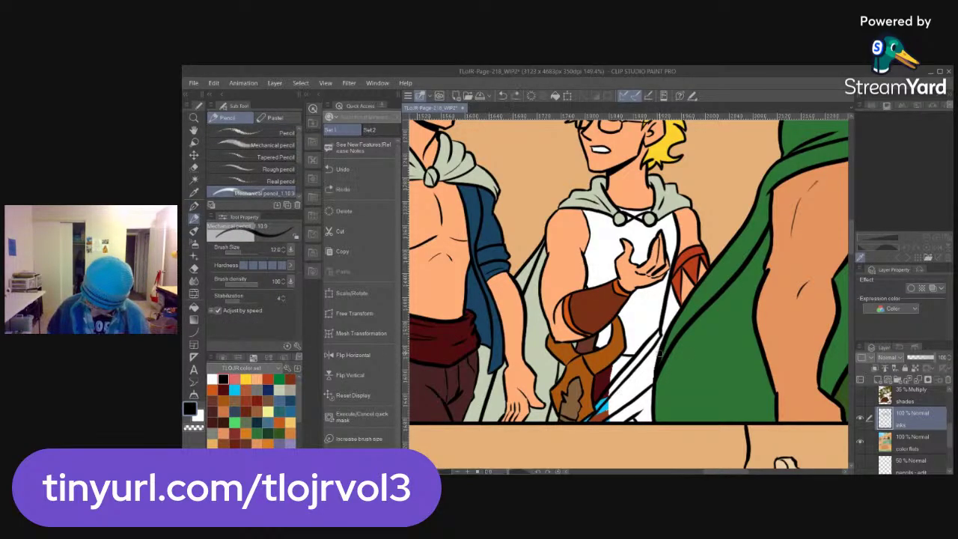
{"action": "key", "text": "p"}
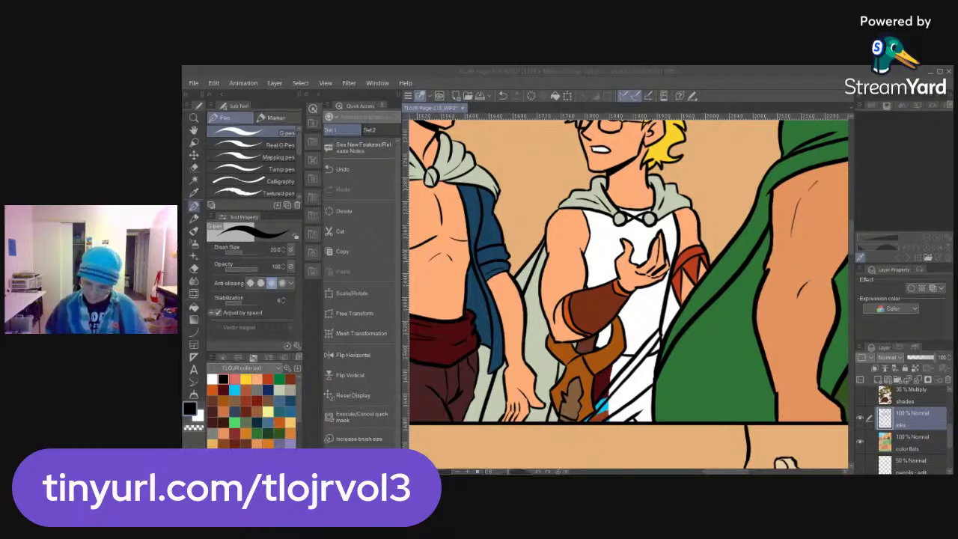
{"action": "left_click", "coordinate": [704, 85]}
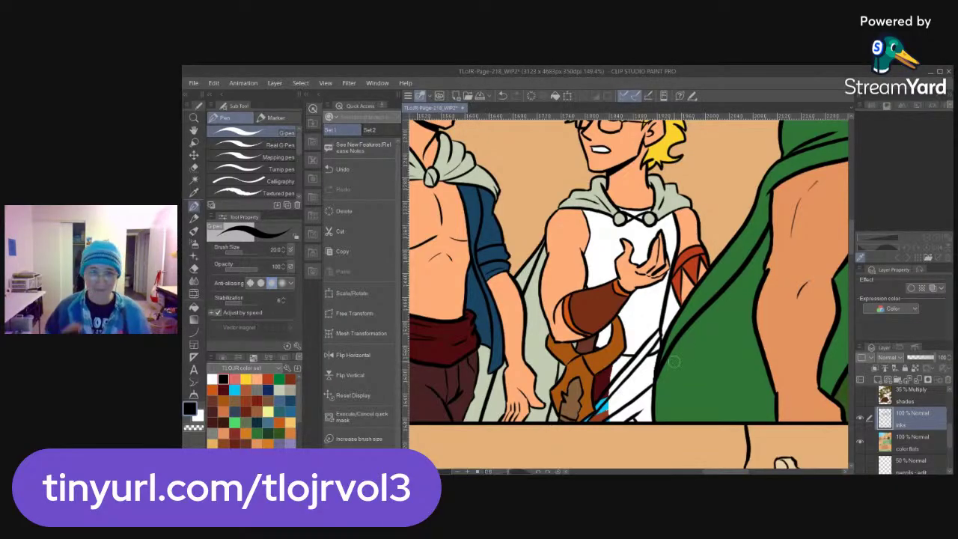
Fill the gap between the far arm and the green cape with the sampled pale gray-green cape color on the color flats layer
{"action": "key", "text": "e"}
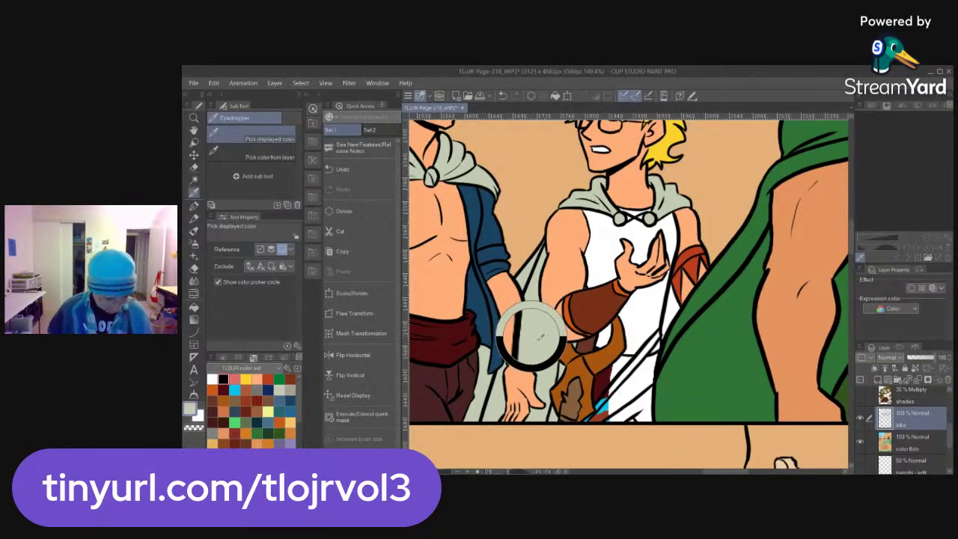
{"action": "key", "text": "g"}
{"action": "left_click", "coordinate": [676, 309]}
{"action": "key", "text": "ctrl+z"}
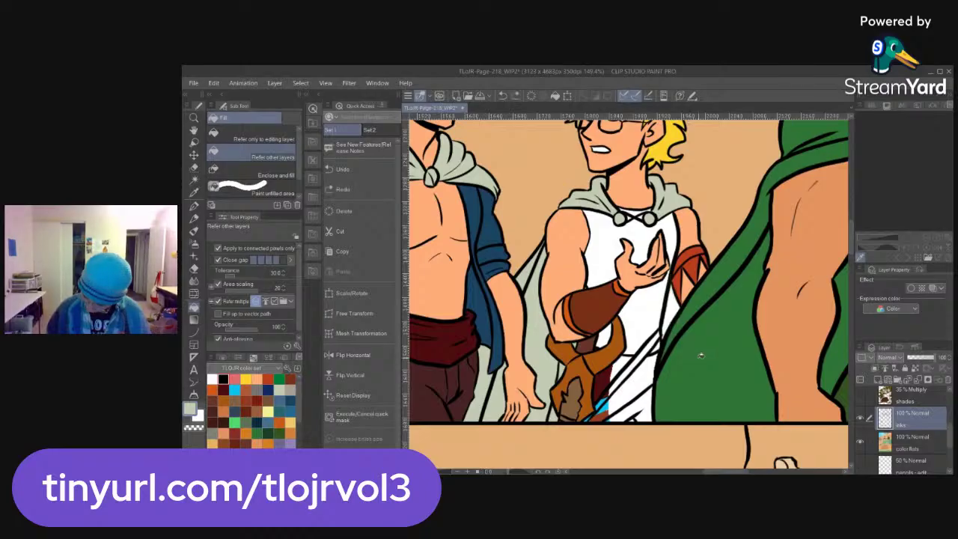
{"action": "key", "text": "alt+["}
{"action": "left_click", "coordinate": [678, 308]}
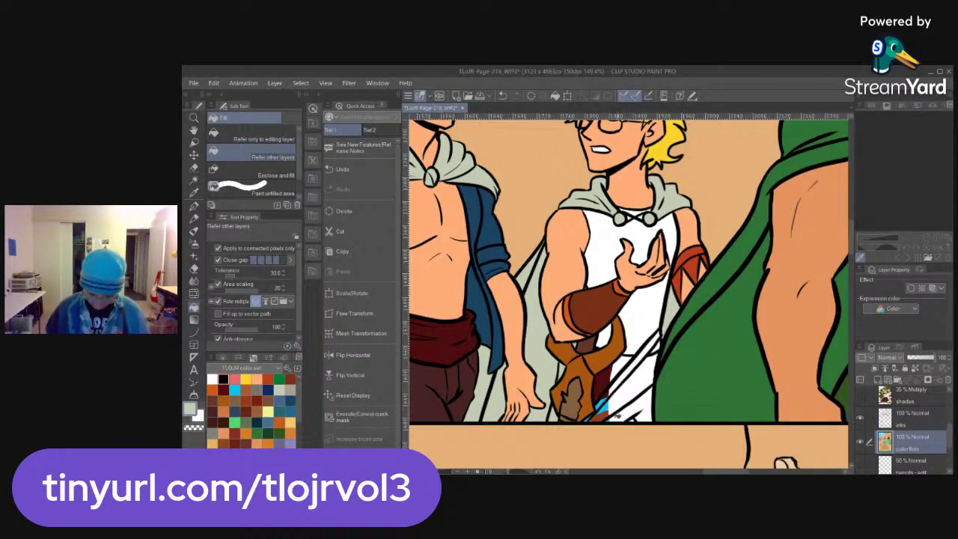
Erase the leftover light blue color between the diagonal lines beside the pouch of the hero with glasses
{"action": "key", "text": "i"}
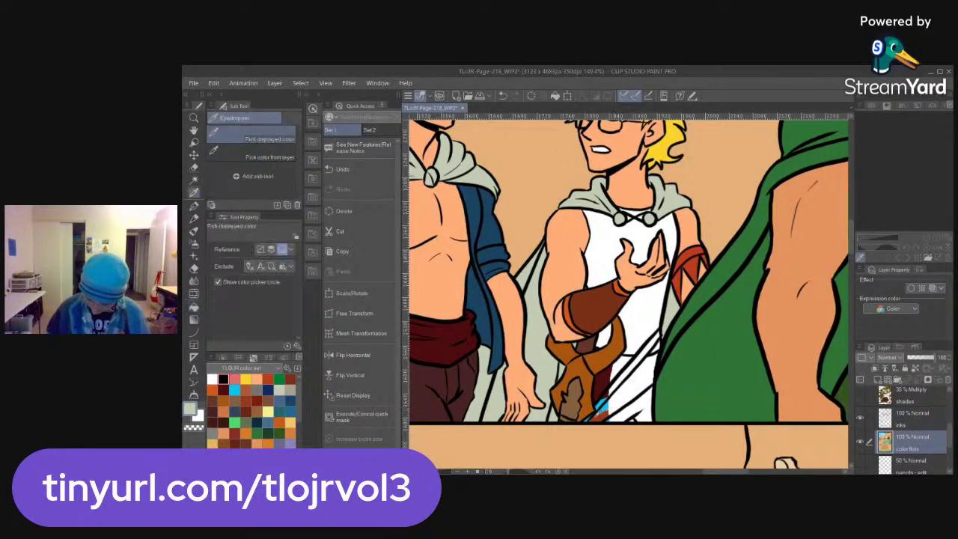
{"action": "key", "text": "e"}
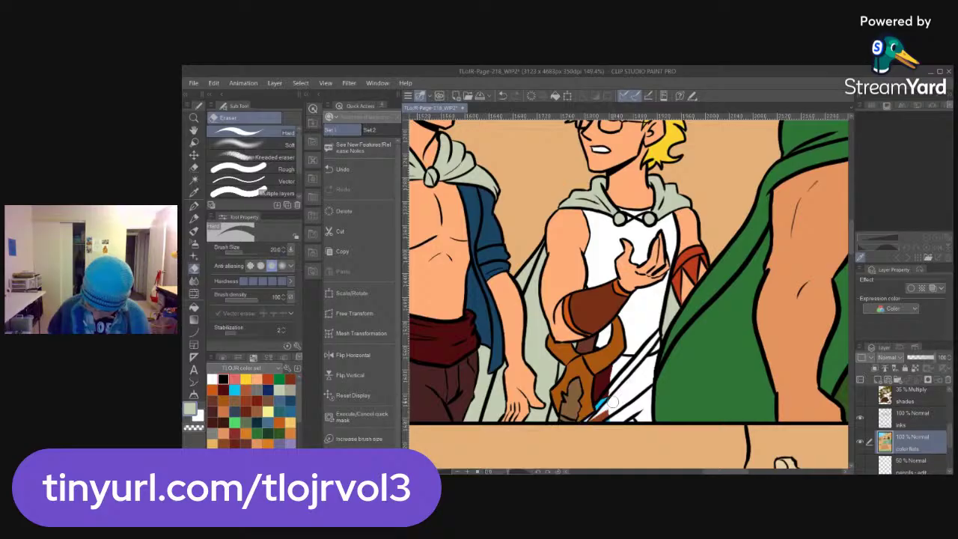
{"action": "mouse_move", "coordinate": [598, 408]}
{"action": "left_mouse_down"}
{"action": "mouse_move", "coordinate": [598, 418]}
{"action": "mouse_move", "coordinate": [621, 417]}
{"action": "mouse_move", "coordinate": [610, 395]}
{"action": "mouse_move", "coordinate": [597, 410]}
{"action": "left_mouse_up"}
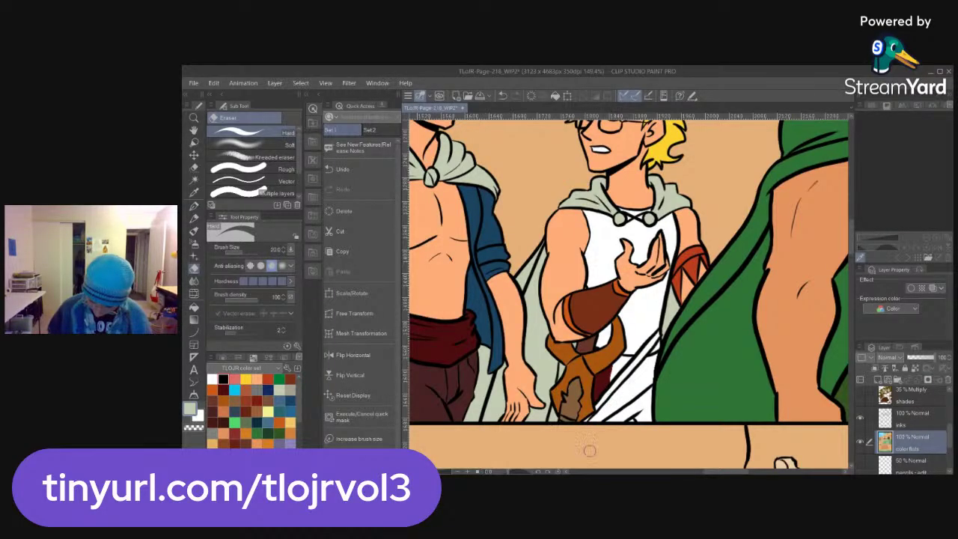
Fill the sash areas beside the diagonal strap of the hero with glasses with the sampled dark maroon
{"action": "key", "text": "p"}
{"action": "left_click", "coordinate": [572, 404], "text": "alt"}
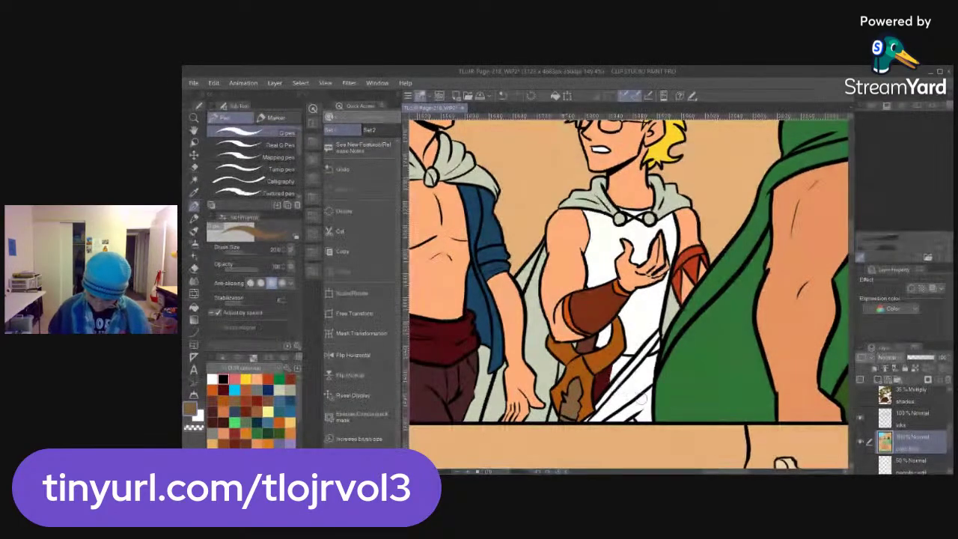
{"action": "left_click", "coordinate": [601, 380], "text": "alt"}
{"action": "key", "text": "g"}
{"action": "left_click", "coordinate": [622, 367]}
{"action": "left_click", "coordinate": [639, 366]}
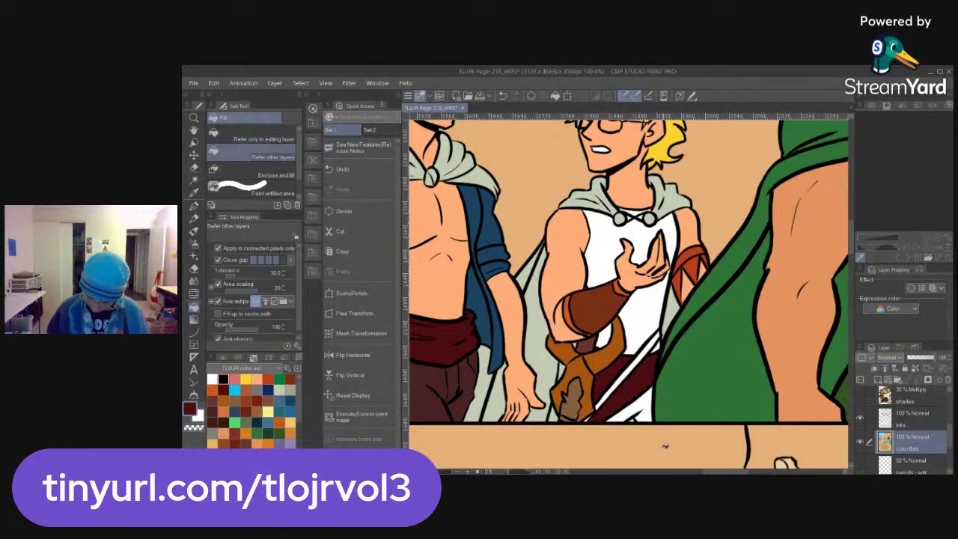
Fill the sliver of trousers beside the pouch with light blue and the small sash gap above the pouch with the sampled maroon
{"action": "left_click", "coordinate": [234, 390]}
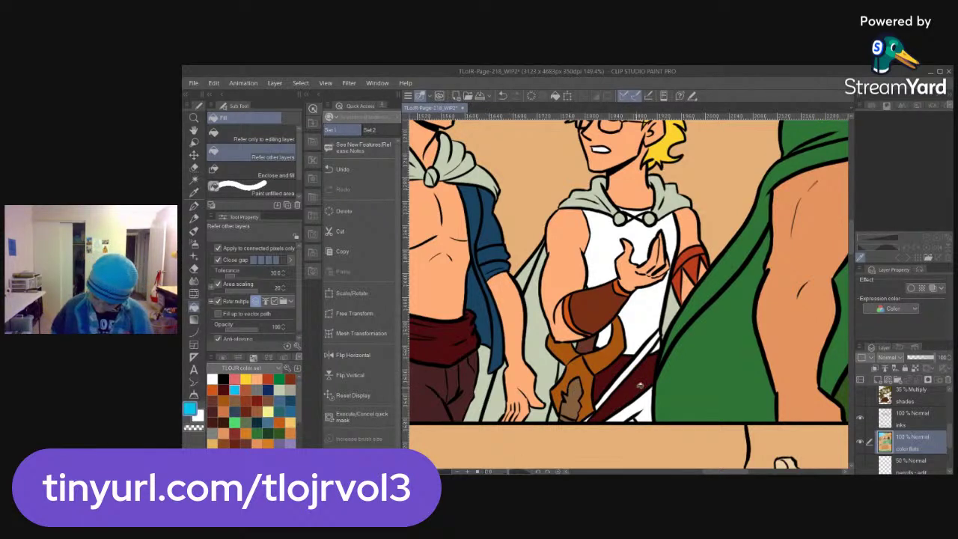
{"action": "left_click", "coordinate": [555, 415]}
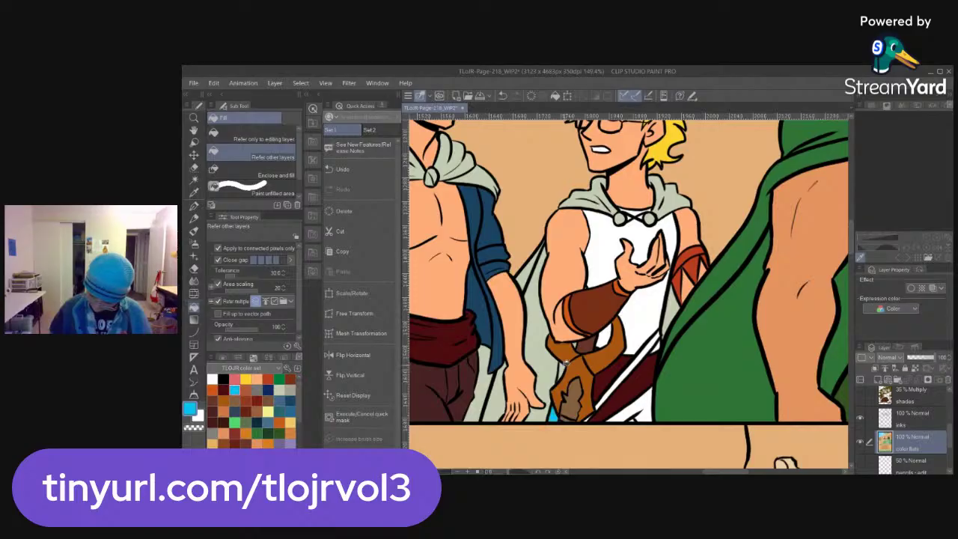
{"action": "key", "text": "i"}
{"action": "left_click", "coordinate": [603, 383]}
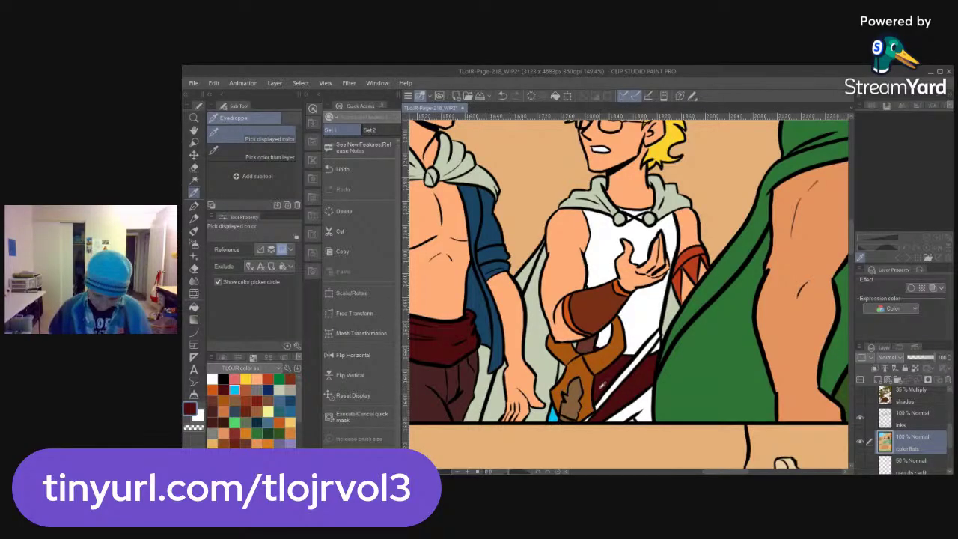
{"action": "key", "text": "g"}
{"action": "key", "text": "ctrl+z"}
{"action": "left_click", "coordinate": [578, 345]}
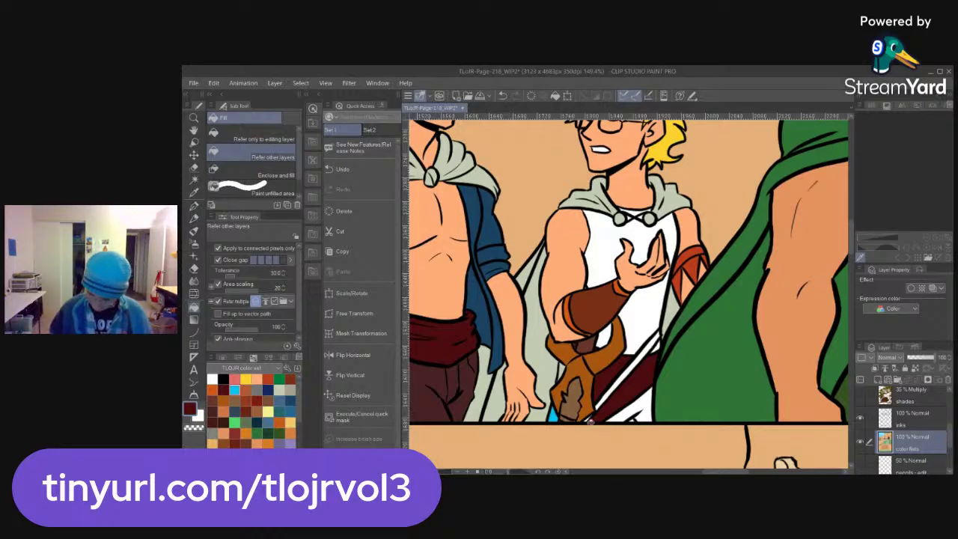
Fill the trousers below the sash with light blue and pick the cape's pale gray-green as the fill color
{"action": "left_click", "coordinate": [235, 389]}
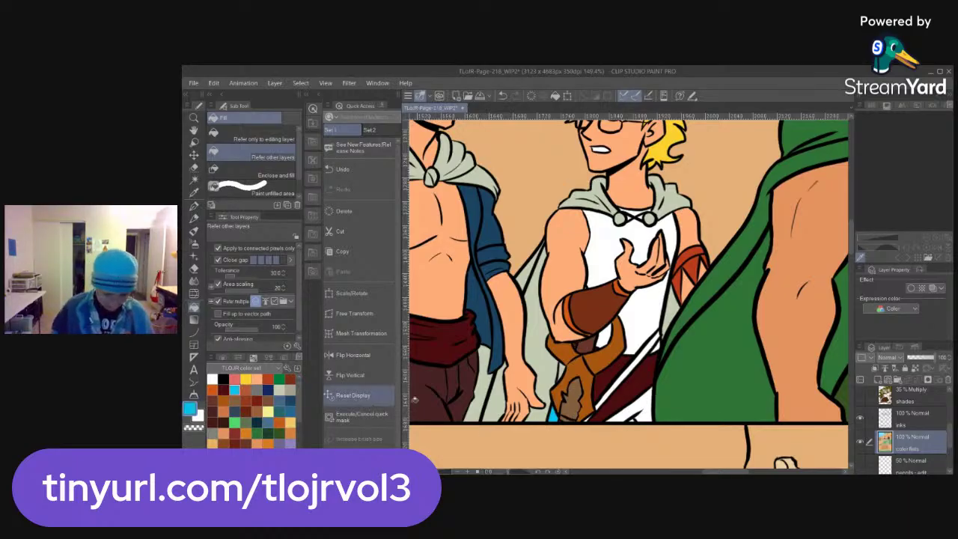
{"action": "left_click", "coordinate": [645, 403]}
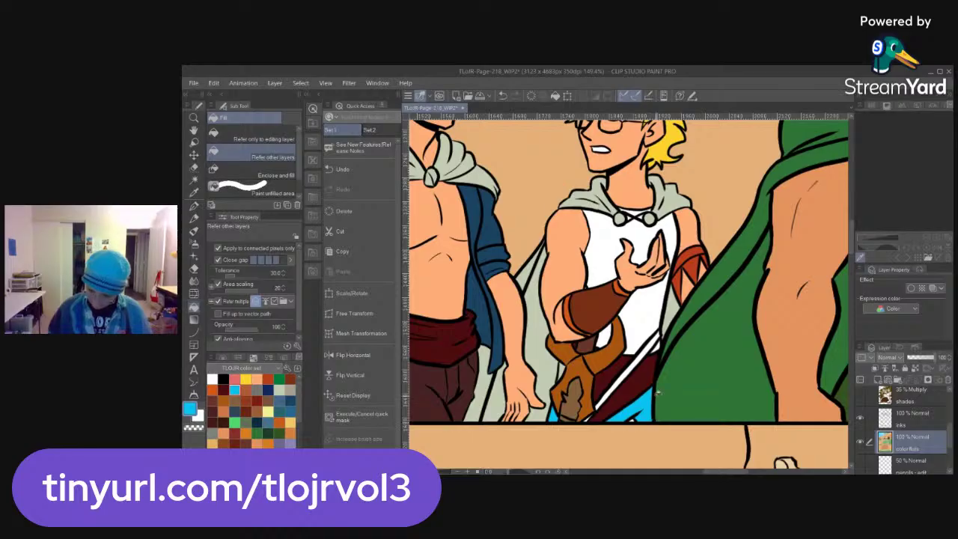
{"action": "key", "text": "i"}
{"action": "left_click", "coordinate": [539, 360]}
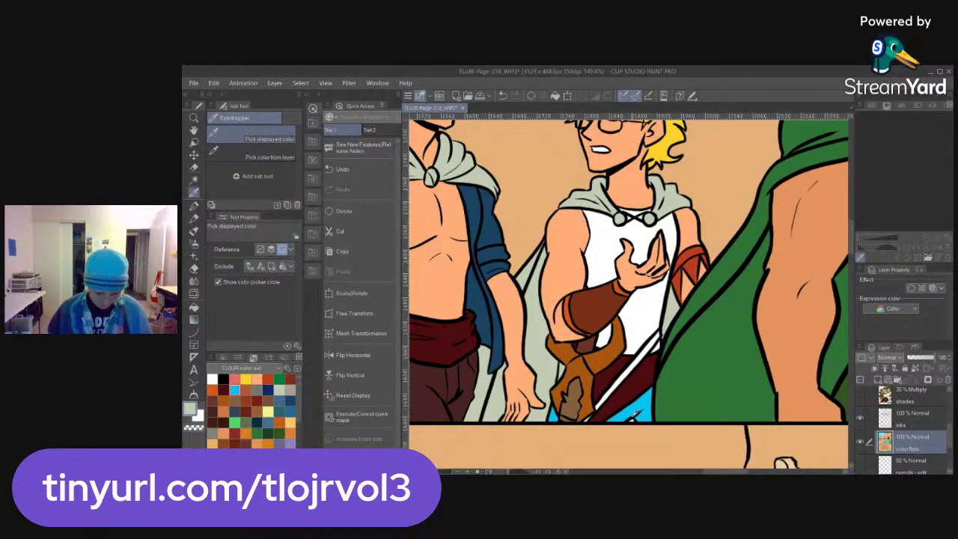
{"action": "key", "text": "g"}
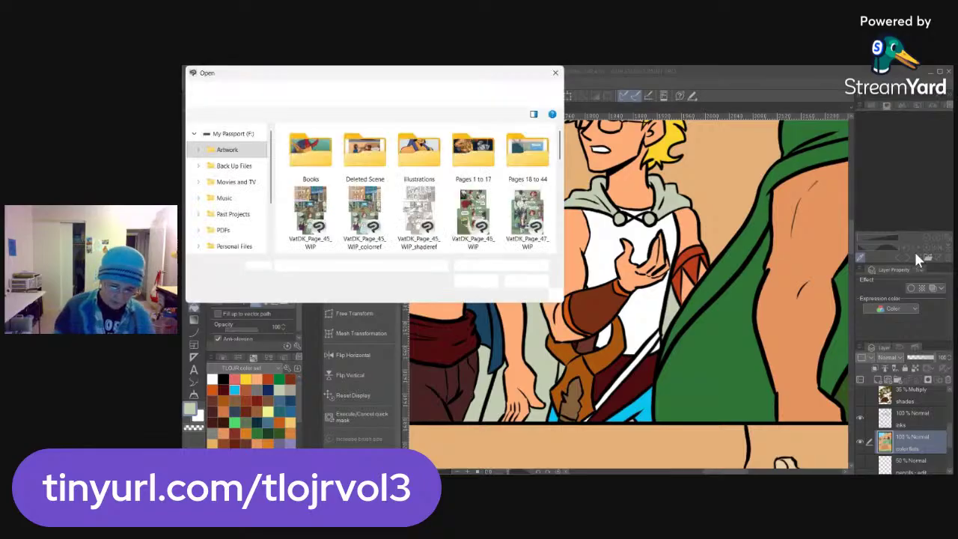
Load Jamie_Character_Sheet from The Legend of Jamie Roberts' Animation Packet, 1. WIPS folder, as the reference image
{"action": "left_click", "coordinate": [314, 94]}
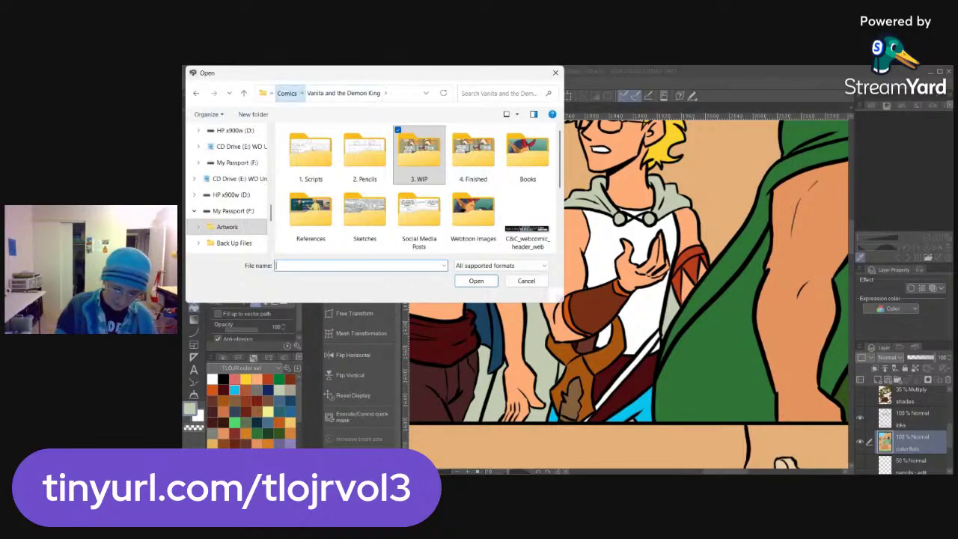
{"action": "left_click", "coordinate": [287, 94]}
{"action": "left_click", "coordinate": [342, 178]}
{"action": "double_click", "coordinate": [343, 178]}
{"action": "double_click", "coordinate": [365, 214]}
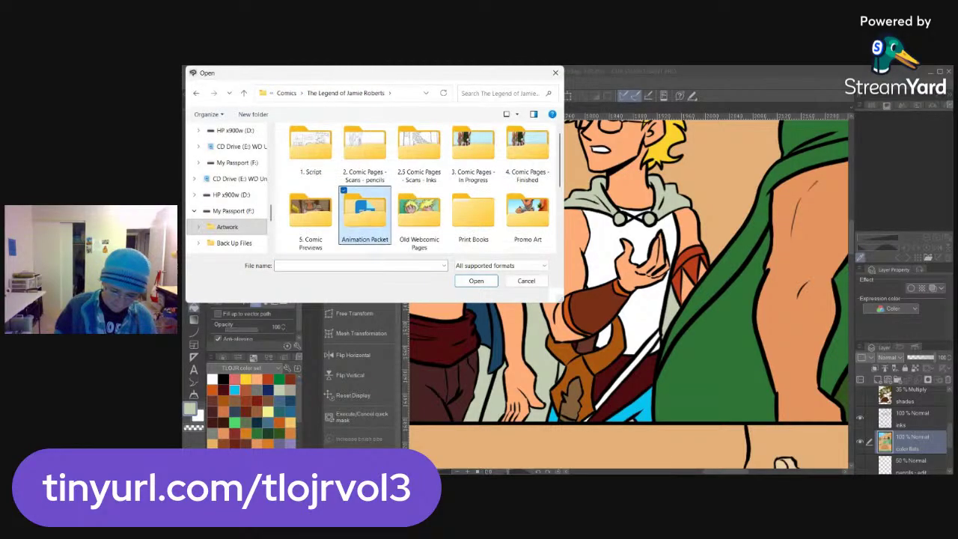
{"action": "double_click", "coordinate": [314, 144]}
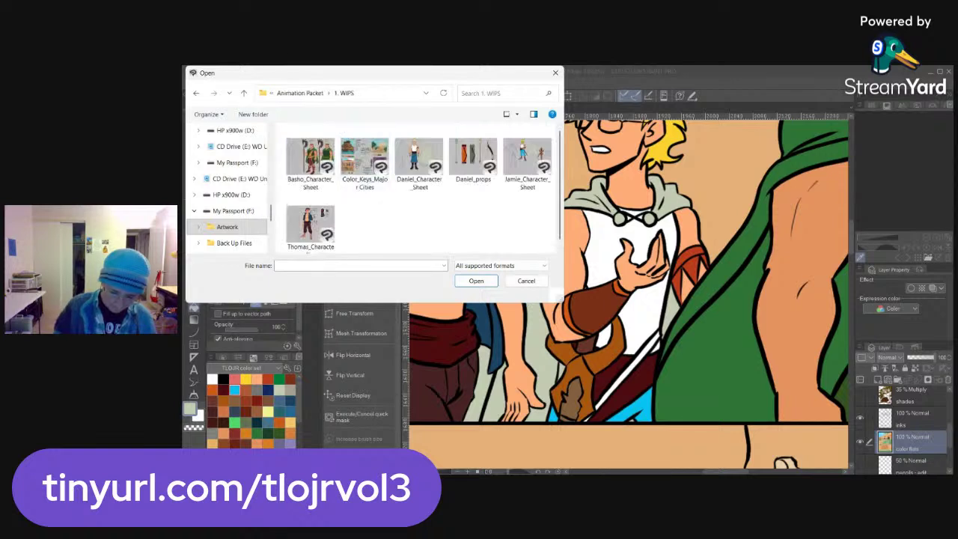
{"action": "left_click", "coordinate": [527, 158]}
{"action": "left_click", "coordinate": [476, 280]}
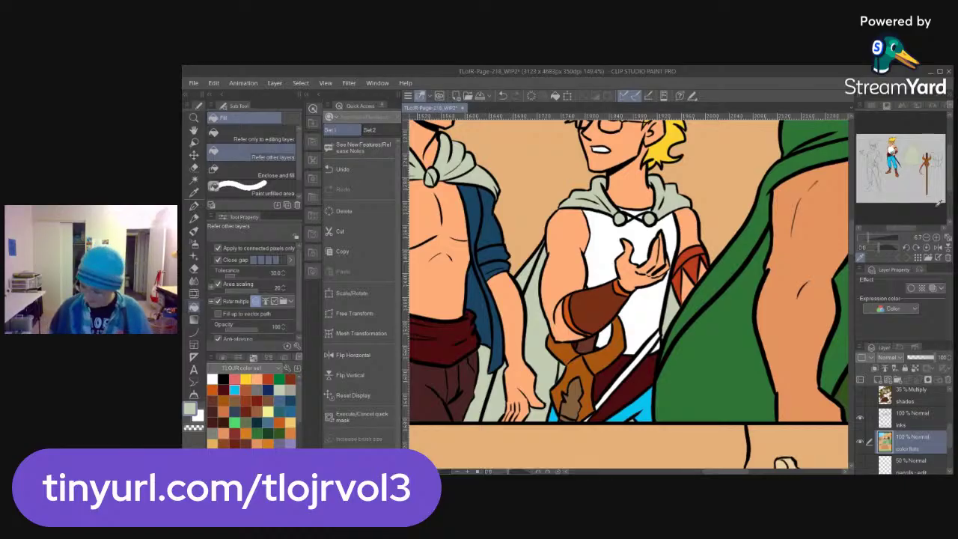
Fill the diagonal strap of the hero with glasses with reddish brown sampled from the reference's sword, and pick the arm wrap's red for the pen
{"action": "left_click_drag", "start_coordinate": [942, 190], "coordinate": [915, 199]}
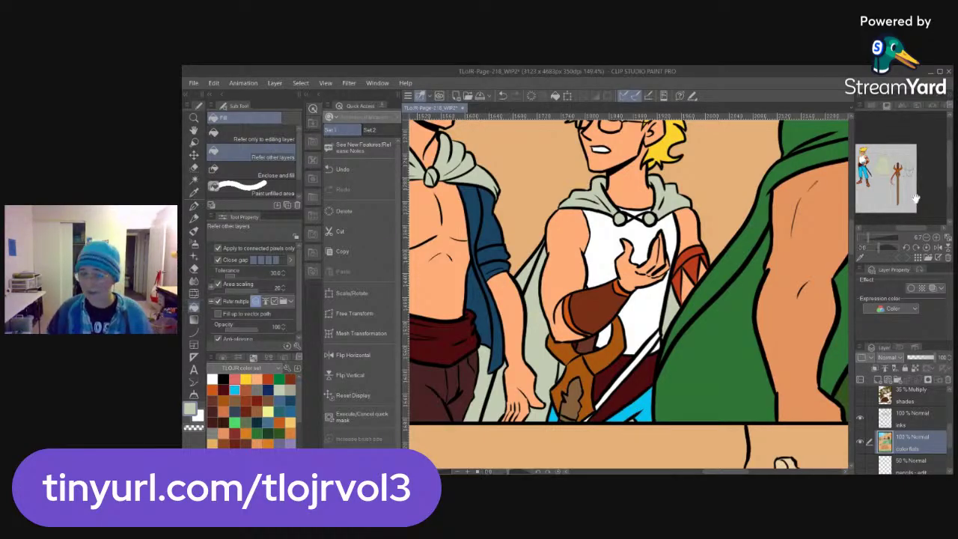
{"action": "scroll", "coordinate": [869, 236], "scroll_direction": "up", "scroll_amount": 6}
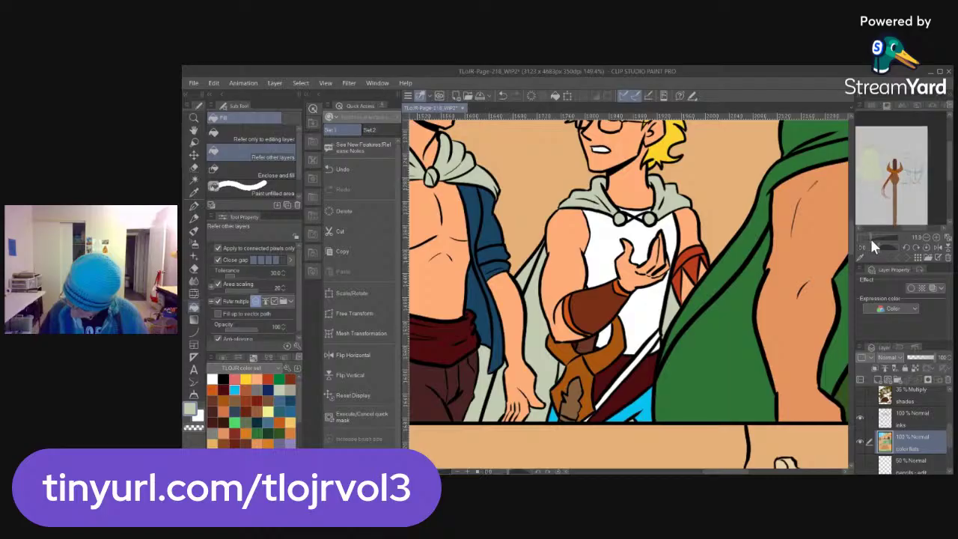
{"action": "left_click_drag", "start_coordinate": [921, 126], "coordinate": [924, 170]}
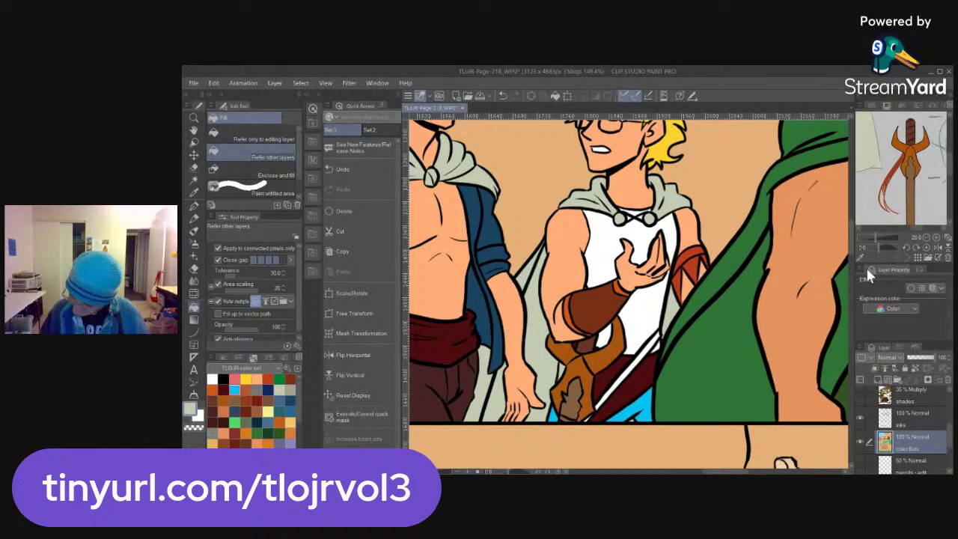
{"action": "left_click", "coordinate": [899, 165]}
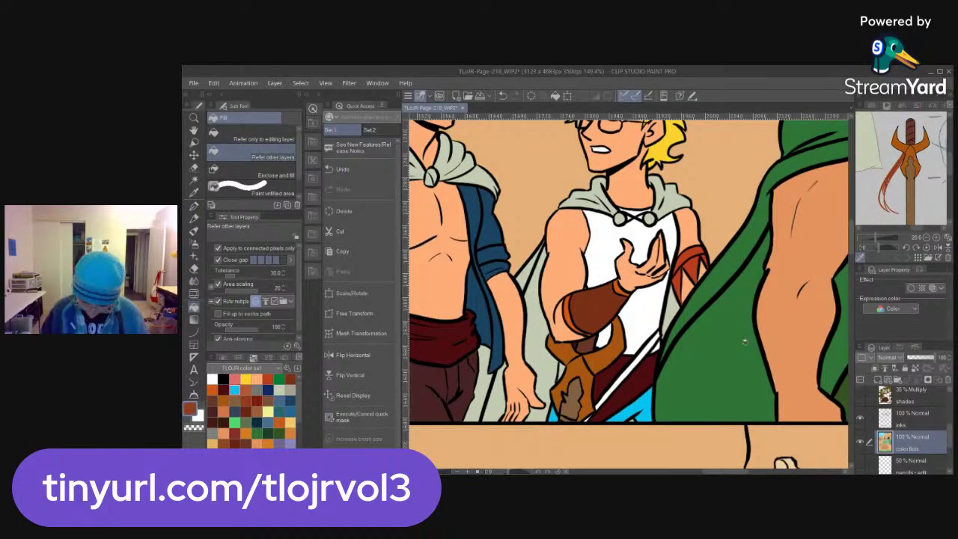
{"action": "left_click", "coordinate": [625, 378]}
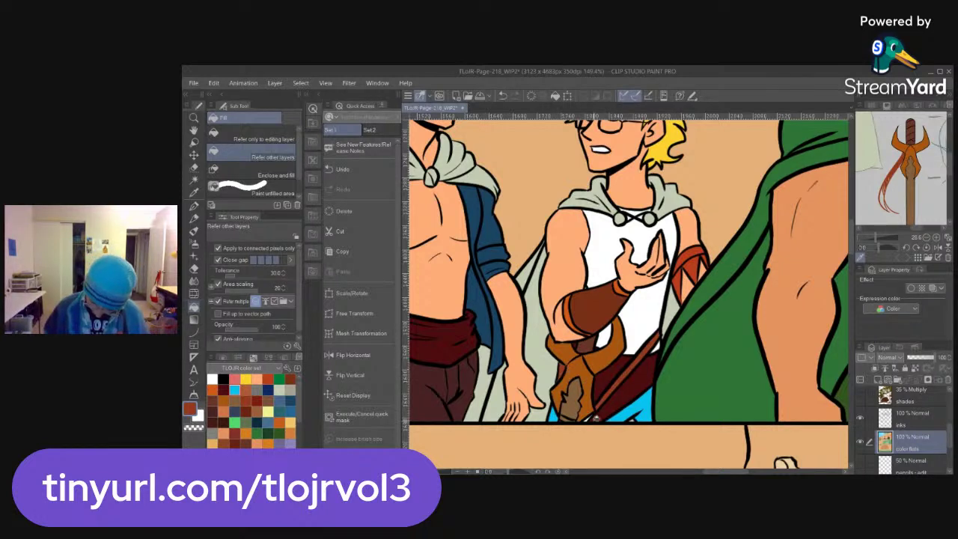
{"action": "key", "text": "p"}
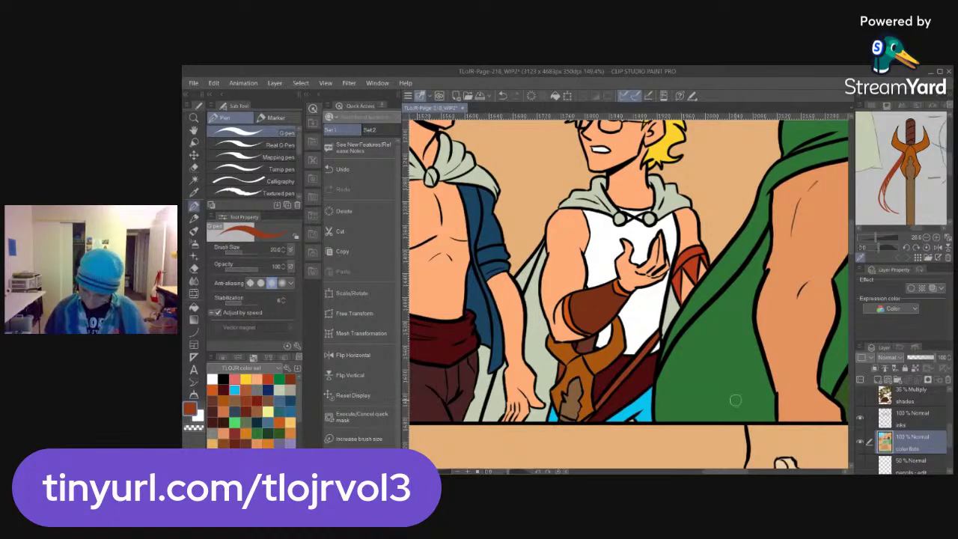
{"action": "left_click", "coordinate": [690, 267], "text": "alt"}
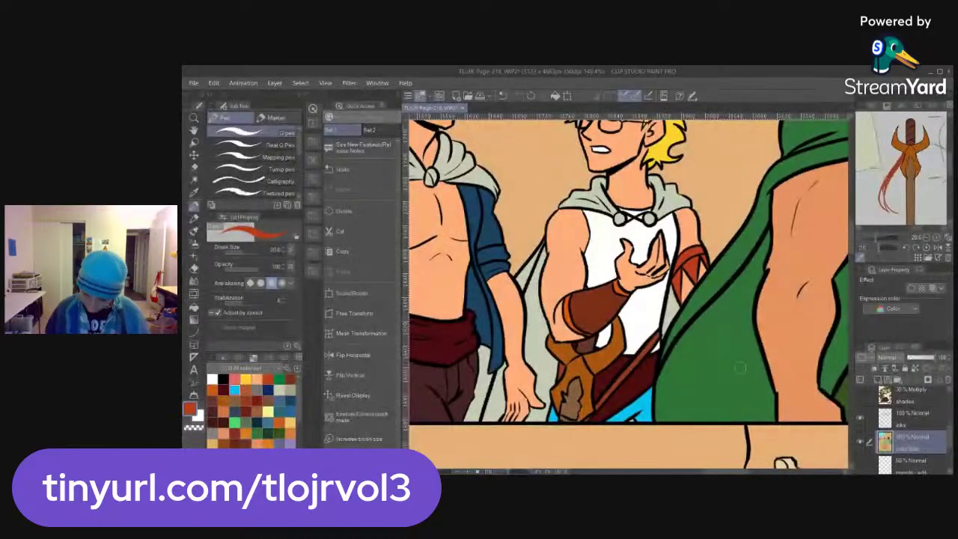
Toggle the shades layer on and off to check the shading around the heroes, and make it the active layer
{"action": "scroll", "coordinate": [704, 303], "scroll_direction": "down", "scroll_amount": 3}
{"action": "scroll", "coordinate": [728, 373], "scroll_direction": "down", "scroll_amount": 2}
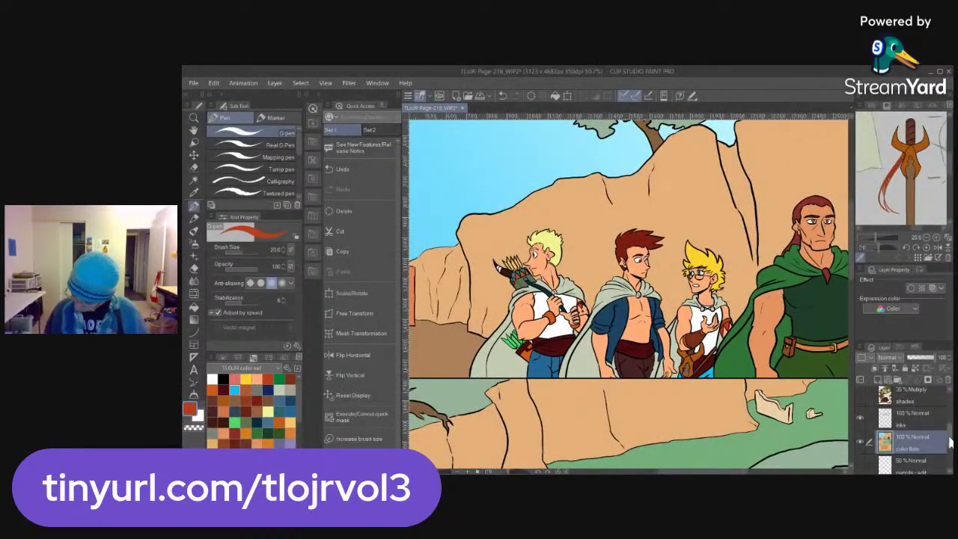
{"action": "scroll", "coordinate": [949, 434], "scroll_direction": "up", "scroll_amount": 1}
{"action": "scroll", "coordinate": [949, 434], "scroll_direction": "up", "scroll_amount": 1}
{"action": "left_click", "coordinate": [860, 430]}
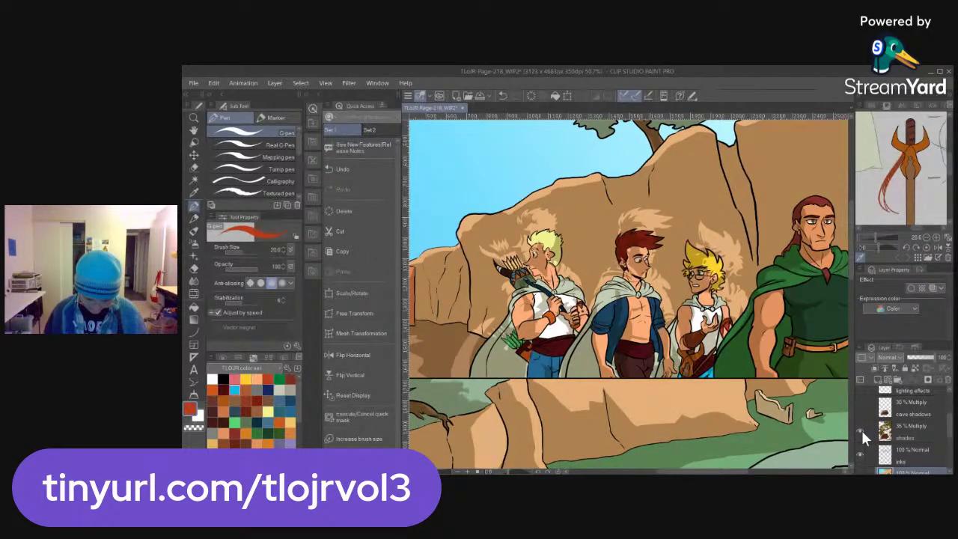
{"action": "left_click", "coordinate": [929, 438]}
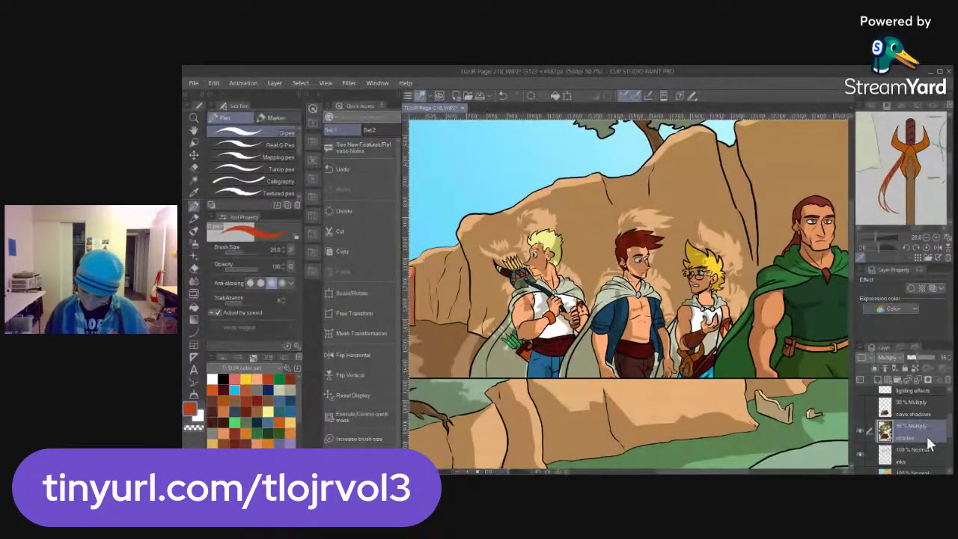
{"action": "left_click", "coordinate": [873, 108]}
{"action": "left_click", "coordinate": [887, 107]}
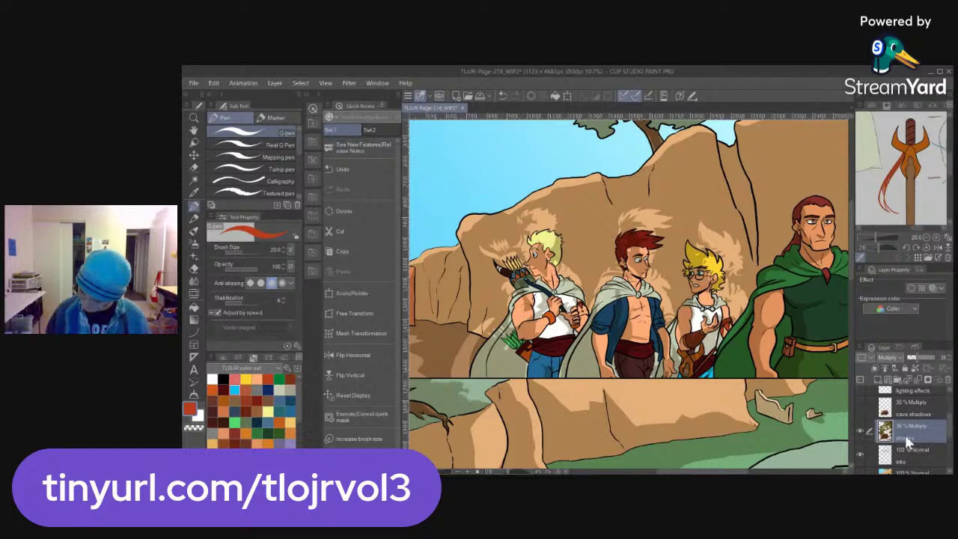
{"action": "left_click", "coordinate": [860, 429]}
Load TLoJR-Page-218_WIP from the Chapter 9 folder of 3. Comic Pages - In Progress as the reference image
{"action": "key", "text": "ctrl+o"}
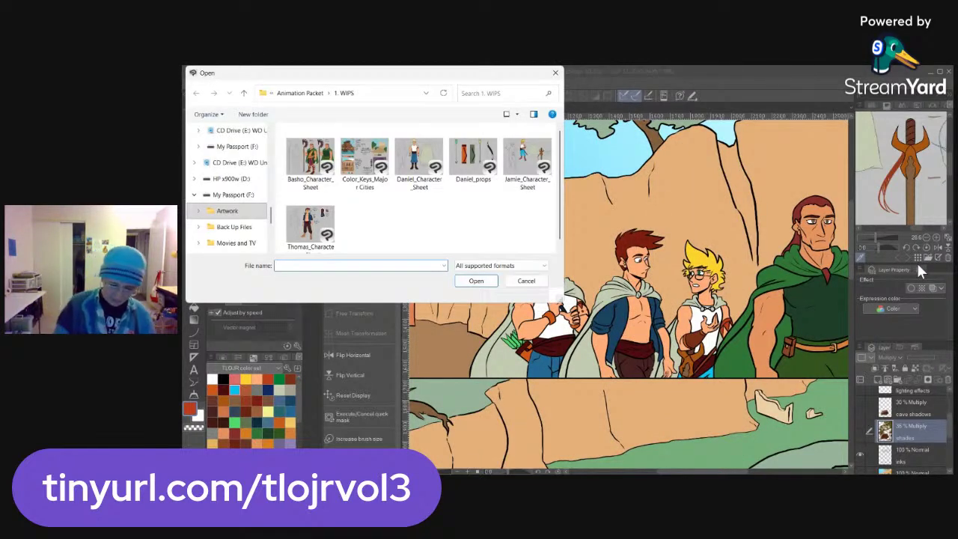
{"action": "left_click", "coordinate": [300, 93]}
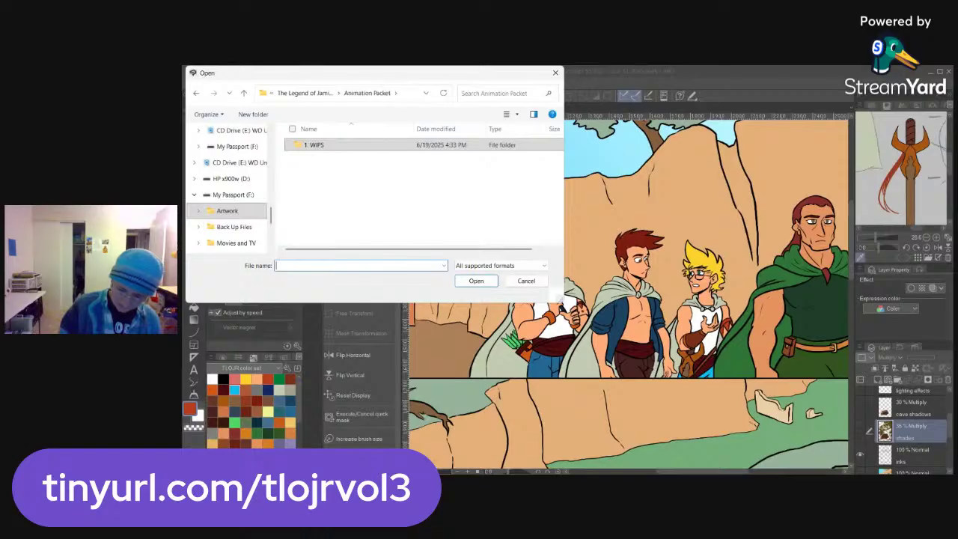
{"action": "left_click", "coordinate": [305, 94]}
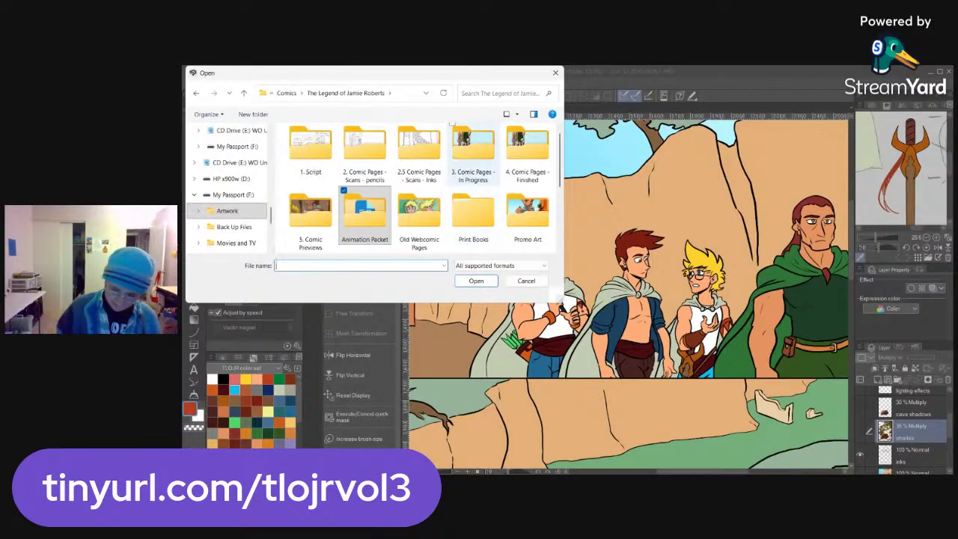
{"action": "double_click", "coordinate": [472, 150]}
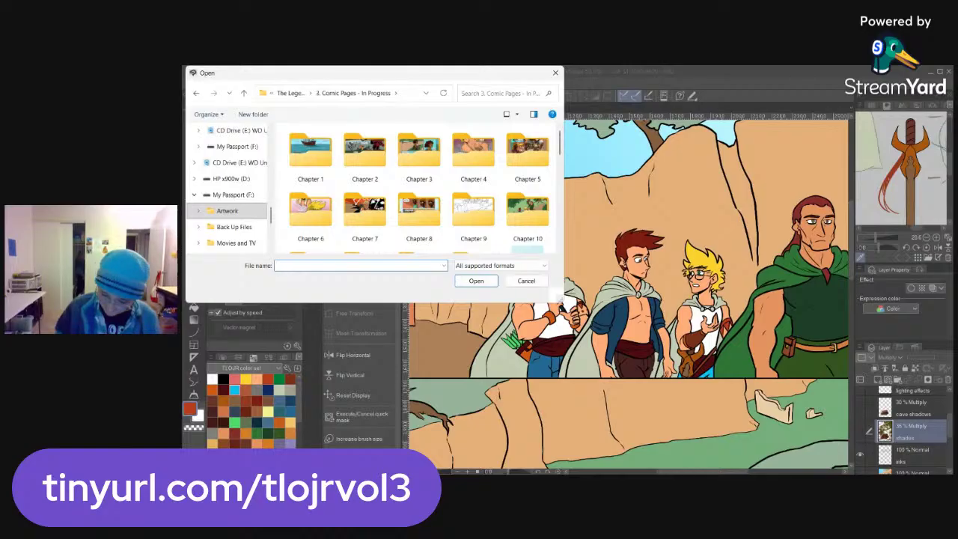
{"action": "scroll", "coordinate": [426, 188], "scroll_direction": "down", "scroll_amount": 10}
{"action": "scroll", "coordinate": [419, 188], "scroll_direction": "down", "scroll_amount": 3}
{"action": "scroll", "coordinate": [473, 165], "scroll_direction": "up", "scroll_amount": 15}
{"action": "double_click", "coordinate": [473, 161]}
{"action": "scroll", "coordinate": [473, 187], "scroll_direction": "down", "scroll_amount": 5}
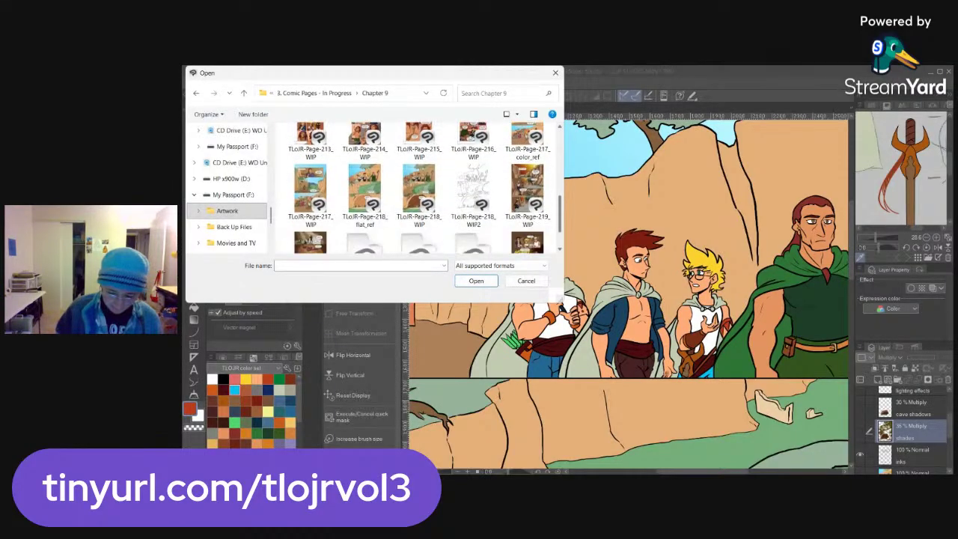
{"action": "left_click", "coordinate": [419, 191]}
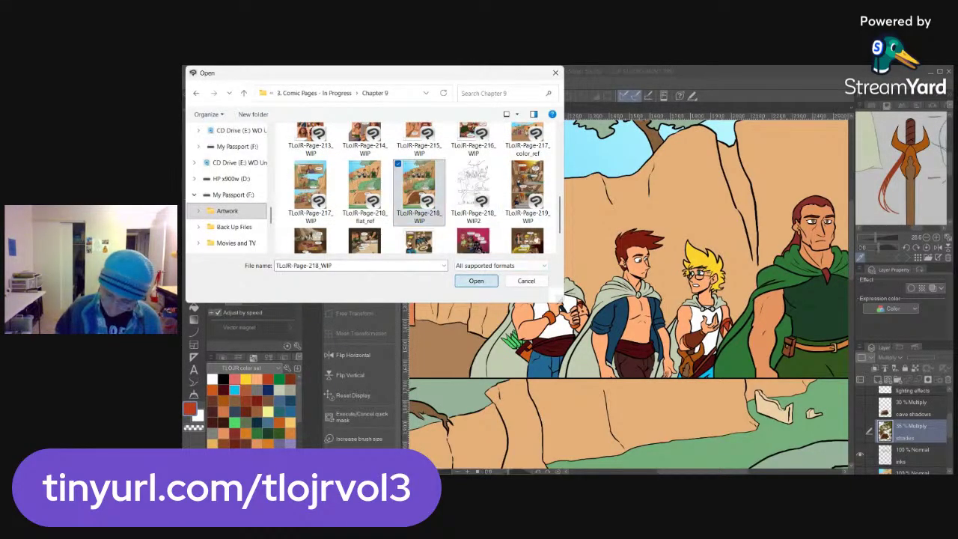
{"action": "left_click", "coordinate": [475, 281]}
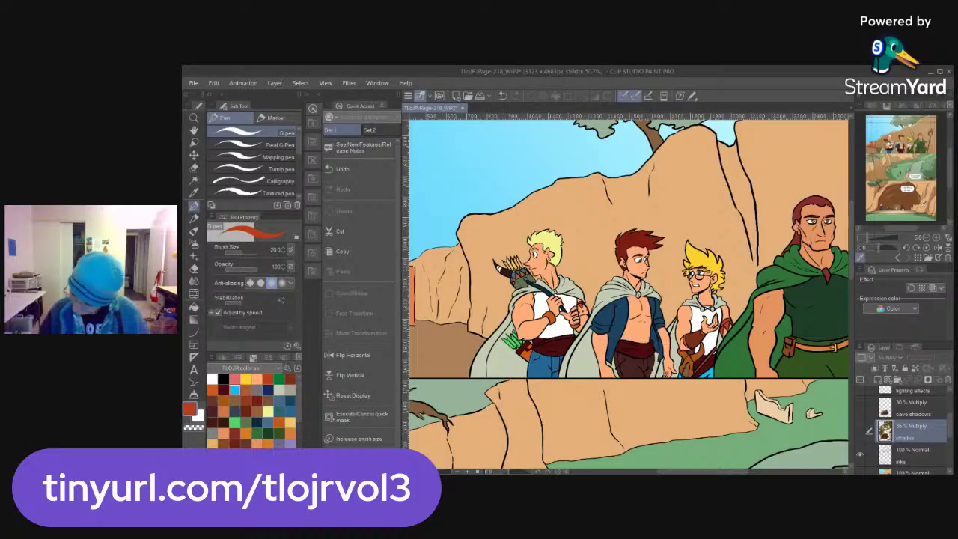
{"action": "scroll", "coordinate": [869, 238], "scroll_direction": "up", "scroll_amount": 5}
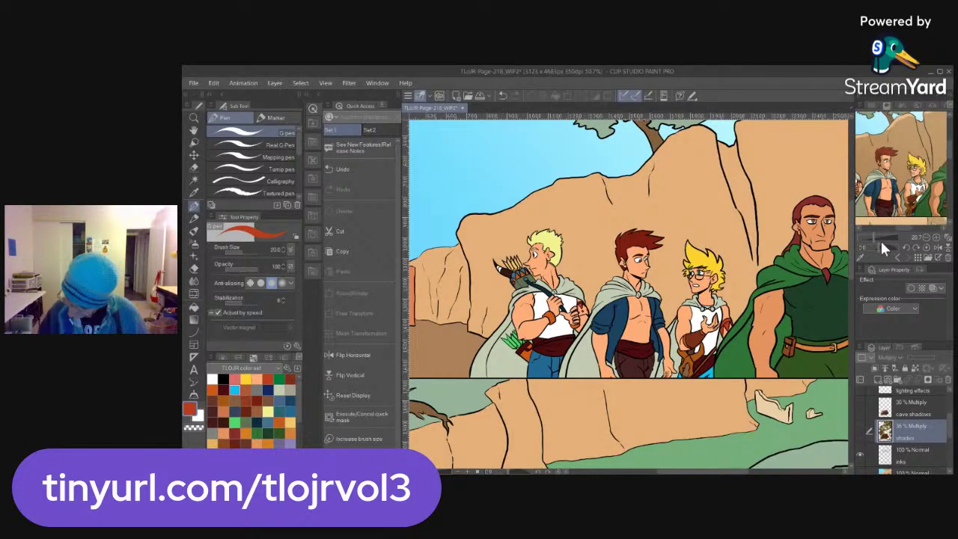
{"action": "scroll", "coordinate": [875, 238], "scroll_direction": "up", "scroll_amount": 2}
{"action": "left_click_drag", "start_coordinate": [939, 198], "coordinate": [909, 194]}
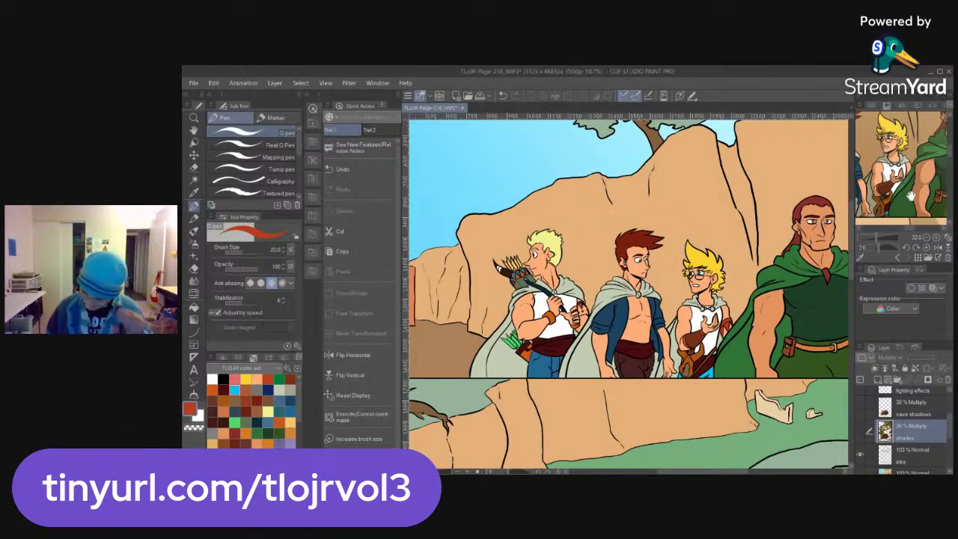
Show the shades layer and sample its dark olive-brown shade color with the color flats temporarily hidden
{"action": "left_click", "coordinate": [859, 430]}
{"action": "left_click_drag", "start_coordinate": [950, 433], "coordinate": [952, 471]}
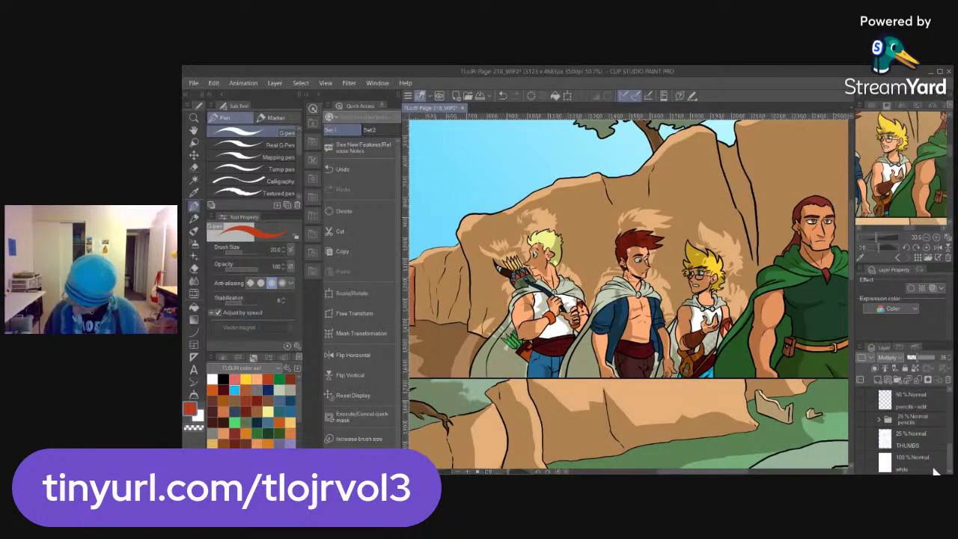
{"action": "scroll", "coordinate": [898, 434], "scroll_direction": "up", "scroll_amount": 3}
{"action": "left_click", "coordinate": [859, 449]}
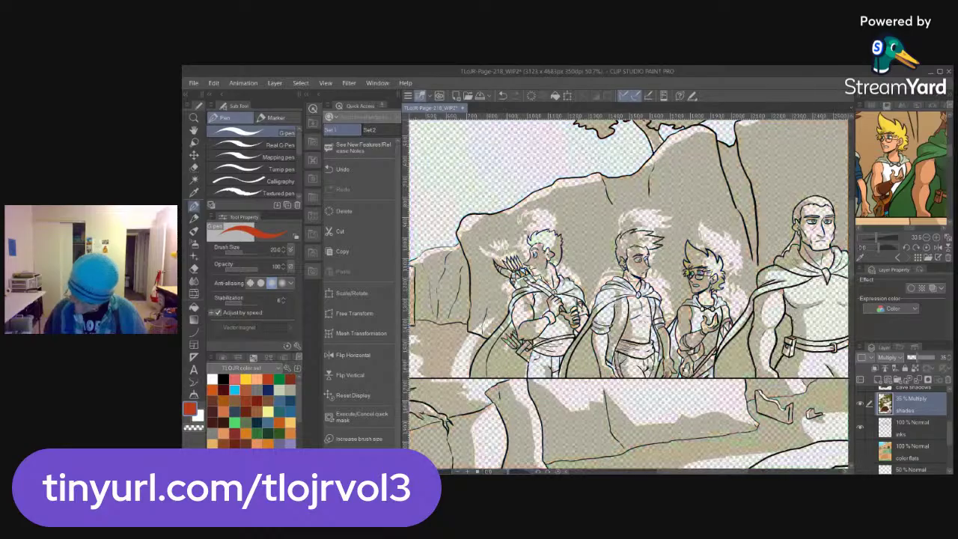
{"action": "key", "text": "i"}
{"action": "left_click", "coordinate": [695, 199]}
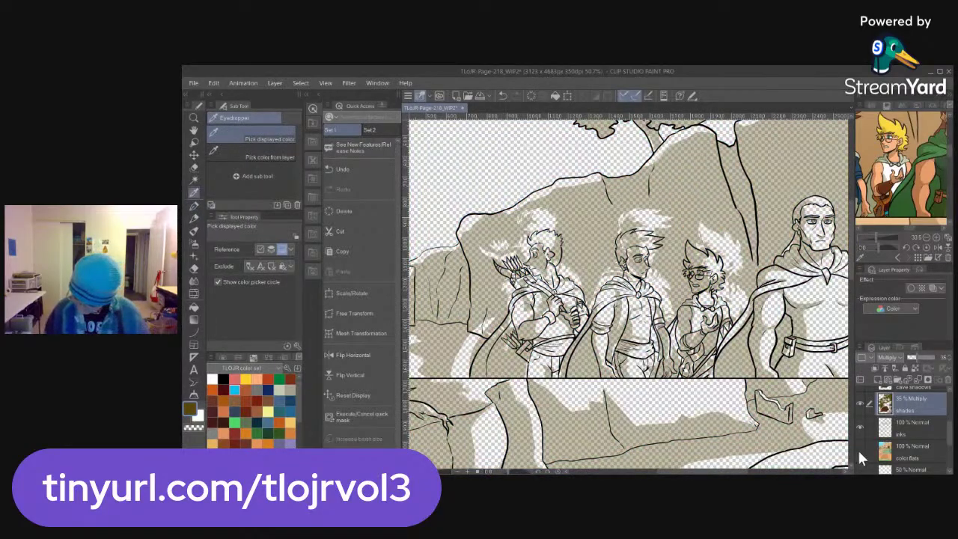
{"action": "left_click", "coordinate": [858, 449]}
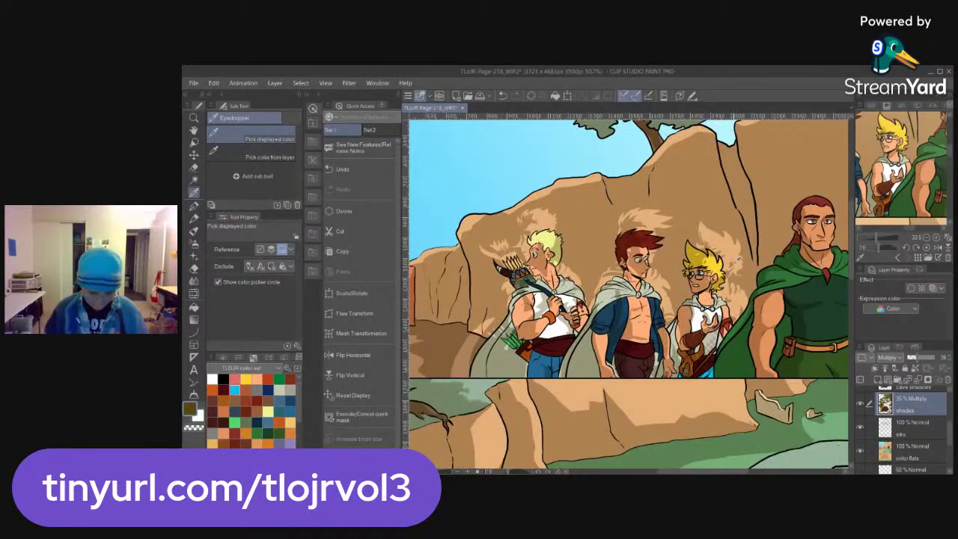
Fill the leftover unshaded patches of cliff behind the heroes with the sampled shade color on the shades layer
{"action": "scroll", "coordinate": [740, 269], "scroll_direction": "up", "scroll_amount": 4}
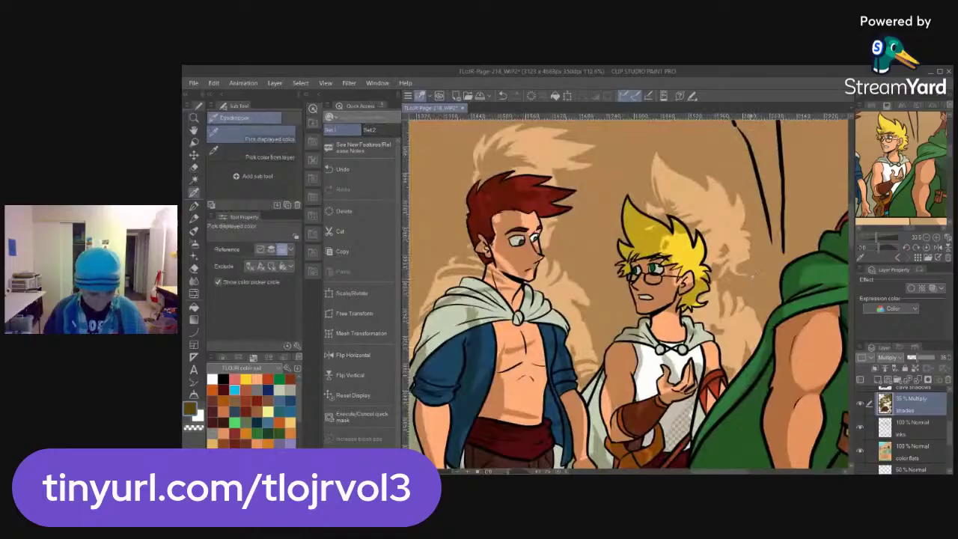
{"action": "key", "text": "g"}
{"action": "key", "text": "g"}
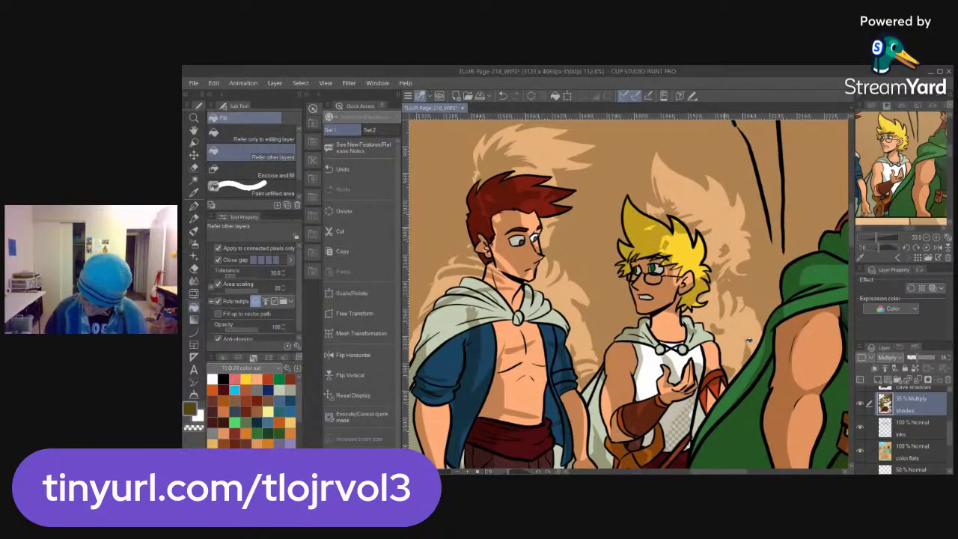
{"action": "left_click", "coordinate": [747, 333]}
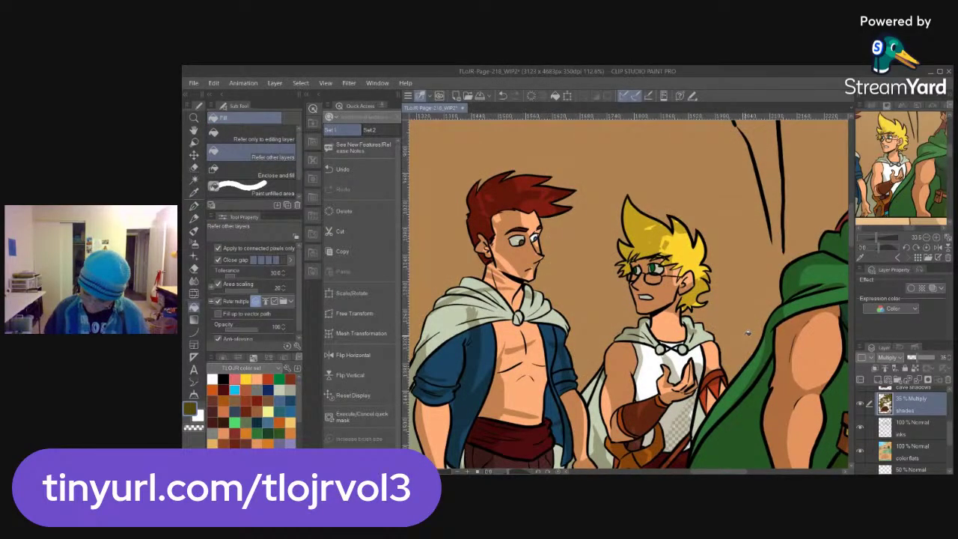
{"action": "key", "text": "slash"}
{"action": "scroll", "coordinate": [748, 317], "scroll_direction": "down", "scroll_amount": 3}
{"action": "left_click_drag", "start_coordinate": [731, 333], "coordinate": [734, 334]}
{"action": "key", "text": "g"}
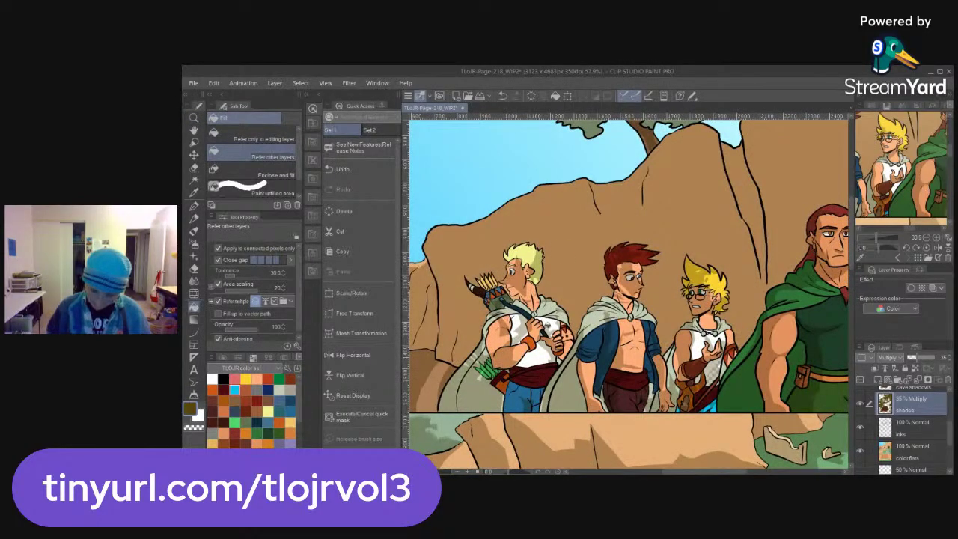
Try to fill the edge of the archer's cape with the shade color
{"action": "left_click_drag", "start_coordinate": [517, 327], "coordinate": [625, 322]}
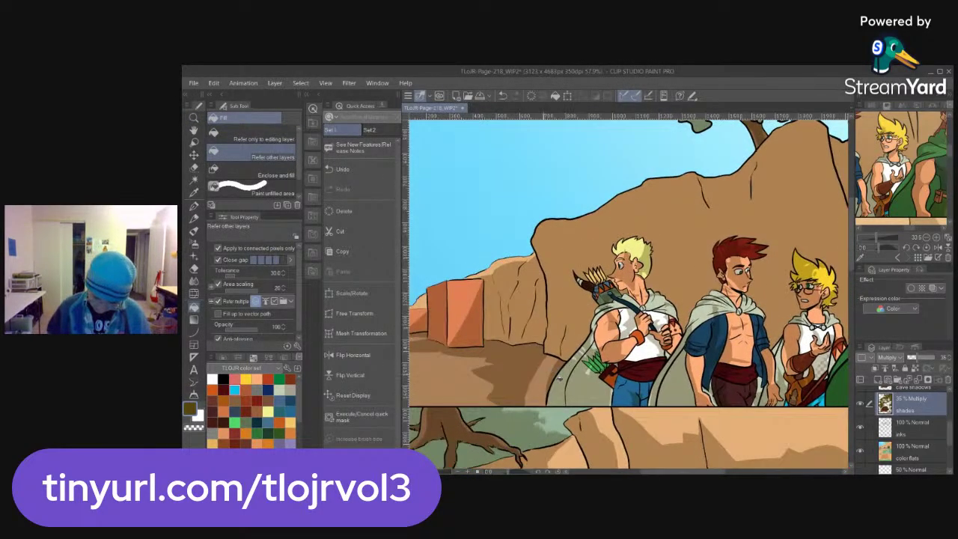
{"action": "left_click", "coordinate": [560, 379]}
{"action": "key", "text": "ctrl+z"}
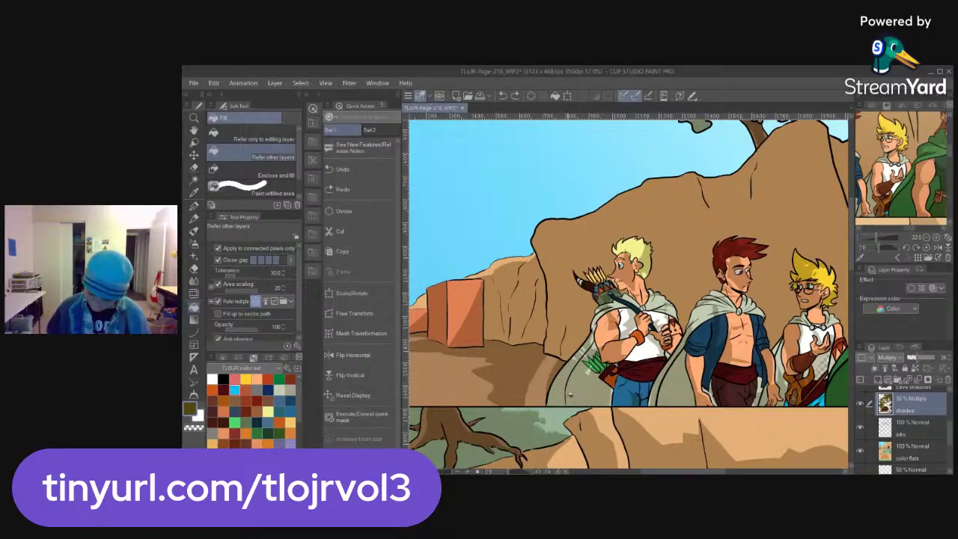
Hide the color flats layer and show the white layer beneath the line art and shades
{"action": "left_click", "coordinate": [860, 450]}
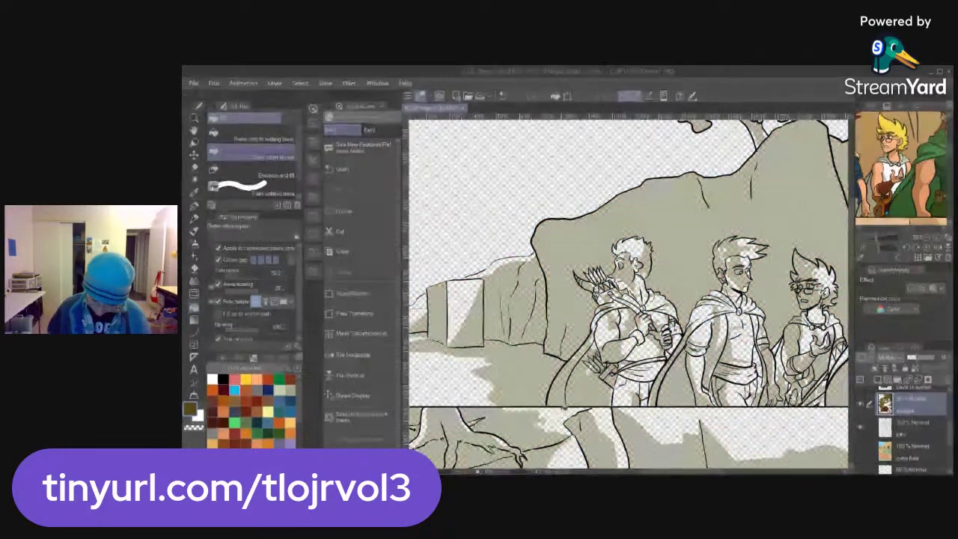
{"action": "scroll", "coordinate": [950, 440], "scroll_direction": "down", "scroll_amount": 5}
{"action": "left_click", "coordinate": [857, 459]}
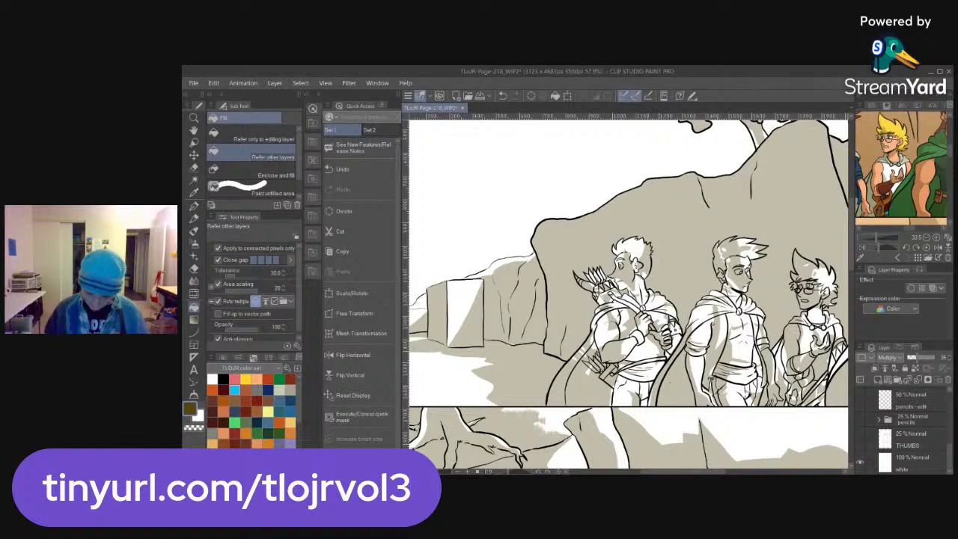
Lasso the bodies of the three smaller heroes and delete their misaligned shading on the shades layer
{"action": "left_click_drag", "start_coordinate": [839, 387], "coordinate": [746, 380]}
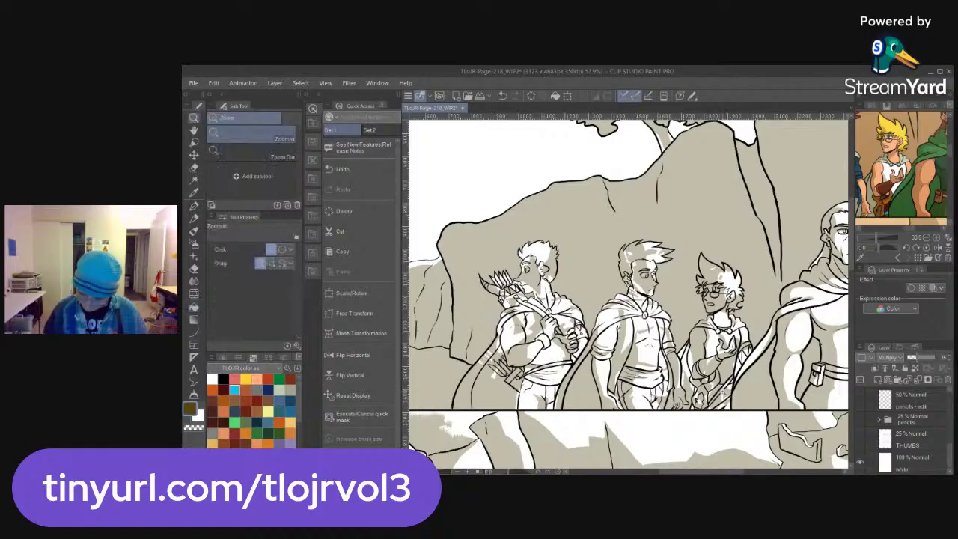
{"action": "scroll", "coordinate": [743, 386], "scroll_direction": "up", "scroll_amount": 2}
{"action": "left_click_drag", "start_coordinate": [718, 403], "coordinate": [776, 406]}
{"action": "key", "text": "m"}
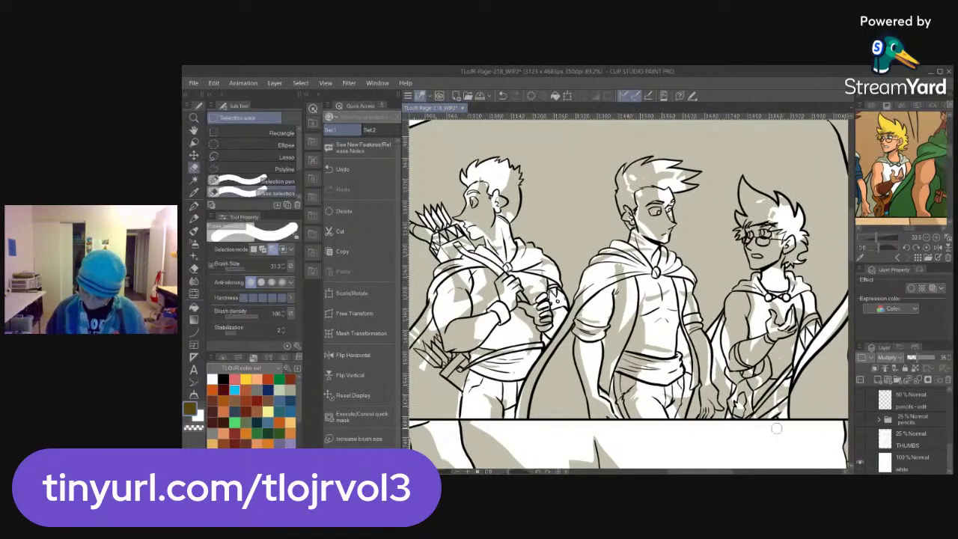
{"action": "left_click", "coordinate": [285, 158]}
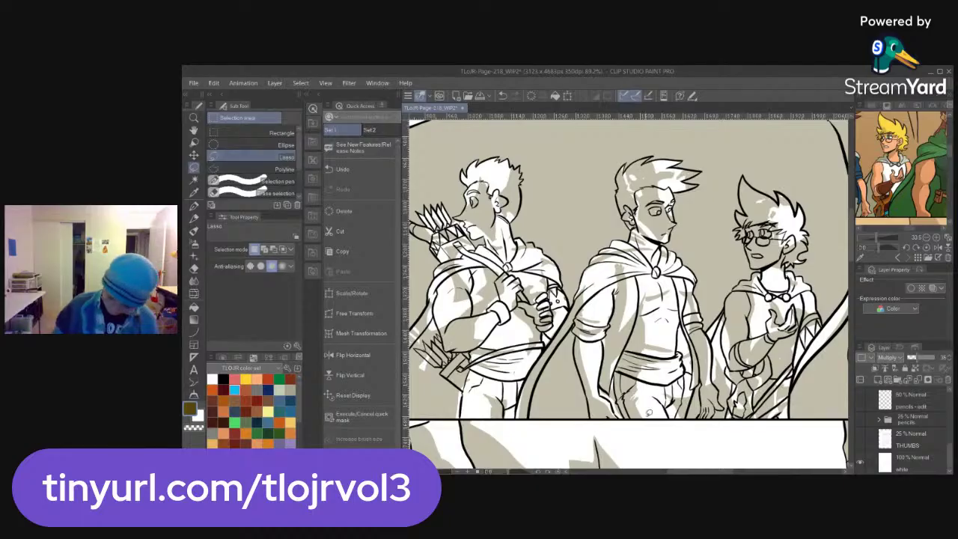
{"action": "mouse_move", "coordinate": [482, 280]}
{"action": "left_mouse_down"}
{"action": "mouse_move", "coordinate": [469, 413]}
{"action": "mouse_move", "coordinate": [524, 424]}
{"action": "mouse_move", "coordinate": [771, 431]}
{"action": "mouse_move", "coordinate": [792, 410]}
{"action": "mouse_move", "coordinate": [792, 374]}
{"action": "mouse_move", "coordinate": [820, 337]}
{"action": "mouse_move", "coordinate": [814, 304]}
{"action": "mouse_move", "coordinate": [775, 279]}
{"action": "mouse_move", "coordinate": [735, 283]}
{"action": "mouse_move", "coordinate": [715, 334]}
{"action": "mouse_move", "coordinate": [688, 296]}
{"action": "mouse_move", "coordinate": [609, 260]}
{"action": "left_mouse_up"}
{"action": "mouse_move", "coordinate": [575, 323]}
{"action": "left_mouse_down"}
{"action": "mouse_move", "coordinate": [534, 263]}
{"action": "mouse_move", "coordinate": [493, 263]}
{"action": "left_mouse_up"}
{"action": "key", "text": "Delete"}
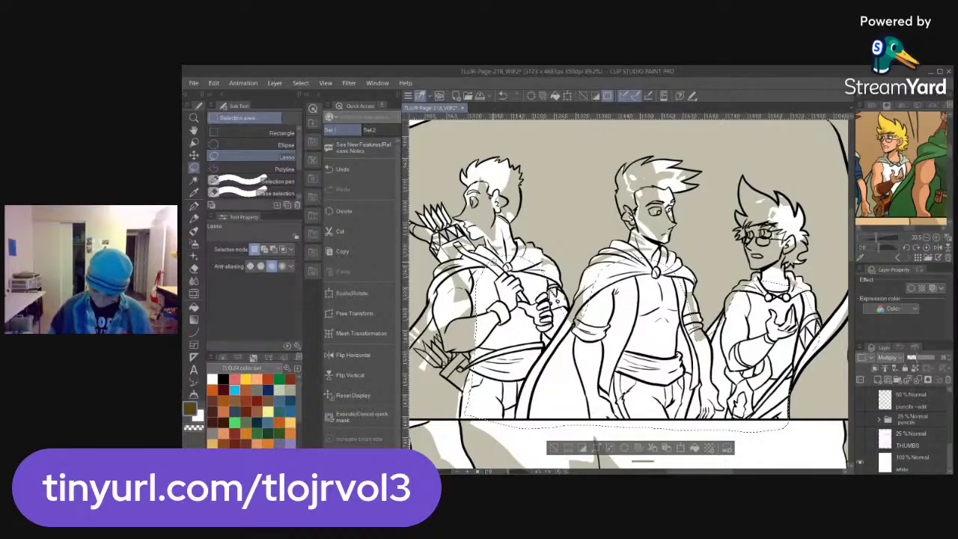
{"action": "key", "text": "ctrl+d"}
Erase the leftover shading from the neck, ear, hair and near cheek of the blond hero with glasses
{"action": "left_click_drag", "start_coordinate": [786, 358], "coordinate": [700, 378]}
{"action": "left_click_drag", "start_coordinate": [708, 275], "coordinate": [727, 280]}
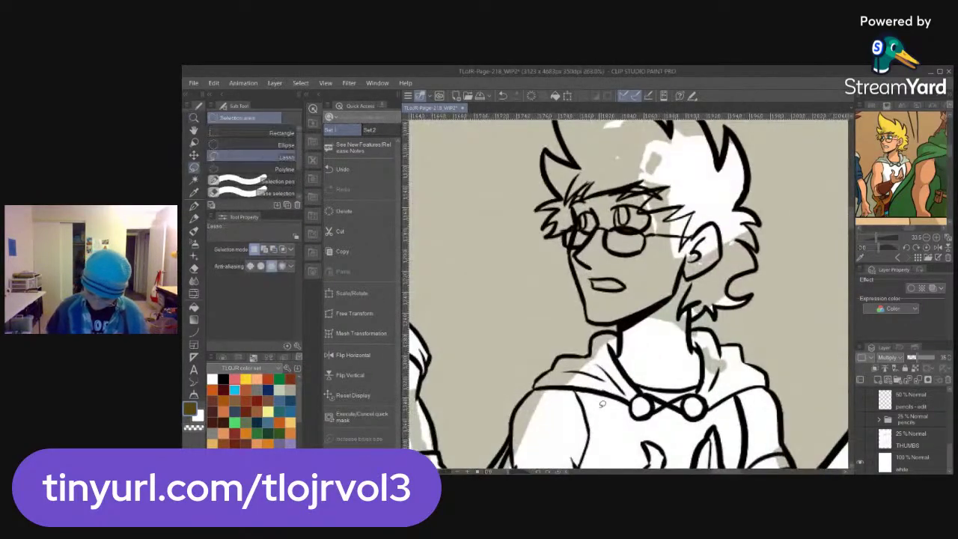
{"action": "key", "text": "e"}
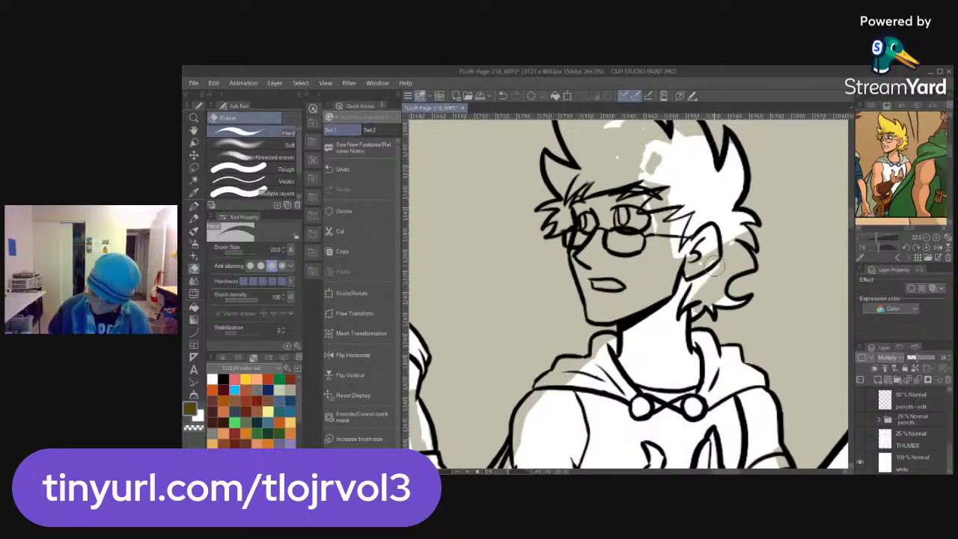
{"action": "mouse_move", "coordinate": [711, 293]}
{"action": "left_mouse_down"}
{"action": "mouse_move", "coordinate": [732, 257]}
{"action": "mouse_move", "coordinate": [722, 283]}
{"action": "mouse_move", "coordinate": [749, 263]}
{"action": "mouse_move", "coordinate": [731, 241]}
{"action": "mouse_move", "coordinate": [738, 254]}
{"action": "mouse_move", "coordinate": [698, 278]}
{"action": "mouse_move", "coordinate": [682, 262]}
{"action": "mouse_move", "coordinate": [664, 295]}
{"action": "mouse_move", "coordinate": [651, 294]}
{"action": "mouse_move", "coordinate": [664, 247]}
{"action": "mouse_move", "coordinate": [636, 318]}
{"action": "mouse_move", "coordinate": [672, 201]}
{"action": "mouse_move", "coordinate": [629, 320]}
{"action": "mouse_move", "coordinate": [664, 196]}
{"action": "mouse_move", "coordinate": [627, 318]}
{"action": "mouse_move", "coordinate": [661, 194]}
{"action": "mouse_move", "coordinate": [647, 180]}
{"action": "mouse_move", "coordinate": [653, 215]}
{"action": "left_mouse_up"}
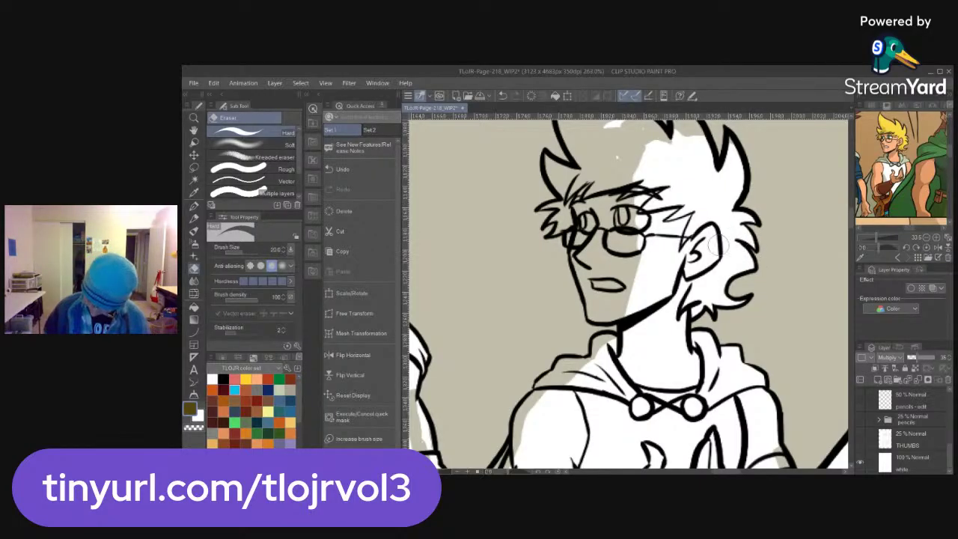
{"action": "mouse_move", "coordinate": [619, 316]}
{"action": "left_mouse_down"}
{"action": "mouse_move", "coordinate": [652, 222]}
{"action": "mouse_move", "coordinate": [610, 318]}
{"action": "mouse_move", "coordinate": [631, 224]}
{"action": "mouse_move", "coordinate": [620, 227]}
{"action": "mouse_move", "coordinate": [656, 194]}
{"action": "mouse_move", "coordinate": [681, 215]}
{"action": "mouse_move", "coordinate": [677, 235]}
{"action": "mouse_move", "coordinate": [663, 201]}
{"action": "mouse_move", "coordinate": [657, 243]}
{"action": "mouse_move", "coordinate": [647, 219]}
{"action": "mouse_move", "coordinate": [561, 164]}
{"action": "mouse_move", "coordinate": [646, 254]}
{"action": "mouse_move", "coordinate": [645, 244]}
{"action": "mouse_move", "coordinate": [563, 171]}
{"action": "mouse_move", "coordinate": [623, 228]}
{"action": "mouse_move", "coordinate": [643, 267]}
{"action": "mouse_move", "coordinate": [621, 251]}
{"action": "mouse_move", "coordinate": [611, 223]}
{"action": "mouse_move", "coordinate": [630, 257]}
{"action": "mouse_move", "coordinate": [635, 305]}
{"action": "mouse_move", "coordinate": [554, 153]}
{"action": "mouse_move", "coordinate": [608, 270]}
{"action": "mouse_move", "coordinate": [573, 234]}
{"action": "mouse_move", "coordinate": [607, 276]}
{"action": "left_mouse_up"}
{"action": "scroll", "coordinate": [659, 183], "scroll_direction": "up", "scroll_amount": 3}
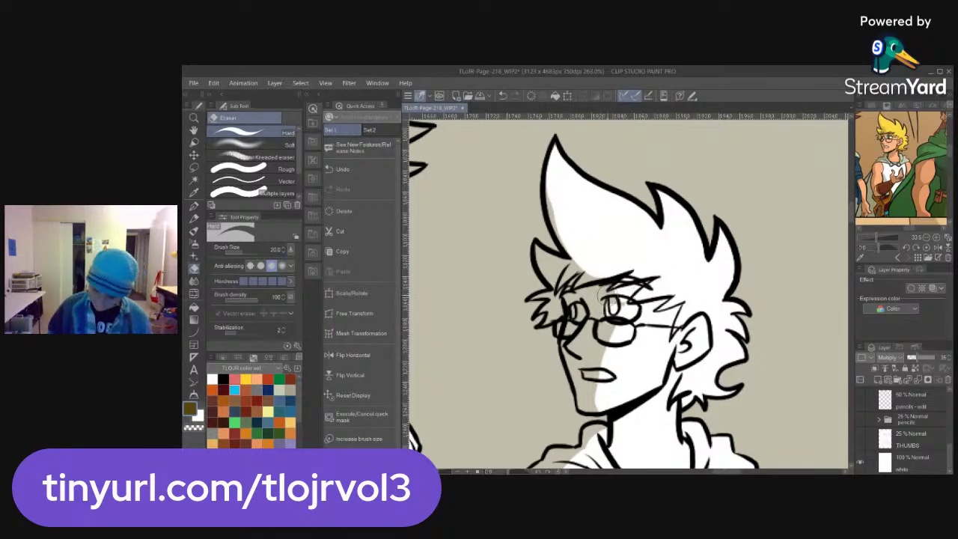
Enlarge the reference around the bespectacled hero's head and trim his face shading to a narrow band along the far side
{"action": "left_click_drag", "start_coordinate": [875, 238], "coordinate": [883, 239]}
{"action": "left_click_drag", "start_coordinate": [905, 150], "coordinate": [917, 202]}
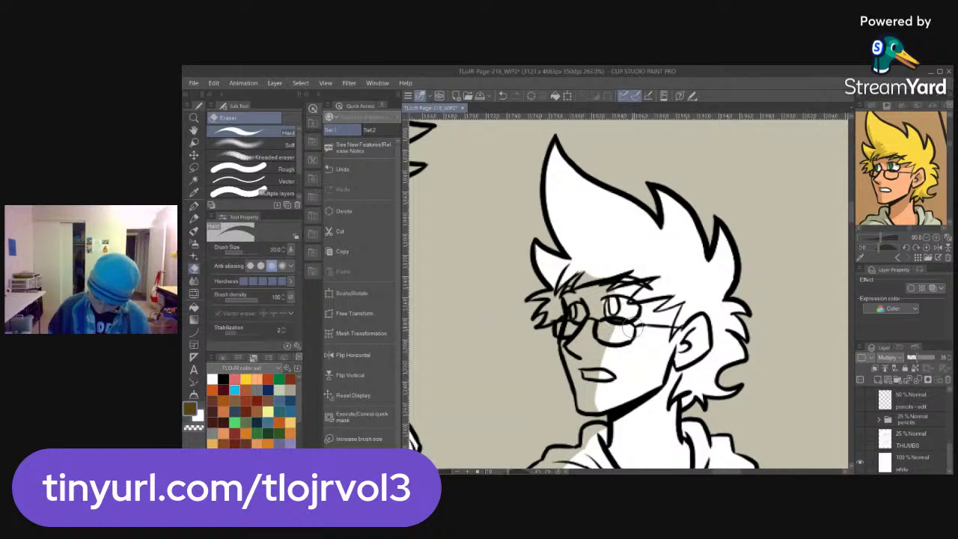
{"action": "key", "text": "p"}
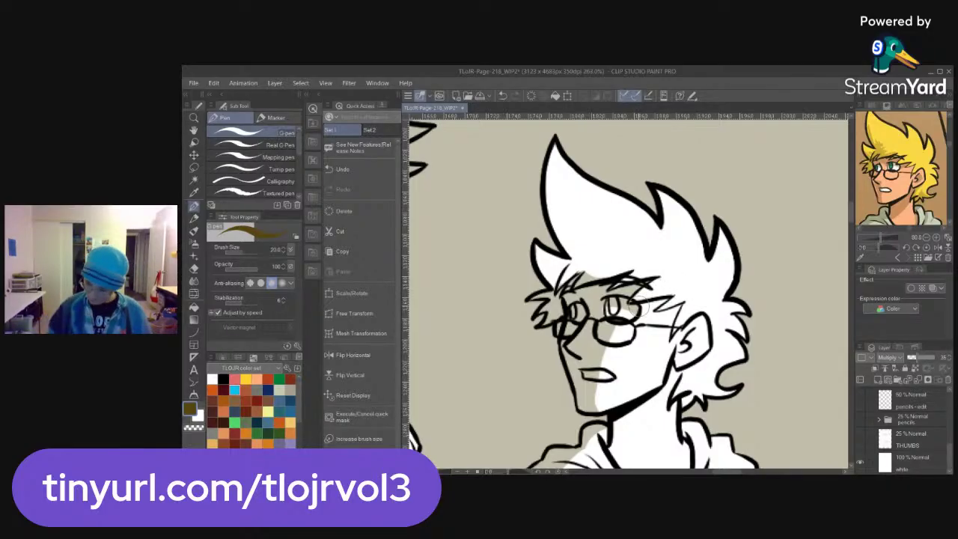
{"action": "key", "text": "e"}
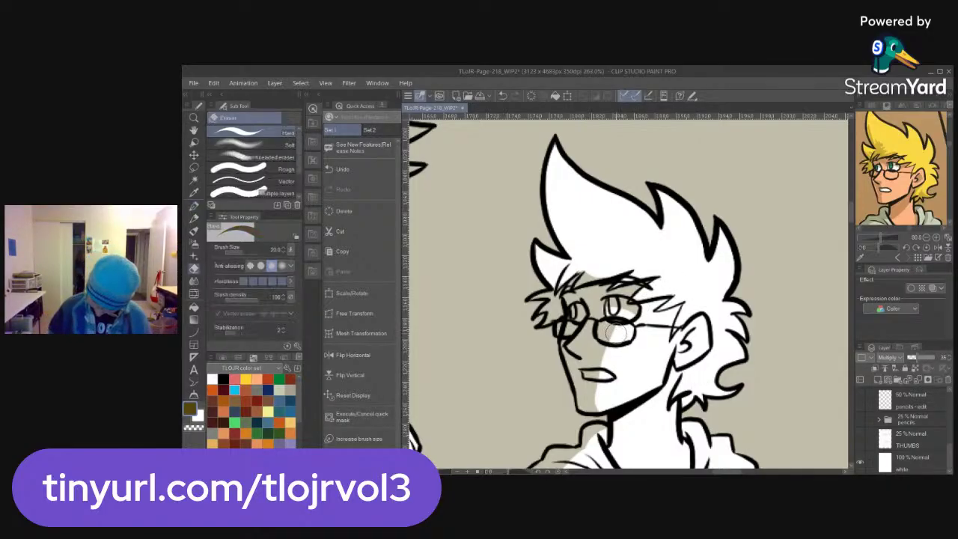
{"action": "mouse_move", "coordinate": [582, 347]}
{"action": "left_mouse_down"}
{"action": "mouse_move", "coordinate": [581, 337]}
{"action": "mouse_move", "coordinate": [571, 348]}
{"action": "mouse_move", "coordinate": [594, 341]}
{"action": "mouse_move", "coordinate": [595, 410]}
{"action": "left_mouse_up"}
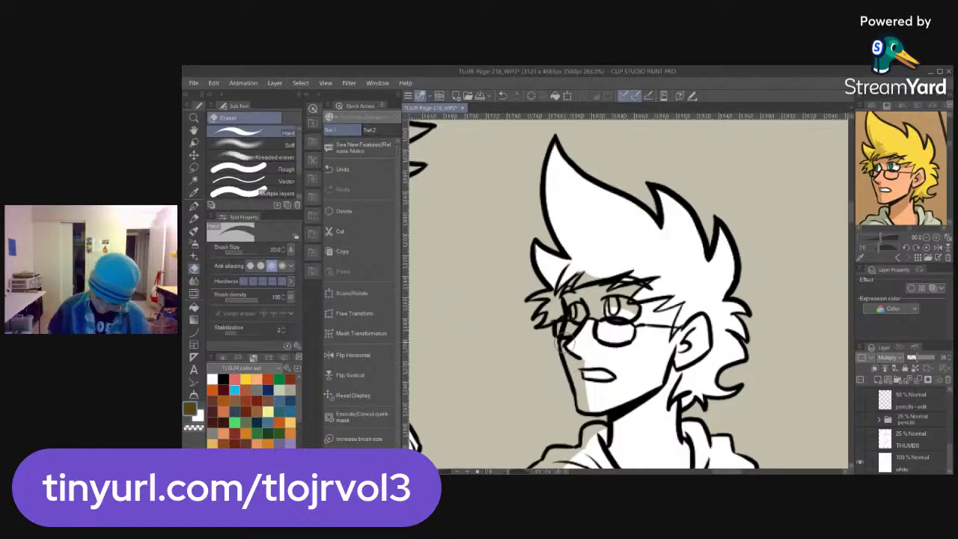
{"action": "key", "text": "p"}
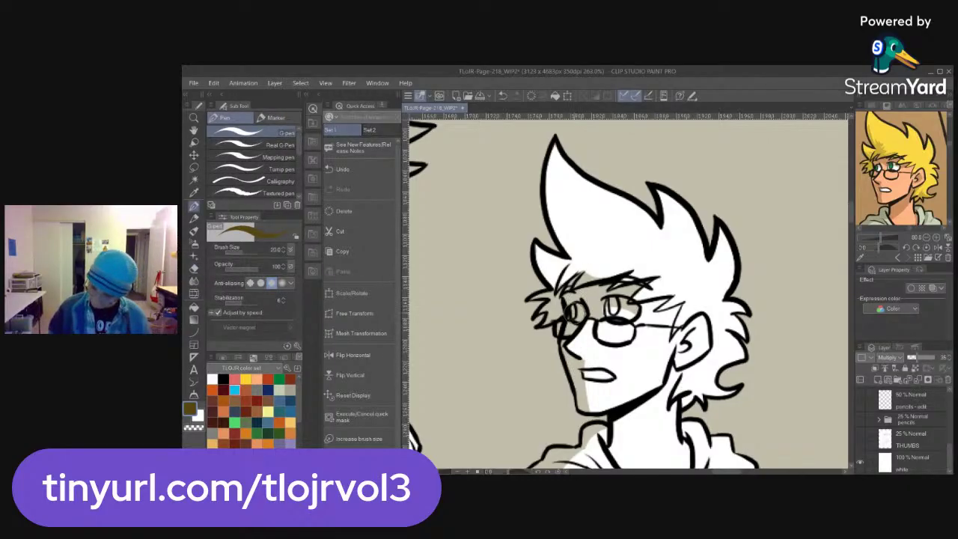
{"action": "key", "text": "e"}
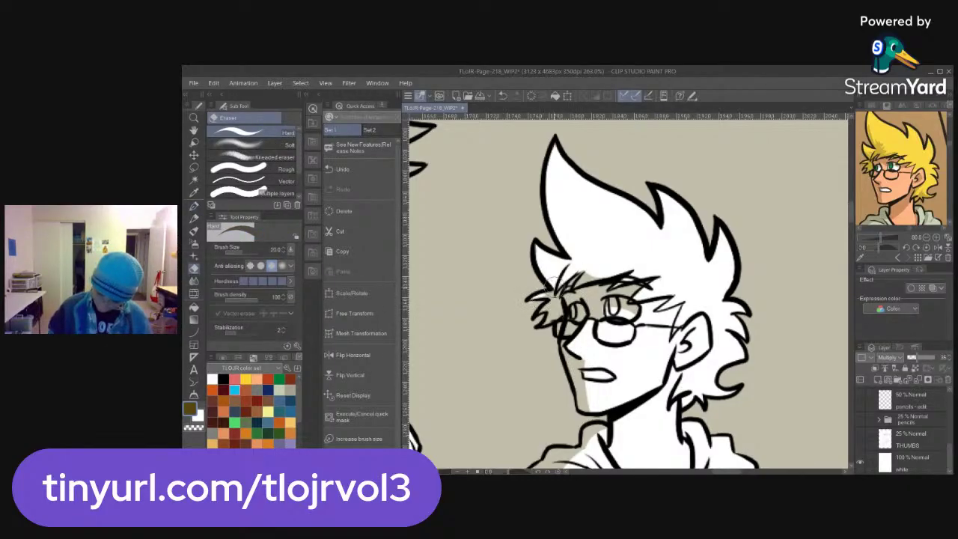
Paint feathered shading above the bespectacled hero's brow and up the front edge of his hair, refining it with the eraser
{"action": "key", "text": "p"}
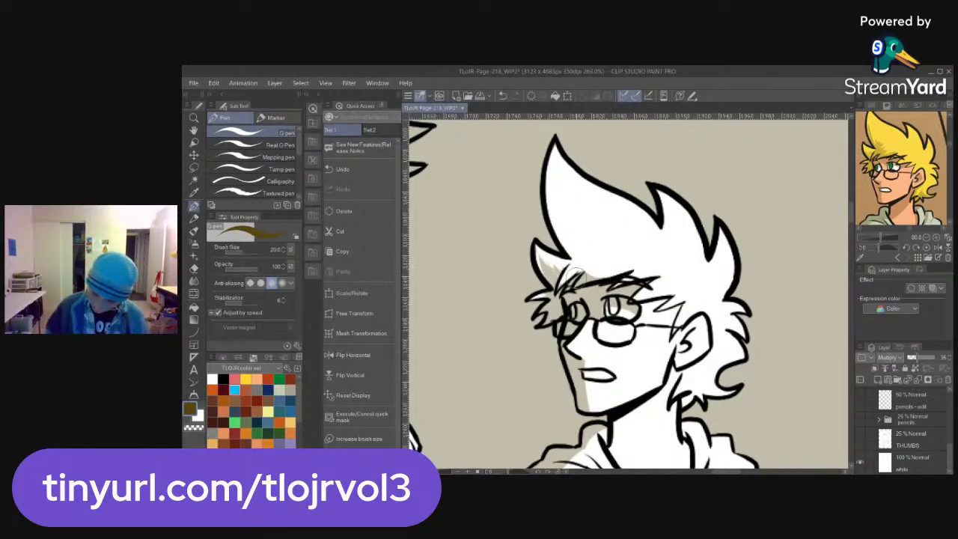
{"action": "mouse_move", "coordinate": [561, 285]}
{"action": "left_mouse_down"}
{"action": "mouse_move", "coordinate": [578, 261]}
{"action": "mouse_move", "coordinate": [606, 252]}
{"action": "mouse_move", "coordinate": [604, 266]}
{"action": "mouse_move", "coordinate": [634, 268]}
{"action": "left_mouse_up"}
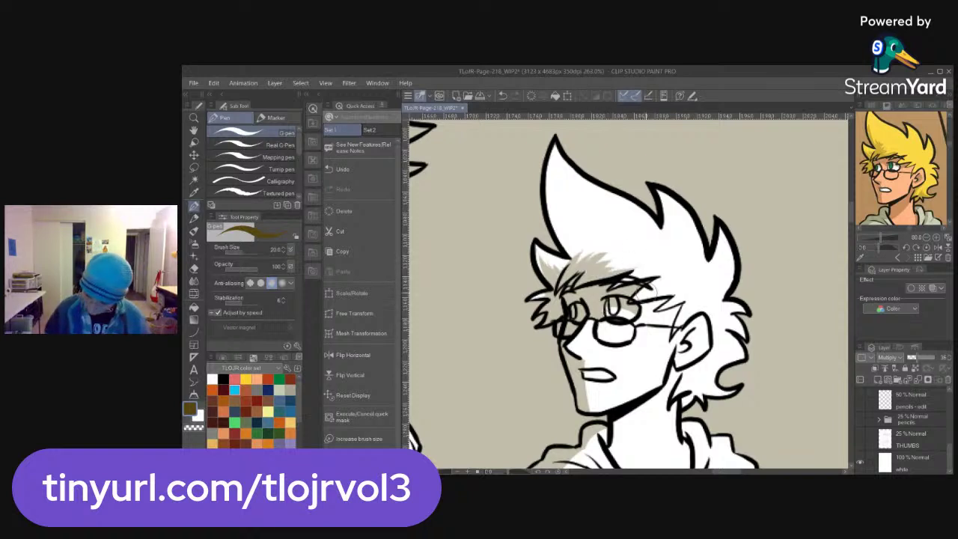
{"action": "key", "text": "e"}
{"action": "mouse_move", "coordinate": [598, 260]}
{"action": "left_mouse_down"}
{"action": "mouse_move", "coordinate": [623, 260]}
{"action": "mouse_move", "coordinate": [597, 271]}
{"action": "mouse_move", "coordinate": [597, 298]}
{"action": "mouse_move", "coordinate": [596, 262]}
{"action": "mouse_move", "coordinate": [612, 263]}
{"action": "mouse_move", "coordinate": [589, 279]}
{"action": "mouse_move", "coordinate": [655, 245]}
{"action": "mouse_move", "coordinate": [601, 268]}
{"action": "mouse_move", "coordinate": [569, 244]}
{"action": "mouse_move", "coordinate": [576, 252]}
{"action": "mouse_move", "coordinate": [556, 162]}
{"action": "left_mouse_up"}
{"action": "key", "text": "p"}
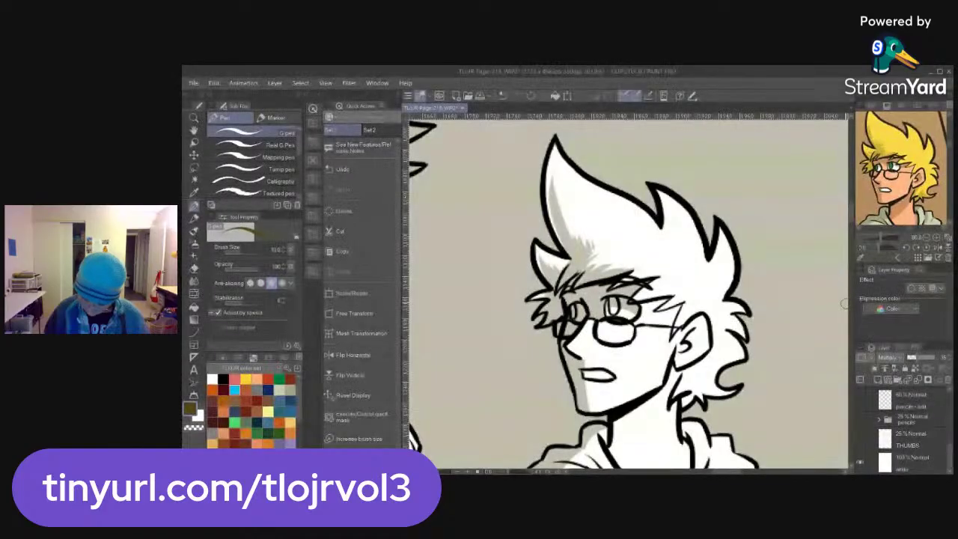
Shade the bespectacled hero's ear and add spiky shadow strokes to the hair behind and below it
{"action": "key", "text": "e"}
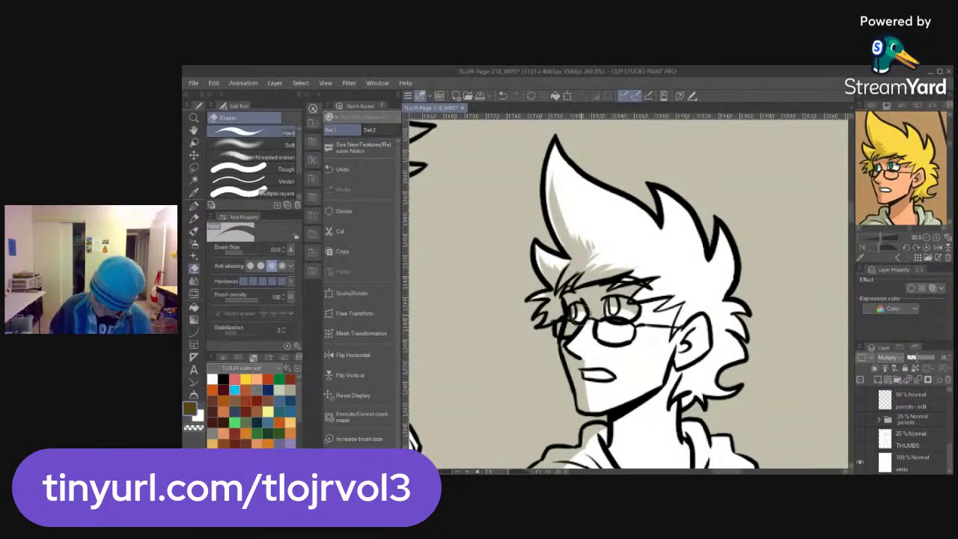
{"action": "key", "text": "p"}
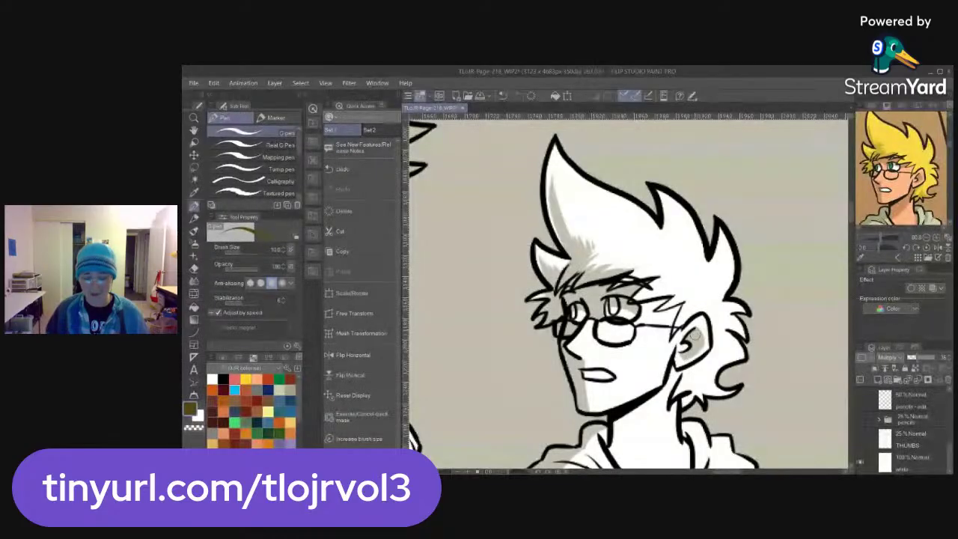
{"action": "key", "text": "e"}
{"action": "scroll", "coordinate": [696, 365], "scroll_direction": "down", "scroll_amount": 3}
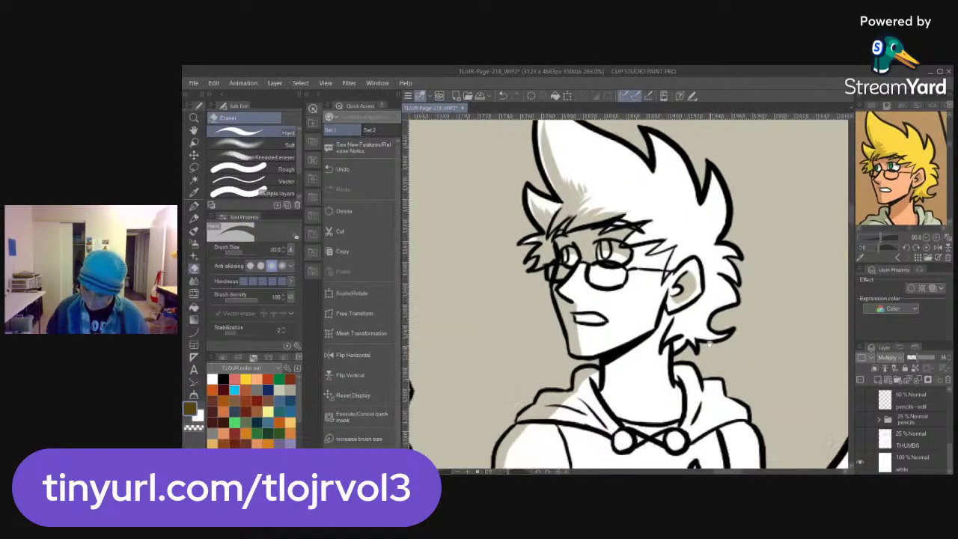
{"action": "key", "text": "p"}
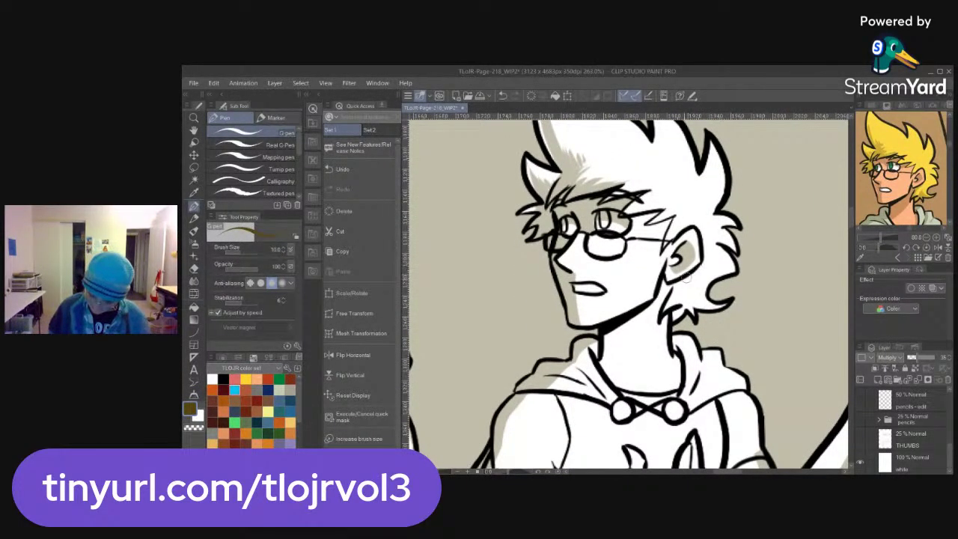
{"action": "mouse_move", "coordinate": [685, 308]}
{"action": "left_mouse_down"}
{"action": "mouse_move", "coordinate": [711, 305]}
{"action": "mouse_move", "coordinate": [702, 308]}
{"action": "mouse_move", "coordinate": [700, 278]}
{"action": "mouse_move", "coordinate": [689, 305]}
{"action": "mouse_move", "coordinate": [701, 269]}
{"action": "mouse_move", "coordinate": [694, 317]}
{"action": "left_mouse_up"}
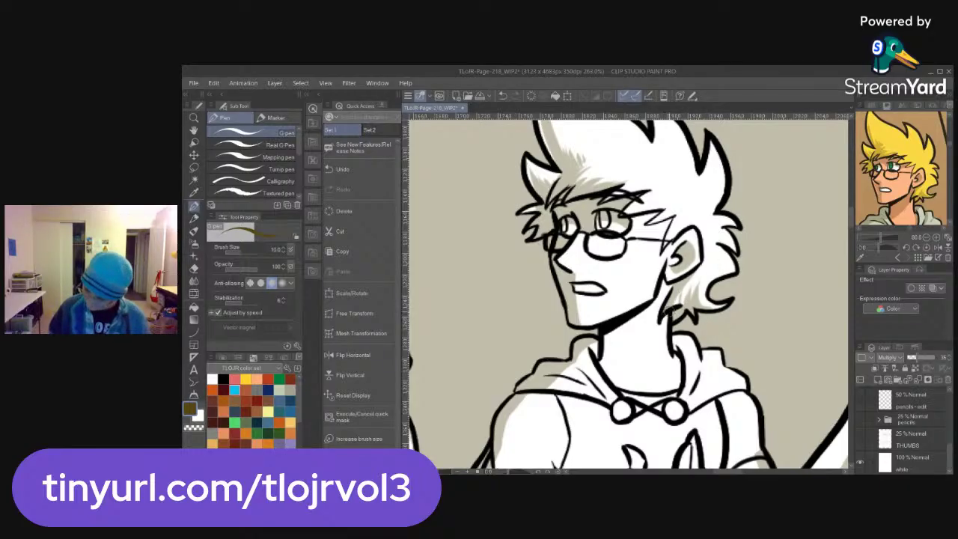
Outline and fill the shadow under the bespectacled hero's jaw, and shade his hood folds and round cape clasp
{"action": "left_click_drag", "start_coordinate": [601, 366], "coordinate": [662, 318]}
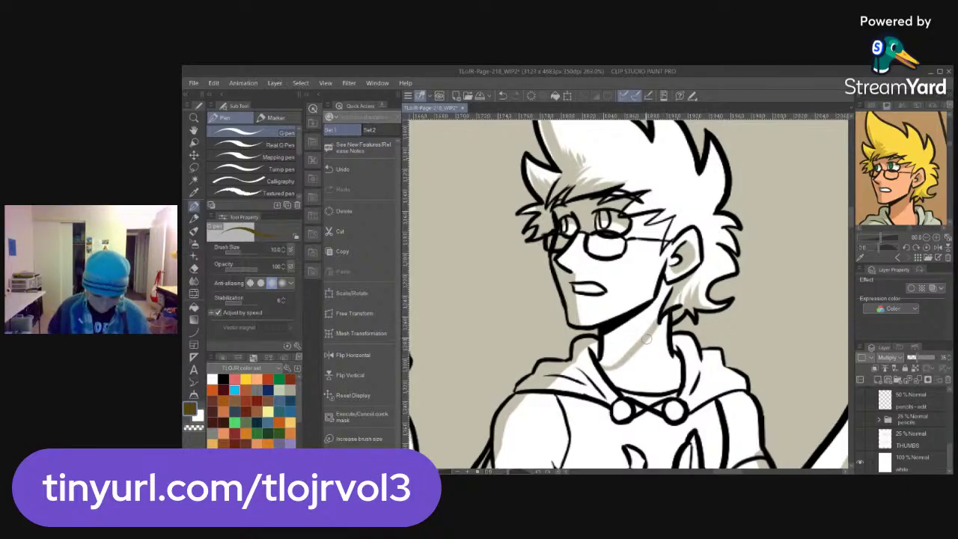
{"action": "key", "text": "g"}
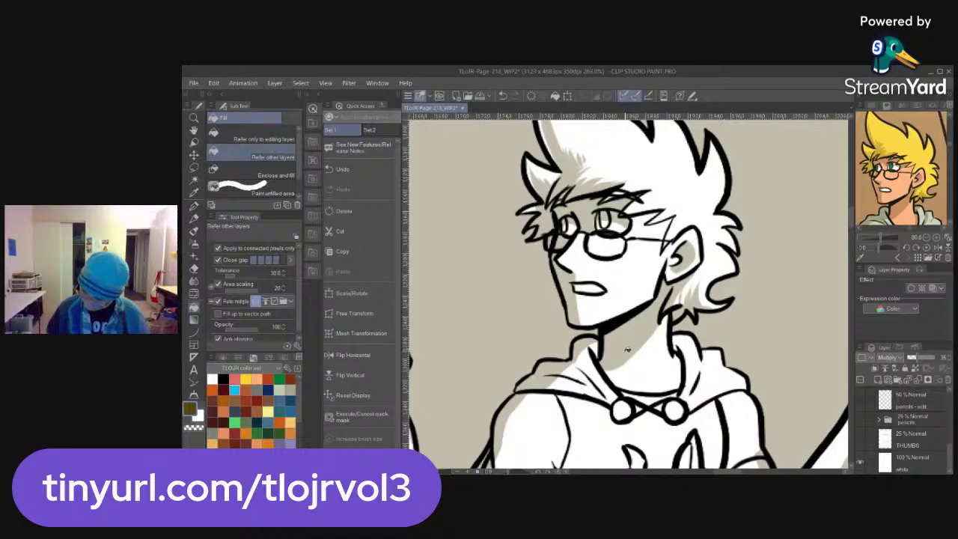
{"action": "key", "text": "p"}
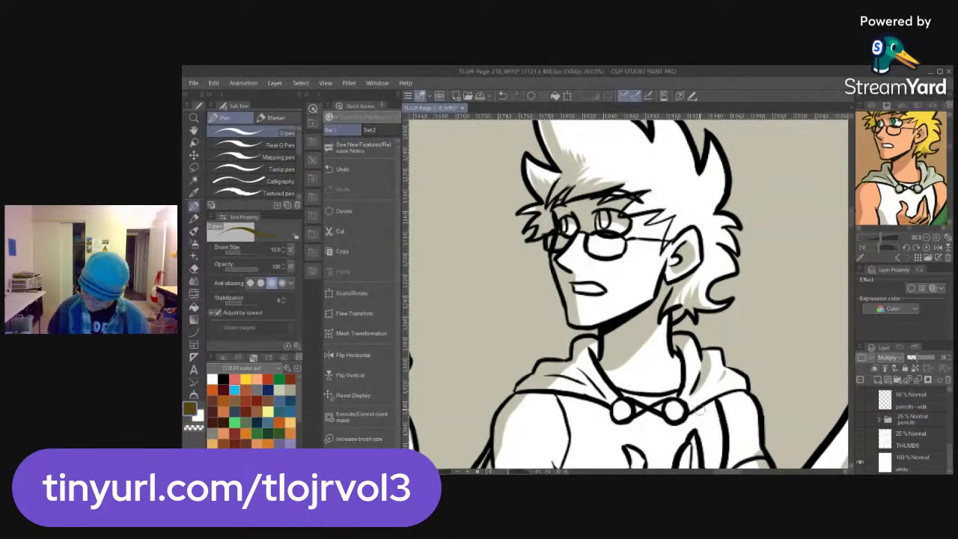
{"action": "mouse_move", "coordinate": [674, 416]}
{"action": "left_mouse_down"}
{"action": "mouse_move", "coordinate": [668, 403]}
{"action": "mouse_move", "coordinate": [674, 425]}
{"action": "left_mouse_up"}
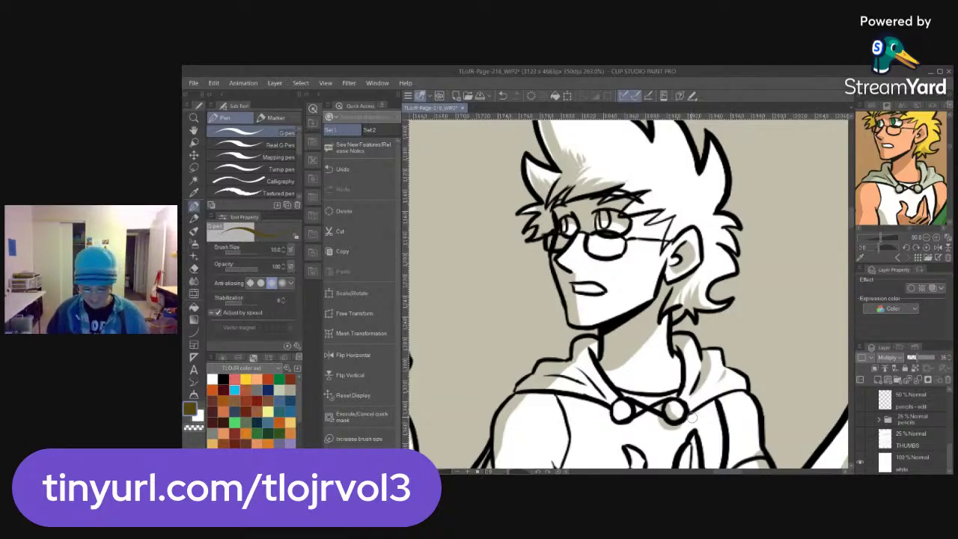
Examine the shading on the neighboring hero's cape and on the bespectacled hero's torso, raised hand and arms
{"action": "left_click_drag", "start_coordinate": [483, 395], "coordinate": [819, 381]}
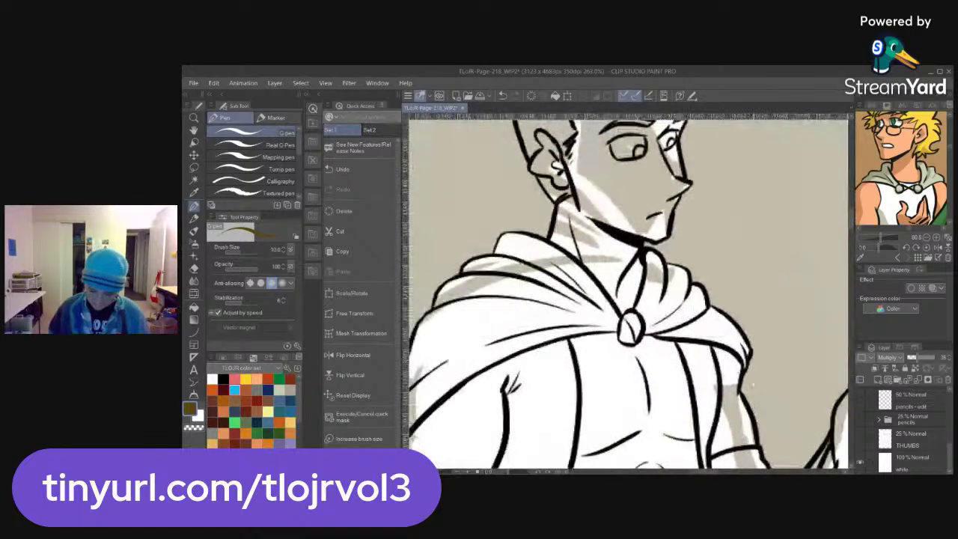
{"action": "scroll", "coordinate": [665, 346], "scroll_direction": "down", "scroll_amount": 3}
{"action": "left_click_drag", "start_coordinate": [665, 346], "coordinate": [778, 338]}
{"action": "left_click_drag", "start_coordinate": [775, 399], "coordinate": [477, 380]}
{"action": "key", "text": "ctrl+space"}
{"action": "left_click", "coordinate": [690, 359]}
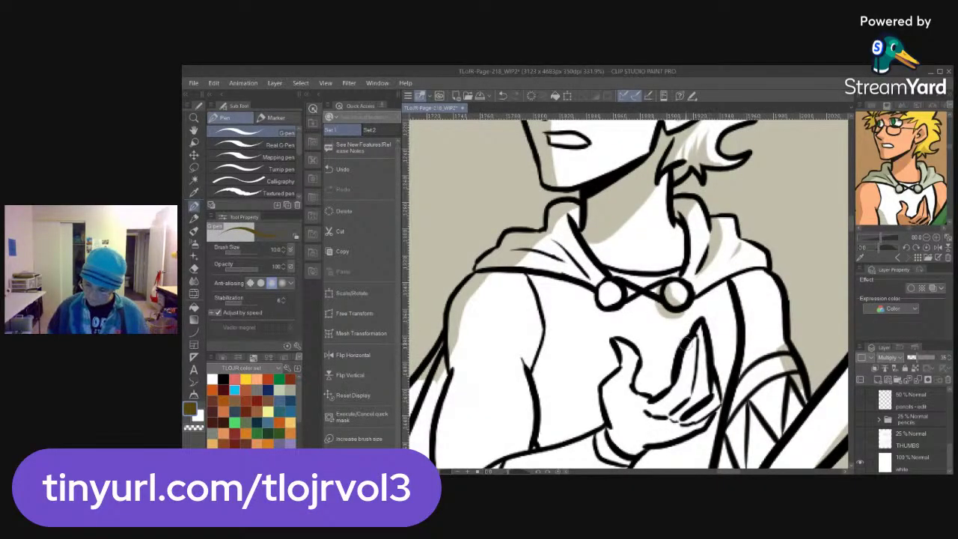
{"action": "scroll", "coordinate": [722, 341], "scroll_direction": "down", "scroll_amount": 2}
{"action": "scroll", "coordinate": [706, 333], "scroll_direction": "down", "scroll_amount": 4}
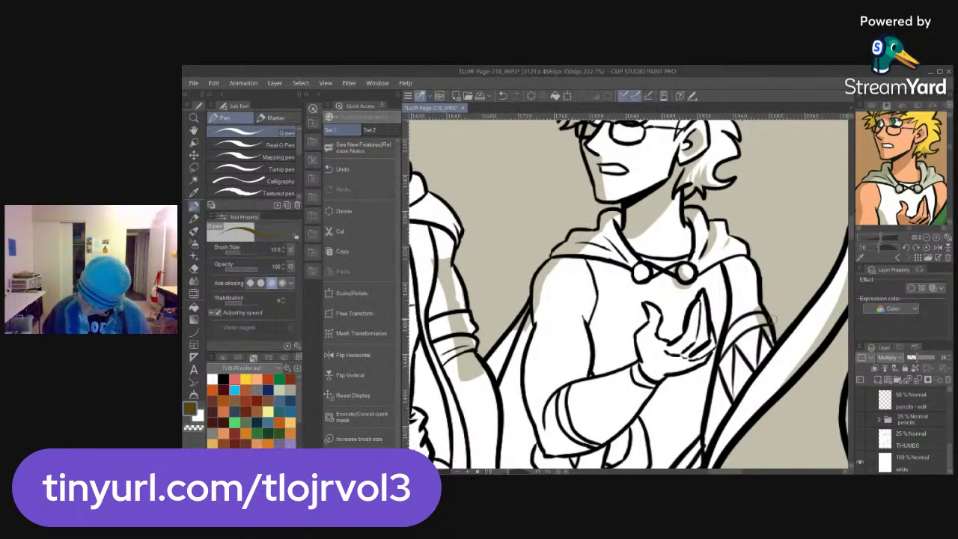
Hide the shades layer and clean up the inks beside the bespectacled hero's cape clasp using the hard eraser at size 11
{"action": "key", "text": "e"}
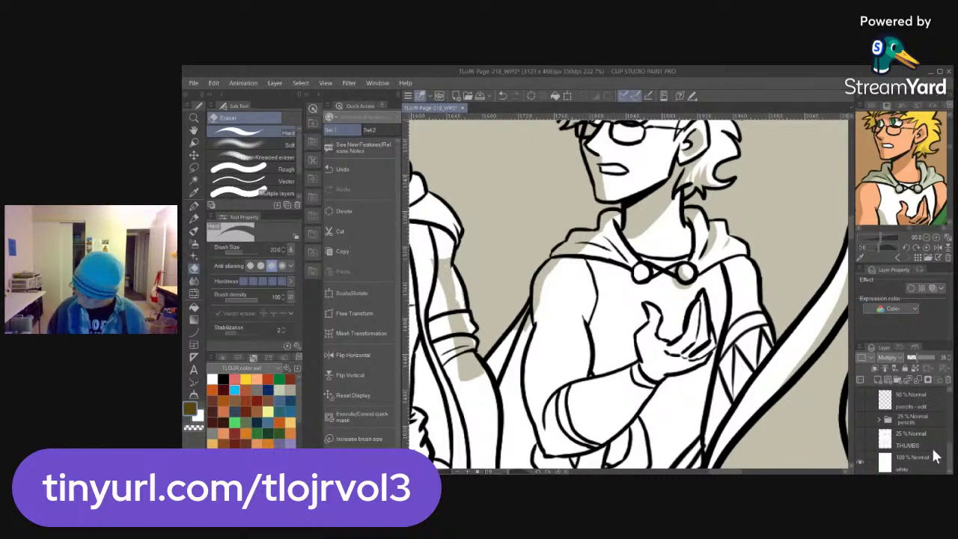
{"action": "scroll", "coordinate": [951, 443], "scroll_direction": "up", "scroll_amount": 2}
{"action": "scroll", "coordinate": [951, 443], "scroll_direction": "up", "scroll_amount": 2}
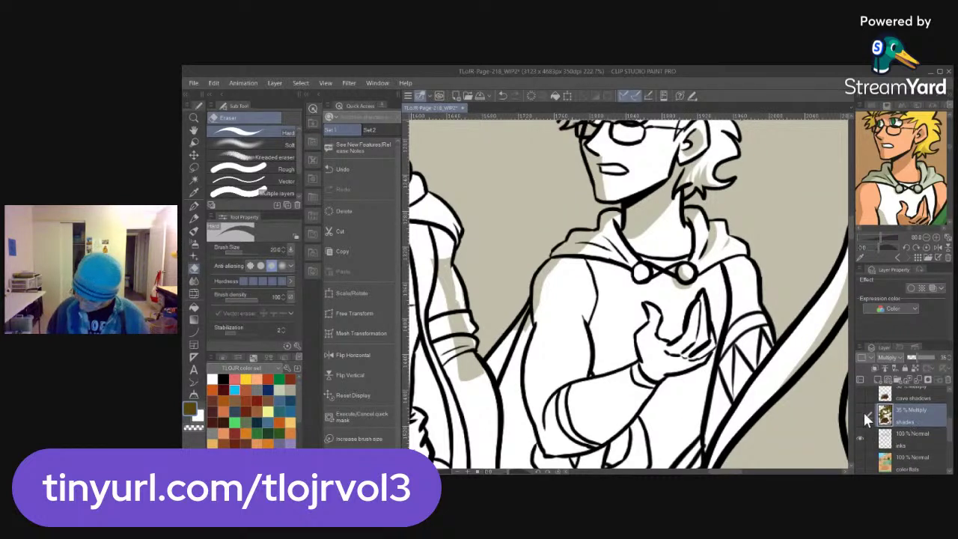
{"action": "left_click", "coordinate": [858, 410]}
{"action": "left_click", "coordinate": [920, 439]}
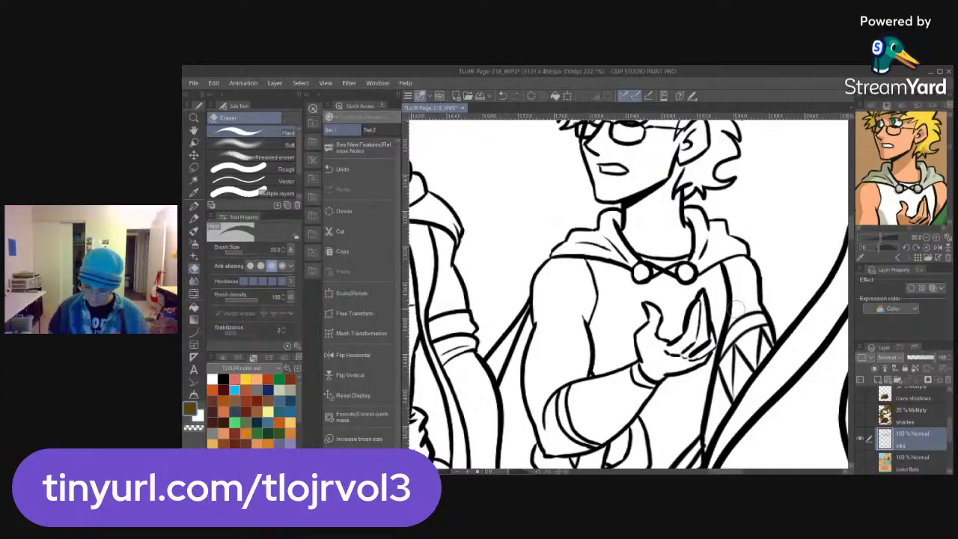
{"action": "key", "text": "ctrl+z"}
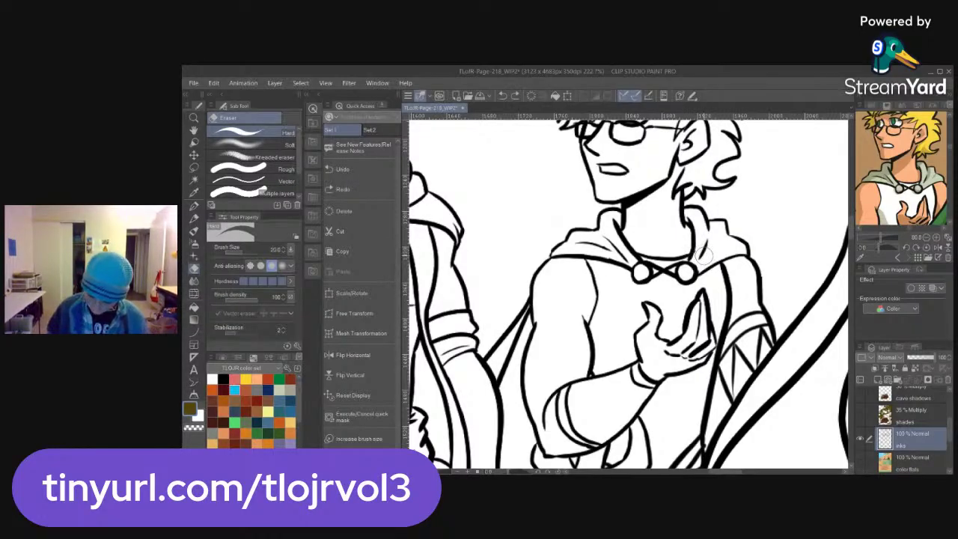
{"action": "left_click", "coordinate": [241, 253]}
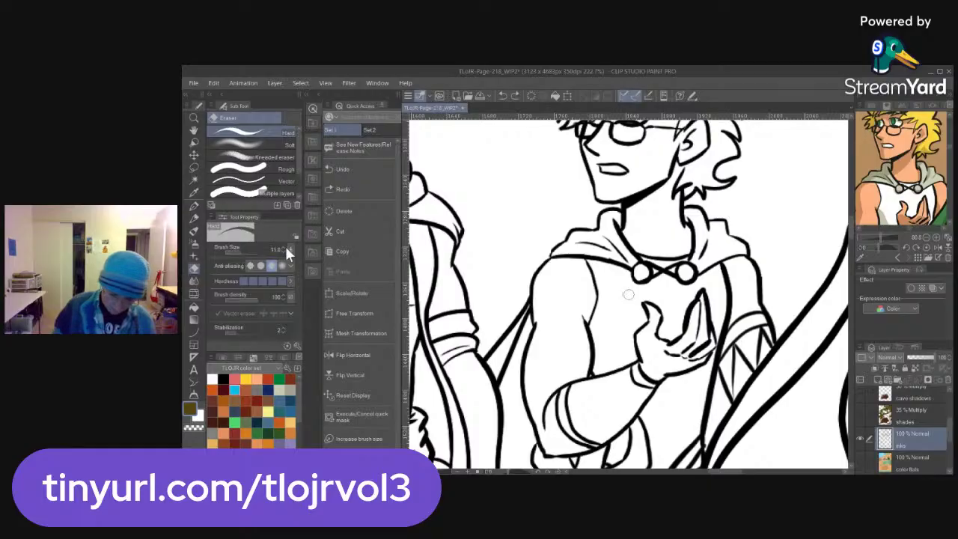
{"action": "left_click", "coordinate": [284, 250]}
{"action": "left_click_drag", "start_coordinate": [697, 253], "coordinate": [693, 262]}
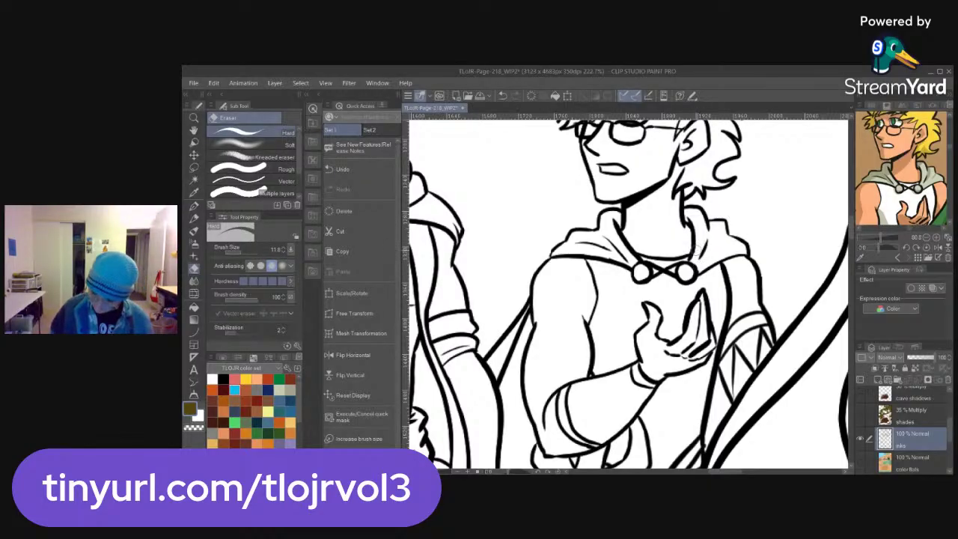
Erase the oval clasp and the adjoining line ends from the neighboring hero's cape on the inks layer
{"action": "key", "text": "p"}
{"action": "left_click_drag", "start_coordinate": [511, 333], "coordinate": [803, 372]}
{"action": "left_click_drag", "start_coordinate": [701, 297], "coordinate": [698, 338]}
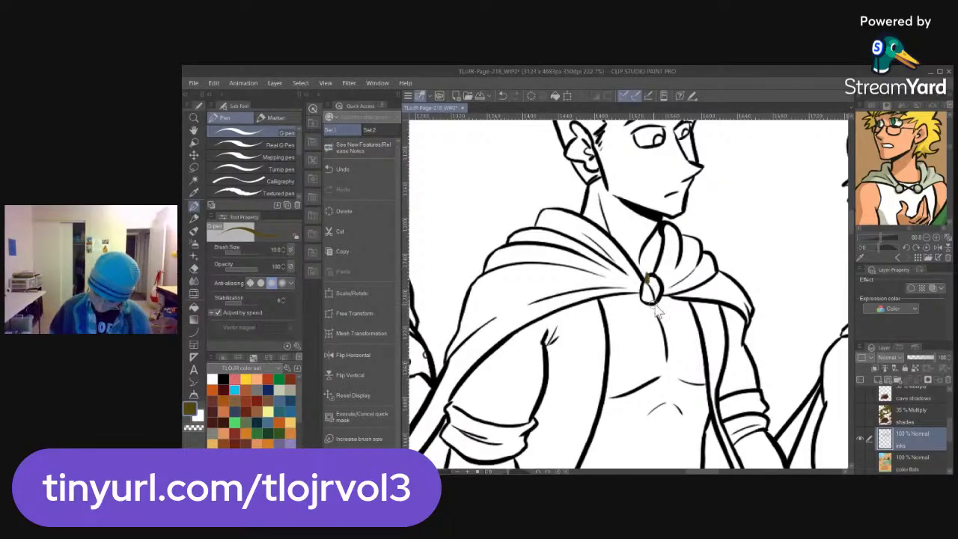
{"action": "key", "text": "ctrl+z"}
{"action": "key", "text": "e"}
{"action": "mouse_move", "coordinate": [650, 283]}
{"action": "left_mouse_down"}
{"action": "mouse_move", "coordinate": [654, 276]}
{"action": "mouse_move", "coordinate": [659, 299]}
{"action": "mouse_move", "coordinate": [645, 299]}
{"action": "mouse_move", "coordinate": [644, 281]}
{"action": "left_mouse_up"}
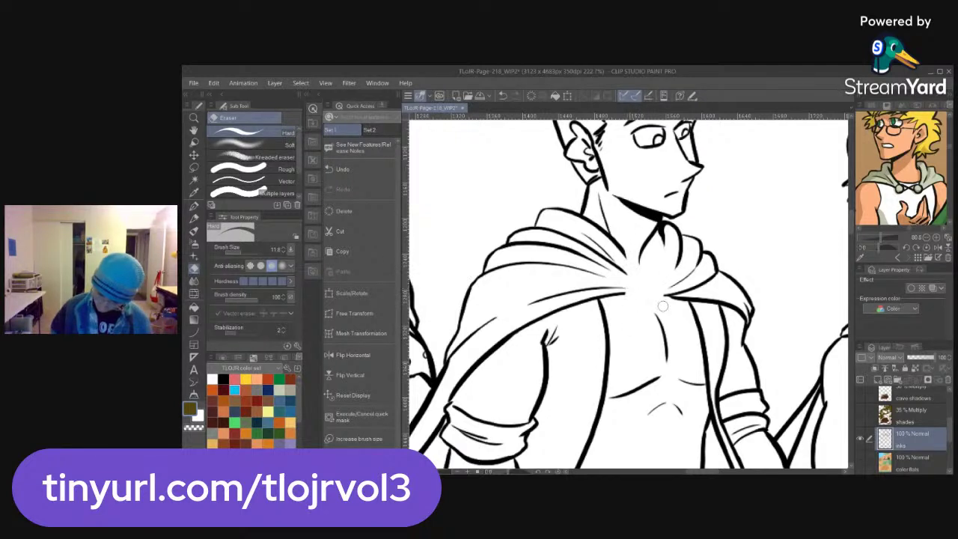
Ink two small round clasps in black at the front edges of the neighboring hero's cape, cleaning their outlines with the eraser
{"action": "key", "text": "p"}
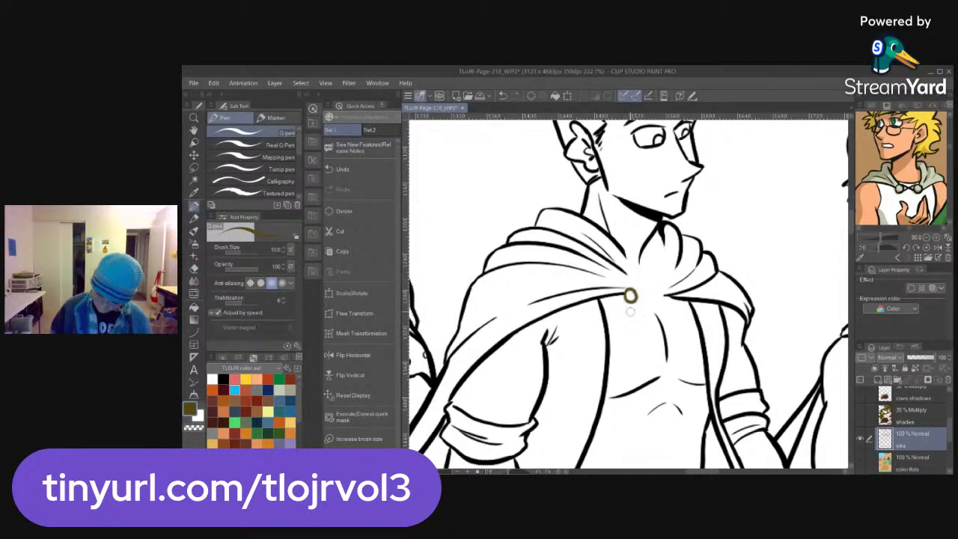
{"action": "left_click", "coordinate": [223, 378]}
{"action": "key", "text": "ctrl+z"}
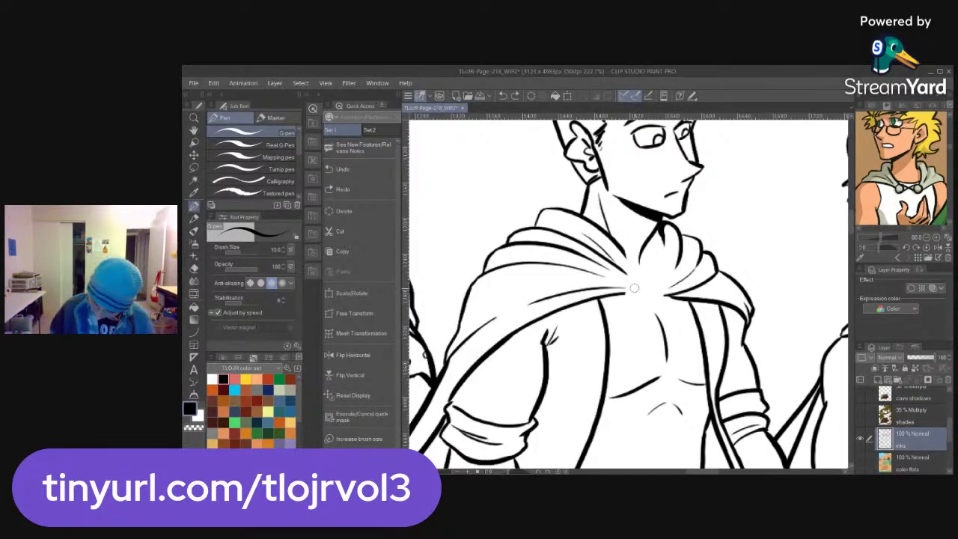
{"action": "mouse_move", "coordinate": [633, 285]}
{"action": "left_mouse_down"}
{"action": "mouse_move", "coordinate": [627, 293]}
{"action": "mouse_move", "coordinate": [635, 285]}
{"action": "mouse_move", "coordinate": [660, 296]}
{"action": "mouse_move", "coordinate": [668, 288]}
{"action": "left_mouse_up"}
{"action": "key", "text": "ctrl+z"}
{"action": "key", "text": "e"}
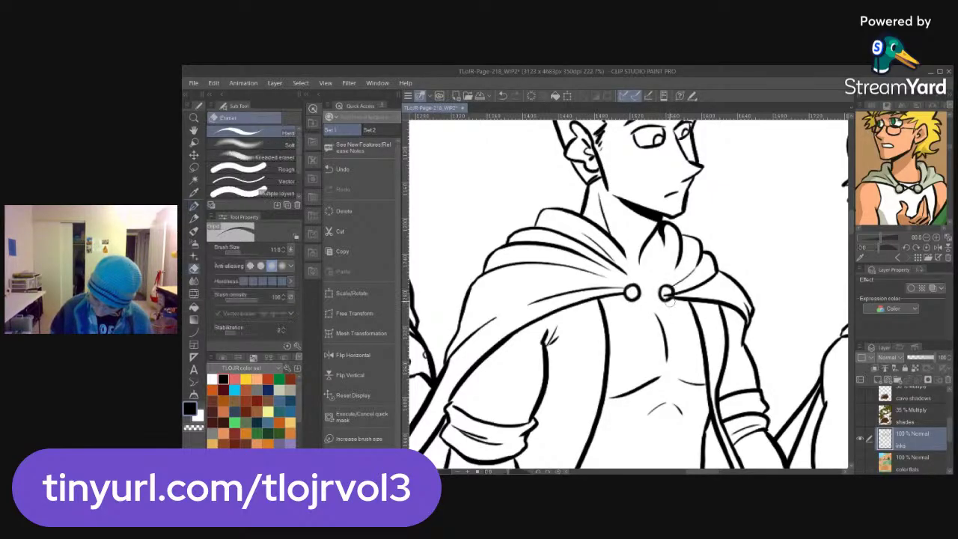
{"action": "key", "text": "p"}
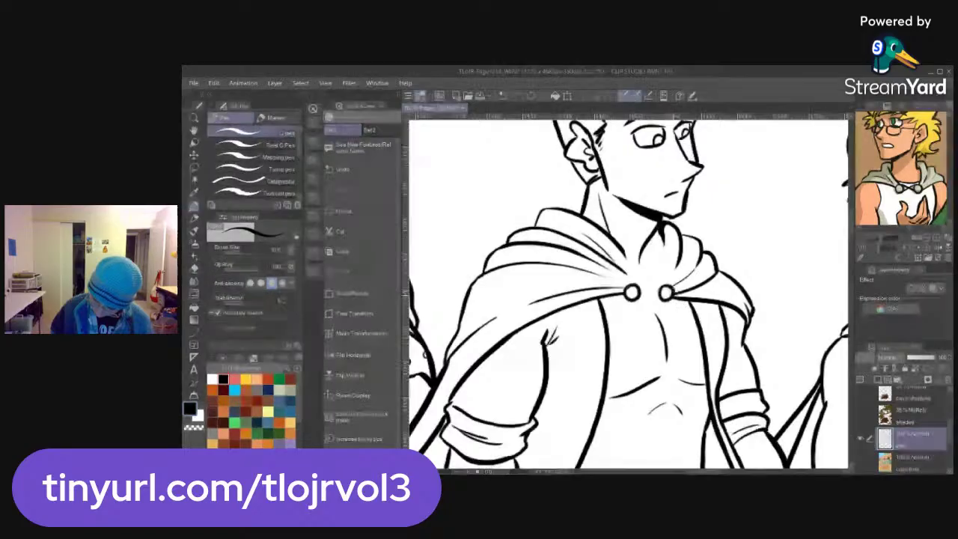
Join the two round clasps with a crossed cord and extend both hood edges down to them
{"action": "left_click_drag", "start_coordinate": [637, 293], "coordinate": [661, 292]}
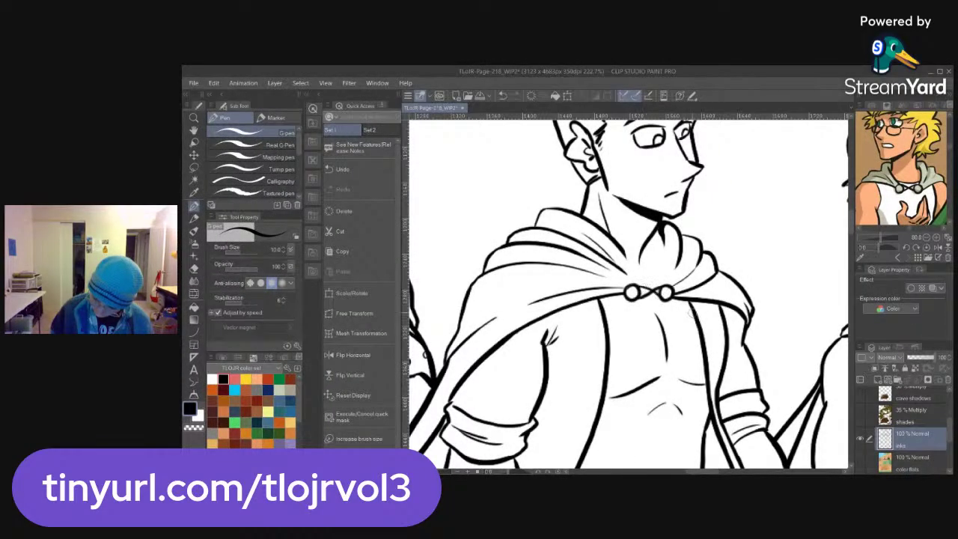
{"action": "left_click_drag", "start_coordinate": [659, 225], "coordinate": [661, 286]}
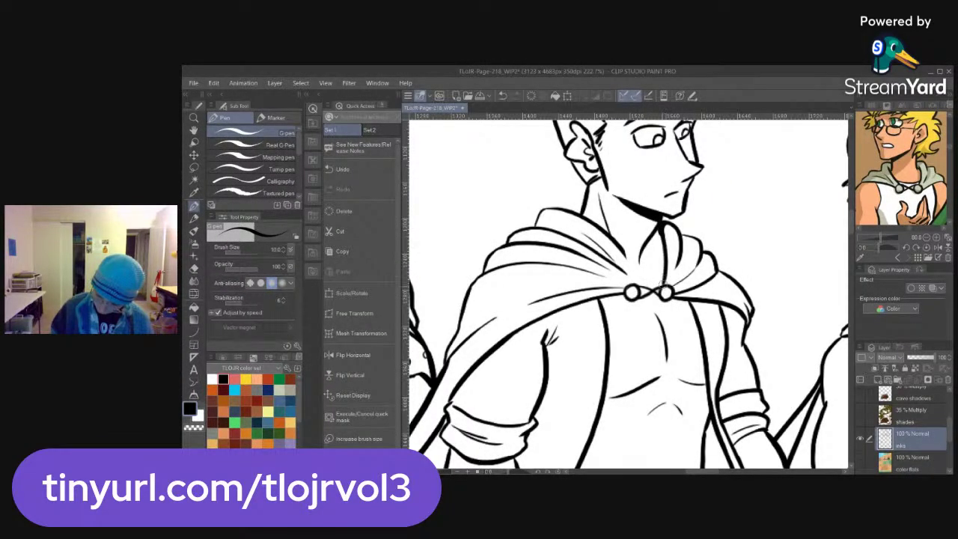
{"action": "left_click_drag", "start_coordinate": [603, 232], "coordinate": [634, 285]}
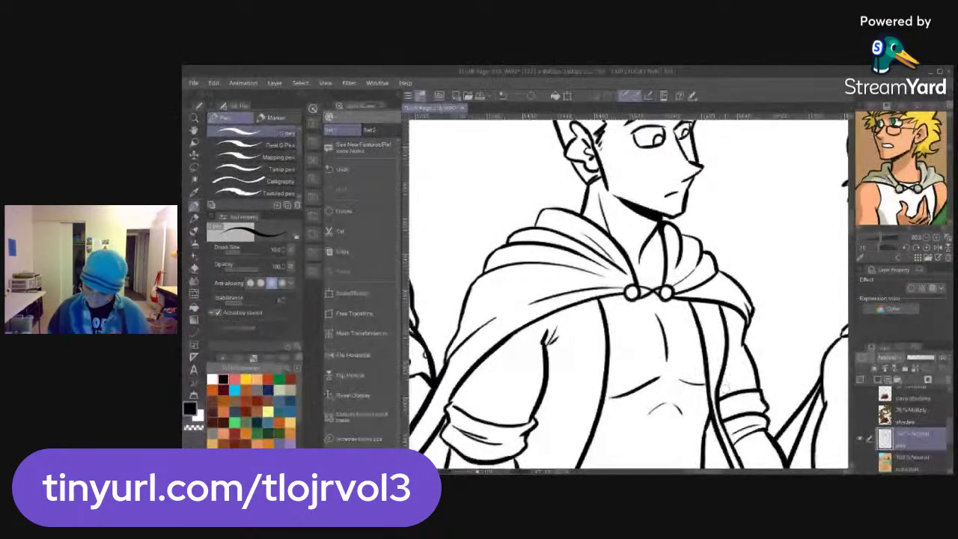
Erase the old clasp and the line ends around it from the archer hero's cape
{"action": "left_click_drag", "start_coordinate": [535, 351], "coordinate": [729, 353]}
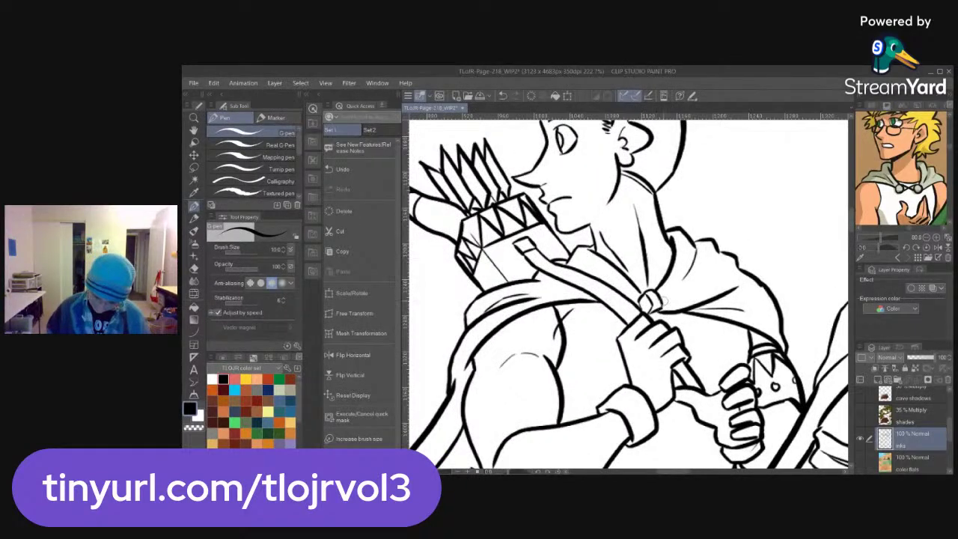
{"action": "key", "text": "e"}
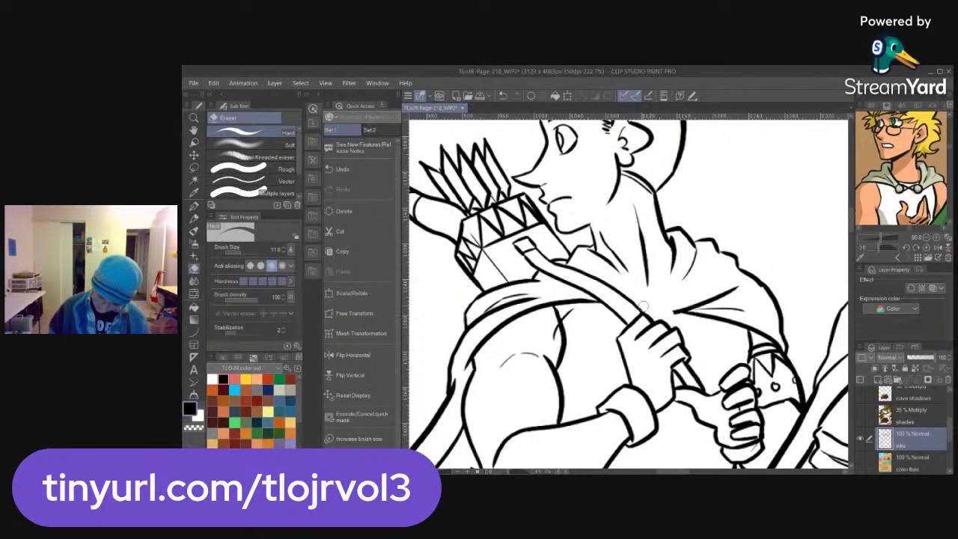
{"action": "key", "text": "p"}
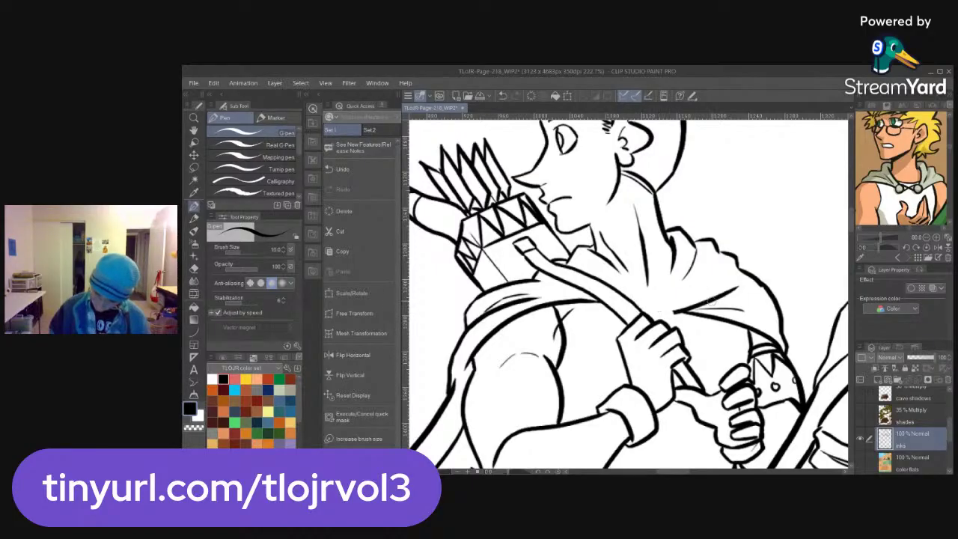
Redraw the archer's cape and hood edges in black and ink a round clasp with a cord below his neck
{"action": "left_click_drag", "start_coordinate": [612, 311], "coordinate": [516, 314]}
{"action": "left_click_drag", "start_coordinate": [611, 308], "coordinate": [582, 299]}
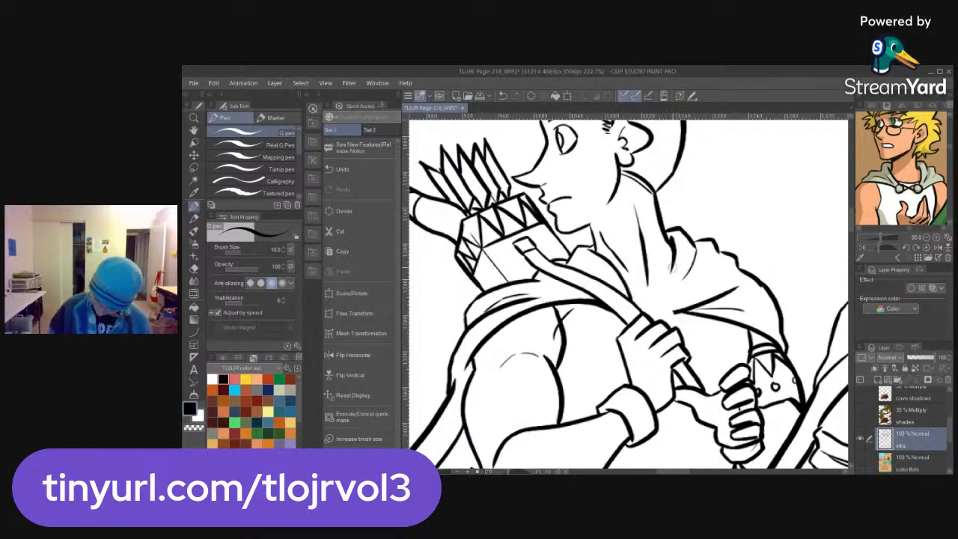
{"action": "left_click_drag", "start_coordinate": [673, 254], "coordinate": [667, 314]}
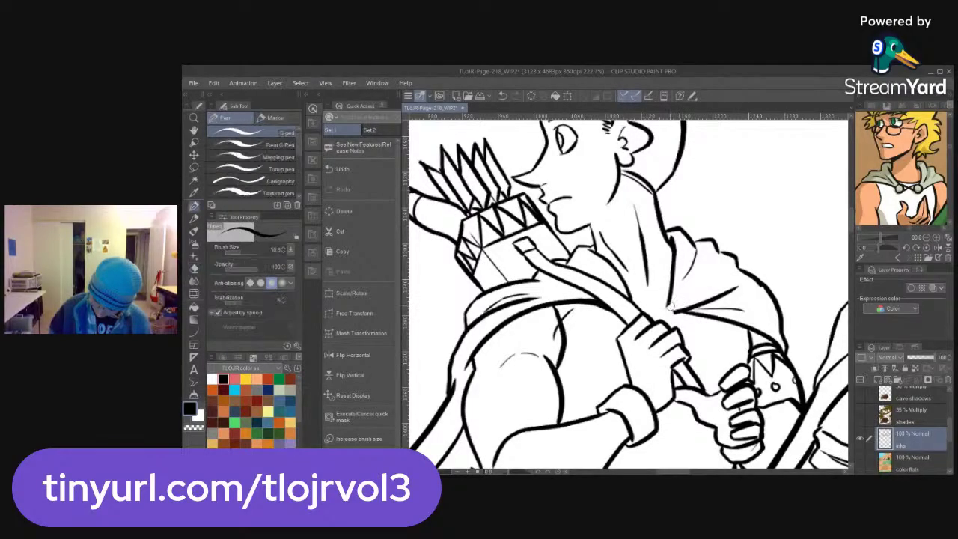
{"action": "mouse_move", "coordinate": [661, 308]}
{"action": "left_mouse_down"}
{"action": "mouse_move", "coordinate": [671, 305]}
{"action": "mouse_move", "coordinate": [633, 323]}
{"action": "mouse_move", "coordinate": [656, 300]}
{"action": "left_mouse_up"}
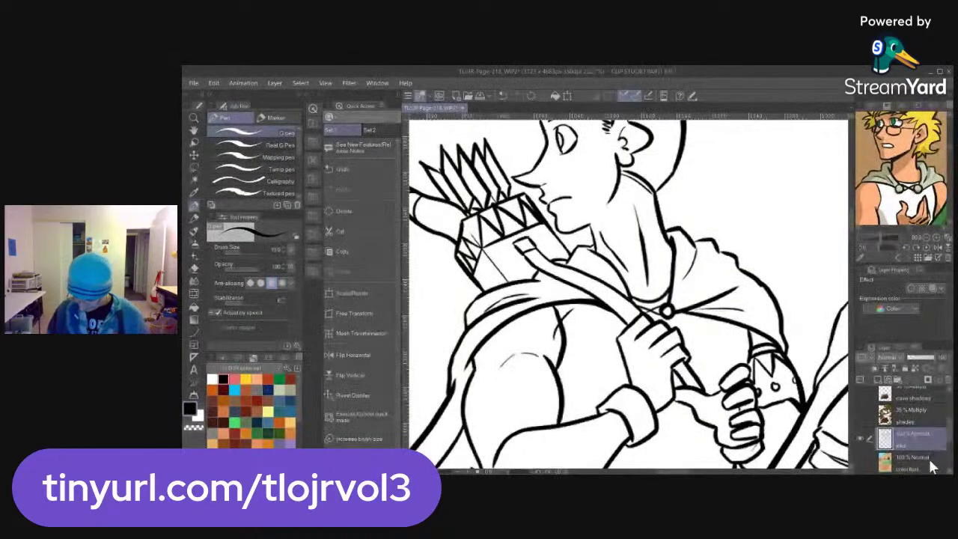
Show the color flats layer, repair the skin and shirt colors around the archer's neckline, and paint his round clasp gray
{"action": "left_click", "coordinate": [859, 461]}
{"action": "left_click", "coordinate": [915, 463]}
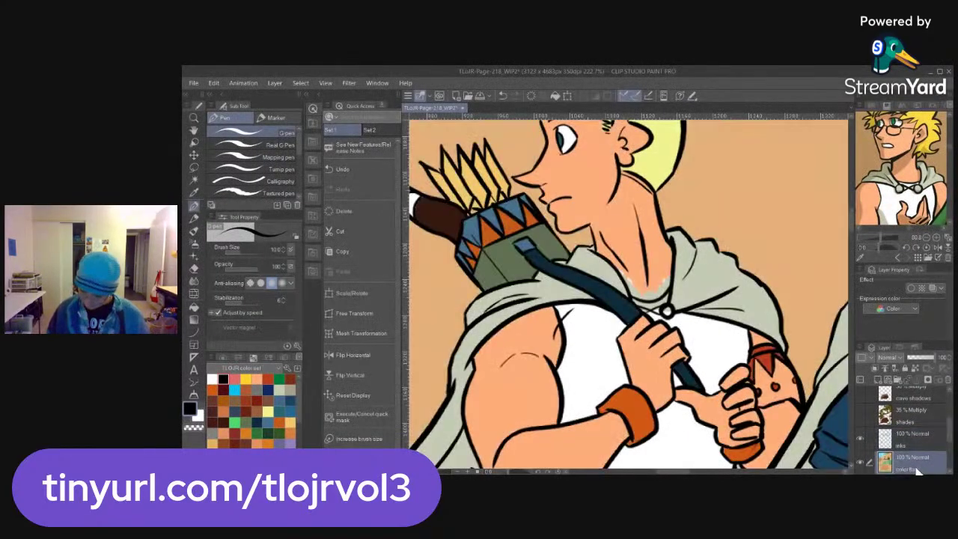
{"action": "left_click", "coordinate": [660, 254], "text": "alt"}
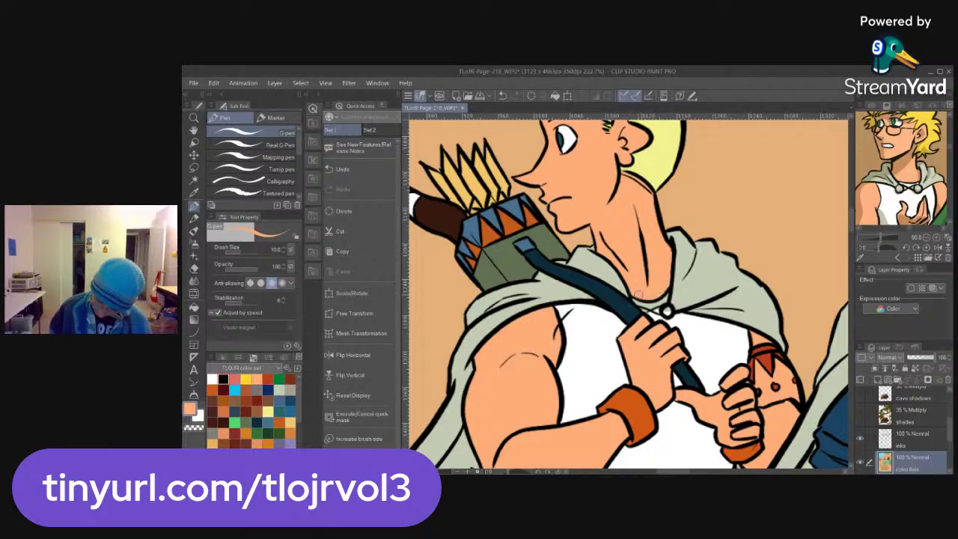
{"action": "key", "text": "e"}
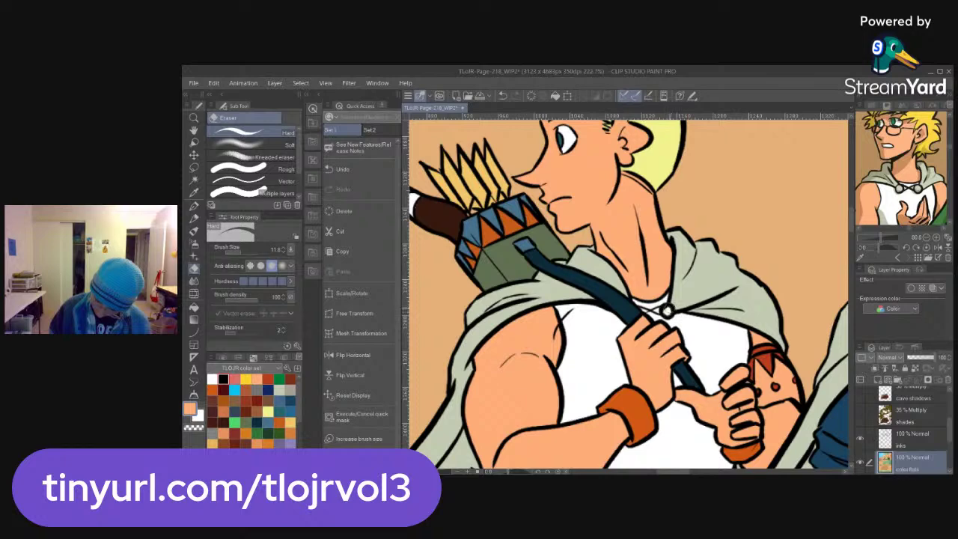
{"action": "key", "text": "p"}
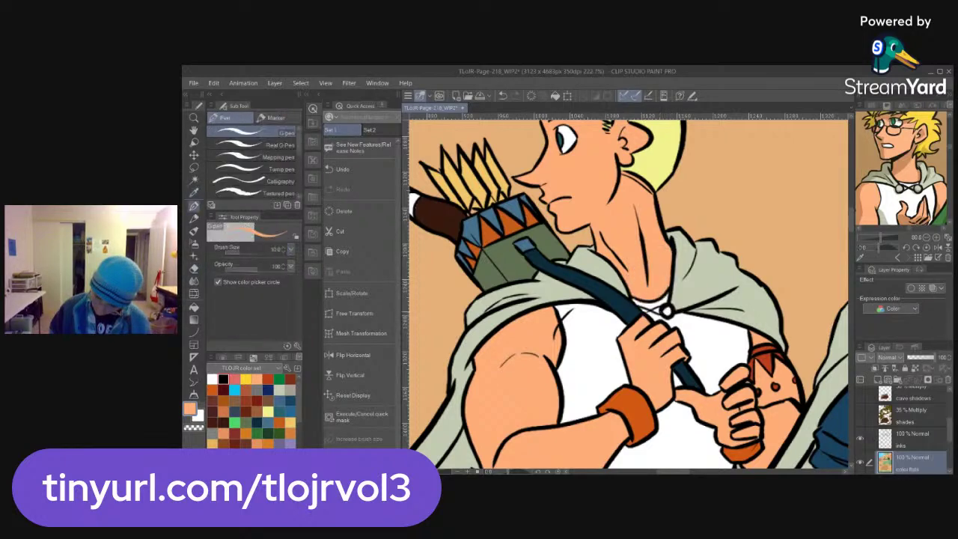
{"action": "left_click", "coordinate": [288, 389]}
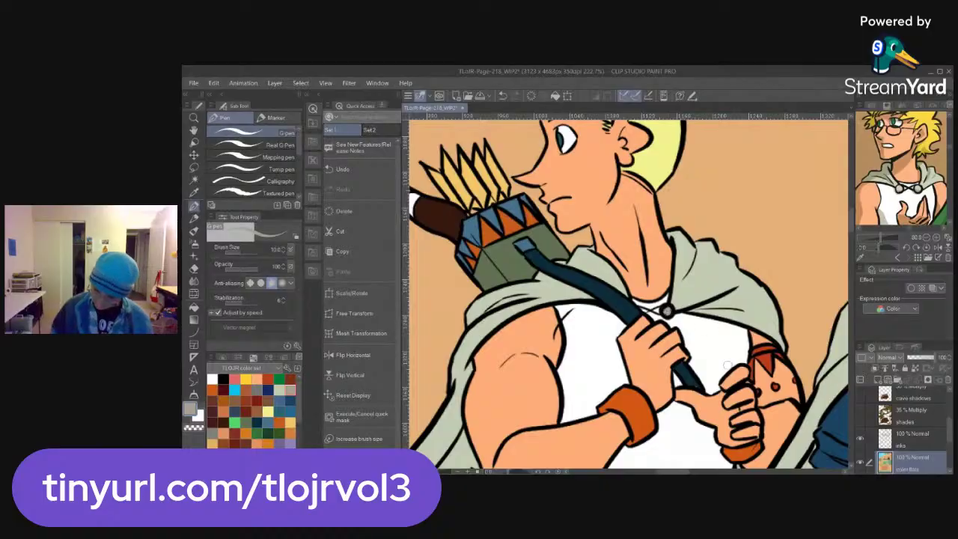
Paint the red-haired hero's two clasps gray and fill the area around their cord with his sampled skin color
{"action": "left_click_drag", "start_coordinate": [659, 471], "coordinate": [688, 471]}
{"action": "left_click_drag", "start_coordinate": [618, 317], "coordinate": [654, 321]}
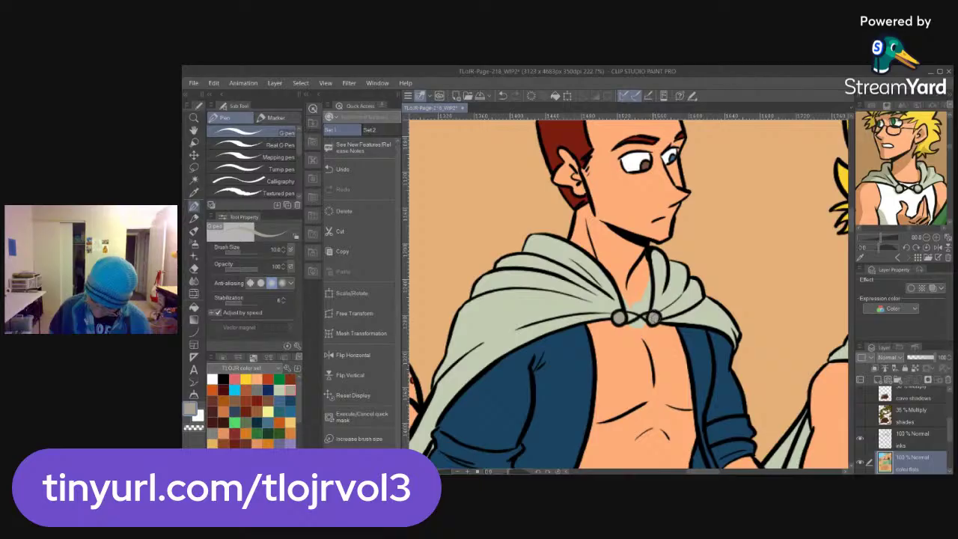
{"action": "left_click", "coordinate": [664, 337], "text": "alt"}
{"action": "left_click_drag", "start_coordinate": [627, 298], "coordinate": [632, 331]}
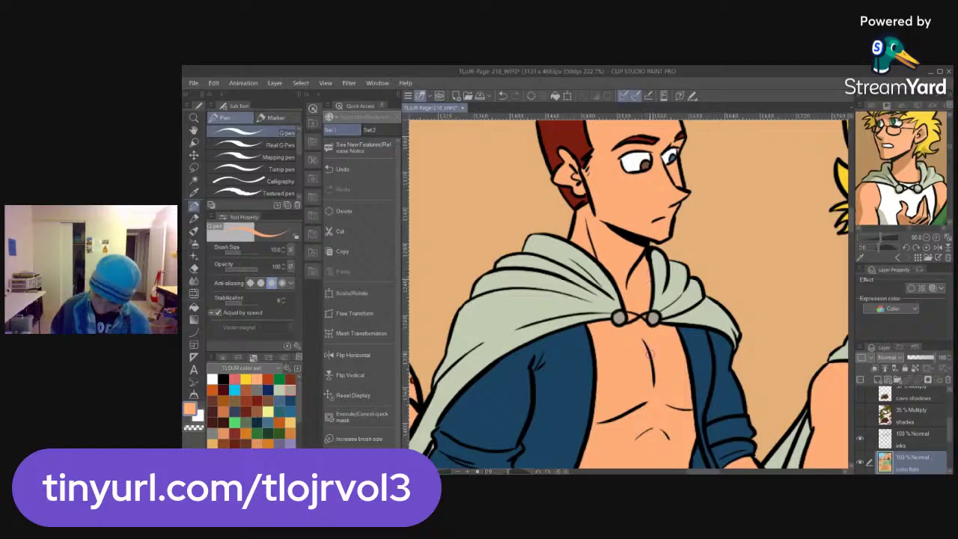
Display the shades layer with the inks but without color flats, and sample the dark brown shadow color with the white layer temporarily hidden
{"action": "left_click_drag", "start_coordinate": [766, 411], "coordinate": [707, 386]}
{"action": "left_click_drag", "start_coordinate": [770, 388], "coordinate": [674, 321]}
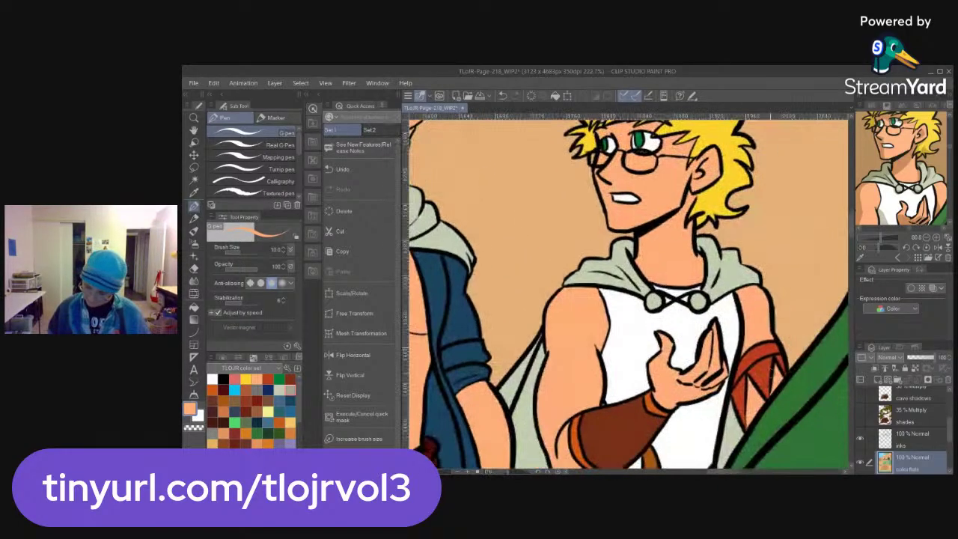
{"action": "left_click", "coordinate": [909, 413]}
{"action": "left_click", "coordinate": [860, 414]}
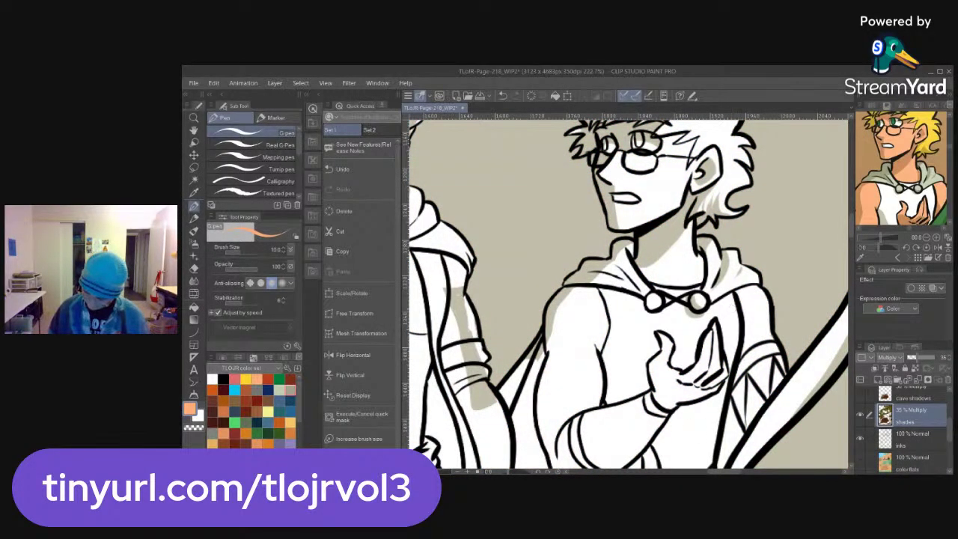
{"action": "scroll", "coordinate": [897, 426], "scroll_direction": "down", "scroll_amount": 3}
{"action": "left_click", "coordinate": [860, 464]}
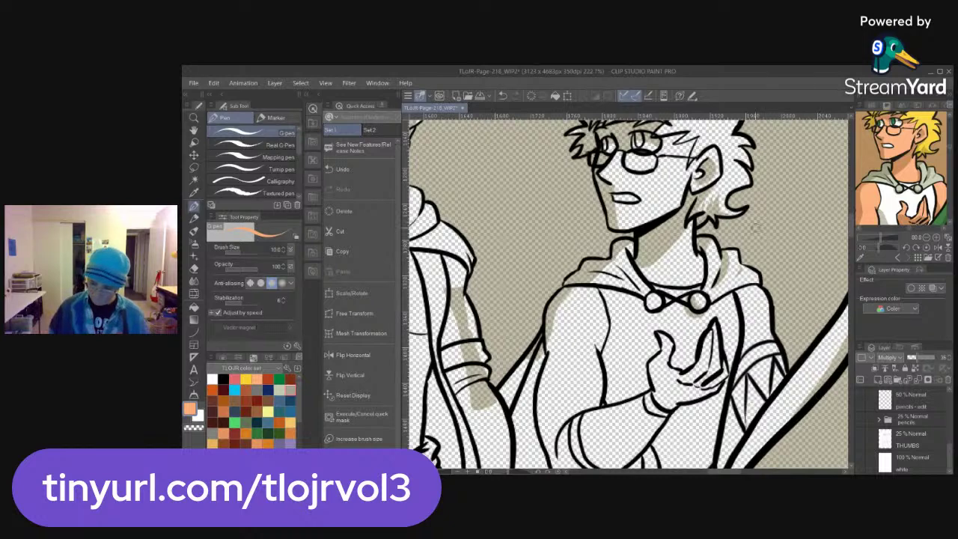
{"action": "key", "text": "i"}
{"action": "left_click", "coordinate": [761, 234]}
{"action": "left_click", "coordinate": [861, 464]}
{"action": "scroll", "coordinate": [909, 438], "scroll_direction": "up", "scroll_amount": 5}
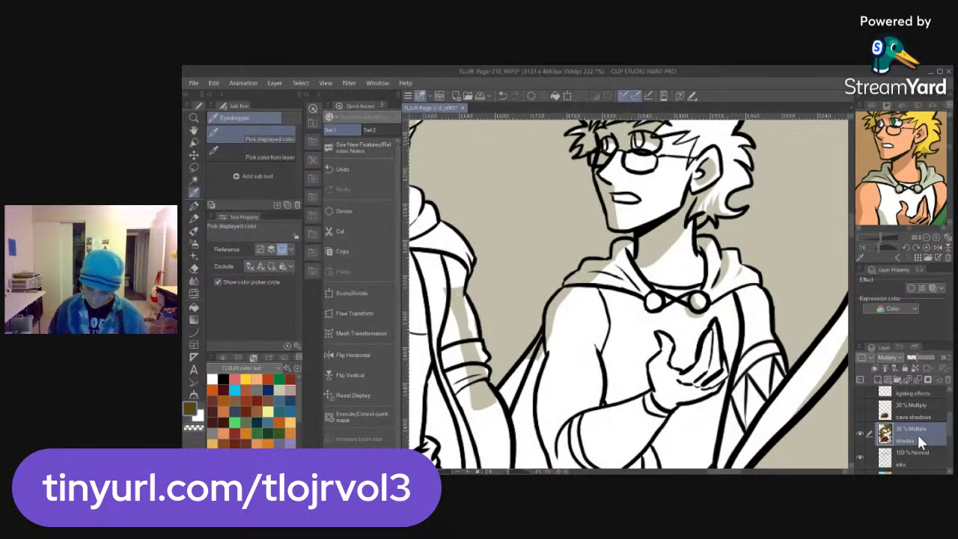
Draw shadows with the G-pen on the archer's hood fold and down the outer side of his shoulder
{"action": "left_click_drag", "start_coordinate": [723, 281], "coordinate": [723, 311]}
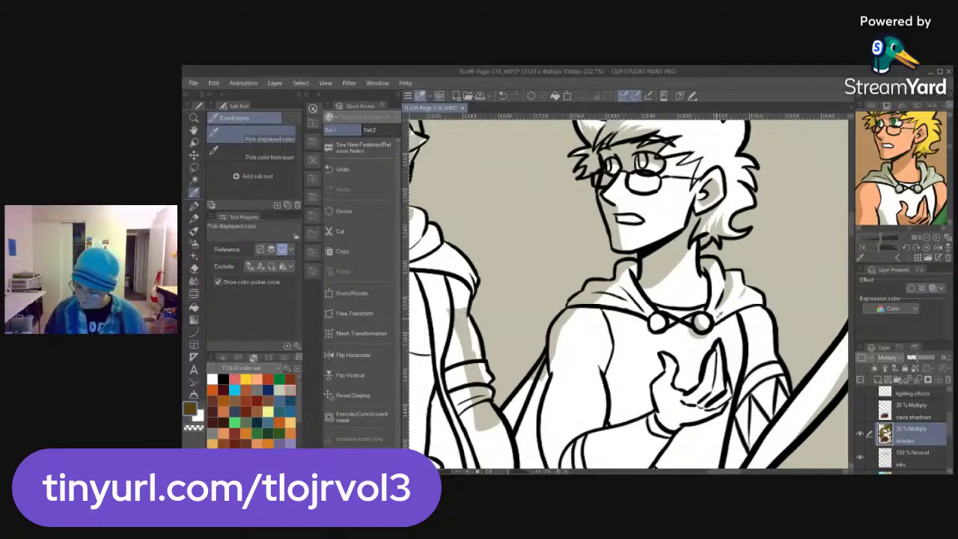
{"action": "key", "text": "p"}
{"action": "mouse_move", "coordinate": [633, 265]}
{"action": "left_mouse_down"}
{"action": "mouse_move", "coordinate": [639, 288]}
{"action": "mouse_move", "coordinate": [619, 282]}
{"action": "mouse_move", "coordinate": [638, 293]}
{"action": "mouse_move", "coordinate": [606, 291]}
{"action": "mouse_move", "coordinate": [621, 291]}
{"action": "left_mouse_up"}
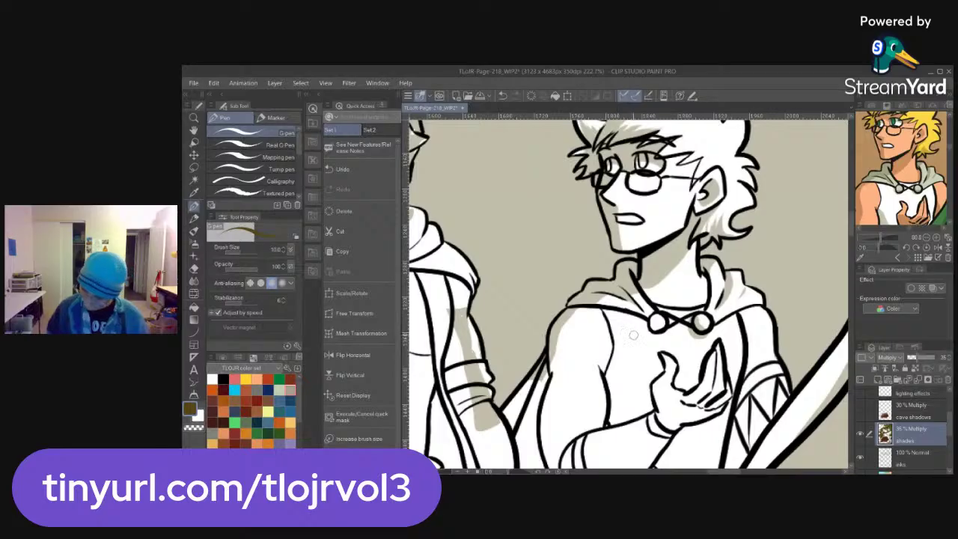
{"action": "mouse_move", "coordinate": [585, 307]}
{"action": "left_mouse_down"}
{"action": "mouse_move", "coordinate": [561, 336]}
{"action": "mouse_move", "coordinate": [565, 368]}
{"action": "left_mouse_up"}
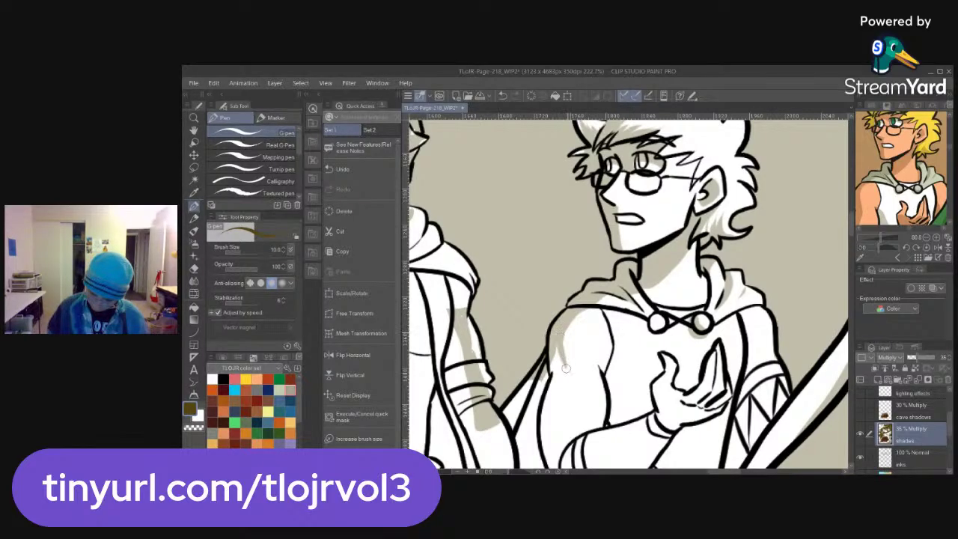
Outline the shadow shapes along the archer's raised arm and bracer, and shade the palm and fingers of his hand
{"action": "left_click_drag", "start_coordinate": [897, 208], "coordinate": [924, 166]}
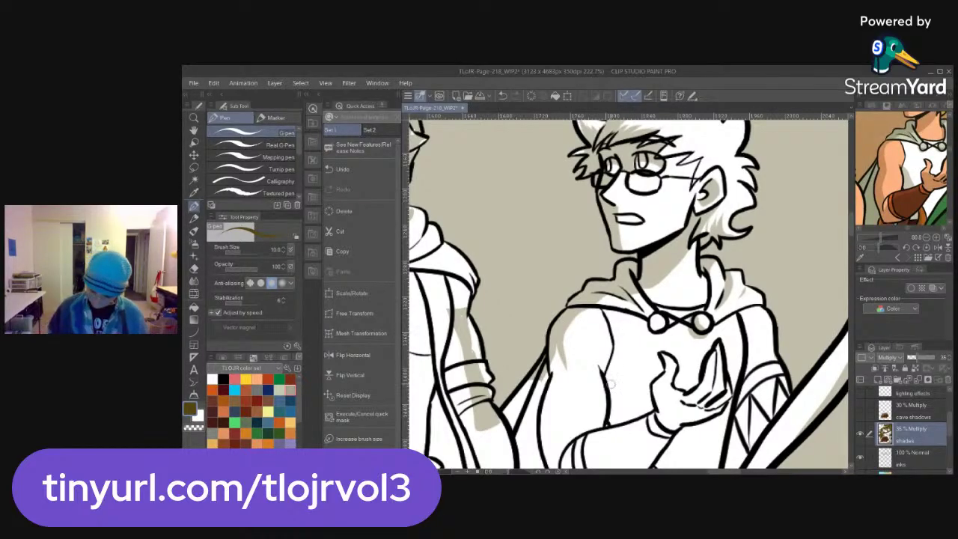
{"action": "scroll", "coordinate": [599, 374], "scroll_direction": "down", "scroll_amount": 2}
{"action": "mouse_move", "coordinate": [573, 276]}
{"action": "left_mouse_down"}
{"action": "mouse_move", "coordinate": [566, 408]}
{"action": "mouse_move", "coordinate": [598, 367]}
{"action": "mouse_move", "coordinate": [657, 347]}
{"action": "left_mouse_up"}
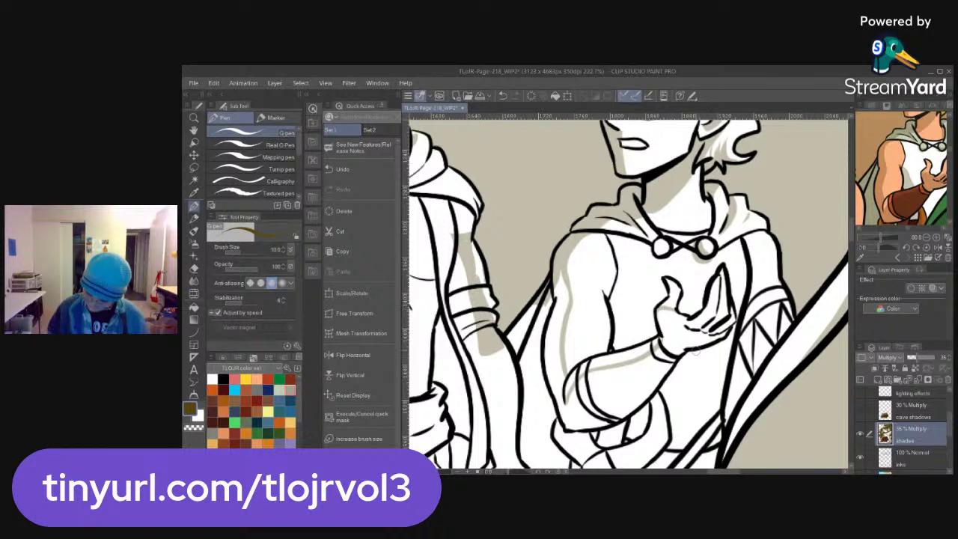
{"action": "left_click_drag", "start_coordinate": [905, 205], "coordinate": [886, 203]}
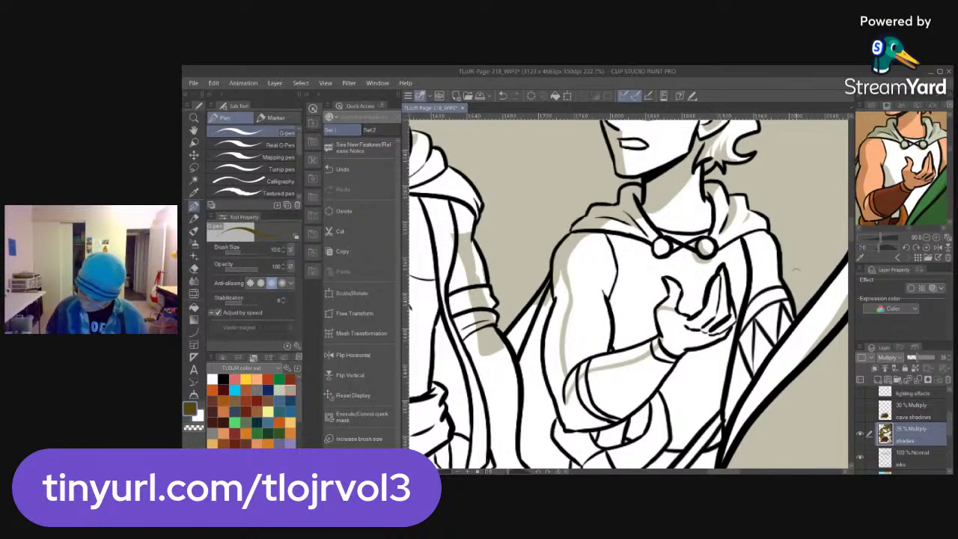
{"action": "mouse_move", "coordinate": [694, 326]}
{"action": "left_mouse_down"}
{"action": "mouse_move", "coordinate": [712, 316]}
{"action": "mouse_move", "coordinate": [697, 329]}
{"action": "left_mouse_up"}
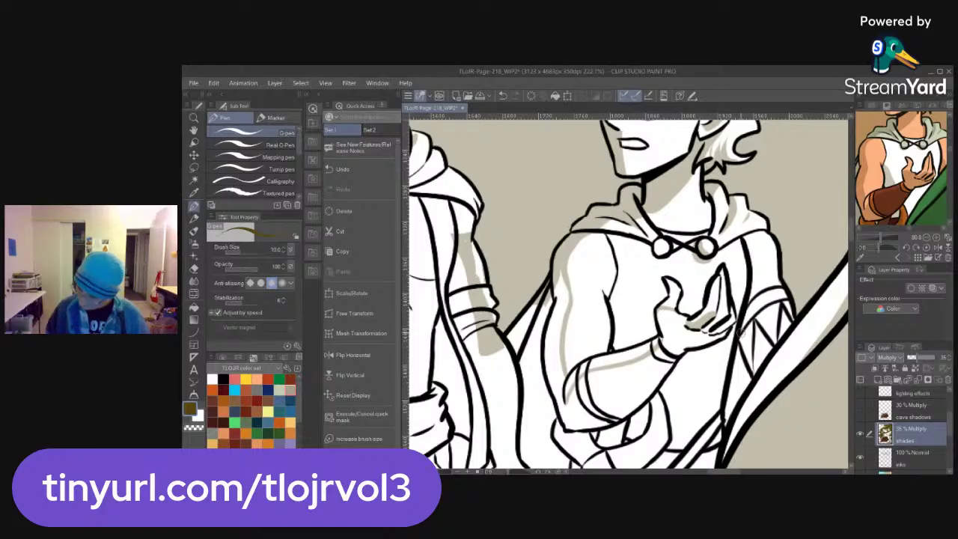
{"action": "mouse_move", "coordinate": [711, 318]}
{"action": "left_mouse_down"}
{"action": "mouse_move", "coordinate": [735, 323]}
{"action": "mouse_move", "coordinate": [716, 334]}
{"action": "mouse_move", "coordinate": [709, 323]}
{"action": "mouse_move", "coordinate": [722, 317]}
{"action": "left_mouse_up"}
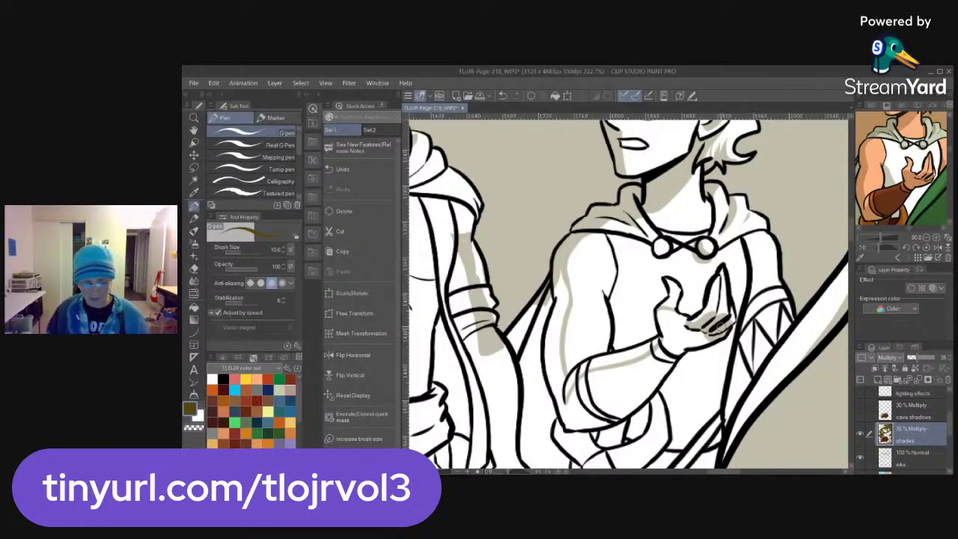
Fill the outlined shadow areas on the archer's hand, bracer and outer arm using the fill that refers to other layers
{"action": "key", "text": "g"}
{"action": "key", "text": "g"}
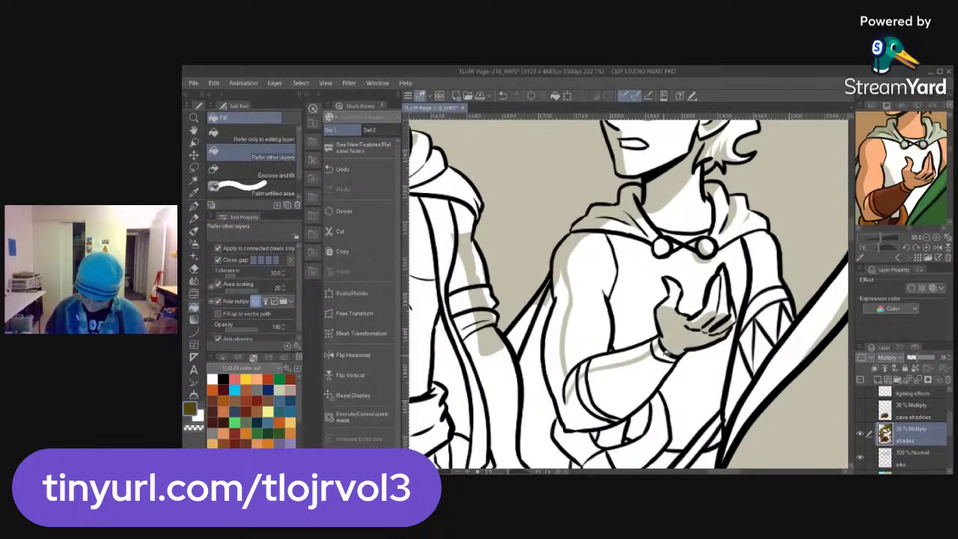
{"action": "left_click", "coordinate": [603, 414]}
{"action": "left_click", "coordinate": [594, 407]}
{"action": "left_click", "coordinate": [576, 404]}
{"action": "left_click", "coordinate": [559, 372]}
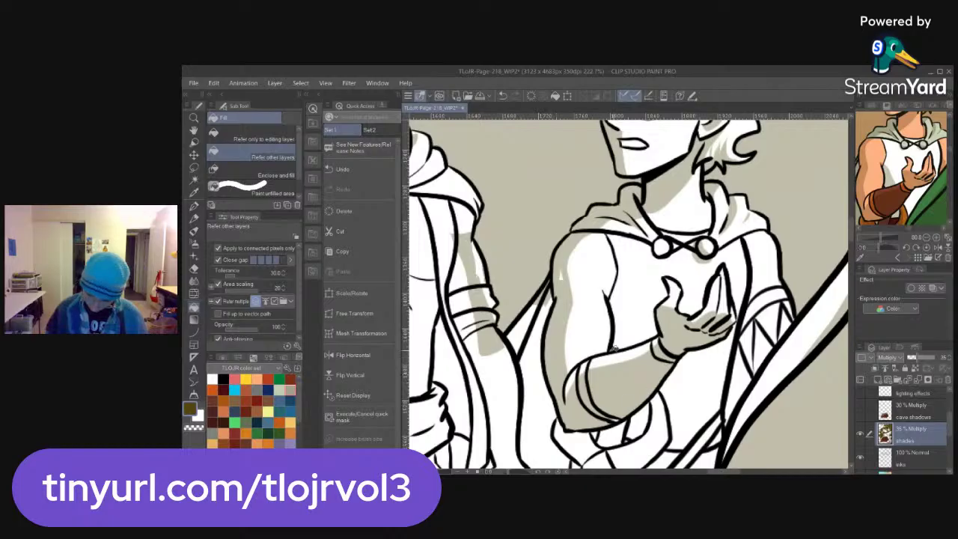
Touch up the archer's arm shadow and fill the cape area behind his elbow with the shadow color
{"action": "key", "text": "p"}
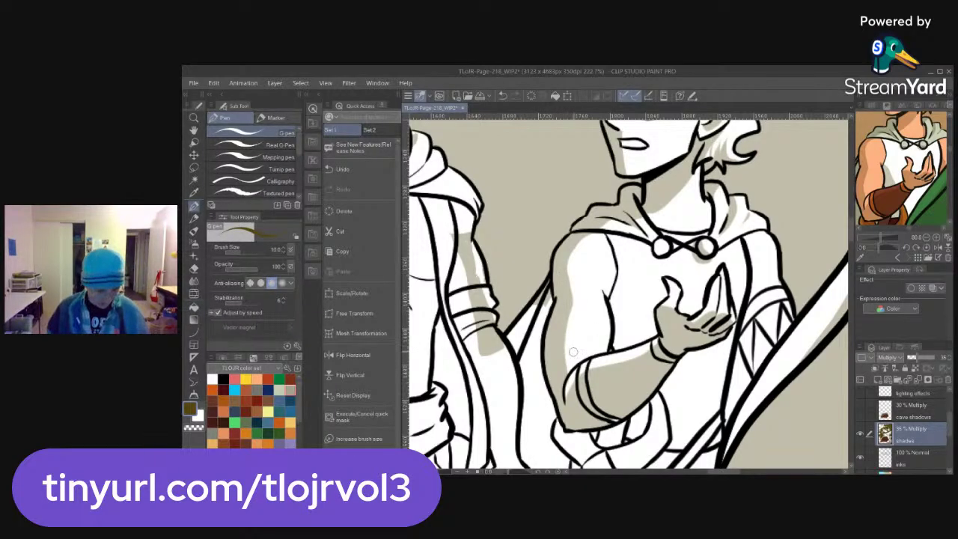
{"action": "key", "text": "g"}
{"action": "key", "text": "g"}
{"action": "left_click", "coordinate": [556, 381]}
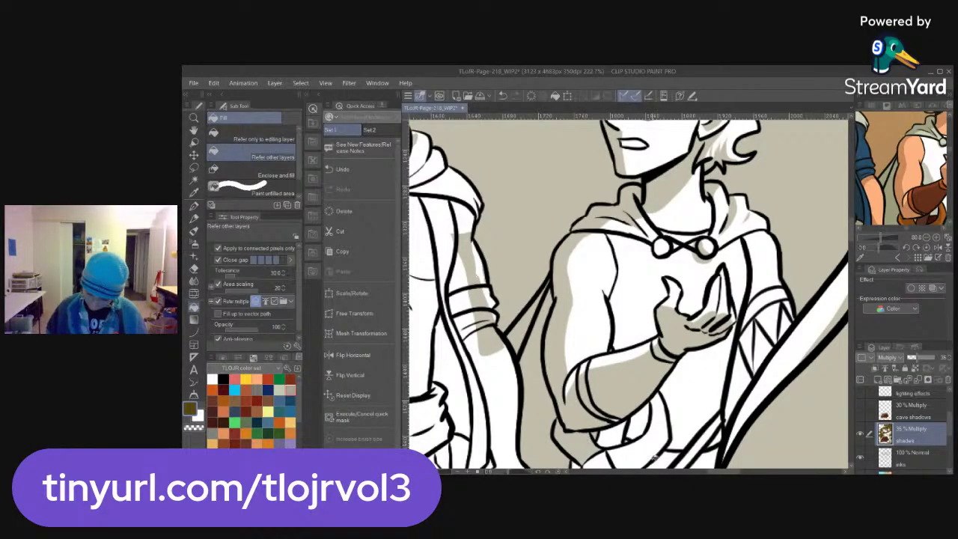
Draw and fill a shadow on the archer's shirt beside the inner edge of his raised arm
{"action": "left_click_drag", "start_coordinate": [927, 206], "coordinate": [898, 218]}
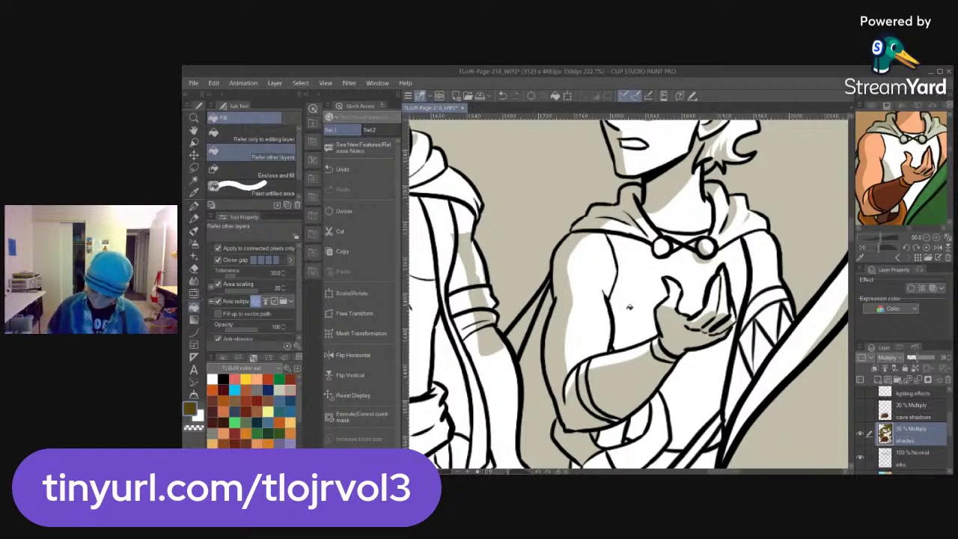
{"action": "key", "text": "p"}
{"action": "left_click_drag", "start_coordinate": [605, 292], "coordinate": [634, 350]}
{"action": "mouse_move", "coordinate": [610, 307]}
{"action": "left_mouse_down"}
{"action": "mouse_move", "coordinate": [628, 344]}
{"action": "mouse_move", "coordinate": [618, 351]}
{"action": "left_mouse_up"}
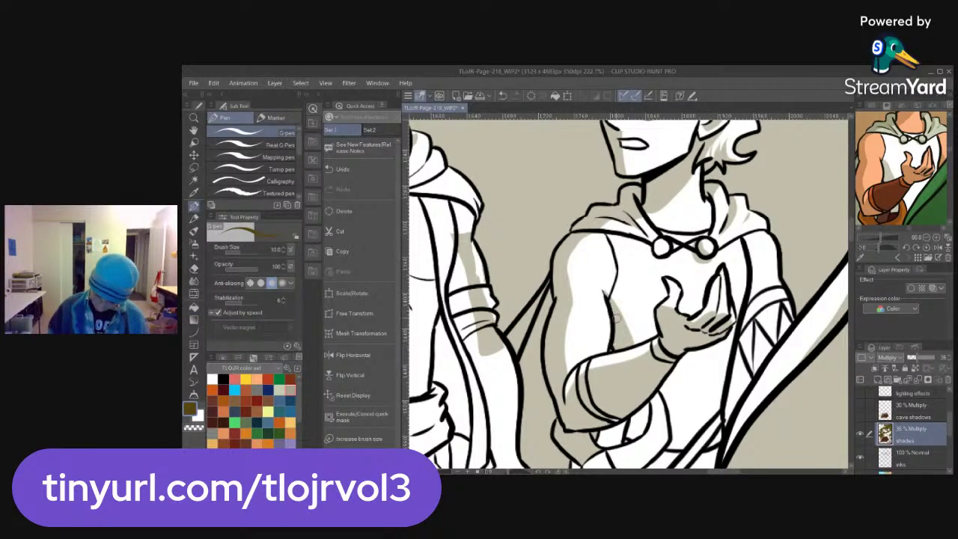
{"action": "key", "text": "g"}
{"action": "key", "text": "g"}
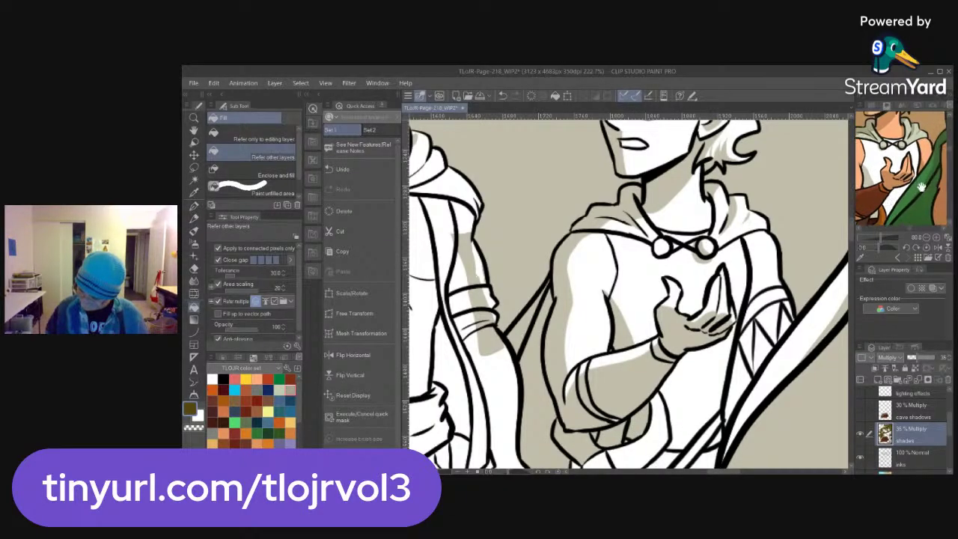
Check the areas against the color flats and draw shadows on the archer's far arm and the cape lining beside it
{"action": "left_click", "coordinate": [752, 355]}
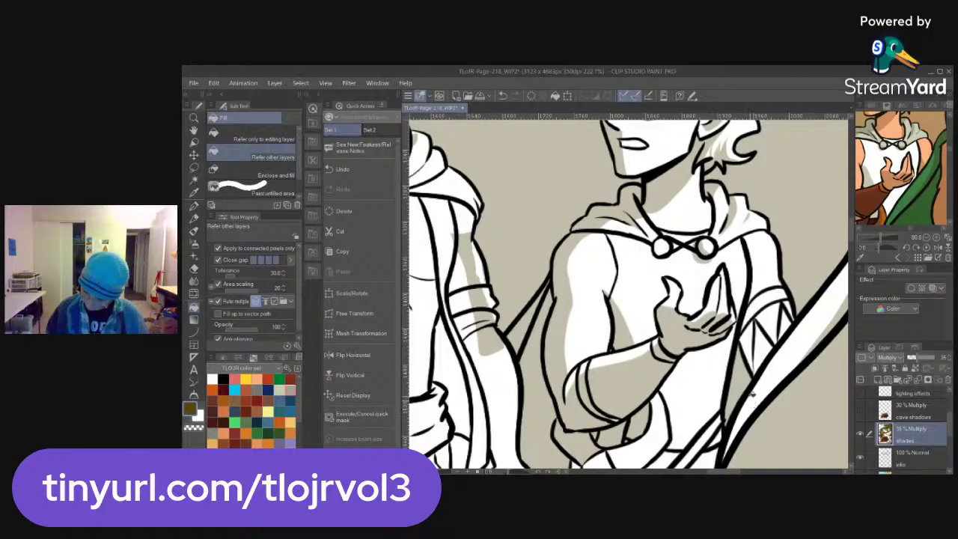
{"action": "scroll", "coordinate": [859, 441], "scroll_direction": "down", "scroll_amount": 2}
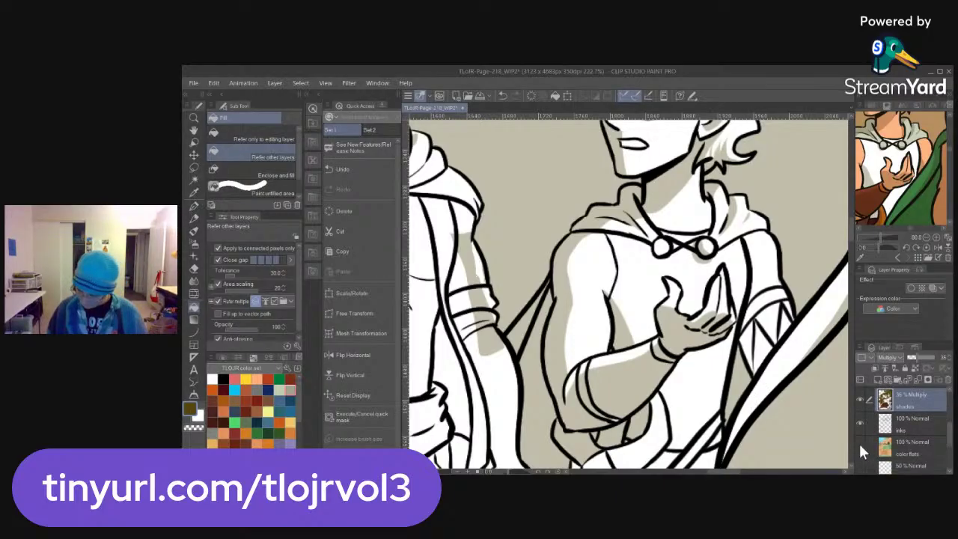
{"action": "left_click", "coordinate": [858, 442]}
{"action": "left_click", "coordinate": [858, 443]}
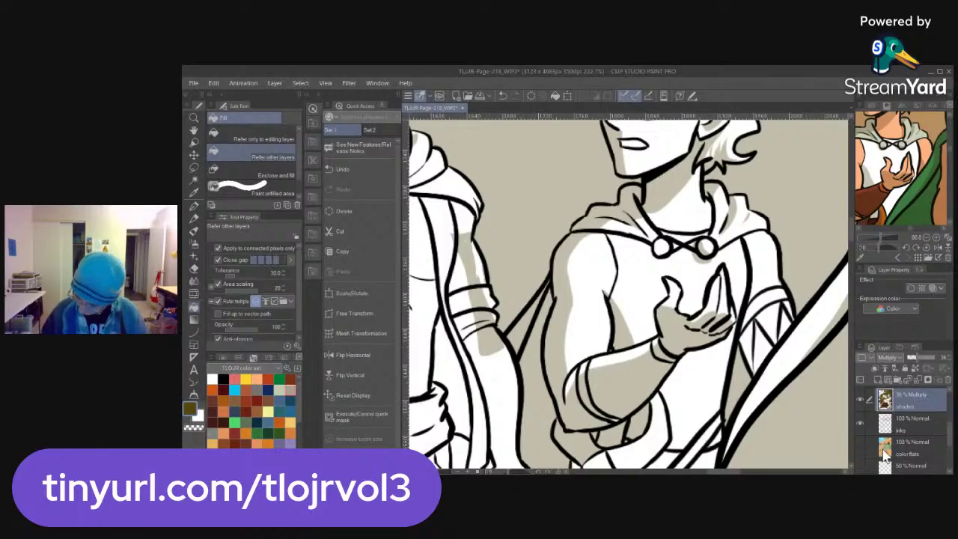
{"action": "key", "text": "p"}
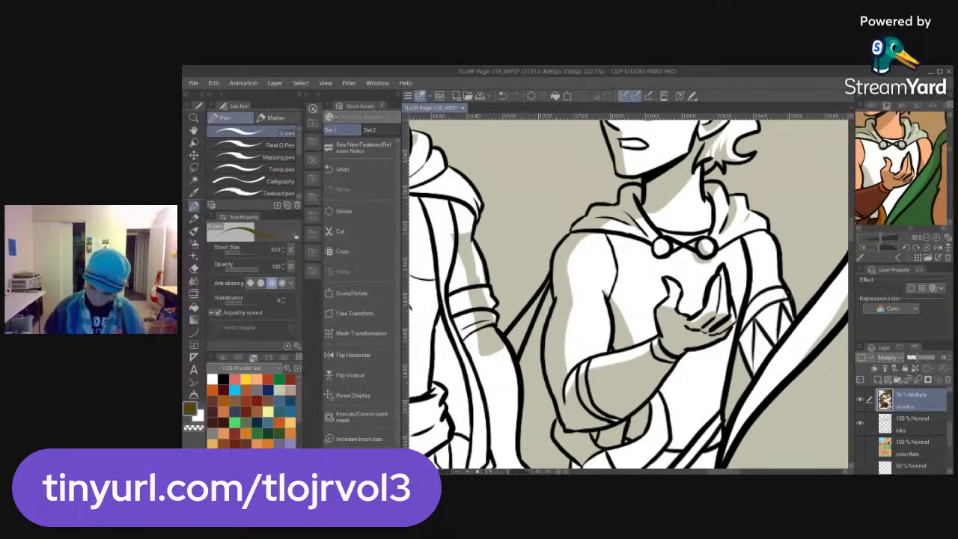
{"action": "left_click_drag", "start_coordinate": [748, 264], "coordinate": [771, 351]}
{"action": "mouse_move", "coordinate": [756, 289]}
{"action": "left_mouse_down"}
{"action": "mouse_move", "coordinate": [746, 348]}
{"action": "mouse_move", "coordinate": [755, 321]}
{"action": "mouse_move", "coordinate": [764, 348]}
{"action": "mouse_move", "coordinate": [751, 374]}
{"action": "mouse_move", "coordinate": [753, 354]}
{"action": "left_mouse_up"}
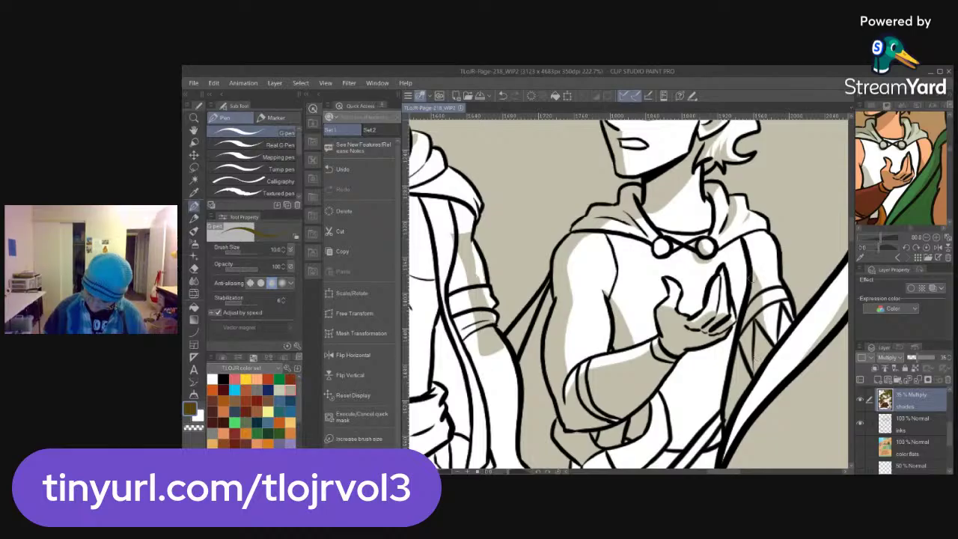
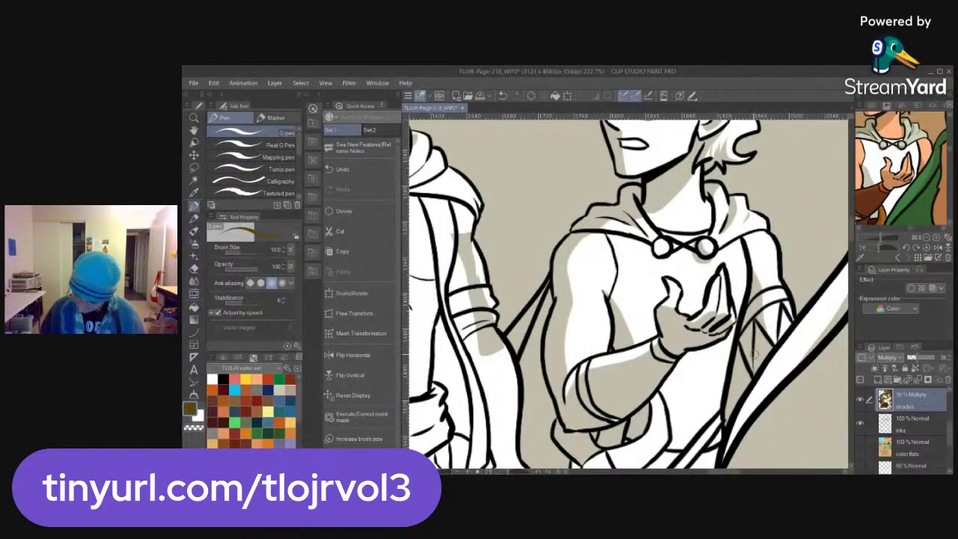
Erase the excess shading from the archer's belt and along the edge of his clothing beside the cape
{"action": "scroll", "coordinate": [906, 208], "scroll_direction": "up", "scroll_amount": 3}
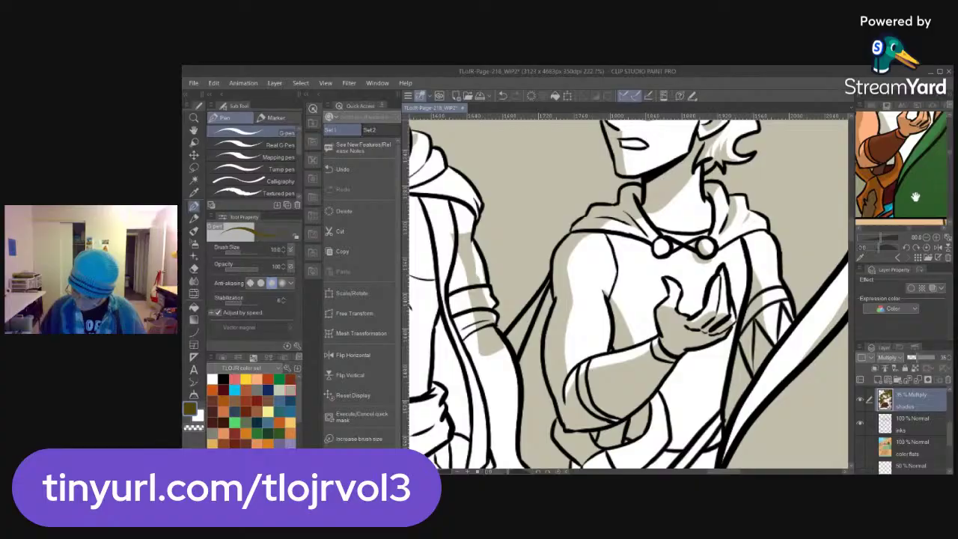
{"action": "mouse_move", "coordinate": [893, 196]}
{"action": "left_mouse_down"}
{"action": "mouse_move", "coordinate": [906, 201]}
{"action": "mouse_move", "coordinate": [911, 190]}
{"action": "left_mouse_up"}
{"action": "left_click_drag", "start_coordinate": [684, 421], "coordinate": [674, 326]}
{"action": "key", "text": "e"}
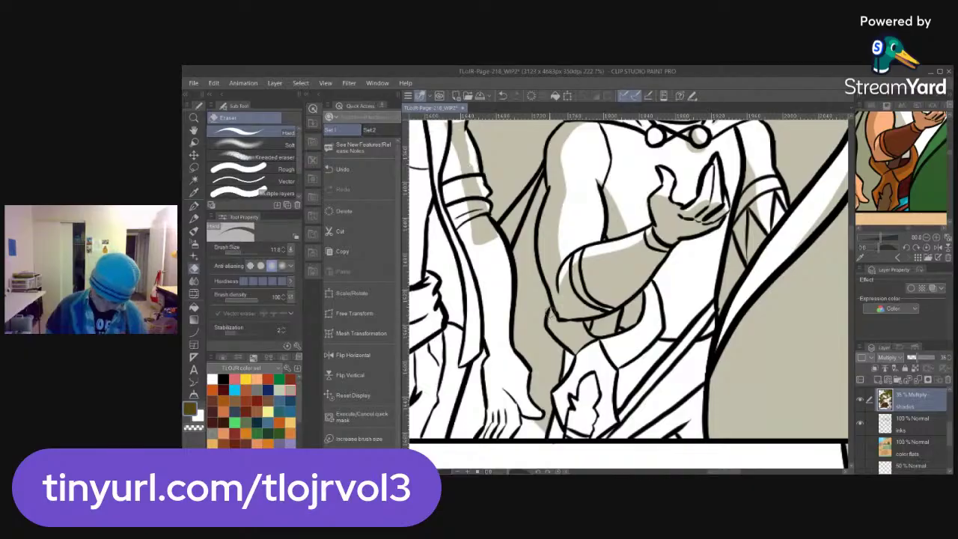
{"action": "left_click_drag", "start_coordinate": [552, 329], "coordinate": [601, 374]}
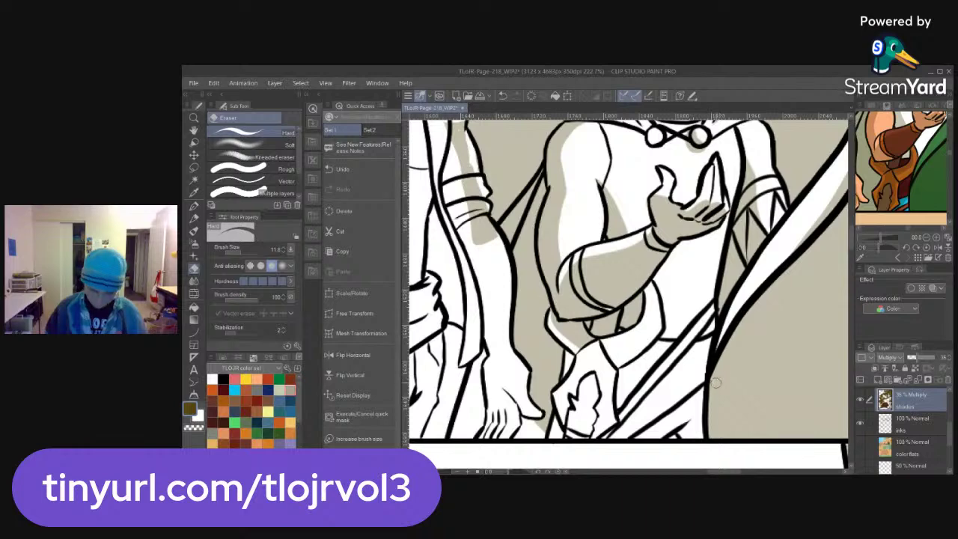
{"action": "mouse_move", "coordinate": [710, 384]}
{"action": "left_mouse_down"}
{"action": "mouse_move", "coordinate": [688, 406]}
{"action": "mouse_move", "coordinate": [697, 399]}
{"action": "left_mouse_up"}
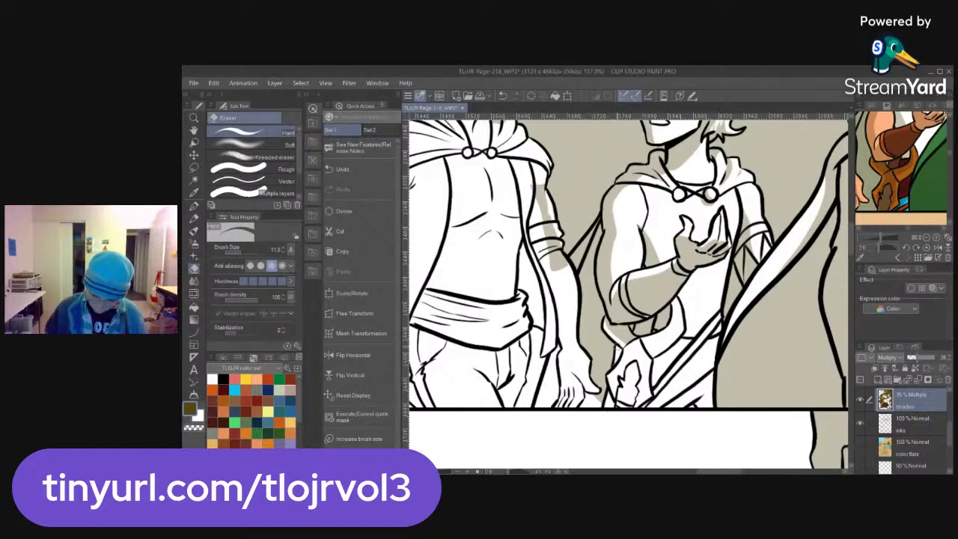
Fill the shadow gaps around the bare-chested hero's lowered arm and hand, and erase the old misplaced shading from that arm
{"action": "key", "text": "p"}
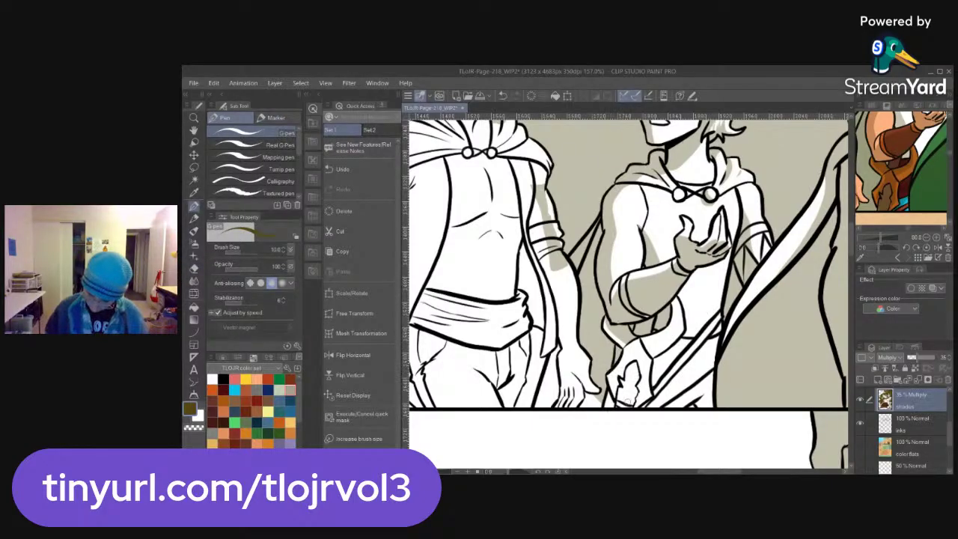
{"action": "key", "text": "g"}
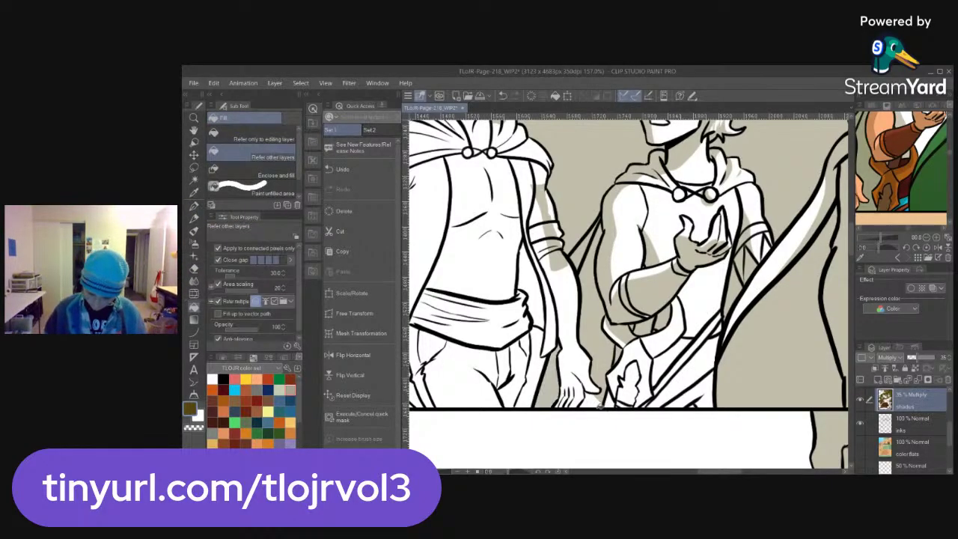
{"action": "left_click", "coordinate": [859, 445]}
{"action": "left_click", "coordinate": [859, 443]}
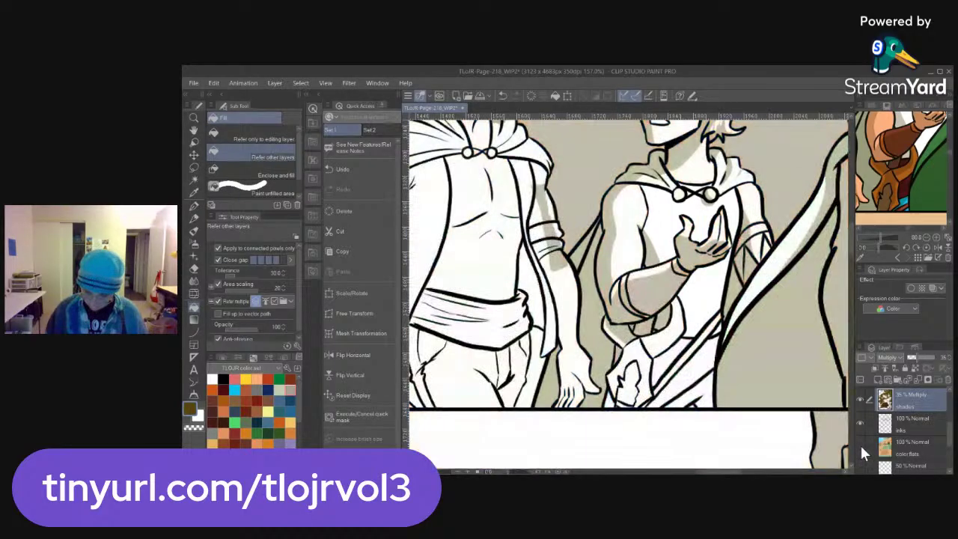
{"action": "mouse_move", "coordinate": [881, 178]}
{"action": "left_mouse_down"}
{"action": "mouse_move", "coordinate": [913, 182]}
{"action": "mouse_move", "coordinate": [878, 179]}
{"action": "left_mouse_up"}
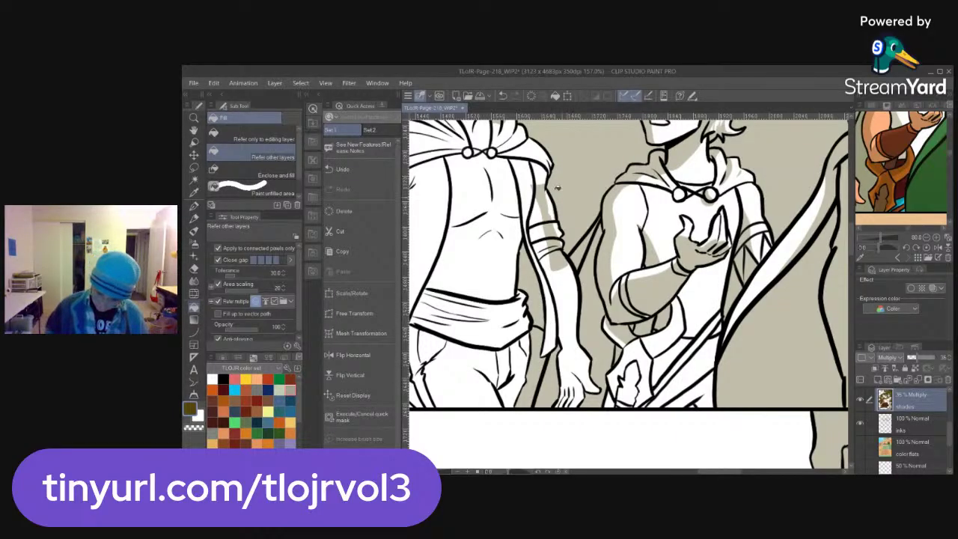
{"action": "key", "text": "e"}
{"action": "mouse_move", "coordinate": [540, 187]}
{"action": "left_mouse_down"}
{"action": "mouse_move", "coordinate": [558, 225]}
{"action": "mouse_move", "coordinate": [571, 267]}
{"action": "mouse_move", "coordinate": [550, 256]}
{"action": "left_mouse_up"}
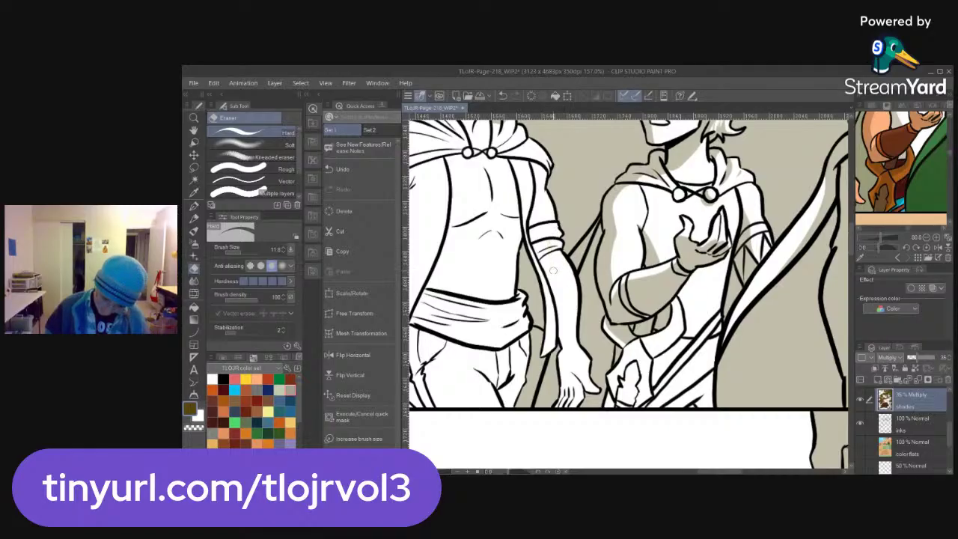
Draw and fill the shadows on the archer's belt and the torn pouch hanging below his elbow
{"action": "key", "text": "p"}
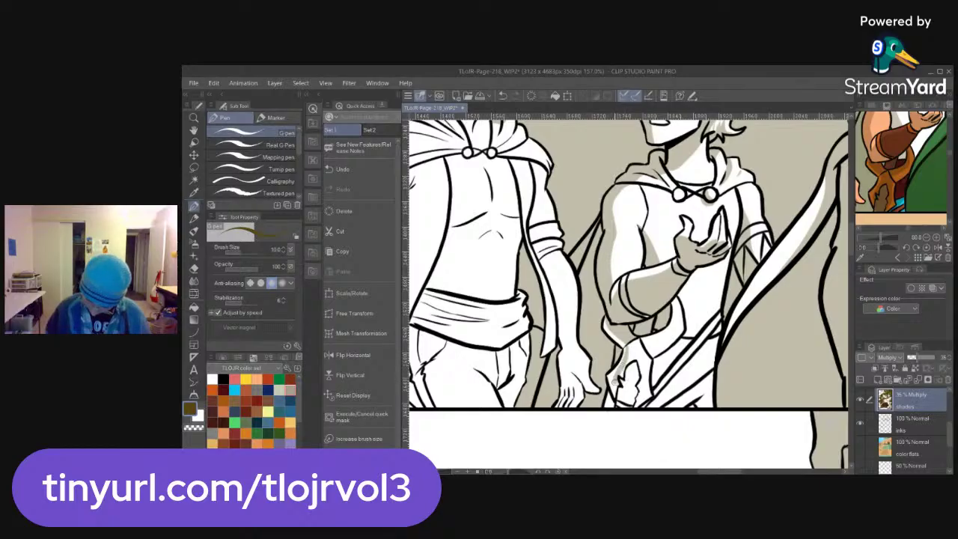
{"action": "mouse_move", "coordinate": [634, 340]}
{"action": "left_mouse_down"}
{"action": "mouse_move", "coordinate": [643, 365]}
{"action": "mouse_move", "coordinate": [639, 346]}
{"action": "mouse_move", "coordinate": [645, 371]}
{"action": "mouse_move", "coordinate": [655, 371]}
{"action": "mouse_move", "coordinate": [635, 402]}
{"action": "mouse_move", "coordinate": [638, 368]}
{"action": "mouse_move", "coordinate": [626, 389]}
{"action": "mouse_move", "coordinate": [622, 375]}
{"action": "mouse_move", "coordinate": [630, 400]}
{"action": "left_mouse_up"}
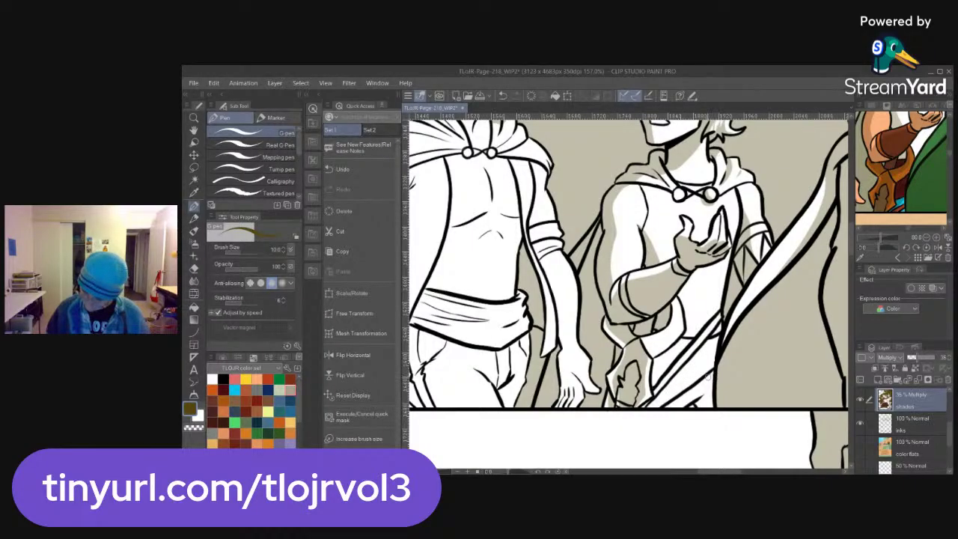
{"action": "key", "text": "g"}
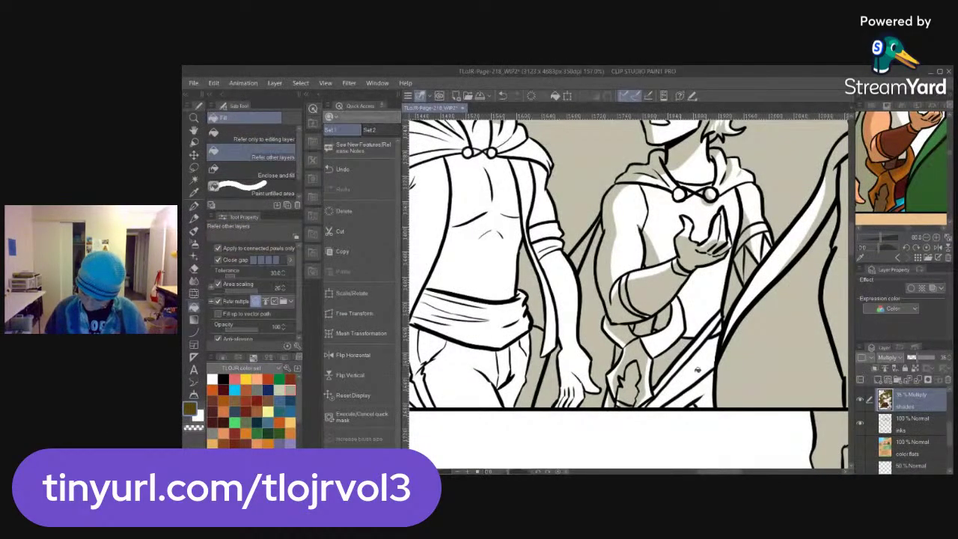
{"action": "key", "text": "p"}
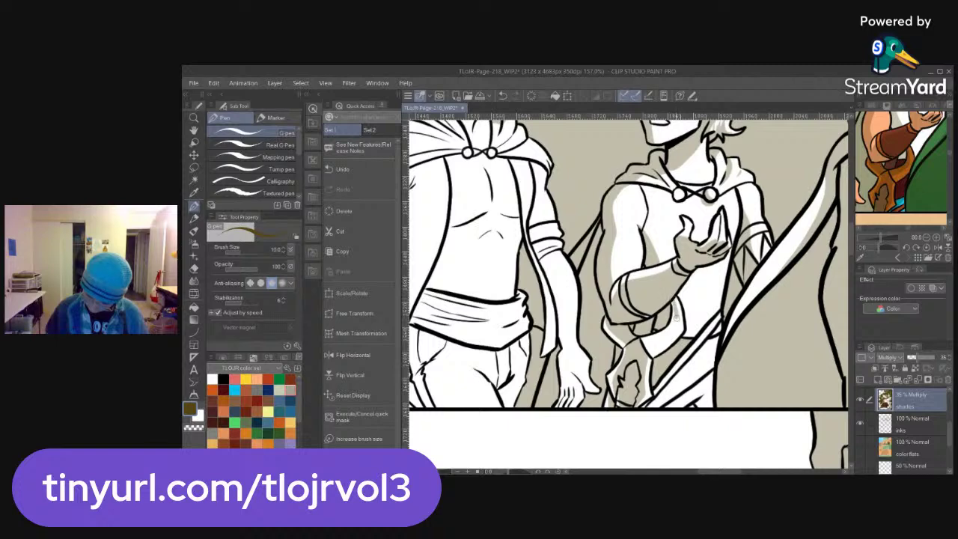
{"action": "key", "text": "g"}
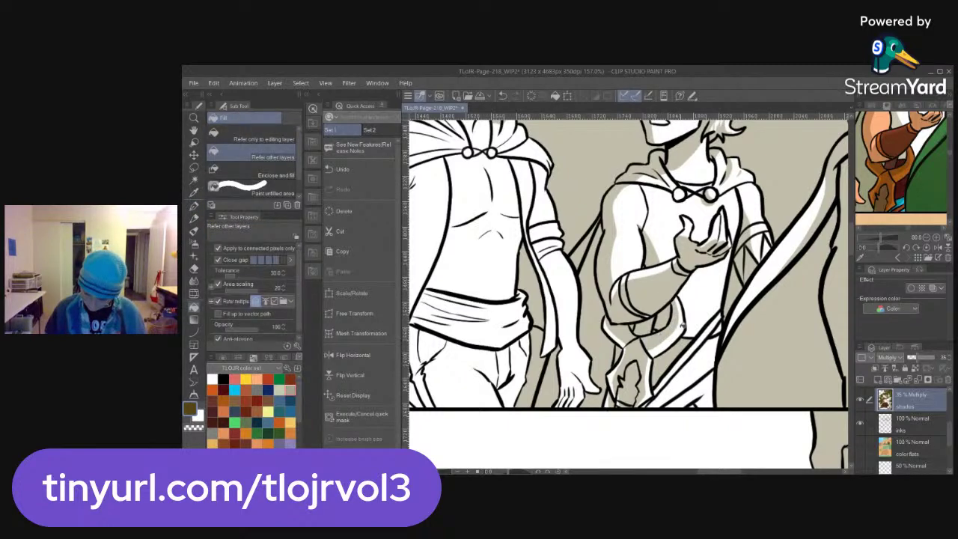
Draw and fill the shadows on the archer's clothing below the belt, between the torn pouch and the cape edge
{"action": "key", "text": "p"}
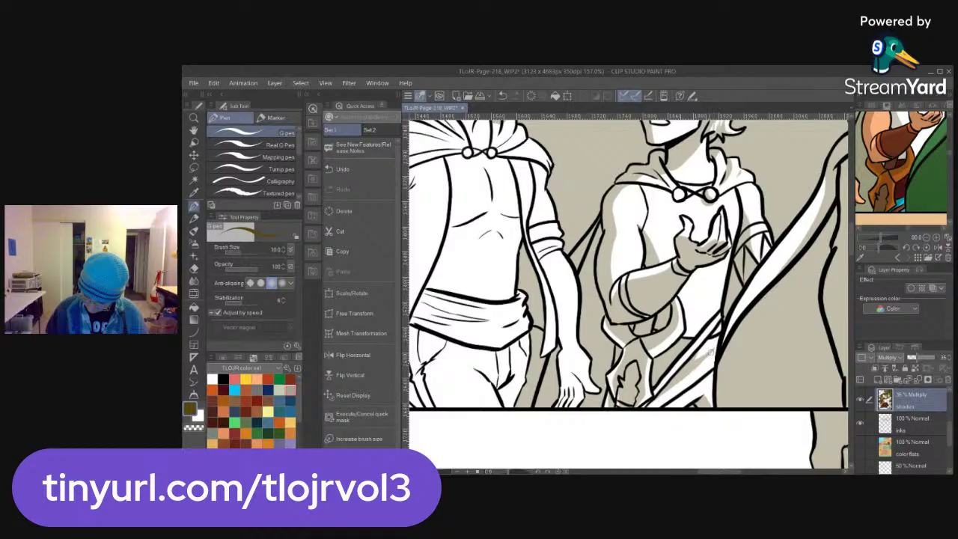
{"action": "mouse_move", "coordinate": [662, 379]}
{"action": "left_mouse_down"}
{"action": "mouse_move", "coordinate": [656, 395]}
{"action": "mouse_move", "coordinate": [675, 366]}
{"action": "left_mouse_up"}
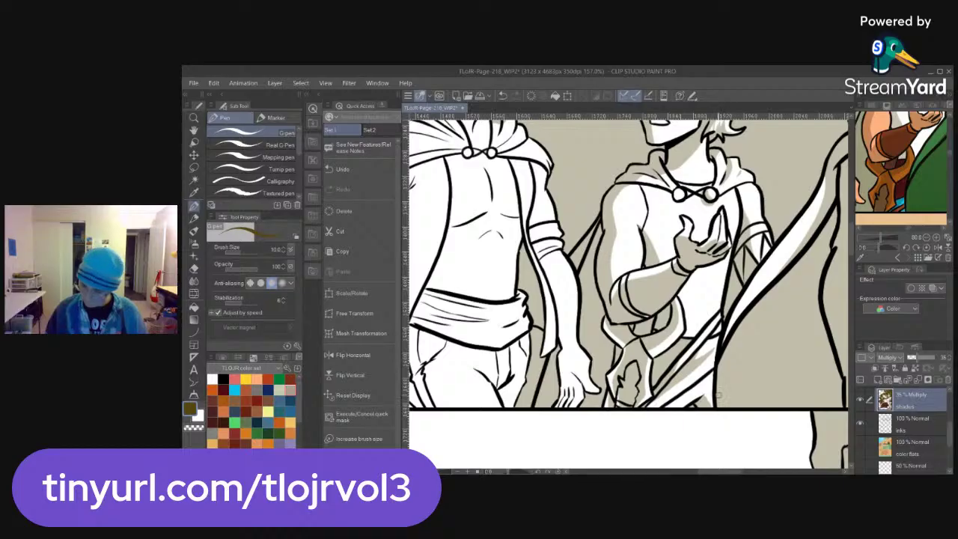
{"action": "key", "text": "g"}
{"action": "key", "text": "g"}
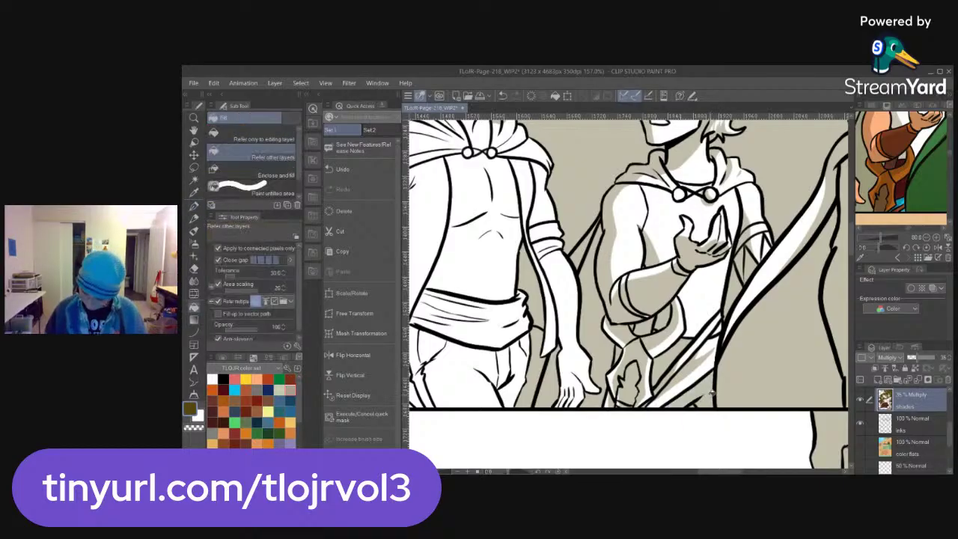
{"action": "key", "text": "p"}
{"action": "left_click_drag", "start_coordinate": [678, 379], "coordinate": [682, 396]}
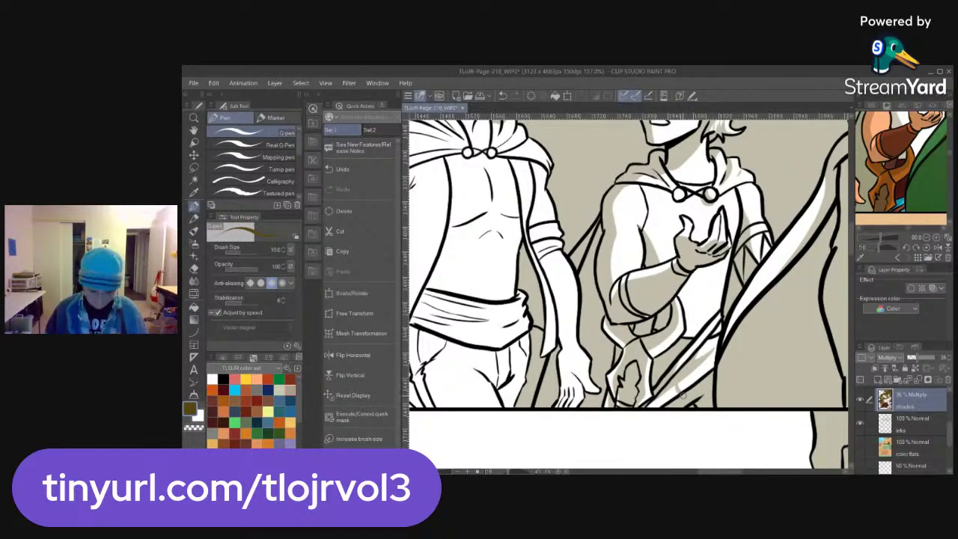
{"action": "key", "text": "g"}
{"action": "left_click", "coordinate": [666, 395]}
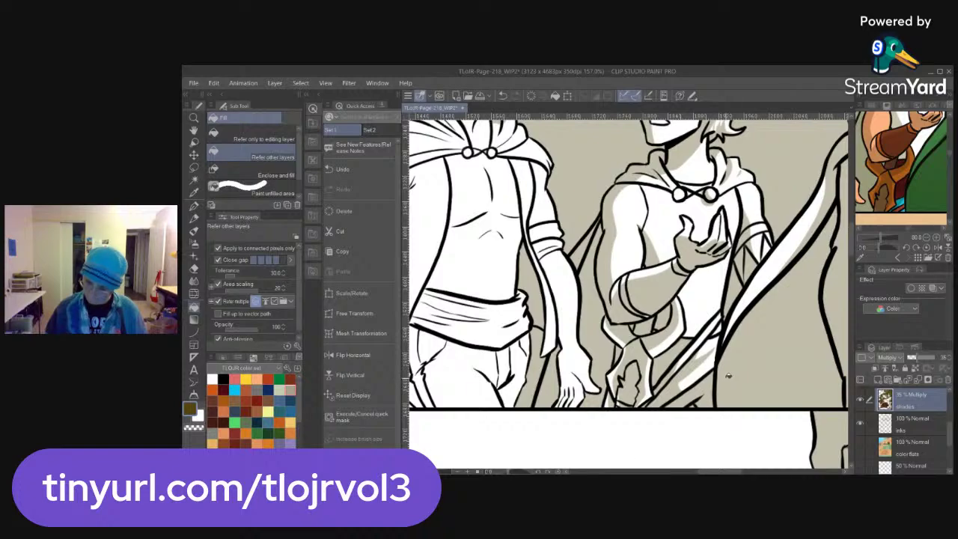
Erase the old misplaced shading from the bare-chested hero's cape, shoulder and neck
{"action": "scroll", "coordinate": [740, 359], "scroll_direction": "down", "scroll_amount": 5}
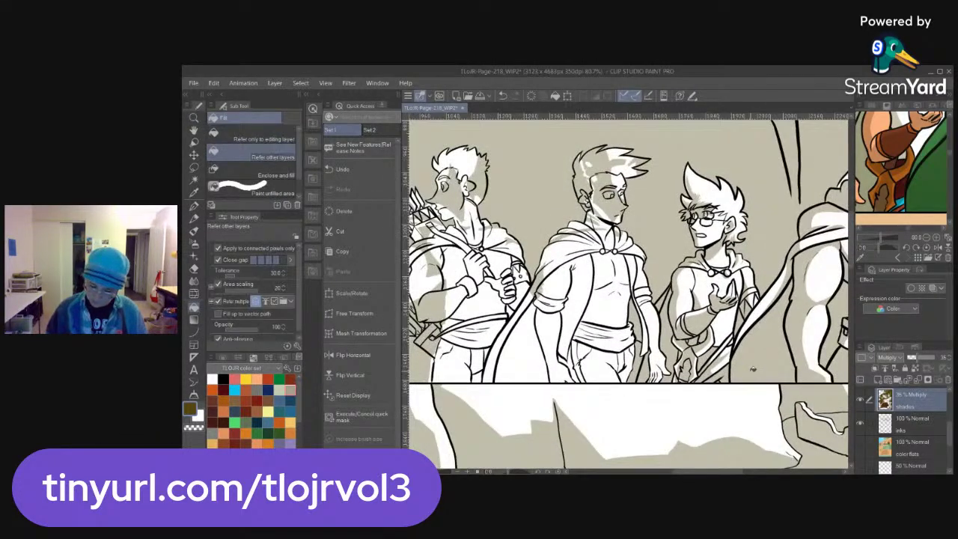
{"action": "scroll", "coordinate": [608, 213], "scroll_direction": "up", "scroll_amount": 5}
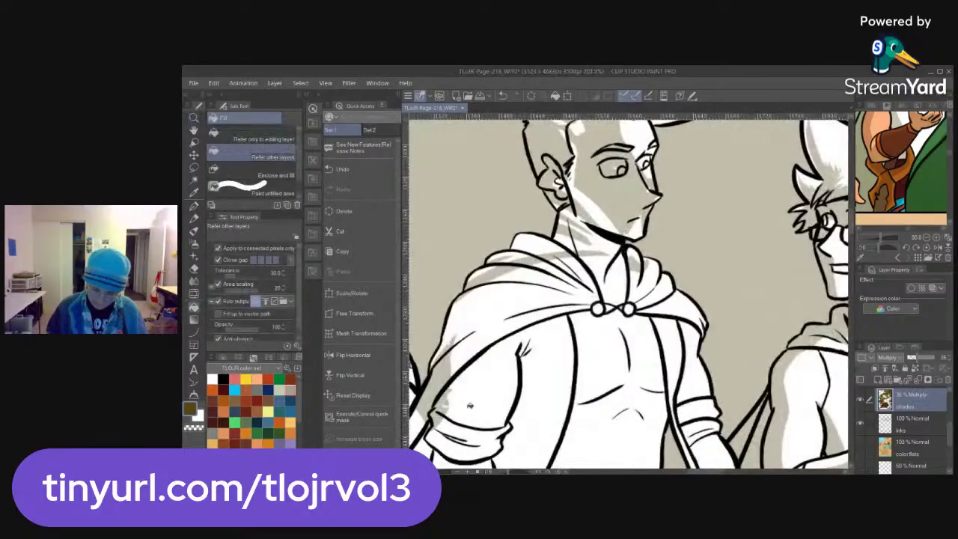
{"action": "key", "text": "e"}
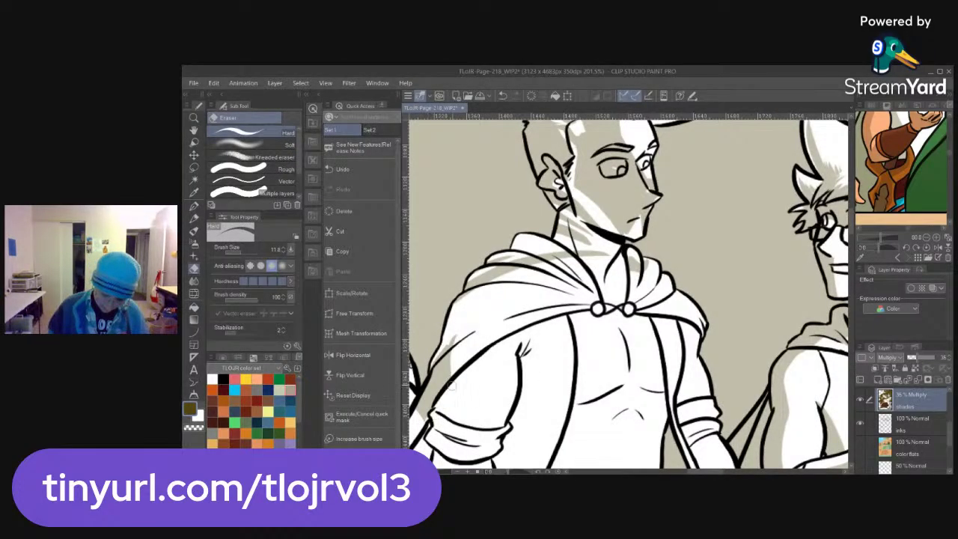
{"action": "left_click_drag", "start_coordinate": [472, 358], "coordinate": [520, 339]}
{"action": "left_click_drag", "start_coordinate": [898, 173], "coordinate": [923, 175]}
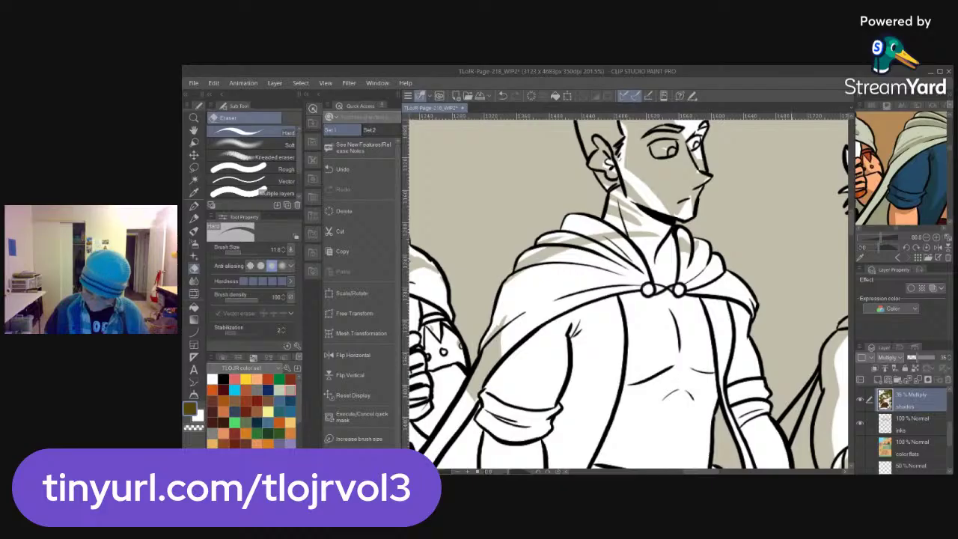
{"action": "mouse_move", "coordinate": [479, 390]}
{"action": "left_mouse_down"}
{"action": "mouse_move", "coordinate": [479, 352]}
{"action": "mouse_move", "coordinate": [503, 322]}
{"action": "mouse_move", "coordinate": [485, 347]}
{"action": "left_mouse_up"}
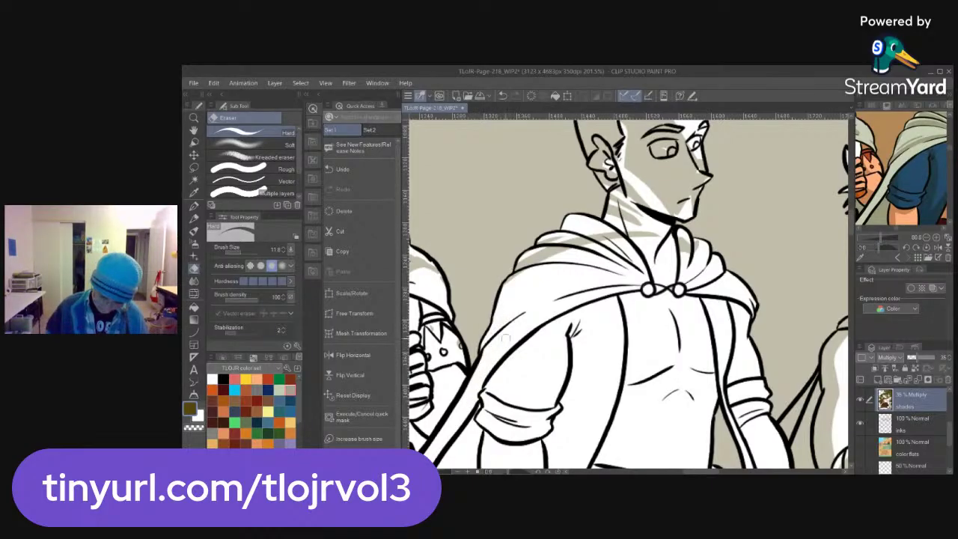
{"action": "mouse_move", "coordinate": [527, 272]}
{"action": "left_mouse_down"}
{"action": "mouse_move", "coordinate": [516, 276]}
{"action": "mouse_move", "coordinate": [535, 265]}
{"action": "mouse_move", "coordinate": [519, 265]}
{"action": "mouse_move", "coordinate": [528, 254]}
{"action": "mouse_move", "coordinate": [557, 252]}
{"action": "mouse_move", "coordinate": [539, 258]}
{"action": "mouse_move", "coordinate": [533, 248]}
{"action": "left_mouse_up"}
{"action": "left_click_drag", "start_coordinate": [619, 297], "coordinate": [572, 370]}
{"action": "mouse_move", "coordinate": [516, 309]}
{"action": "left_mouse_down"}
{"action": "mouse_move", "coordinate": [492, 323]}
{"action": "mouse_move", "coordinate": [491, 314]}
{"action": "mouse_move", "coordinate": [572, 306]}
{"action": "mouse_move", "coordinate": [641, 316]}
{"action": "mouse_move", "coordinate": [597, 303]}
{"action": "mouse_move", "coordinate": [655, 318]}
{"action": "mouse_move", "coordinate": [637, 323]}
{"action": "mouse_move", "coordinate": [652, 316]}
{"action": "left_mouse_up"}
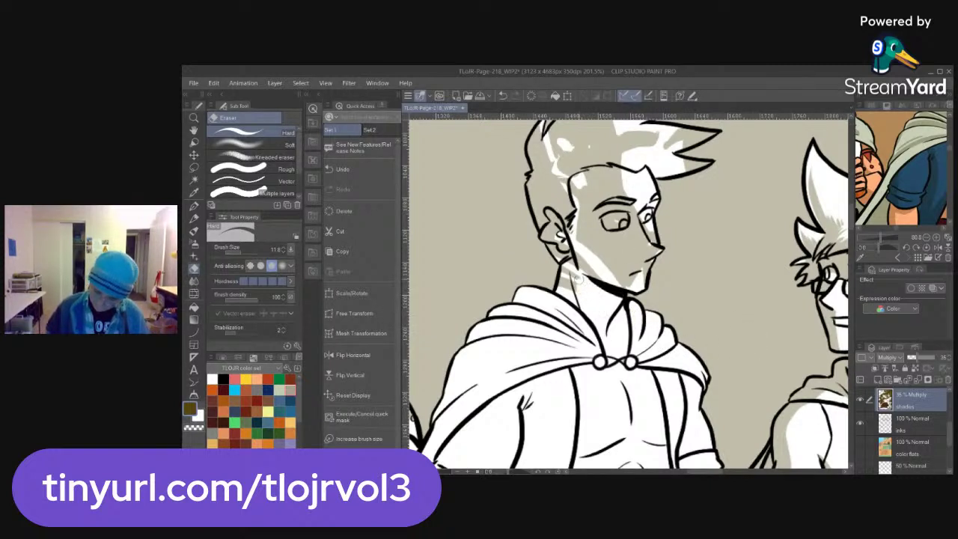
{"action": "left_click_drag", "start_coordinate": [629, 284], "coordinate": [611, 345]}
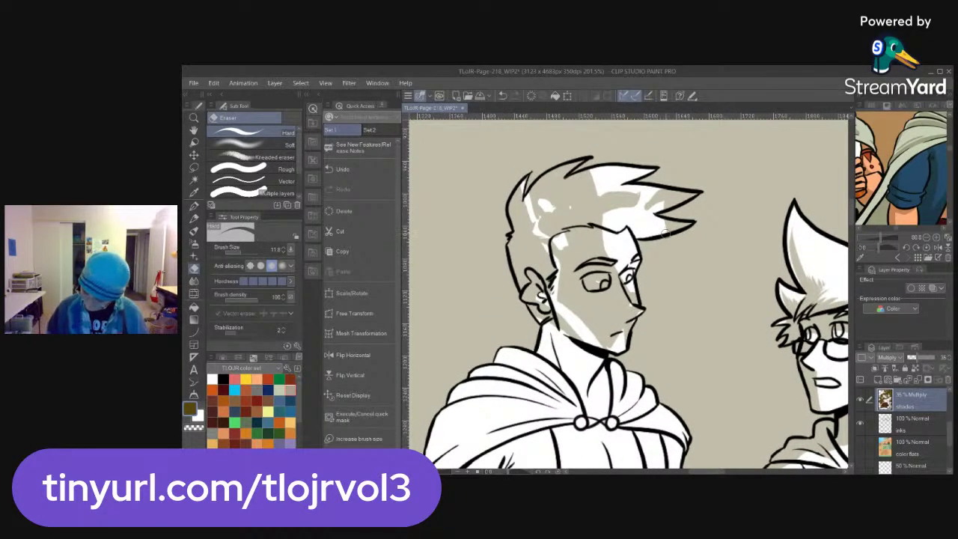
Select the bare-chested hero's hair, face and neck from the inks, delete their old shading, and erase the remnants around the eyes
{"action": "left_click", "coordinate": [859, 397]}
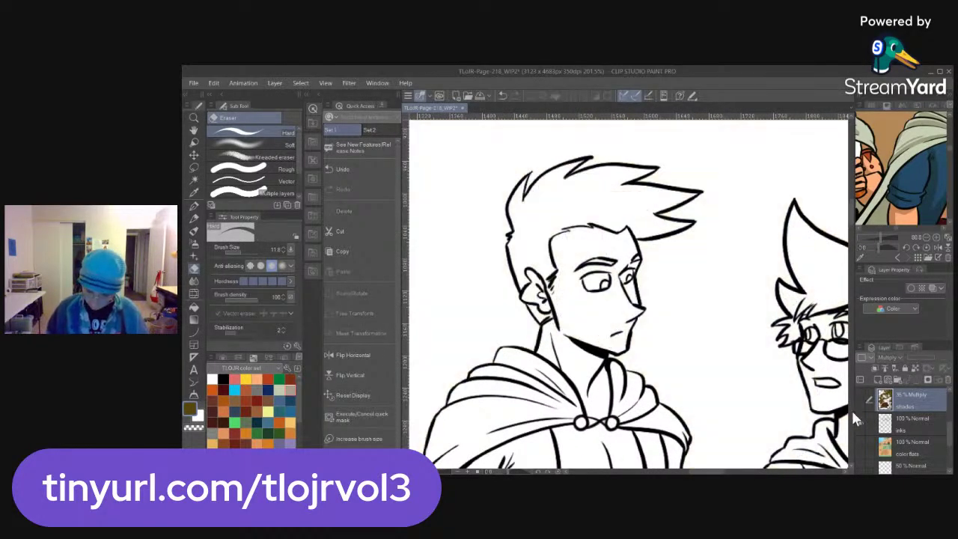
{"action": "key", "text": "w"}
{"action": "left_click", "coordinate": [579, 295]}
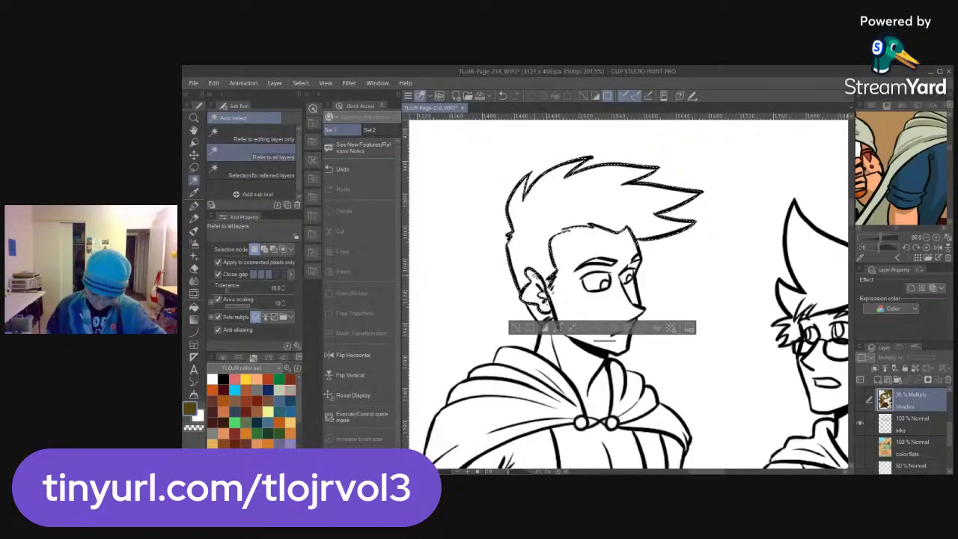
{"action": "left_click", "coordinate": [557, 335], "text": "shift"}
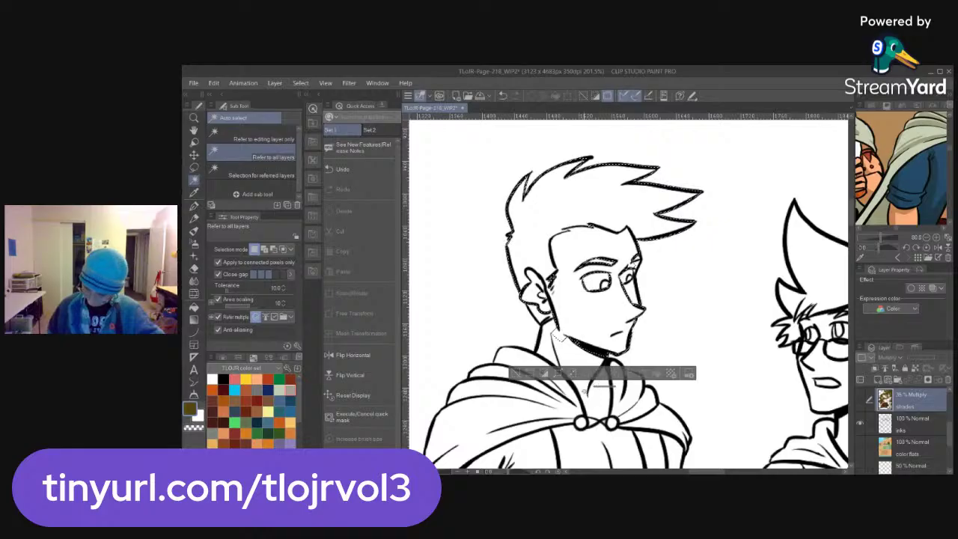
{"action": "left_click", "coordinate": [859, 398]}
{"action": "key", "text": "Delete"}
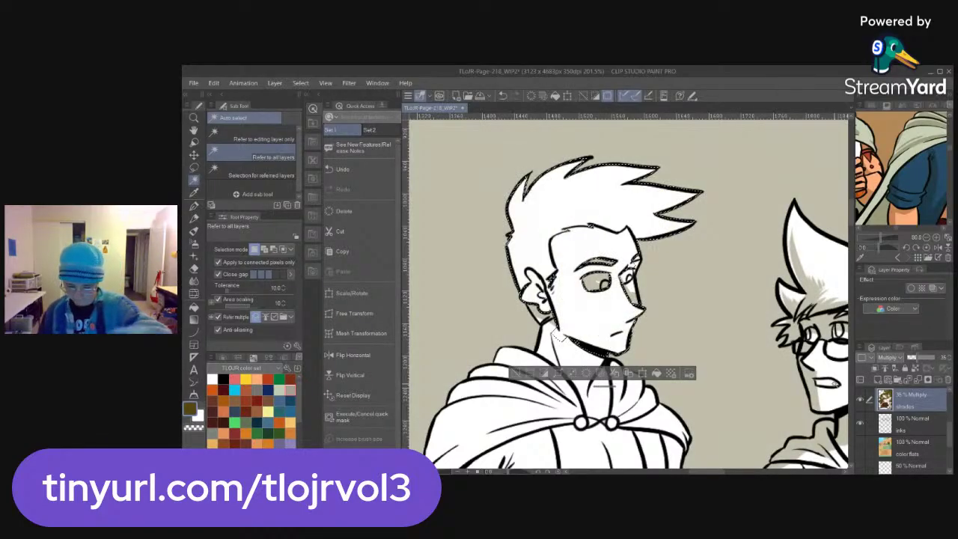
{"action": "key", "text": "ctrl+d"}
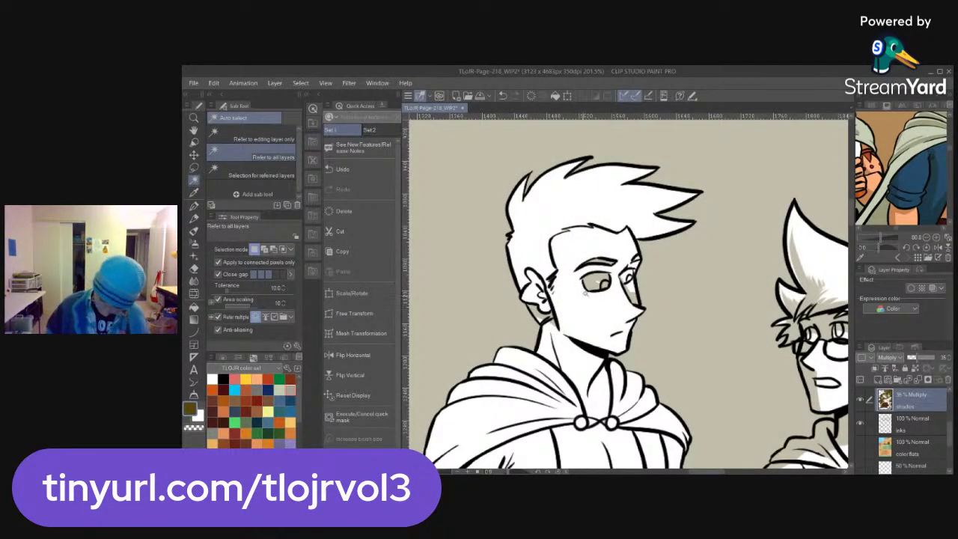
{"action": "key", "text": "e"}
{"action": "mouse_move", "coordinate": [582, 290]}
{"action": "left_mouse_down"}
{"action": "mouse_move", "coordinate": [617, 263]}
{"action": "mouse_move", "coordinate": [587, 264]}
{"action": "left_mouse_up"}
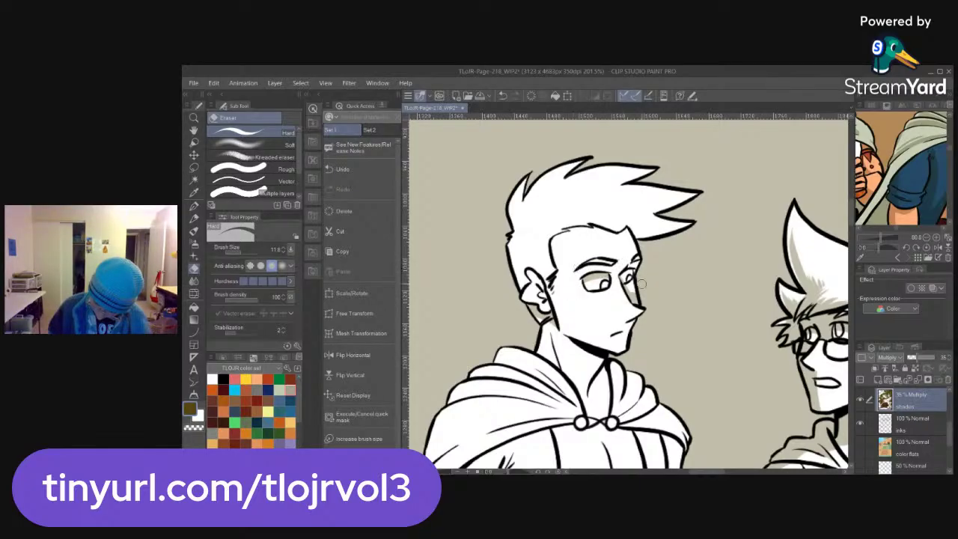
Draw and fill new shadows on the bare-chested hero's forehead, cheek, ear, neck and fringe tips, following the colored reference
{"action": "left_click_drag", "start_coordinate": [922, 158], "coordinate": [866, 234]}
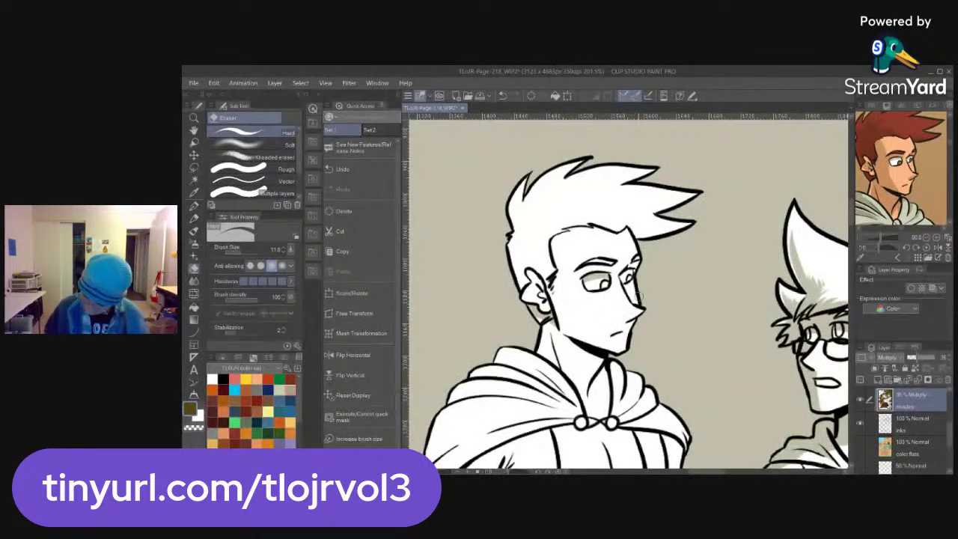
{"action": "key", "text": "p"}
{"action": "mouse_move", "coordinate": [559, 231]}
{"action": "left_mouse_down"}
{"action": "mouse_move", "coordinate": [576, 270]}
{"action": "mouse_move", "coordinate": [625, 275]}
{"action": "left_mouse_up"}
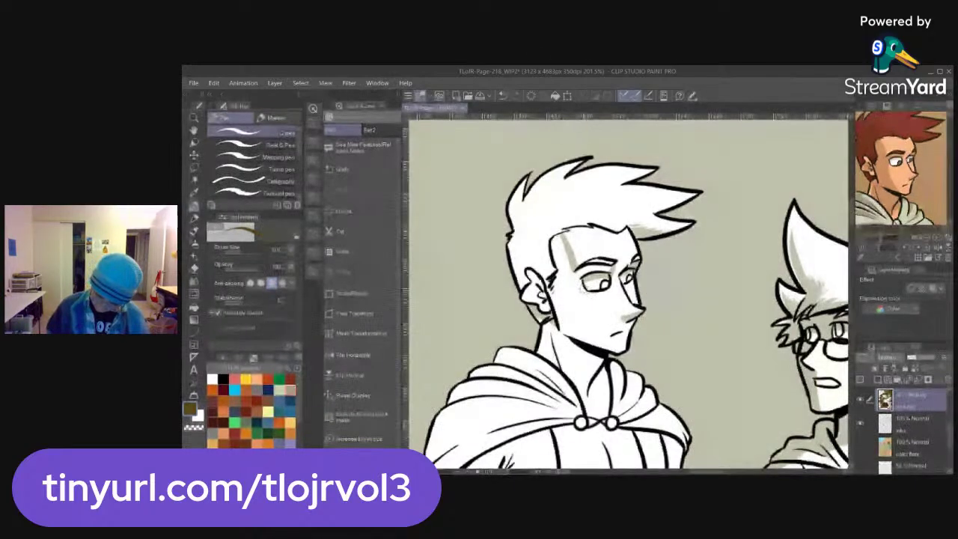
{"action": "mouse_move", "coordinate": [580, 281]}
{"action": "left_mouse_down"}
{"action": "mouse_move", "coordinate": [579, 315]}
{"action": "mouse_move", "coordinate": [614, 355]}
{"action": "left_mouse_up"}
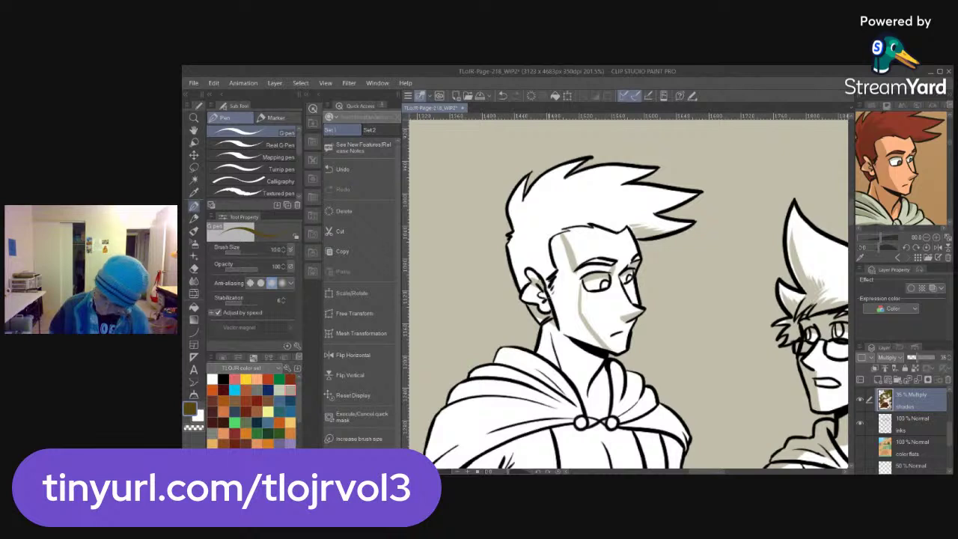
{"action": "left_click_drag", "start_coordinate": [529, 286], "coordinate": [541, 300]}
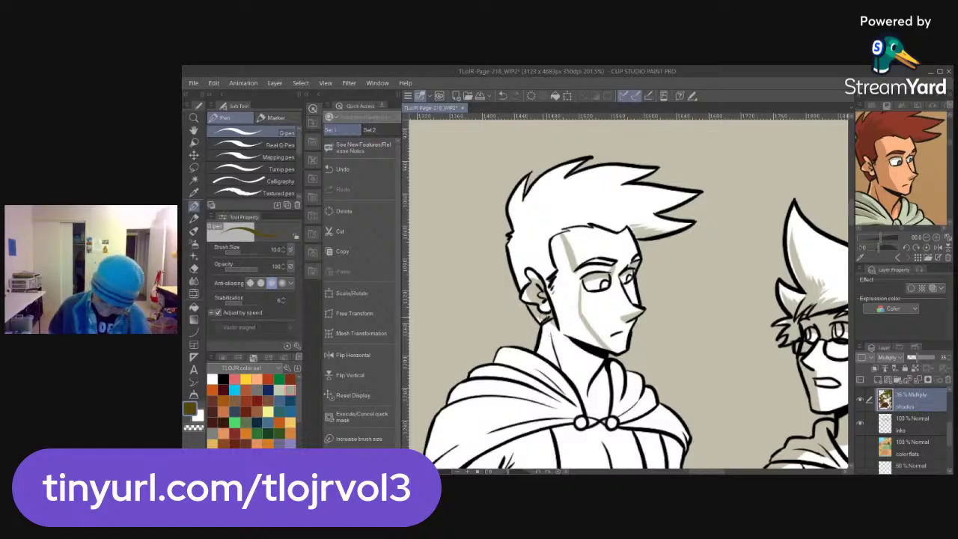
{"action": "left_click_drag", "start_coordinate": [549, 323], "coordinate": [546, 351]}
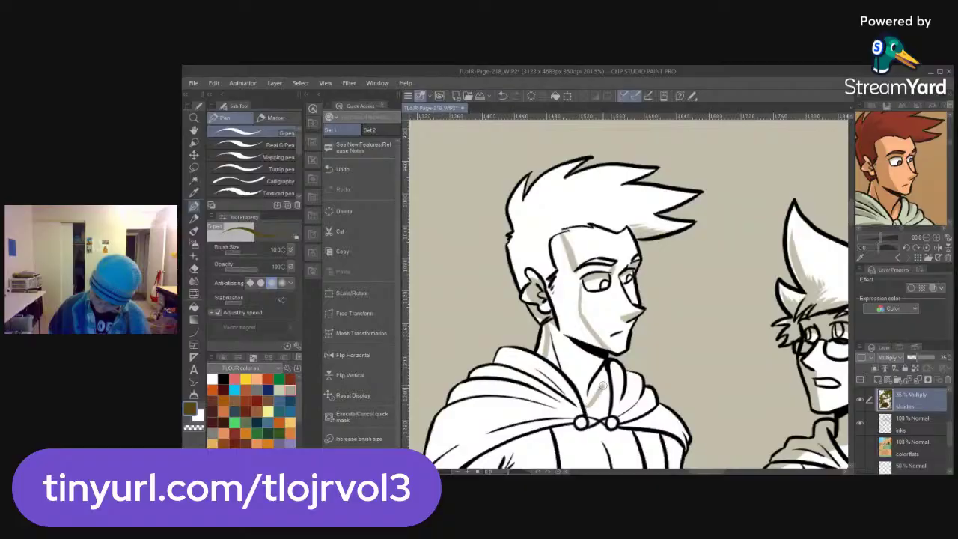
{"action": "key", "text": "g"}
{"action": "key", "text": "g"}
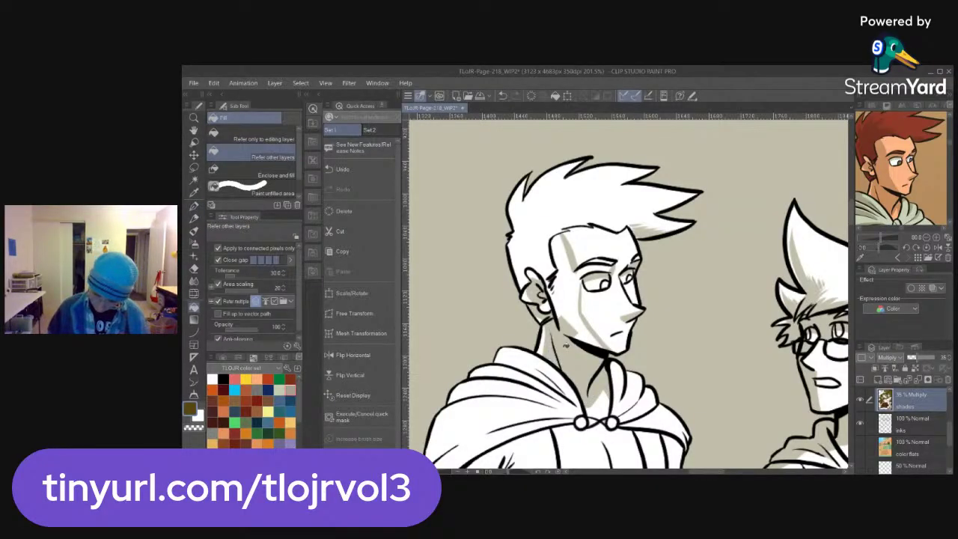
Clean up the shading inside and around the bare-chested hero's eyes
{"action": "key", "text": "e"}
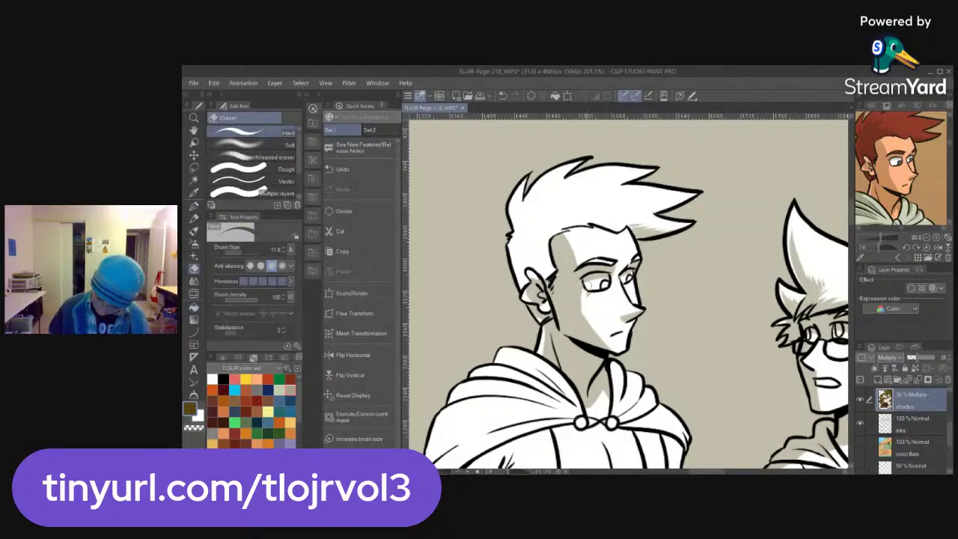
{"action": "key", "text": "p"}
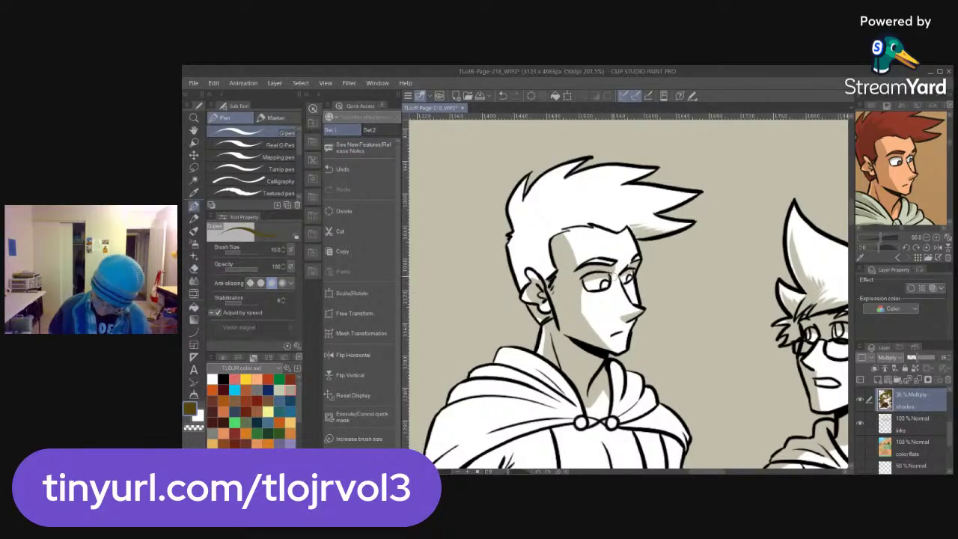
{"action": "key", "text": "e"}
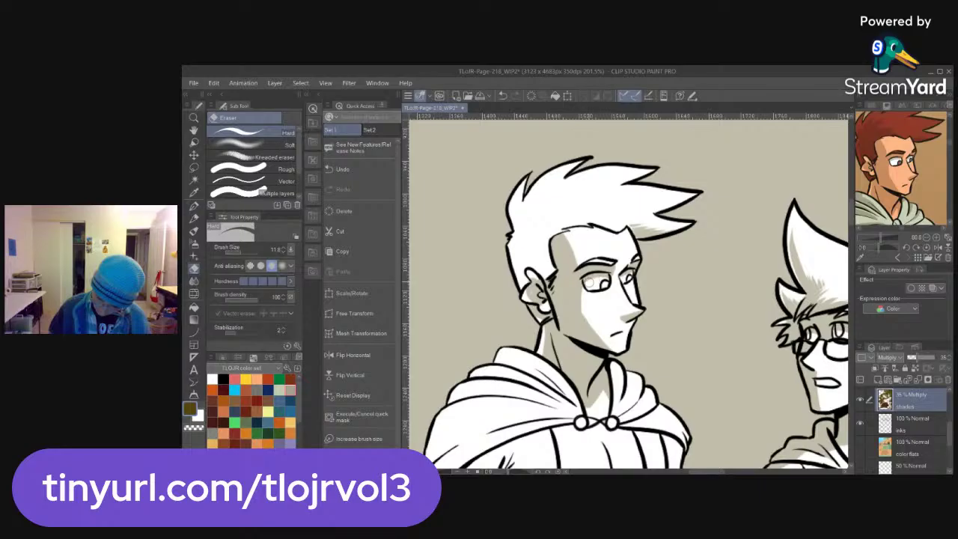
Draw streaked shadows through the back and sides of the bare-chested hero's hair and tidy the edges
{"action": "key", "text": "p"}
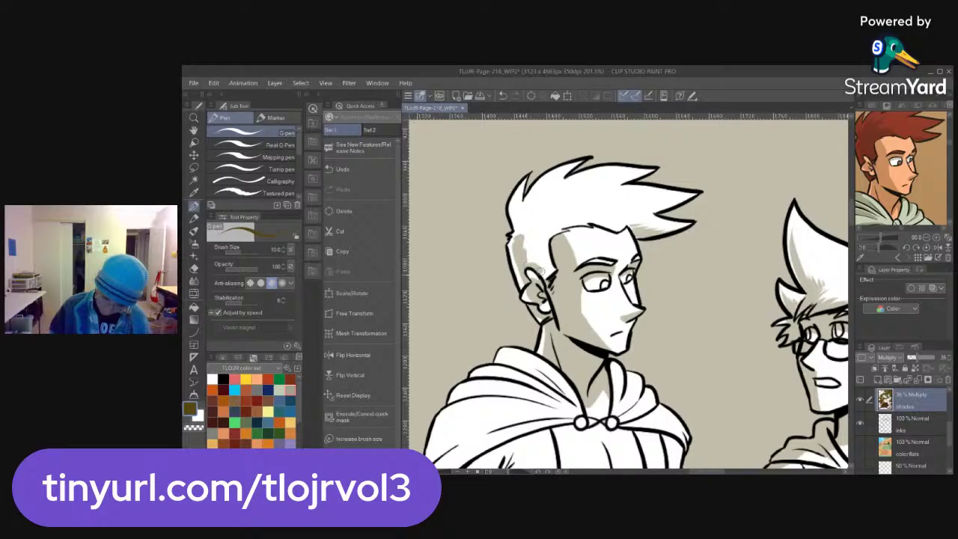
{"action": "mouse_move", "coordinate": [529, 261]}
{"action": "left_mouse_down"}
{"action": "mouse_move", "coordinate": [548, 276]}
{"action": "mouse_move", "coordinate": [550, 236]}
{"action": "mouse_move", "coordinate": [528, 243]}
{"action": "mouse_move", "coordinate": [533, 254]}
{"action": "left_mouse_up"}
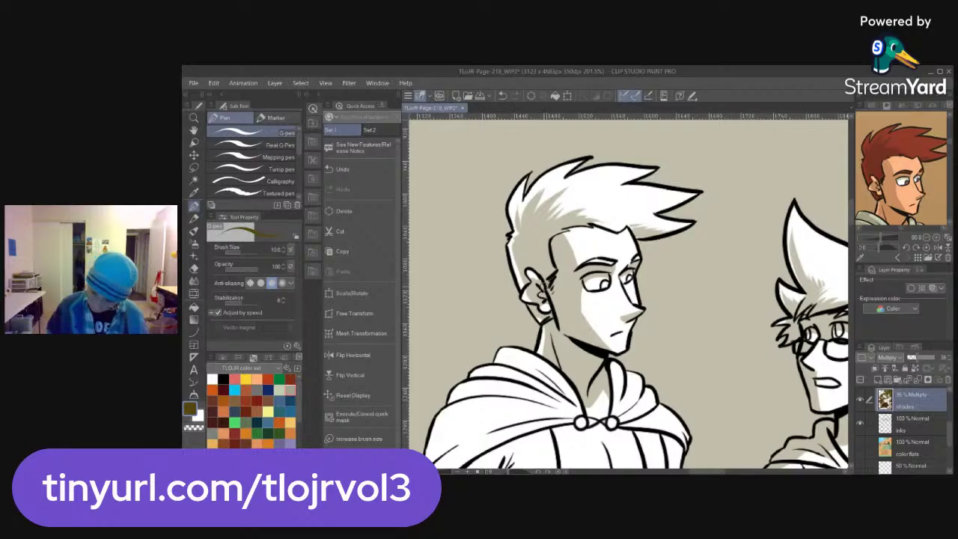
{"action": "key", "text": "e"}
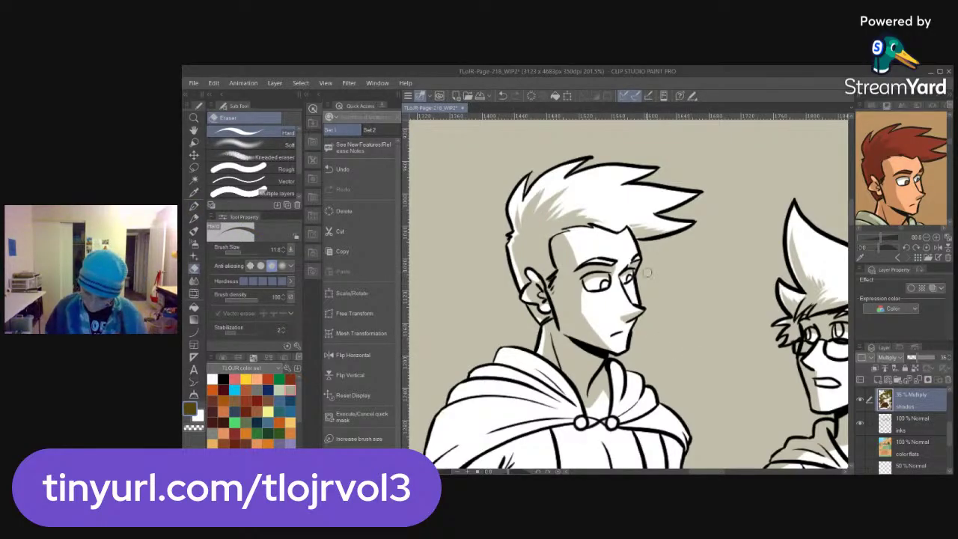
{"action": "key", "text": "p"}
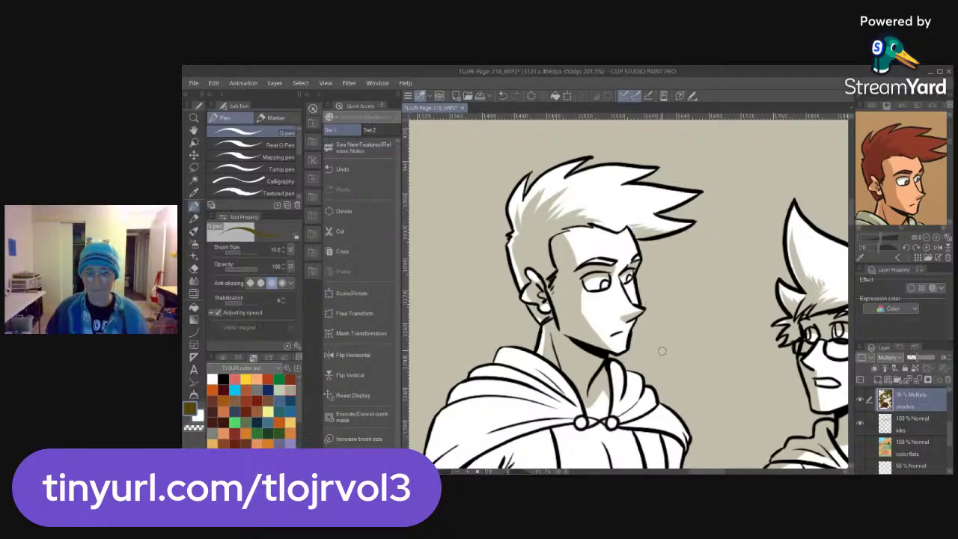
Draw shadows beneath the bare-chested hero's chest muscles and along the cape folds on his far shoulder, following the colored reference
{"action": "left_click_drag", "start_coordinate": [657, 340], "coordinate": [689, 233]}
{"action": "left_click_drag", "start_coordinate": [913, 205], "coordinate": [924, 148]}
{"action": "left_click_drag", "start_coordinate": [928, 197], "coordinate": [918, 193]}
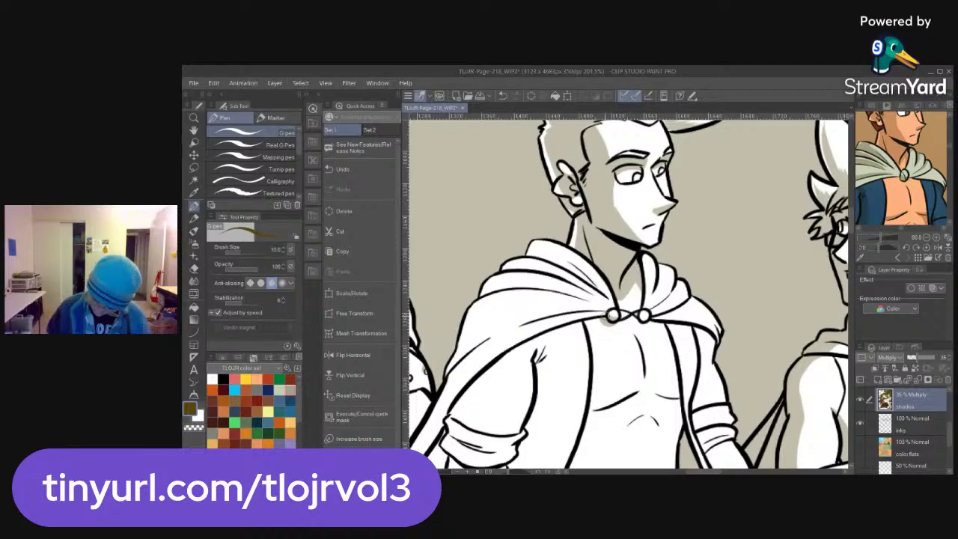
{"action": "mouse_move", "coordinate": [587, 410]}
{"action": "left_mouse_down"}
{"action": "mouse_move", "coordinate": [673, 384]}
{"action": "mouse_move", "coordinate": [681, 397]}
{"action": "left_mouse_up"}
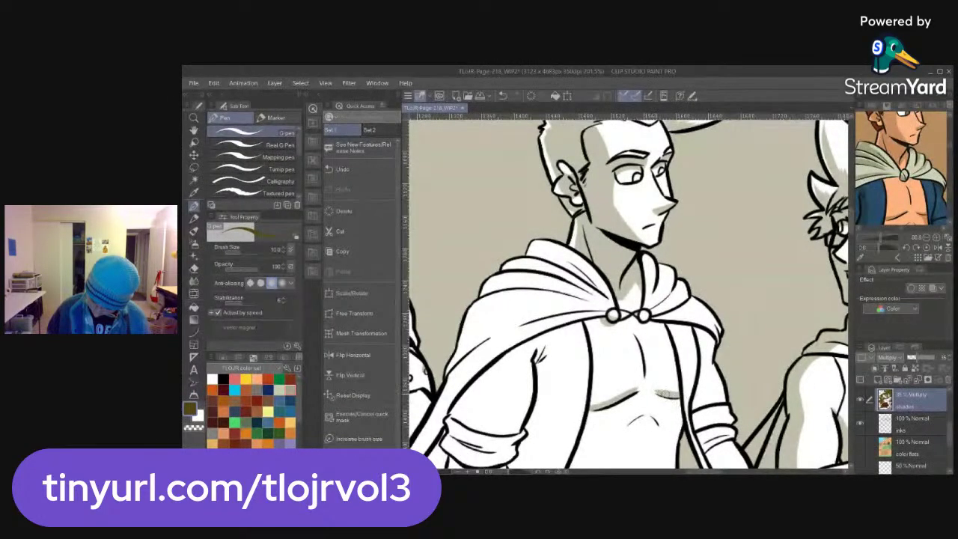
{"action": "mouse_move", "coordinate": [655, 391]}
{"action": "left_mouse_down"}
{"action": "mouse_move", "coordinate": [672, 408]}
{"action": "mouse_move", "coordinate": [680, 449]}
{"action": "left_mouse_up"}
{"action": "mouse_move", "coordinate": [664, 398]}
{"action": "left_mouse_down"}
{"action": "mouse_move", "coordinate": [680, 426]}
{"action": "mouse_move", "coordinate": [681, 412]}
{"action": "left_mouse_up"}
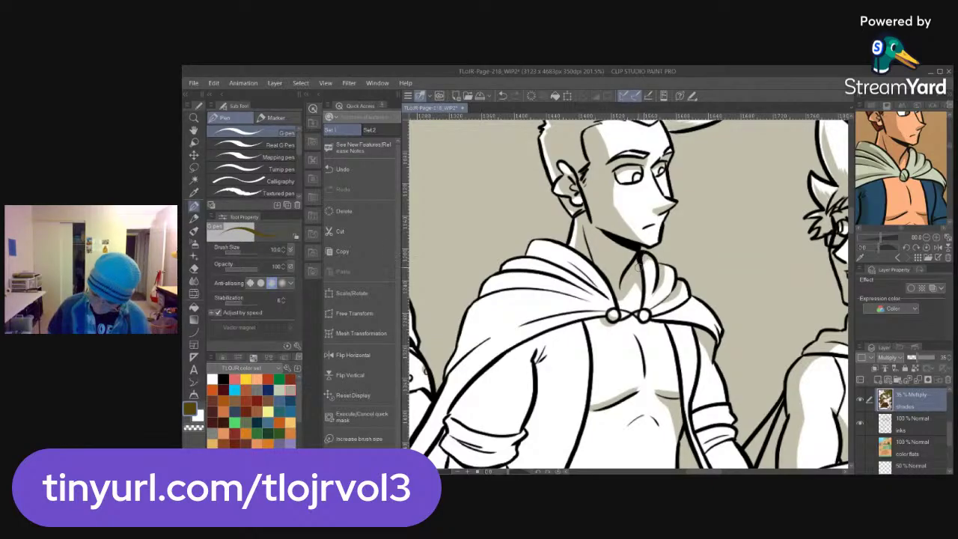
Draw and fill shadows in the upper cape folds around the bare-chested hero's neck and near shoulder
{"action": "left_click_drag", "start_coordinate": [873, 179], "coordinate": [898, 177]}
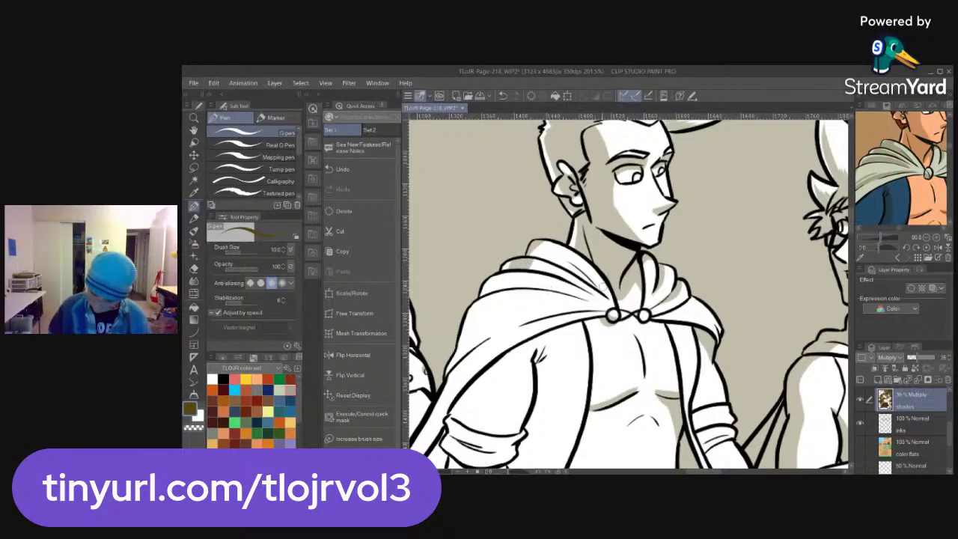
{"action": "left_click_drag", "start_coordinate": [587, 293], "coordinate": [532, 267]}
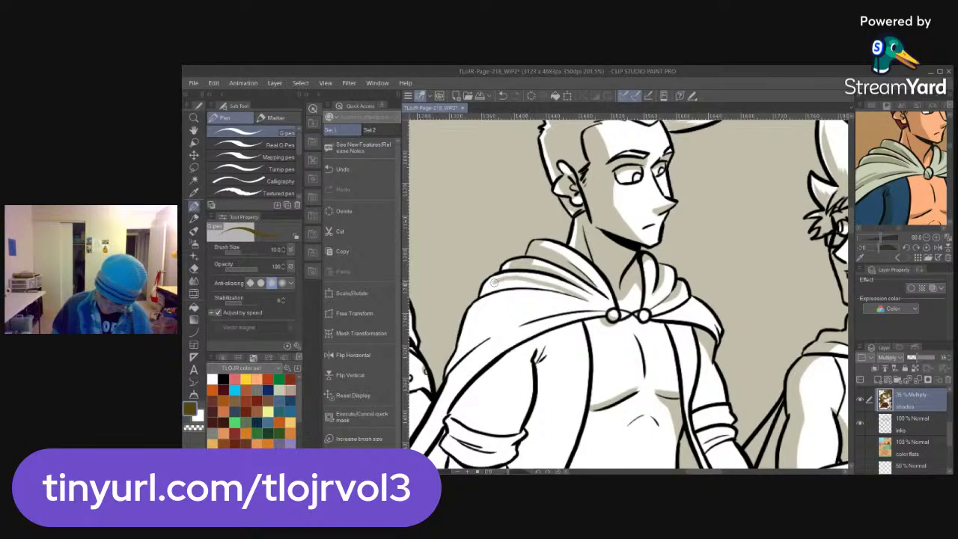
{"action": "key", "text": "g"}
{"action": "key", "text": "g"}
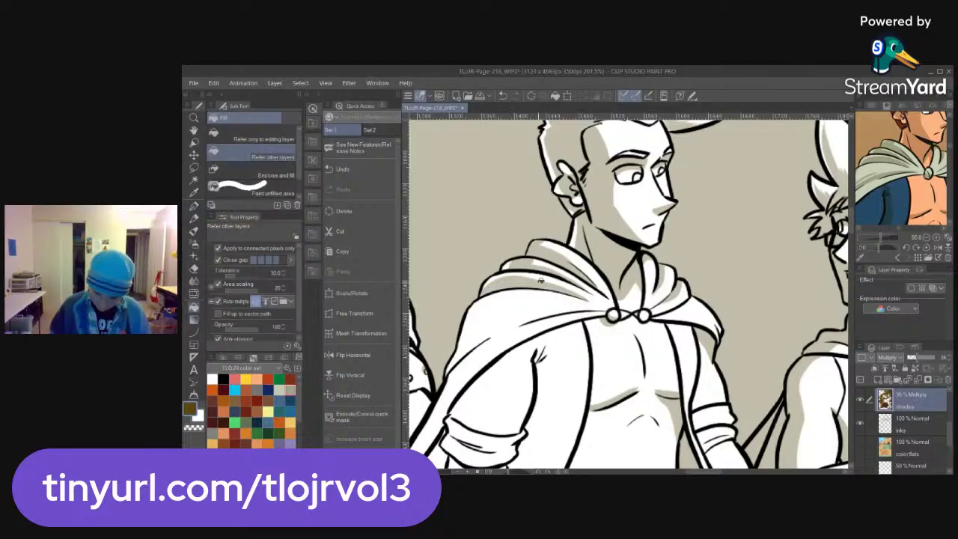
{"action": "key", "text": "p"}
Draw tapering shadows along the lower cape folds, from the near shoulder's outer edge toward the clasp
{"action": "left_click_drag", "start_coordinate": [912, 203], "coordinate": [929, 185]}
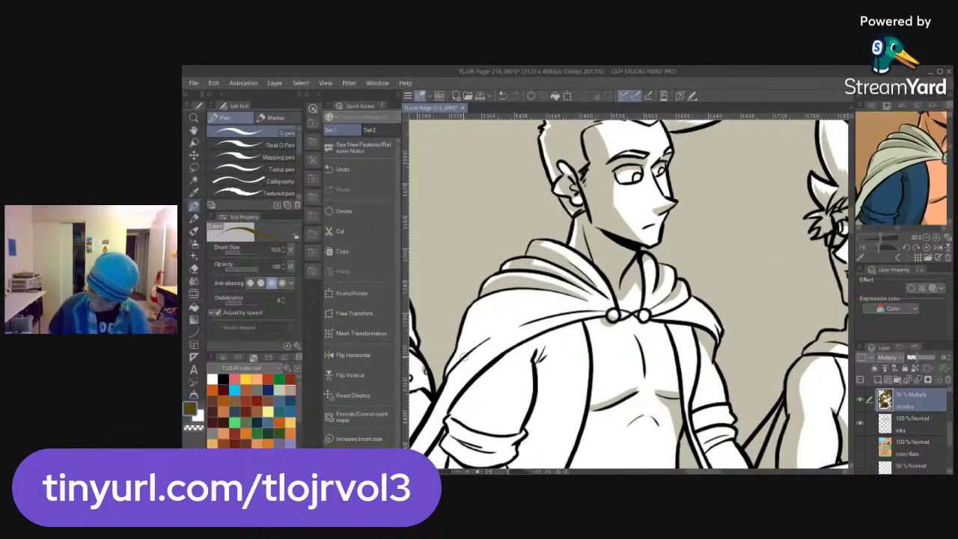
{"action": "mouse_move", "coordinate": [445, 377]}
{"action": "left_mouse_down"}
{"action": "mouse_move", "coordinate": [497, 328]}
{"action": "mouse_move", "coordinate": [544, 313]}
{"action": "mouse_move", "coordinate": [612, 315]}
{"action": "left_mouse_up"}
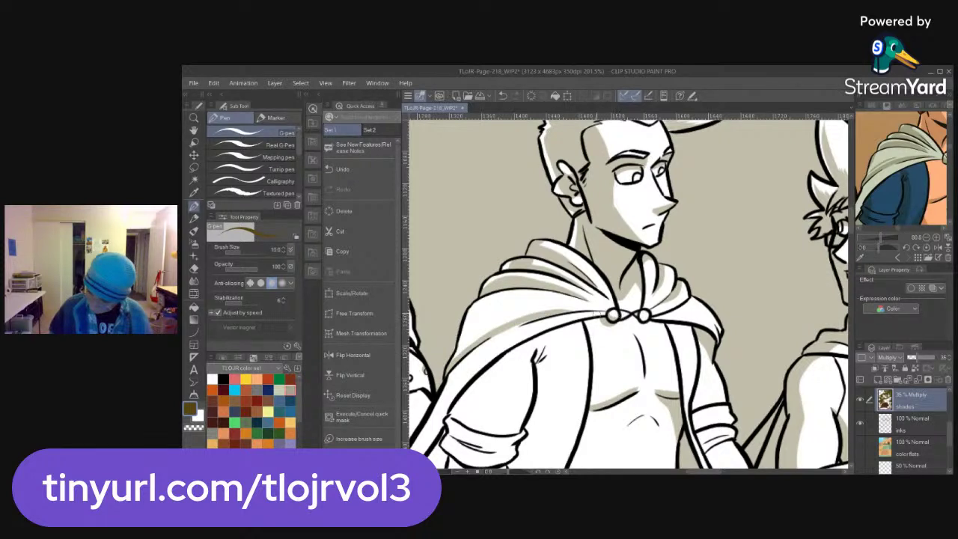
{"action": "mouse_move", "coordinate": [451, 363]}
{"action": "left_mouse_down"}
{"action": "mouse_move", "coordinate": [486, 334]}
{"action": "mouse_move", "coordinate": [545, 313]}
{"action": "left_mouse_up"}
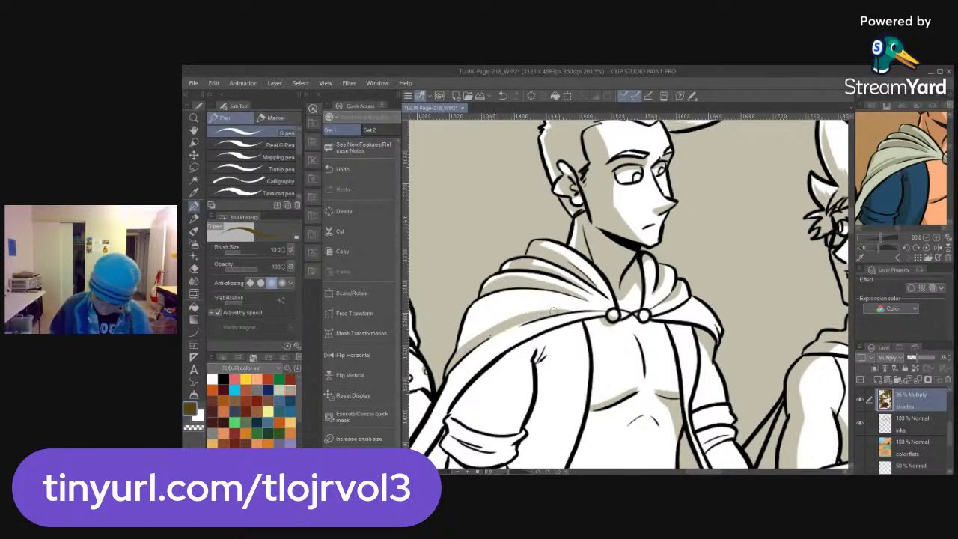
{"action": "left_click_drag", "start_coordinate": [463, 340], "coordinate": [553, 303]}
{"action": "left_click_drag", "start_coordinate": [458, 340], "coordinate": [476, 302]}
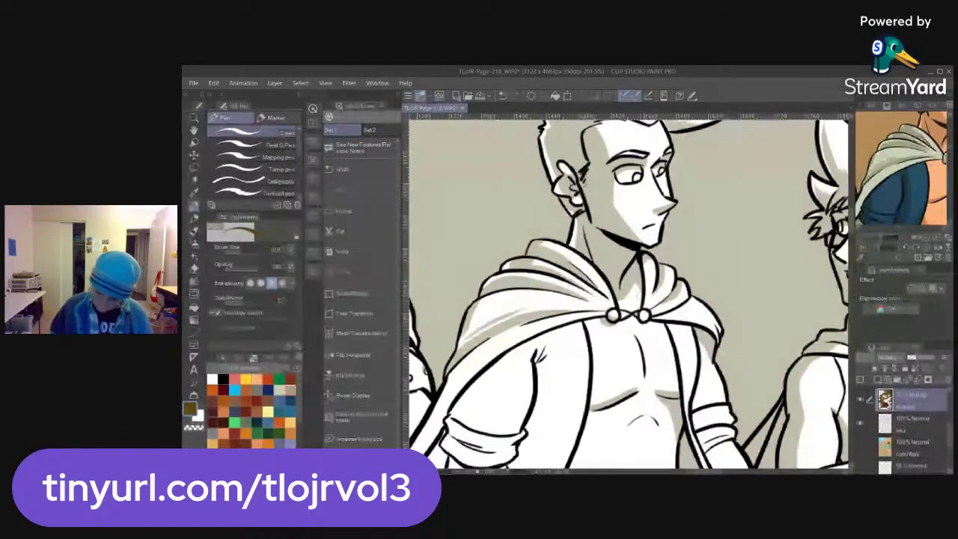
Outline and fill a shadow down the side of the bare-chested hero's abdomen, between the open coat and the sash
{"action": "mouse_move", "coordinate": [888, 202]}
{"action": "left_mouse_down"}
{"action": "mouse_move", "coordinate": [911, 204]}
{"action": "mouse_move", "coordinate": [887, 196]}
{"action": "left_mouse_up"}
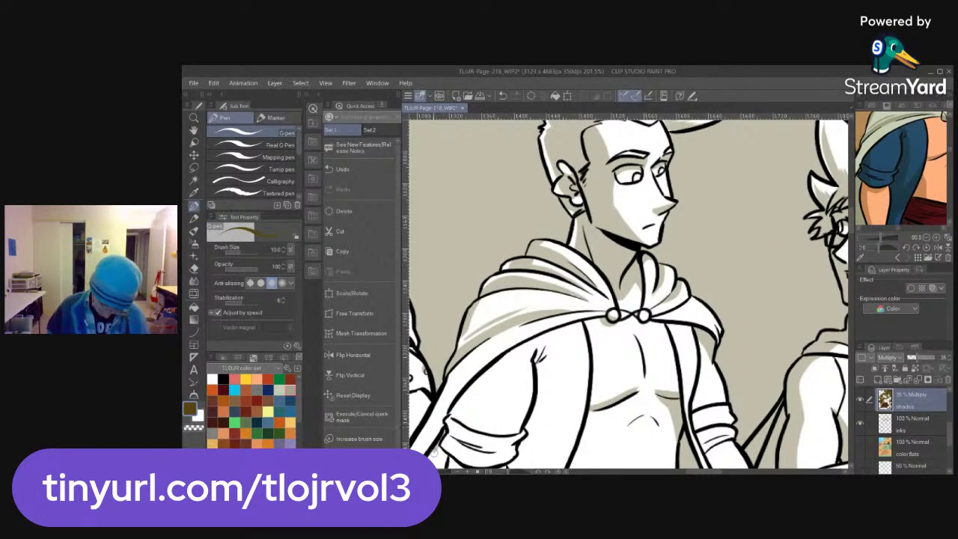
{"action": "mouse_move", "coordinate": [907, 176]}
{"action": "left_mouse_down"}
{"action": "mouse_move", "coordinate": [934, 149]}
{"action": "mouse_move", "coordinate": [905, 182]}
{"action": "left_mouse_up"}
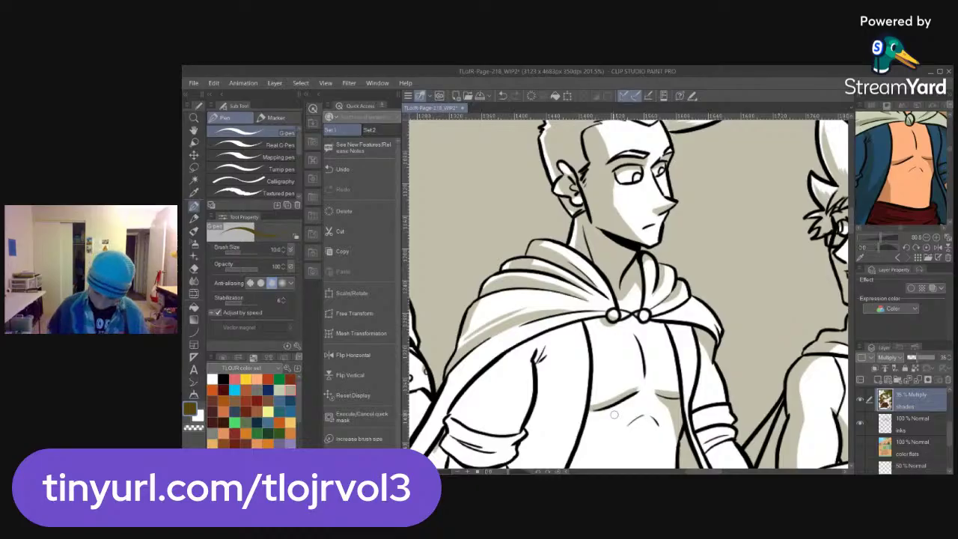
{"action": "scroll", "coordinate": [640, 397], "scroll_direction": "down", "scroll_amount": 3}
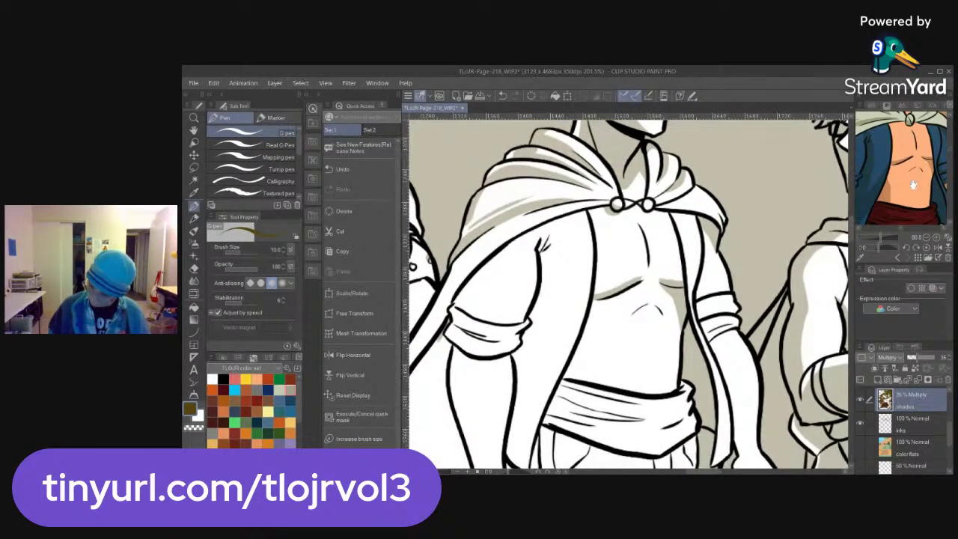
{"action": "left_click_drag", "start_coordinate": [584, 323], "coordinate": [592, 378]}
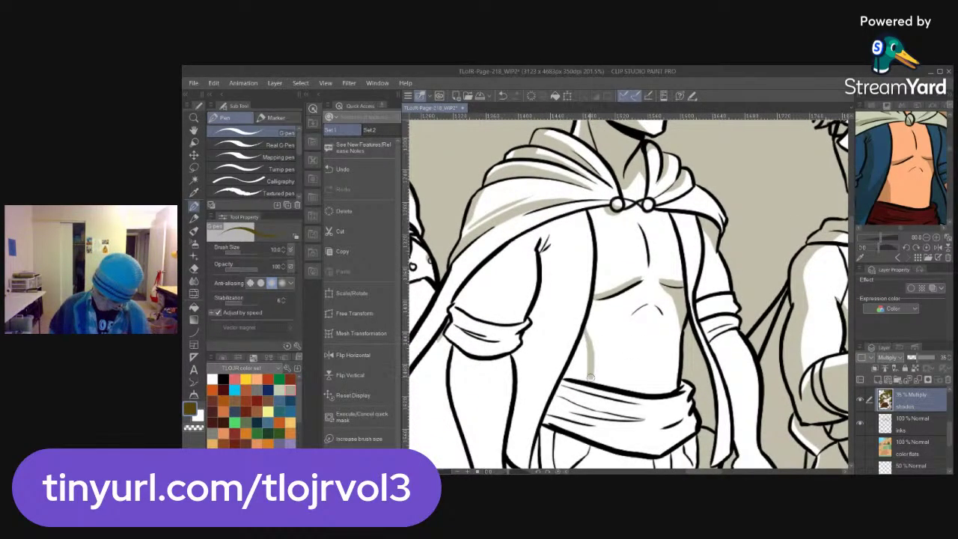
{"action": "key", "text": "g"}
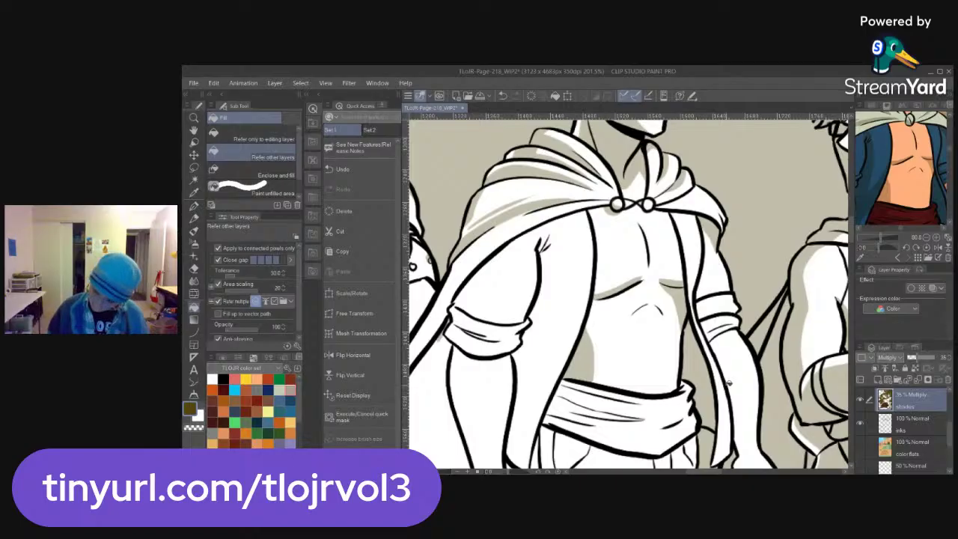
{"action": "key", "text": "p"}
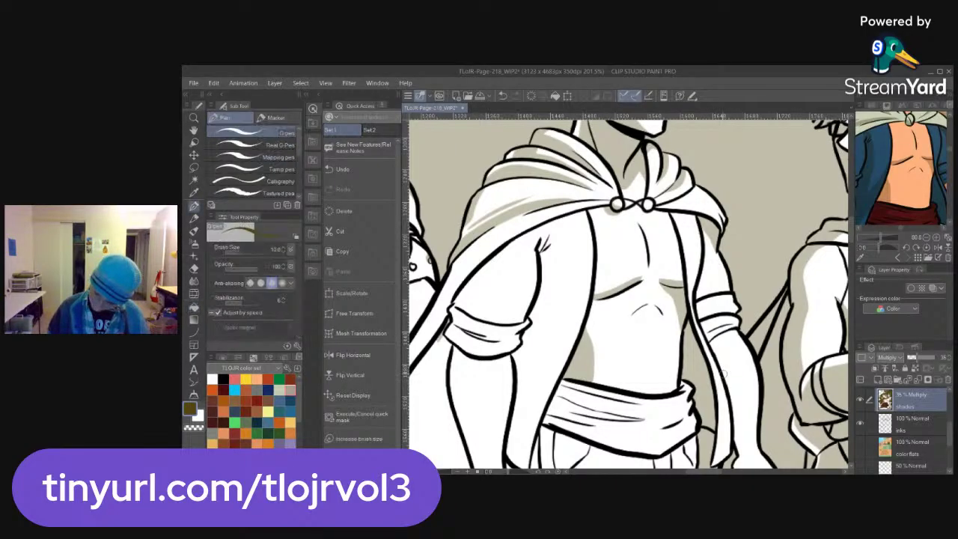
Draw and fill shadows across the folds of the bare-chested hero's waist sash, correcting stray shading with the eraser
{"action": "mouse_move", "coordinate": [933, 206]}
{"action": "left_mouse_down"}
{"action": "mouse_move", "coordinate": [932, 181]}
{"action": "mouse_move", "coordinate": [929, 223]}
{"action": "left_mouse_up"}
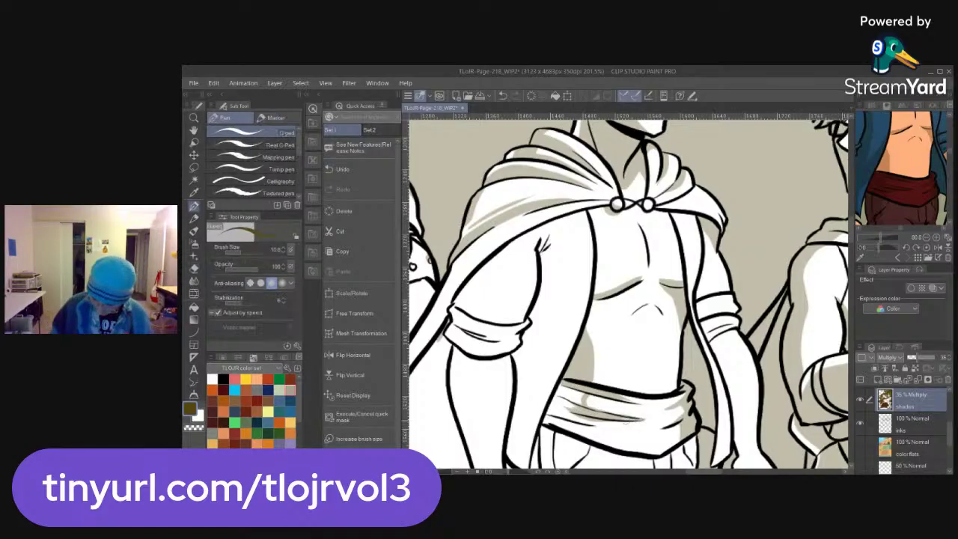
{"action": "key", "text": "e"}
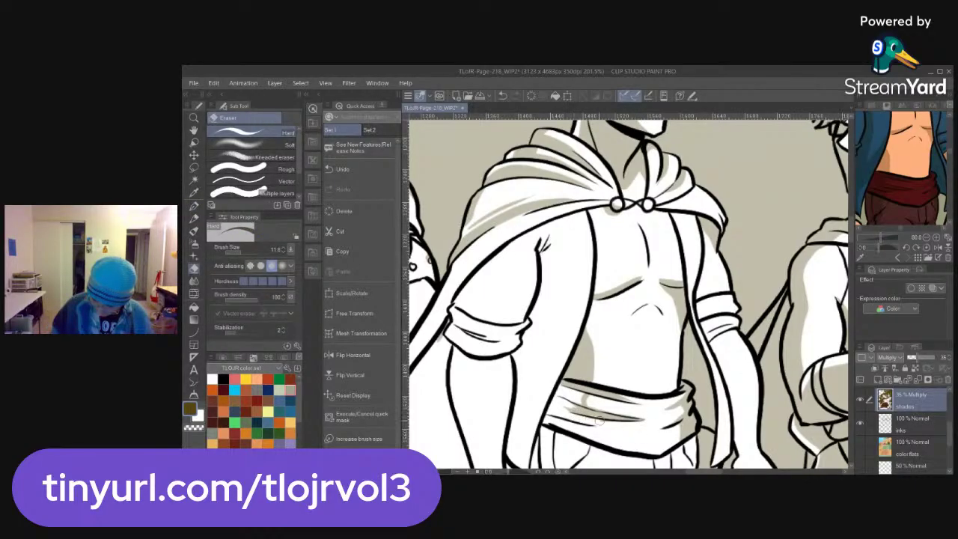
{"action": "key", "text": "ctrl+z"}
{"action": "left_click_drag", "start_coordinate": [613, 424], "coordinate": [648, 422]}
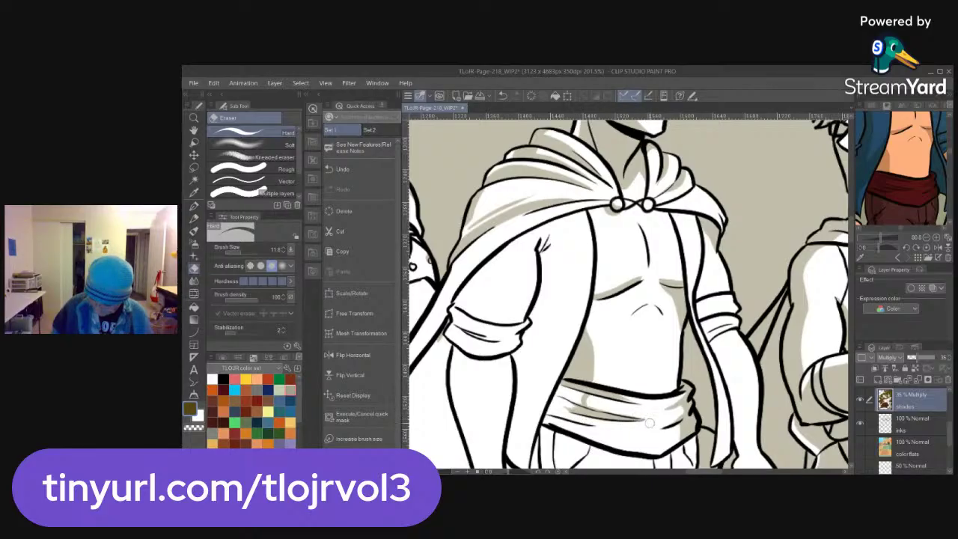
{"action": "key", "text": "p"}
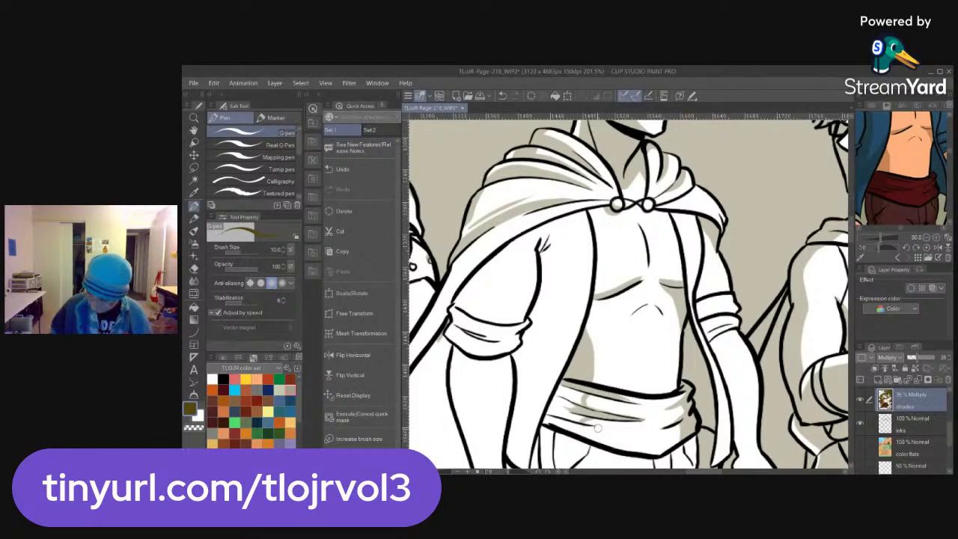
{"action": "key", "text": "g"}
{"action": "key", "text": "g"}
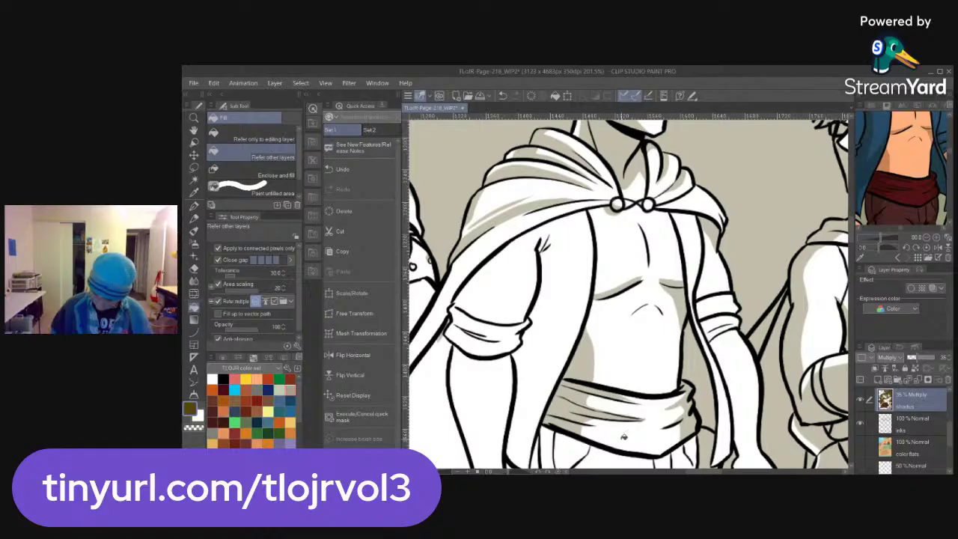
{"action": "key", "text": "p"}
Shade the crotch folds and far leg of the bare-chested hero's trousers, filling the shadow areas beside the hanging coat
{"action": "scroll", "coordinate": [897, 202], "scroll_direction": "down", "scroll_amount": 5}
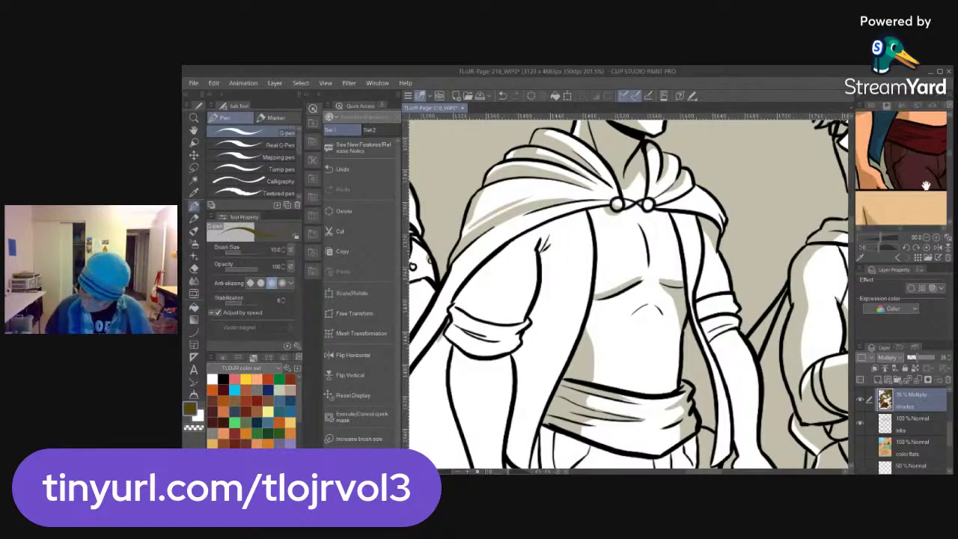
{"action": "scroll", "coordinate": [733, 406], "scroll_direction": "down", "scroll_amount": 4}
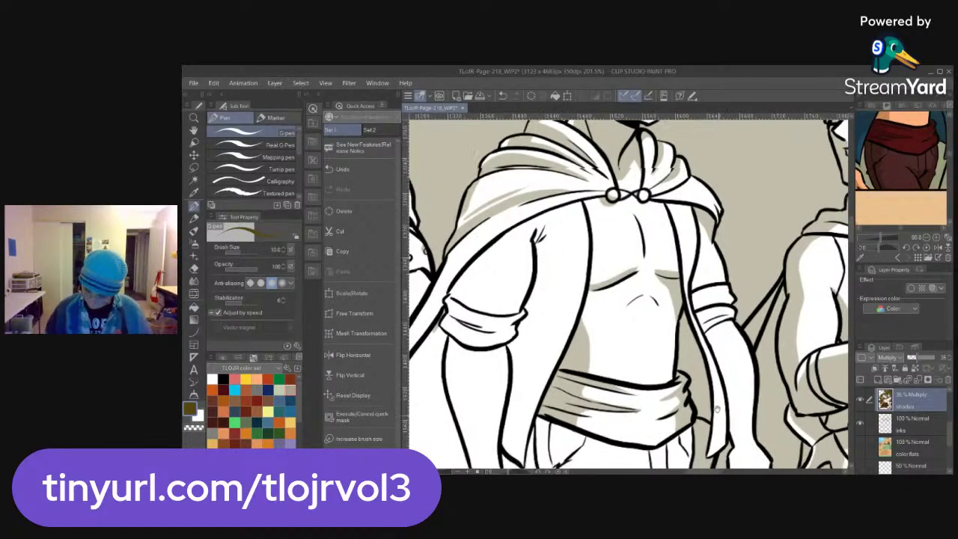
{"action": "mouse_move", "coordinate": [614, 385]}
{"action": "left_mouse_down"}
{"action": "mouse_move", "coordinate": [618, 398]}
{"action": "mouse_move", "coordinate": [666, 393]}
{"action": "mouse_move", "coordinate": [642, 410]}
{"action": "mouse_move", "coordinate": [644, 400]}
{"action": "mouse_move", "coordinate": [630, 395]}
{"action": "left_mouse_up"}
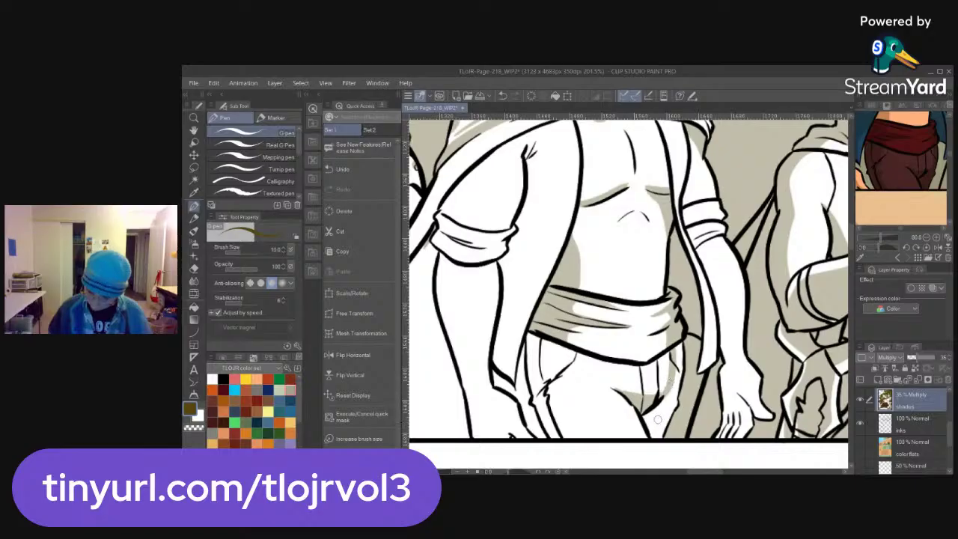
{"action": "key", "text": "g"}
{"action": "left_click", "coordinate": [682, 358]}
{"action": "left_click", "coordinate": [672, 403]}
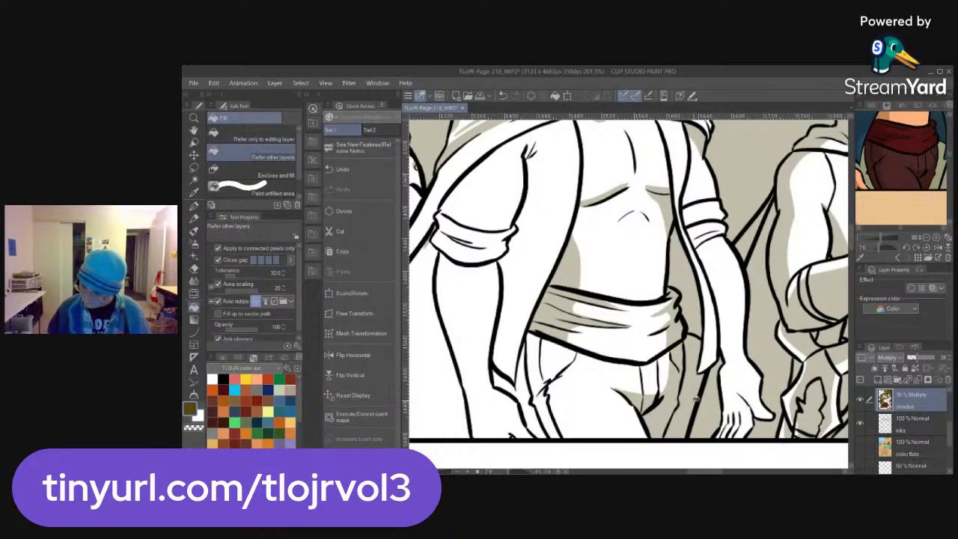
{"action": "key", "text": "p"}
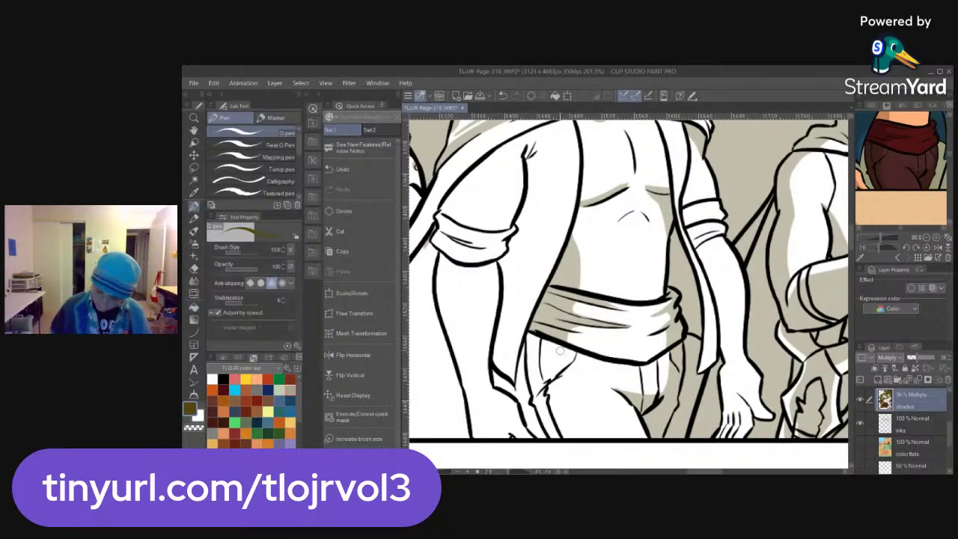
Draw and fill jagged shadows along the near hip and thigh of the bare-chested hero's trousers
{"action": "mouse_move", "coordinate": [556, 342]}
{"action": "left_mouse_down"}
{"action": "mouse_move", "coordinate": [562, 402]}
{"action": "mouse_move", "coordinate": [574, 393]}
{"action": "mouse_move", "coordinate": [558, 384]}
{"action": "mouse_move", "coordinate": [542, 407]}
{"action": "mouse_move", "coordinate": [560, 420]}
{"action": "mouse_move", "coordinate": [549, 399]}
{"action": "mouse_move", "coordinate": [565, 401]}
{"action": "mouse_move", "coordinate": [556, 424]}
{"action": "left_mouse_up"}
{"action": "key", "text": "g"}
{"action": "left_click", "coordinate": [553, 374]}
{"action": "key", "text": "ctrl+z"}
{"action": "left_click", "coordinate": [547, 363]}
{"action": "left_click", "coordinate": [539, 364]}
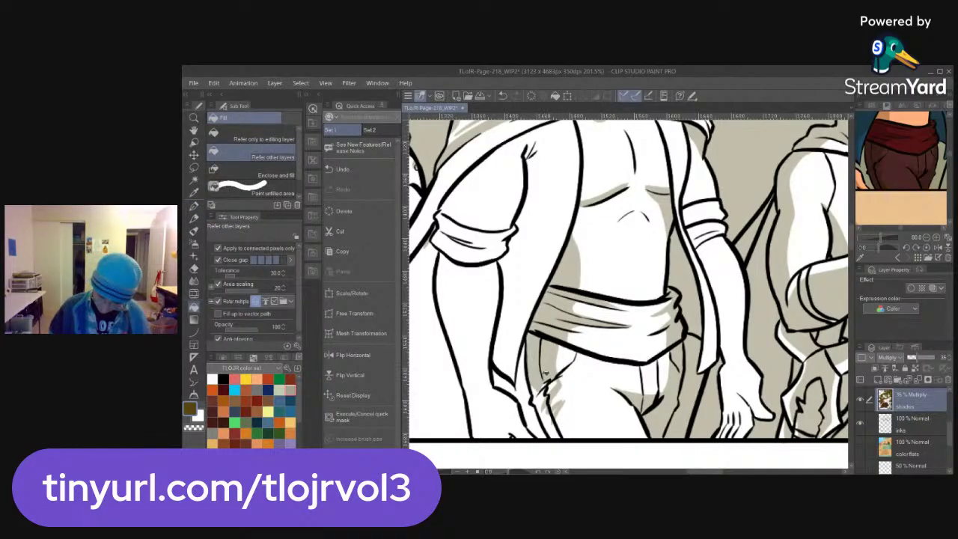
{"action": "key", "text": "p"}
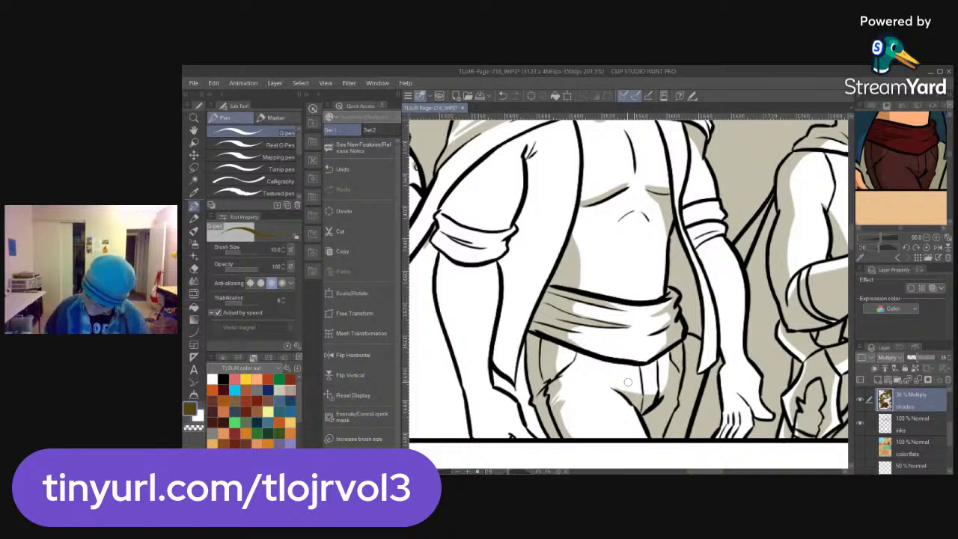
{"action": "left_click_drag", "start_coordinate": [557, 348], "coordinate": [560, 381]}
Draw shadow outlines on the front panel of the bare-chested hero's open coat beside his near arm
{"action": "left_click_drag", "start_coordinate": [887, 164], "coordinate": [905, 197]}
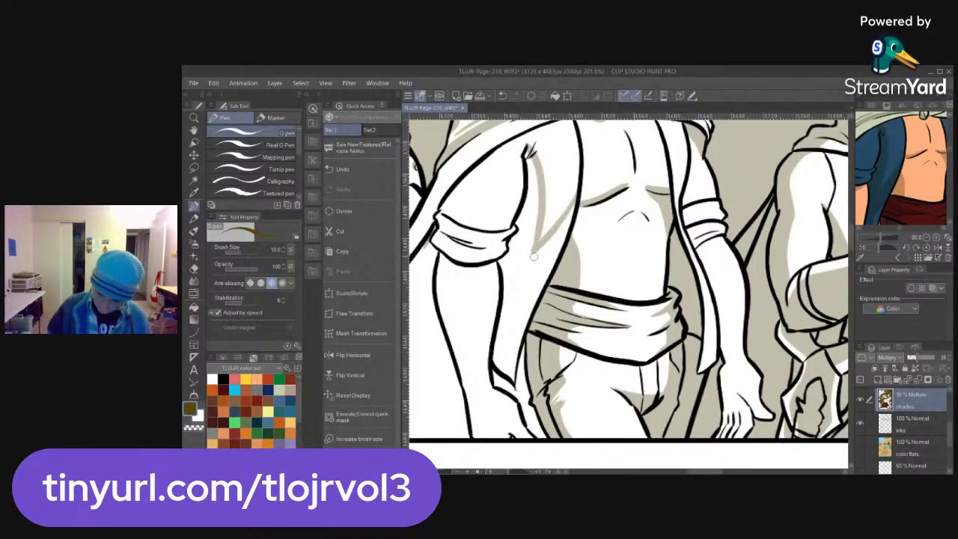
{"action": "left_click_drag", "start_coordinate": [900, 193], "coordinate": [911, 163]}
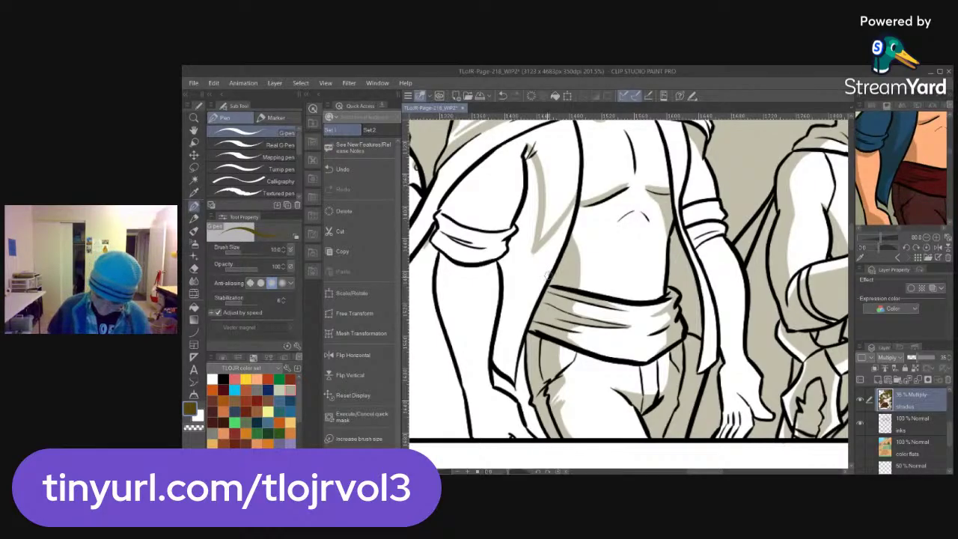
Fill the outlined shadow on the inside of the shirtless man's open vest with the shading colour
{"action": "key", "text": "g"}
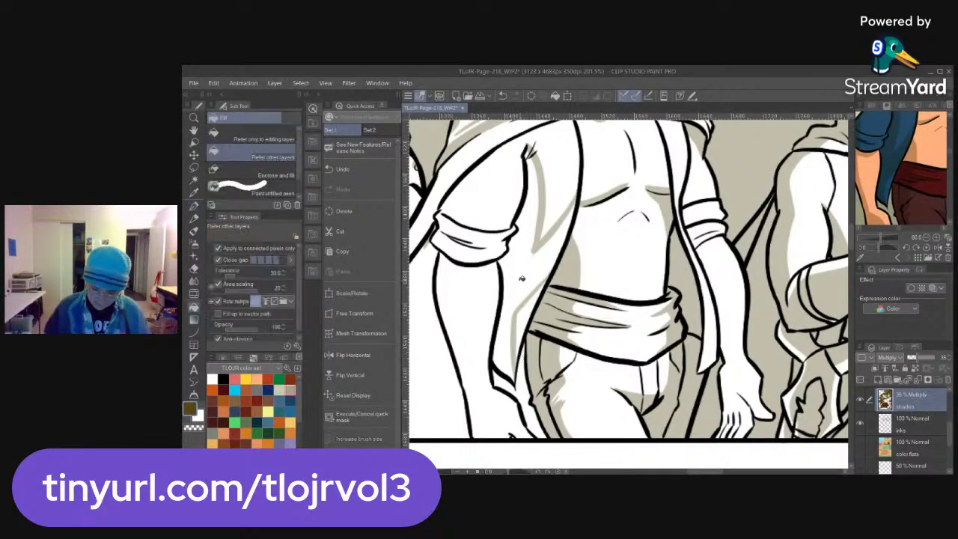
{"action": "left_click", "coordinate": [522, 278]}
{"action": "key", "text": "p"}
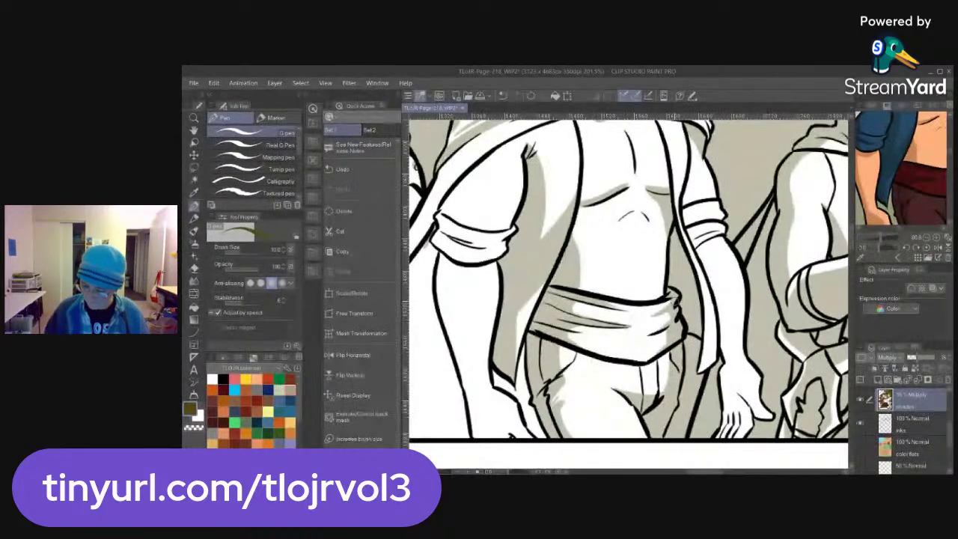
Outline the shadow on the man's rolled sleeve and cuff with the G-pen and fill it on the shades layer
{"action": "left_click_drag", "start_coordinate": [897, 158], "coordinate": [910, 170]}
{"action": "left_click_drag", "start_coordinate": [532, 298], "coordinate": [569, 360]}
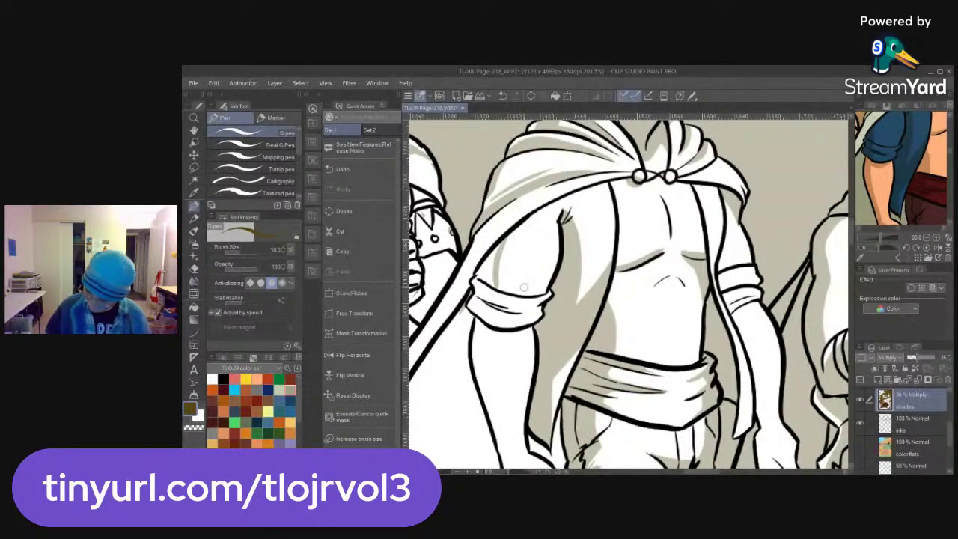
{"action": "left_click_drag", "start_coordinate": [487, 303], "coordinate": [535, 308]}
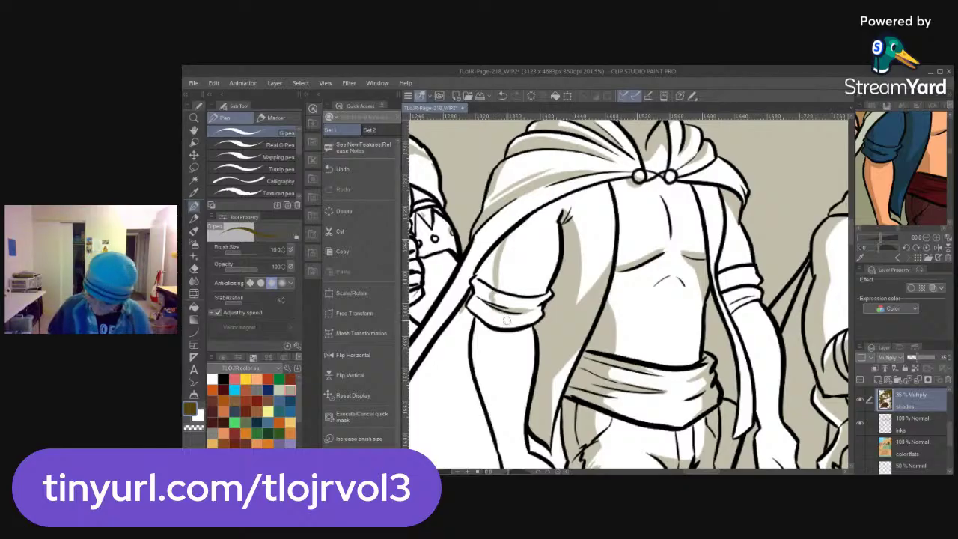
{"action": "key", "text": "g"}
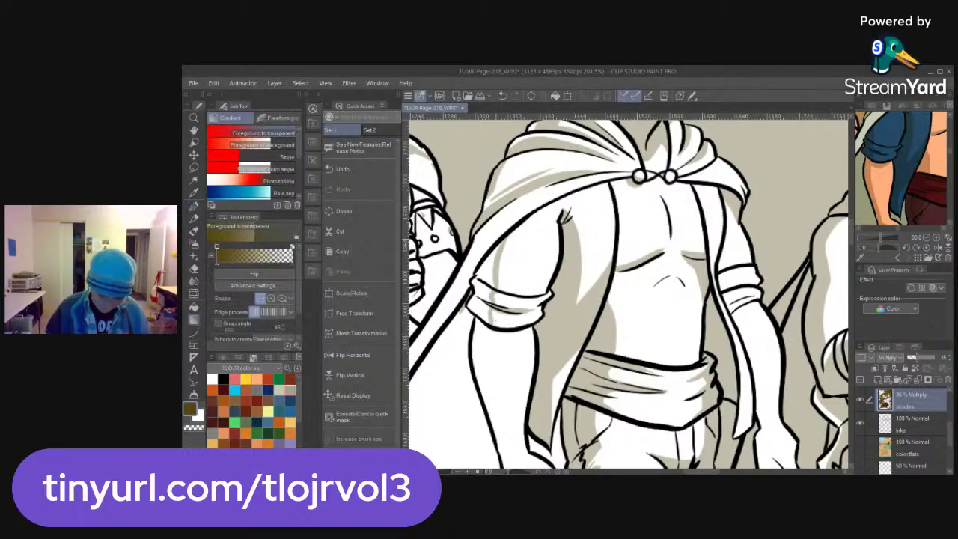
{"action": "key", "text": "g"}
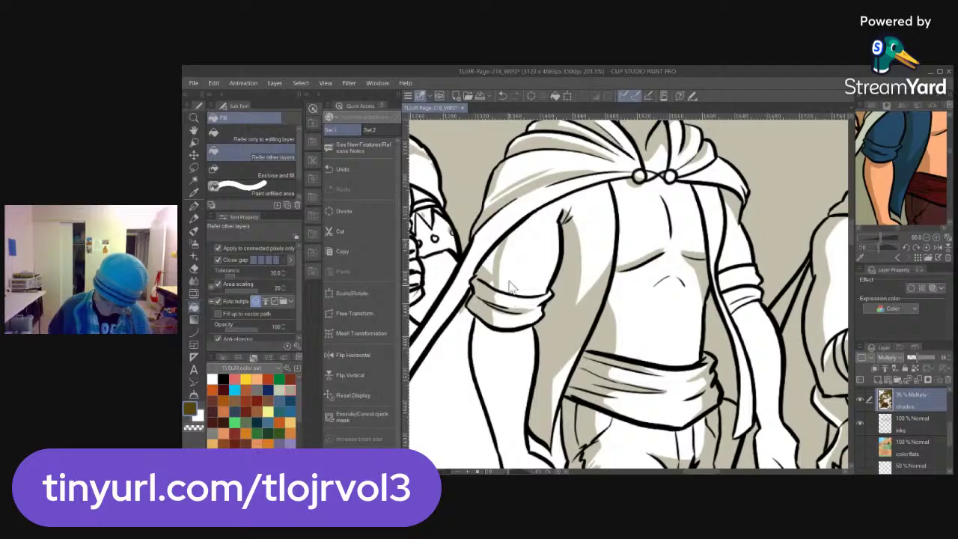
{"action": "key", "text": "p"}
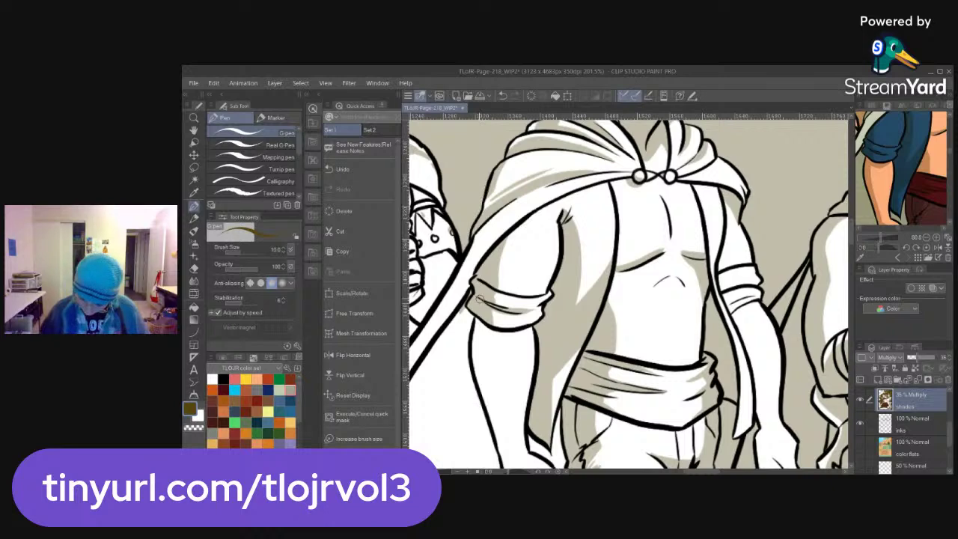
Draw the shadow edge below the cuff and down the forearm to the hand, and fill the enclosed area
{"action": "left_click_drag", "start_coordinate": [560, 323], "coordinate": [601, 234]}
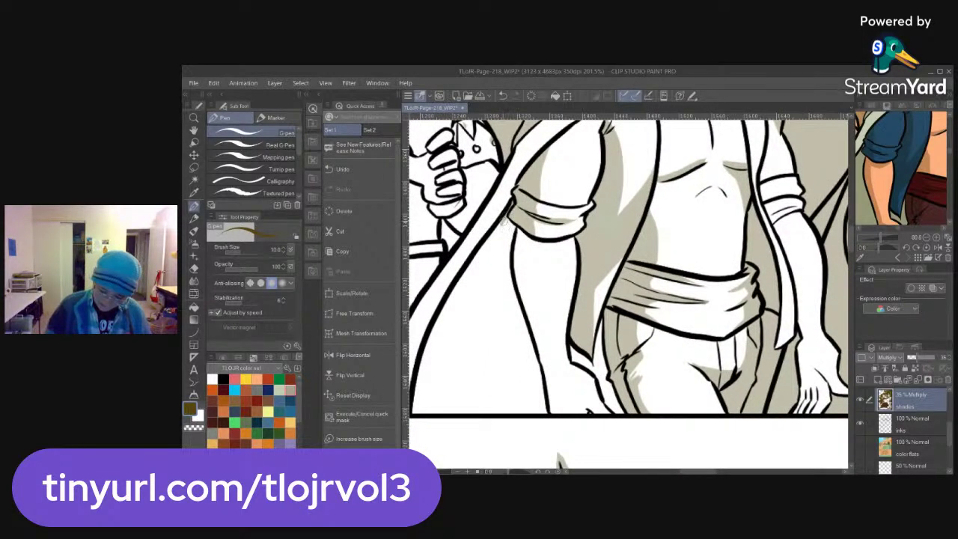
{"action": "left_click_drag", "start_coordinate": [511, 226], "coordinate": [515, 261]}
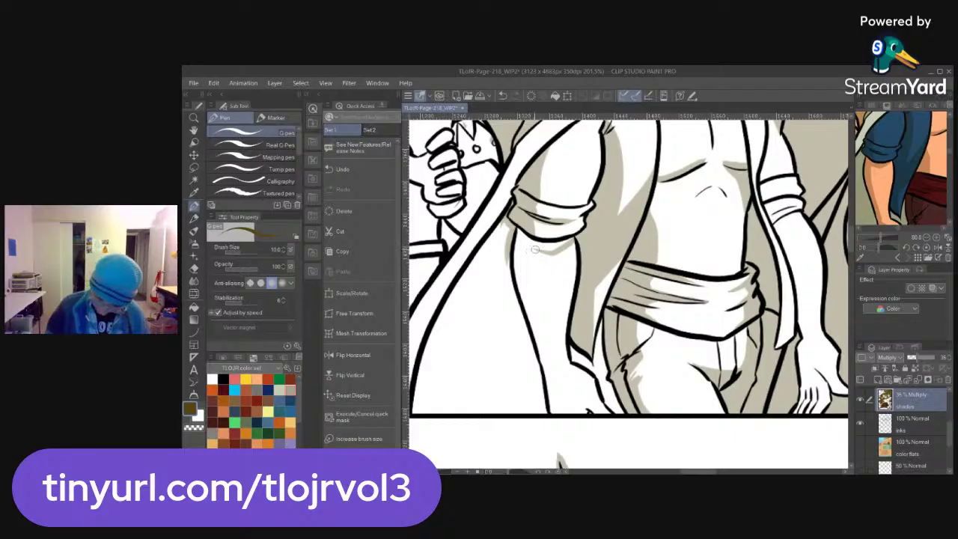
{"action": "mouse_move", "coordinate": [531, 248]}
{"action": "left_mouse_down"}
{"action": "mouse_move", "coordinate": [535, 321]}
{"action": "mouse_move", "coordinate": [554, 382]}
{"action": "left_mouse_up"}
{"action": "left_click_drag", "start_coordinate": [882, 176], "coordinate": [894, 184]}
{"action": "left_click_drag", "start_coordinate": [904, 215], "coordinate": [914, 176]}
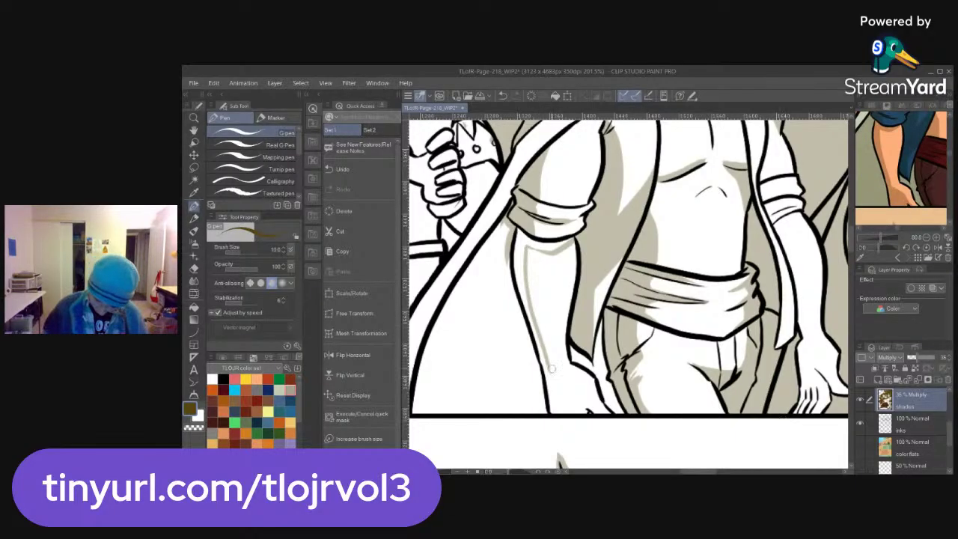
{"action": "left_click_drag", "start_coordinate": [548, 364], "coordinate": [599, 416]}
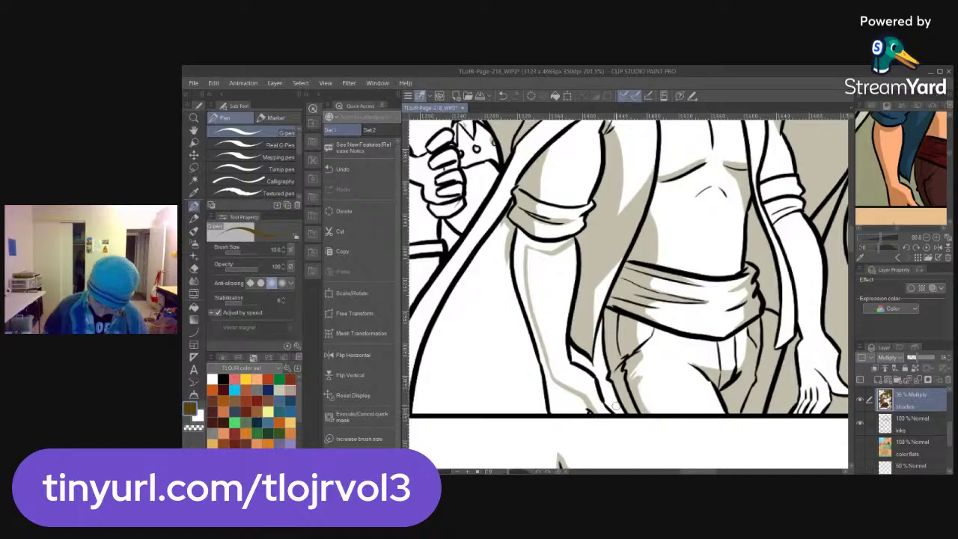
{"action": "key", "text": "g"}
{"action": "key", "text": "g"}
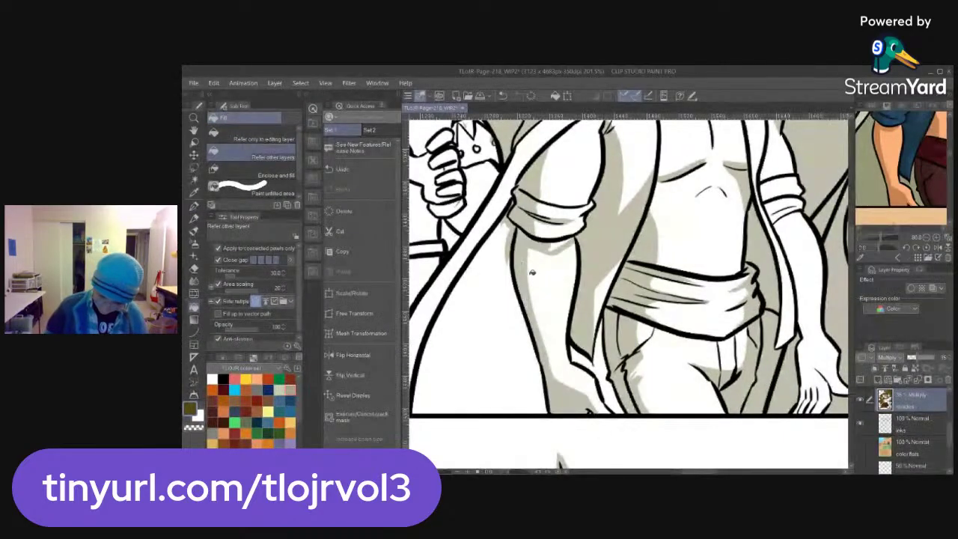
{"action": "key", "text": "p"}
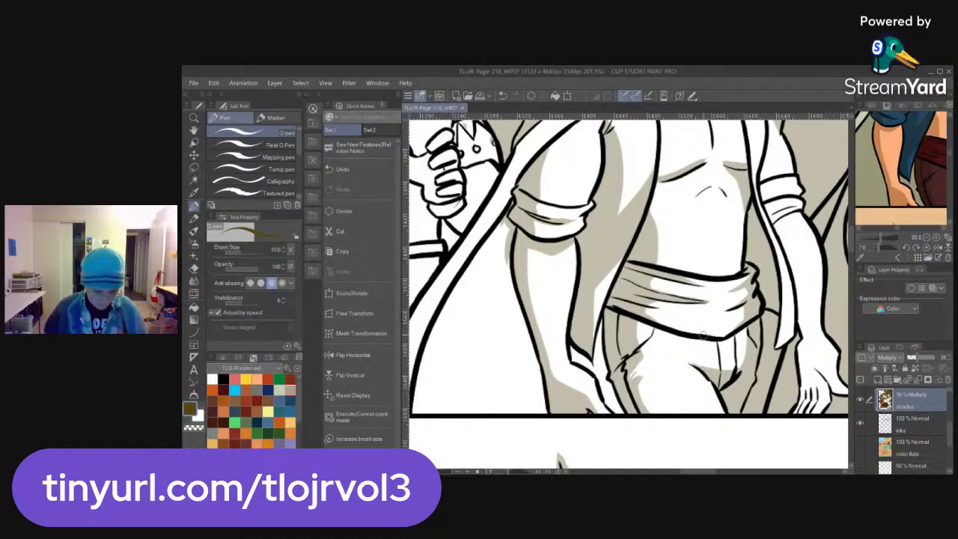
Fill the inside of the cape behind the man's arm and the gap between his hand and hip with shade
{"action": "key", "text": "g"}
{"action": "key", "text": "g"}
{"action": "left_click", "coordinate": [532, 378]}
{"action": "left_click_drag", "start_coordinate": [896, 193], "coordinate": [924, 187]}
{"action": "left_click", "coordinate": [606, 374]}
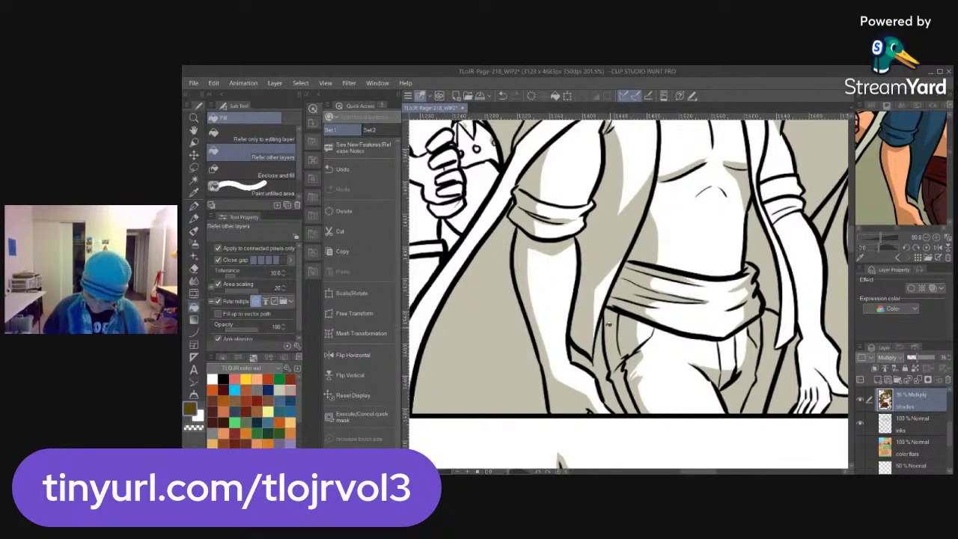
{"action": "key", "text": "p"}
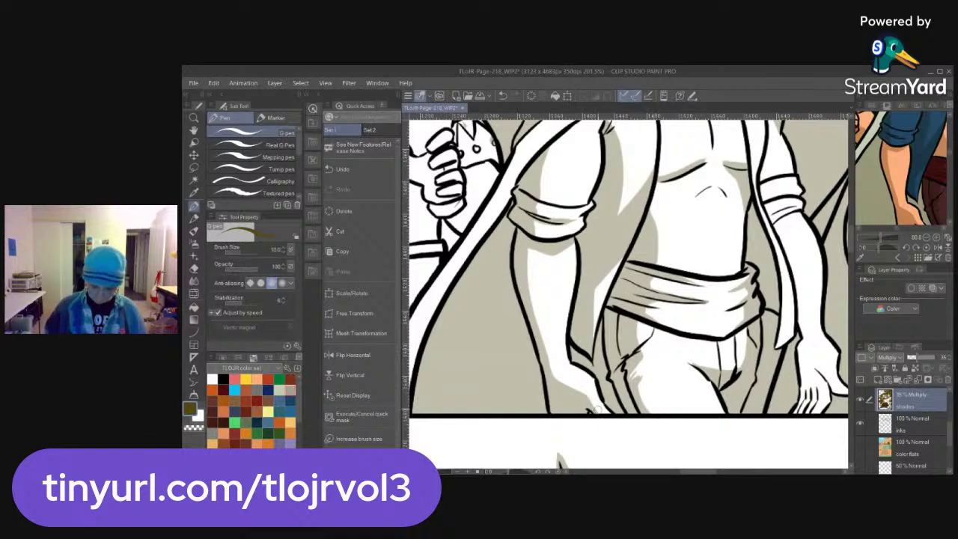
Fill the unshaded gap below the arrows on the inside of the archer's cape
{"action": "left_click_drag", "start_coordinate": [885, 241], "coordinate": [875, 236]}
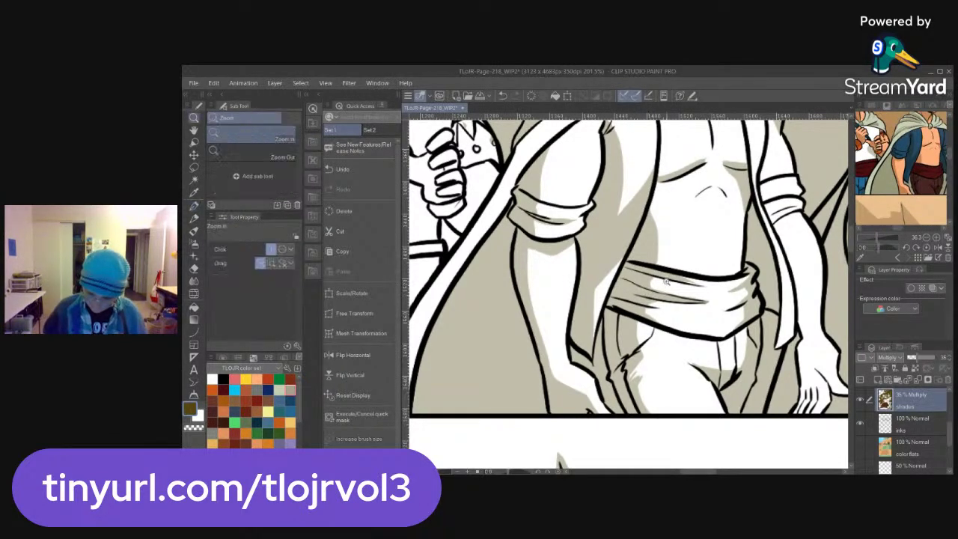
{"action": "scroll", "coordinate": [662, 284], "scroll_direction": "down", "scroll_amount": 3}
{"action": "left_click_drag", "start_coordinate": [596, 314], "coordinate": [653, 337]}
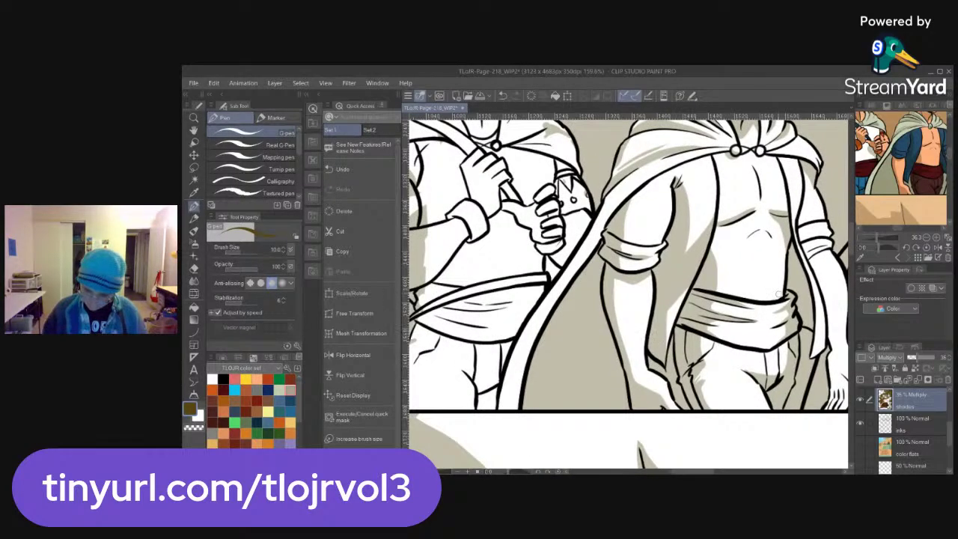
{"action": "scroll", "coordinate": [643, 335], "scroll_direction": "down", "scroll_amount": 2}
{"action": "left_click_drag", "start_coordinate": [633, 334], "coordinate": [672, 359]}
{"action": "scroll", "coordinate": [672, 359], "scroll_direction": "up", "scroll_amount": 2}
{"action": "scroll", "coordinate": [662, 363], "scroll_direction": "up", "scroll_amount": 3}
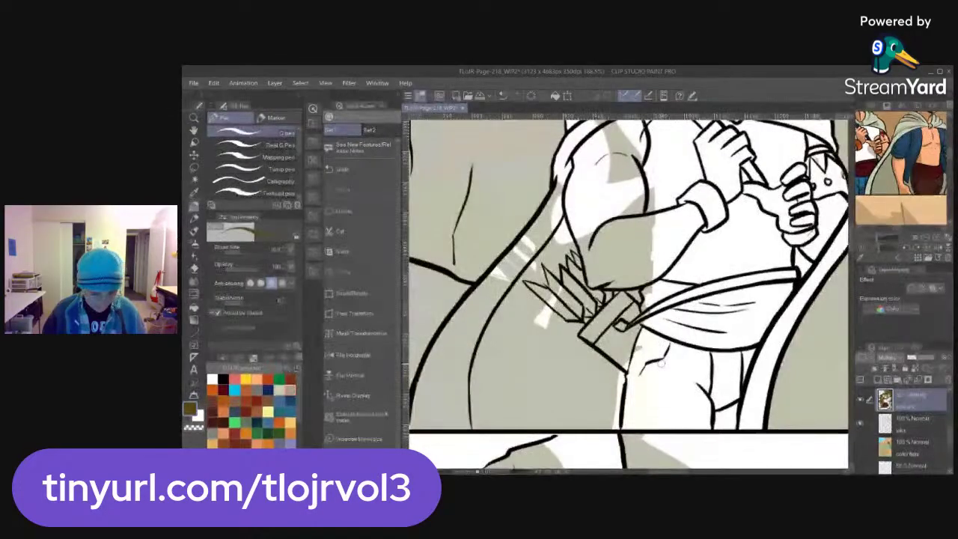
{"action": "key", "text": "g"}
{"action": "left_click", "coordinate": [544, 320]}
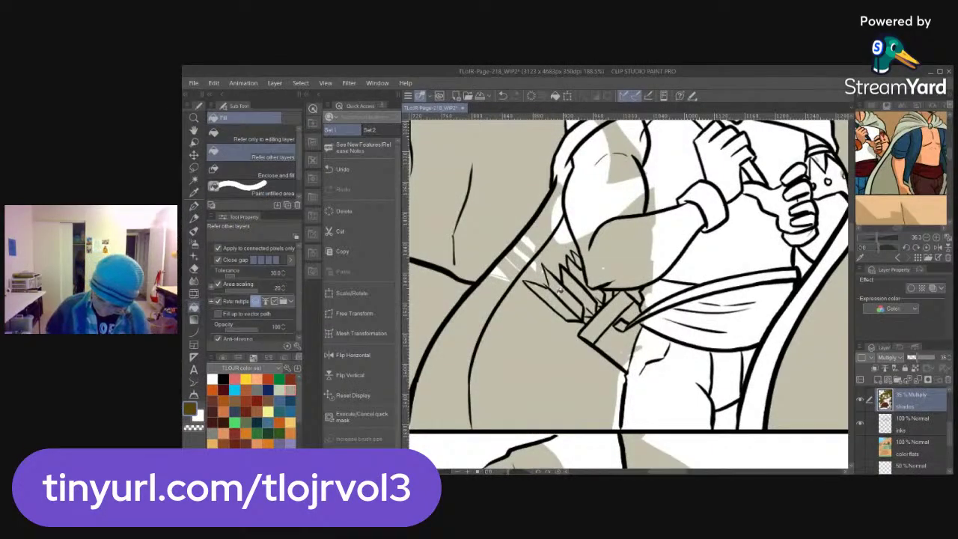
Erase the stray shading on the archer's hip and fill the remaining gap beside his thigh
{"action": "key", "text": "p"}
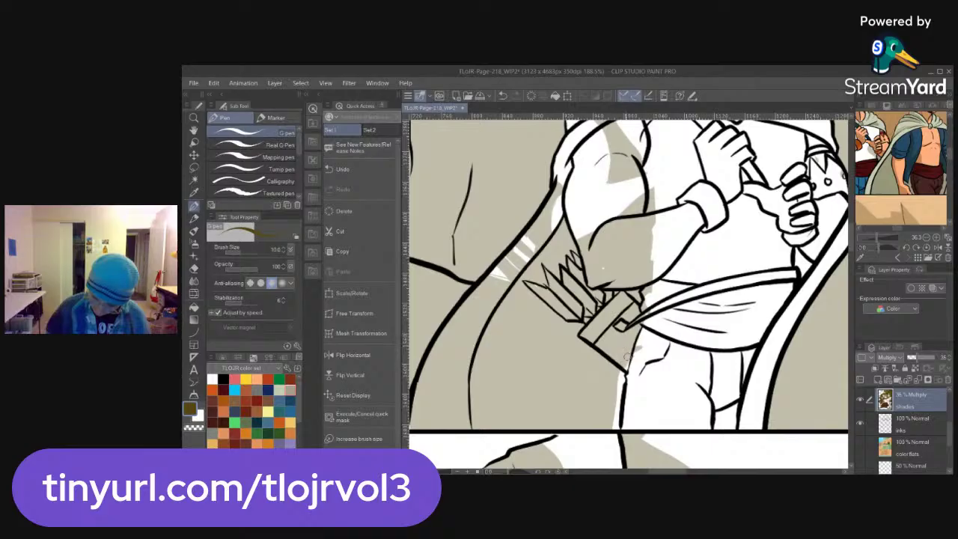
{"action": "key", "text": "e"}
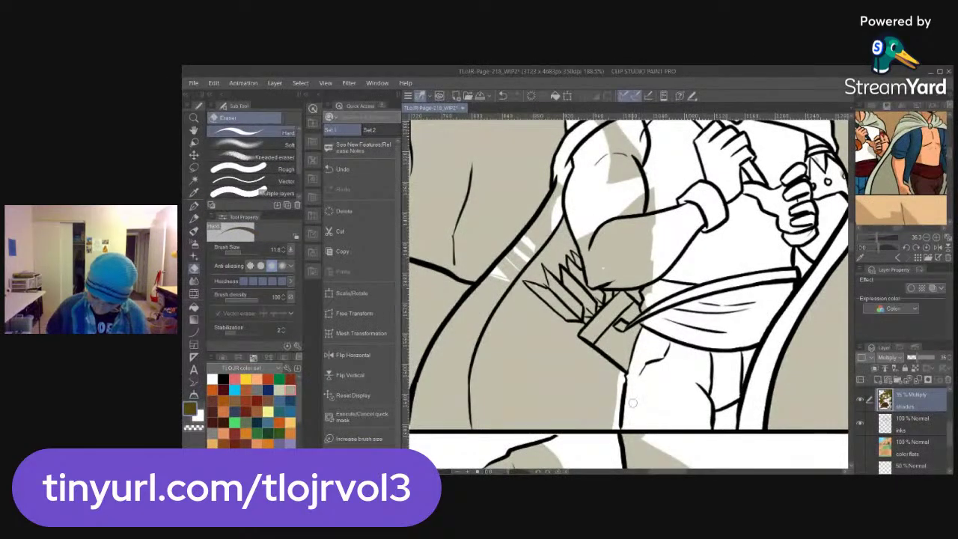
{"action": "key", "text": "g"}
{"action": "scroll", "coordinate": [553, 382], "scroll_direction": "left", "scroll_amount": 3}
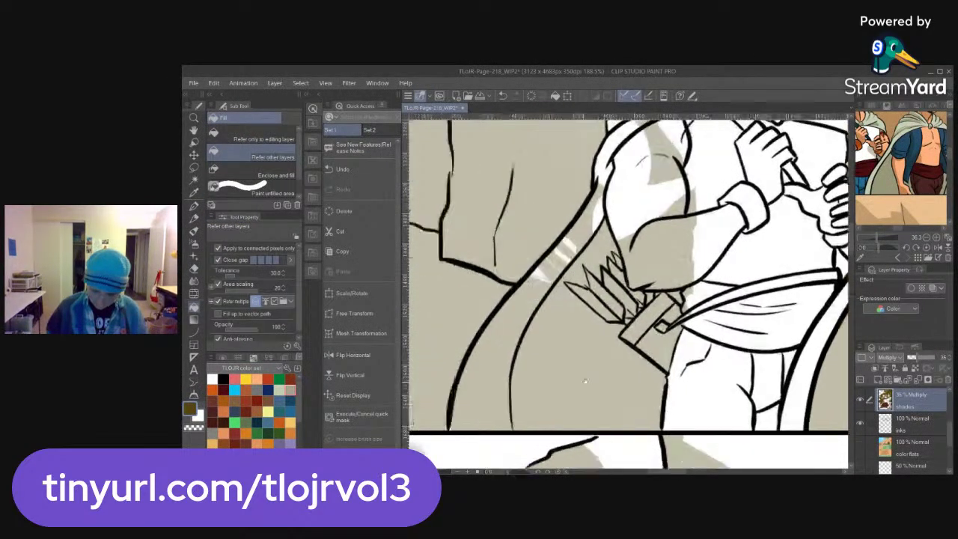
Auto-select the archer's cape edge with the shades layer hidden, show the layer again and clear the shading inside the selection
{"action": "left_click", "coordinate": [859, 399]}
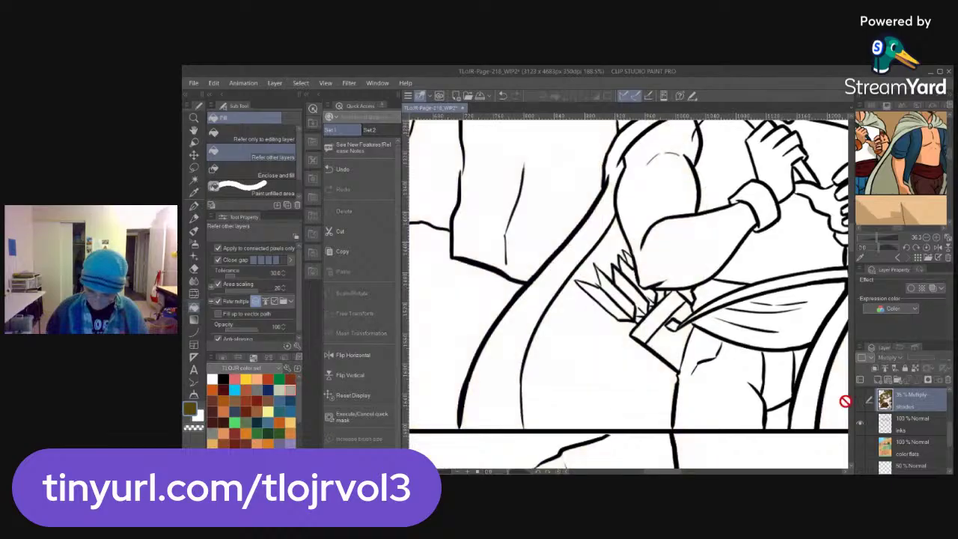
{"action": "key", "text": "w"}
{"action": "left_click", "coordinate": [541, 304]}
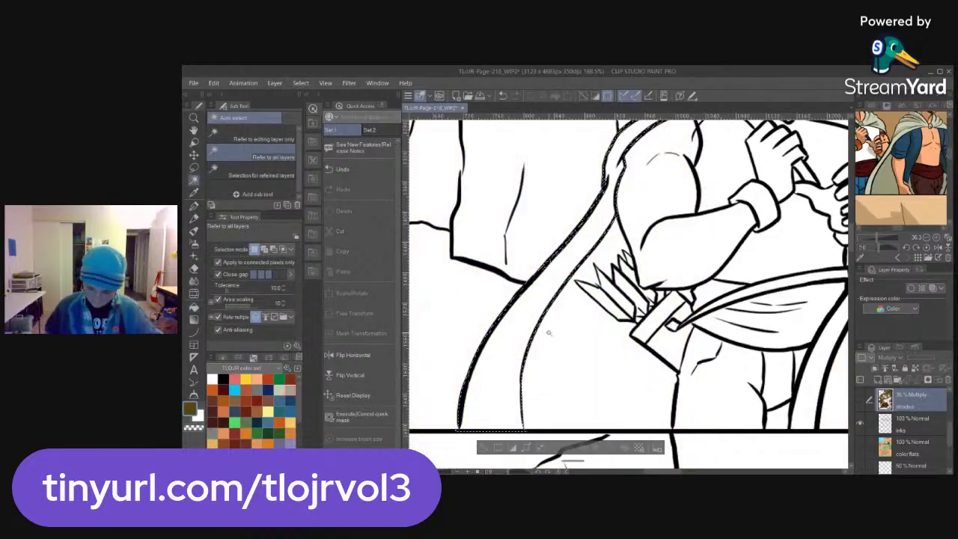
{"action": "left_click", "coordinate": [860, 399]}
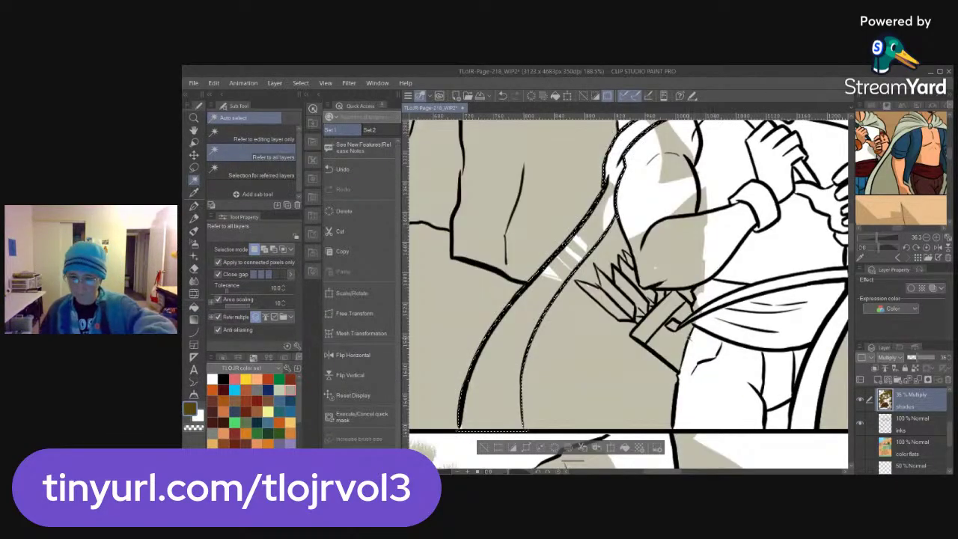
{"action": "key", "text": "Delete"}
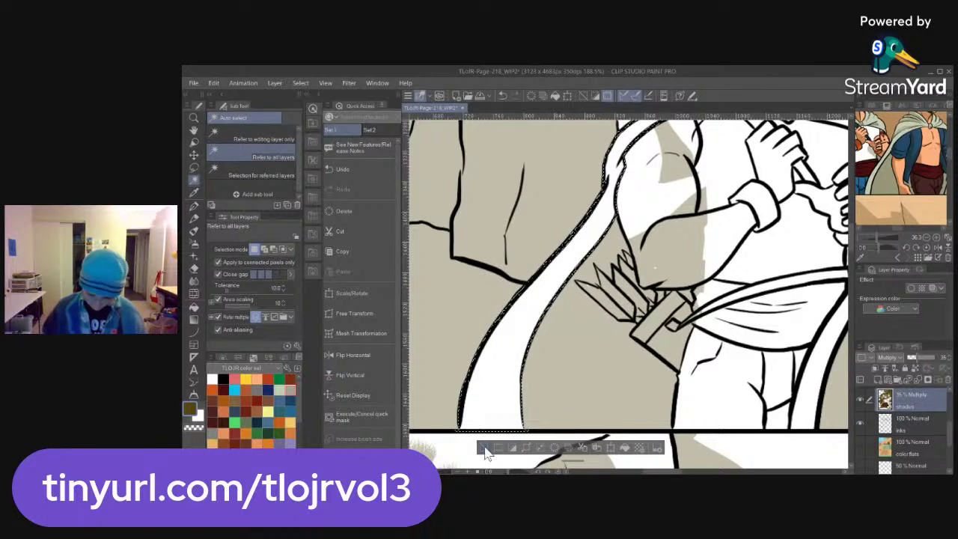
{"action": "key", "text": "ctrl+d"}
Draw a new shadow edge across the upper part of the archer's cape border and fill the area above it
{"action": "key", "text": "p"}
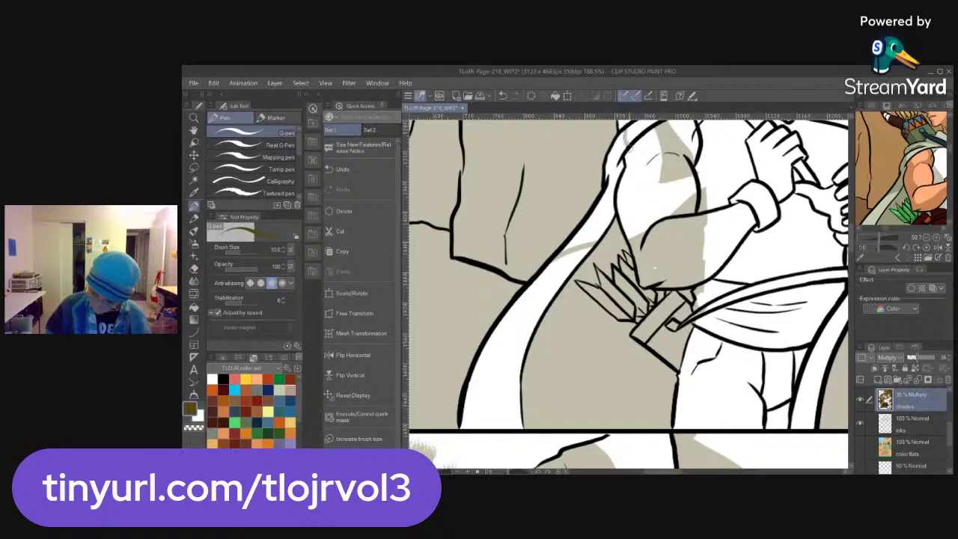
{"action": "key", "text": "g"}
{"action": "left_click", "coordinate": [613, 228]}
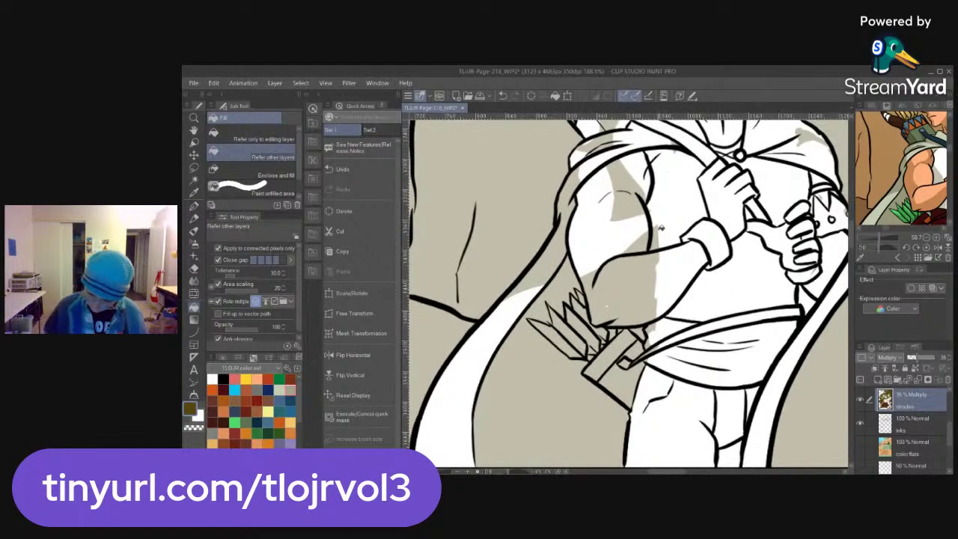
Remove the old shading from the archer's arm by erasing the upper arm and clearing a lasso selection around the elbow and forearm
{"action": "key", "text": "e"}
{"action": "mouse_move", "coordinate": [649, 217]}
{"action": "left_mouse_down"}
{"action": "mouse_move", "coordinate": [636, 196]}
{"action": "mouse_move", "coordinate": [612, 215]}
{"action": "mouse_move", "coordinate": [623, 179]}
{"action": "mouse_move", "coordinate": [610, 171]}
{"action": "mouse_move", "coordinate": [613, 160]}
{"action": "mouse_move", "coordinate": [591, 155]}
{"action": "mouse_move", "coordinate": [603, 142]}
{"action": "mouse_move", "coordinate": [575, 153]}
{"action": "left_mouse_up"}
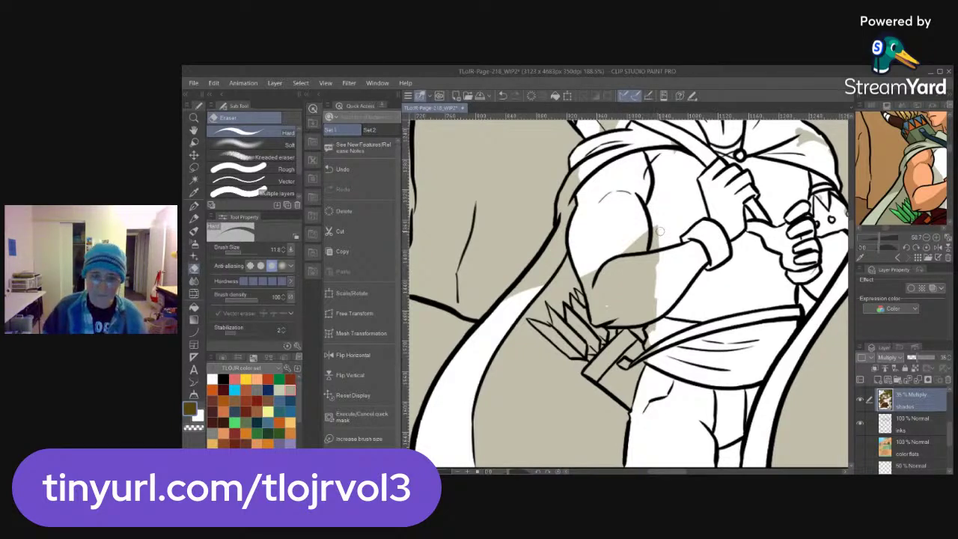
{"action": "key", "text": "m"}
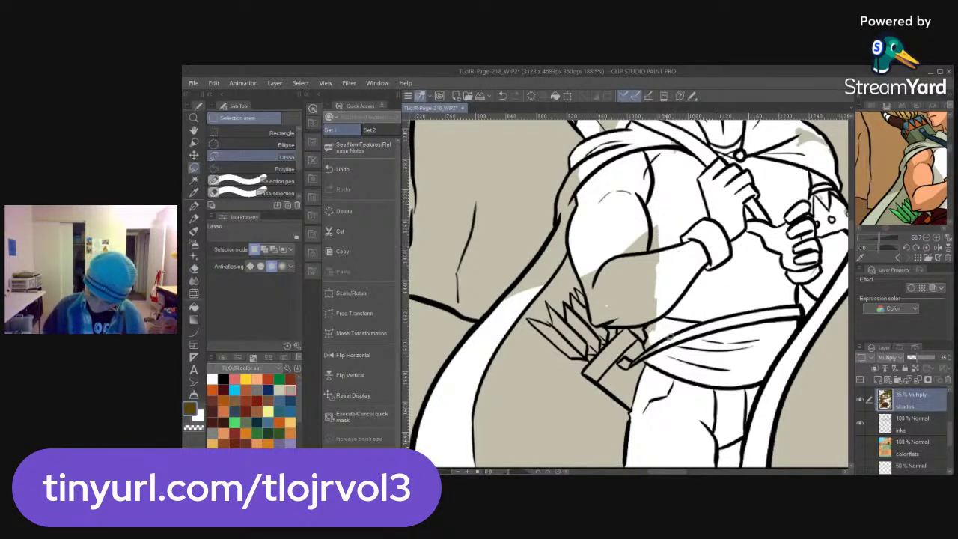
{"action": "mouse_move", "coordinate": [665, 313]}
{"action": "left_mouse_down"}
{"action": "mouse_move", "coordinate": [673, 304]}
{"action": "mouse_move", "coordinate": [607, 324]}
{"action": "mouse_move", "coordinate": [593, 317]}
{"action": "mouse_move", "coordinate": [584, 277]}
{"action": "mouse_move", "coordinate": [648, 199]}
{"action": "mouse_move", "coordinate": [676, 274]}
{"action": "left_mouse_up"}
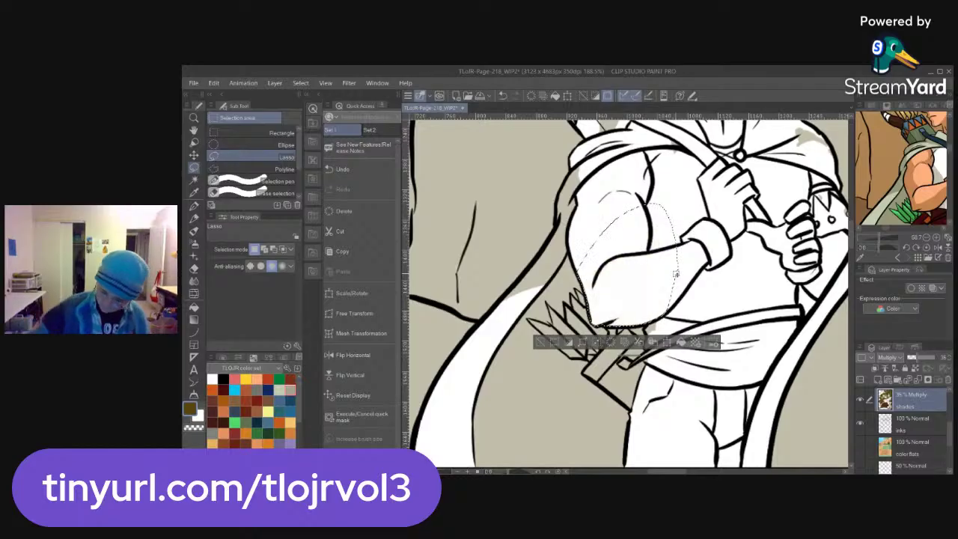
{"action": "left_click", "coordinate": [542, 343]}
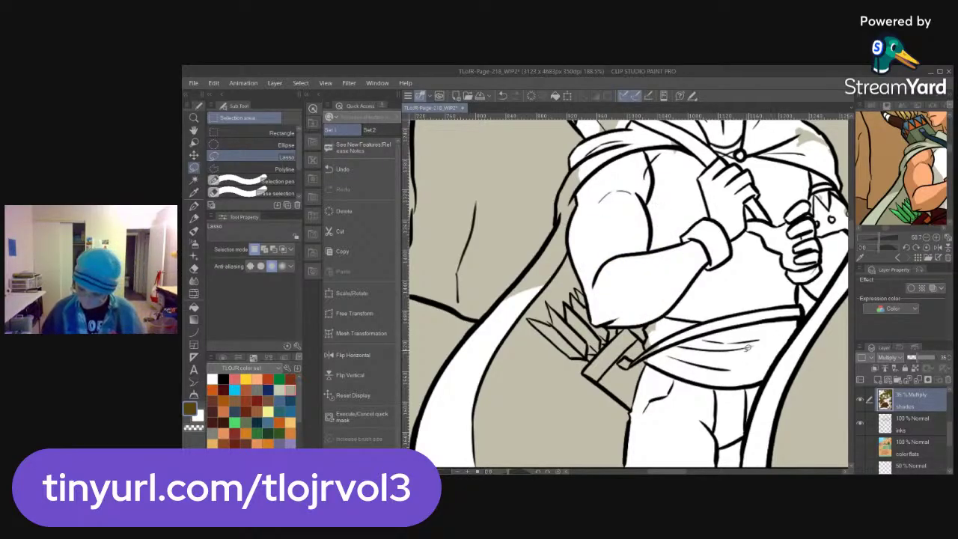
Erase the leftover old shading from the archer's torso and the part of his cape draped over the shoulders
{"action": "key", "text": "p"}
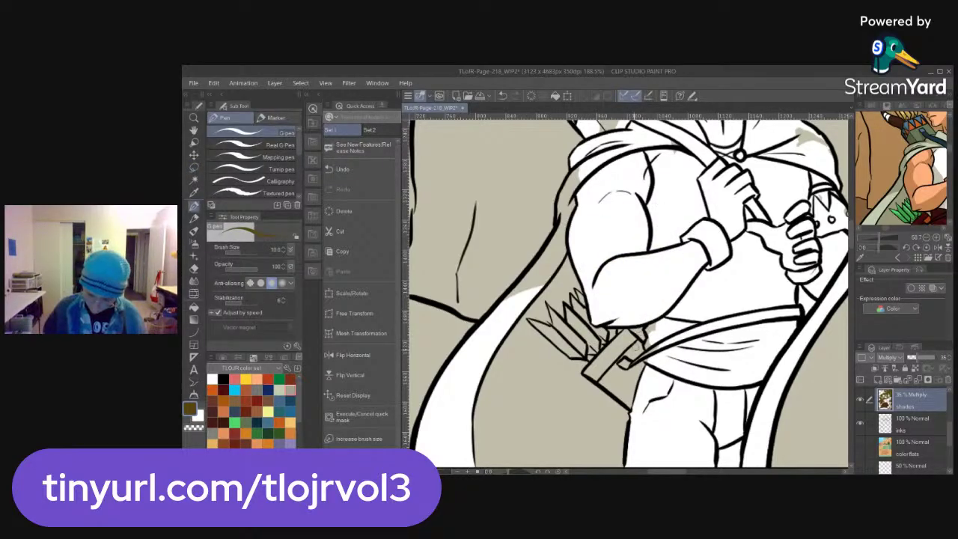
{"action": "left_click_drag", "start_coordinate": [762, 360], "coordinate": [709, 379]}
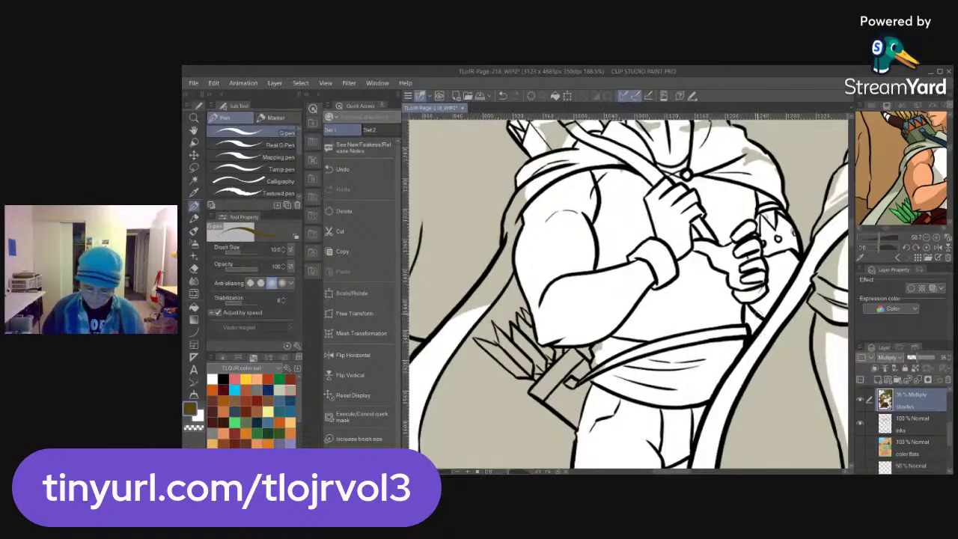
{"action": "key", "text": "g"}
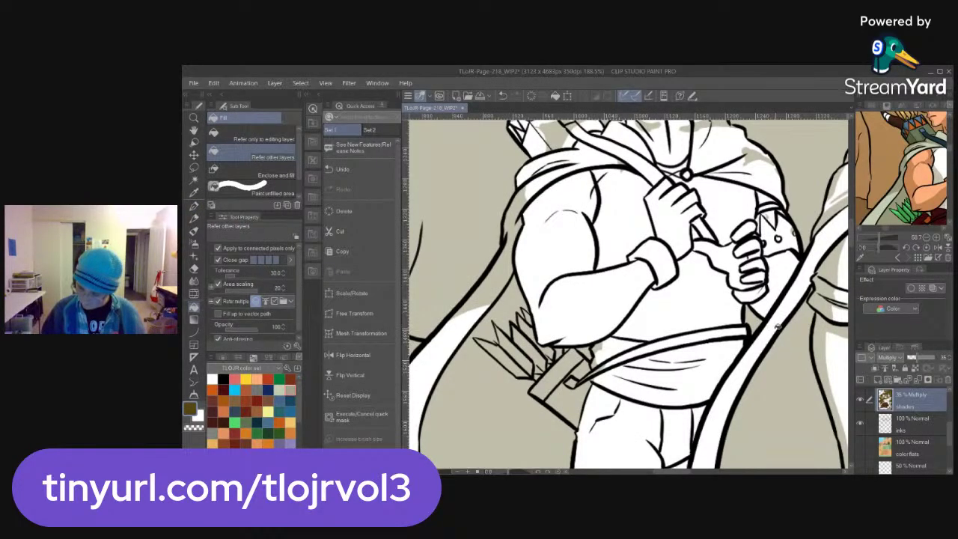
{"action": "key", "text": "e"}
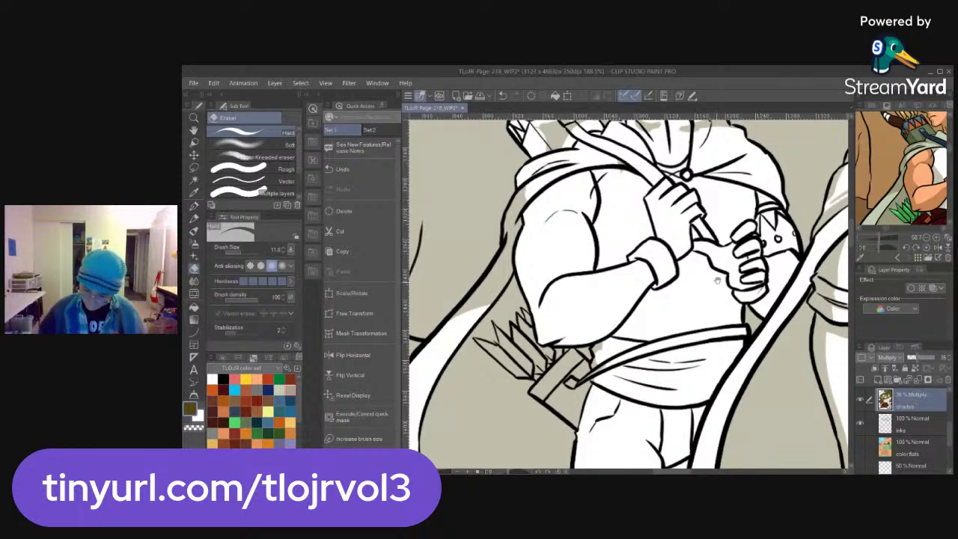
{"action": "left_click_drag", "start_coordinate": [713, 291], "coordinate": [730, 394]}
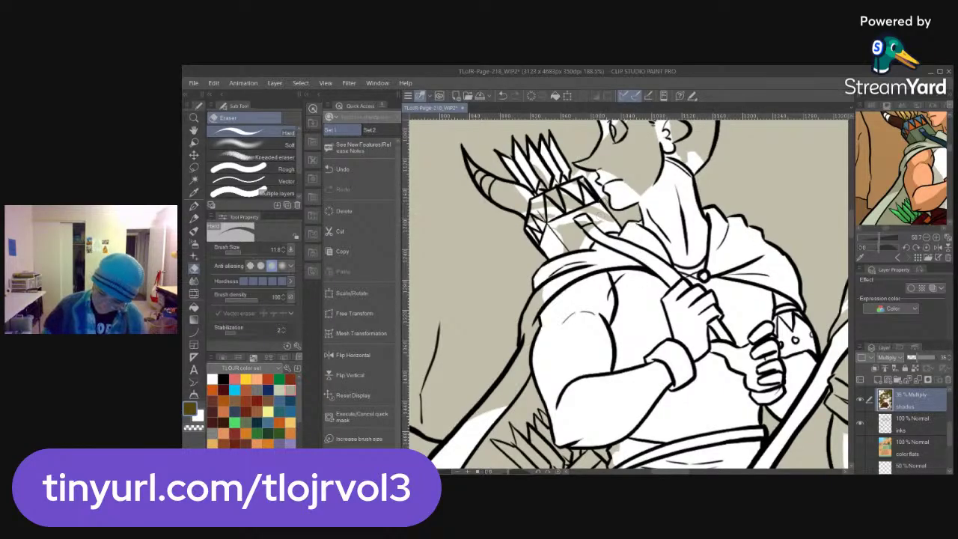
Erase the old shading from the upper side of the curved horn beside the archer's quiver
{"action": "key", "text": "g"}
{"action": "key", "text": "g"}
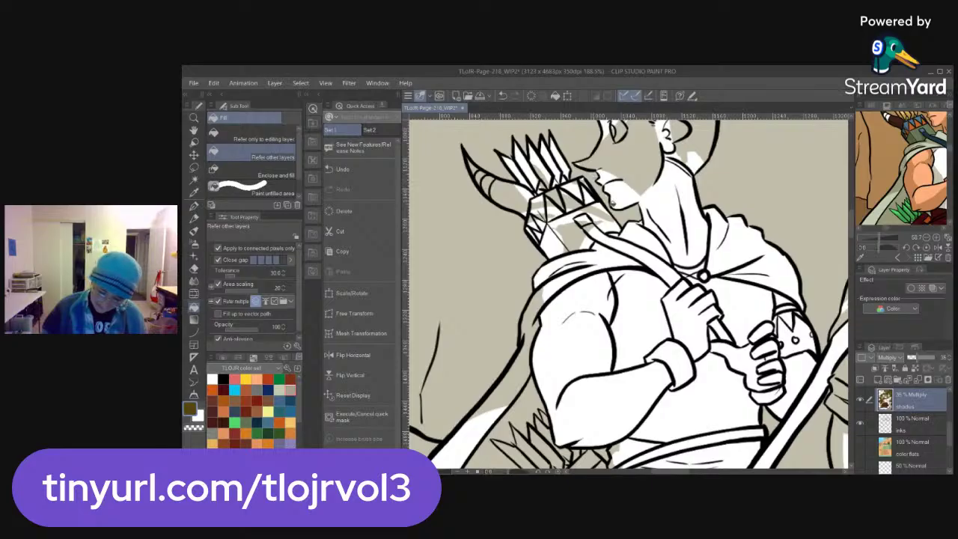
{"action": "key", "text": "p"}
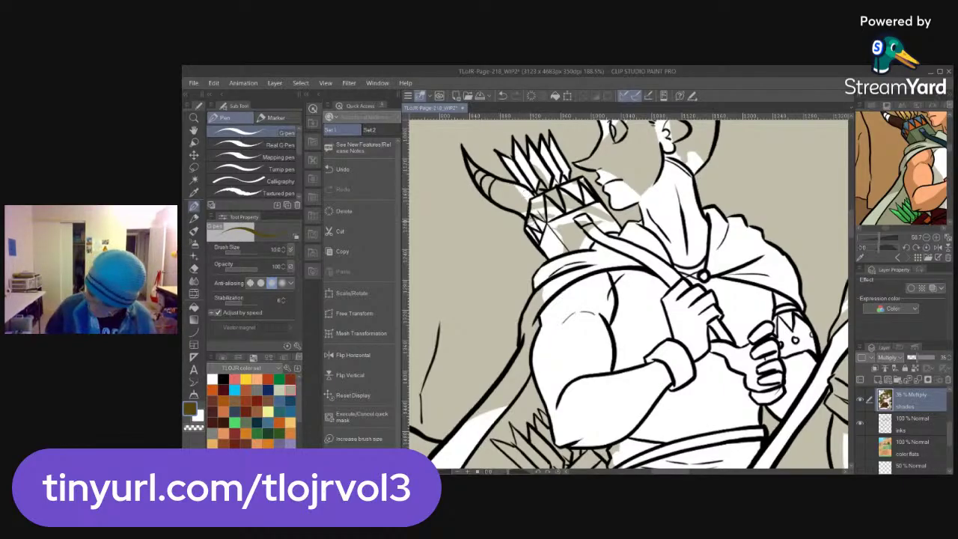
{"action": "left_click_drag", "start_coordinate": [913, 148], "coordinate": [903, 173]}
{"action": "key", "text": "e"}
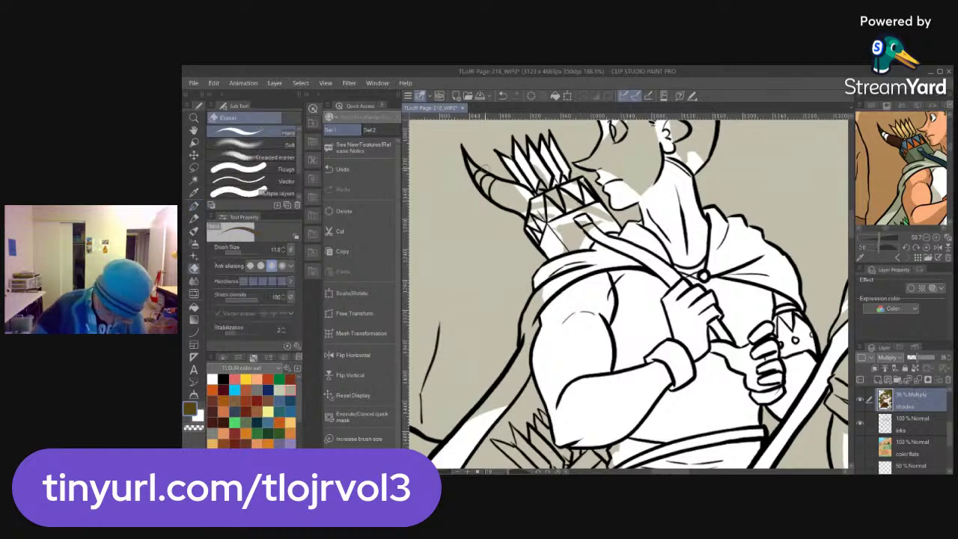
{"action": "mouse_move", "coordinate": [467, 158]}
{"action": "left_mouse_down"}
{"action": "mouse_move", "coordinate": [525, 199]}
{"action": "mouse_move", "coordinate": [502, 185]}
{"action": "mouse_move", "coordinate": [520, 200]}
{"action": "left_mouse_up"}
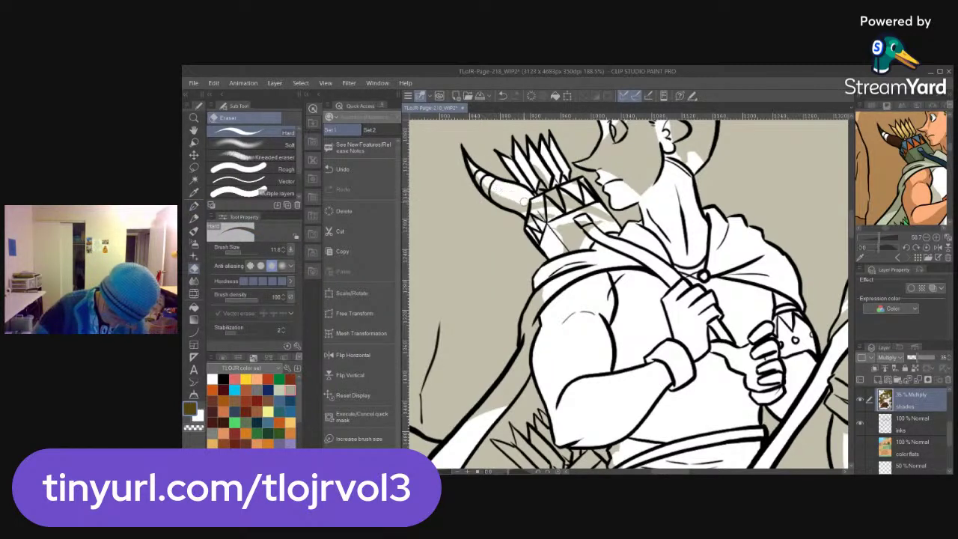
Erase the old shading from the archer's quiver, including its patterned rim and the area around the strap
{"action": "key", "text": "p"}
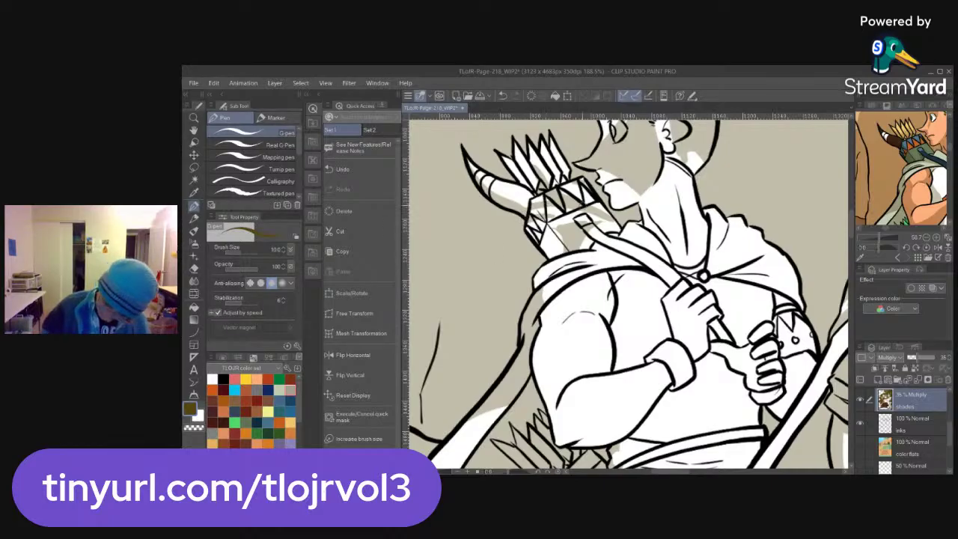
{"action": "key", "text": "e"}
{"action": "mouse_move", "coordinate": [560, 224]}
{"action": "left_mouse_down"}
{"action": "mouse_move", "coordinate": [606, 225]}
{"action": "mouse_move", "coordinate": [559, 232]}
{"action": "mouse_move", "coordinate": [539, 204]}
{"action": "mouse_move", "coordinate": [557, 224]}
{"action": "mouse_move", "coordinate": [548, 202]}
{"action": "mouse_move", "coordinate": [554, 211]}
{"action": "mouse_move", "coordinate": [573, 184]}
{"action": "mouse_move", "coordinate": [568, 196]}
{"action": "mouse_move", "coordinate": [631, 242]}
{"action": "left_mouse_up"}
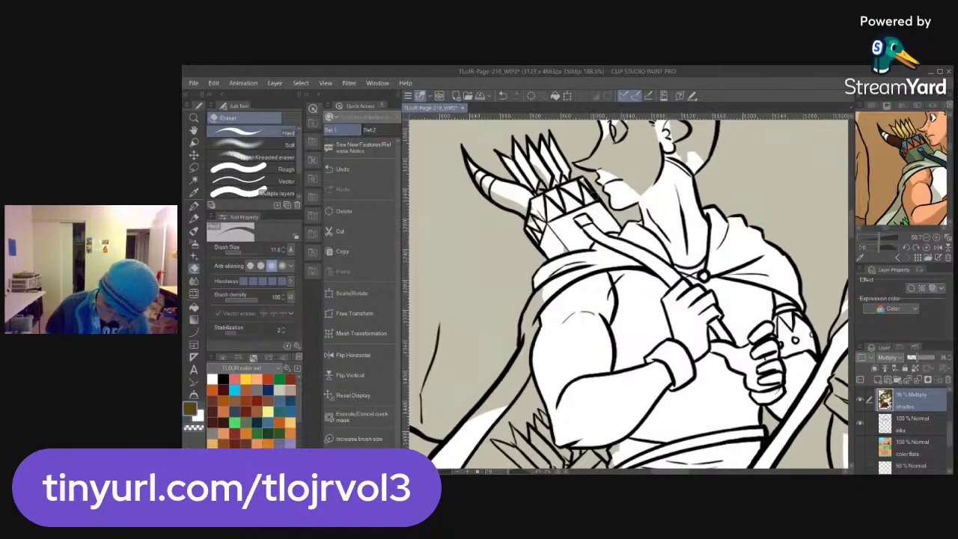
{"action": "left_click_drag", "start_coordinate": [581, 180], "coordinate": [580, 181]}
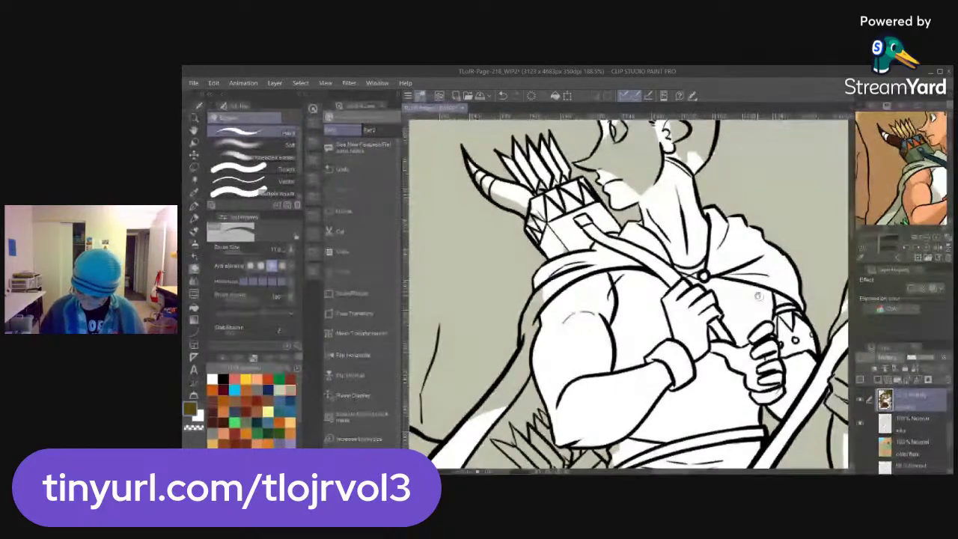
Auto-select the archer's head and neck with the shades layer hidden, show it again, clear the selected shading and erase the remainder in his eye
{"action": "scroll", "coordinate": [742, 306], "scroll_direction": "up", "scroll_amount": 4}
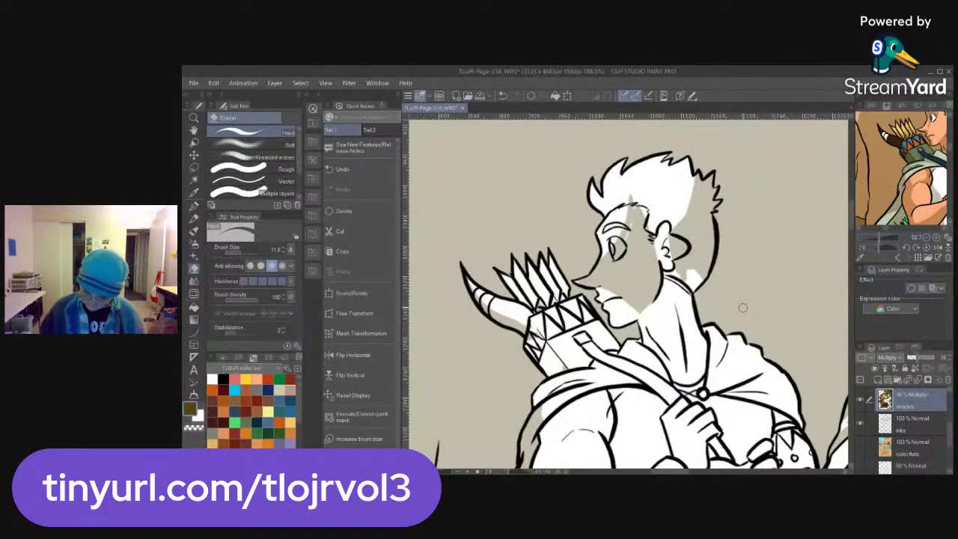
{"action": "left_click", "coordinate": [861, 399]}
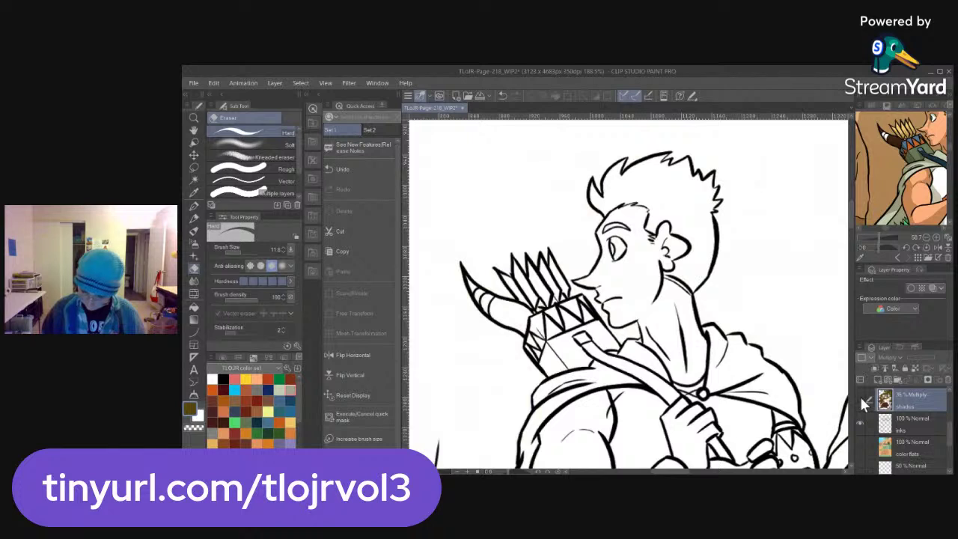
{"action": "key", "text": "w"}
{"action": "left_click", "coordinate": [702, 236]}
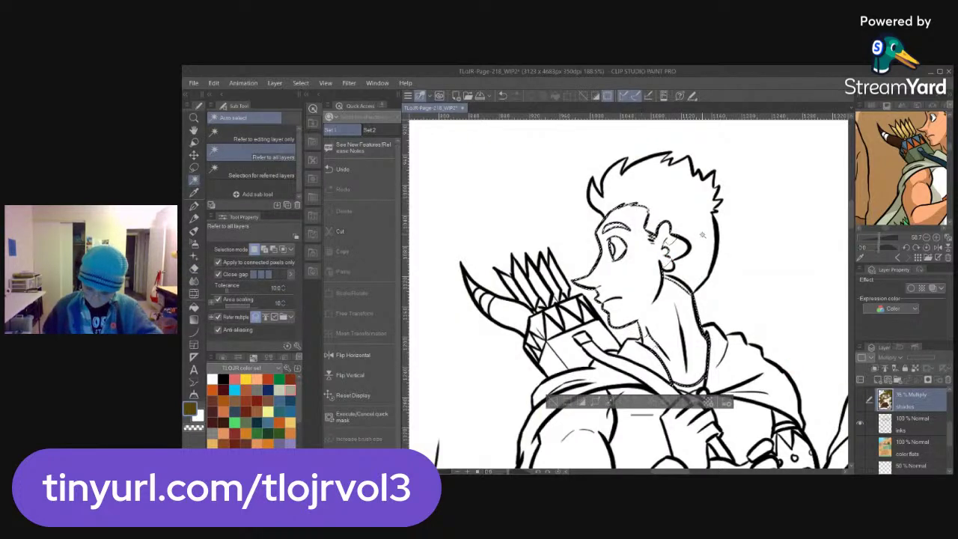
{"action": "left_click", "coordinate": [860, 399]}
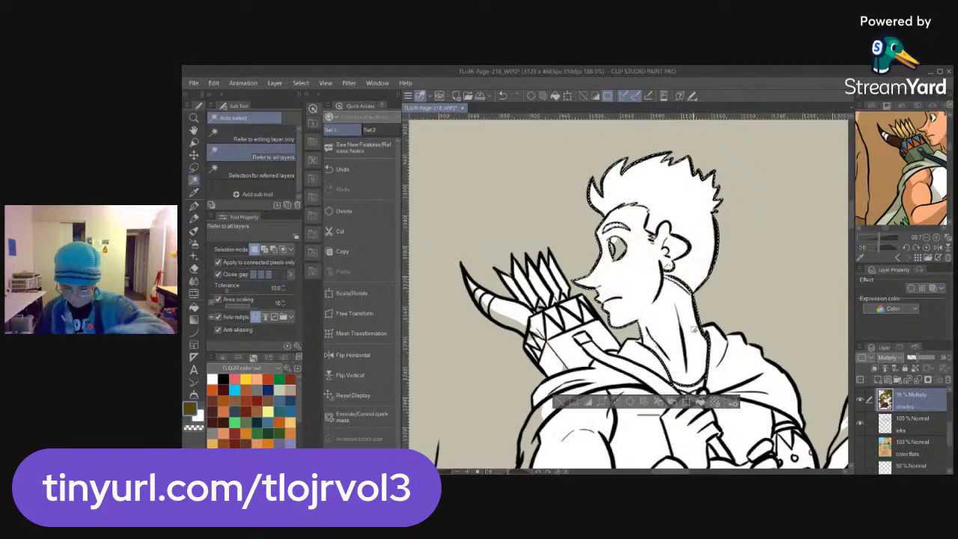
{"action": "key", "text": "ctrl+d"}
{"action": "key", "text": "e"}
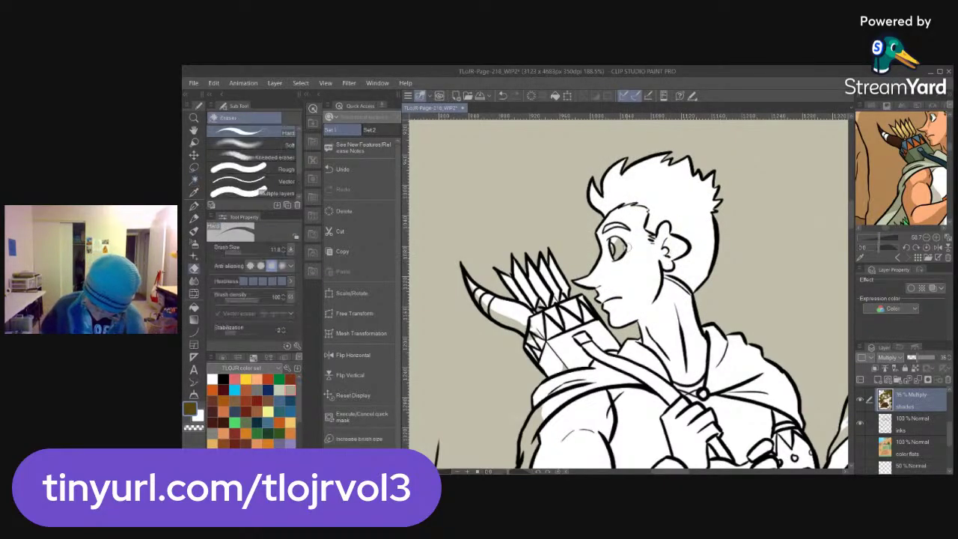
{"action": "left_click_drag", "start_coordinate": [612, 240], "coordinate": [623, 257]}
Paint new shadows along the archer's jawline, neck and the side of his nose beneath the eye
{"action": "mouse_move", "coordinate": [905, 182]}
{"action": "left_mouse_down"}
{"action": "mouse_move", "coordinate": [866, 241]}
{"action": "mouse_move", "coordinate": [882, 238]}
{"action": "mouse_move", "coordinate": [900, 199]}
{"action": "mouse_move", "coordinate": [895, 187]}
{"action": "left_mouse_up"}
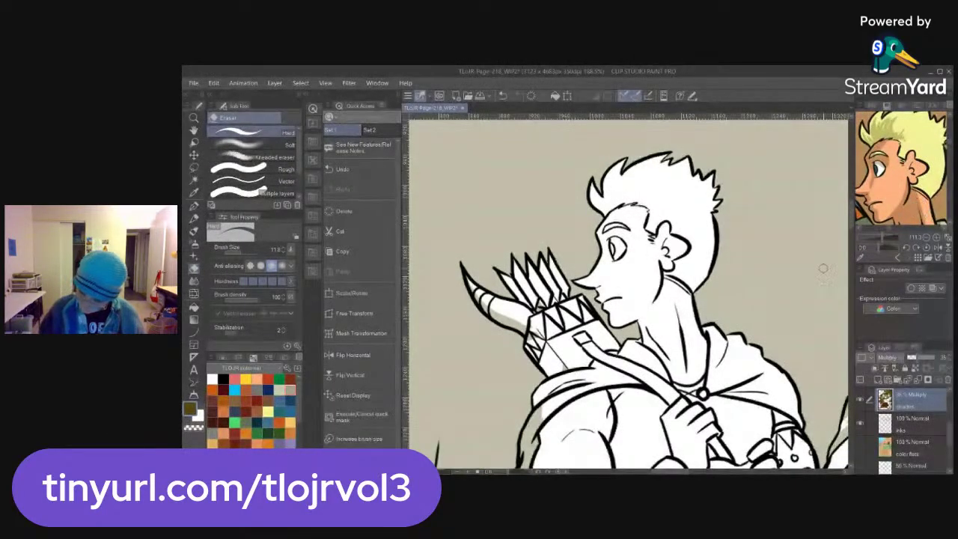
{"action": "key", "text": "p"}
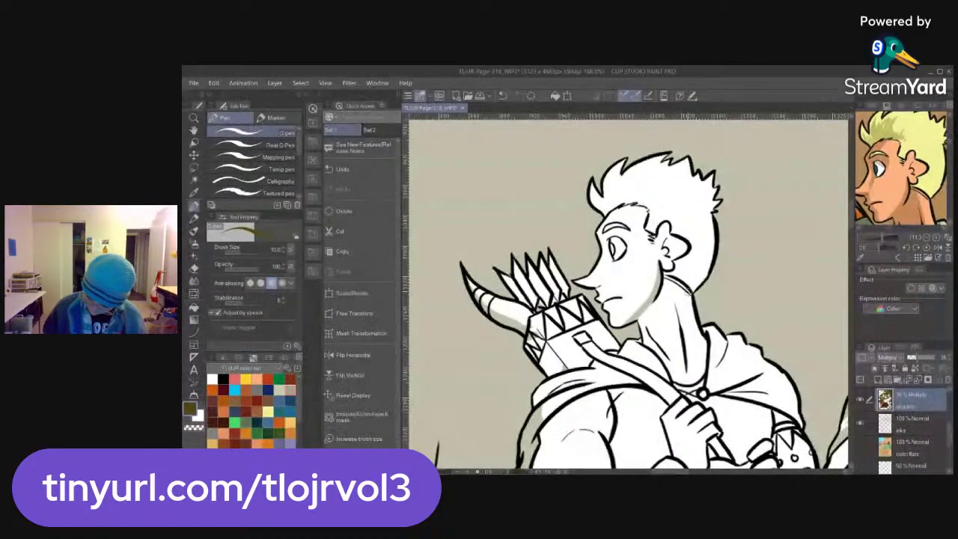
{"action": "mouse_move", "coordinate": [665, 271]}
{"action": "left_mouse_down"}
{"action": "mouse_move", "coordinate": [683, 347]}
{"action": "mouse_move", "coordinate": [662, 295]}
{"action": "mouse_move", "coordinate": [671, 304]}
{"action": "left_mouse_up"}
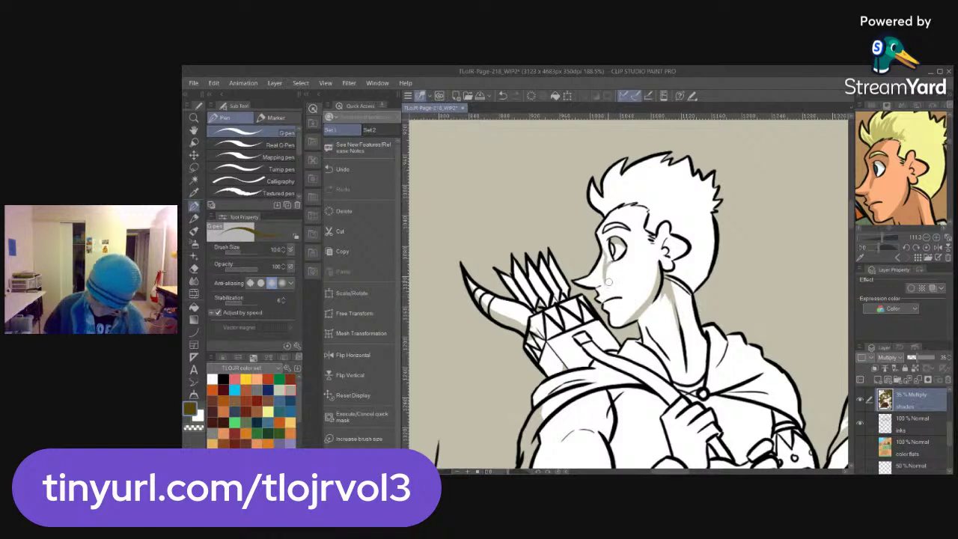
Trim the shadow beside the archer's nostril and paint a shadow along the underside of his nose
{"action": "key", "text": "e"}
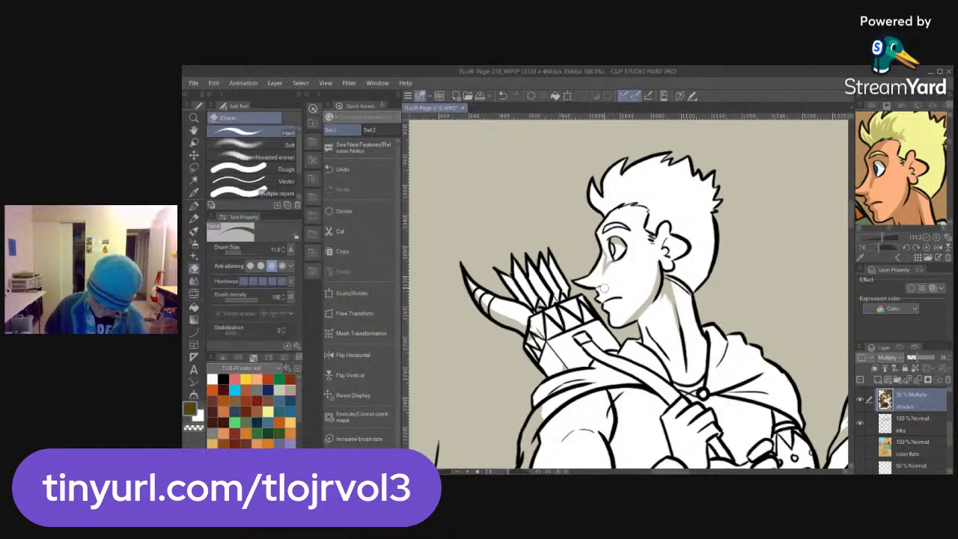
{"action": "key", "text": "p"}
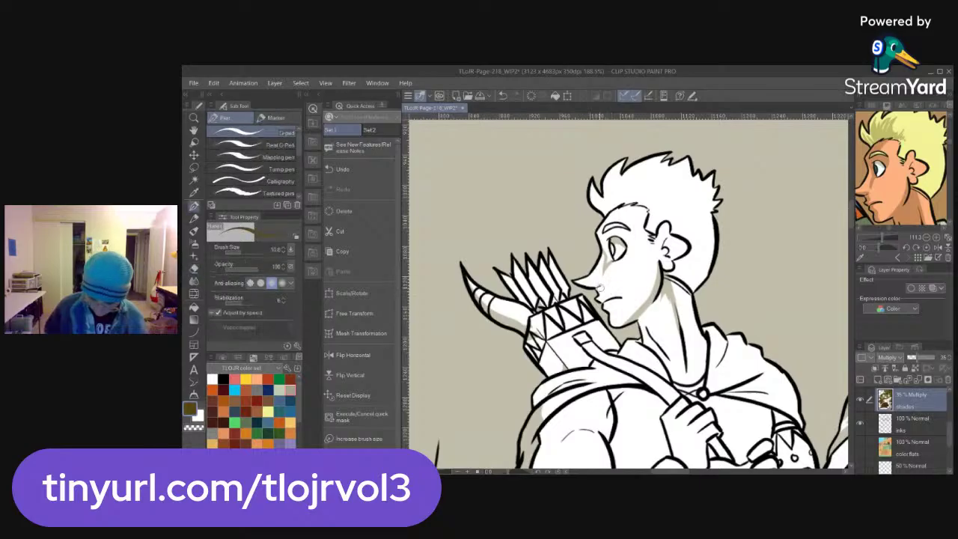
{"action": "left_click_drag", "start_coordinate": [599, 285], "coordinate": [572, 282]}
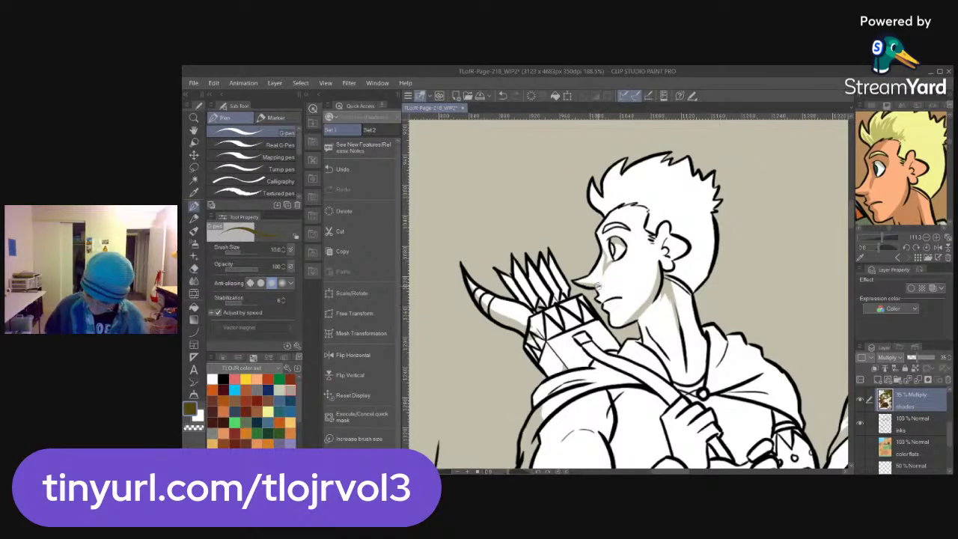
Outline a shadow on the front of the archer's forehead below the hairline and fill it
{"action": "left_click_drag", "start_coordinate": [908, 218], "coordinate": [915, 207]}
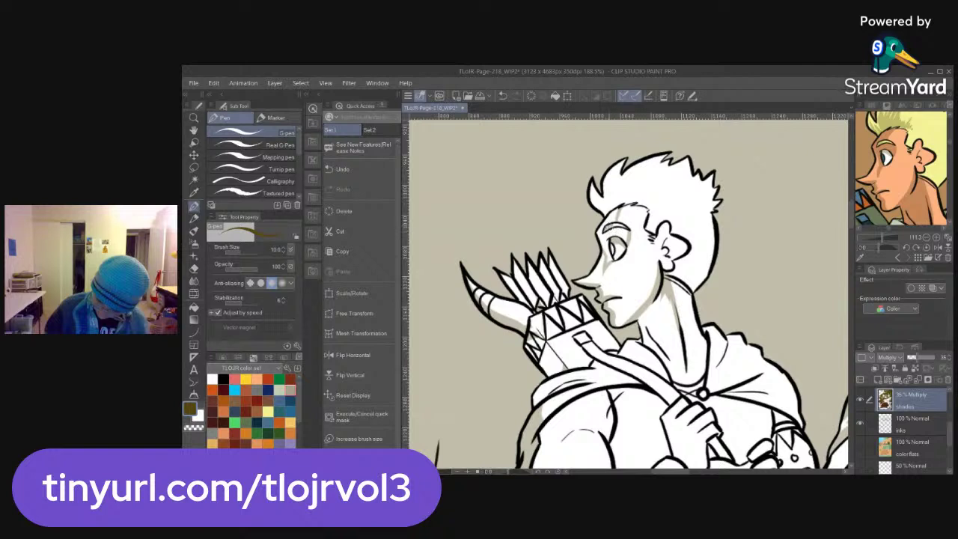
{"action": "key", "text": "g"}
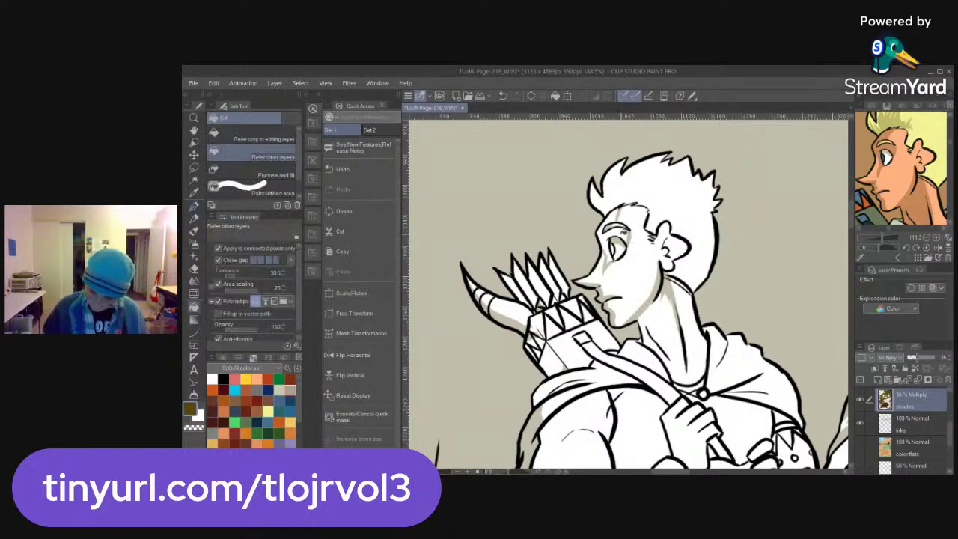
{"action": "key", "text": "p"}
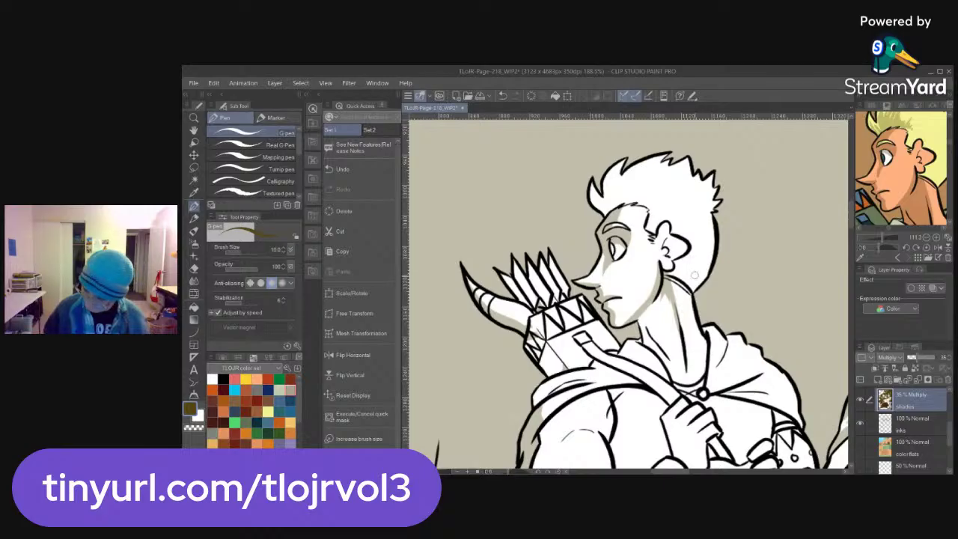
Paint tapered shadow strokes through the front of the archer's hair, running up from the hairline
{"action": "left_click_drag", "start_coordinate": [917, 178], "coordinate": [917, 192]}
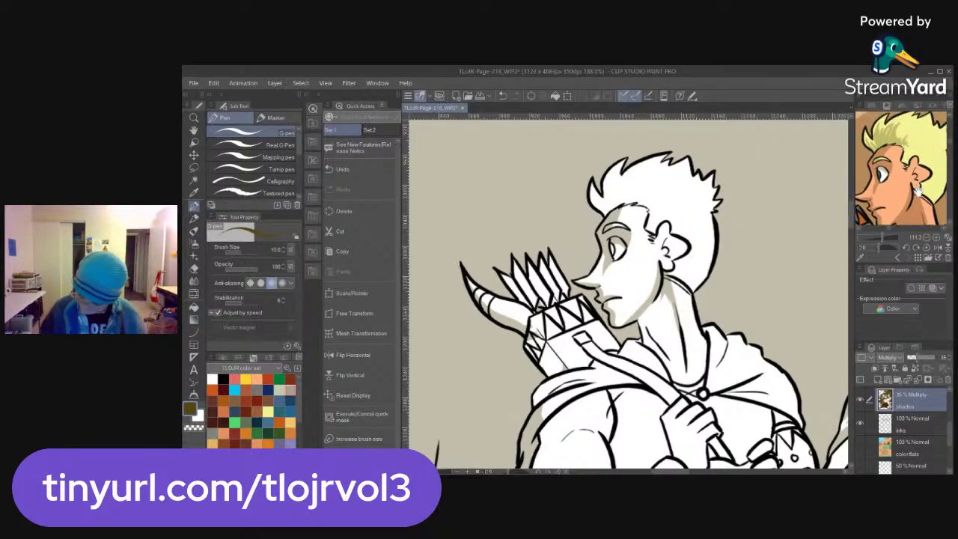
{"action": "mouse_move", "coordinate": [604, 213]}
{"action": "left_mouse_down"}
{"action": "mouse_move", "coordinate": [593, 190]}
{"action": "mouse_move", "coordinate": [604, 204]}
{"action": "left_mouse_up"}
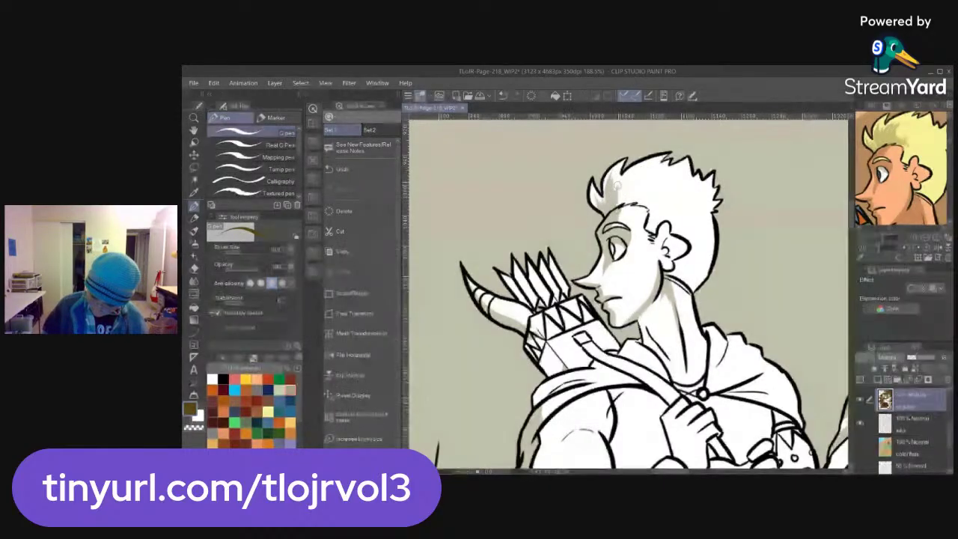
{"action": "mouse_move", "coordinate": [614, 201]}
{"action": "left_mouse_down"}
{"action": "mouse_move", "coordinate": [637, 179]}
{"action": "mouse_move", "coordinate": [622, 192]}
{"action": "mouse_move", "coordinate": [628, 200]}
{"action": "mouse_move", "coordinate": [634, 190]}
{"action": "mouse_move", "coordinate": [621, 192]}
{"action": "mouse_move", "coordinate": [643, 222]}
{"action": "mouse_move", "coordinate": [628, 202]}
{"action": "mouse_move", "coordinate": [657, 190]}
{"action": "left_mouse_up"}
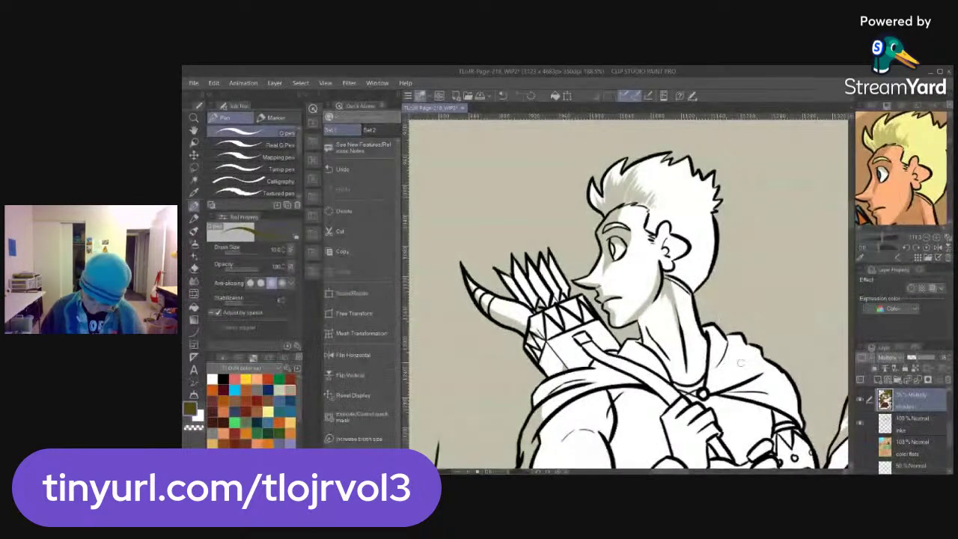
Fill the front of the archer's neck with shadow and save the page
{"action": "left_click_drag", "start_coordinate": [916, 192], "coordinate": [913, 112]}
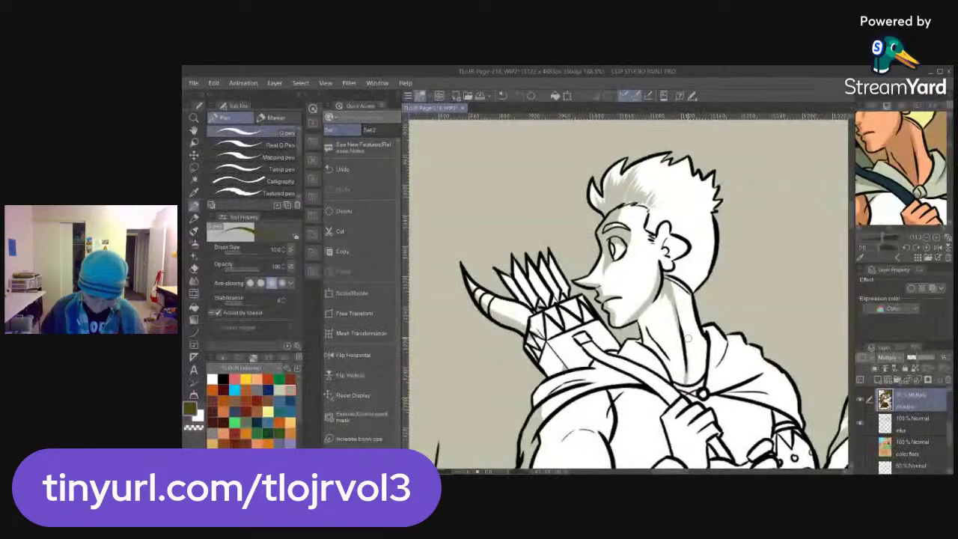
{"action": "key", "text": "g"}
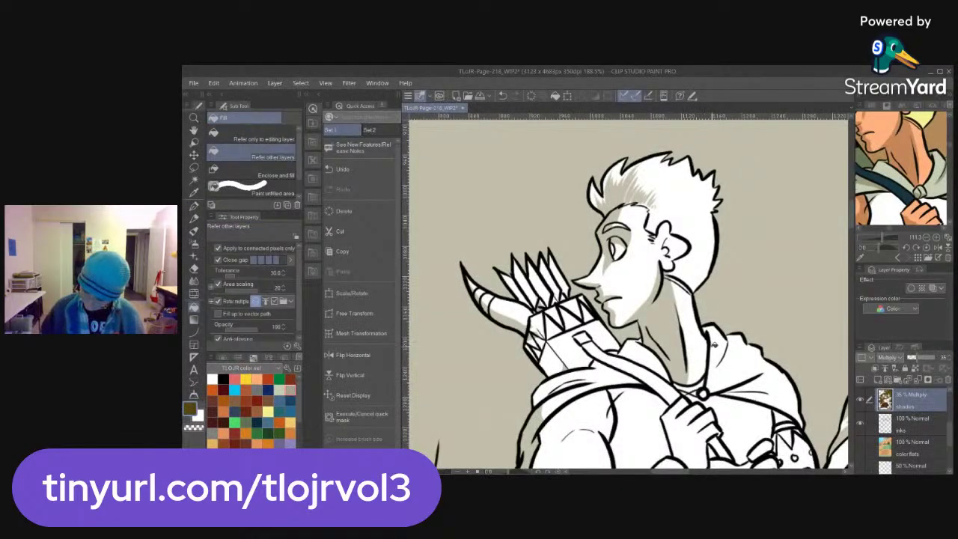
{"action": "key", "text": "p"}
{"action": "key", "text": "ctrl+s"}
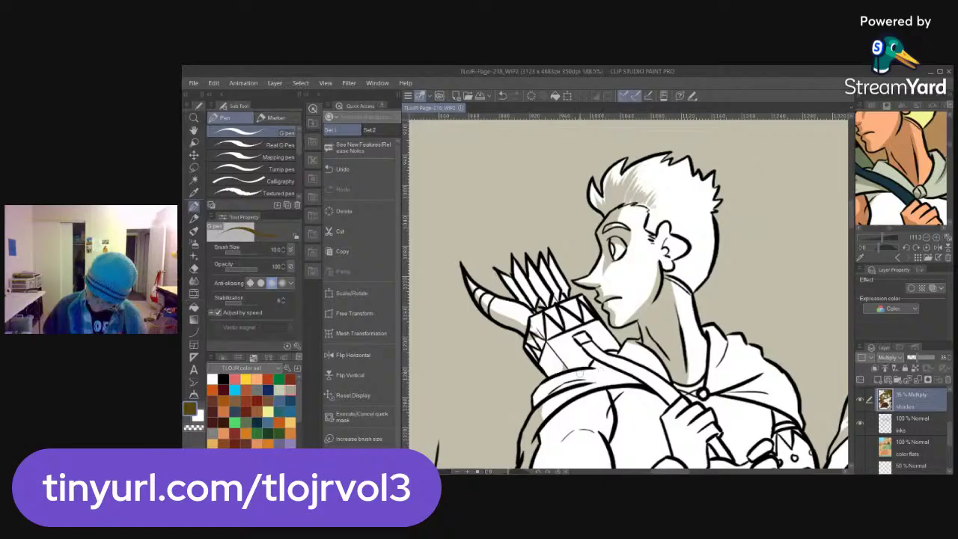
Draw a shadow edge along the cape's upper fold from the quiver to the neck and fill the enclosed strap and collar areas
{"action": "mouse_move", "coordinate": [554, 378]}
{"action": "left_mouse_down"}
{"action": "mouse_move", "coordinate": [617, 361]}
{"action": "mouse_move", "coordinate": [646, 340]}
{"action": "left_mouse_up"}
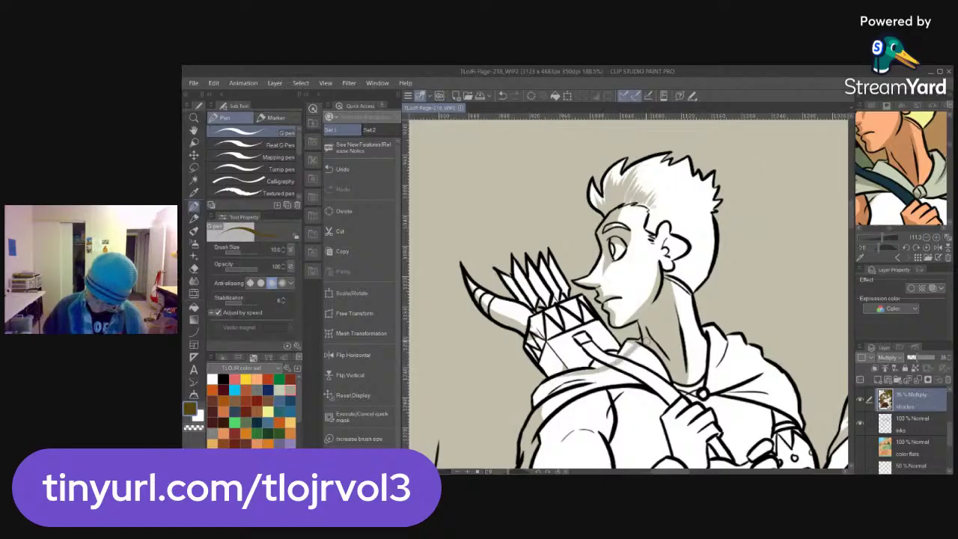
{"action": "key", "text": "g"}
{"action": "key", "text": "g"}
{"action": "left_click", "coordinate": [598, 361]}
{"action": "left_click", "coordinate": [629, 350]}
Paint a small shadow on the quiver beside the end of its strap
{"action": "left_click_drag", "start_coordinate": [879, 187], "coordinate": [913, 224]}
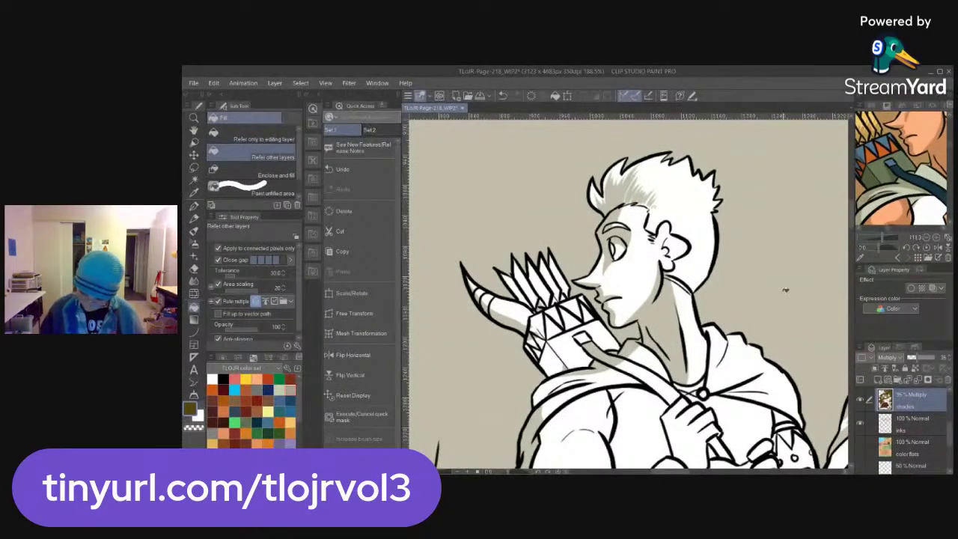
{"action": "key", "text": "p"}
{"action": "mouse_move", "coordinate": [586, 365]}
{"action": "left_mouse_down"}
{"action": "mouse_move", "coordinate": [579, 346]}
{"action": "mouse_move", "coordinate": [588, 366]}
{"action": "left_mouse_up"}
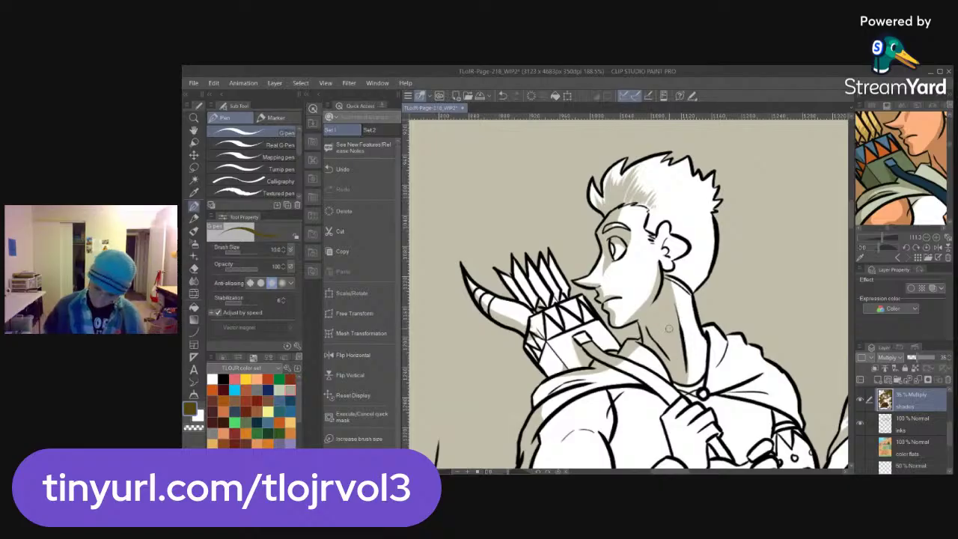
Draw a shadow edge from the quiver's rim down its body and fill the body and strap end with shadow
{"action": "left_click_drag", "start_coordinate": [582, 296], "coordinate": [551, 359]}
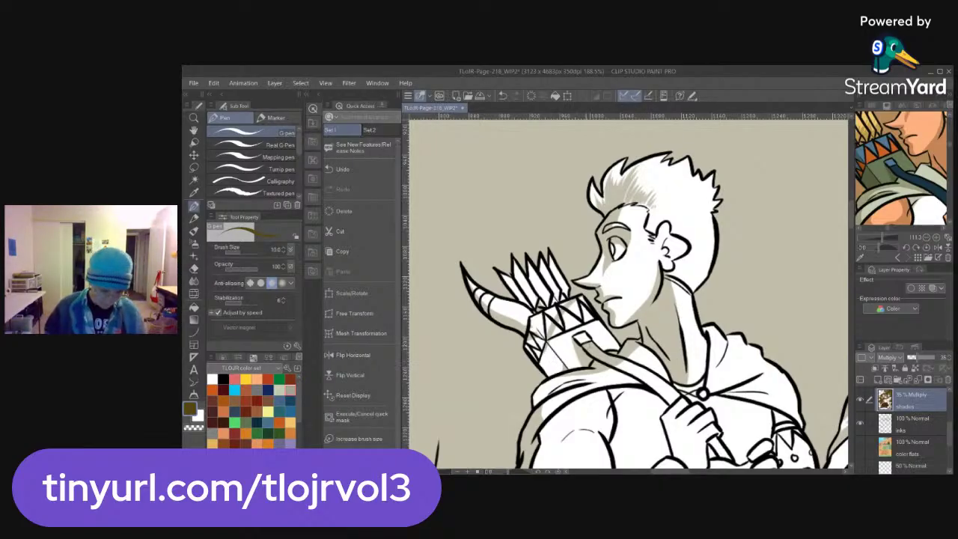
{"action": "key", "text": "g"}
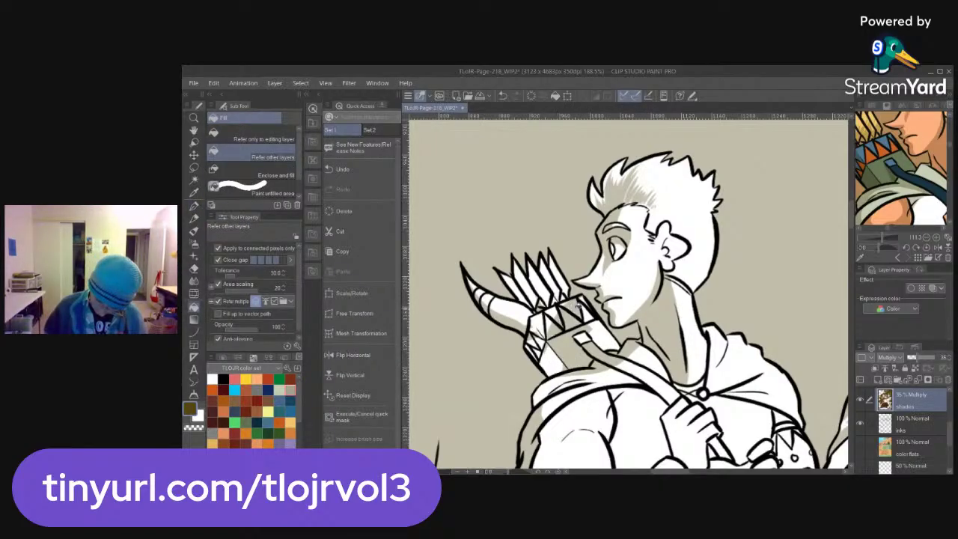
{"action": "left_click", "coordinate": [603, 328]}
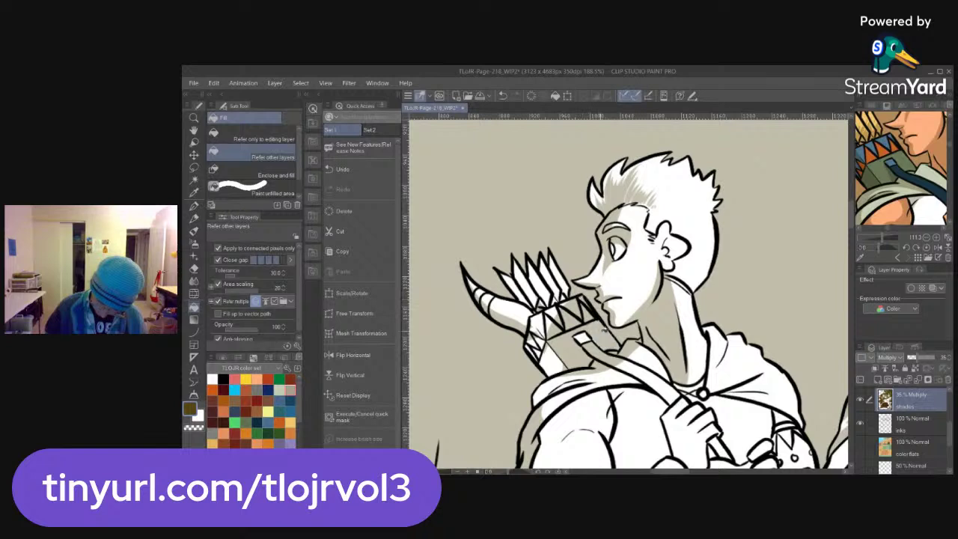
{"action": "left_click", "coordinate": [555, 357]}
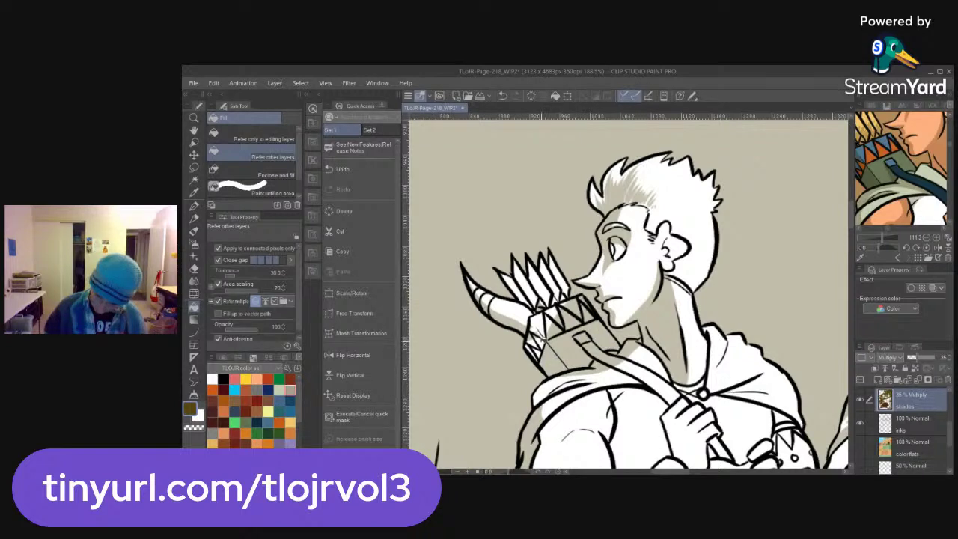
Paint shadow along the quiver's narrow side and add shadow strokes between the arrow fletchings
{"action": "key", "text": "p"}
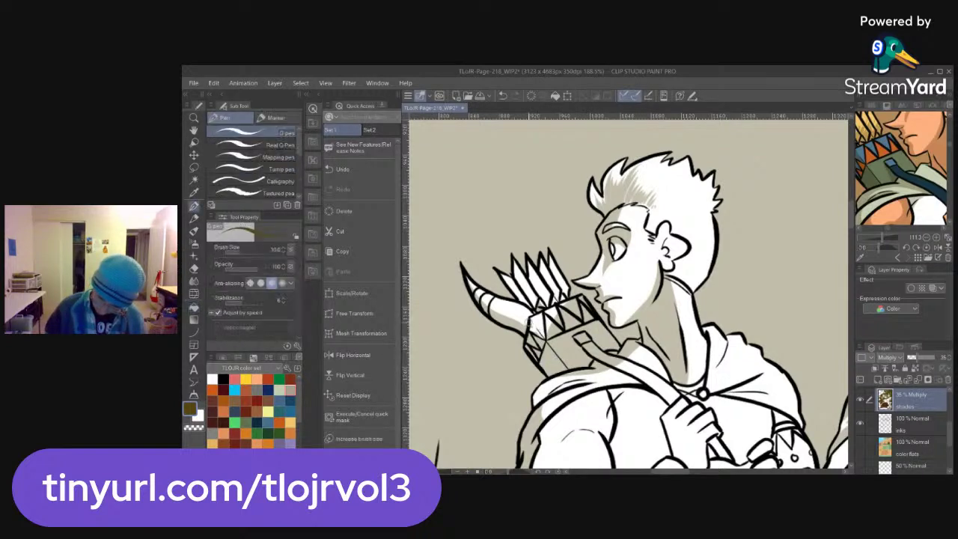
{"action": "mouse_move", "coordinate": [530, 322]}
{"action": "left_mouse_down"}
{"action": "mouse_move", "coordinate": [541, 338]}
{"action": "mouse_move", "coordinate": [534, 359]}
{"action": "left_mouse_up"}
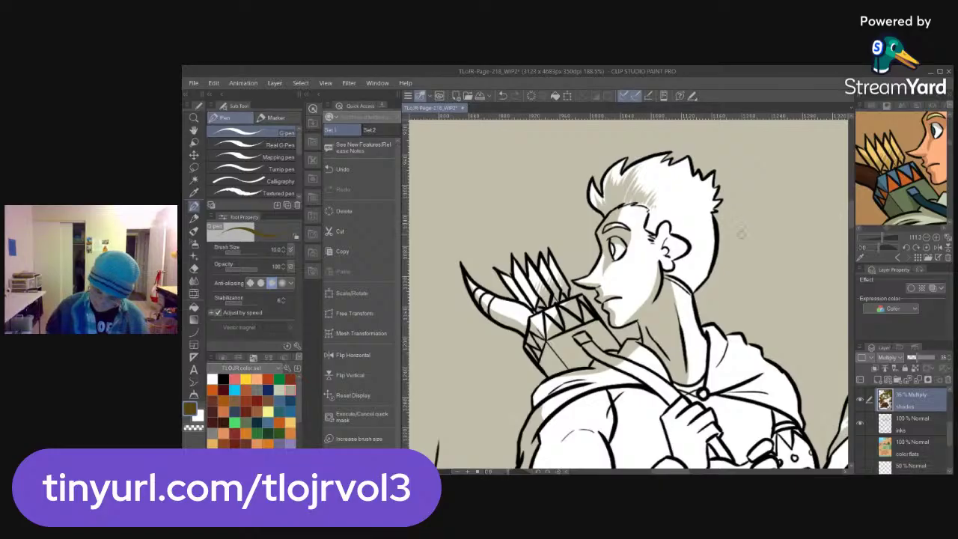
{"action": "left_click_drag", "start_coordinate": [535, 295], "coordinate": [531, 307]}
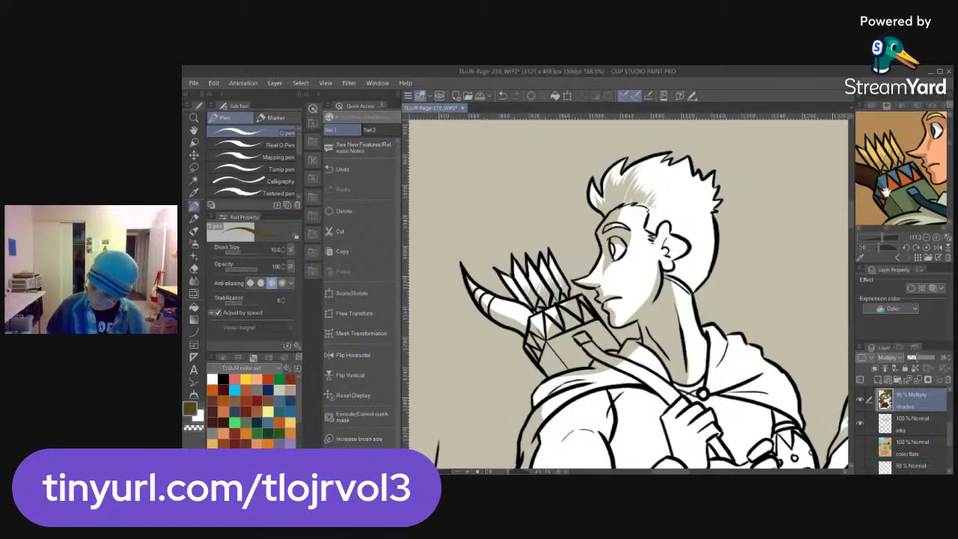
{"action": "left_click_drag", "start_coordinate": [531, 307], "coordinate": [502, 280]}
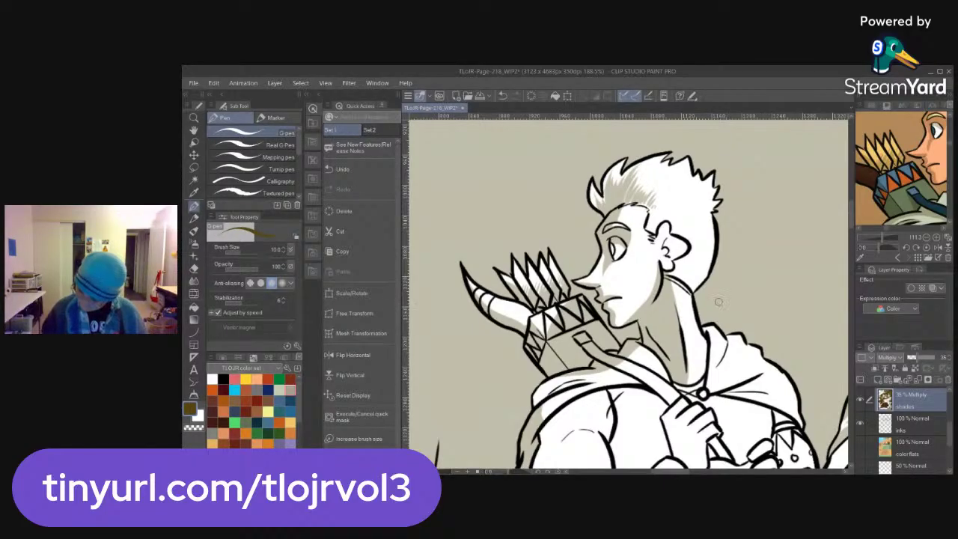
Shade the cape's lower fold over the near shoulder and paint and fill the cast shadow on the shoulder and upper chest beneath it
{"action": "left_click_drag", "start_coordinate": [924, 209], "coordinate": [933, 178]}
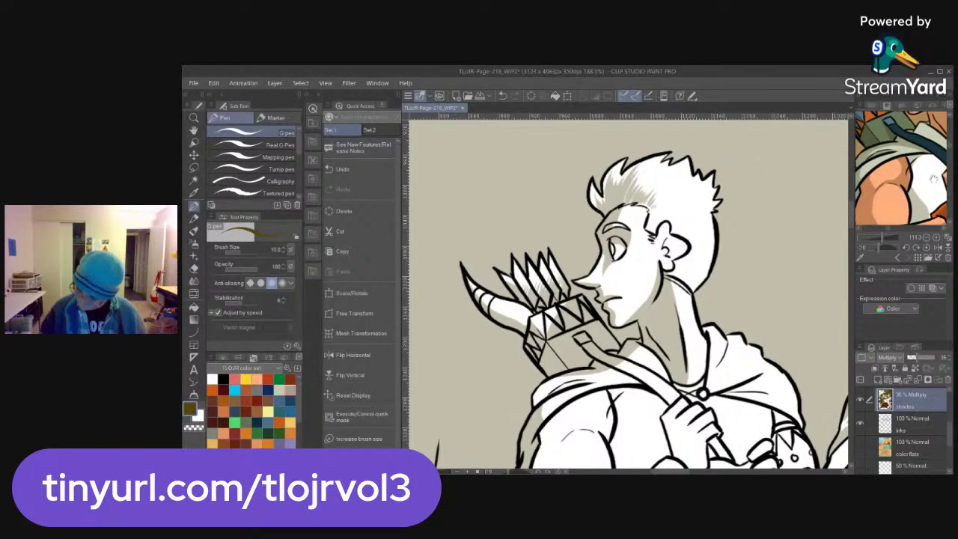
{"action": "left_click_drag", "start_coordinate": [647, 380], "coordinate": [701, 327]}
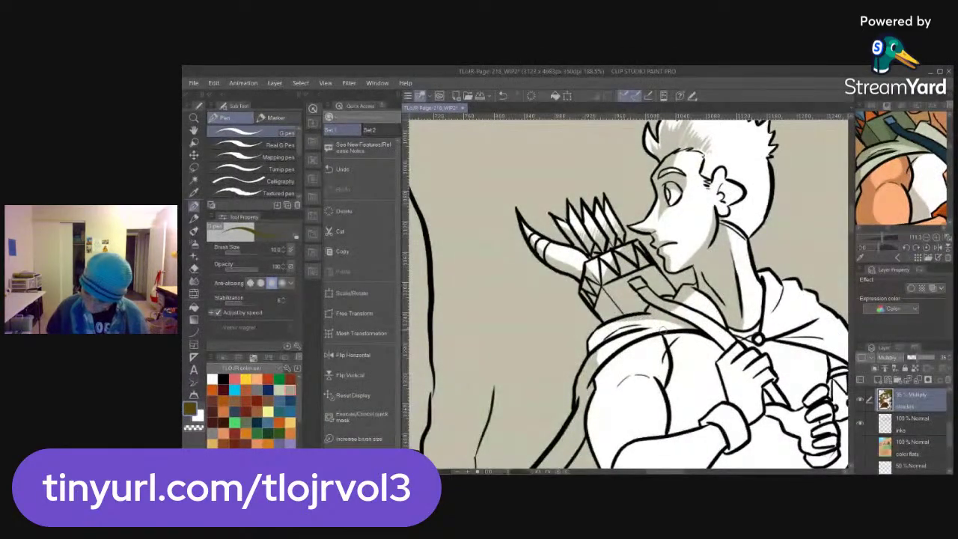
{"action": "mouse_move", "coordinate": [648, 327]}
{"action": "left_mouse_down"}
{"action": "mouse_move", "coordinate": [608, 338]}
{"action": "mouse_move", "coordinate": [627, 329]}
{"action": "mouse_move", "coordinate": [604, 328]}
{"action": "left_mouse_up"}
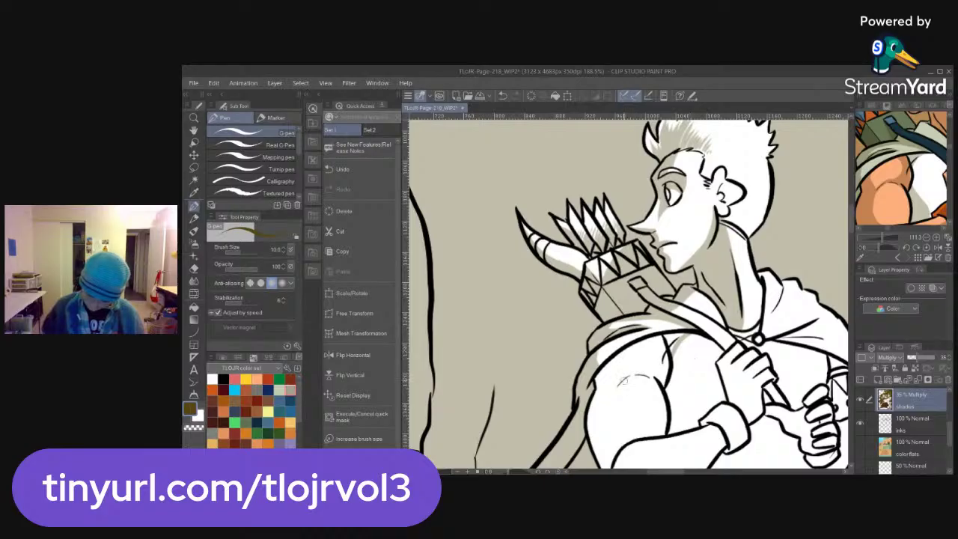
{"action": "mouse_move", "coordinate": [623, 381]}
{"action": "left_mouse_down"}
{"action": "mouse_move", "coordinate": [662, 354]}
{"action": "mouse_move", "coordinate": [655, 334]}
{"action": "left_mouse_up"}
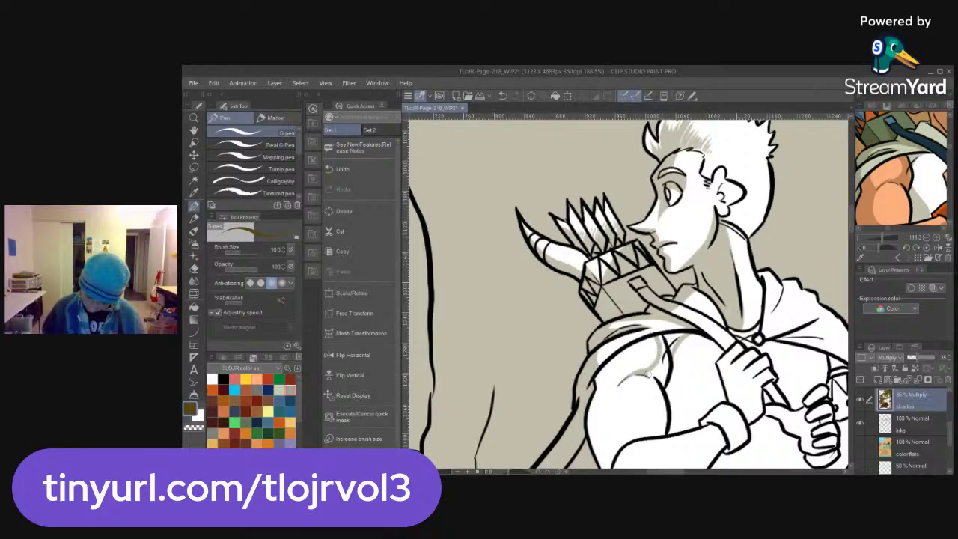
{"action": "key", "text": "g"}
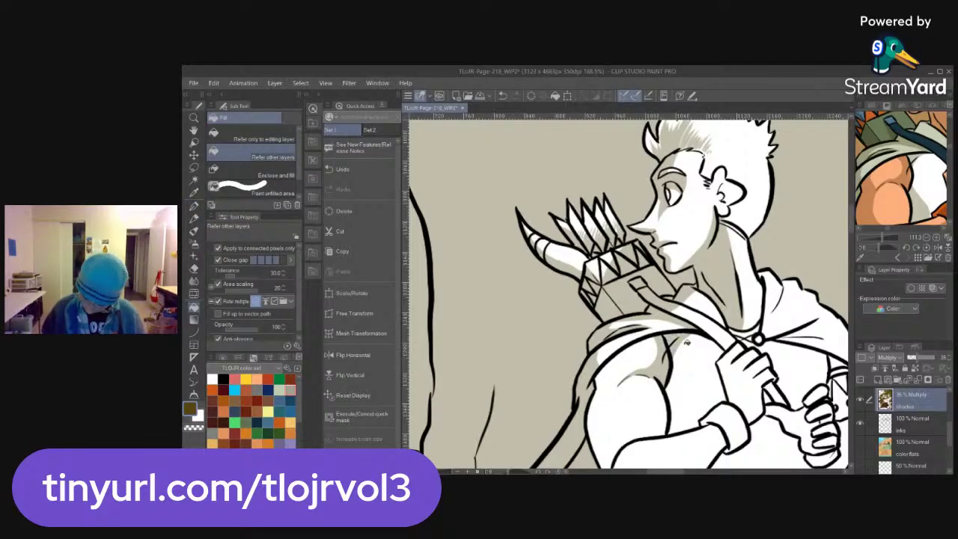
{"action": "key", "text": "p"}
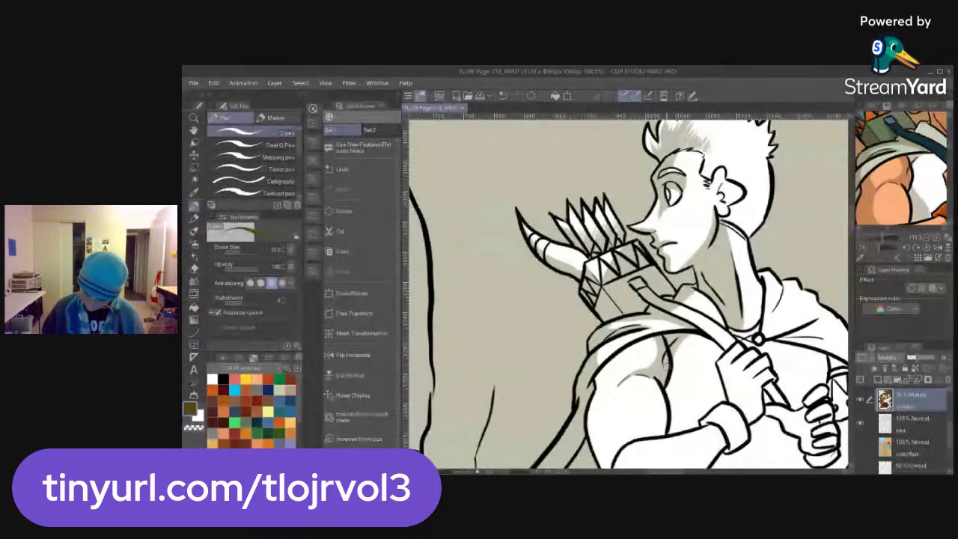
{"action": "left_click_drag", "start_coordinate": [612, 357], "coordinate": [618, 379]}
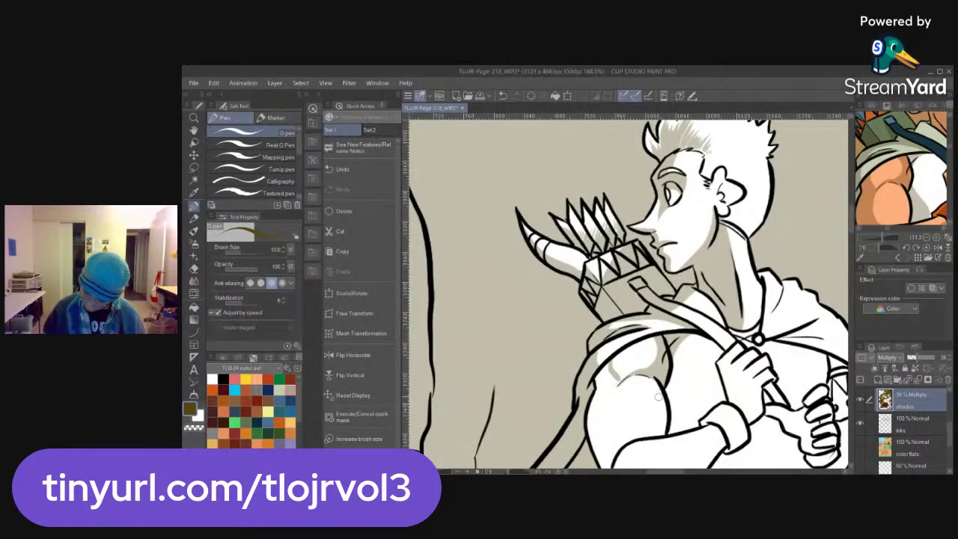
Draw curved shadow edges along the near upper arm and the underside of the forearm, and fill the enclosed areas
{"action": "scroll", "coordinate": [659, 397], "scroll_direction": "down", "scroll_amount": 3}
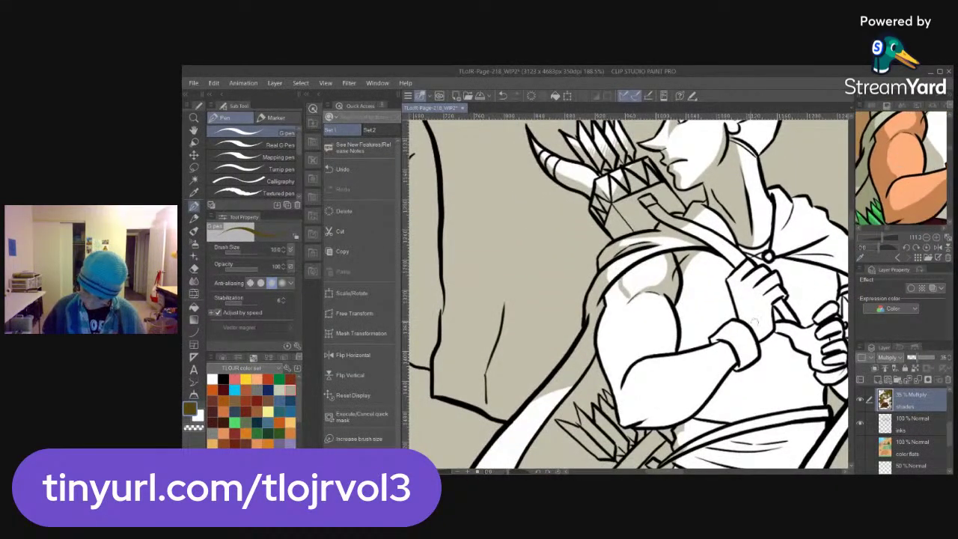
{"action": "left_click_drag", "start_coordinate": [619, 327], "coordinate": [639, 380]}
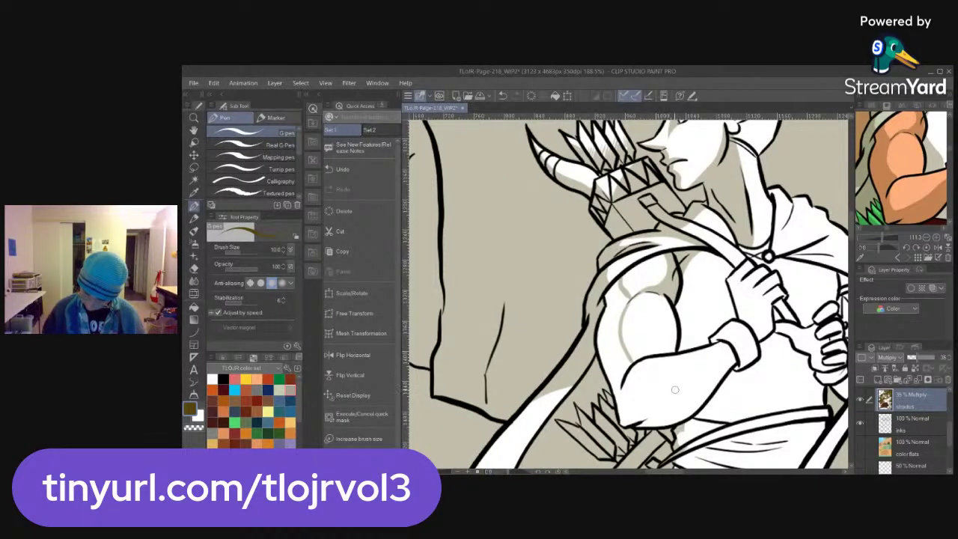
{"action": "left_click_drag", "start_coordinate": [630, 370], "coordinate": [671, 404]}
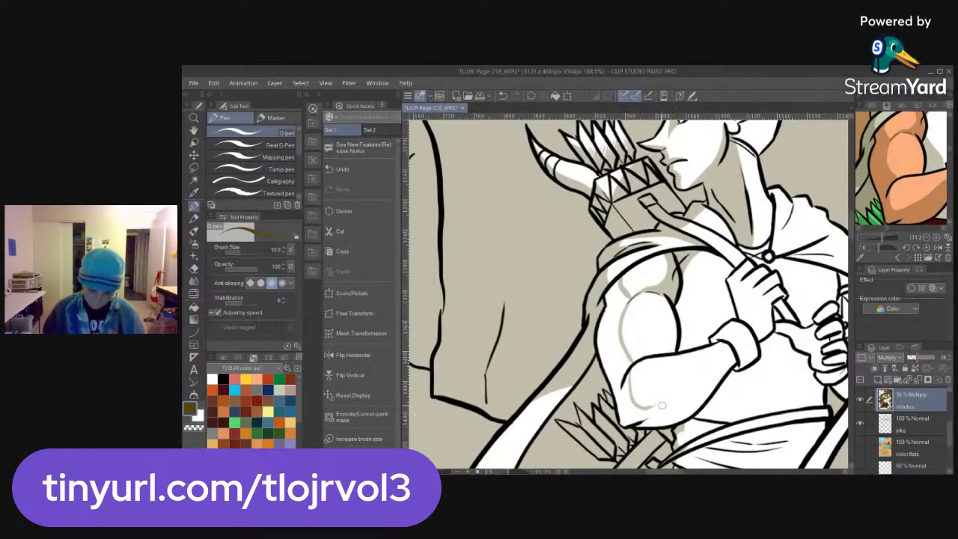
{"action": "left_click_drag", "start_coordinate": [930, 211], "coordinate": [903, 205]}
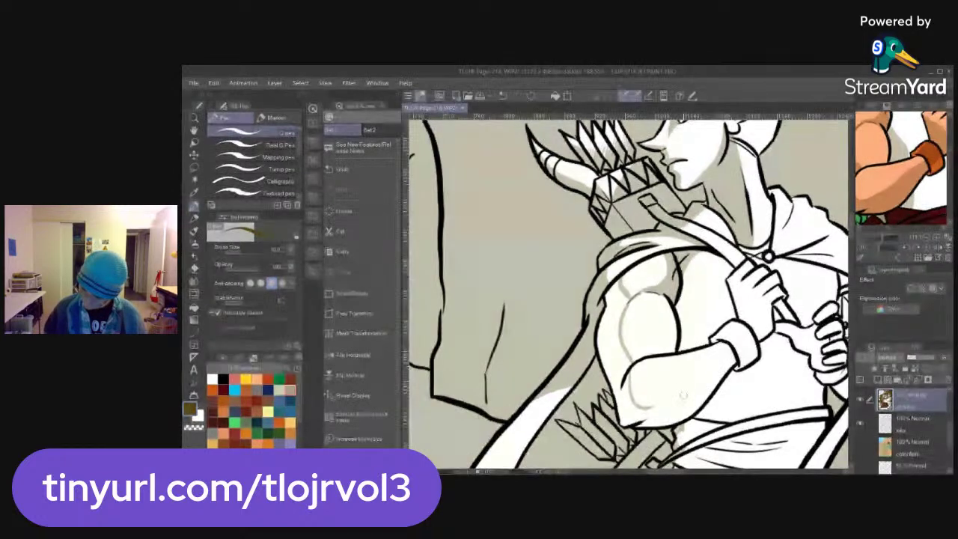
{"action": "mouse_move", "coordinate": [729, 352]}
{"action": "left_mouse_down"}
{"action": "mouse_move", "coordinate": [674, 397]}
{"action": "mouse_move", "coordinate": [634, 405]}
{"action": "left_mouse_up"}
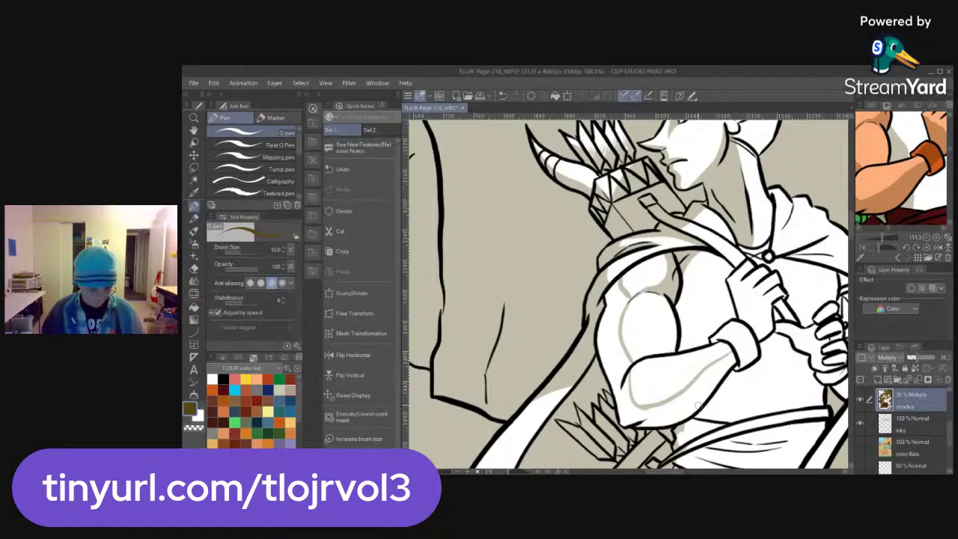
{"action": "key", "text": "g"}
{"action": "left_click", "coordinate": [671, 403]}
{"action": "left_click", "coordinate": [634, 307]}
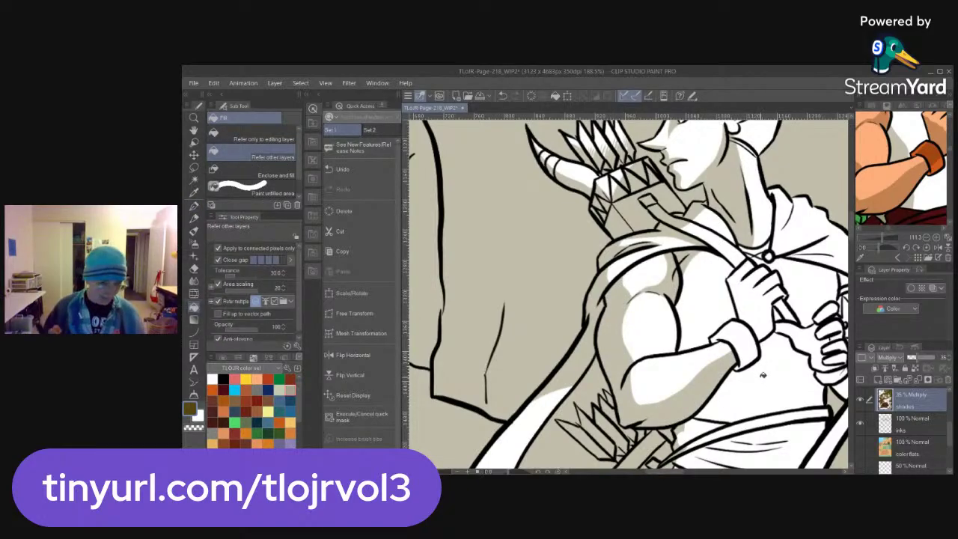
Outline and fill the shadow on the back of the strap-gripping hand, and shade its wrist cuff
{"action": "key", "text": "p"}
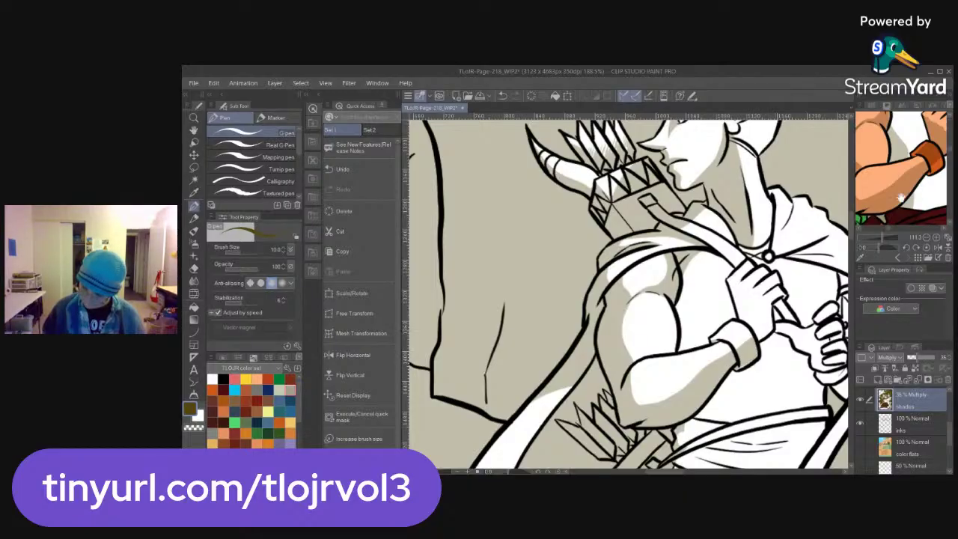
{"action": "left_click_drag", "start_coordinate": [739, 286], "coordinate": [764, 307]}
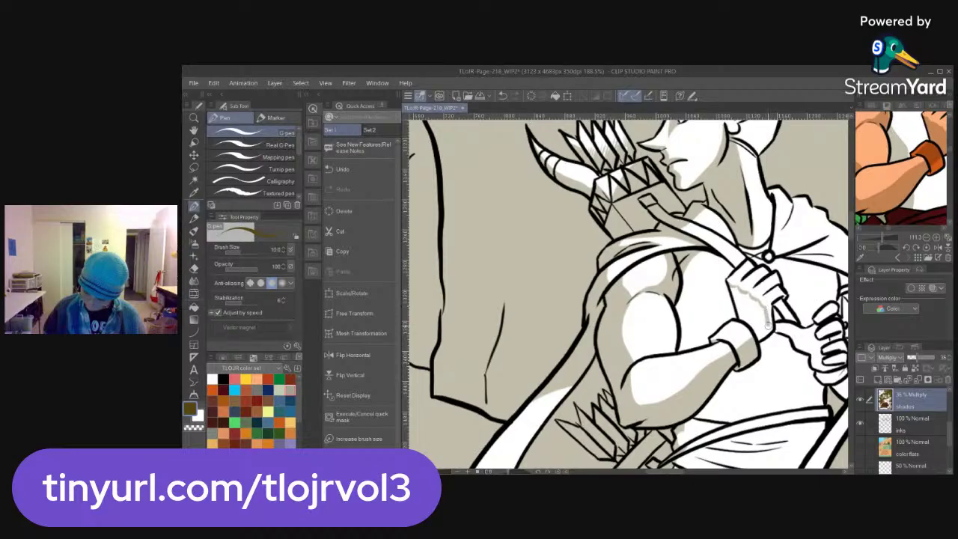
{"action": "key", "text": "g"}
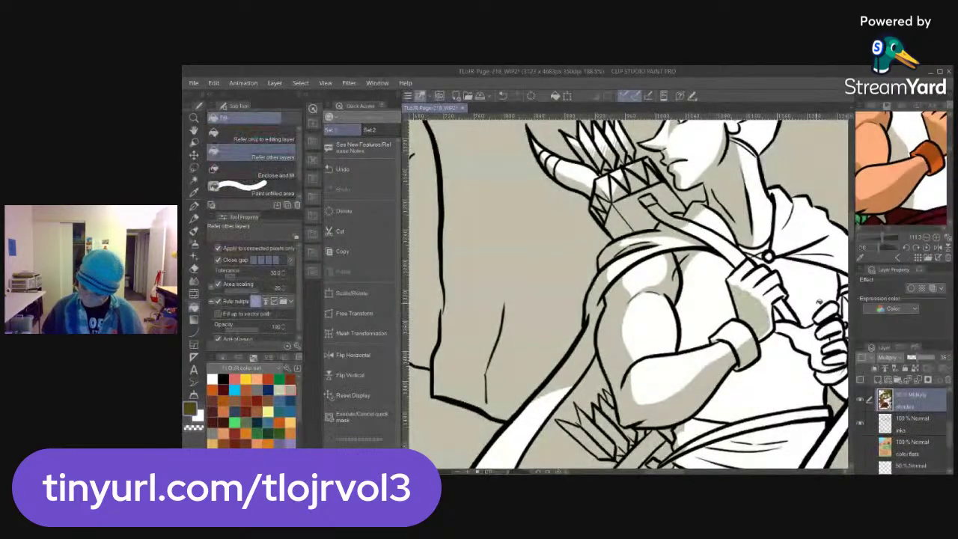
{"action": "key", "text": "p"}
{"action": "left_click_drag", "start_coordinate": [727, 319], "coordinate": [748, 342]}
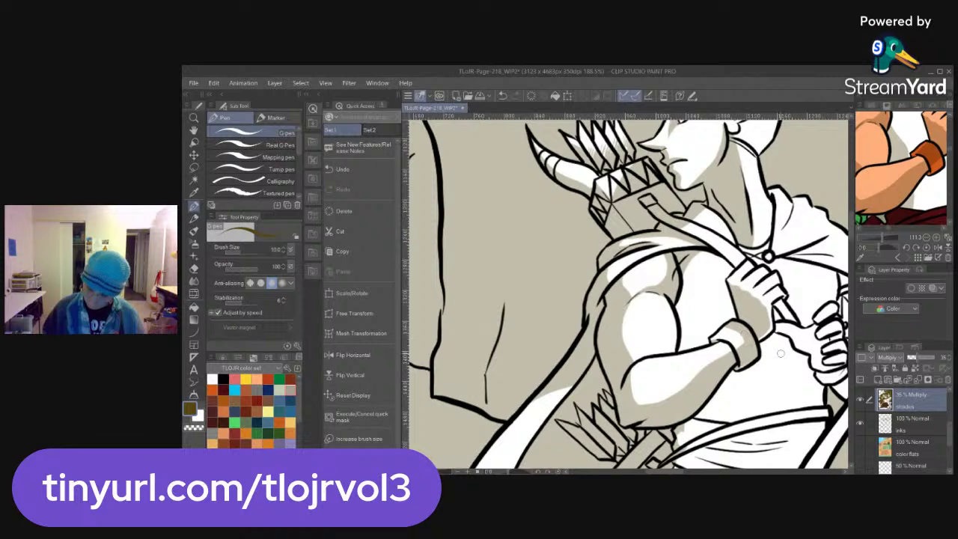
Draw shadow edges across the archer's shirt, redrawing the one on the chest beside the near arm, and fill the enclosed areas
{"action": "left_click_drag", "start_coordinate": [789, 381], "coordinate": [753, 388]}
{"action": "mouse_move", "coordinate": [917, 196]}
{"action": "left_mouse_down"}
{"action": "mouse_move", "coordinate": [921, 211]}
{"action": "mouse_move", "coordinate": [915, 204]}
{"action": "left_mouse_up"}
{"action": "key", "text": "ctrl+space"}
{"action": "mouse_move", "coordinate": [878, 247]}
{"action": "left_mouse_down"}
{"action": "mouse_move", "coordinate": [922, 256]}
{"action": "mouse_move", "coordinate": [877, 234]}
{"action": "mouse_move", "coordinate": [883, 229]}
{"action": "left_mouse_up"}
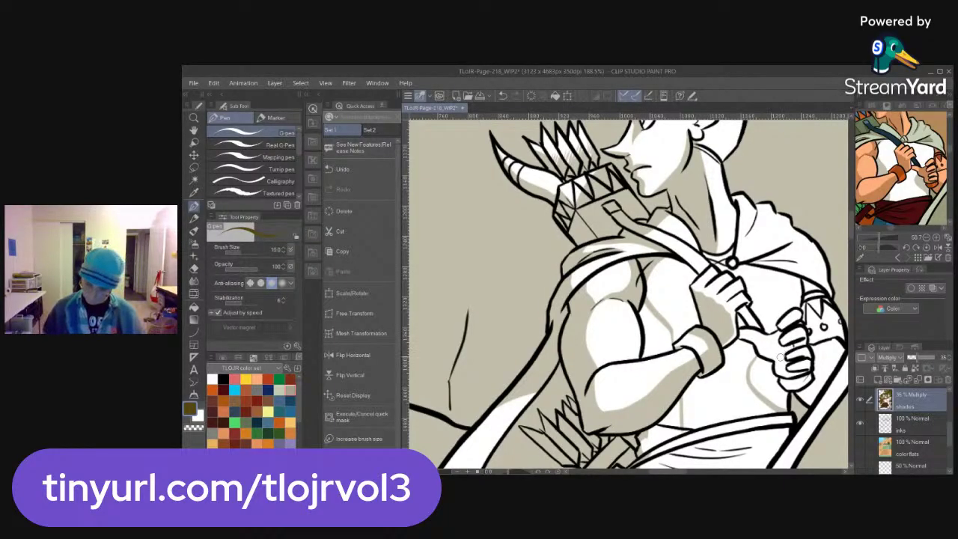
{"action": "key", "text": "ctrl+z"}
{"action": "left_click_drag", "start_coordinate": [675, 343], "coordinate": [644, 306]}
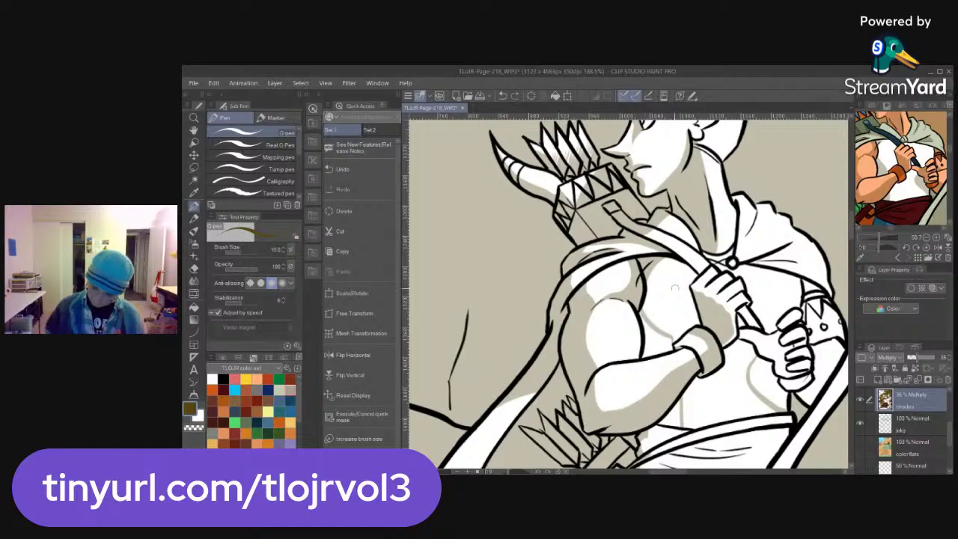
{"action": "key", "text": "g"}
{"action": "key", "text": "g"}
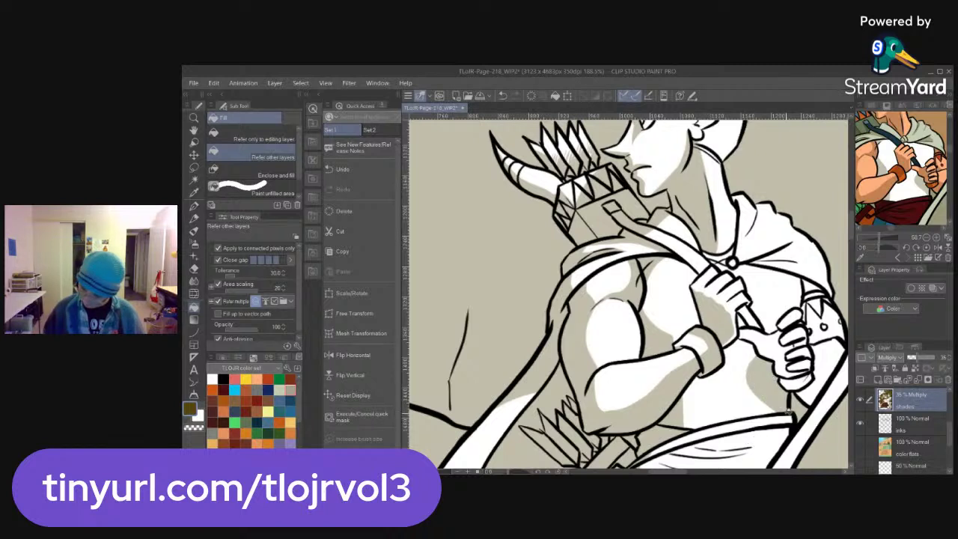
Paint and fill shadow on the archer's far hand and the forearm behind it
{"action": "key", "text": "p"}
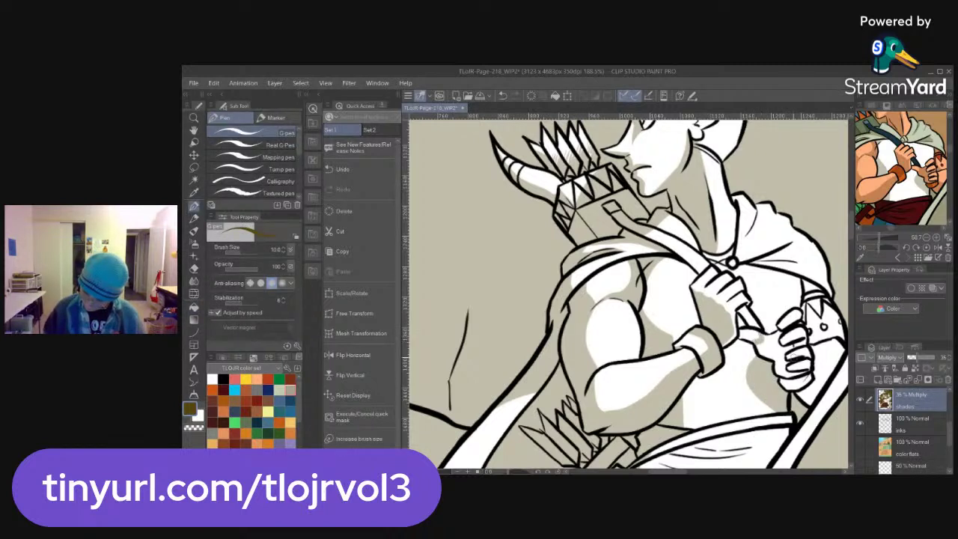
{"action": "key", "text": "g"}
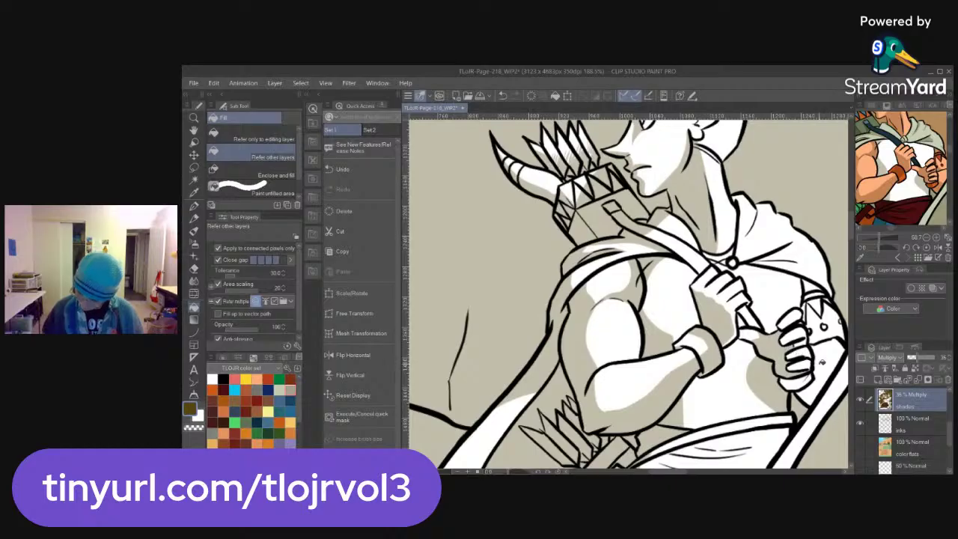
{"action": "key", "text": "p"}
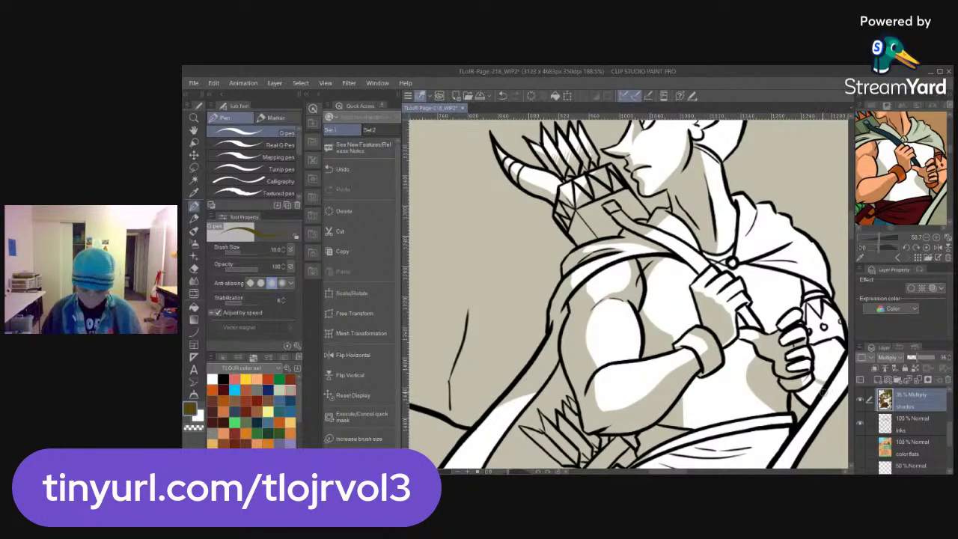
{"action": "key", "text": "g"}
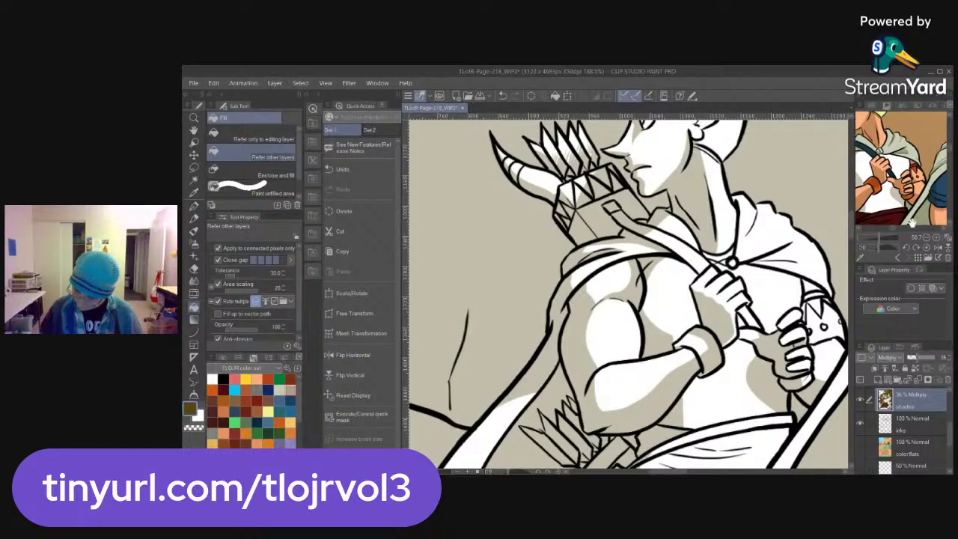
Paint shadow along the inner side of the patterned armband on the archer's far upper arm
{"action": "left_click_drag", "start_coordinate": [812, 354], "coordinate": [783, 346]}
{"action": "key", "text": "ctrl+space"}
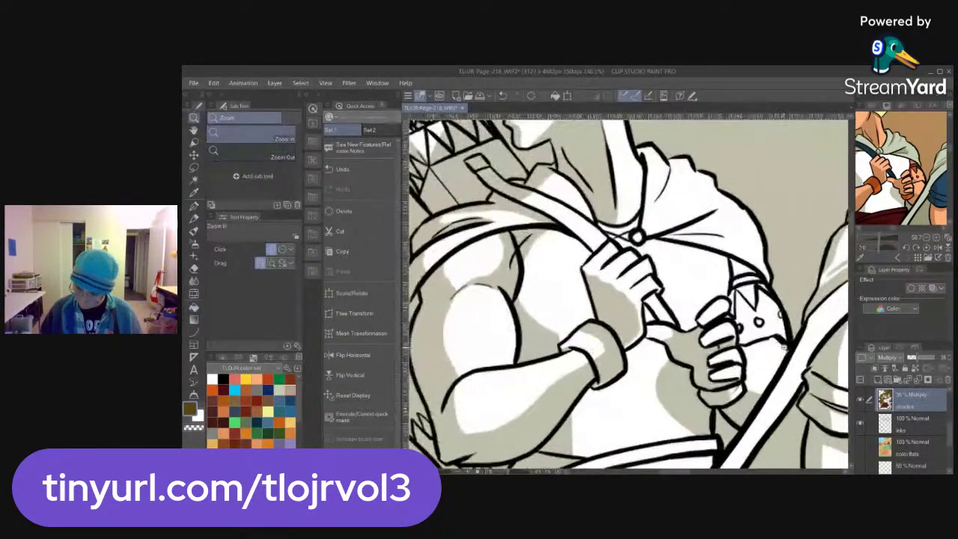
{"action": "scroll", "coordinate": [779, 349], "scroll_direction": "up", "scroll_amount": 1}
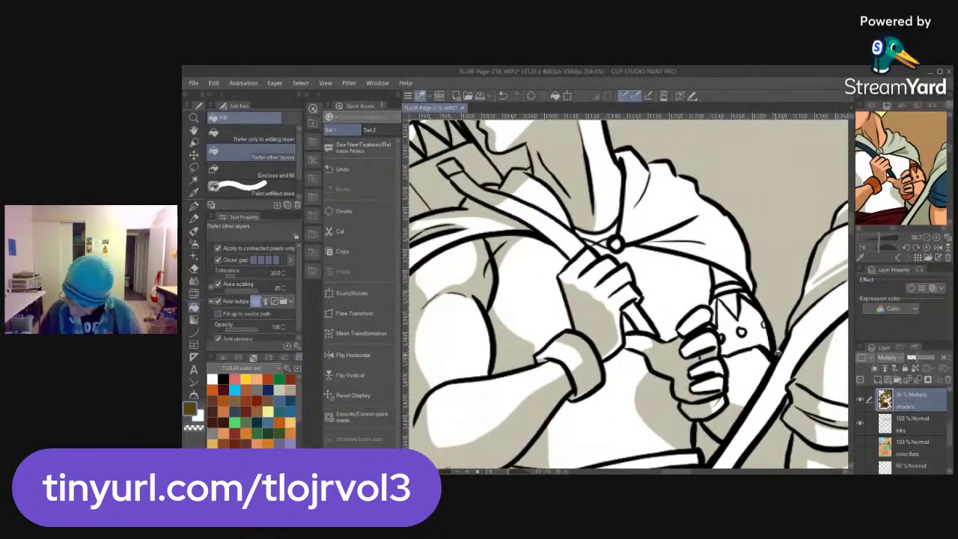
{"action": "key", "text": "p"}
{"action": "mouse_move", "coordinate": [719, 298]}
{"action": "left_mouse_down"}
{"action": "mouse_move", "coordinate": [733, 352]}
{"action": "mouse_move", "coordinate": [726, 347]}
{"action": "left_mouse_up"}
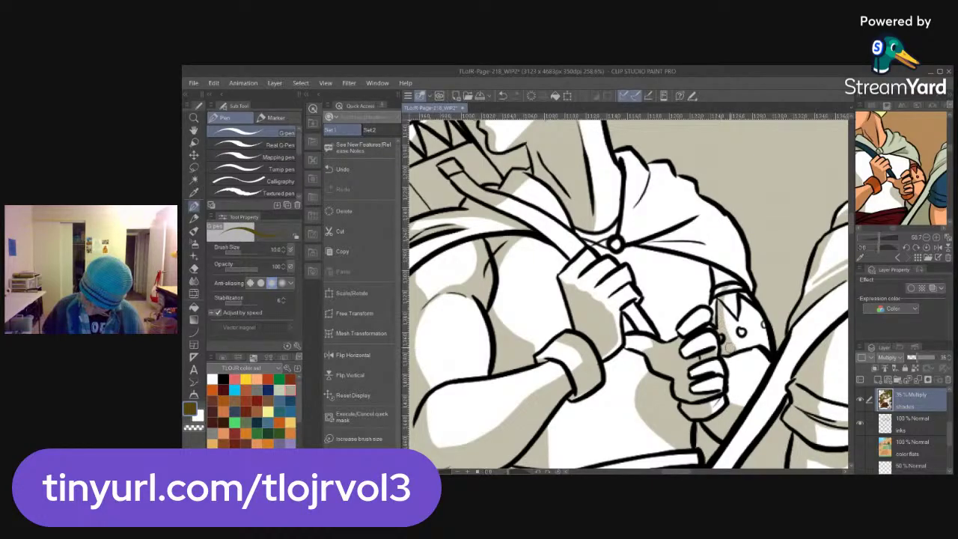
{"action": "mouse_move", "coordinate": [716, 306]}
{"action": "left_mouse_down"}
{"action": "mouse_move", "coordinate": [708, 327]}
{"action": "mouse_move", "coordinate": [713, 292]}
{"action": "mouse_move", "coordinate": [716, 303]}
{"action": "mouse_move", "coordinate": [741, 279]}
{"action": "mouse_move", "coordinate": [710, 273]}
{"action": "left_mouse_up"}
Paint fold shadows on the part of the archer's cape that covers the far shoulder
{"action": "left_click_drag", "start_coordinate": [888, 182], "coordinate": [894, 190]}
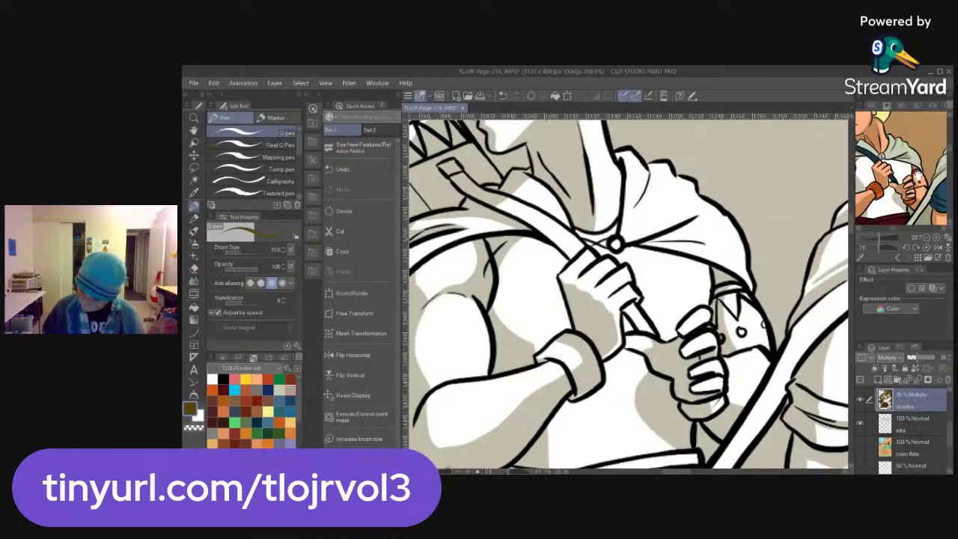
{"action": "scroll", "coordinate": [880, 241], "scroll_direction": "up", "scroll_amount": 5}
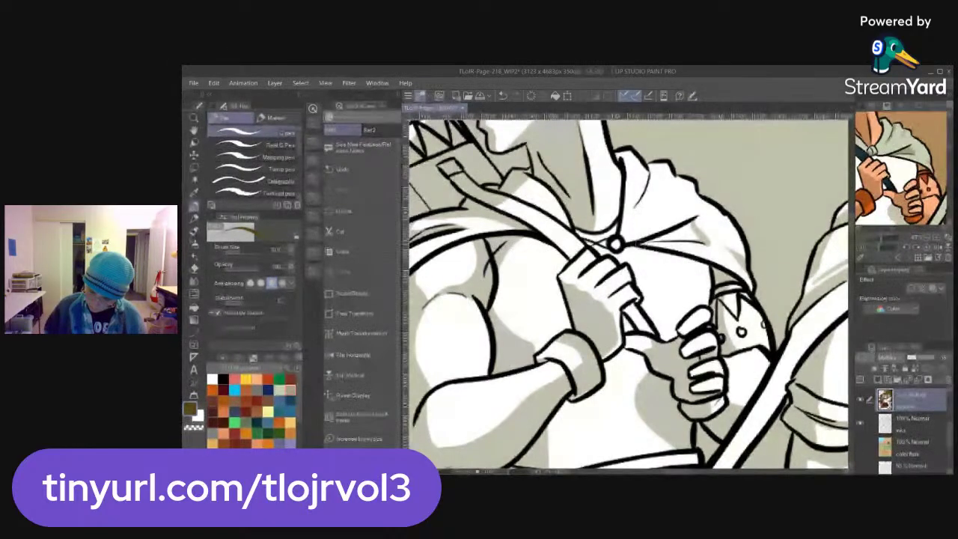
{"action": "mouse_move", "coordinate": [698, 235]}
{"action": "left_mouse_down"}
{"action": "mouse_move", "coordinate": [670, 235]}
{"action": "mouse_move", "coordinate": [691, 225]}
{"action": "mouse_move", "coordinate": [697, 234]}
{"action": "left_mouse_up"}
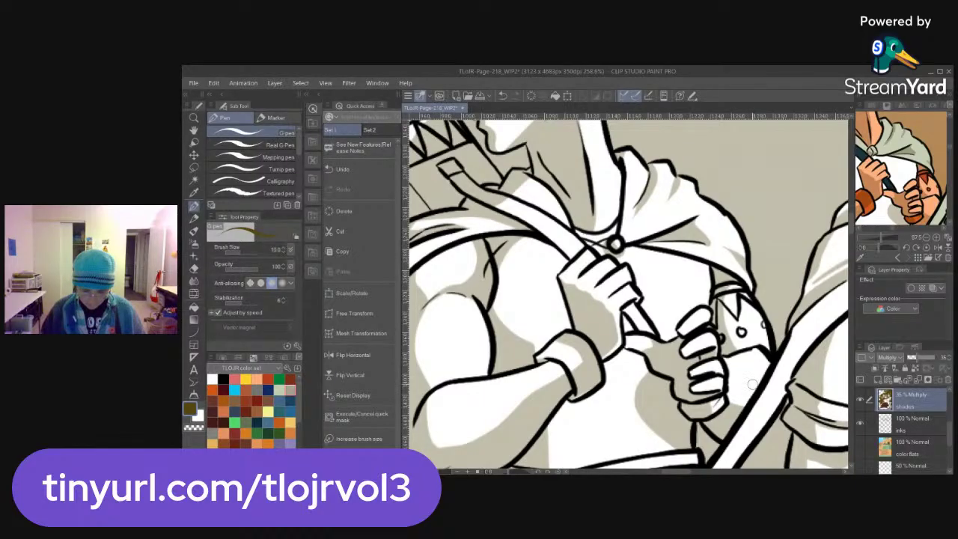
{"action": "key", "text": "e"}
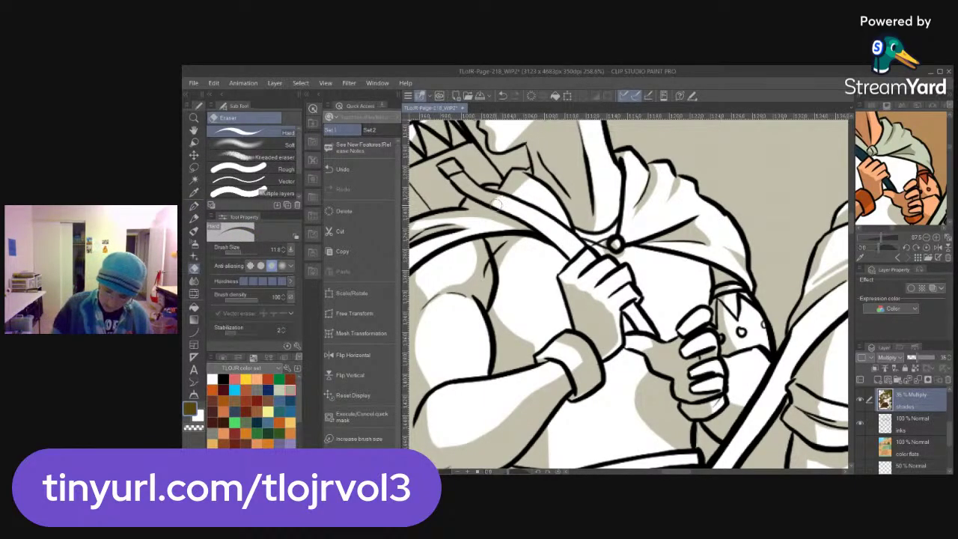
Add a small shadow touch-up beside the archer's jaw and neck
{"action": "key", "text": "ctrl+space"}
{"action": "left_click_drag", "start_coordinate": [721, 374], "coordinate": [659, 376]}
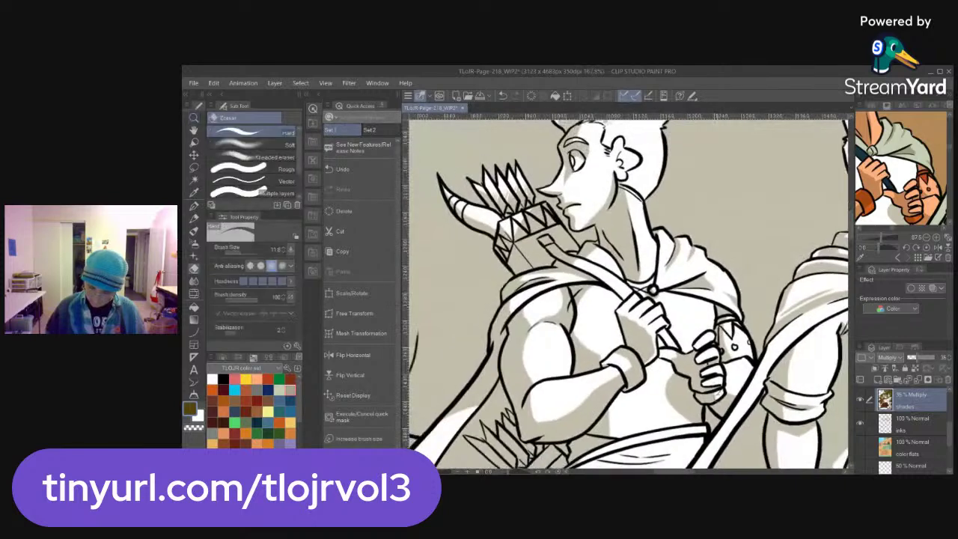
{"action": "left_click_drag", "start_coordinate": [719, 403], "coordinate": [723, 437]}
{"action": "key", "text": "space"}
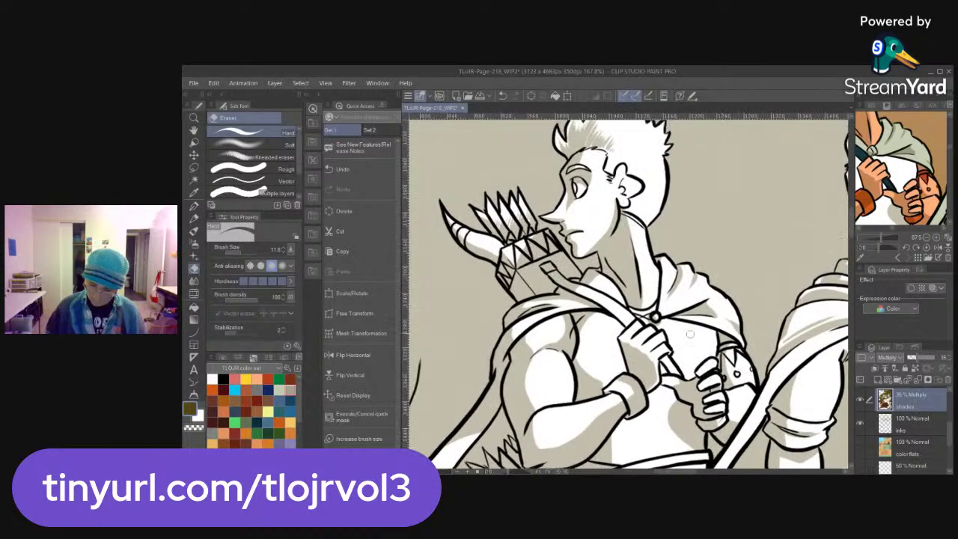
{"action": "key", "text": "p"}
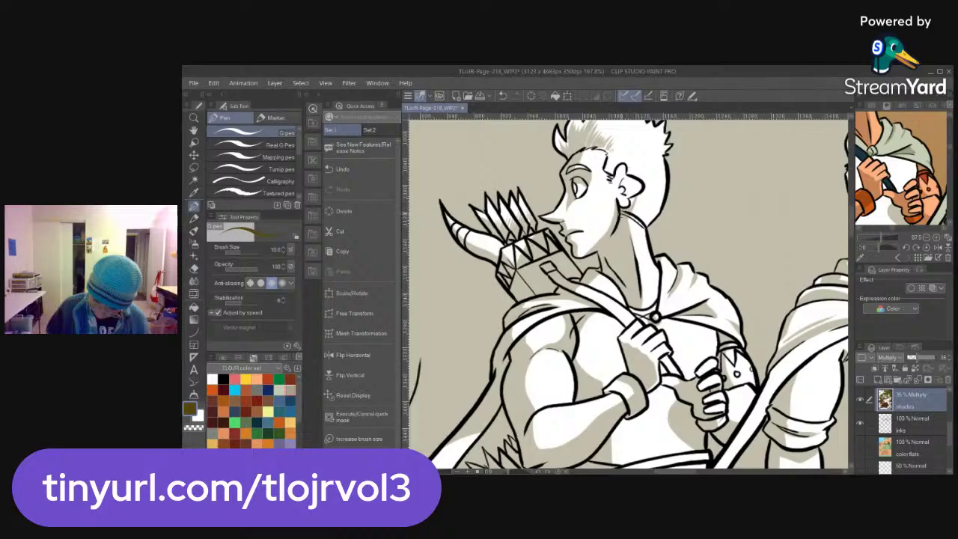
{"action": "left_click_drag", "start_coordinate": [627, 224], "coordinate": [624, 230]}
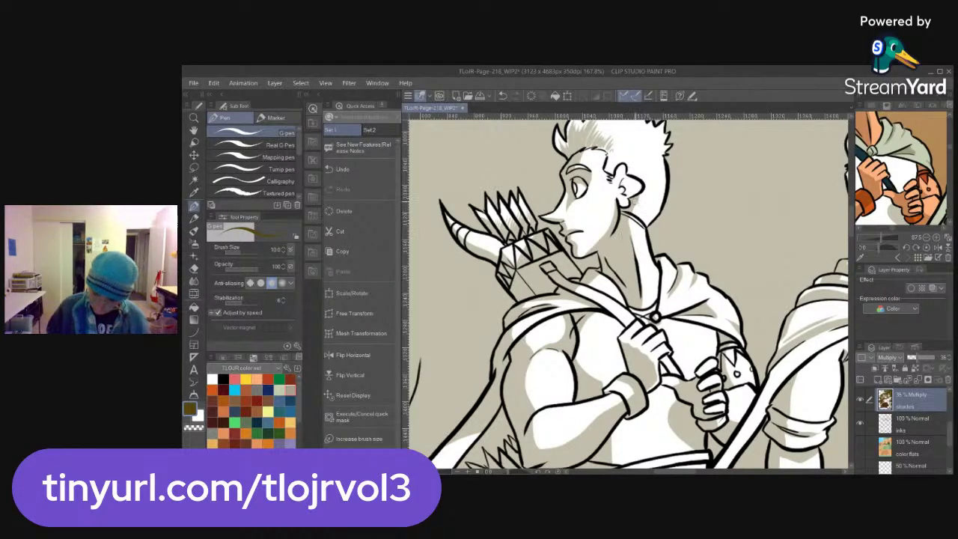
{"action": "scroll", "coordinate": [751, 318], "scroll_direction": "down", "scroll_amount": 6}
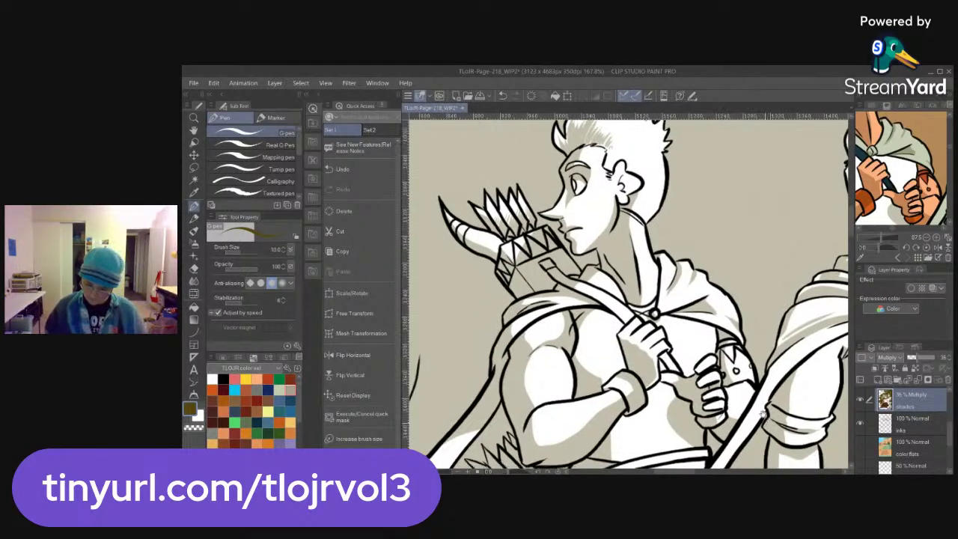
Erase part of the shadow on the arrow fletchings at the archer's hip to leave highlights
{"action": "left_click_drag", "start_coordinate": [902, 199], "coordinate": [899, 154]}
{"action": "left_click", "coordinate": [877, 236]}
{"action": "left_click_drag", "start_coordinate": [881, 196], "coordinate": [907, 198]}
{"action": "key", "text": "e"}
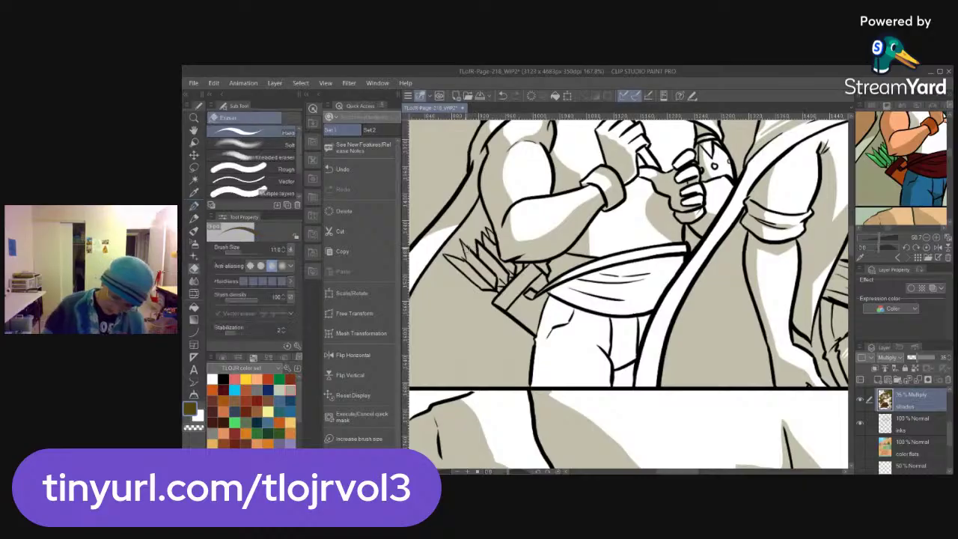
{"action": "left_click_drag", "start_coordinate": [463, 262], "coordinate": [485, 253]}
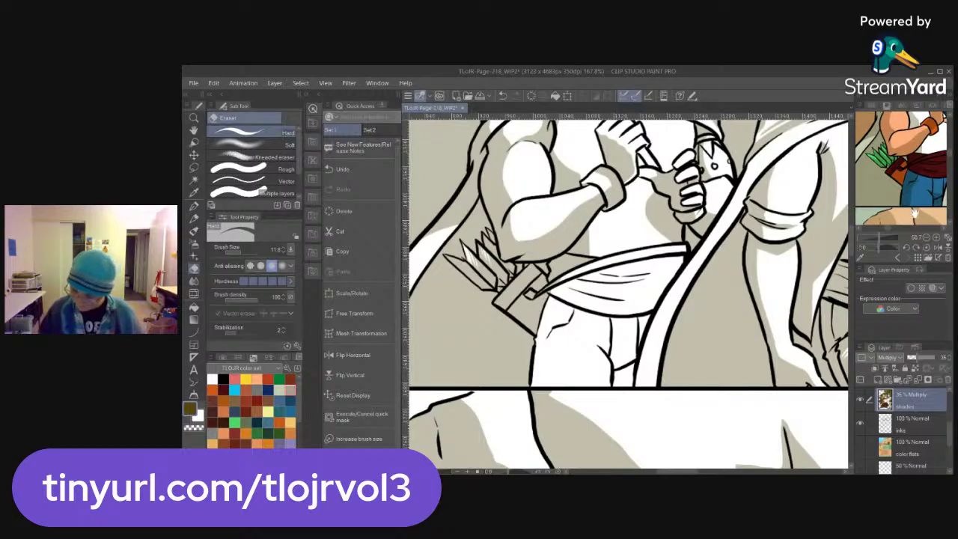
Draw shadow shapes on the archer's trousers at the crotch and near thigh, and fill the enclosed hip area
{"action": "key", "text": "p"}
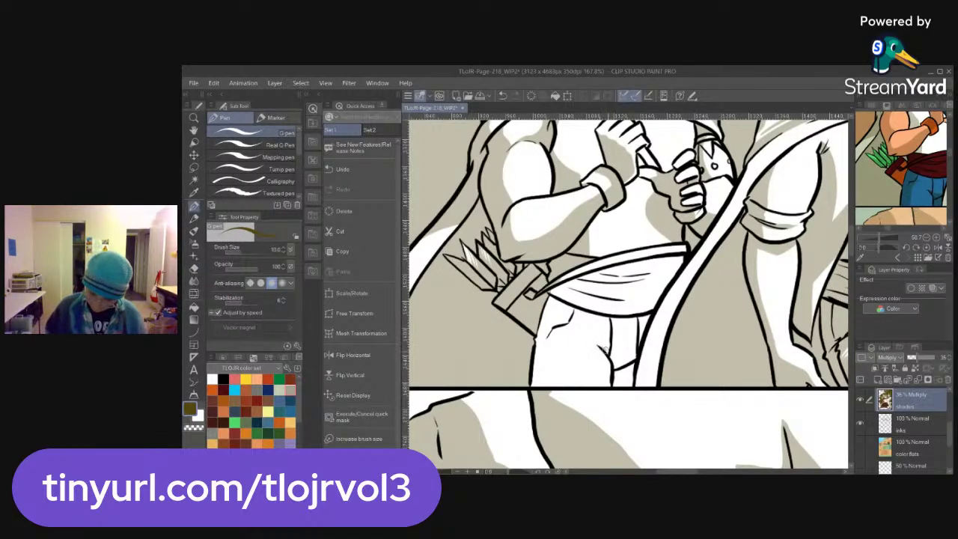
{"action": "left_click_drag", "start_coordinate": [615, 367], "coordinate": [612, 353]}
{"action": "mouse_move", "coordinate": [580, 314]}
{"action": "left_mouse_down"}
{"action": "mouse_move", "coordinate": [569, 317]}
{"action": "mouse_move", "coordinate": [558, 356]}
{"action": "left_mouse_up"}
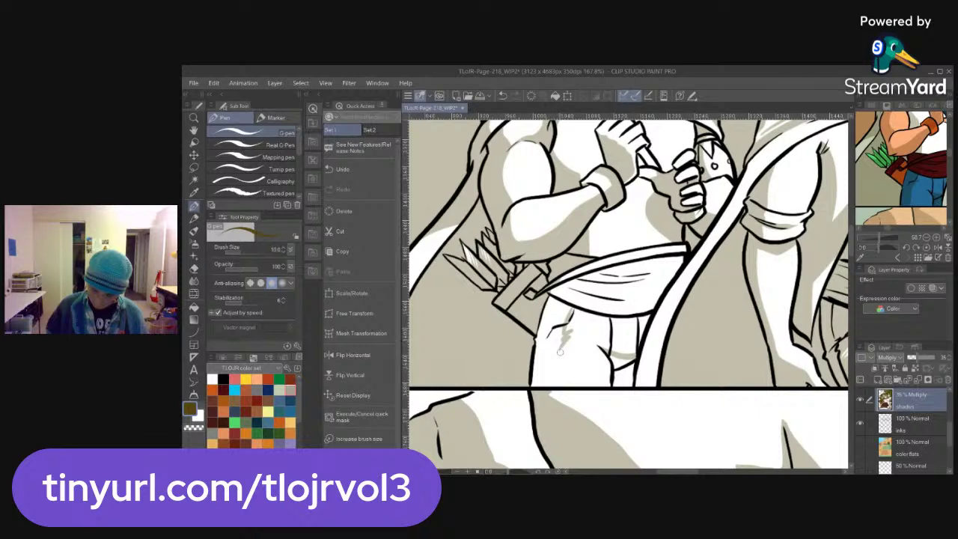
{"action": "key", "text": "g"}
{"action": "left_click", "coordinate": [552, 318]}
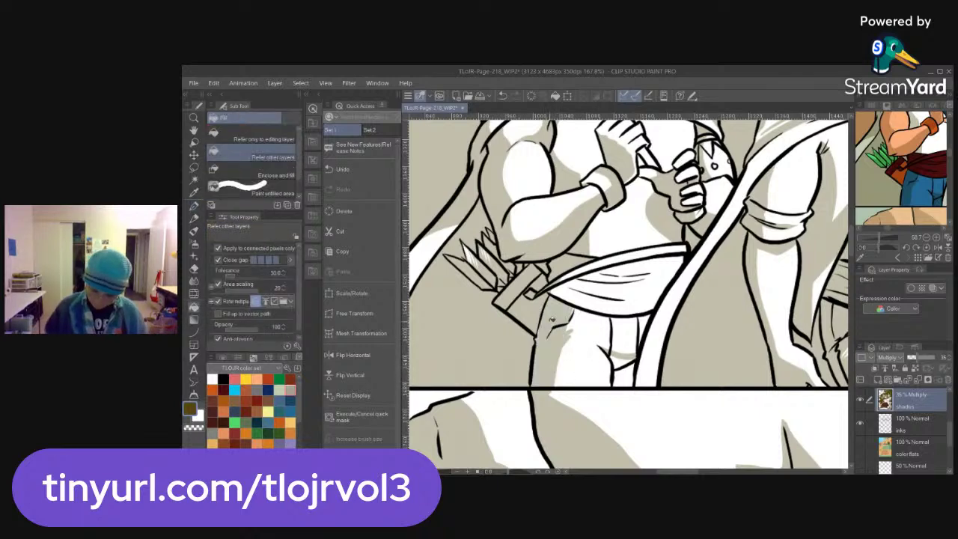
Draw shadow along the folds of the archer's waist sash and fill the enclosed areas
{"action": "key", "text": "p"}
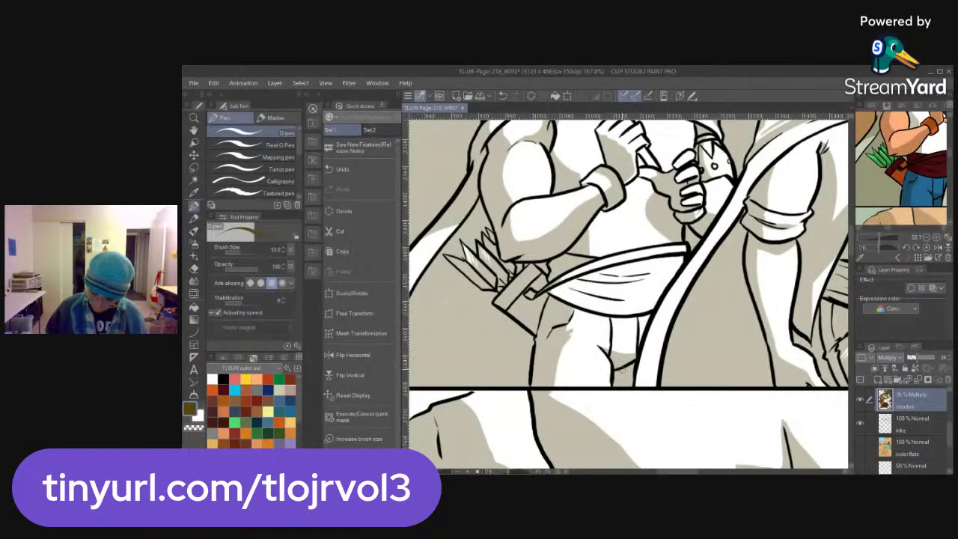
{"action": "mouse_move", "coordinate": [593, 274]}
{"action": "left_mouse_down"}
{"action": "mouse_move", "coordinate": [659, 273]}
{"action": "mouse_move", "coordinate": [584, 273]}
{"action": "left_mouse_up"}
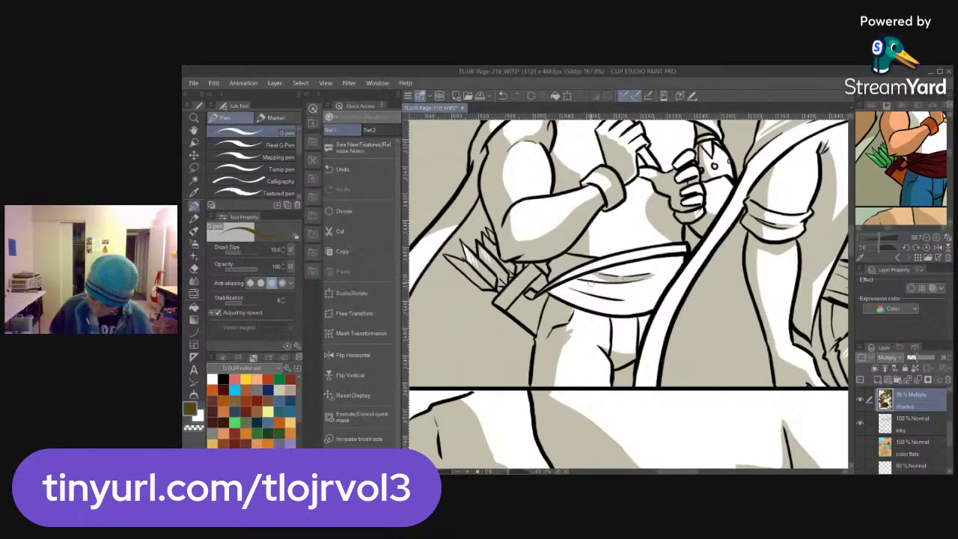
{"action": "left_click_drag", "start_coordinate": [939, 202], "coordinate": [919, 202]}
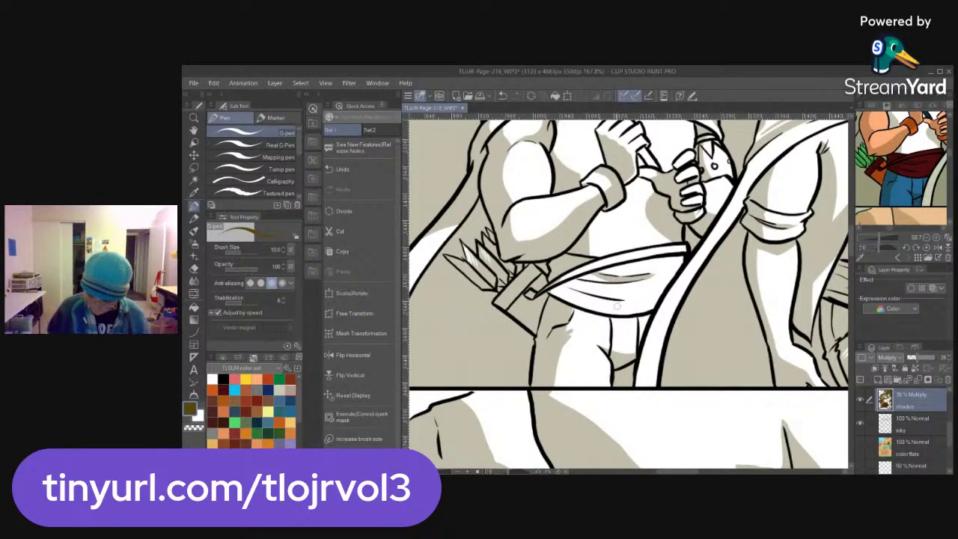
{"action": "mouse_move", "coordinate": [620, 300]}
{"action": "left_mouse_down"}
{"action": "mouse_move", "coordinate": [577, 295]}
{"action": "mouse_move", "coordinate": [644, 305]}
{"action": "mouse_move", "coordinate": [582, 282]}
{"action": "mouse_move", "coordinate": [579, 291]}
{"action": "mouse_move", "coordinate": [583, 279]}
{"action": "mouse_move", "coordinate": [570, 303]}
{"action": "left_mouse_up"}
{"action": "key", "text": "g"}
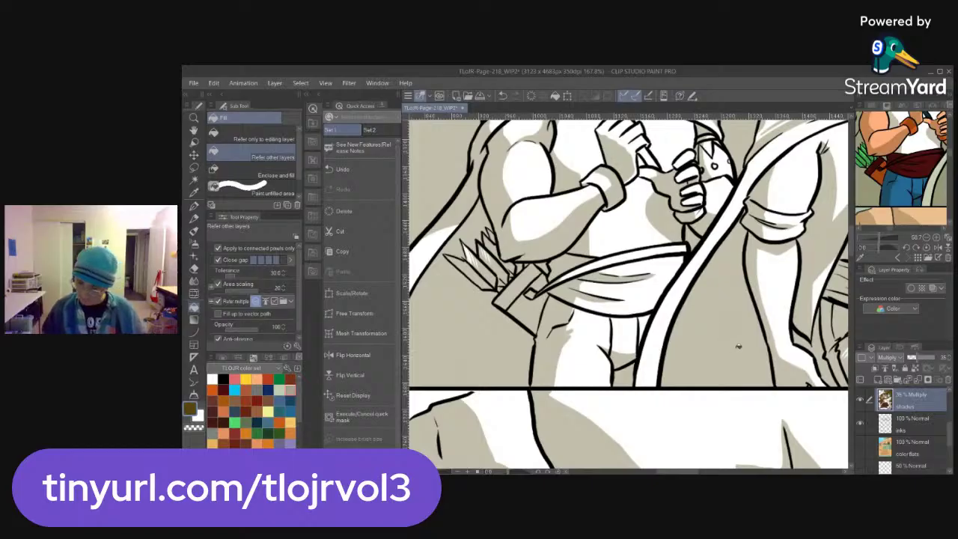
{"action": "key", "text": "p"}
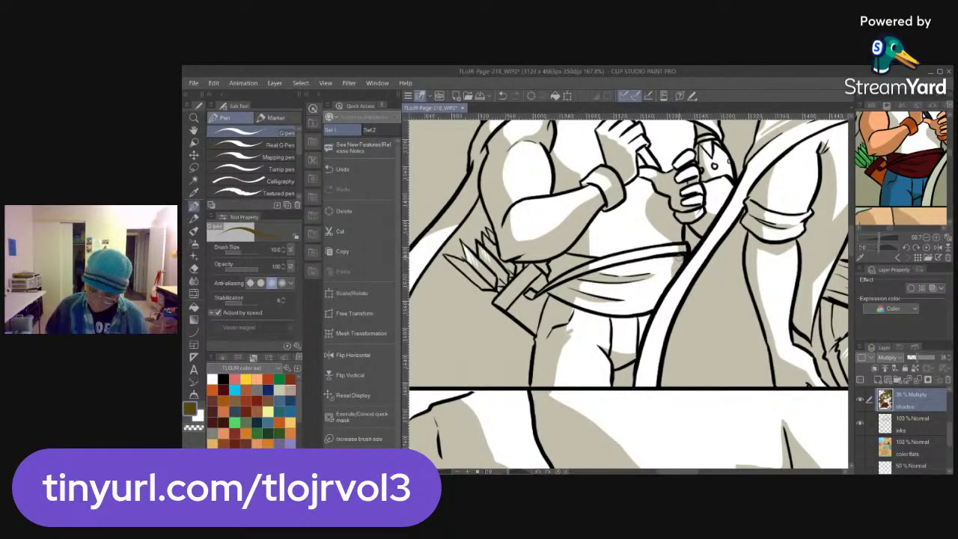
Show the color flats layer with the whole top panel in view
{"action": "key", "text": "ctrl+space"}
{"action": "left_click_drag", "start_coordinate": [726, 337], "coordinate": [688, 382]}
{"action": "left_click_drag", "start_coordinate": [811, 335], "coordinate": [681, 349]}
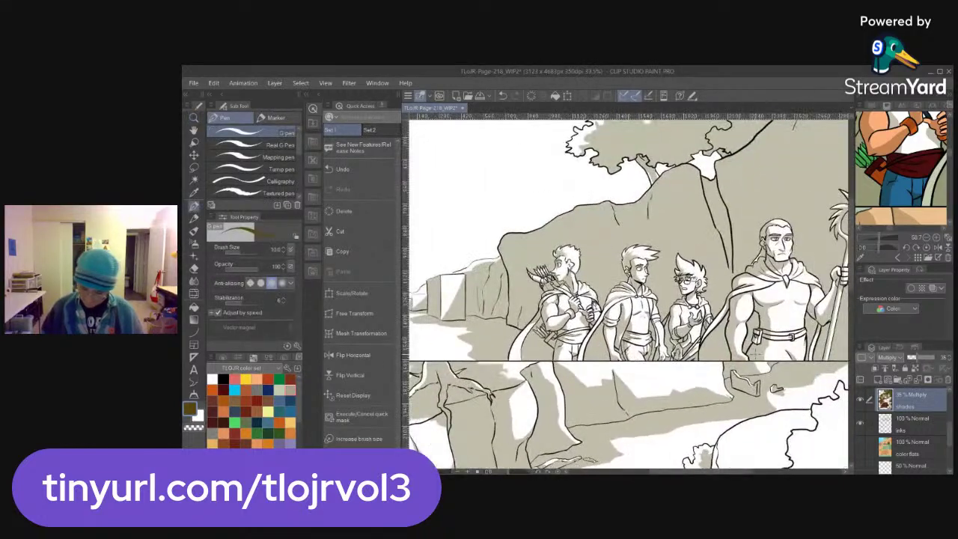
{"action": "key", "text": "ctrl+space"}
{"action": "left_click_drag", "start_coordinate": [778, 333], "coordinate": [667, 338]}
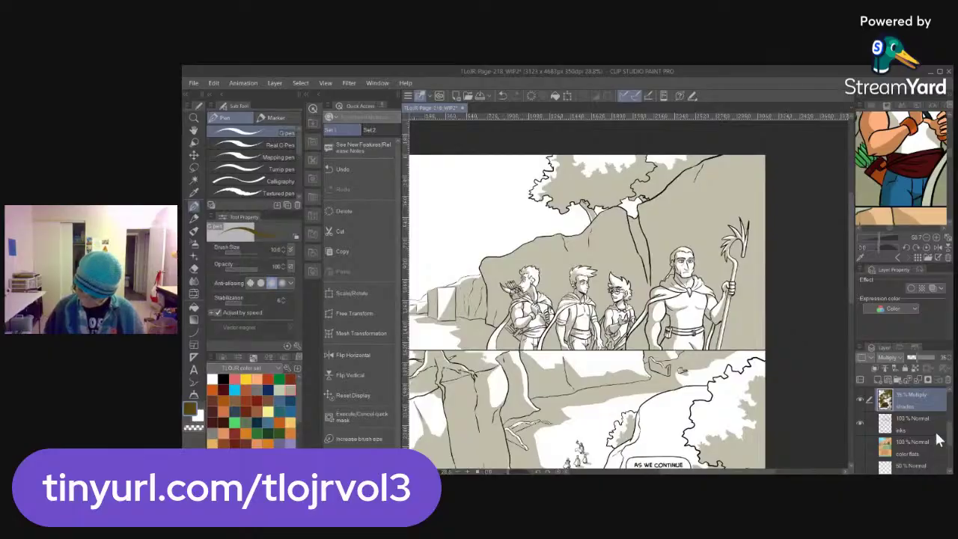
{"action": "left_click", "coordinate": [861, 447]}
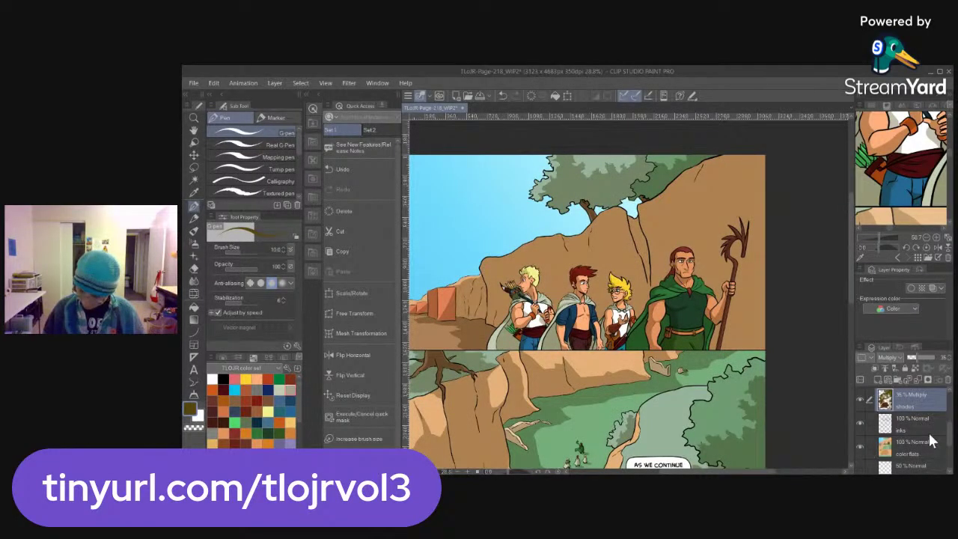
Draw rows of small square window outlines on the front wall of the large block building in the background
{"action": "left_click_drag", "start_coordinate": [506, 366], "coordinate": [627, 363]}
{"action": "left_click_drag", "start_coordinate": [557, 307], "coordinate": [589, 319]}
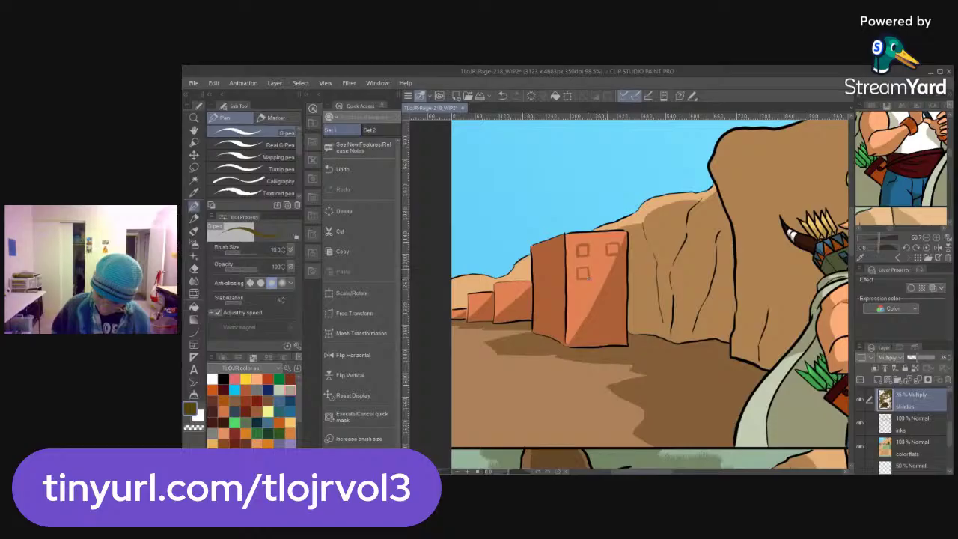
{"action": "mouse_move", "coordinate": [606, 267]}
{"action": "left_mouse_down"}
{"action": "mouse_move", "coordinate": [613, 272]}
{"action": "mouse_move", "coordinate": [588, 304]}
{"action": "left_mouse_up"}
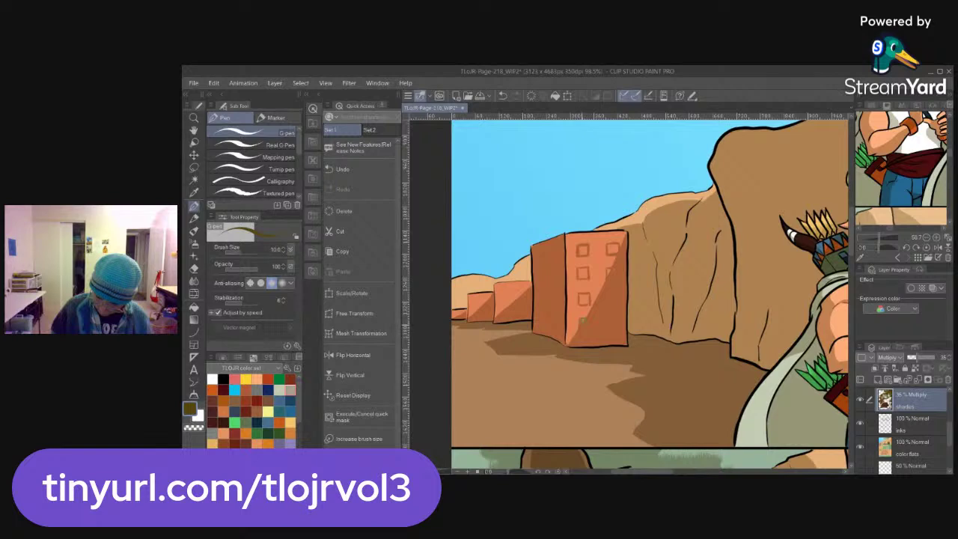
Hide the color flats layer and fill the building's window outlines with the shadow color
{"action": "left_click", "coordinate": [859, 445]}
{"action": "key", "text": "g"}
{"action": "key", "text": "g"}
{"action": "left_click", "coordinate": [588, 275]}
{"action": "left_click", "coordinate": [588, 296]}
{"action": "left_click", "coordinate": [614, 248]}
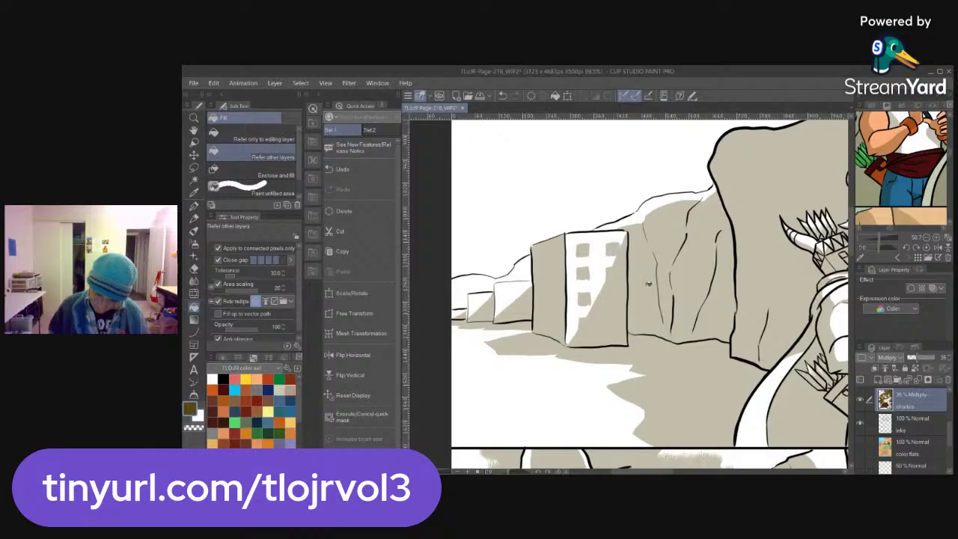
Show the color flats layer again and review the shading across the page's panels
{"action": "left_click", "coordinate": [861, 447]}
{"action": "key", "text": "ctrl+space"}
{"action": "left_click_drag", "start_coordinate": [731, 351], "coordinate": [719, 349]}
{"action": "scroll", "coordinate": [719, 348], "scroll_direction": "down", "scroll_amount": 2}
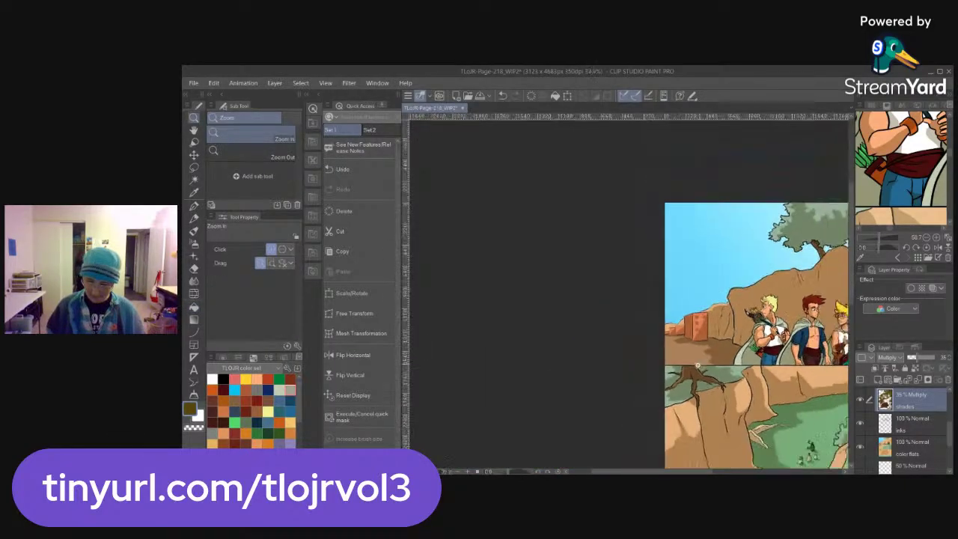
{"action": "scroll", "coordinate": [752, 363], "scroll_direction": "down", "scroll_amount": 2}
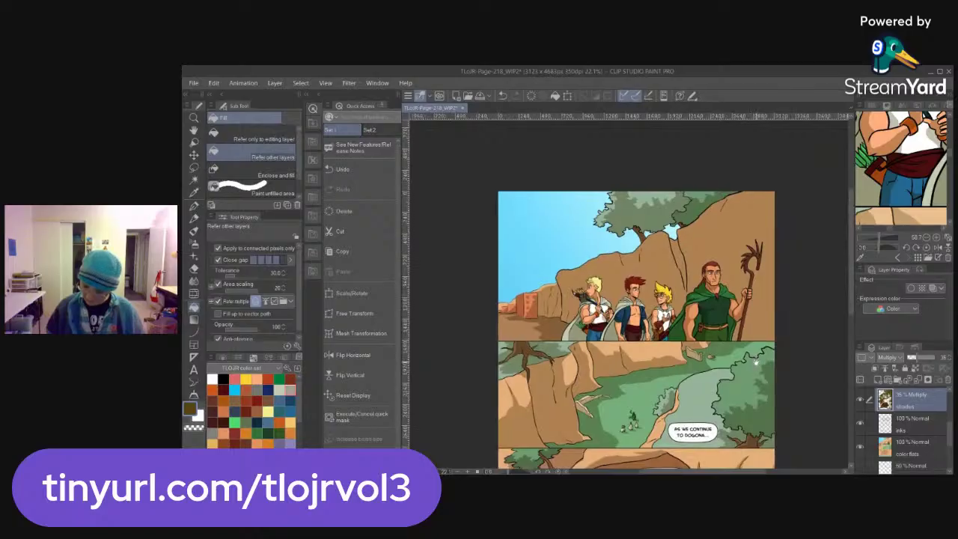
{"action": "left_click_drag", "start_coordinate": [754, 361], "coordinate": [726, 357]}
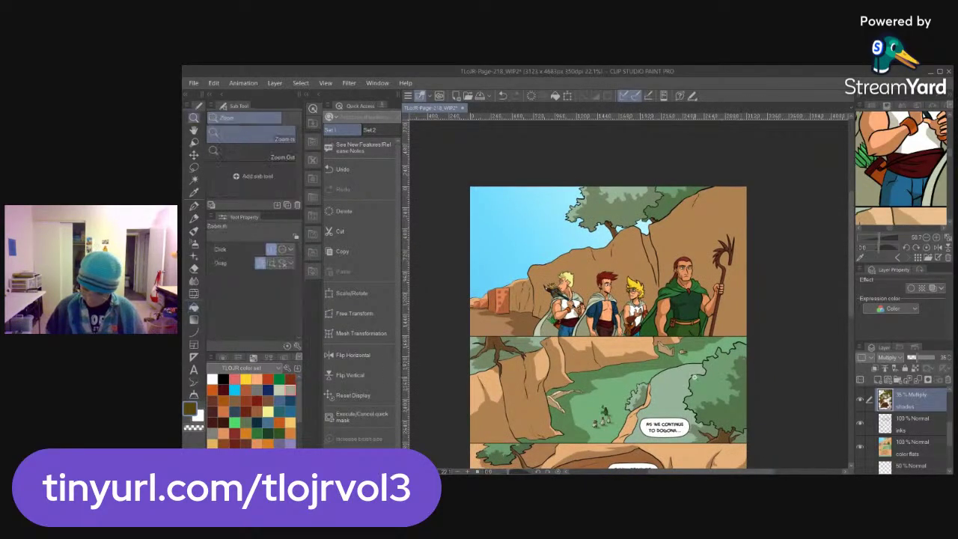
{"action": "scroll", "coordinate": [743, 362], "scroll_direction": "up", "scroll_amount": 1}
{"action": "scroll", "coordinate": [756, 355], "scroll_direction": "up", "scroll_amount": 1}
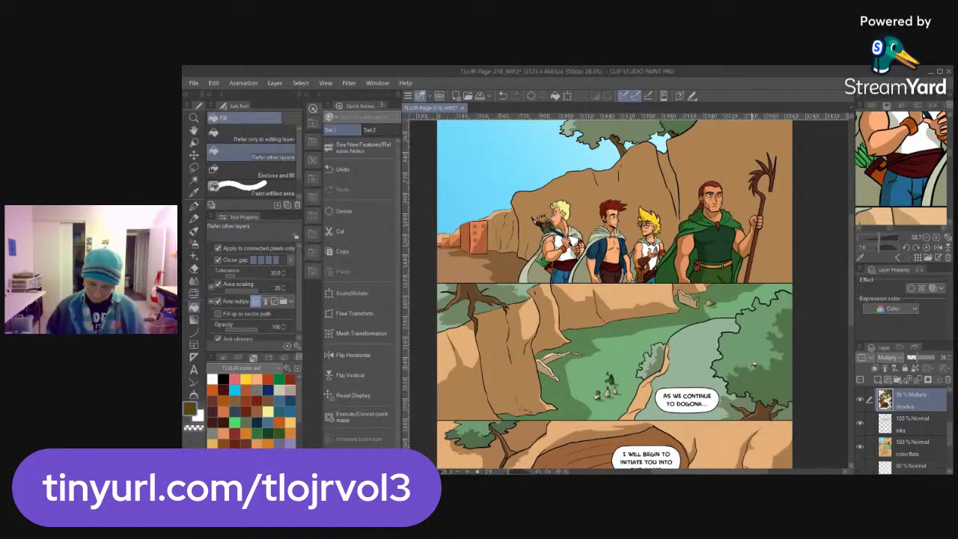
{"action": "key", "text": "ctrl+space"}
{"action": "left_click_drag", "start_coordinate": [728, 370], "coordinate": [718, 378]}
{"action": "left_click_drag", "start_coordinate": [746, 411], "coordinate": [714, 362]}
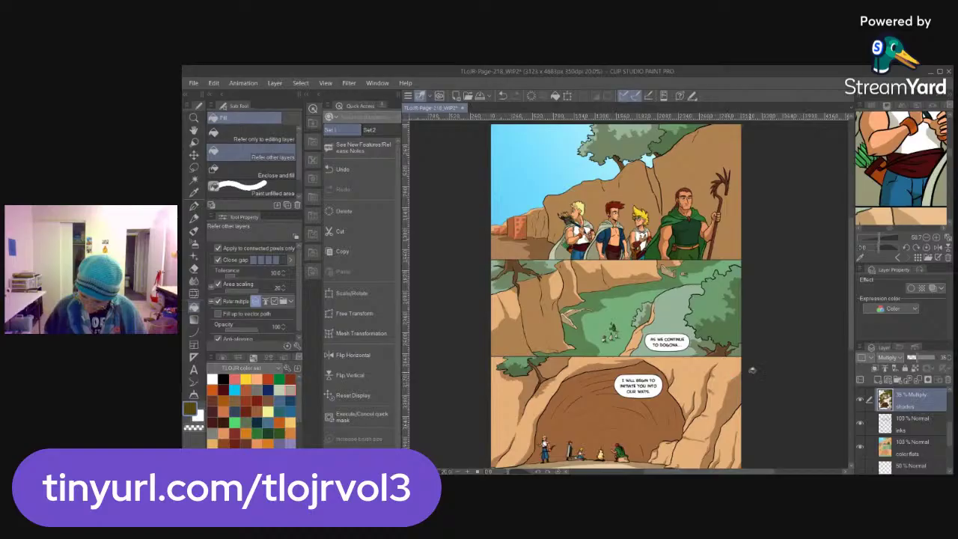
Show the lighting effects and cave shadows layers above the shades layer
{"action": "left_click_drag", "start_coordinate": [948, 437], "coordinate": [952, 418]}
{"action": "scroll", "coordinate": [869, 439], "scroll_direction": "down", "scroll_amount": 1}
{"action": "left_click", "coordinate": [860, 414]}
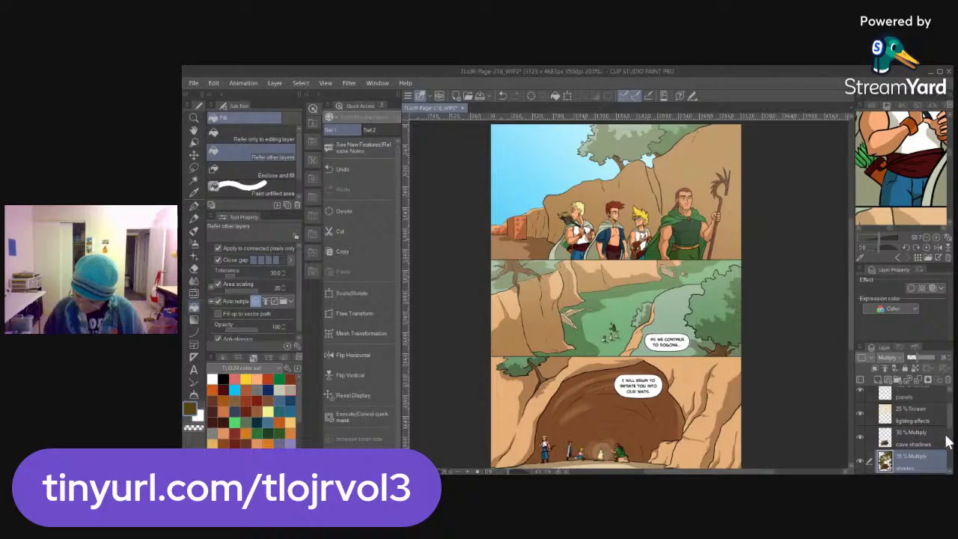
{"action": "scroll", "coordinate": [949, 437], "scroll_direction": "down", "scroll_amount": 2}
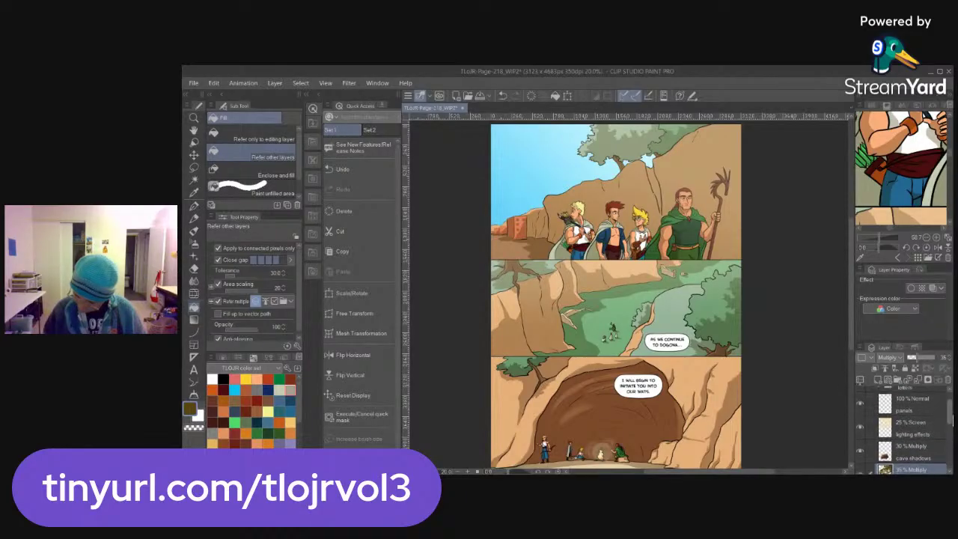
Nudge the second panel's speech balloon lettering slightly upward and collapse the letters folder
{"action": "mouse_move", "coordinate": [953, 430]}
{"action": "left_mouse_down"}
{"action": "mouse_move", "coordinate": [952, 462]}
{"action": "mouse_move", "coordinate": [950, 409]}
{"action": "left_mouse_up"}
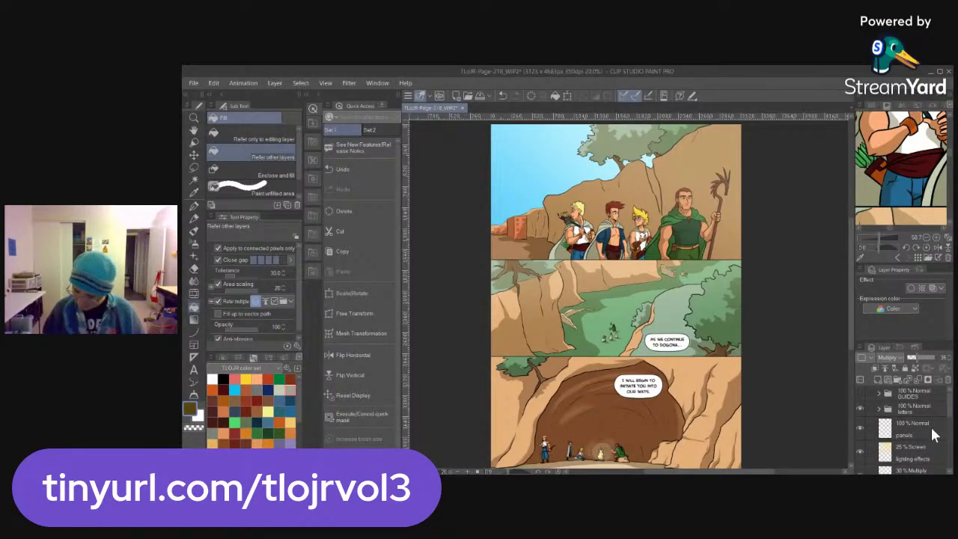
{"action": "left_click", "coordinate": [879, 410]}
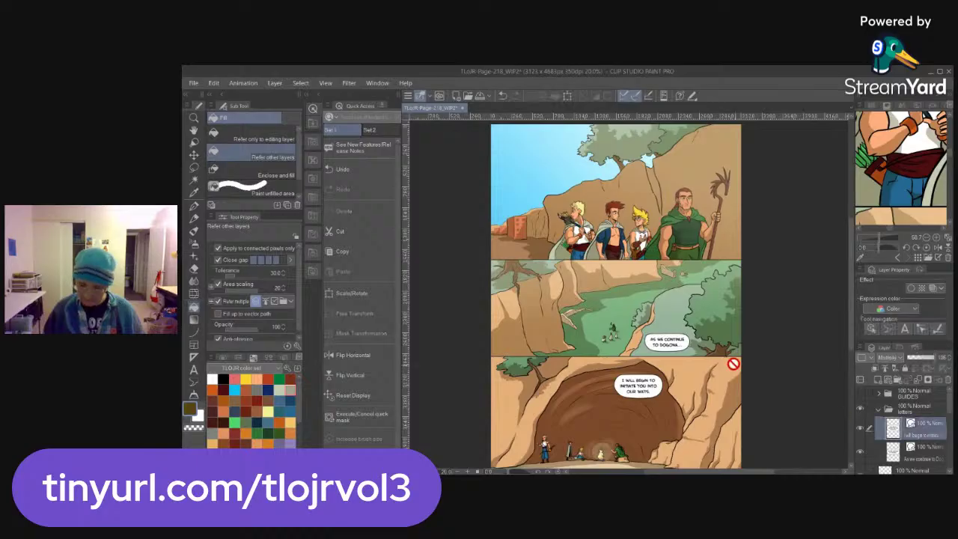
{"action": "left_click", "coordinate": [893, 449]}
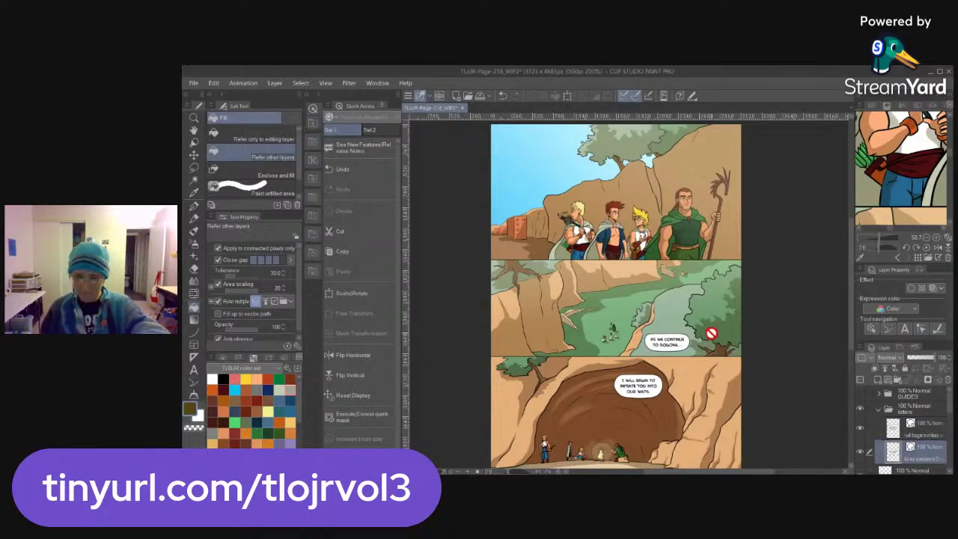
{"action": "key", "text": "k"}
{"action": "left_click_drag", "start_coordinate": [669, 345], "coordinate": [680, 342]}
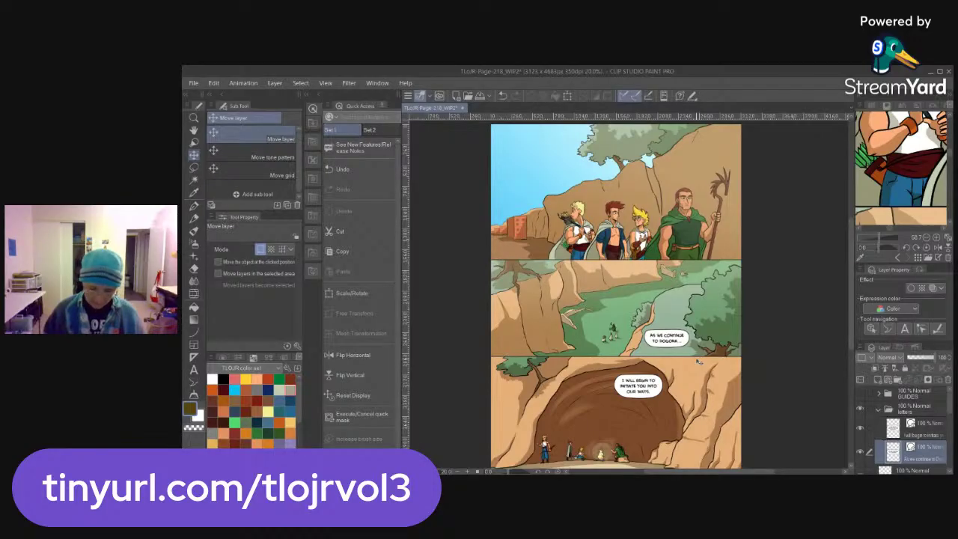
{"action": "left_click", "coordinate": [887, 409]}
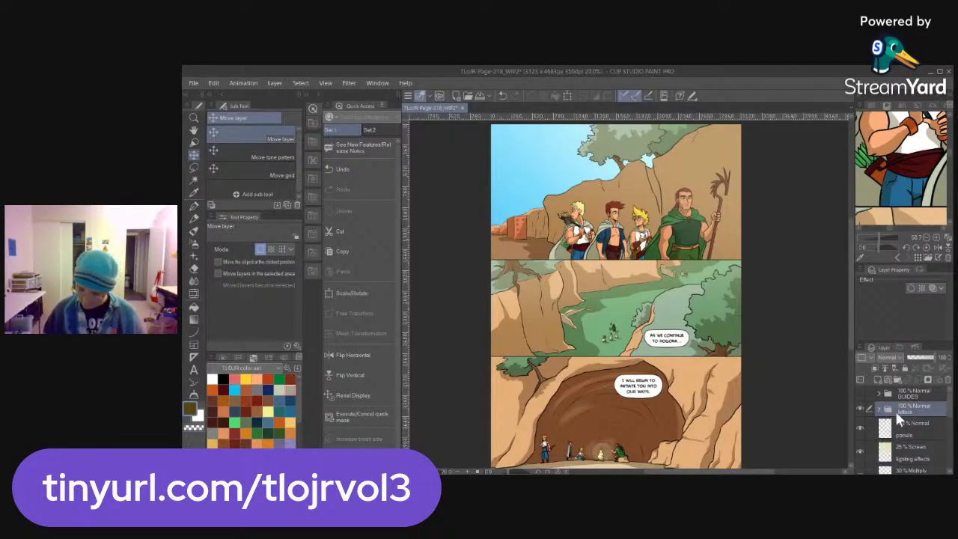
{"action": "left_click_drag", "start_coordinate": [752, 352], "coordinate": [750, 352]}
{"action": "left_click_drag", "start_coordinate": [769, 386], "coordinate": [742, 367]}
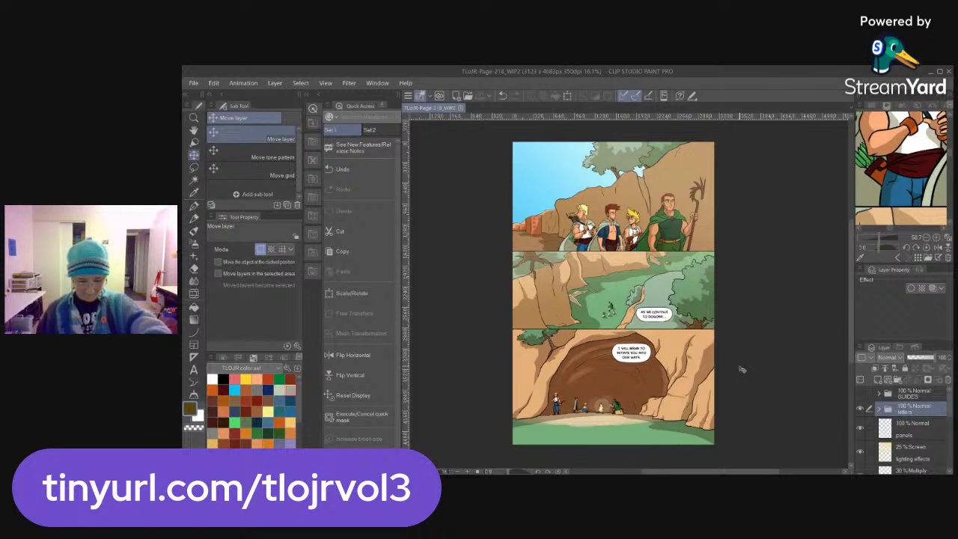
Start saving a copy of the page in the Chapter 9 folder under 4. Comic Pages - Finished
{"action": "key", "text": "ctrl+shift+s"}
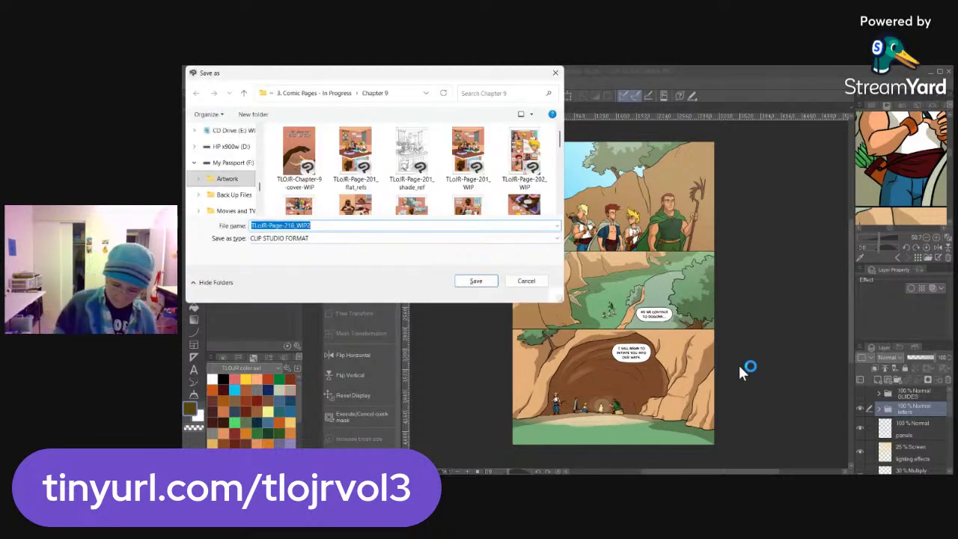
{"action": "left_click", "coordinate": [315, 93]}
{"action": "left_click", "coordinate": [296, 94]}
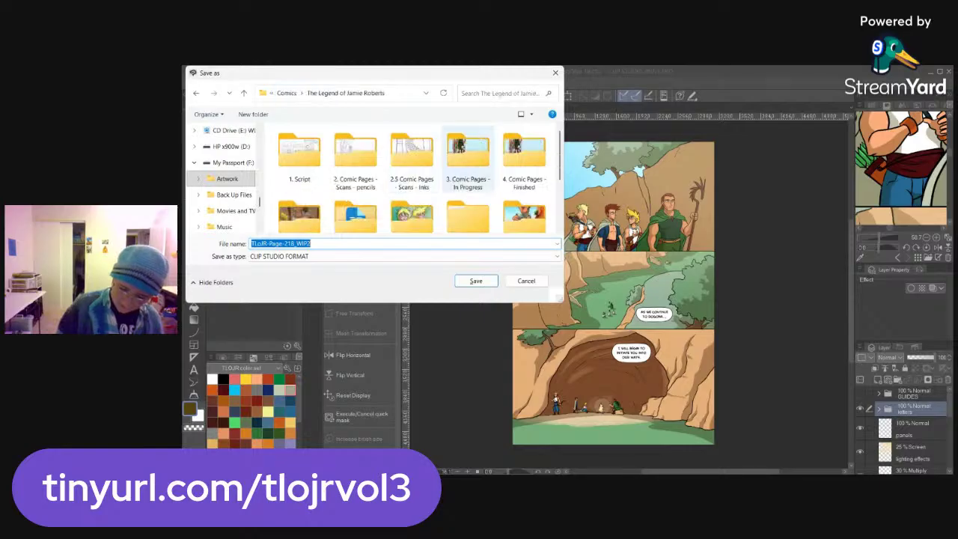
{"action": "double_click", "coordinate": [524, 153]}
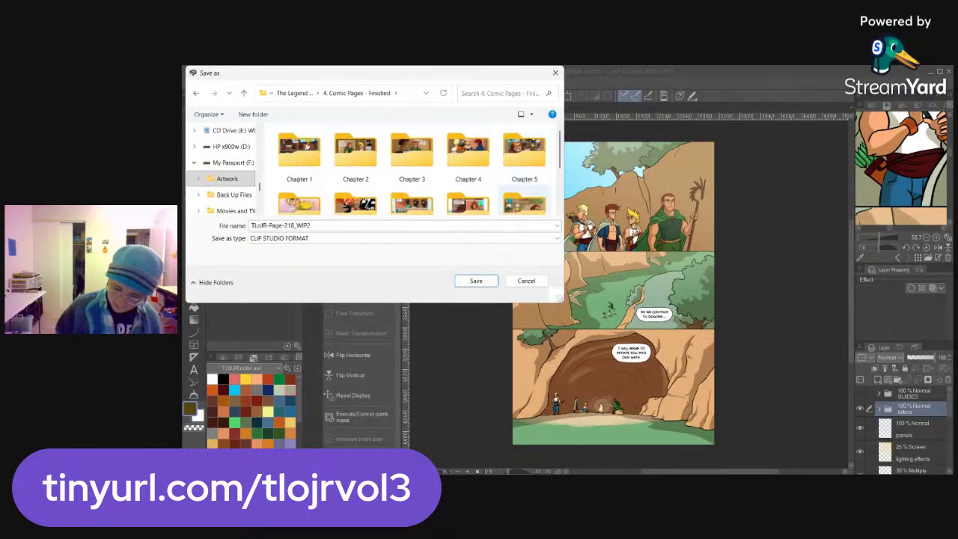
{"action": "scroll", "coordinate": [412, 168], "scroll_direction": "down", "scroll_amount": 1}
{"action": "double_click", "coordinate": [468, 153]}
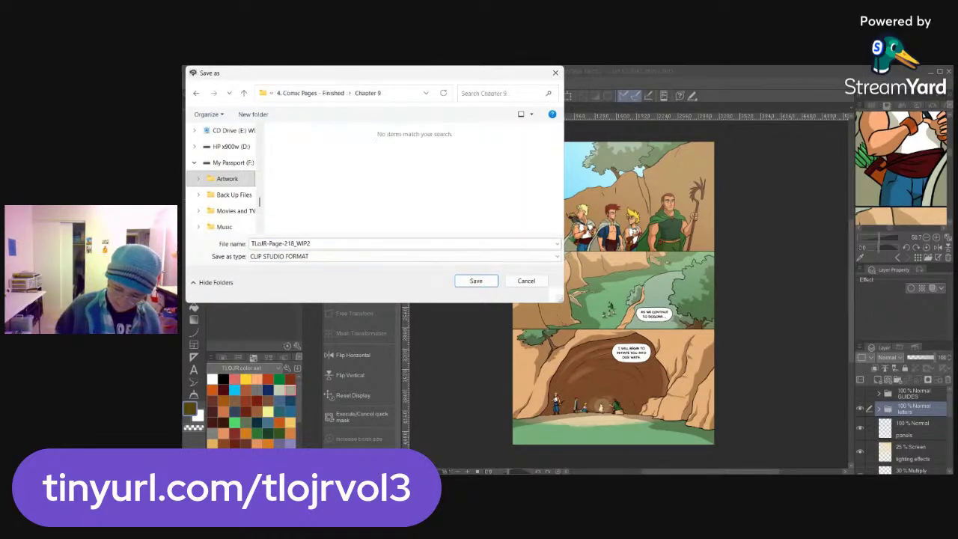
Save the copy in TIFF format under the file name TLoJR-Page-218_print2
{"action": "left_click", "coordinate": [329, 258]}
{"action": "key", "text": "t"}
{"action": "left_click", "coordinate": [338, 241]}
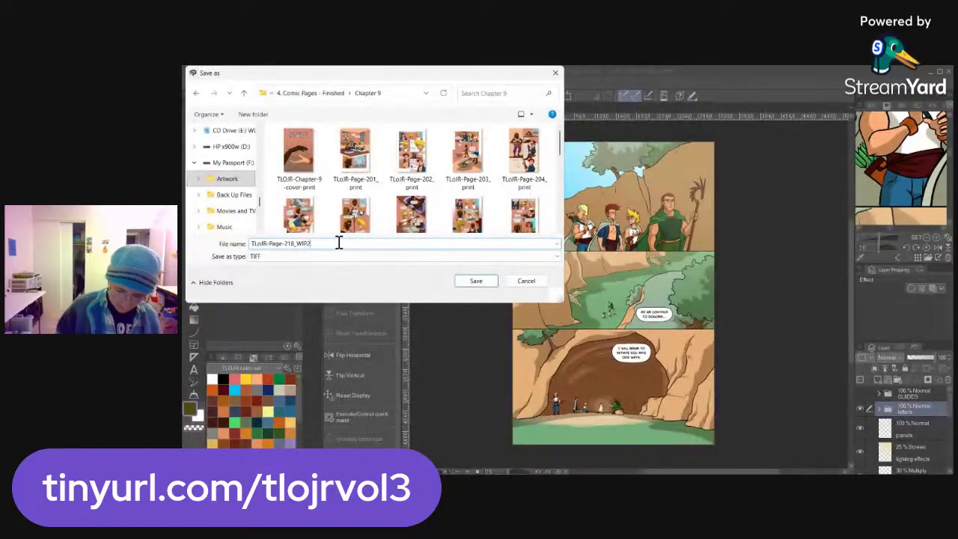
{"action": "key", "text": "shift+Left"}
{"action": "key", "text": "shift+Left"}
{"action": "key", "text": "shift+Left"}
{"action": "key", "text": "shift+Left"}
{"action": "type", "text": "print"}
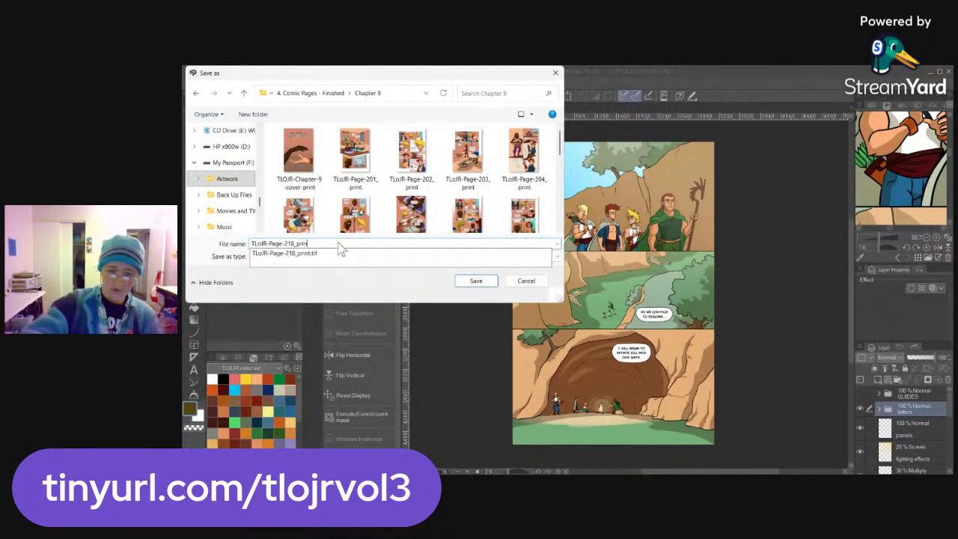
{"action": "key", "text": "Return"}
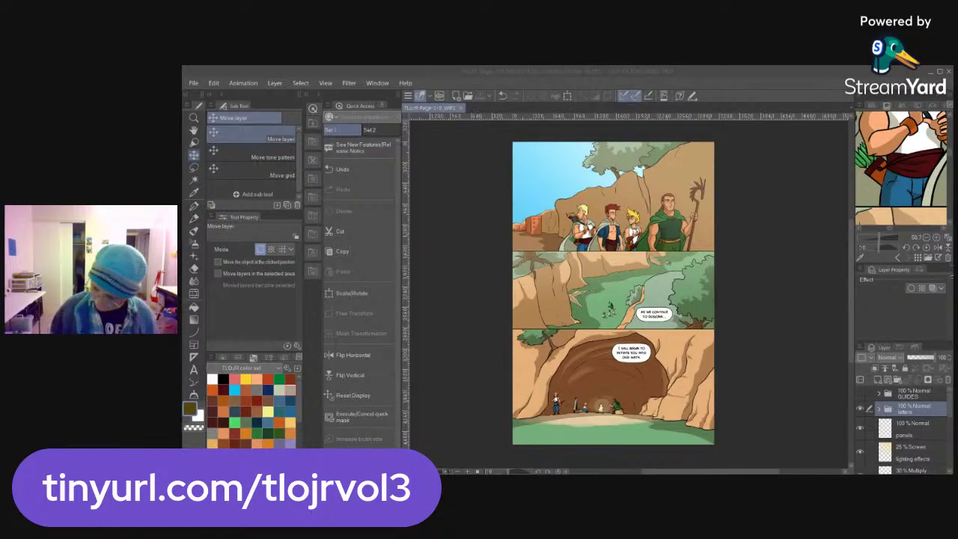
Remove the current character reference image from the reference viewer and close the saved print page
{"action": "left_click", "coordinate": [947, 258]}
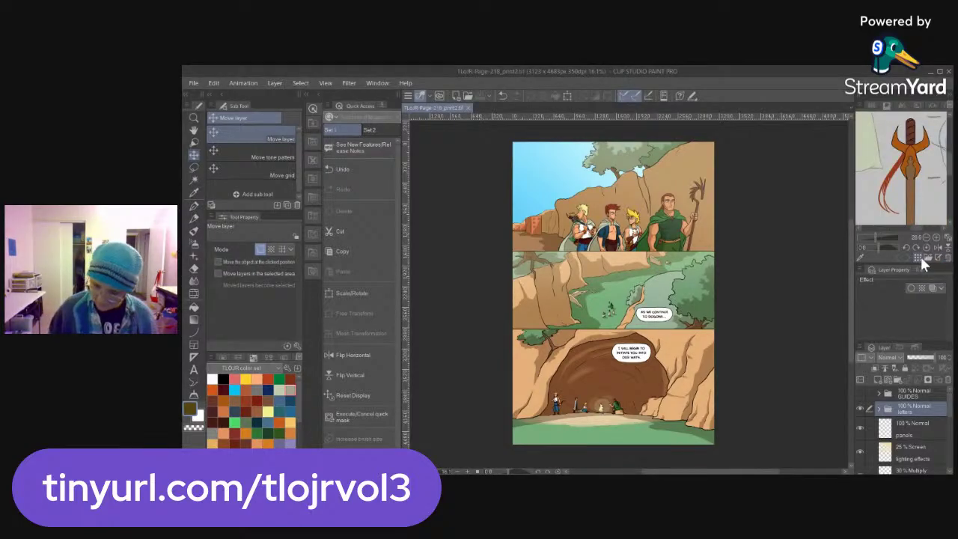
{"action": "left_click", "coordinate": [469, 108]}
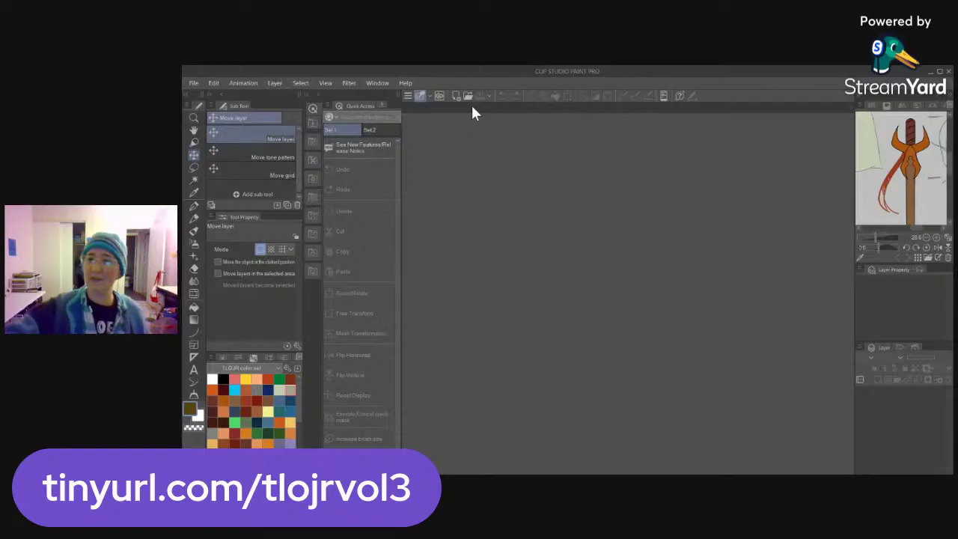
Browse for a file to open in the Chapter 9 folder under 3. Comic Pages - In Progress
{"action": "left_click", "coordinate": [468, 96]}
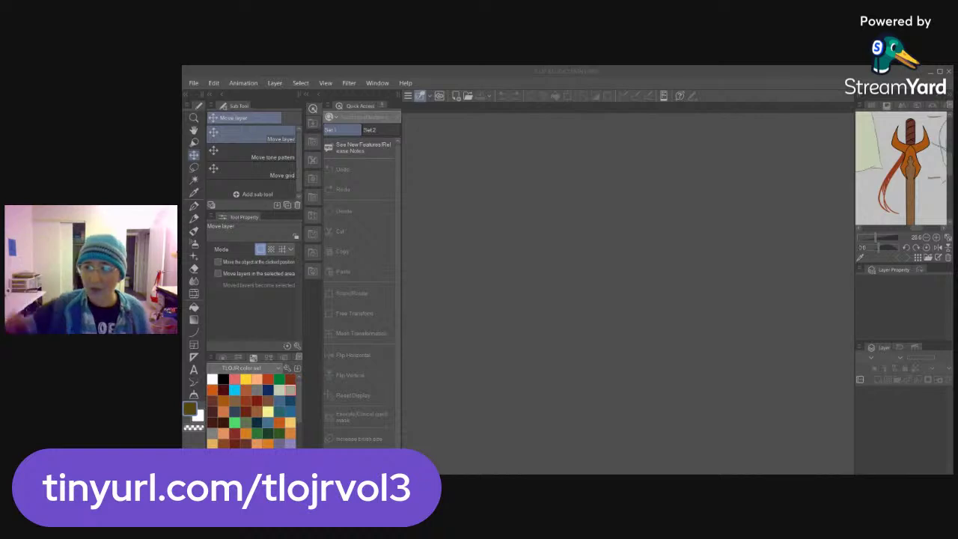
{"action": "left_click", "coordinate": [633, 311]}
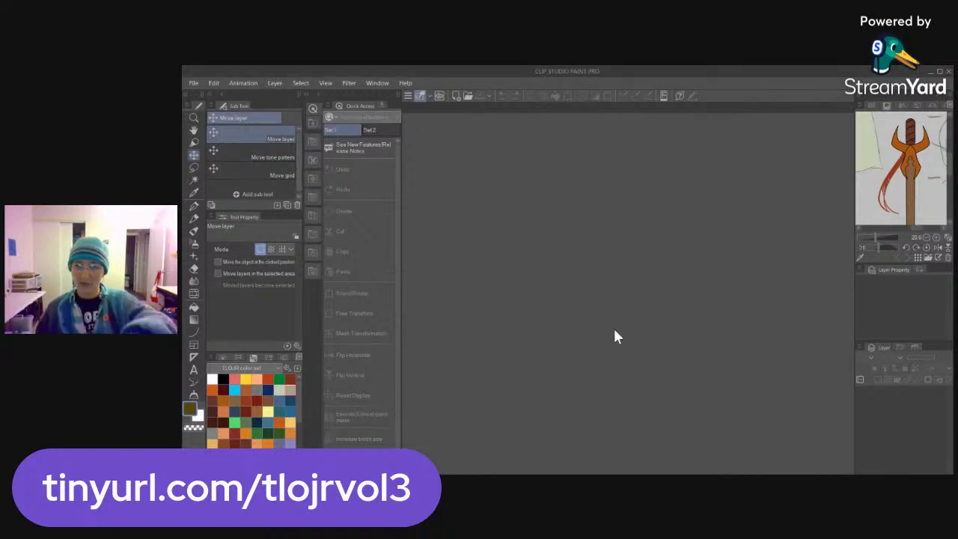
{"action": "key", "text": "ctrl+o"}
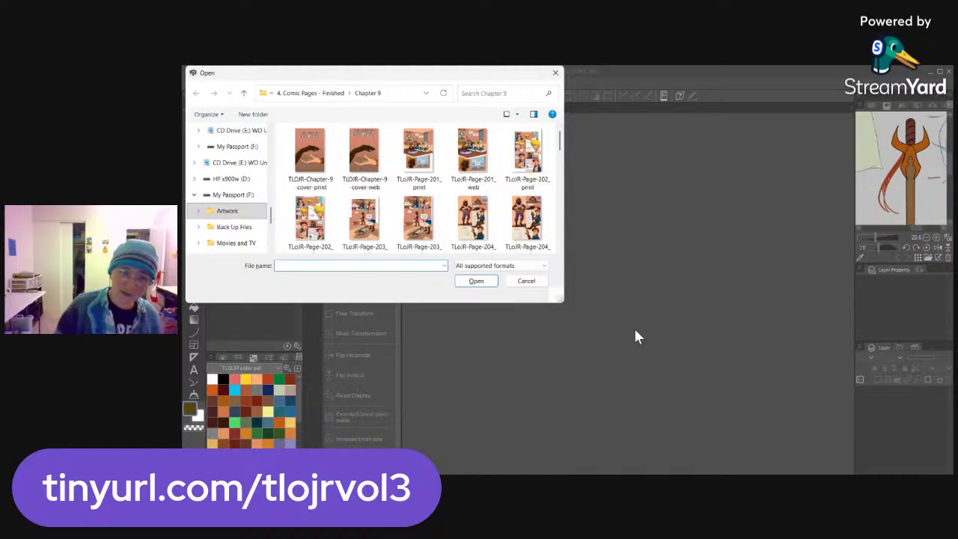
{"action": "left_click", "coordinate": [310, 93]}
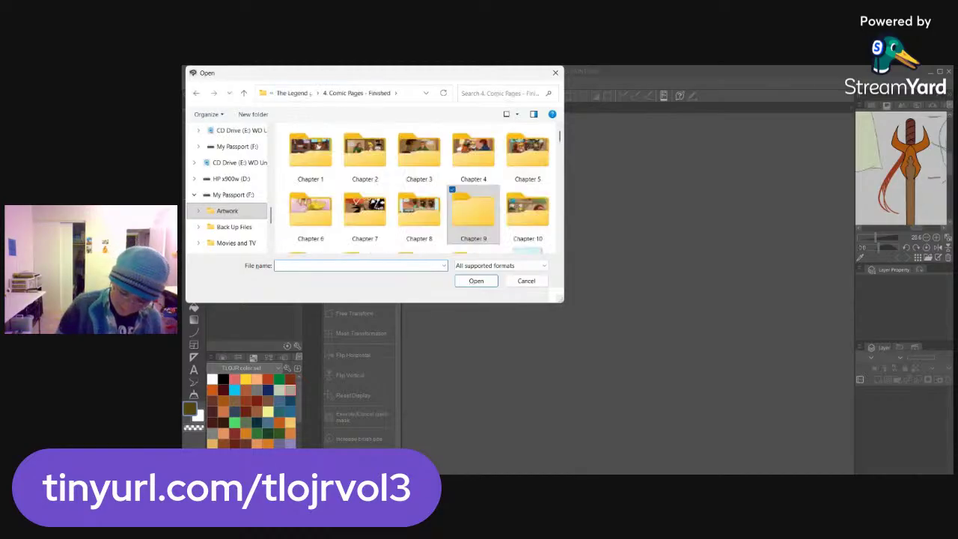
{"action": "left_click", "coordinate": [294, 93]}
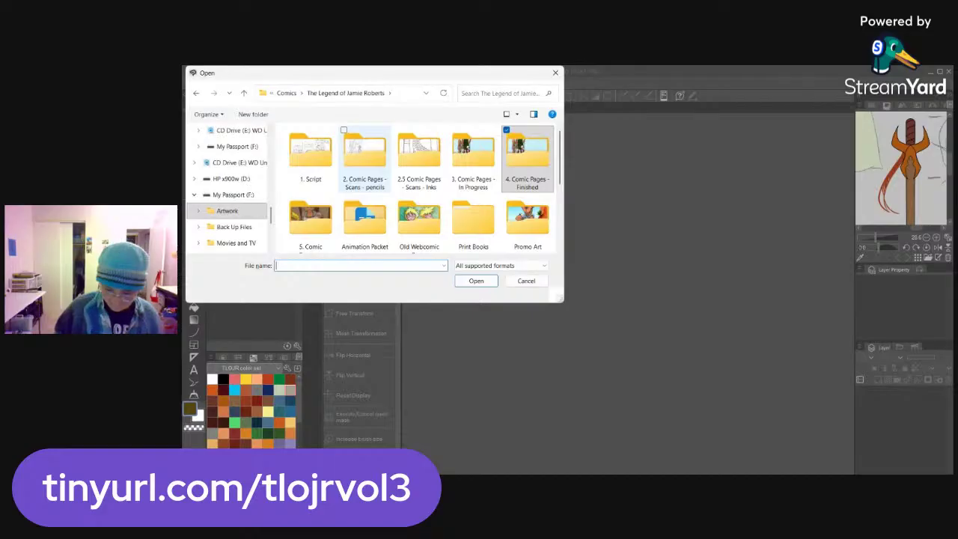
{"action": "double_click", "coordinate": [473, 153]}
{"action": "scroll", "coordinate": [419, 187], "scroll_direction": "down", "scroll_amount": 1}
{"action": "left_click", "coordinate": [473, 153]}
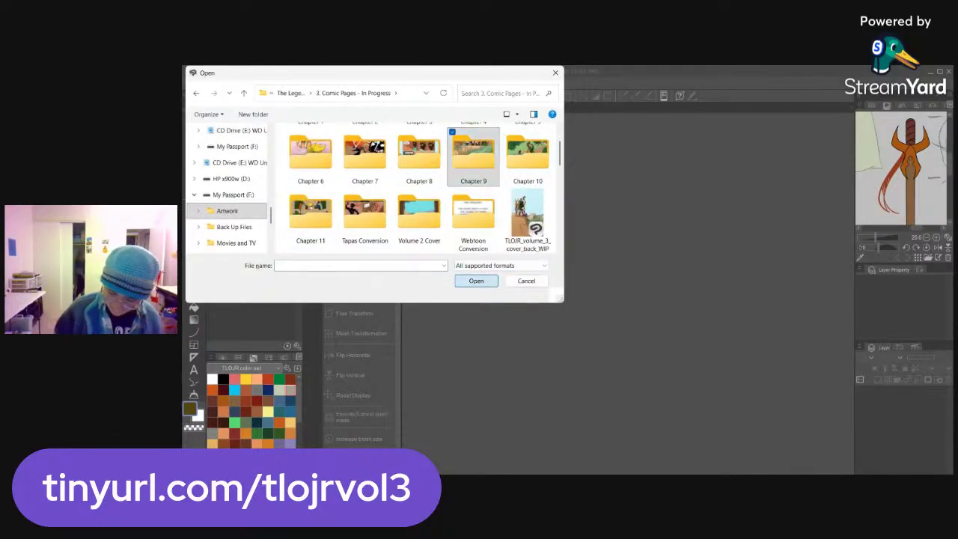
{"action": "key", "text": "Return"}
Open the page file TLoJR-Page-220_WIP from the Chapter 9 folder
{"action": "scroll", "coordinate": [419, 187], "scroll_direction": "down", "scroll_amount": 3}
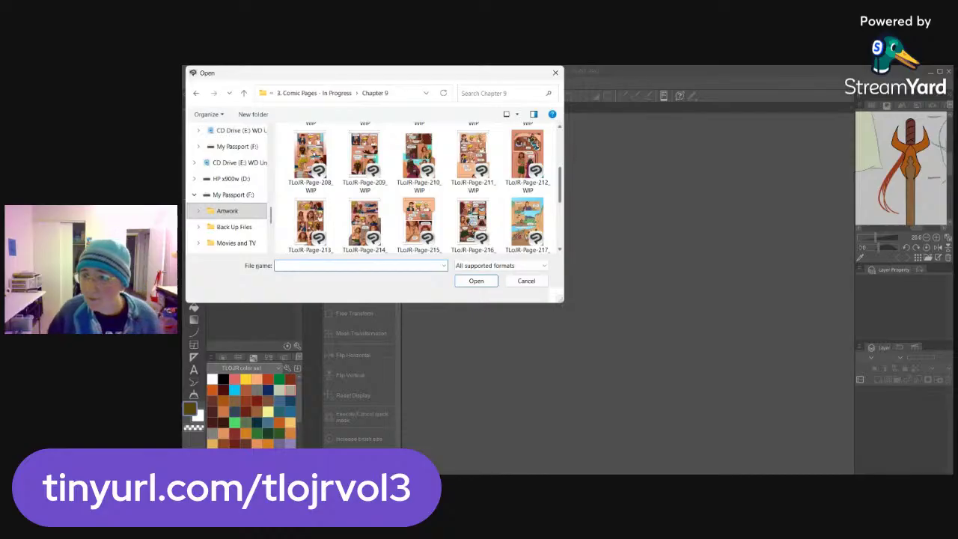
{"action": "scroll", "coordinate": [310, 213], "scroll_direction": "down", "scroll_amount": 3}
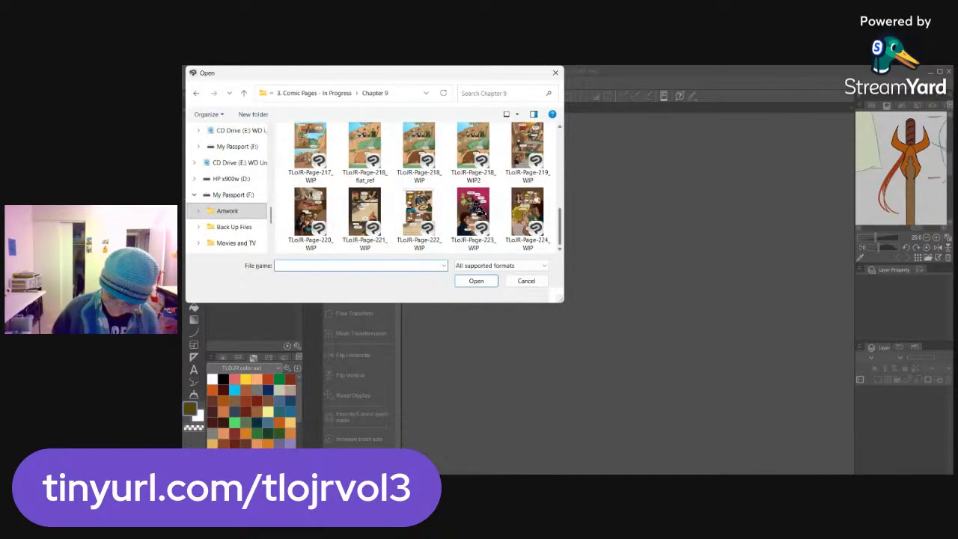
{"action": "left_click", "coordinate": [310, 213]}
{"action": "left_click", "coordinate": [476, 281]}
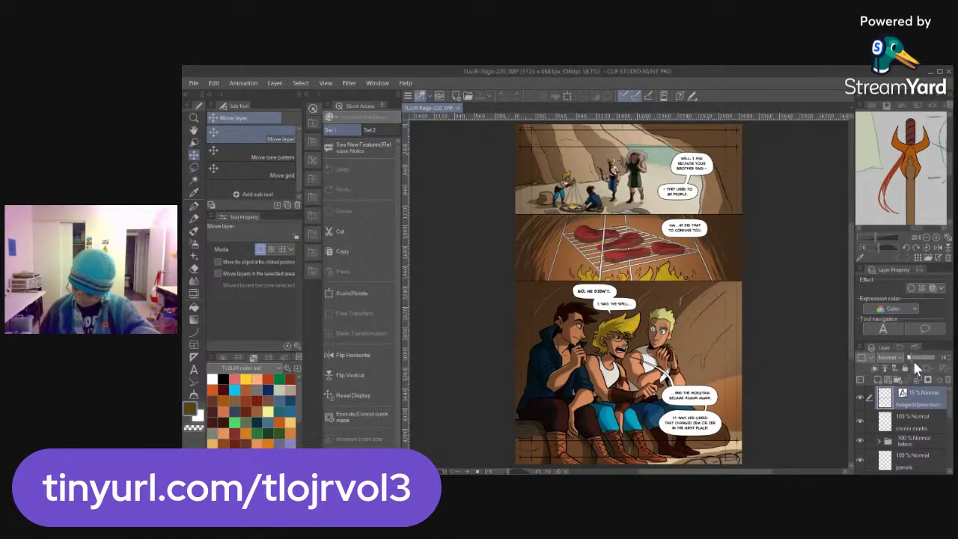
Set the topmost guide layer's opacity to 100% and group it with the corner marks layer in a new folder
{"action": "left_click_drag", "start_coordinate": [928, 359], "coordinate": [945, 359]}
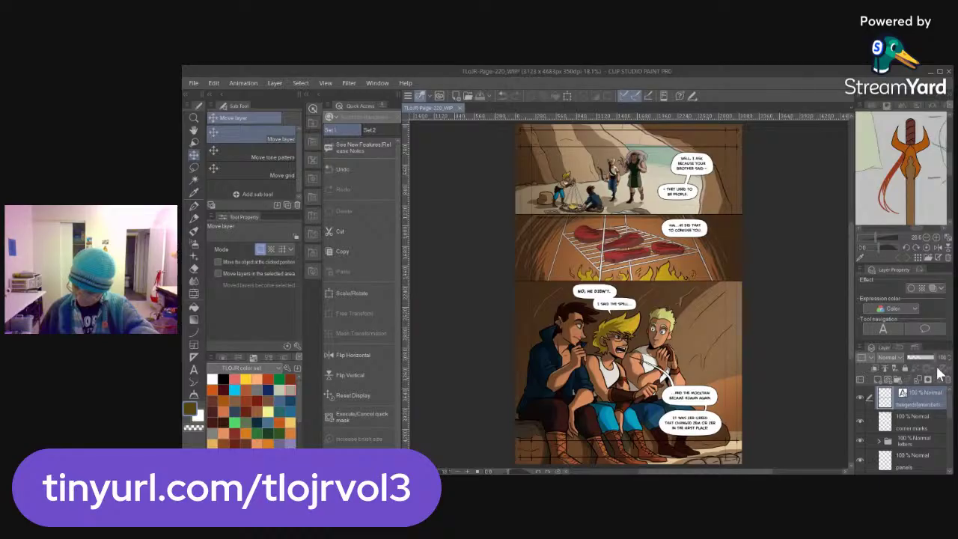
{"action": "left_click", "coordinate": [926, 428], "text": "ctrl"}
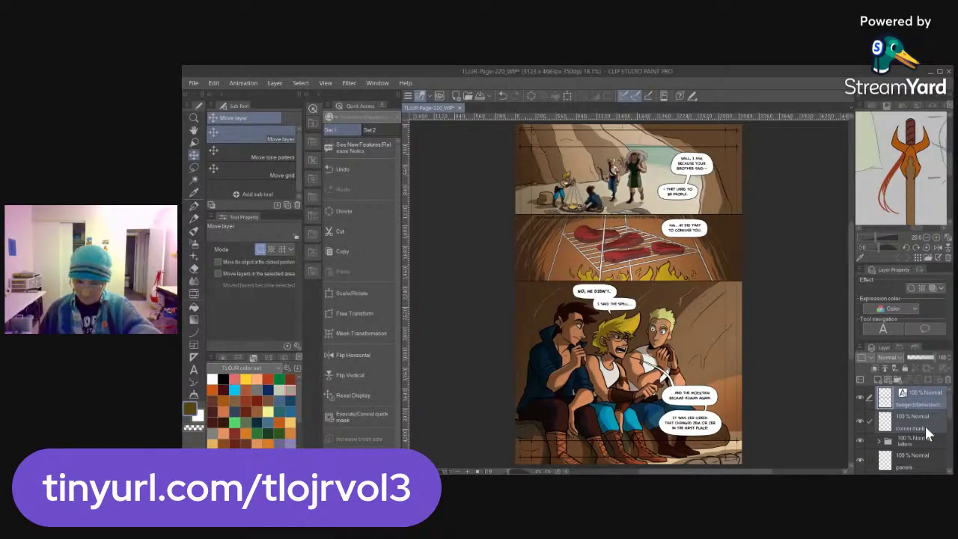
{"action": "key", "text": "ctrl+g"}
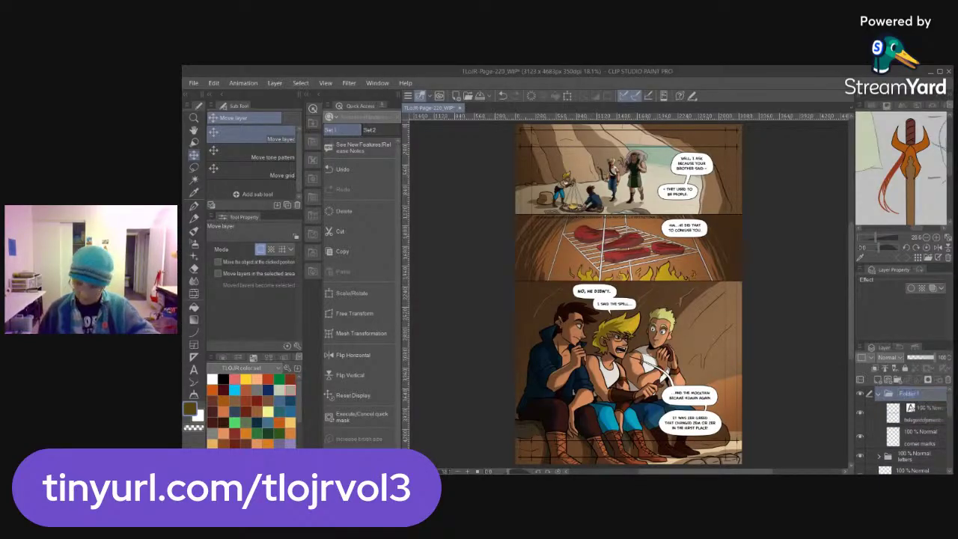
Name the new layer folder GUIDES, then collapse and hide it
{"action": "type", "text": "IGNOES"}
{"action": "key", "text": "Return"}
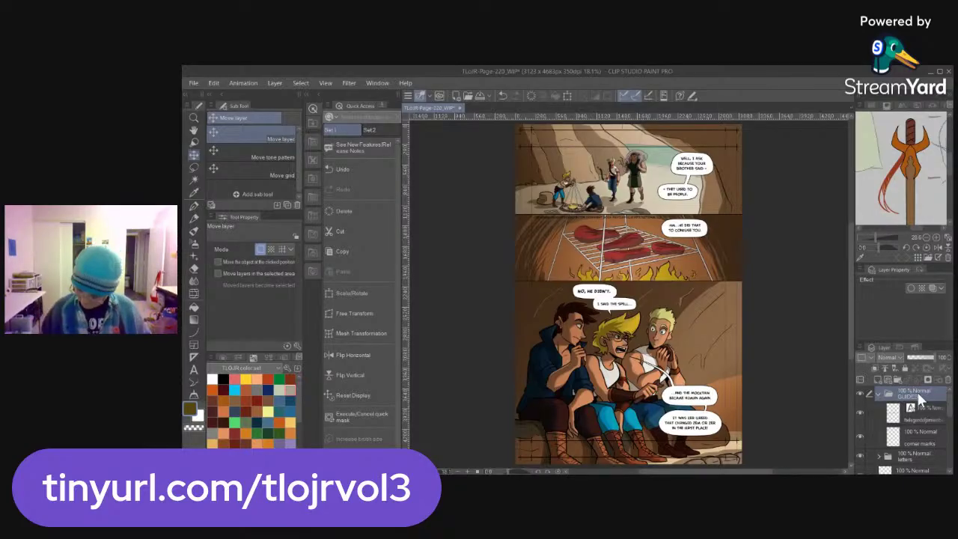
{"action": "left_click", "coordinate": [879, 395]}
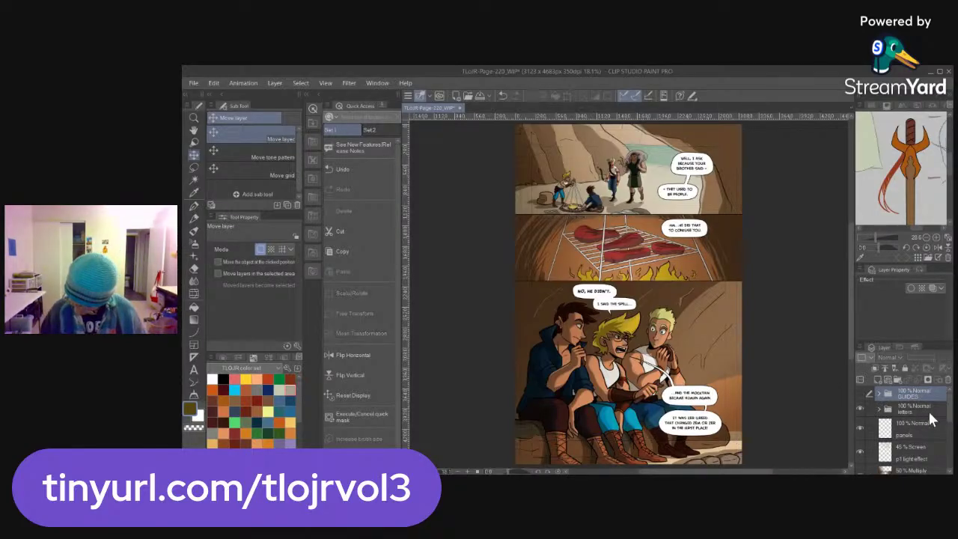
Hide the p1 light effect, atmosphere shades, shades and p1 fire layers so only inks and colors show beneath the lettering
{"action": "scroll", "coordinate": [948, 417], "scroll_direction": "down", "scroll_amount": 2}
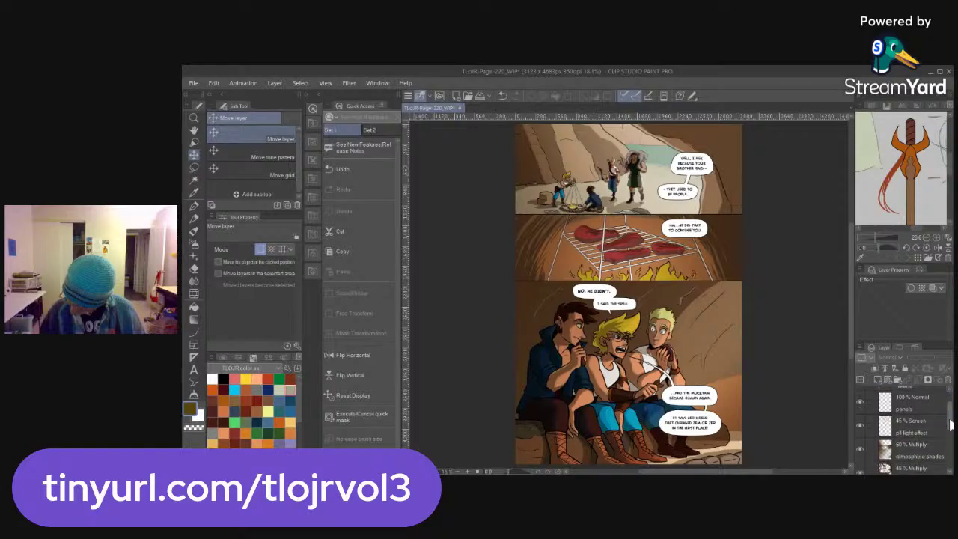
{"action": "left_click", "coordinate": [860, 449]}
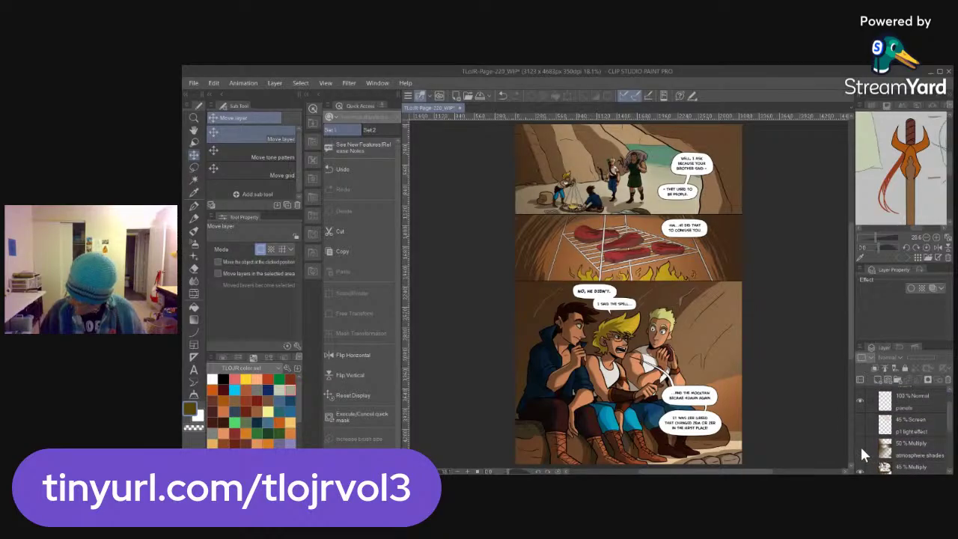
{"action": "left_click", "coordinate": [859, 445]}
{"action": "scroll", "coordinate": [949, 434], "scroll_direction": "down", "scroll_amount": 2}
{"action": "scroll", "coordinate": [949, 434], "scroll_direction": "down", "scroll_amount": 1}
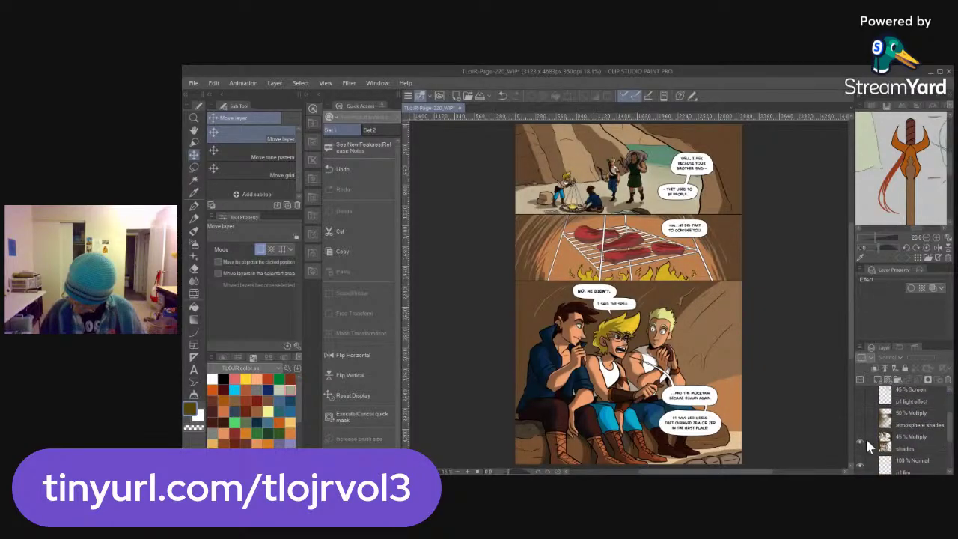
{"action": "scroll", "coordinate": [952, 436], "scroll_direction": "down", "scroll_amount": 1}
{"action": "scroll", "coordinate": [951, 434], "scroll_direction": "down", "scroll_amount": 2}
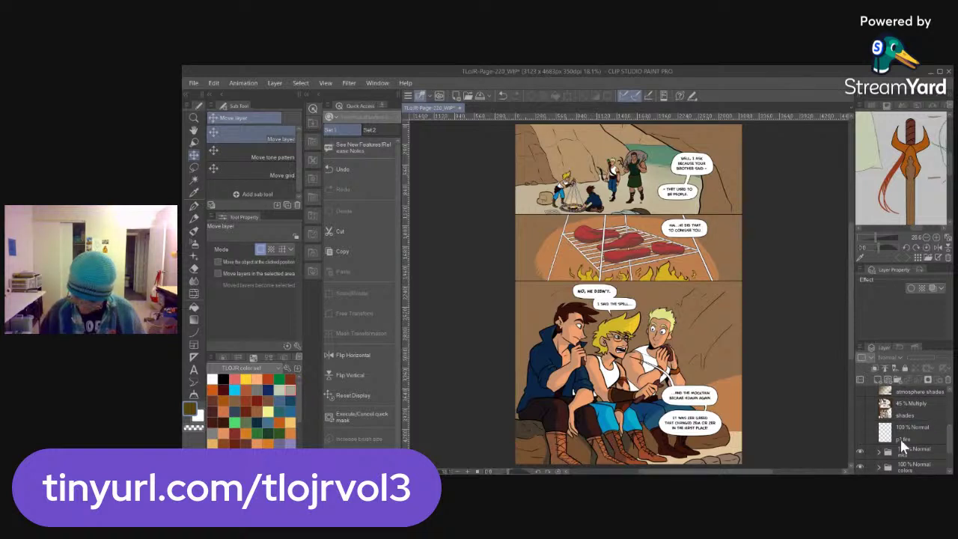
{"action": "scroll", "coordinate": [950, 449], "scroll_direction": "down", "scroll_amount": 2}
{"action": "scroll", "coordinate": [950, 451], "scroll_direction": "down", "scroll_amount": 1}
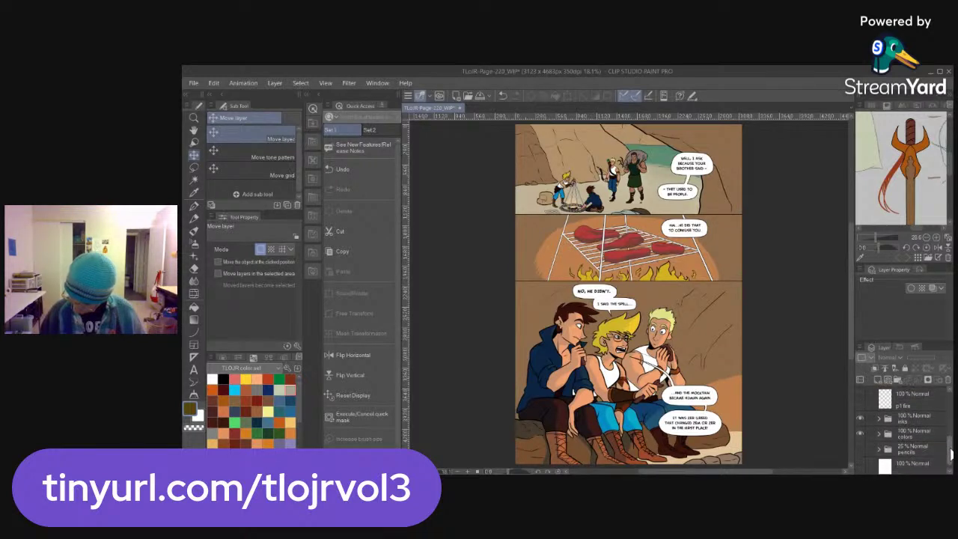
{"action": "scroll", "coordinate": [951, 454], "scroll_direction": "up", "scroll_amount": 1}
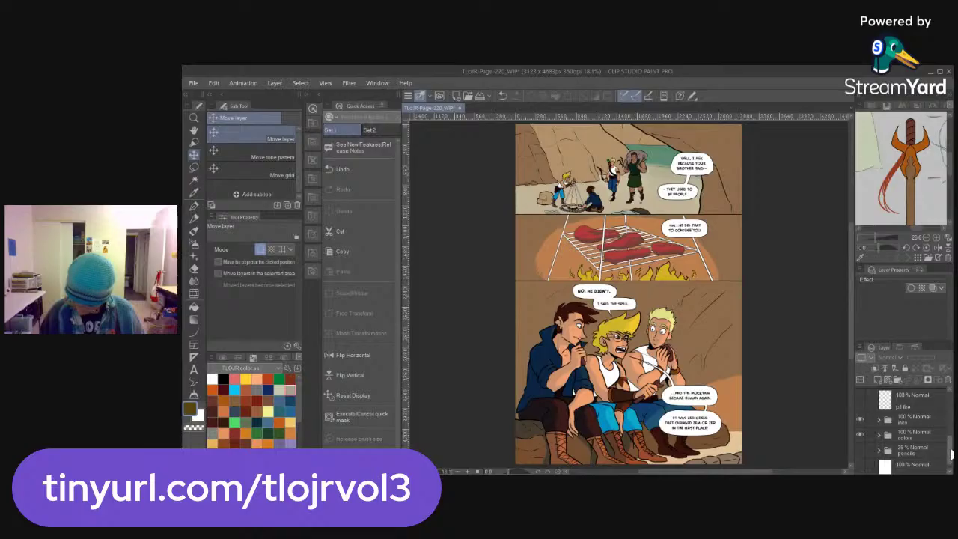
Check the colors folder by toggling its Multiply color flats copies off and on, and collapse the folder
{"action": "scroll", "coordinate": [951, 455], "scroll_direction": "down", "scroll_amount": 1}
{"action": "mouse_move", "coordinate": [951, 462]}
{"action": "left_mouse_down"}
{"action": "mouse_move", "coordinate": [949, 408]}
{"action": "mouse_move", "coordinate": [947, 451]}
{"action": "left_mouse_up"}
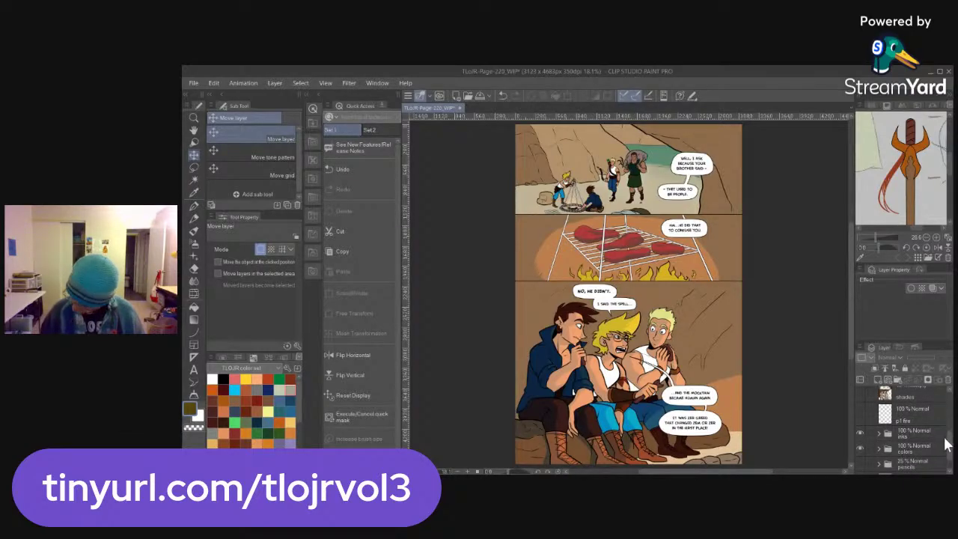
{"action": "left_click", "coordinate": [878, 449]}
{"action": "left_click_drag", "start_coordinate": [949, 441], "coordinate": [950, 459]}
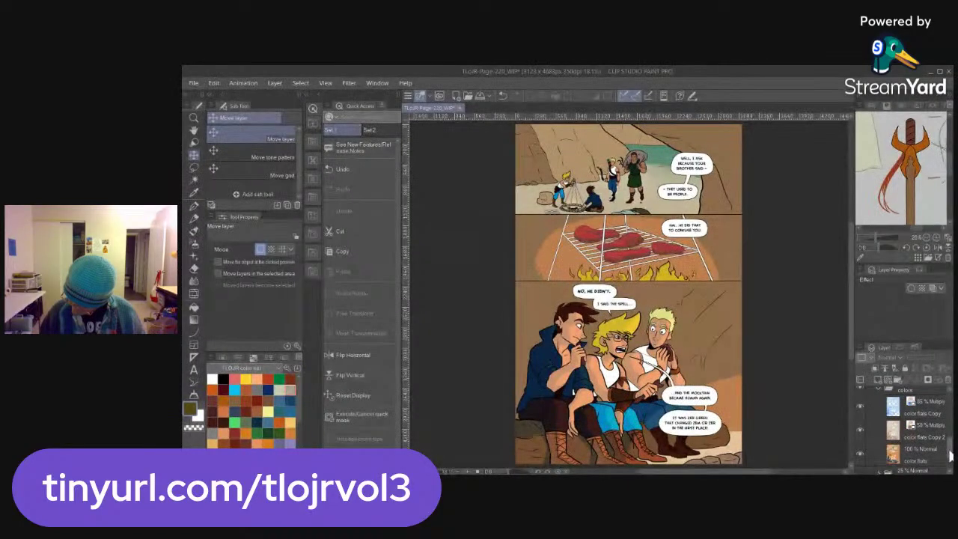
{"action": "left_click_drag", "start_coordinate": [950, 458], "coordinate": [949, 452]}
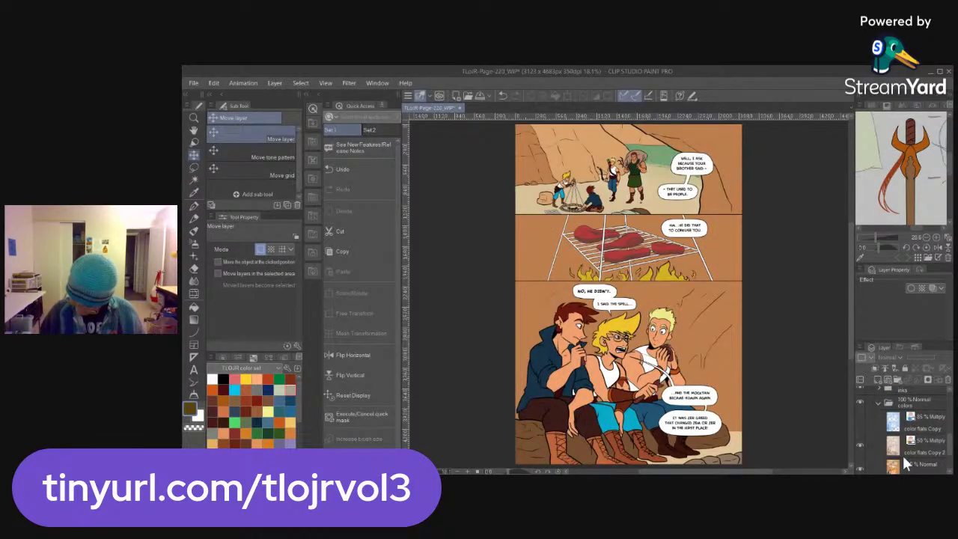
{"action": "scroll", "coordinate": [935, 445], "scroll_direction": "down", "scroll_amount": 1}
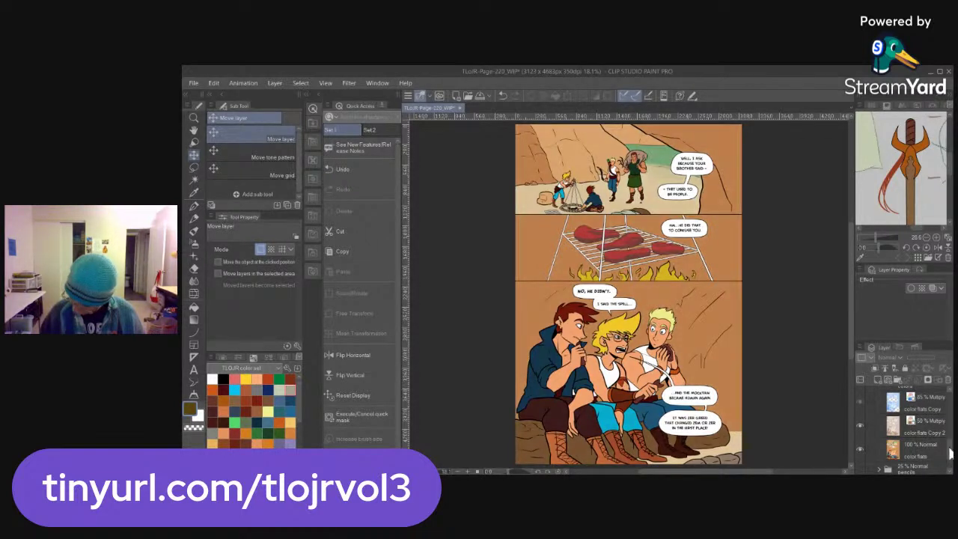
{"action": "scroll", "coordinate": [951, 446], "scroll_direction": "up", "scroll_amount": 2}
{"action": "scroll", "coordinate": [951, 446], "scroll_direction": "up", "scroll_amount": 1}
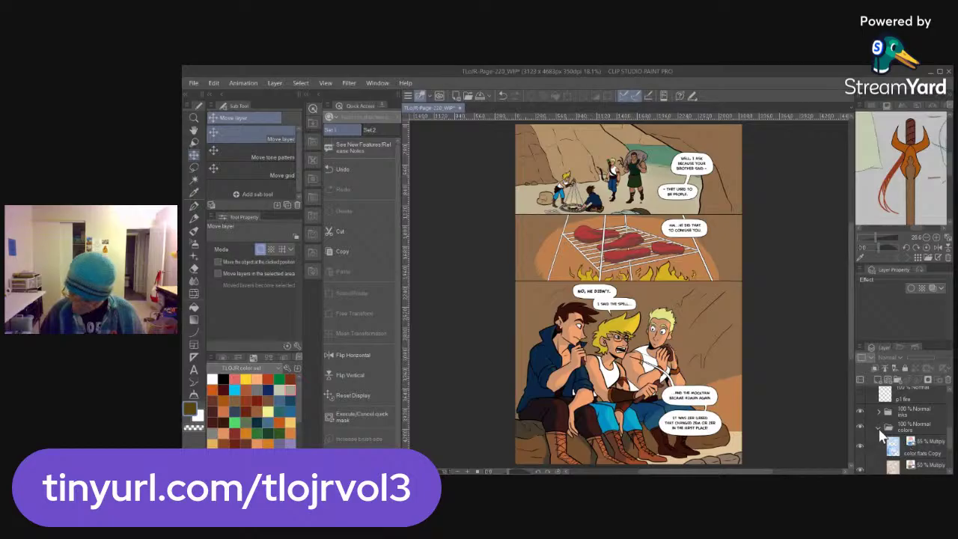
{"action": "left_click", "coordinate": [881, 437]}
{"action": "scroll", "coordinate": [935, 454], "scroll_direction": "up", "scroll_amount": 1}
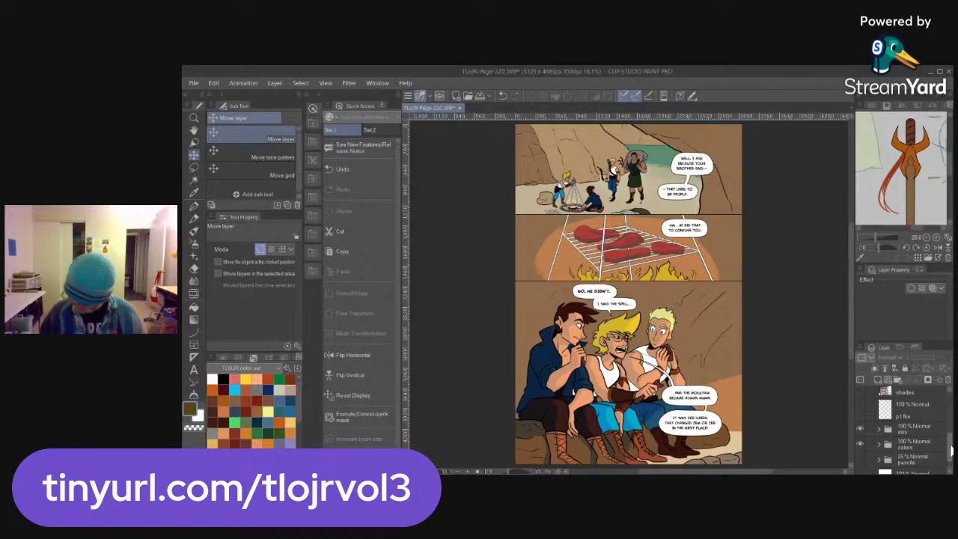
Make the p1 fire and shades layers visible again
{"action": "scroll", "coordinate": [949, 446], "scroll_direction": "up", "scroll_amount": 1}
{"action": "left_click", "coordinate": [859, 429]}
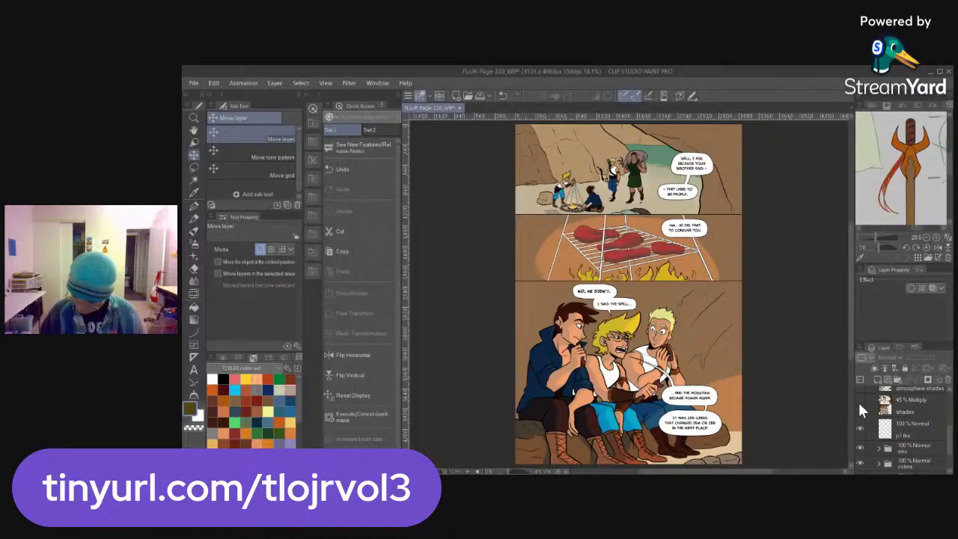
{"action": "left_click", "coordinate": [859, 406]}
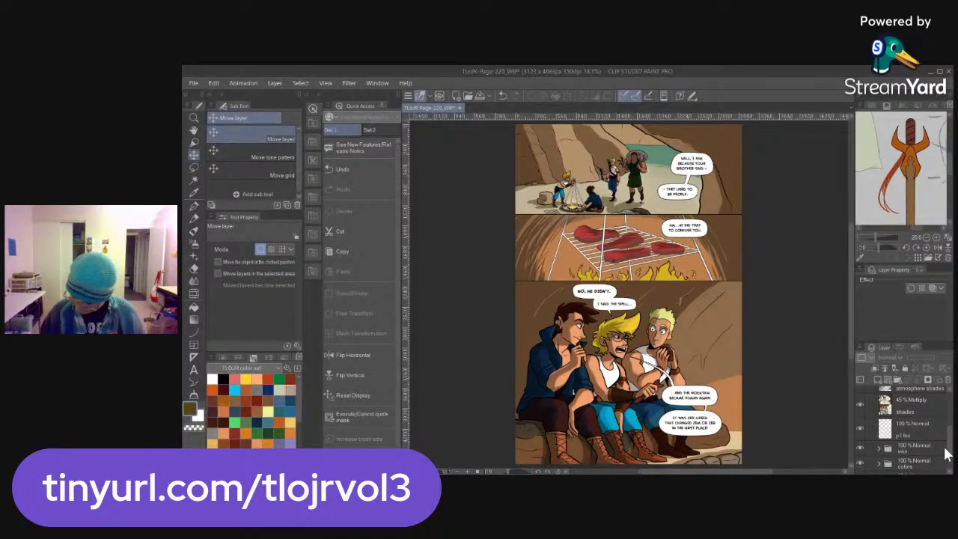
{"action": "scroll", "coordinate": [950, 446], "scroll_direction": "up", "scroll_amount": 1}
{"action": "scroll", "coordinate": [950, 446], "scroll_direction": "up", "scroll_amount": 1}
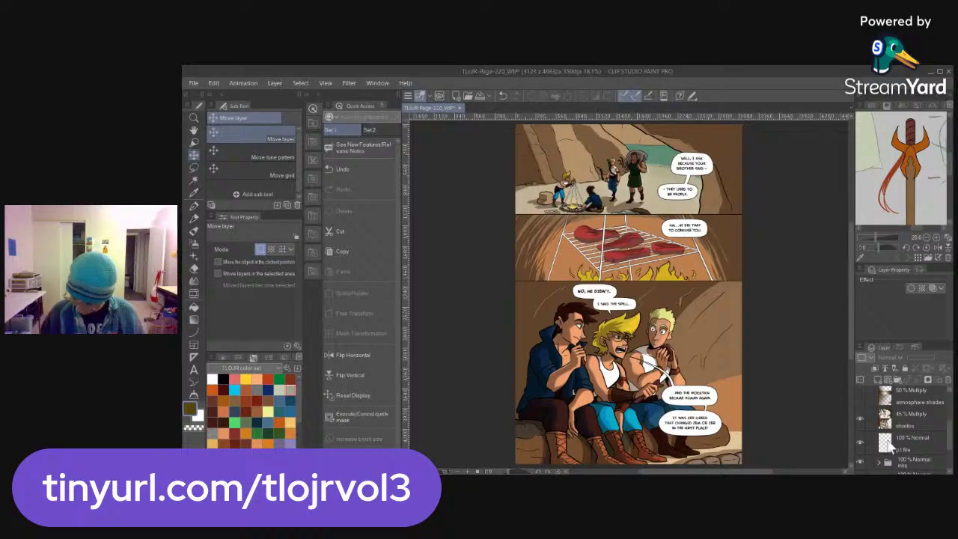
{"action": "left_click_drag", "start_coordinate": [950, 446], "coordinate": [950, 433]}
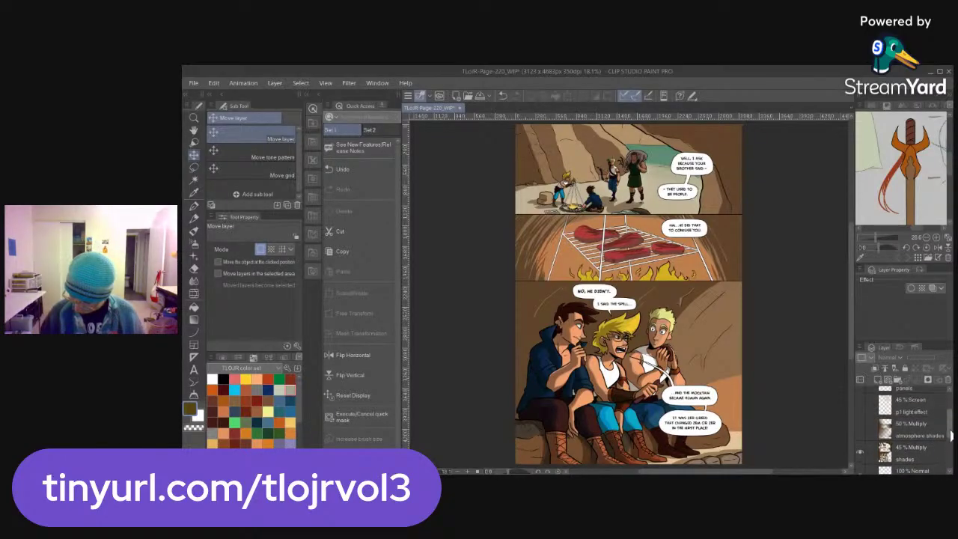
{"action": "scroll", "coordinate": [922, 425], "scroll_direction": "down", "scroll_amount": 5}
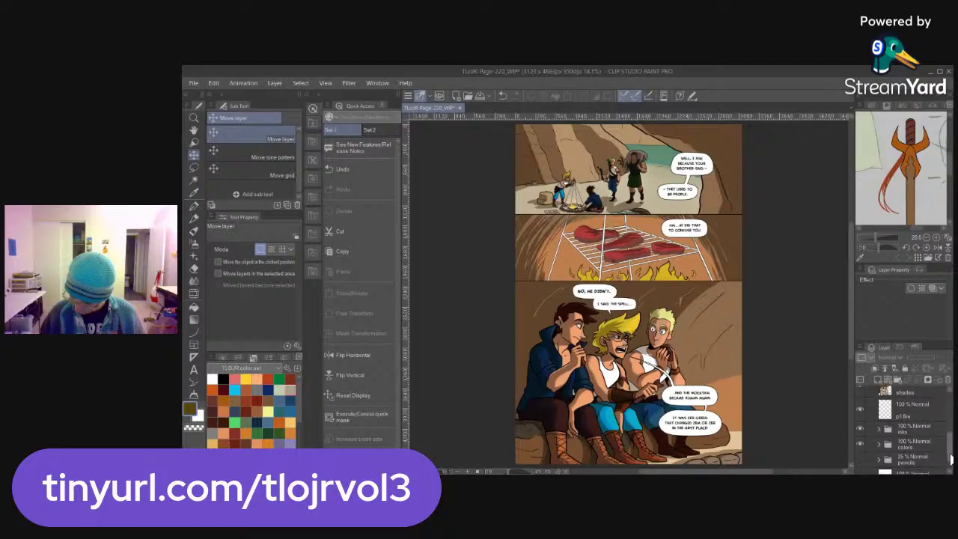
Make the atmosphere shades layer visible again and toggle the p1 light effect layer on and off
{"action": "left_click", "coordinate": [921, 417]}
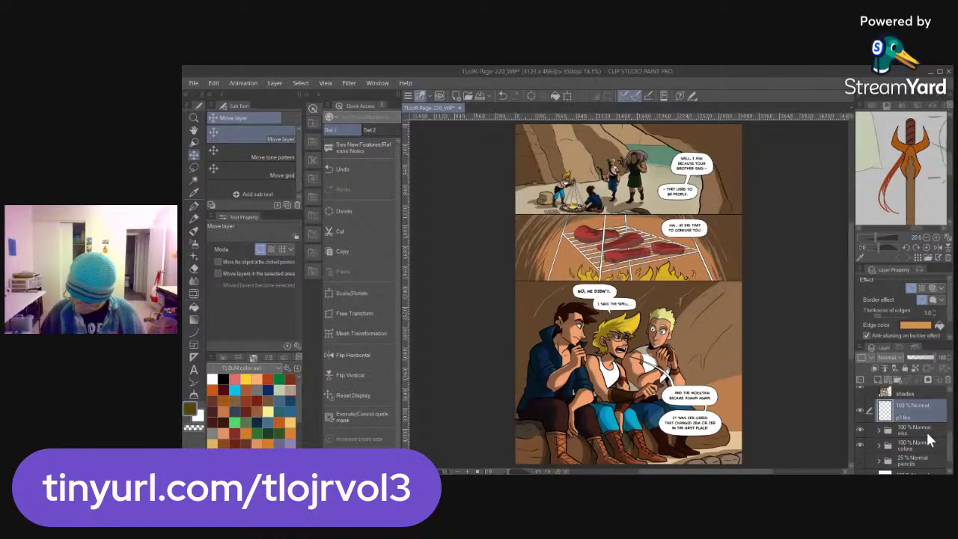
{"action": "left_click_drag", "start_coordinate": [951, 451], "coordinate": [952, 430]}
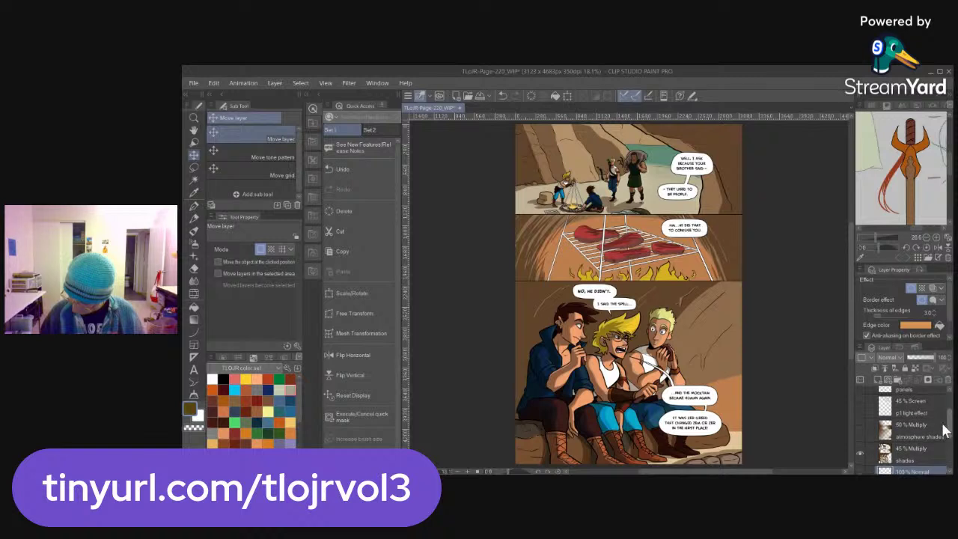
{"action": "left_click", "coordinate": [858, 427]}
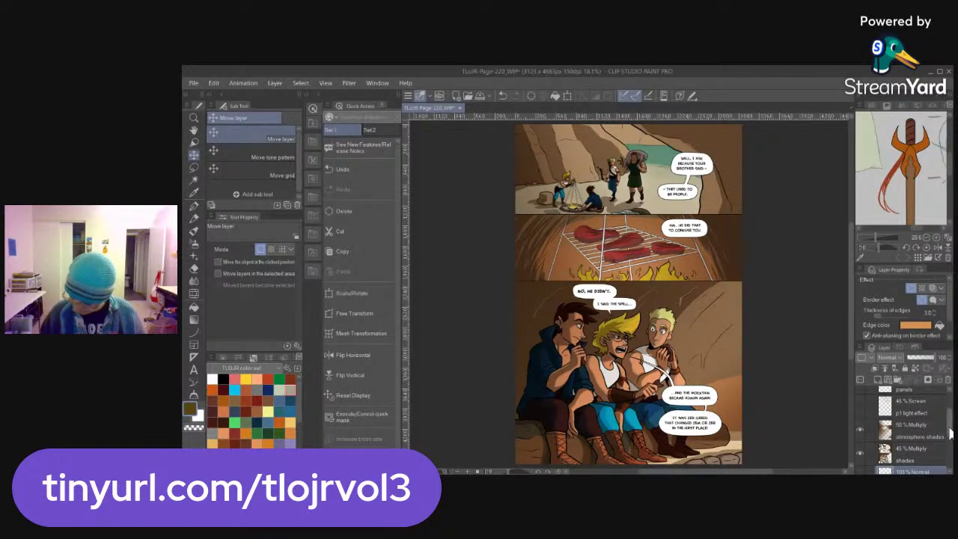
{"action": "scroll", "coordinate": [858, 427], "scroll_direction": "up", "scroll_amount": 1}
{"action": "left_click", "coordinate": [858, 418]}
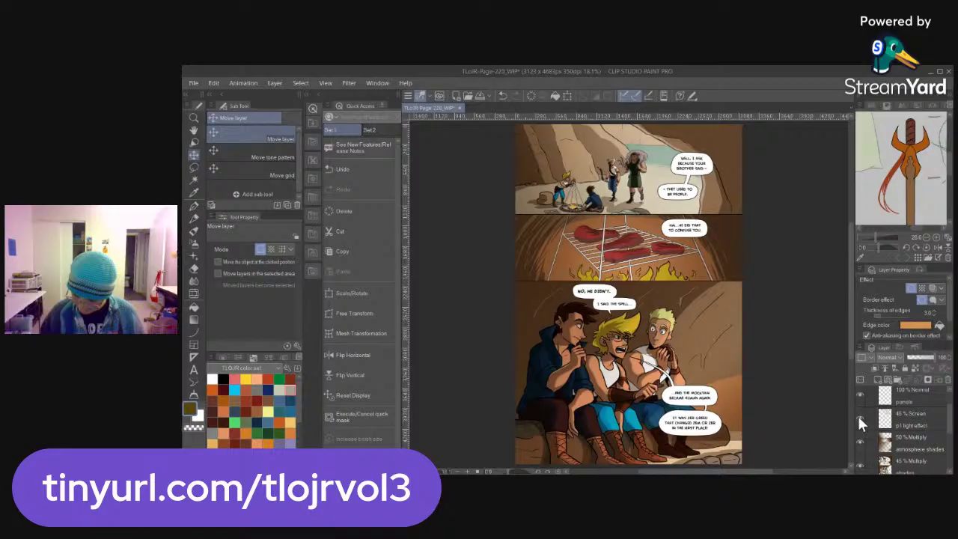
{"action": "left_click", "coordinate": [859, 420]}
{"action": "left_click_drag", "start_coordinate": [951, 431], "coordinate": [950, 436]}
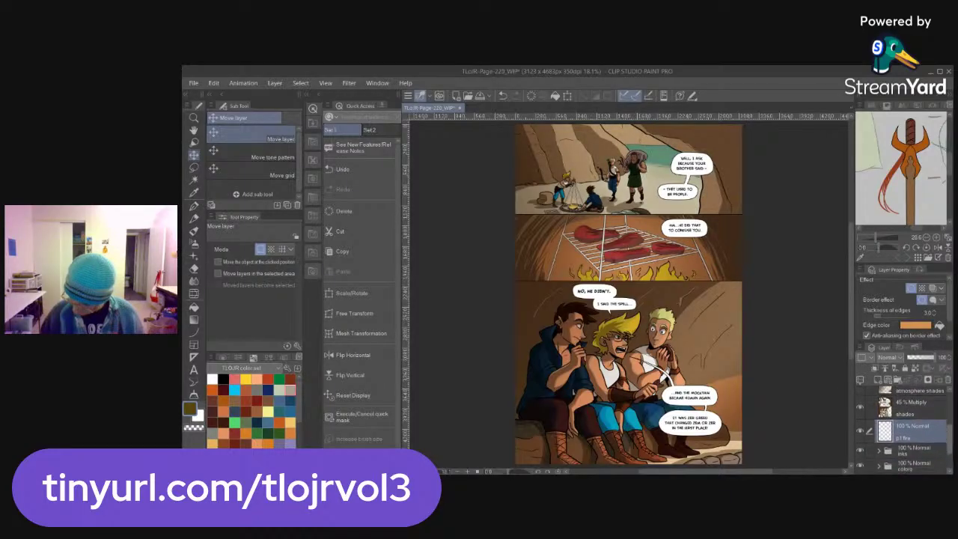
With the shades, p1 fire, inks and colors layers selected together, lasso the blond man's left-hand iris in panel 3, shift it slightly right and deselect
{"action": "left_click", "coordinate": [930, 410]}
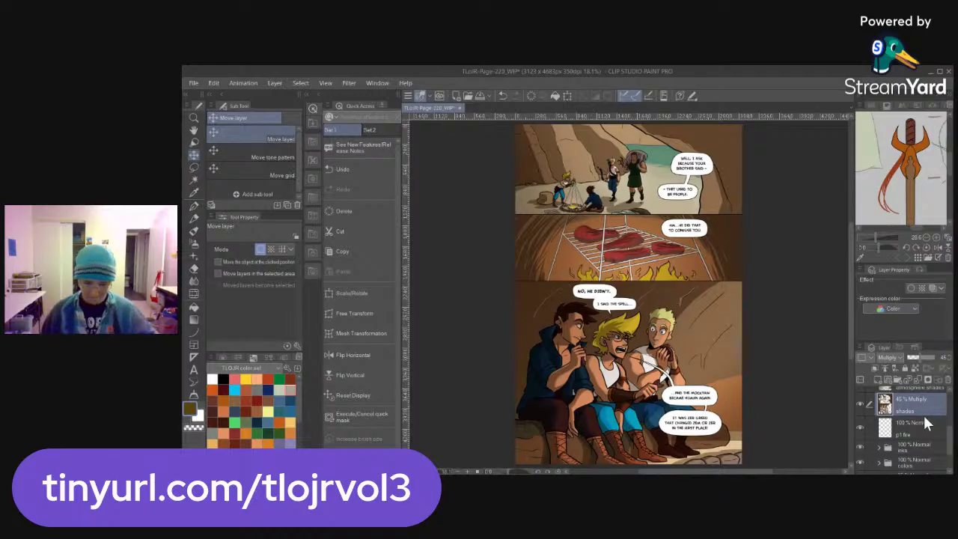
{"action": "left_click", "coordinate": [931, 470], "text": "shift"}
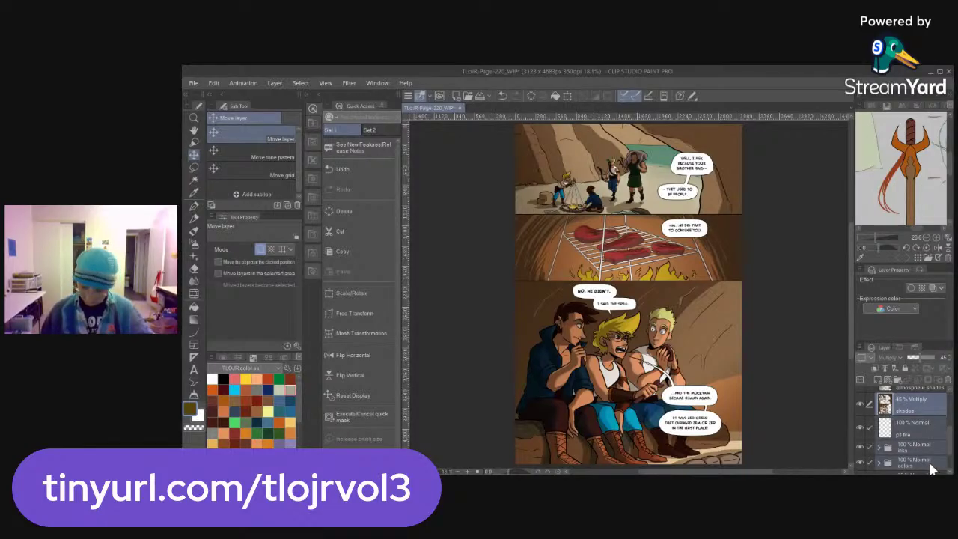
{"action": "key", "text": "ctrl+space"}
{"action": "left_click_drag", "start_coordinate": [659, 338], "coordinate": [676, 340]}
{"action": "left_click", "coordinate": [673, 340]}
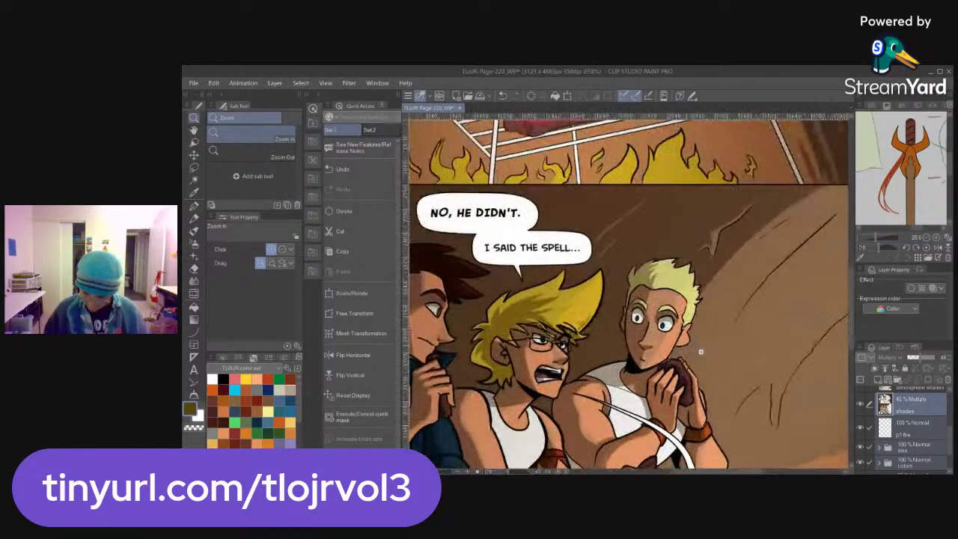
{"action": "left_click", "coordinate": [668, 339]}
{"action": "left_click", "coordinate": [663, 338]}
{"action": "key", "text": "m"}
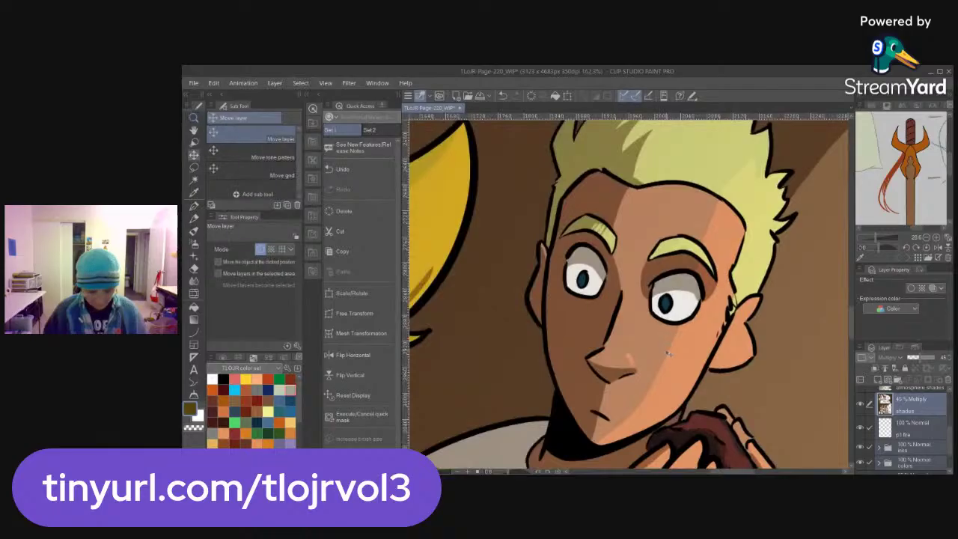
{"action": "mouse_move", "coordinate": [577, 276]}
{"action": "left_mouse_down"}
{"action": "mouse_move", "coordinate": [582, 288]}
{"action": "mouse_move", "coordinate": [597, 282]}
{"action": "mouse_move", "coordinate": [592, 267]}
{"action": "mouse_move", "coordinate": [576, 274]}
{"action": "mouse_move", "coordinate": [588, 281]}
{"action": "left_mouse_up"}
{"action": "key", "text": "k"}
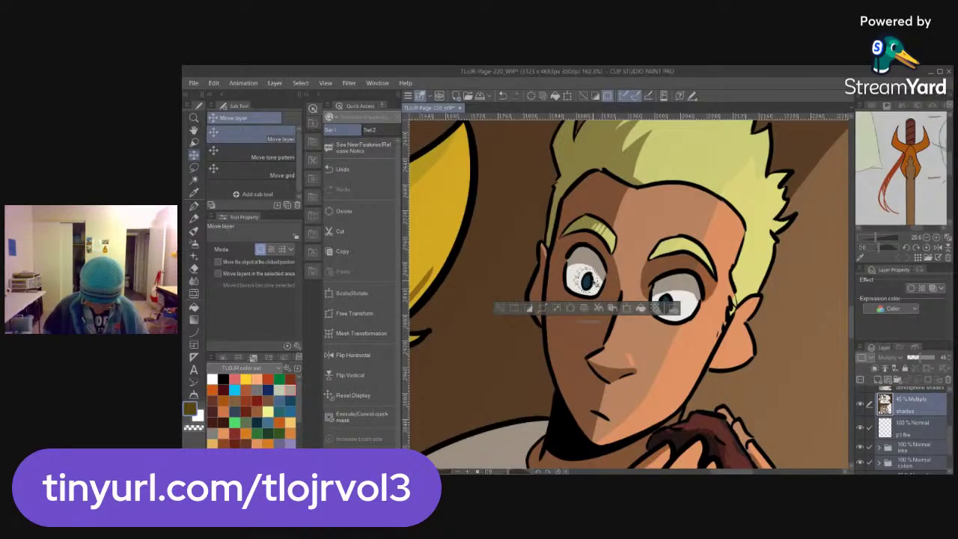
{"action": "left_click", "coordinate": [498, 306]}
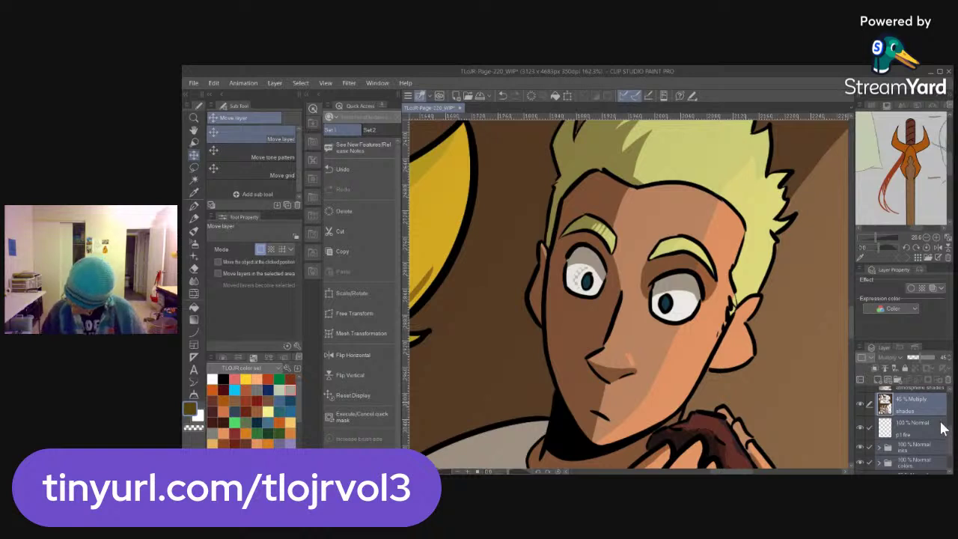
Select the white background layer beneath the pencils folder, choose white as the fill color and make the layer visible
{"action": "scroll", "coordinate": [950, 448], "scroll_direction": "down", "scroll_amount": 3}
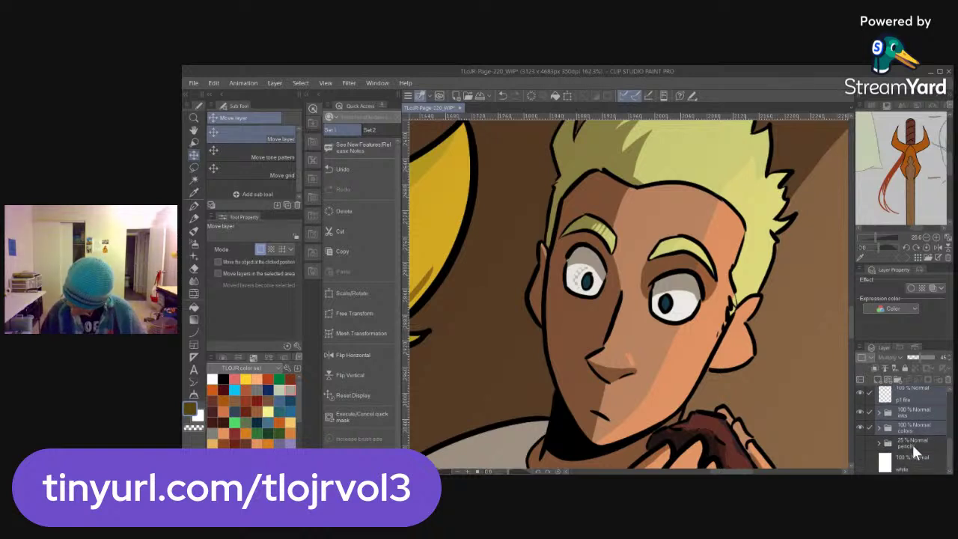
{"action": "left_click", "coordinate": [946, 461]}
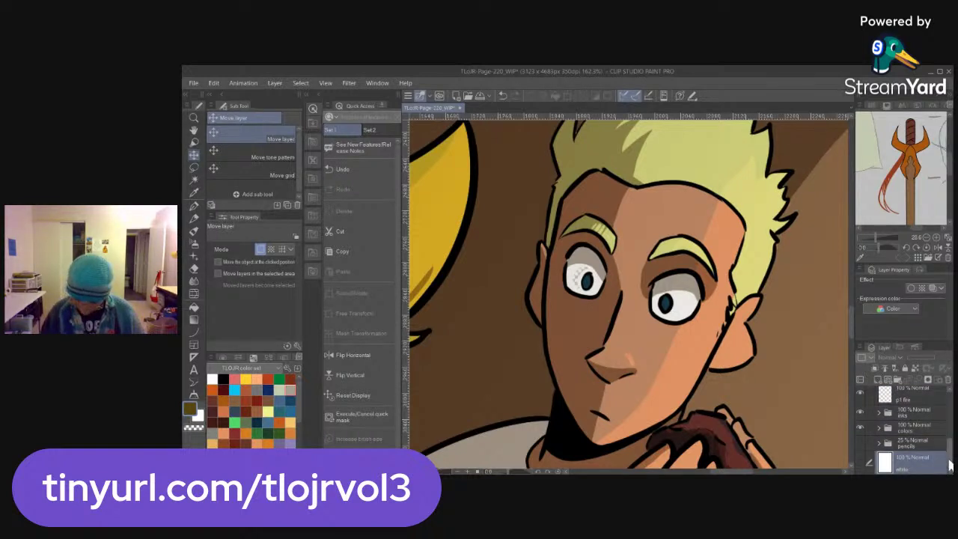
{"action": "key", "text": "g"}
{"action": "key", "text": "g"}
{"action": "left_click", "coordinate": [212, 379]}
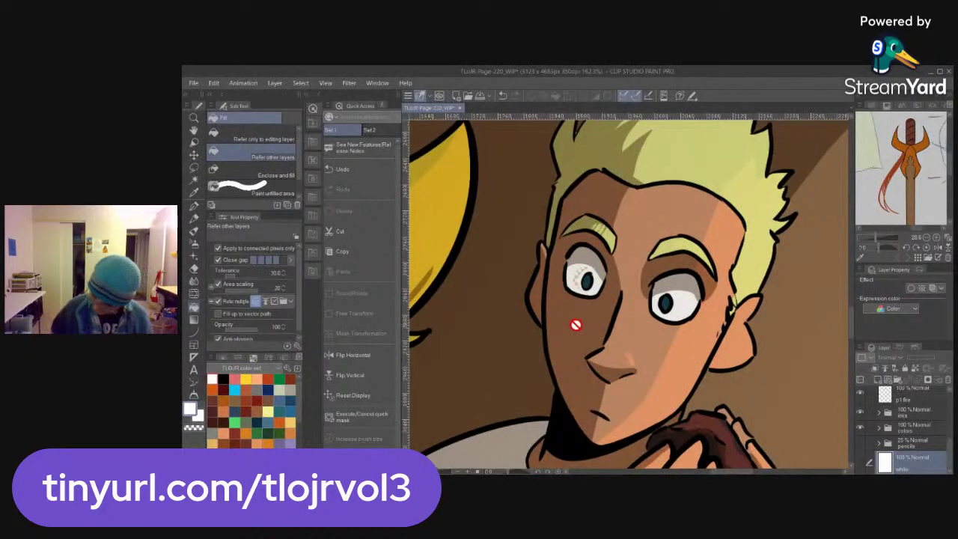
{"action": "left_click", "coordinate": [862, 462]}
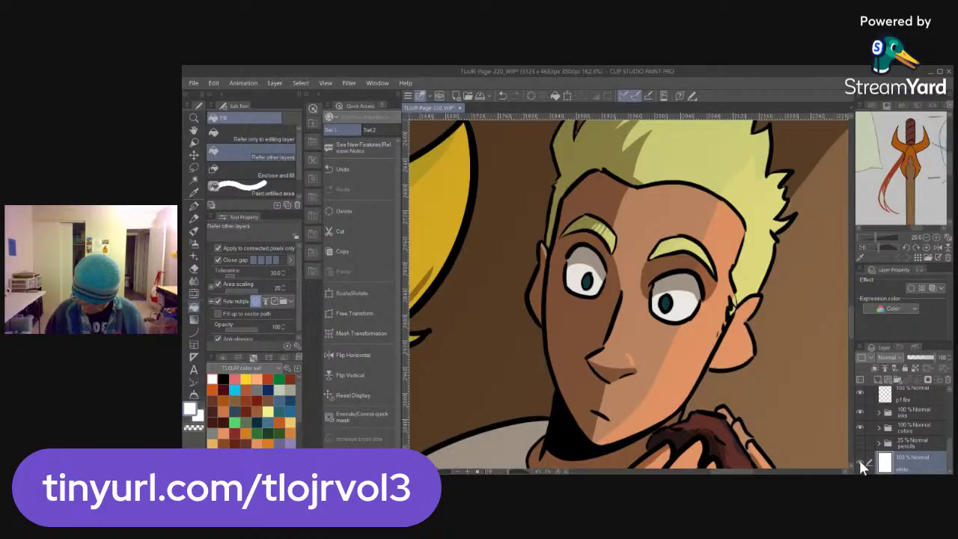
{"action": "left_click_drag", "start_coordinate": [949, 467], "coordinate": [949, 467]}
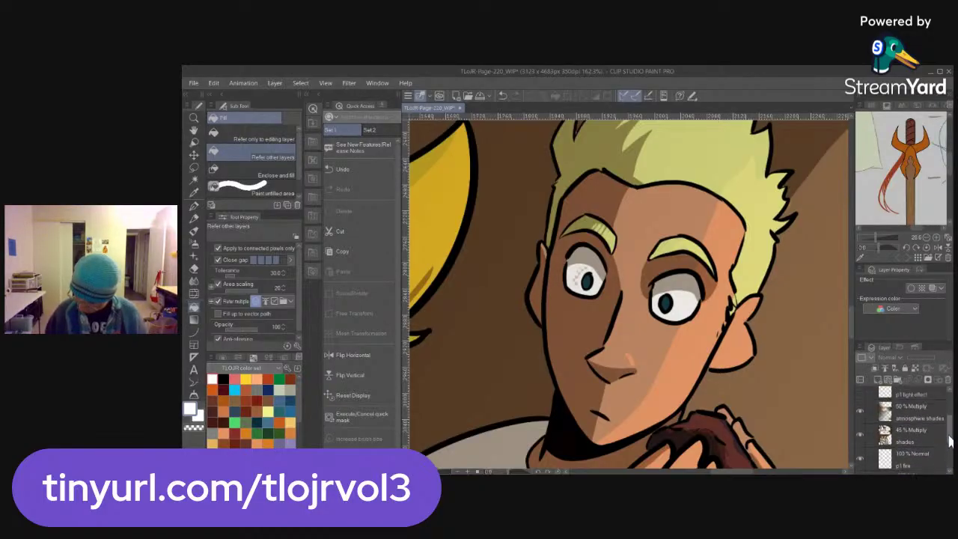
{"action": "left_click", "coordinate": [860, 462]}
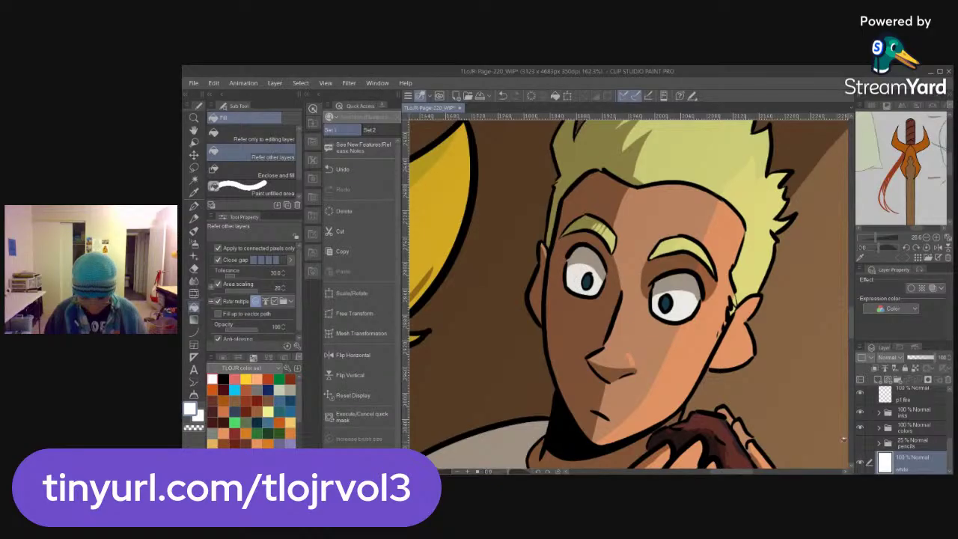
Start saving a copy of the whole page in the Chapter 9 folder of 4. Comic Pages - Finished
{"action": "key", "text": "ctrl+space"}
{"action": "left_click_drag", "start_coordinate": [742, 355], "coordinate": [625, 362]}
{"action": "left_click_drag", "start_coordinate": [809, 365], "coordinate": [739, 347]}
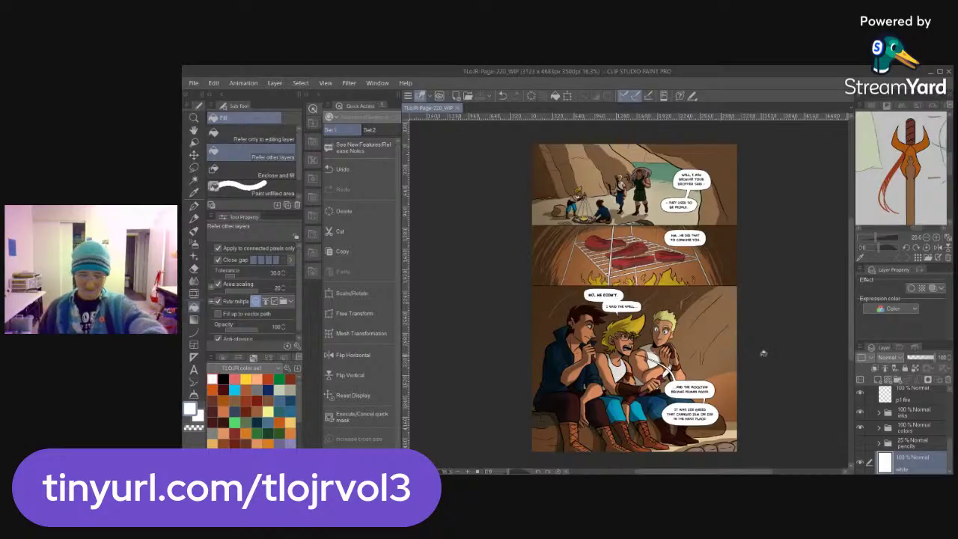
{"action": "key", "text": "ctrl+shift+s"}
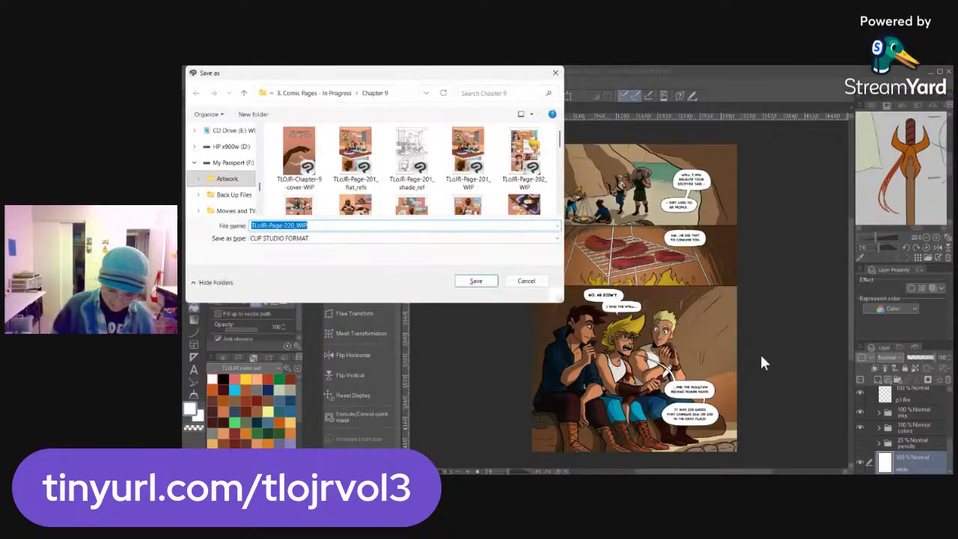
{"action": "left_click", "coordinate": [314, 93]}
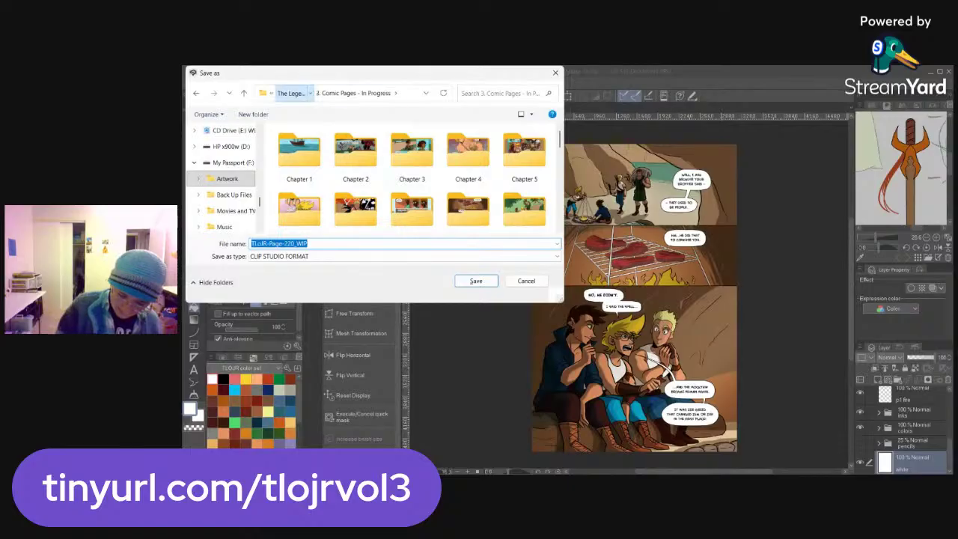
{"action": "left_click", "coordinate": [294, 93]}
{"action": "double_click", "coordinate": [524, 159]}
{"action": "scroll", "coordinate": [419, 168], "scroll_direction": "down", "scroll_amount": 2}
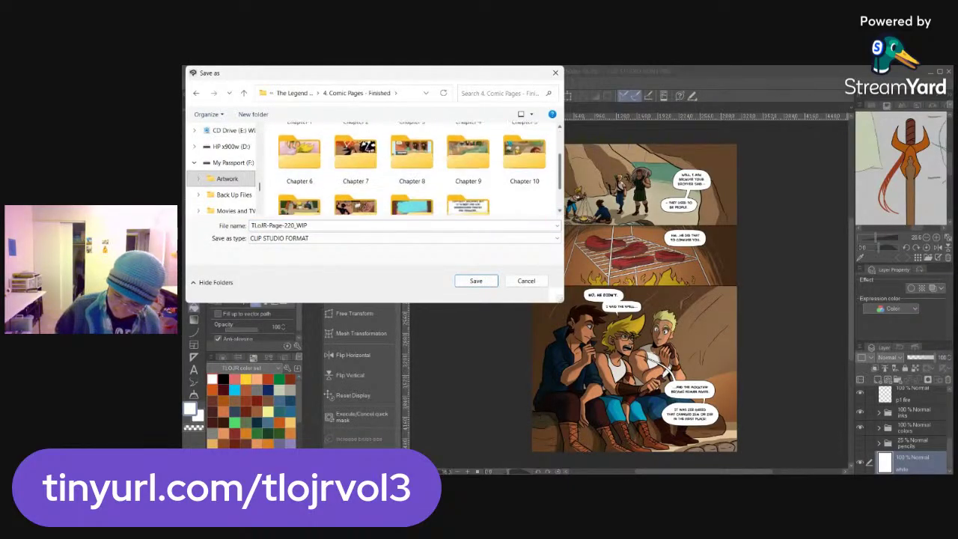
{"action": "double_click", "coordinate": [468, 146]}
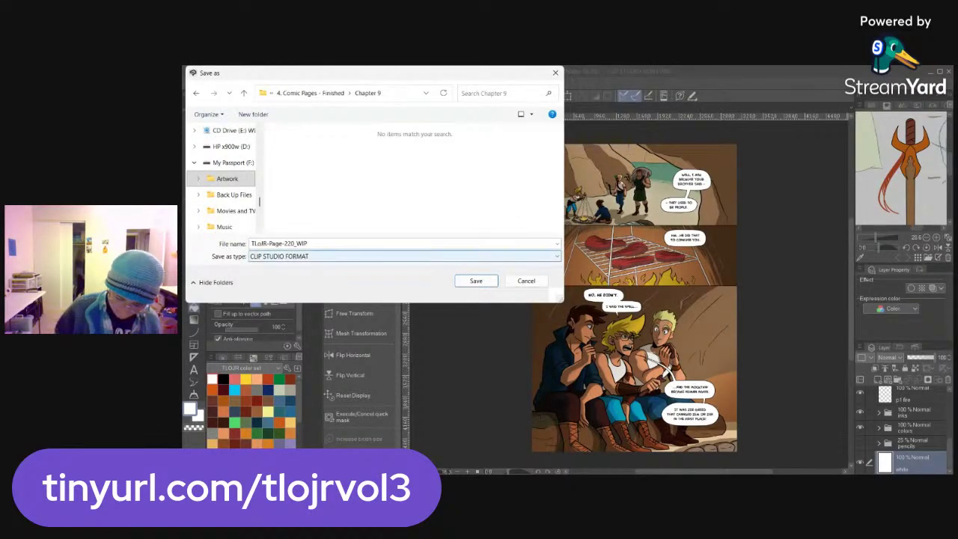
Save the page as a TIFF named TLoJR-Page-220_print2 and close the document
{"action": "key", "text": "t"}
{"action": "left_click", "coordinate": [327, 243]}
{"action": "left_click", "coordinate": [327, 244]}
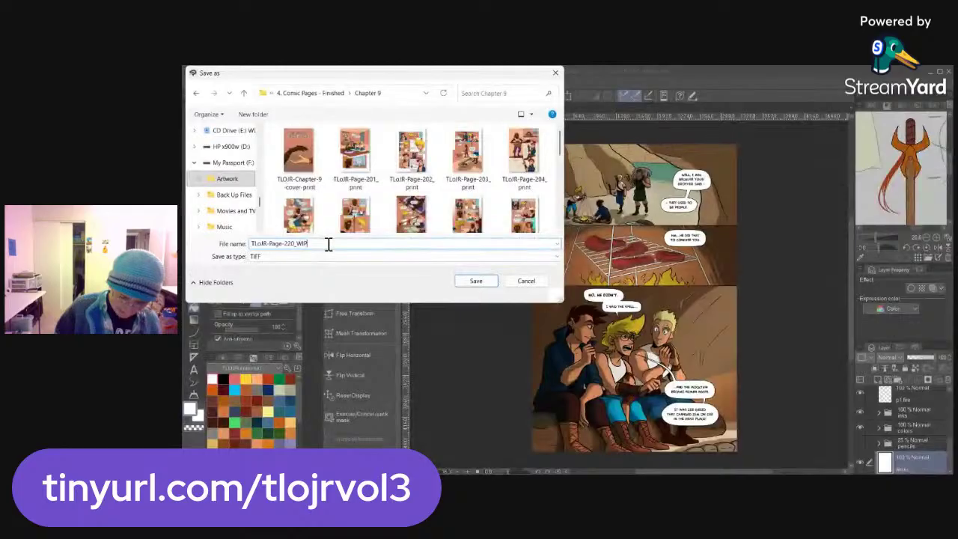
{"action": "key", "text": "shift+Left"}
{"action": "key", "text": "shift+Left"}
{"action": "key", "text": "shift+Left"}
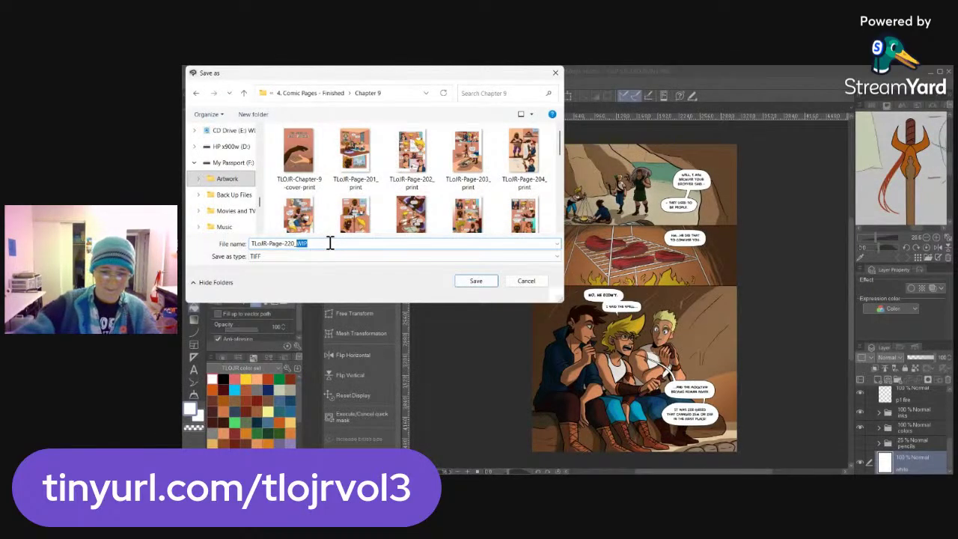
{"action": "type", "text": "print2"}
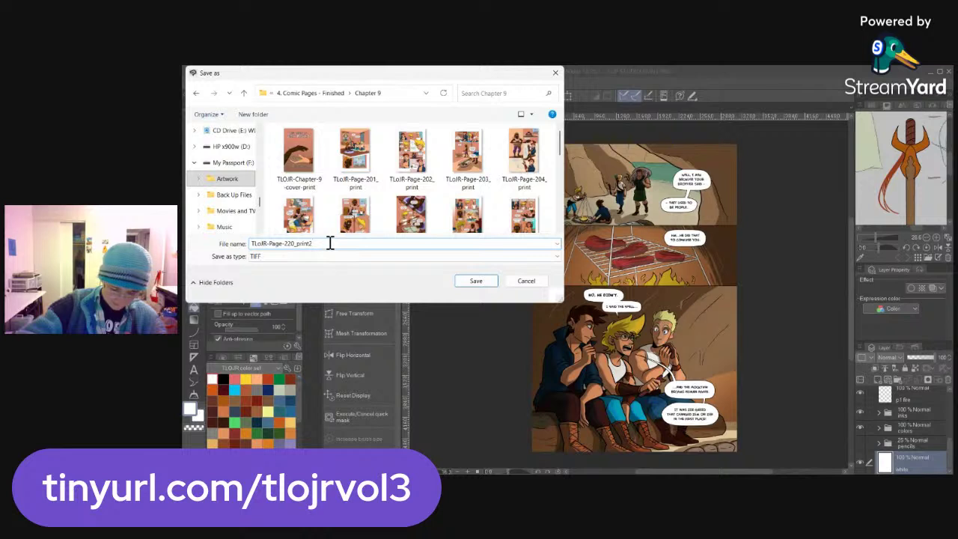
{"action": "key", "text": "Return"}
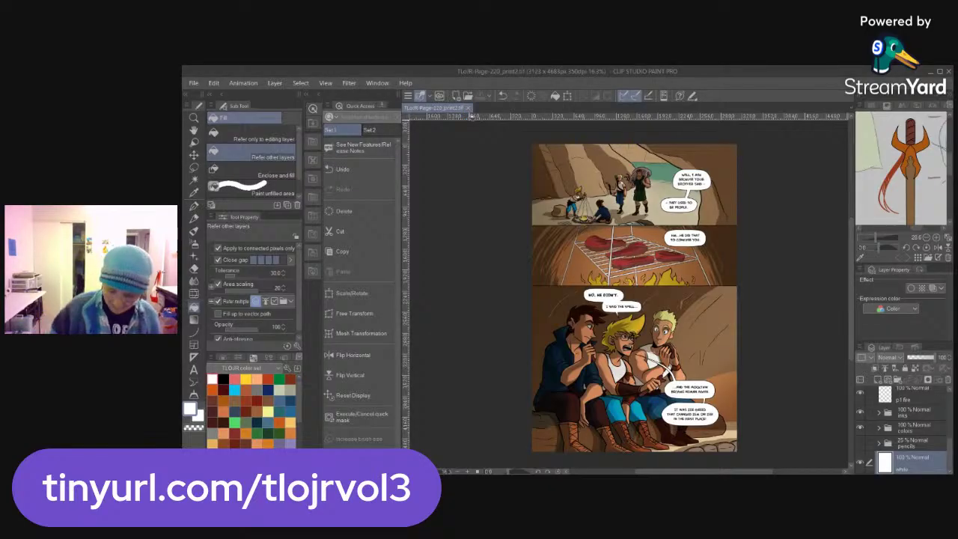
{"action": "left_click", "coordinate": [469, 109]}
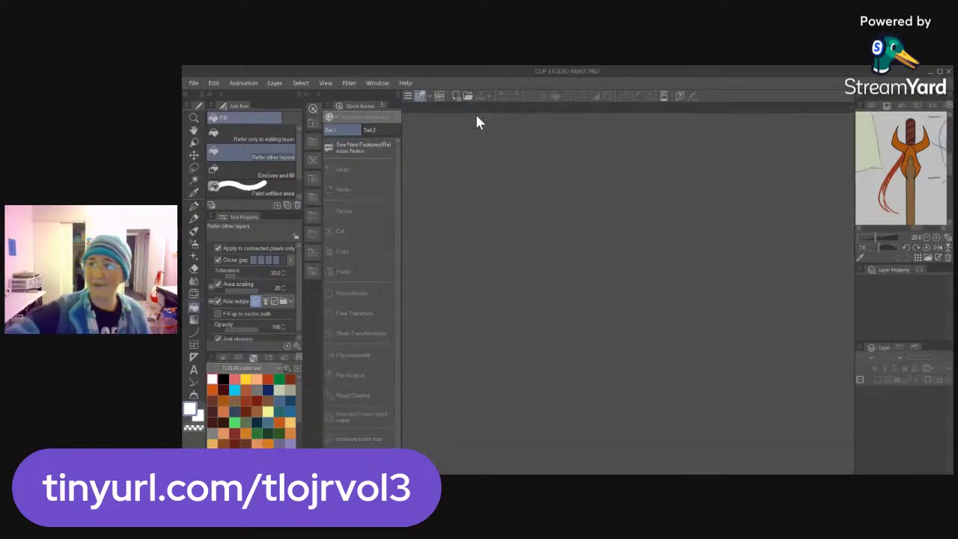
Start opening a file and look through the Chapter 10 folder of 4. Comic Pages - Finished
{"action": "key", "text": "alt+Tab"}
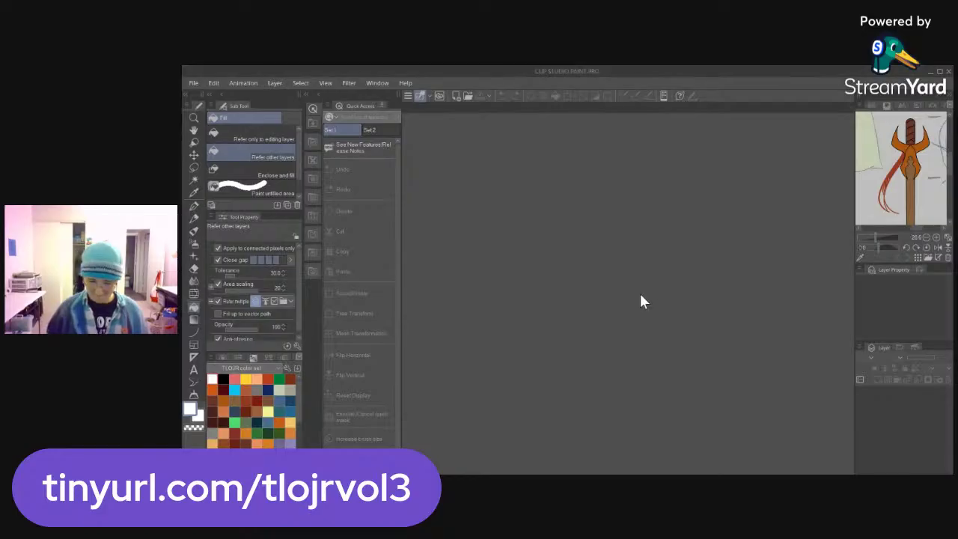
{"action": "key", "text": "ctrl+o"}
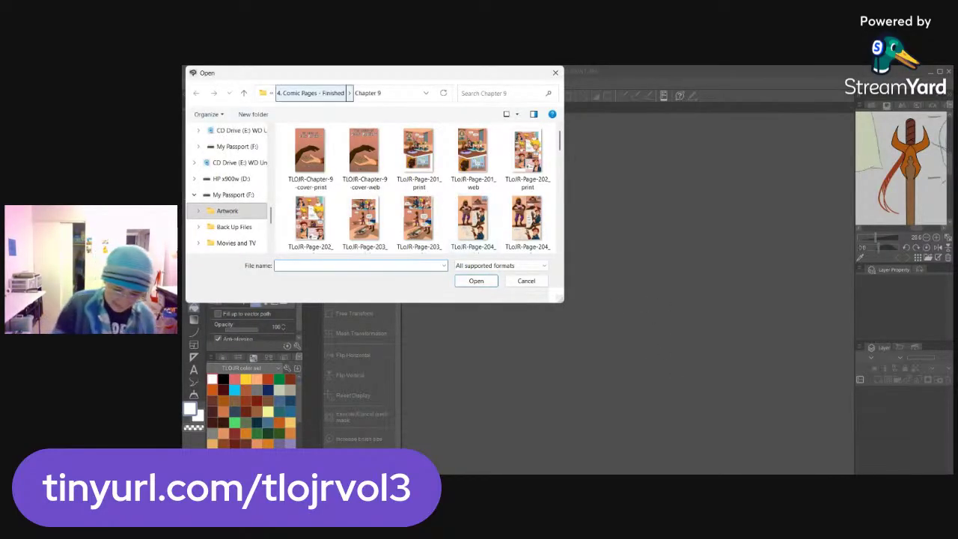
{"action": "left_click", "coordinate": [314, 93]}
{"action": "key", "text": "Right"}
{"action": "key", "text": "Return"}
{"action": "scroll", "coordinate": [302, 165], "scroll_direction": "down", "scroll_amount": 5}
{"action": "scroll", "coordinate": [301, 164], "scroll_direction": "down", "scroll_amount": 3}
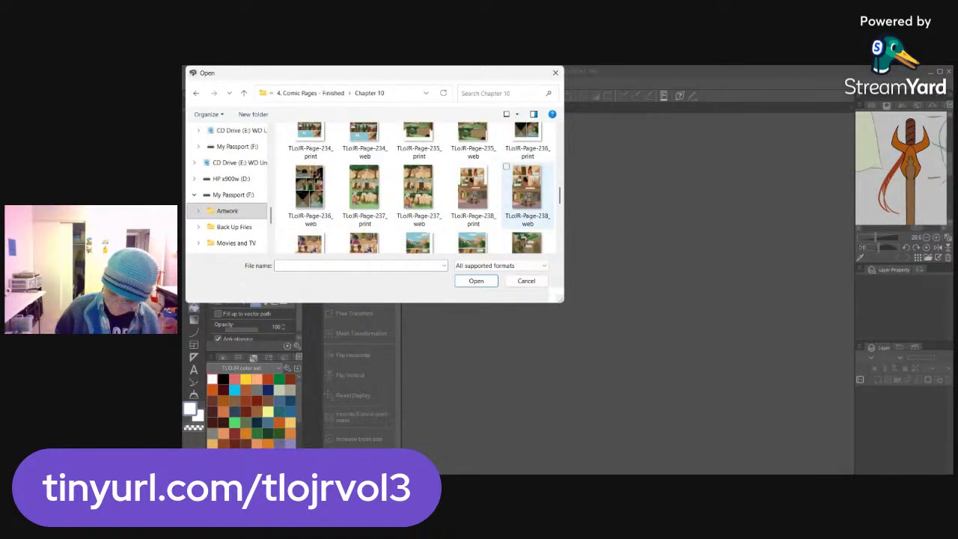
Open TLoJR-Page-238_WIP and TLoJR-Page-239_WIP together from the Chapter 10 folder of 3. Comic Pages - In Progress
{"action": "left_click", "coordinate": [310, 93]}
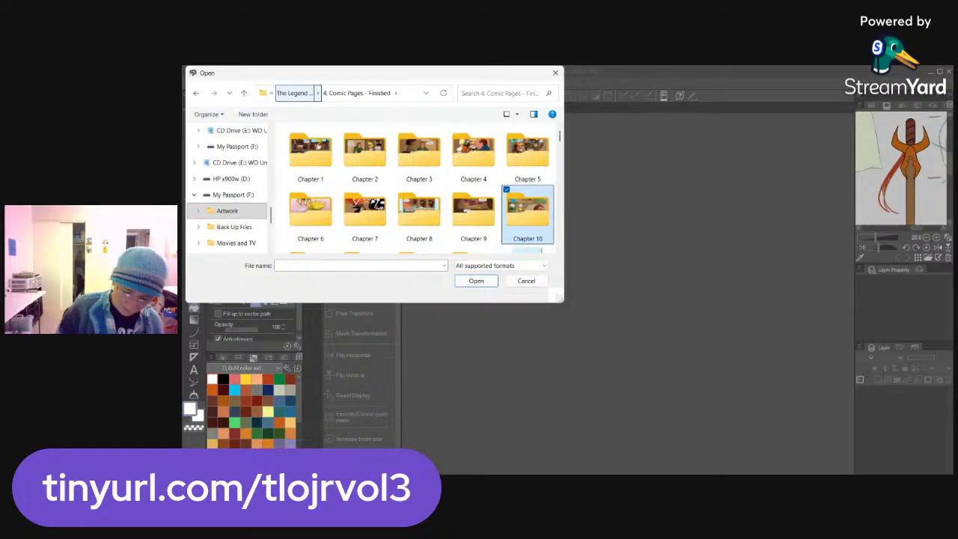
{"action": "left_click", "coordinate": [294, 92]}
{"action": "double_click", "coordinate": [472, 149]}
{"action": "scroll", "coordinate": [425, 187], "scroll_direction": "down", "scroll_amount": 1}
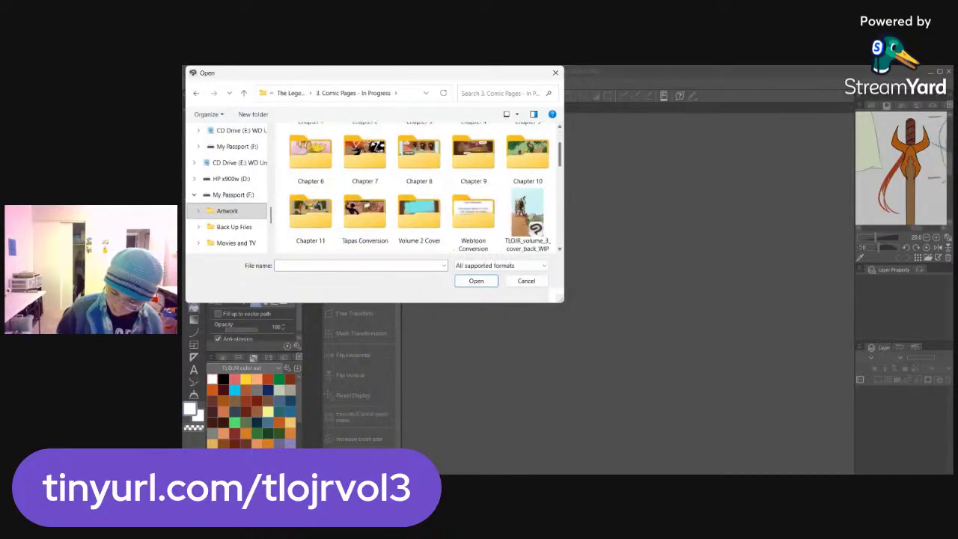
{"action": "double_click", "coordinate": [528, 153]}
{"action": "scroll", "coordinate": [425, 187], "scroll_direction": "down", "scroll_amount": 5}
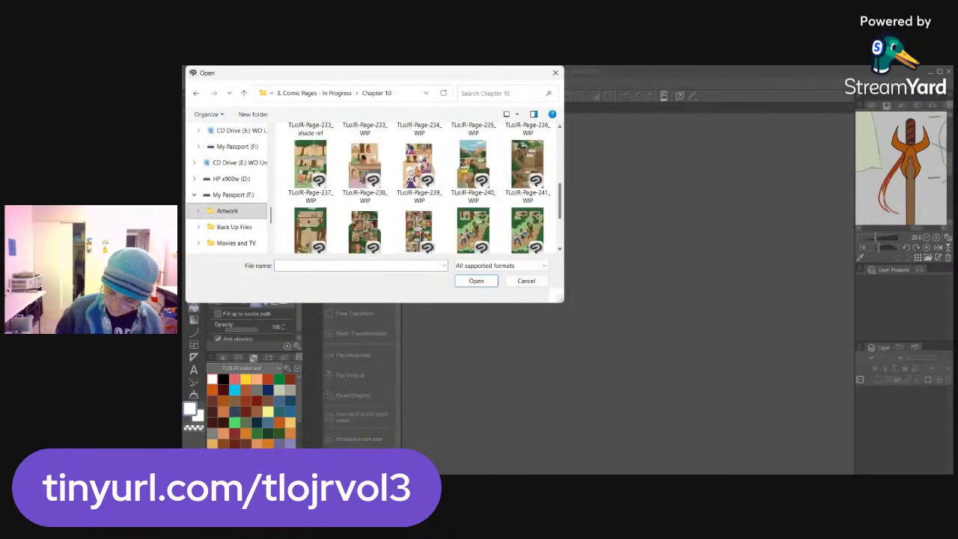
{"action": "left_click", "coordinate": [364, 170]}
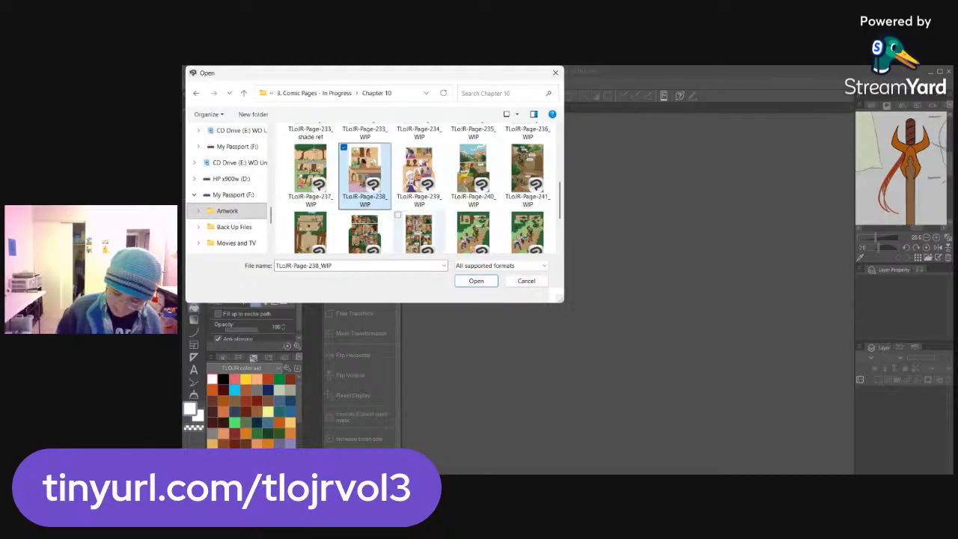
{"action": "left_click", "coordinate": [419, 170], "text": "ctrl"}
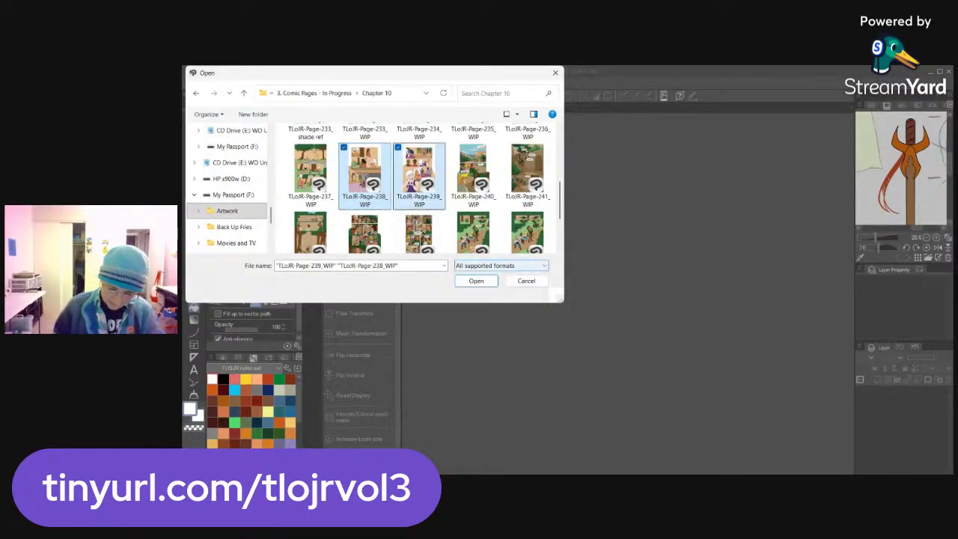
{"action": "left_click", "coordinate": [485, 282]}
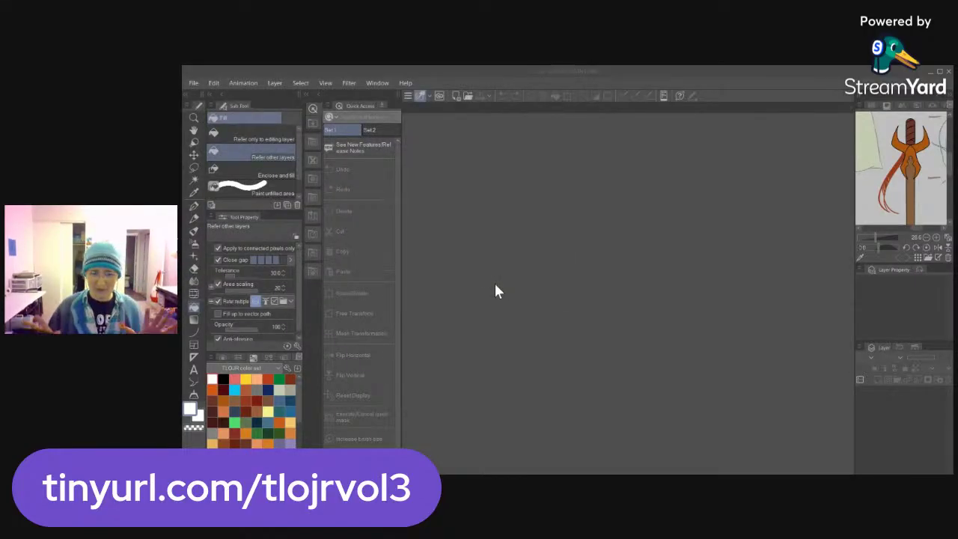
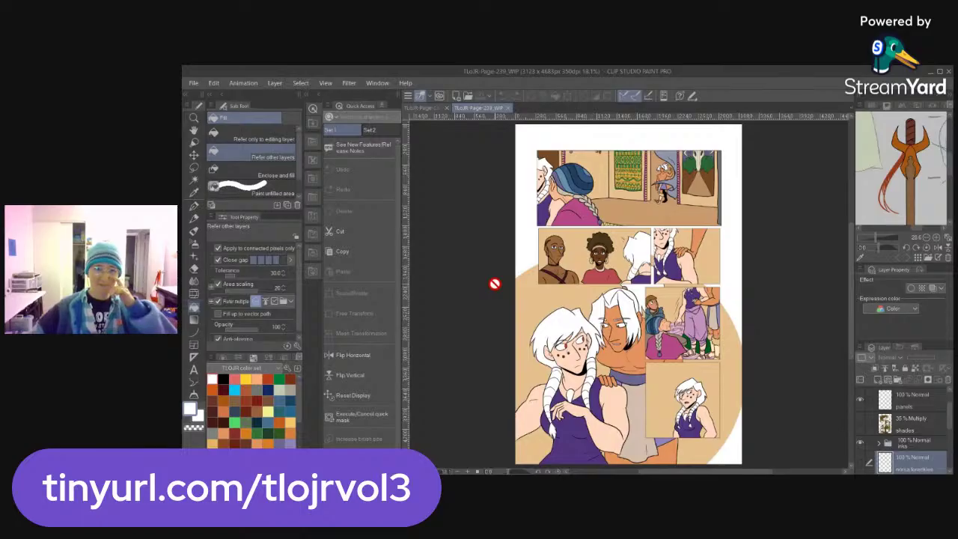
On page 238, sample the magenta from the triangle trim on the wall in the bottom panel as the Fill tool's color
{"action": "left_click", "coordinate": [435, 106]}
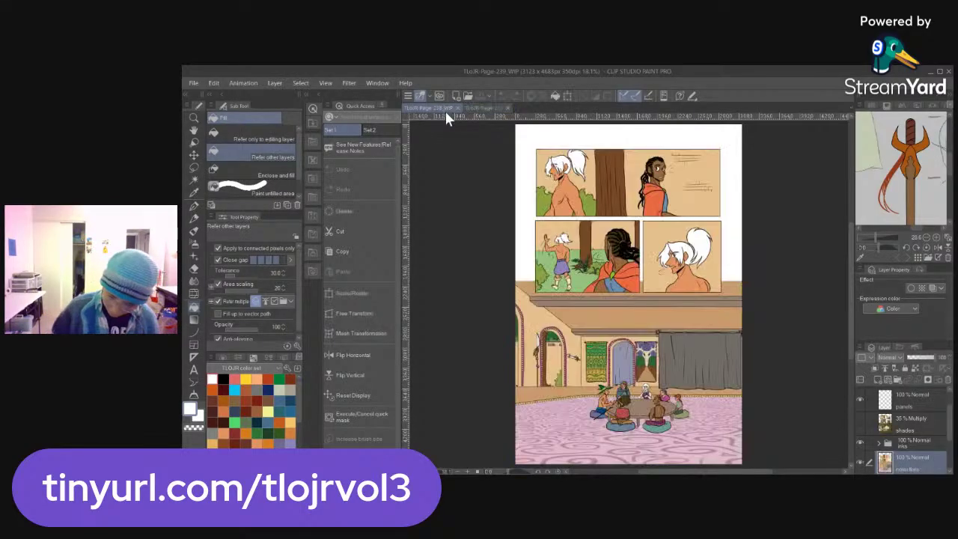
{"action": "key", "text": "/"}
{"action": "left_click_drag", "start_coordinate": [583, 373], "coordinate": [622, 383]}
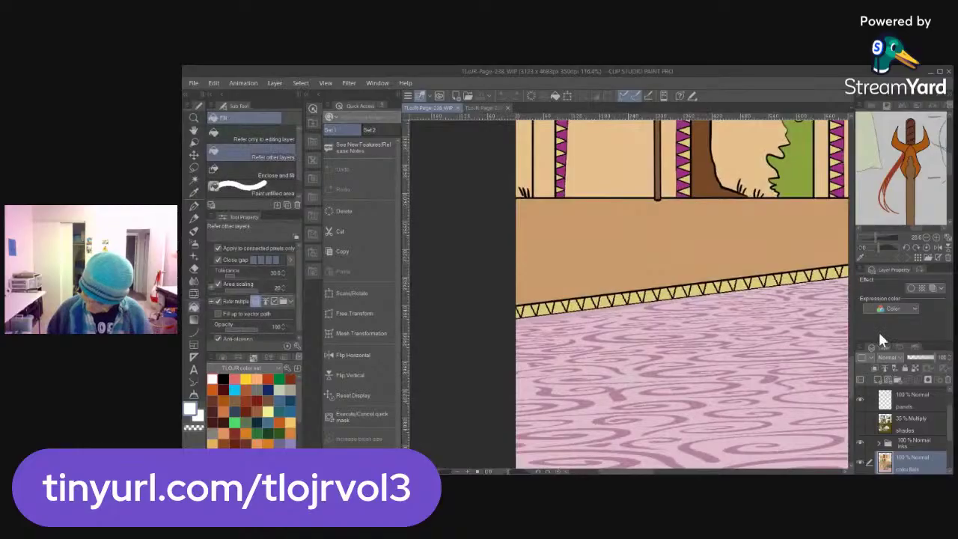
{"action": "key", "text": "i"}
{"action": "left_click", "coordinate": [561, 164]}
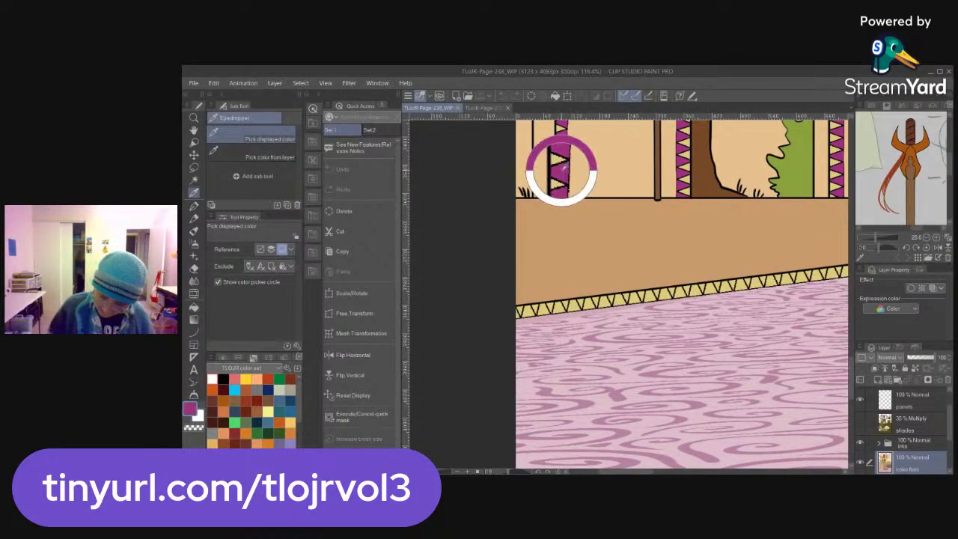
{"action": "key", "text": "g"}
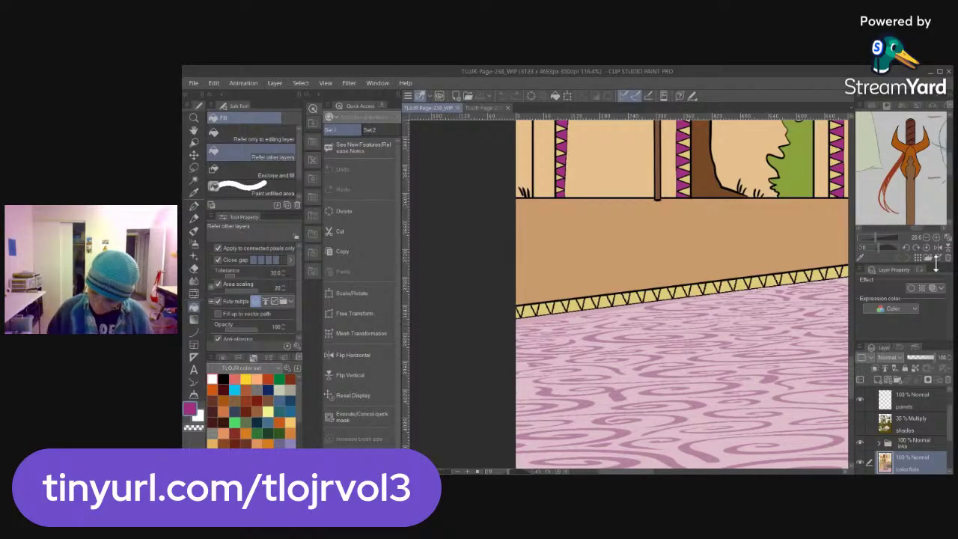
Load a page from 3. Comic Pages - In Progress that shows the patterned rug border into the Sub View as reference
{"action": "key", "text": "ctrl+o"}
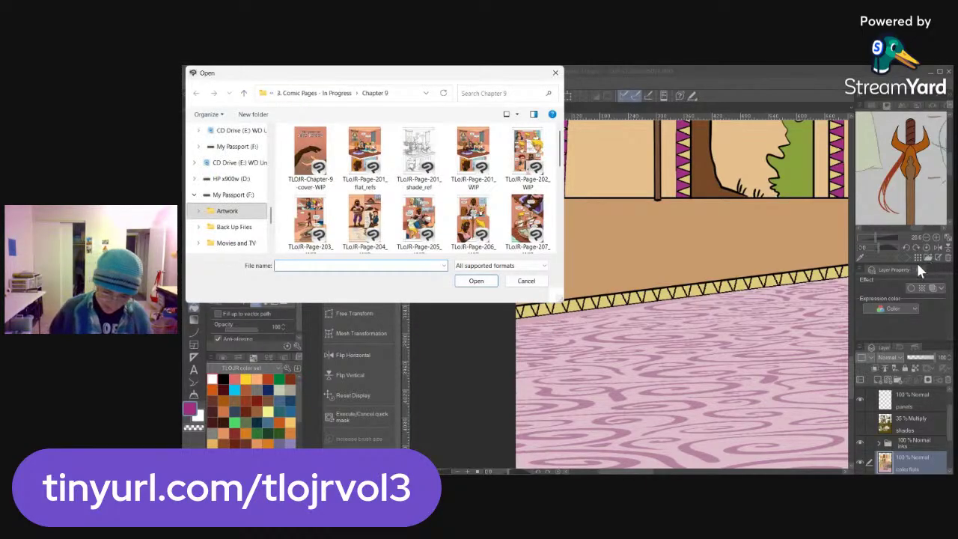
{"action": "left_click", "coordinate": [315, 93]}
{"action": "scroll", "coordinate": [419, 187], "scroll_direction": "down", "scroll_amount": 10}
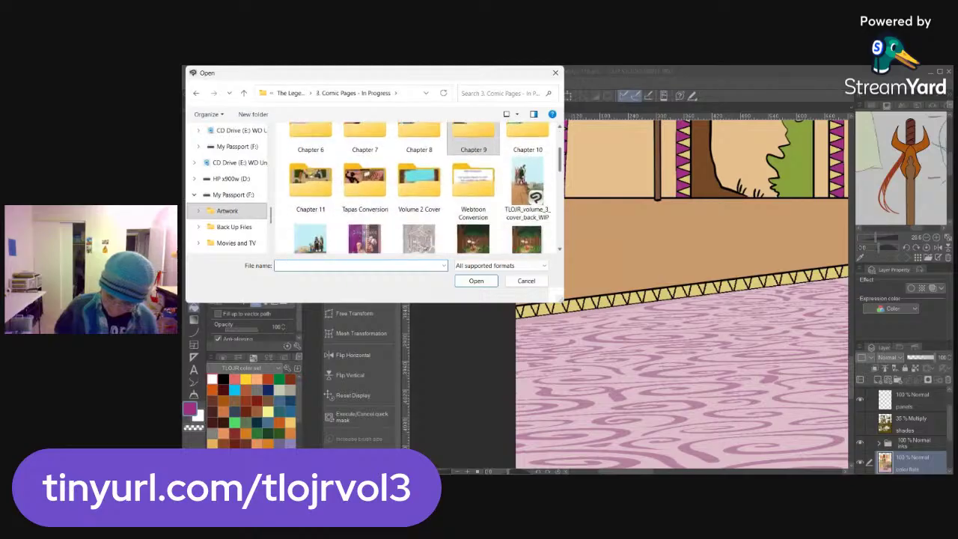
{"action": "scroll", "coordinate": [419, 187], "scroll_direction": "down", "scroll_amount": 2}
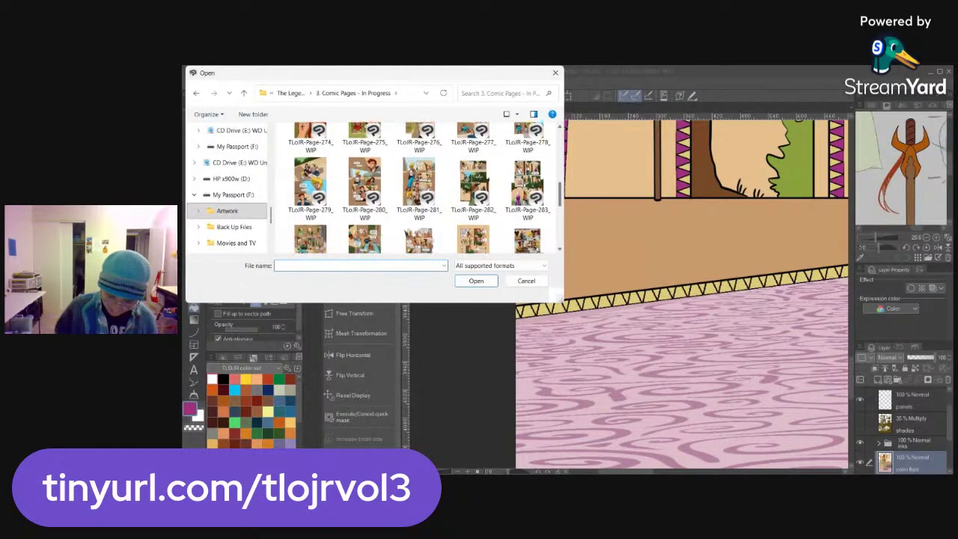
{"action": "left_click", "coordinate": [310, 204]}
{"action": "left_click", "coordinate": [476, 280]}
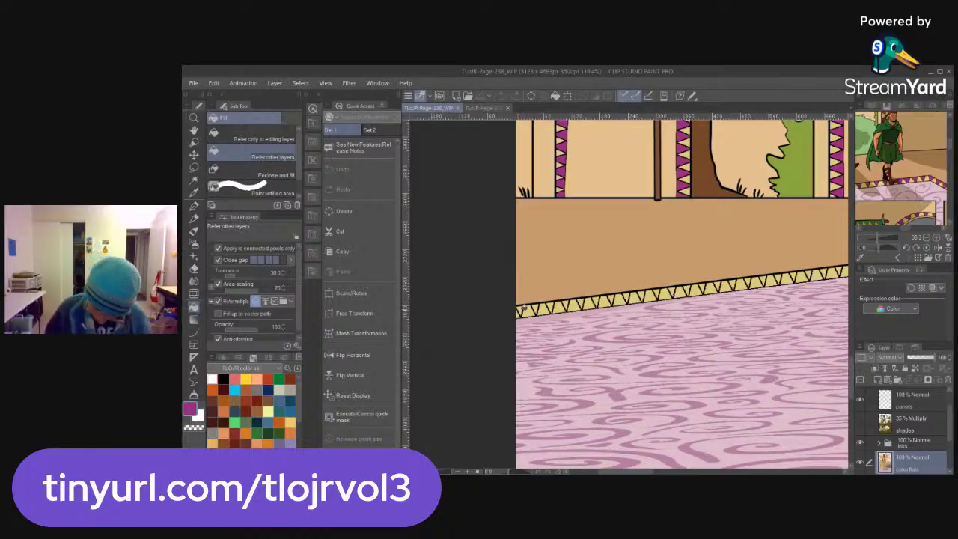
Fill the triangles along the slanted back edge of the rug's yellow border with magenta, working up to its corner
{"action": "mouse_move", "coordinate": [528, 307]}
{"action": "left_mouse_down"}
{"action": "mouse_move", "coordinate": [825, 268]}
{"action": "mouse_move", "coordinate": [813, 303]}
{"action": "mouse_move", "coordinate": [597, 312]}
{"action": "left_mouse_up"}
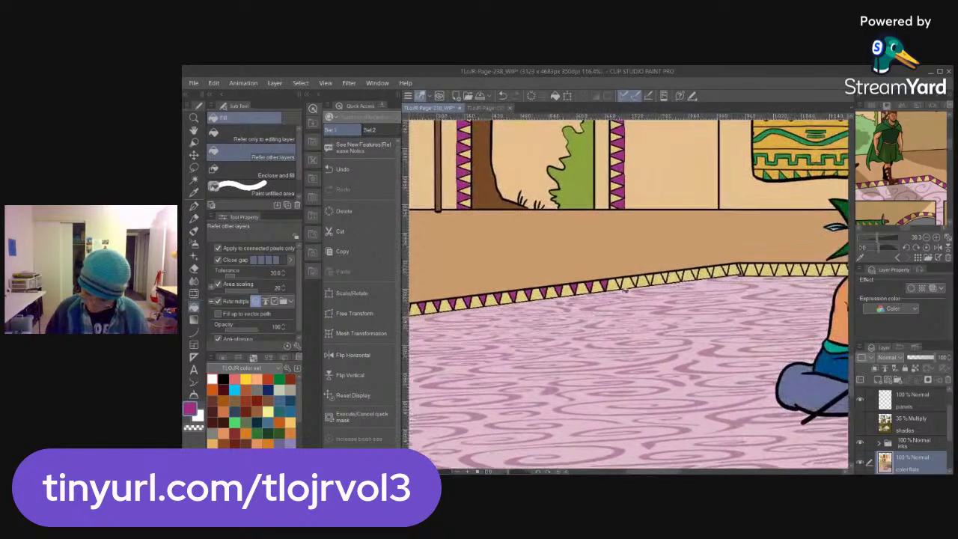
{"action": "key", "text": "p"}
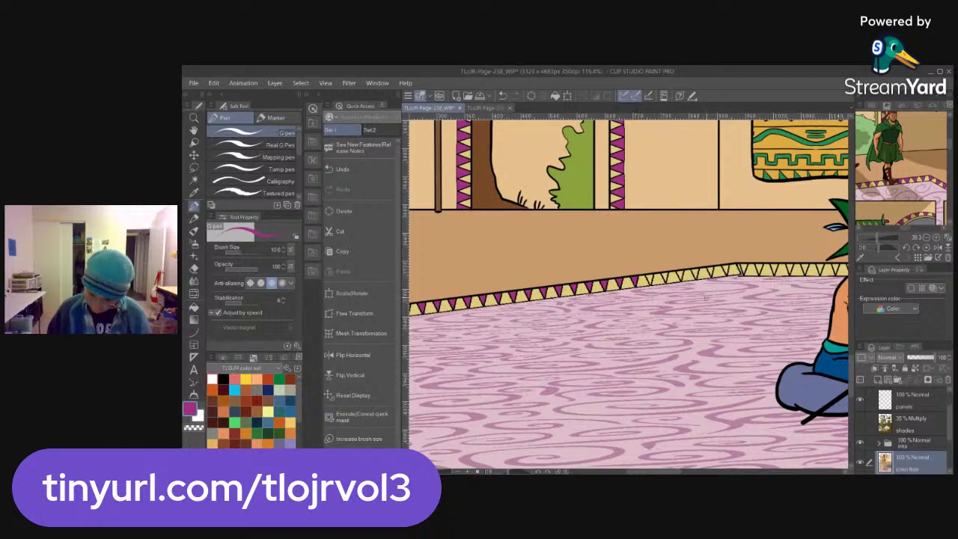
{"action": "key", "text": "/"}
{"action": "left_click", "coordinate": [745, 292]}
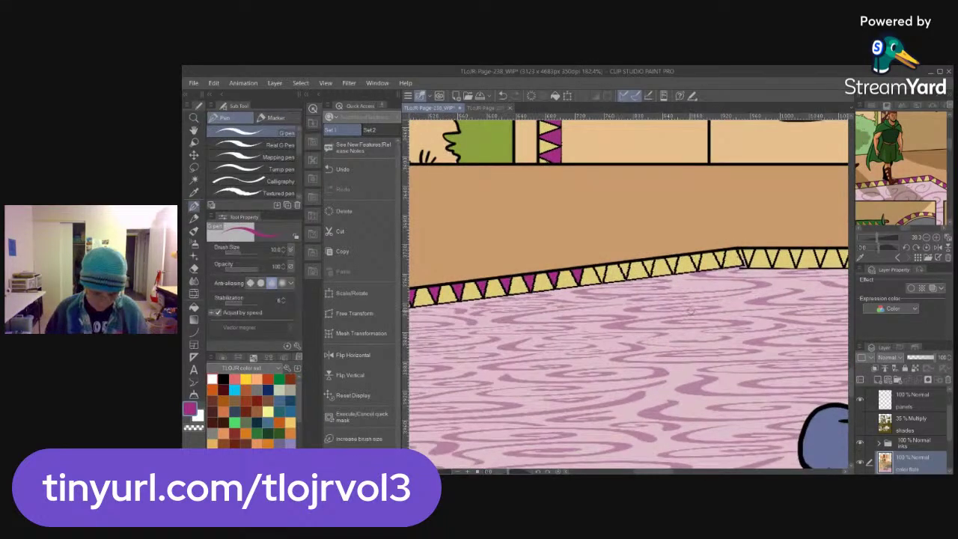
{"action": "key", "text": "g"}
{"action": "left_click", "coordinate": [626, 268]}
{"action": "left_click", "coordinate": [649, 266]}
{"action": "left_click", "coordinate": [673, 263]}
{"action": "left_click", "coordinate": [696, 260]}
{"action": "left_click", "coordinate": [719, 257]}
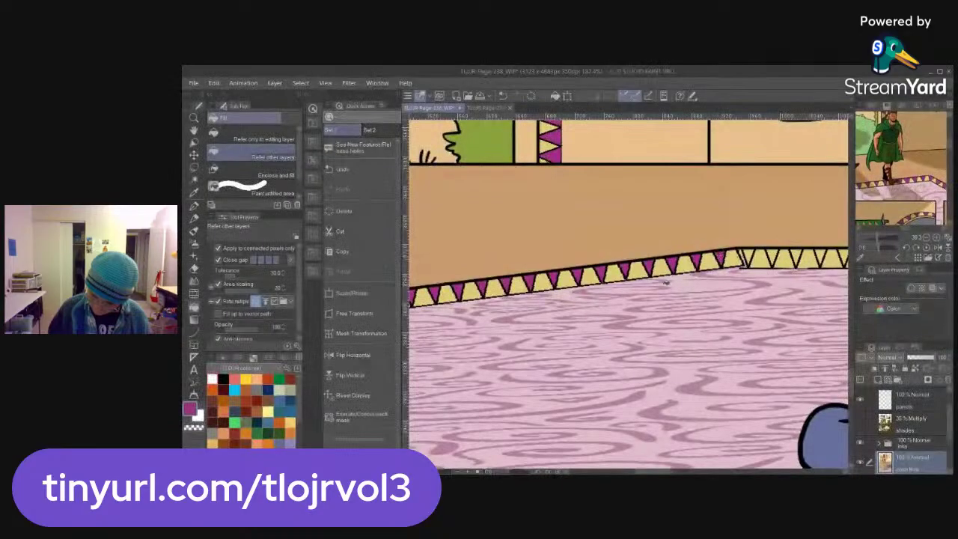
Try to paint the corner triangle of the rug border magenta with the G-pen
{"action": "key", "text": "p"}
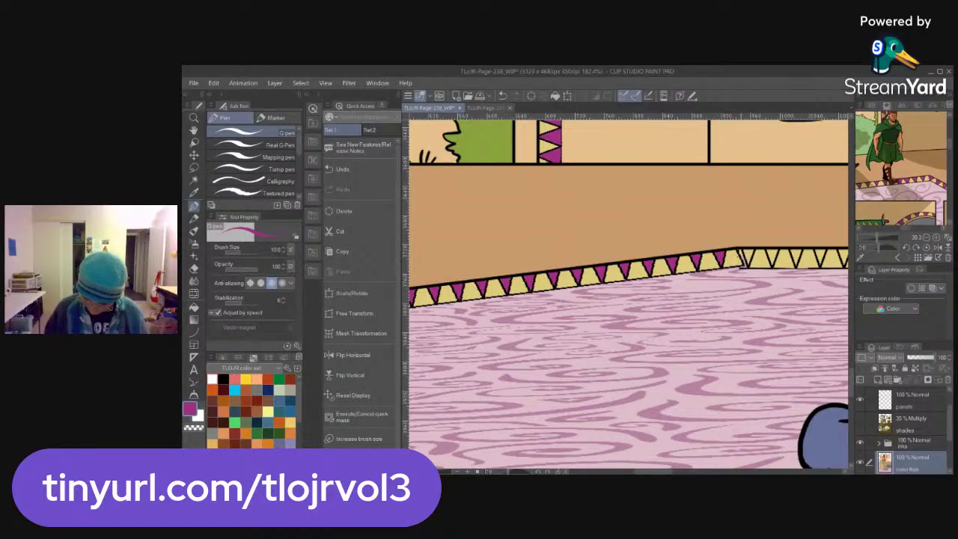
{"action": "left_click_drag", "start_coordinate": [738, 251], "coordinate": [748, 267]}
{"action": "key", "text": "ctrl+z"}
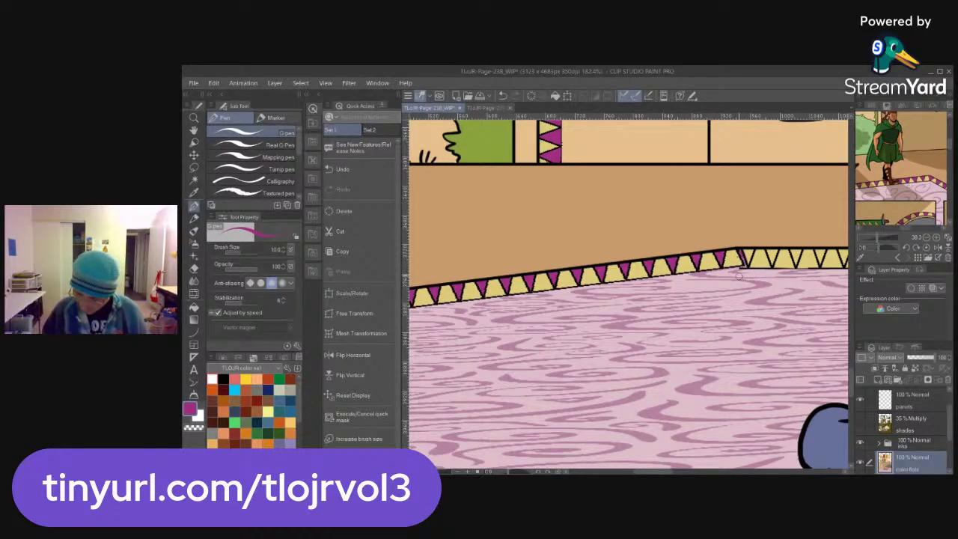
Find the layer with the rug's border linework by toggling layer visibility in the inks folder, and make the rug layer active
{"action": "scroll", "coordinate": [910, 431], "scroll_direction": "down", "scroll_amount": 1}
{"action": "left_click", "coordinate": [910, 423]}
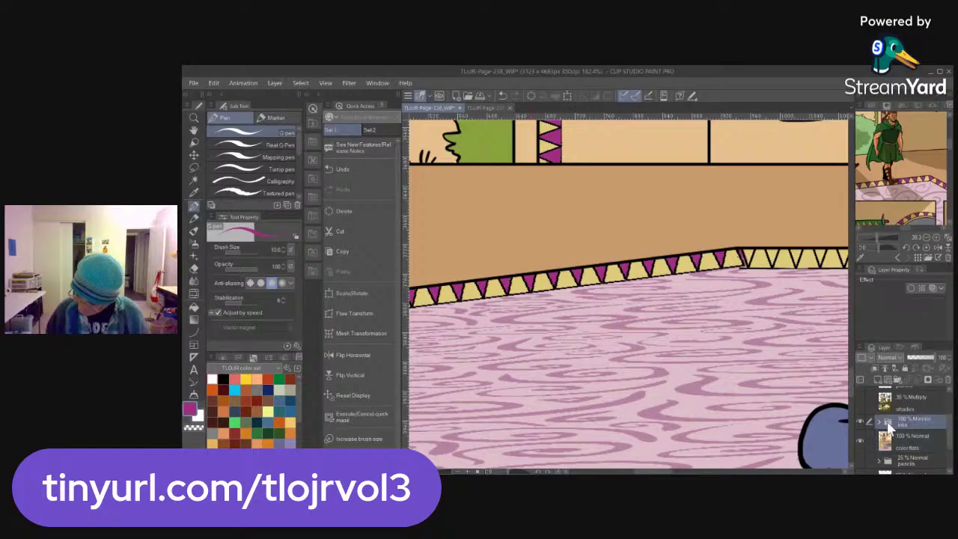
{"action": "scroll", "coordinate": [948, 434], "scroll_direction": "down", "scroll_amount": 3}
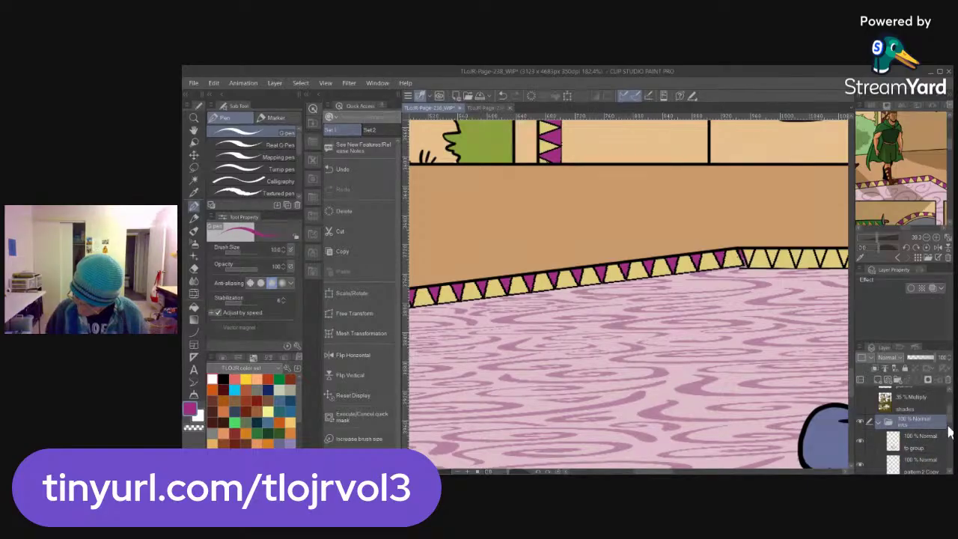
{"action": "scroll", "coordinate": [951, 440], "scroll_direction": "up", "scroll_amount": 3}
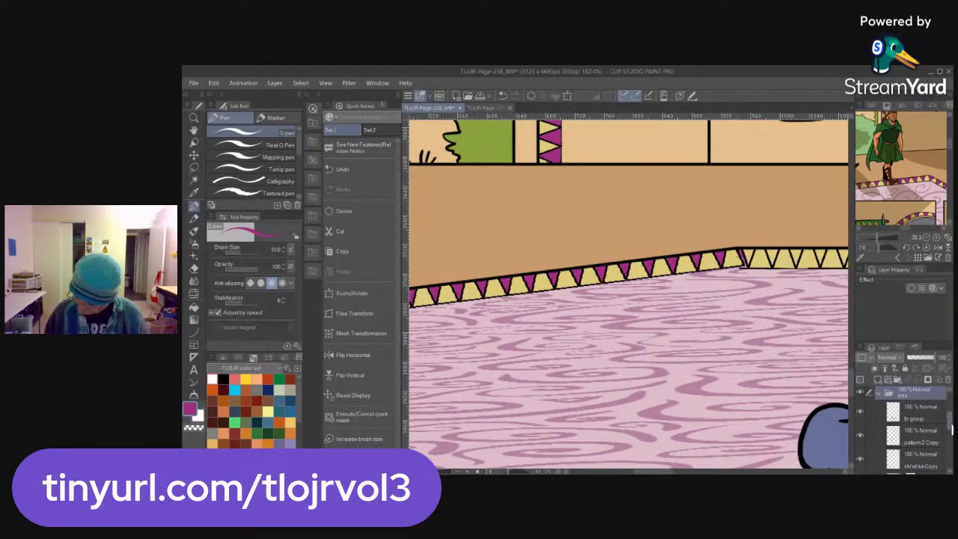
{"action": "scroll", "coordinate": [910, 430], "scroll_direction": "down", "scroll_amount": 1}
{"action": "scroll", "coordinate": [952, 448], "scroll_direction": "down", "scroll_amount": 3}
{"action": "scroll", "coordinate": [952, 447], "scroll_direction": "up", "scroll_amount": 2}
{"action": "scroll", "coordinate": [953, 439], "scroll_direction": "up", "scroll_amount": 1}
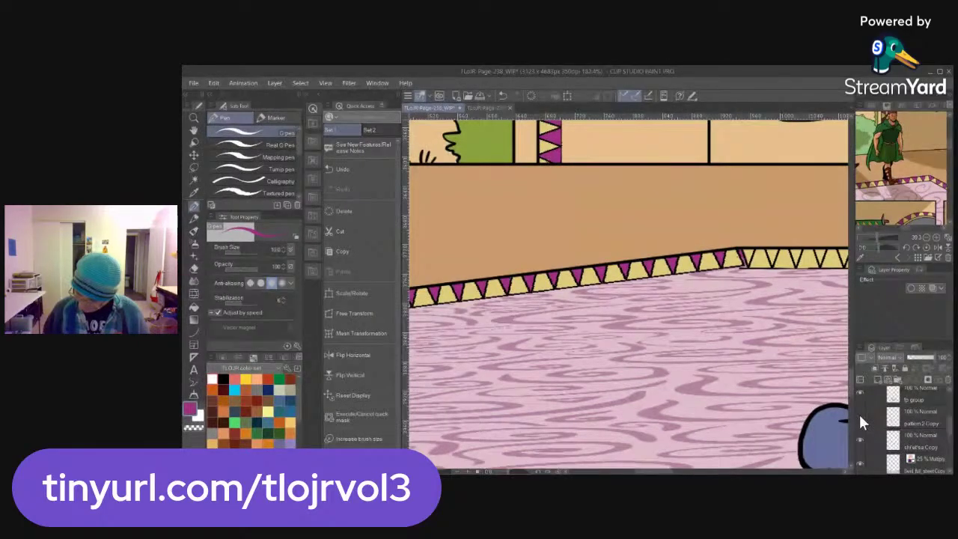
{"action": "scroll", "coordinate": [952, 441], "scroll_direction": "down", "scroll_amount": 1}
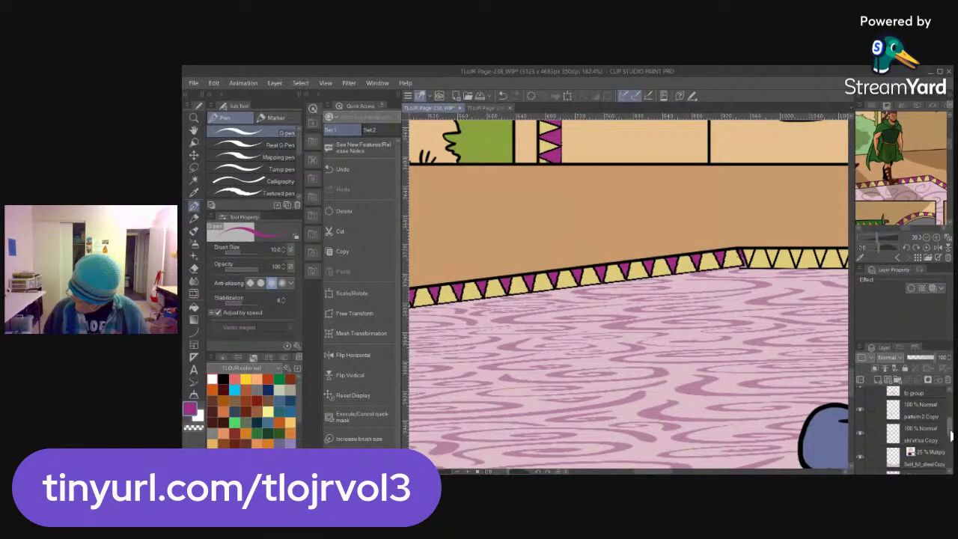
{"action": "scroll", "coordinate": [950, 441], "scroll_direction": "down", "scroll_amount": 1}
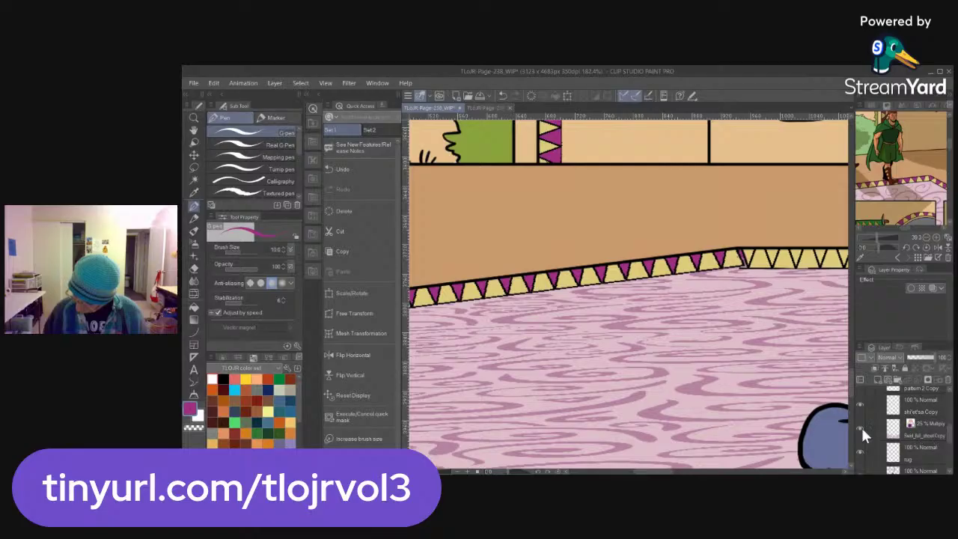
{"action": "left_click", "coordinate": [859, 426]}
{"action": "left_click", "coordinate": [859, 427]}
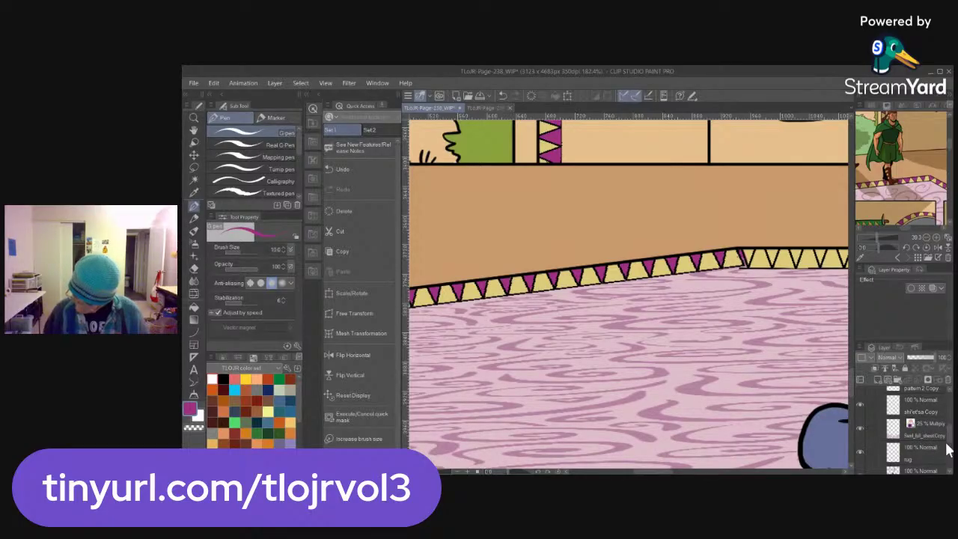
{"action": "scroll", "coordinate": [947, 452], "scroll_direction": "down", "scroll_amount": 1}
{"action": "left_click", "coordinate": [859, 440]}
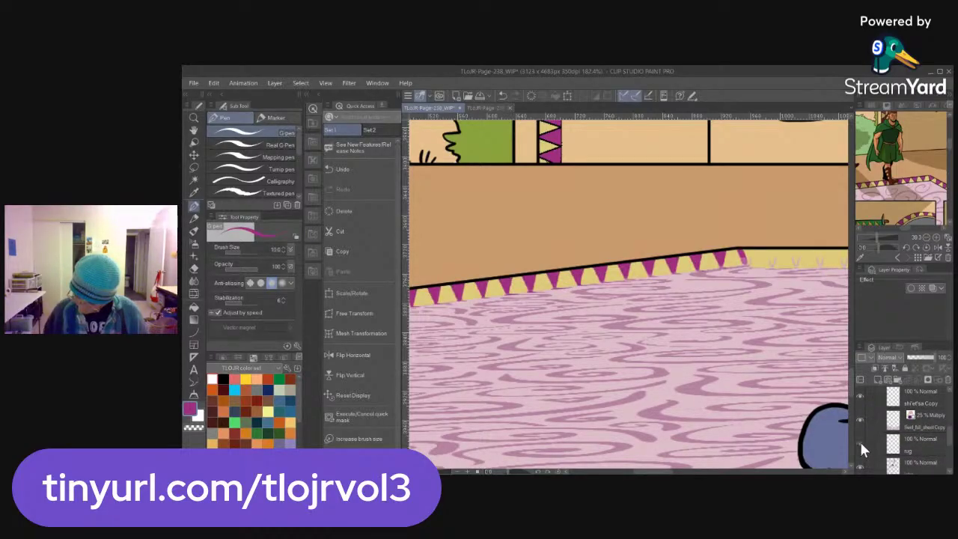
{"action": "left_click", "coordinate": [859, 440]}
{"action": "left_click", "coordinate": [916, 443]}
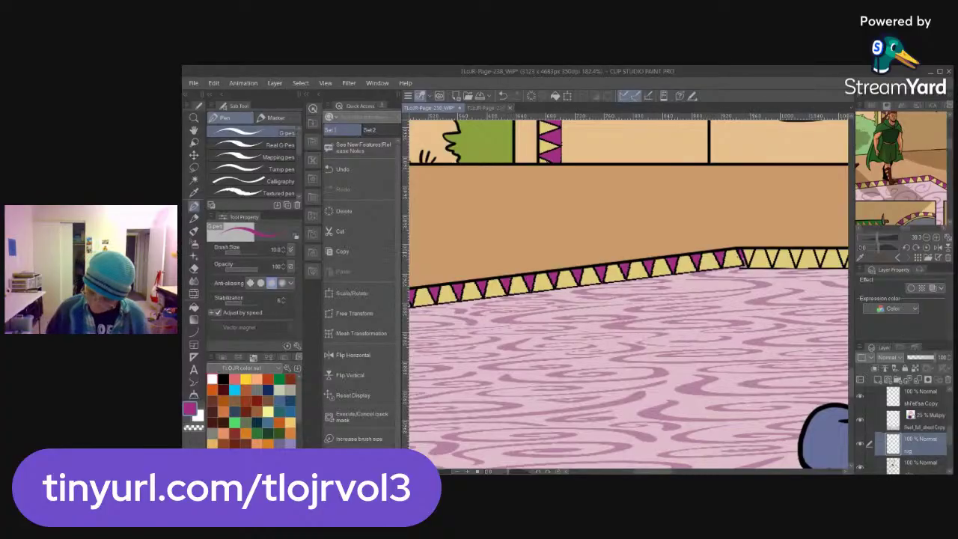
Erase the ink lines at the rug border's back corner and redraw them in black with the G-pen, cleaning up with the hard eraser
{"action": "key", "text": "e"}
{"action": "left_click_drag", "start_coordinate": [741, 251], "coordinate": [740, 259]}
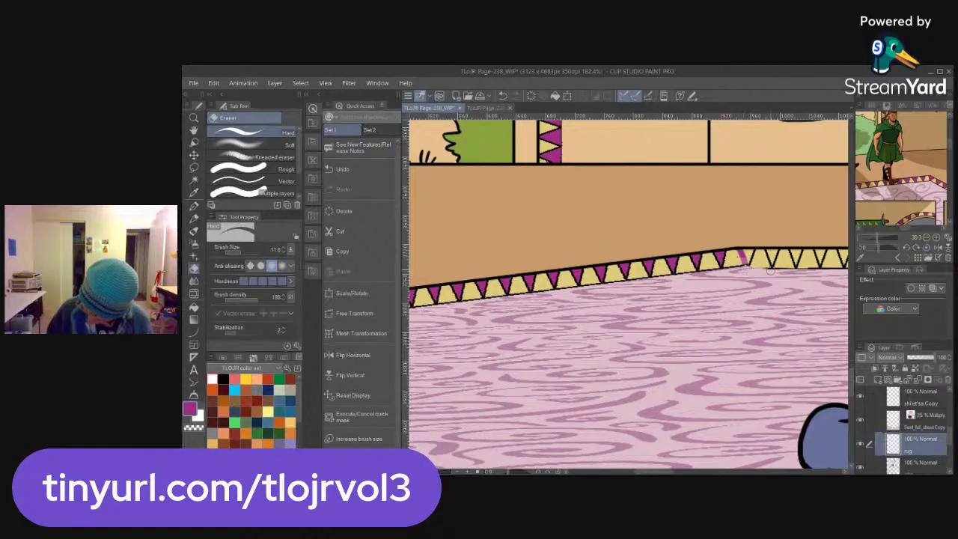
{"action": "key", "text": "p"}
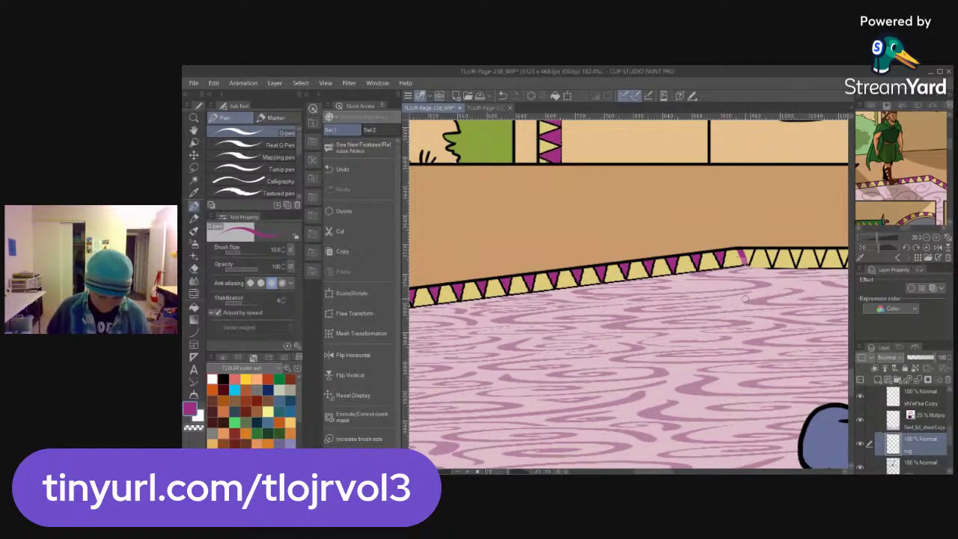
{"action": "left_click", "coordinate": [223, 379]}
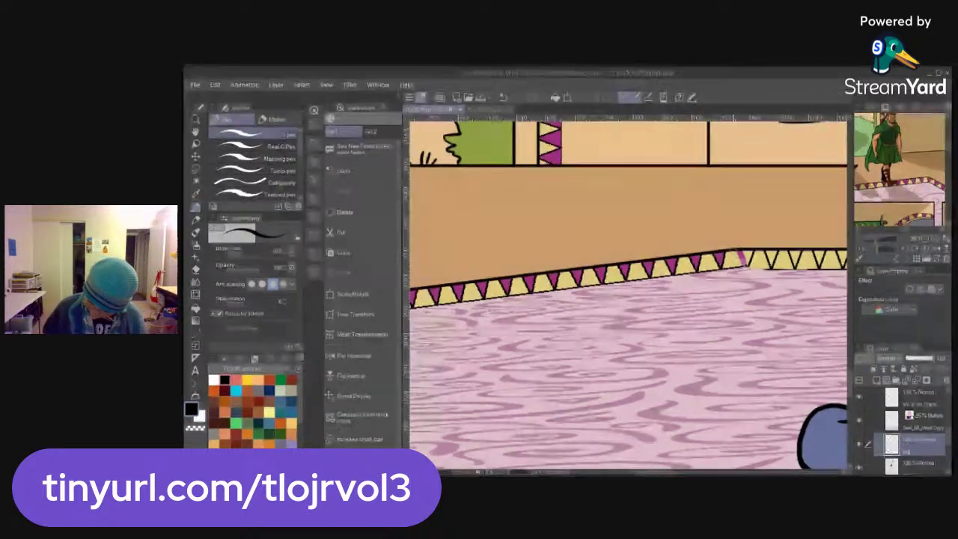
{"action": "left_click_drag", "start_coordinate": [734, 251], "coordinate": [740, 267]}
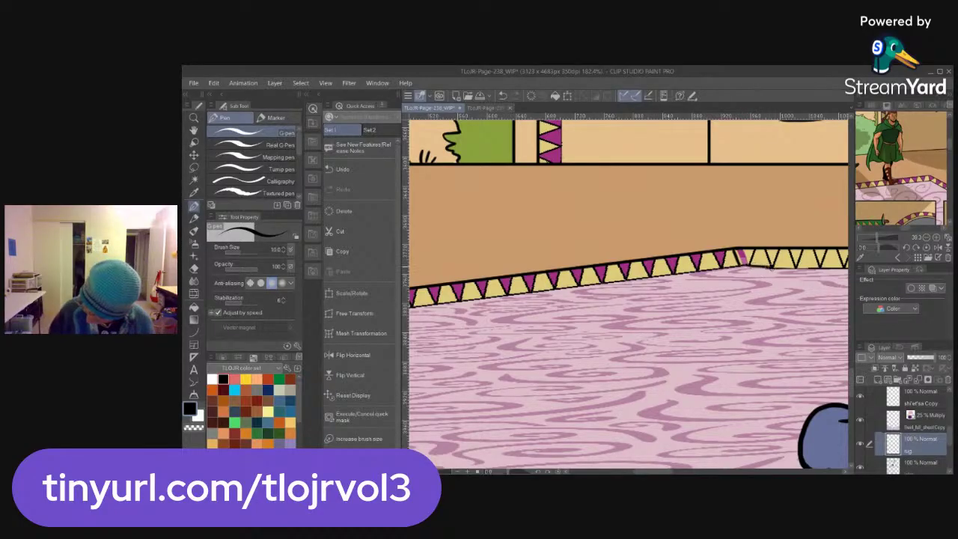
{"action": "key", "text": "e"}
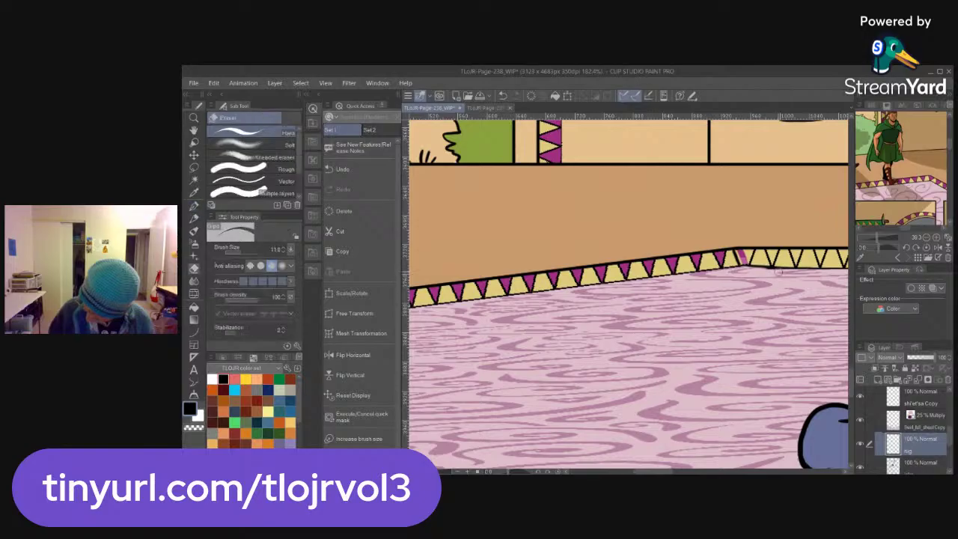
{"action": "key", "text": "p"}
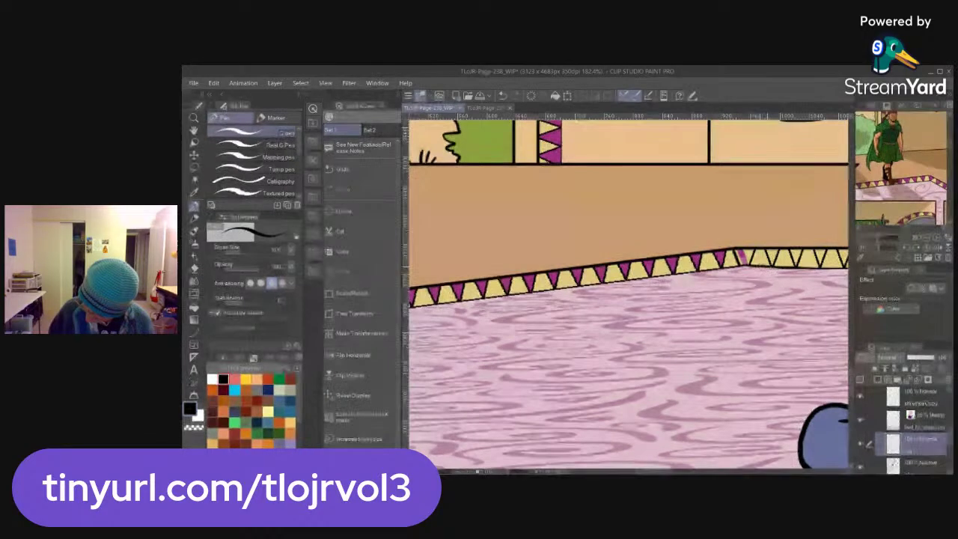
{"action": "key", "text": "e"}
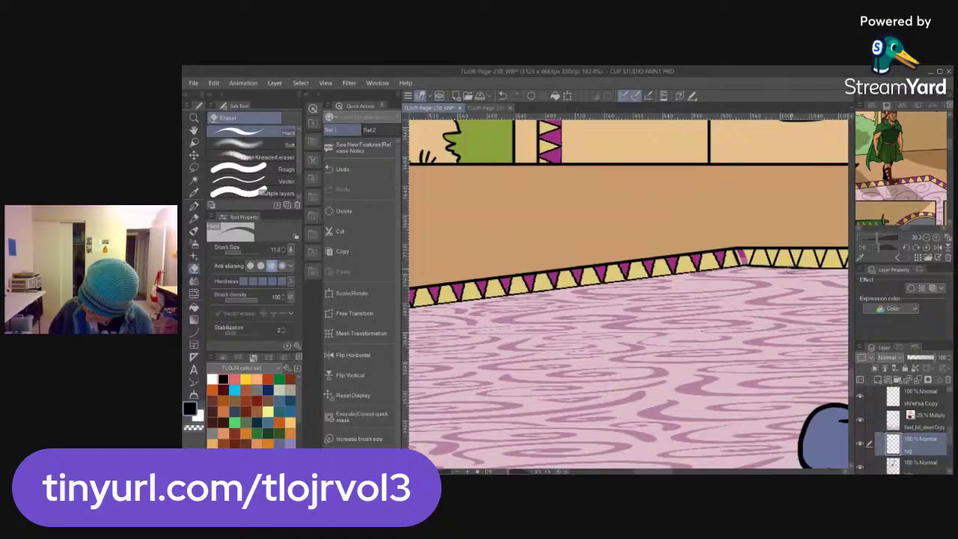
{"action": "key", "text": "p"}
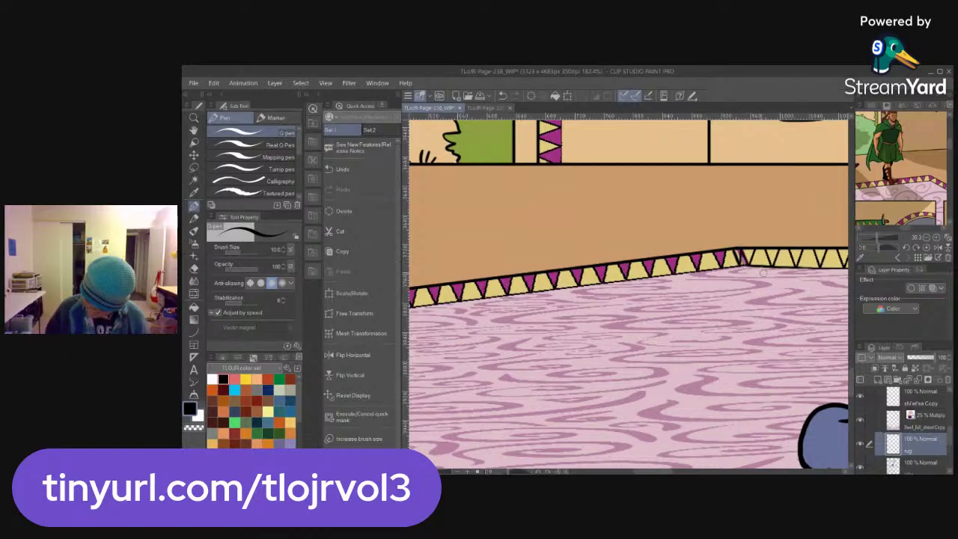
{"action": "left_click_drag", "start_coordinate": [740, 261], "coordinate": [743, 250]}
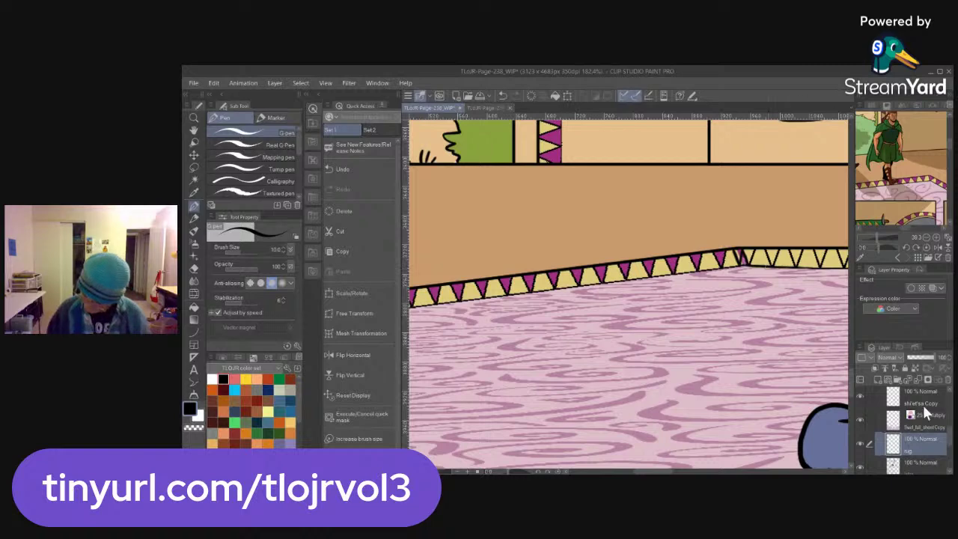
On the color flats layer, touch up the rug border's corner with the G-pen in yellow sampled from the border
{"action": "scroll", "coordinate": [948, 434], "scroll_direction": "up", "scroll_amount": 2}
{"action": "scroll", "coordinate": [949, 434], "scroll_direction": "up", "scroll_amount": 2}
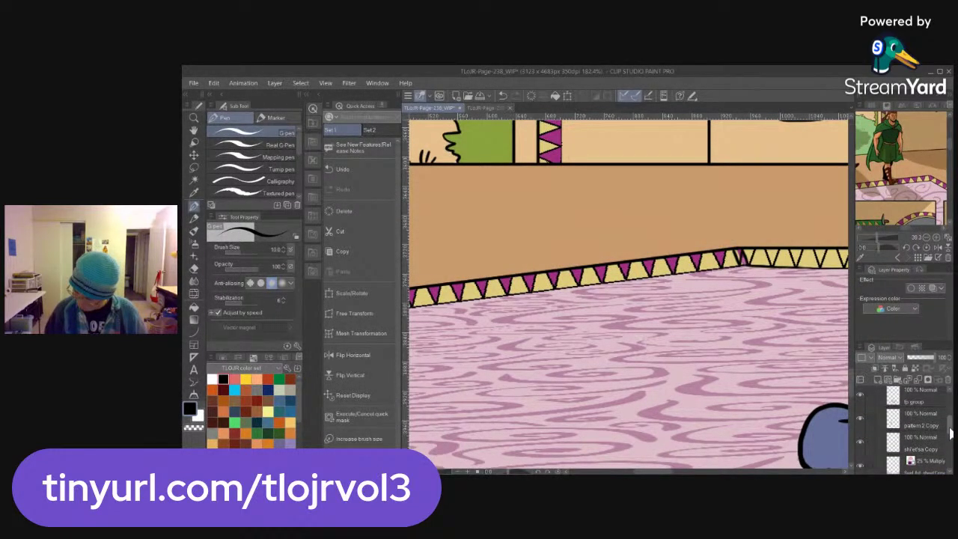
{"action": "scroll", "coordinate": [950, 430], "scroll_direction": "down", "scroll_amount": 5}
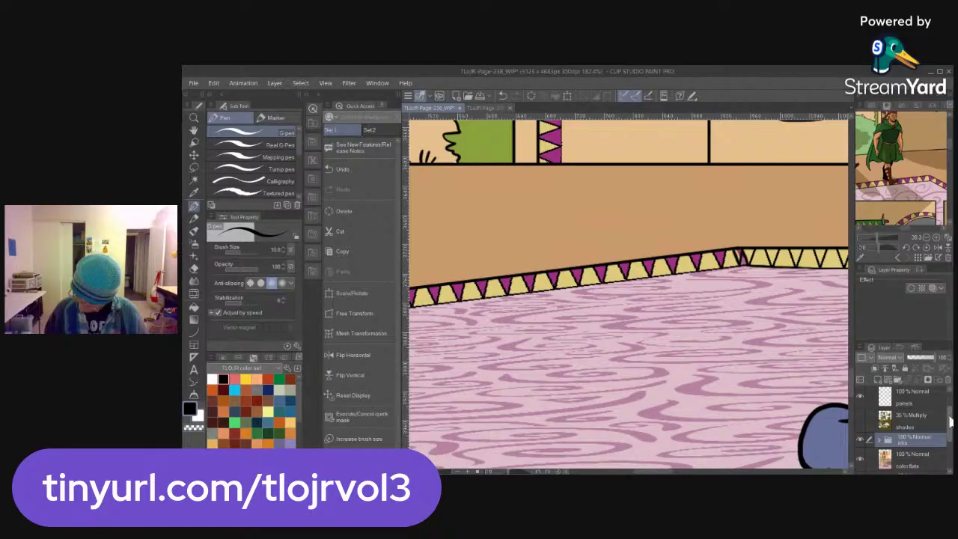
{"action": "scroll", "coordinate": [949, 421], "scroll_direction": "down", "scroll_amount": 2}
{"action": "left_click", "coordinate": [909, 425]}
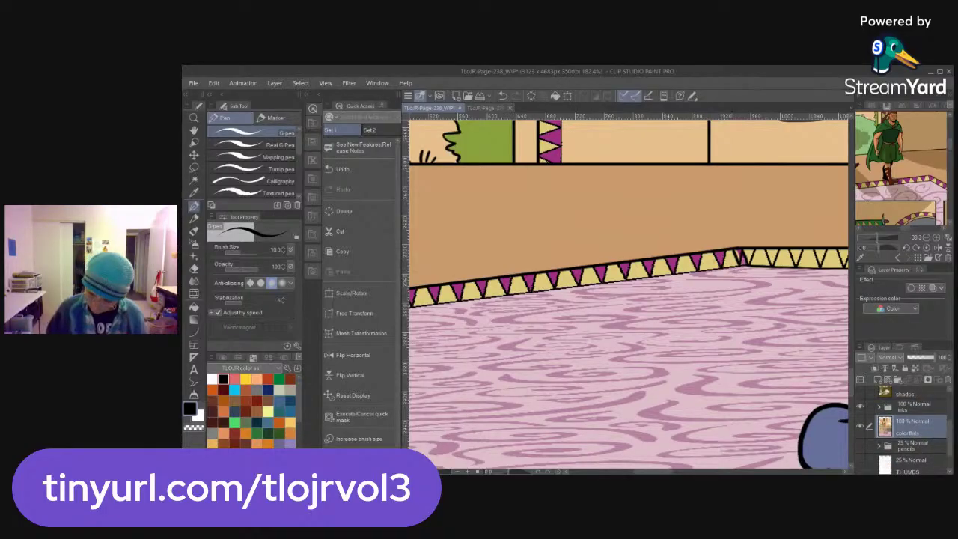
{"action": "key", "text": "i"}
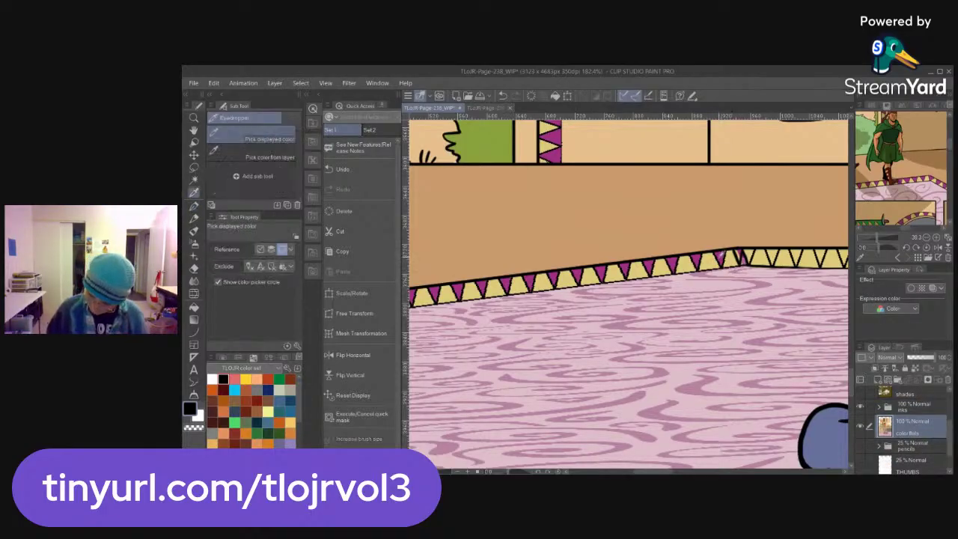
{"action": "left_click", "coordinate": [758, 257]}
{"action": "key", "text": "p"}
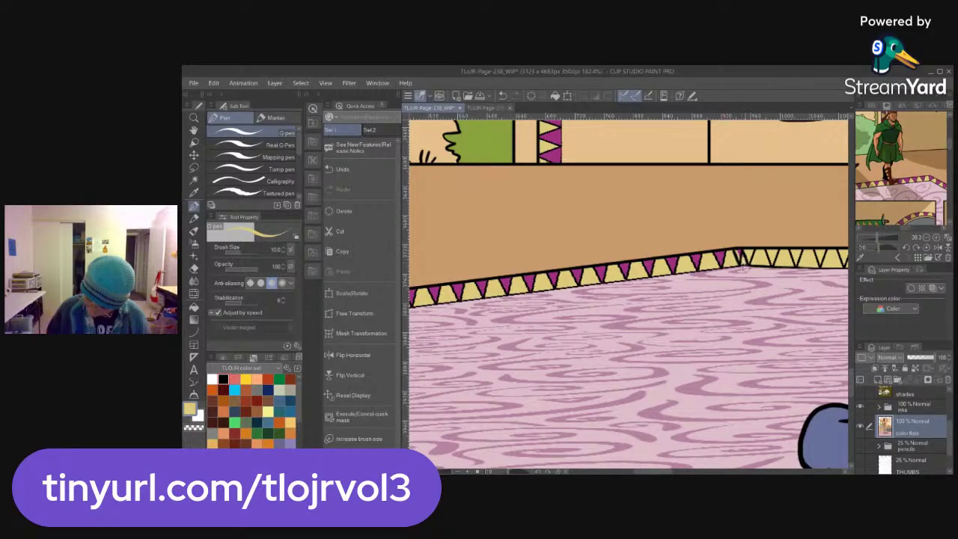
Paint the corner triangle with the G-pen in magenta sampled from the neighboring border triangle
{"action": "key", "text": "i"}
{"action": "left_click", "coordinate": [720, 256]}
{"action": "key", "text": "p"}
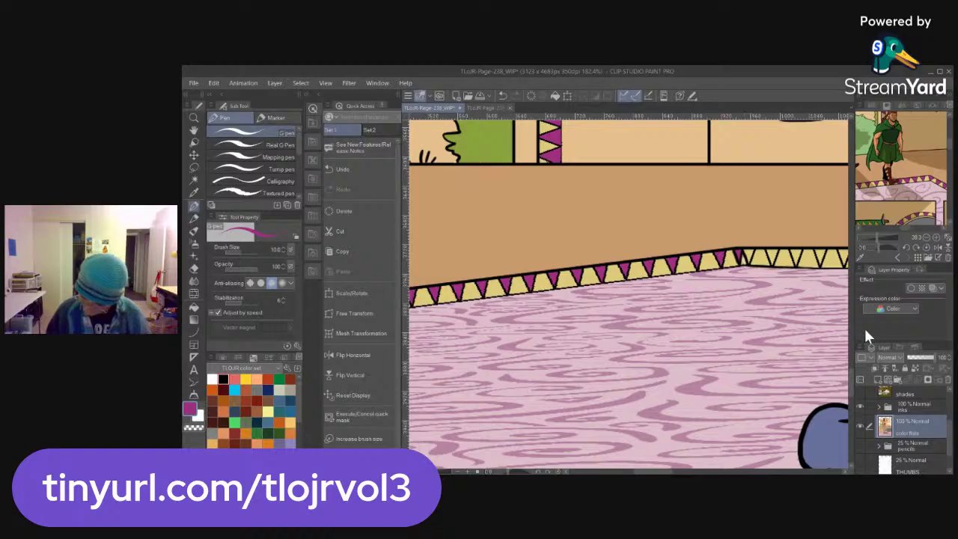
Activate the 25% Multiply swirl pattern layer in the inks folder and clean up around the rug's corner with the hard eraser
{"action": "left_click", "coordinate": [878, 407]}
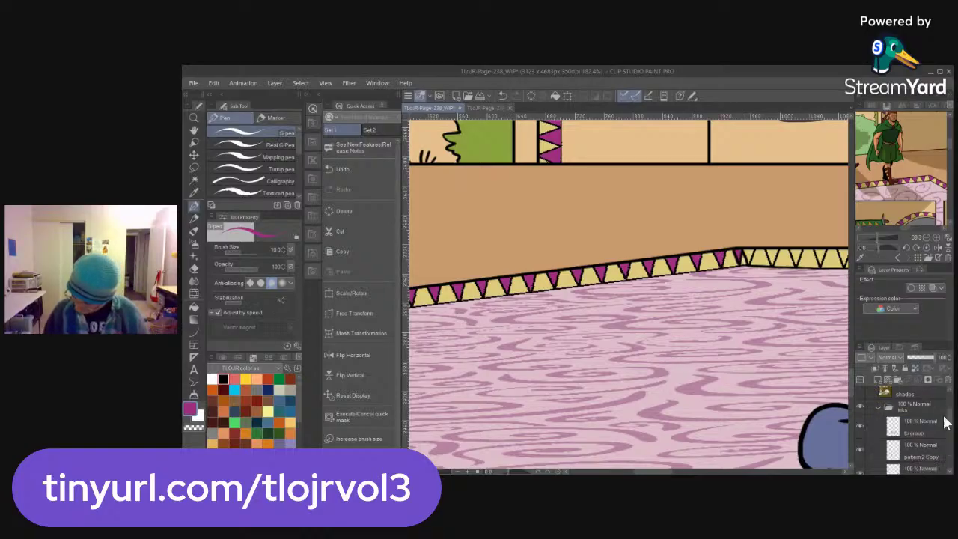
{"action": "left_click_drag", "start_coordinate": [949, 416], "coordinate": [949, 437]}
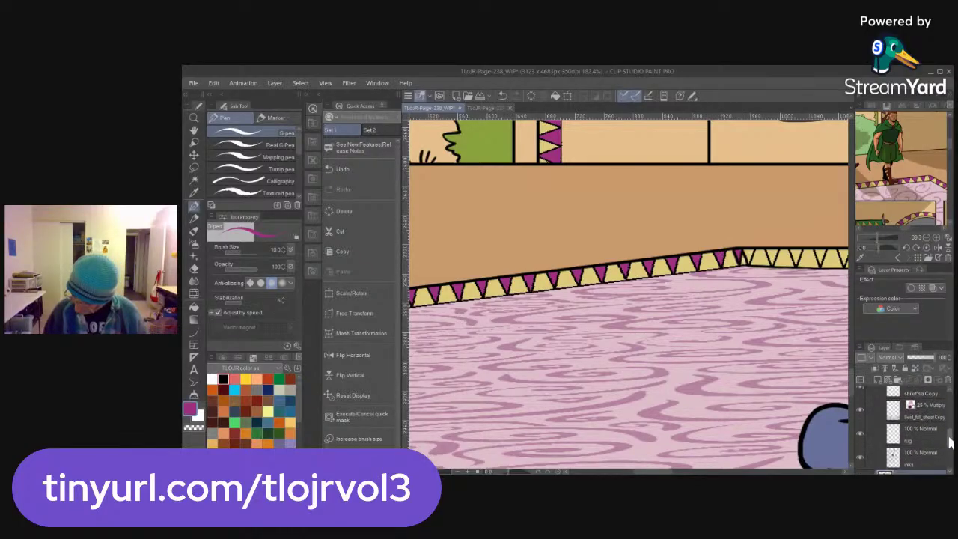
{"action": "left_click", "coordinate": [939, 419]}
{"action": "key", "text": "e"}
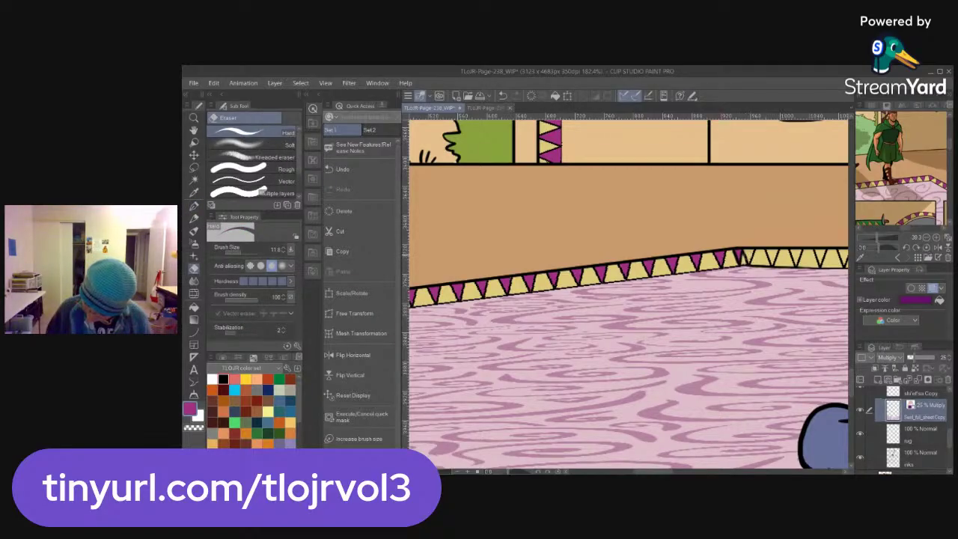
On the color flats layer, fill the triangles along the rug's straight back border with magenta, from the corner to the man in the green hat
{"action": "mouse_move", "coordinate": [950, 440]}
{"action": "left_mouse_down"}
{"action": "mouse_move", "coordinate": [949, 414]}
{"action": "mouse_move", "coordinate": [950, 433]}
{"action": "left_mouse_up"}
{"action": "left_click", "coordinate": [878, 429]}
{"action": "left_click", "coordinate": [927, 434]}
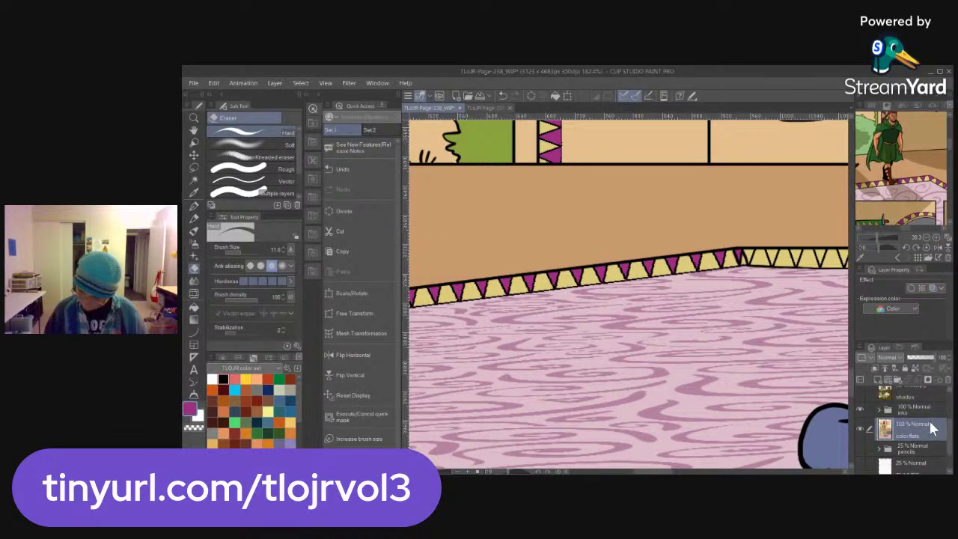
{"action": "key", "text": "g"}
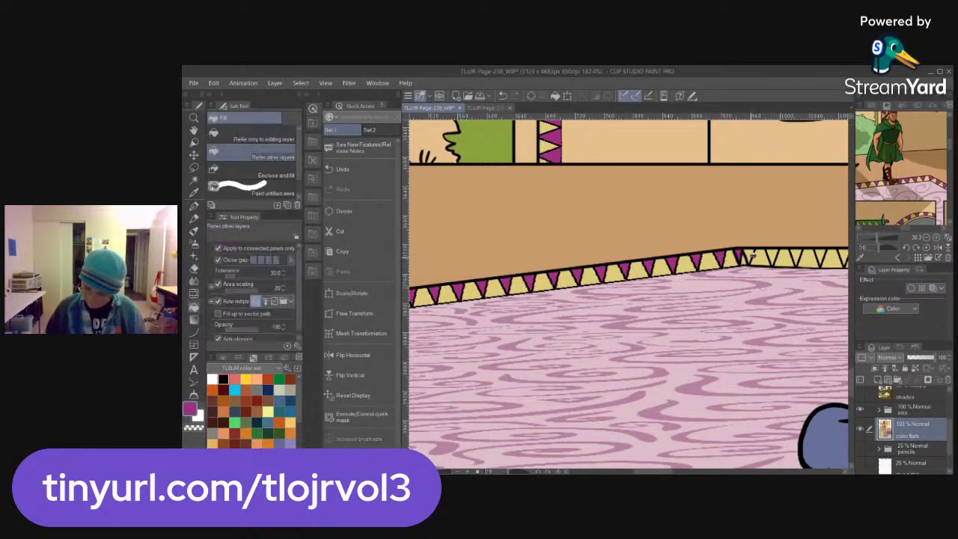
{"action": "left_click", "coordinate": [820, 257]}
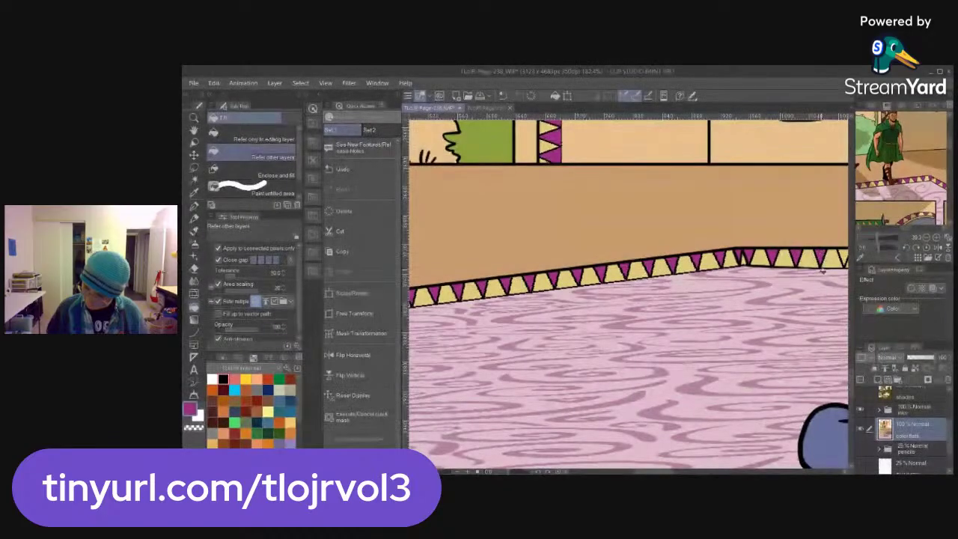
{"action": "left_click_drag", "start_coordinate": [808, 312], "coordinate": [647, 326]}
{"action": "left_click", "coordinate": [683, 268]}
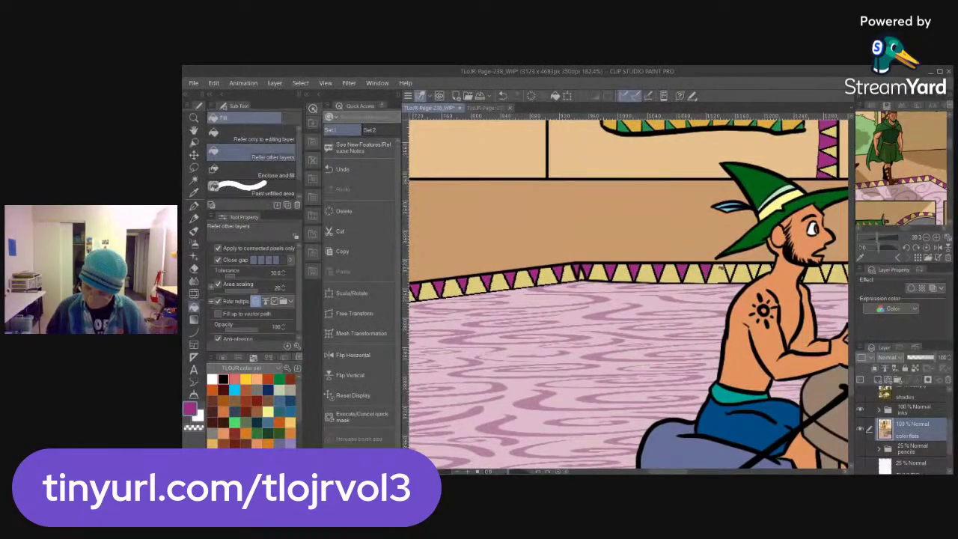
{"action": "key", "text": "p"}
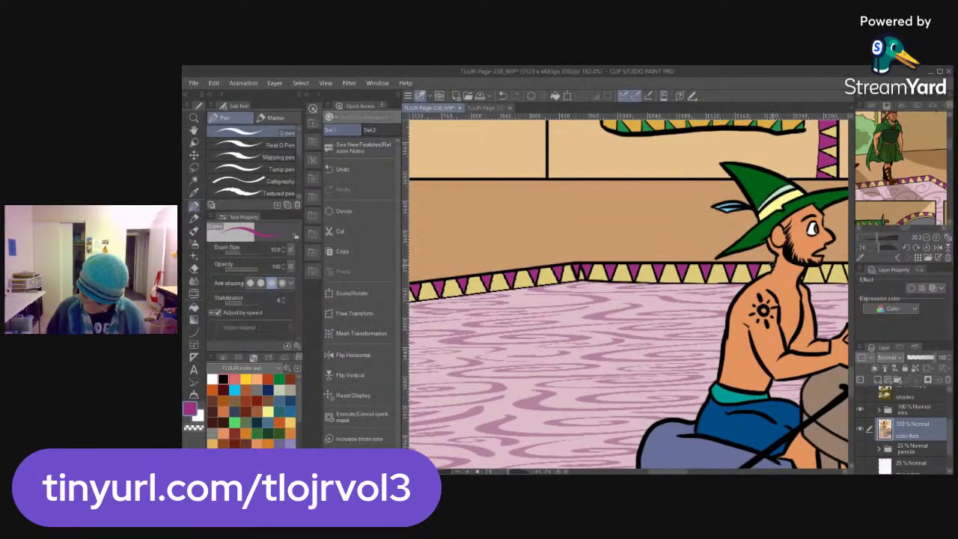
Fill the border triangles between the man in the green hat and the blue-cloaked figure with magenta, referring to other layers
{"action": "left_click_drag", "start_coordinate": [804, 316], "coordinate": [615, 314]}
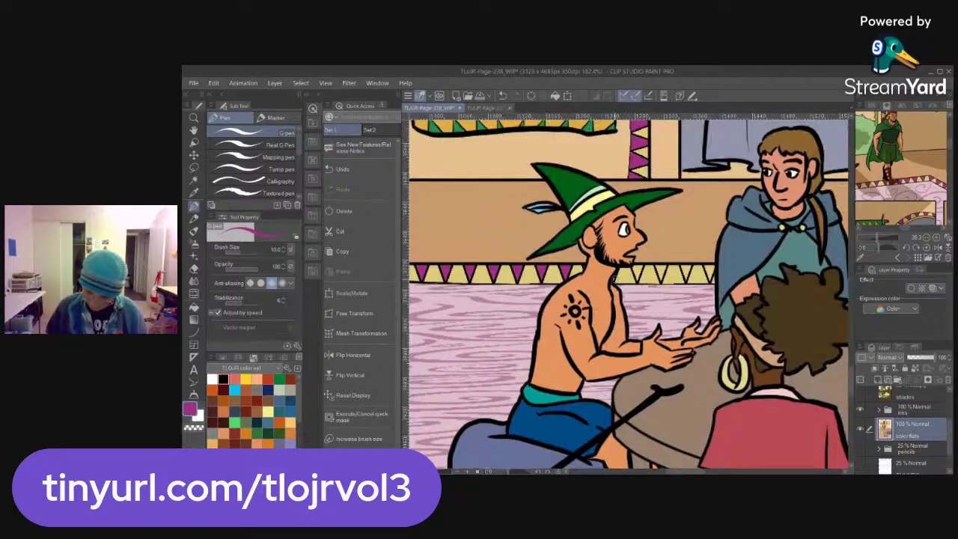
{"action": "key", "text": "g"}
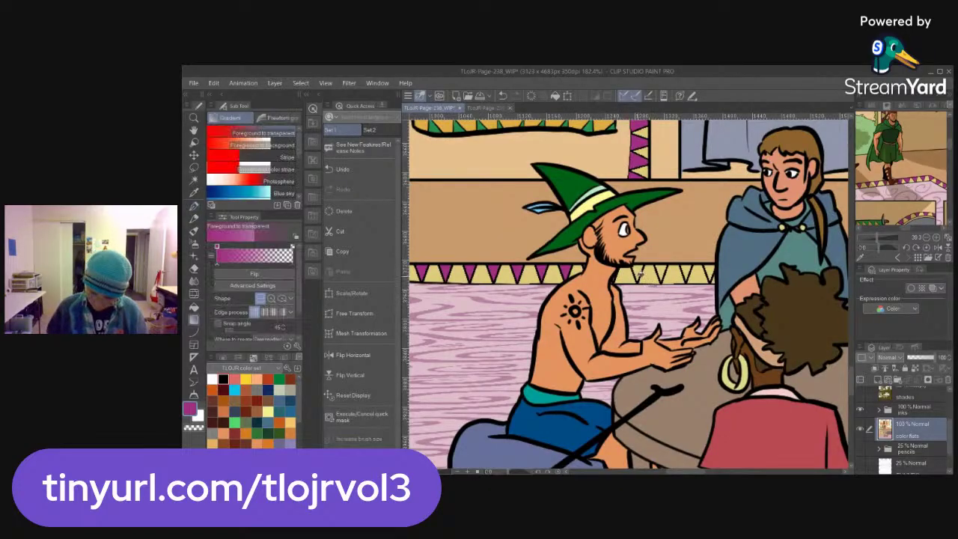
{"action": "key", "text": "g"}
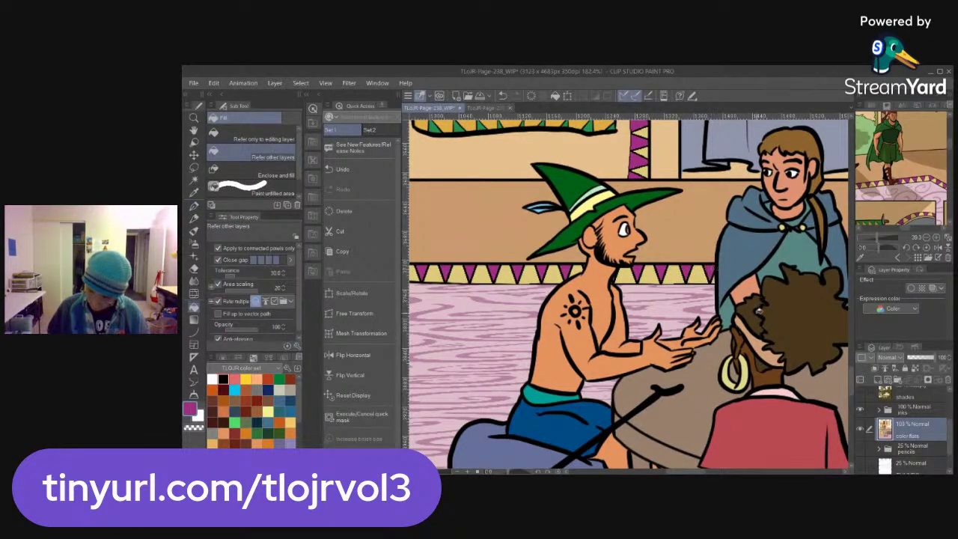
Resample magenta from the rug border and fill the border triangles between the blue-cloaked figure and the white-haired woman
{"action": "left_click_drag", "start_coordinate": [792, 326], "coordinate": [630, 343]}
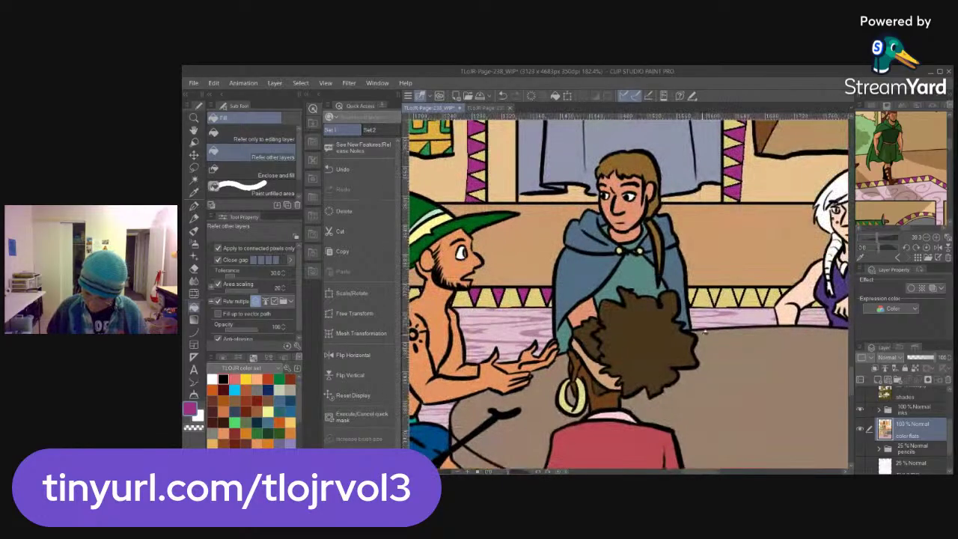
{"action": "key", "text": "i"}
{"action": "left_click", "coordinate": [704, 227]}
{"action": "key", "text": "p"}
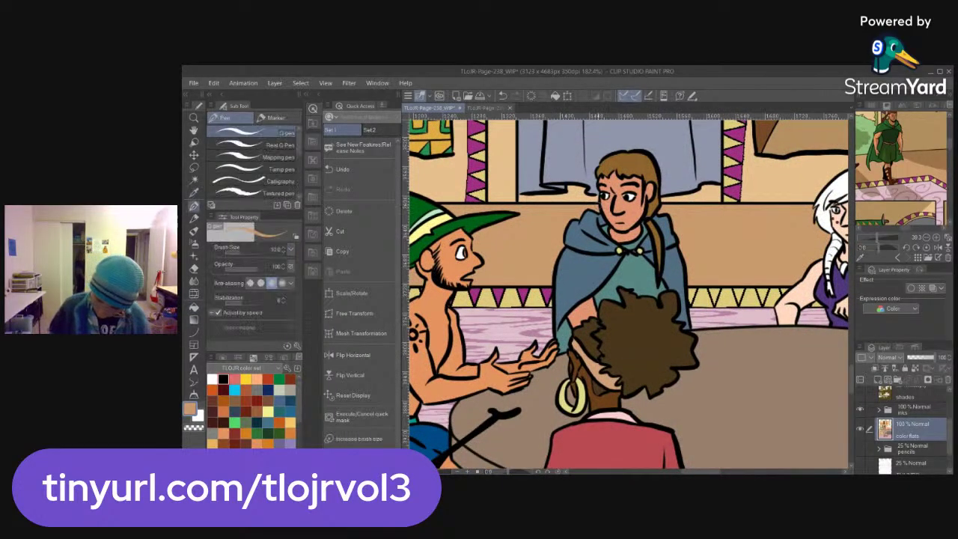
{"action": "key", "text": "i"}
{"action": "left_click", "coordinate": [549, 295]}
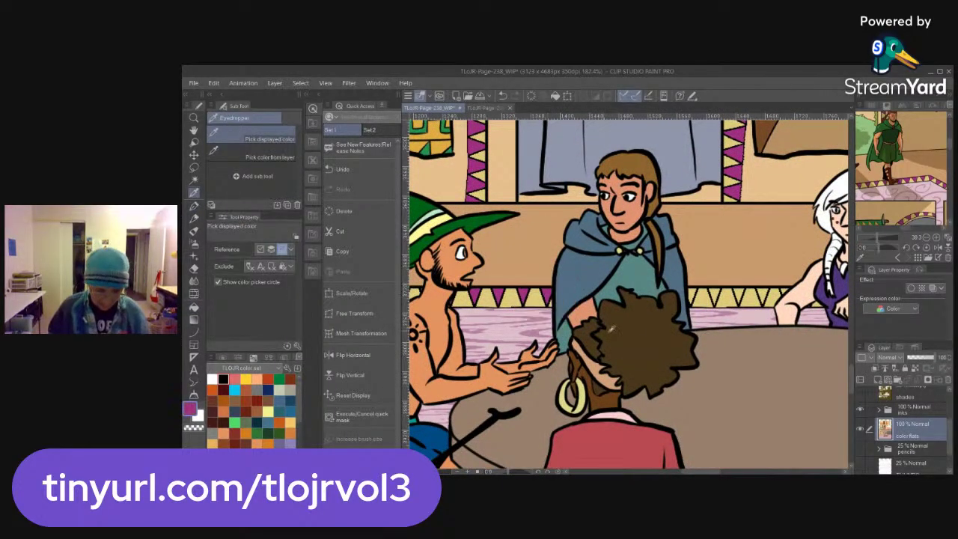
{"action": "left_click_drag", "start_coordinate": [746, 322], "coordinate": [641, 329]}
{"action": "key", "text": "g"}
{"action": "key", "text": "g"}
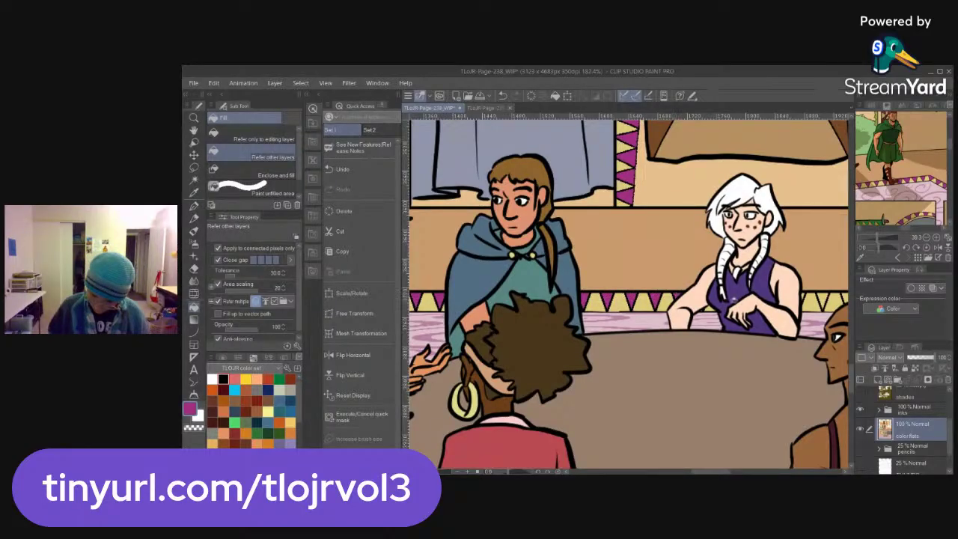
Fill the border triangles between the white-haired woman and the older woman in the blue headwrap with magenta
{"action": "left_click_drag", "start_coordinate": [810, 351], "coordinate": [653, 347]}
{"action": "key", "text": "p"}
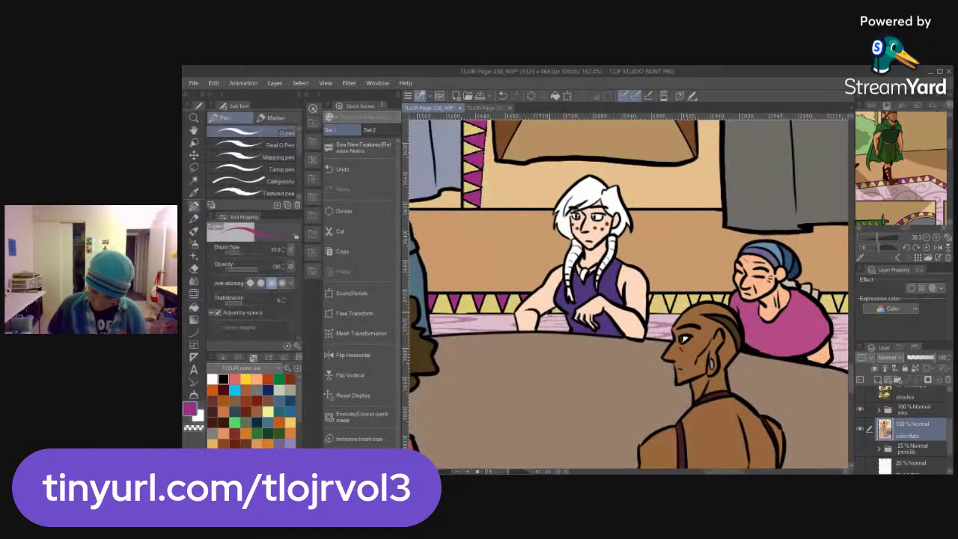
{"action": "key", "text": "g"}
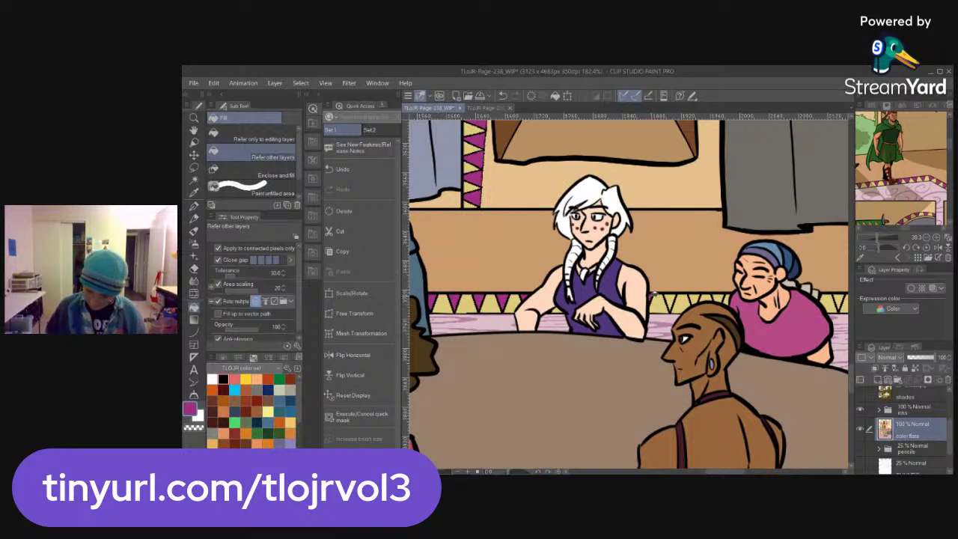
{"action": "left_click_drag", "start_coordinate": [812, 341], "coordinate": [586, 338]}
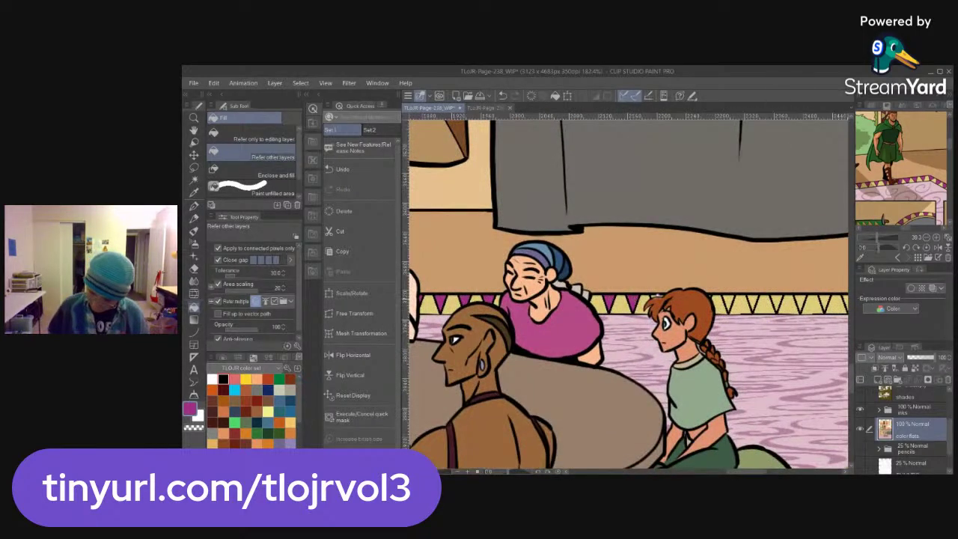
Fill the border triangles between the older woman and the red-haired girl, plus the first ones past the girl, with magenta
{"action": "key", "text": "p"}
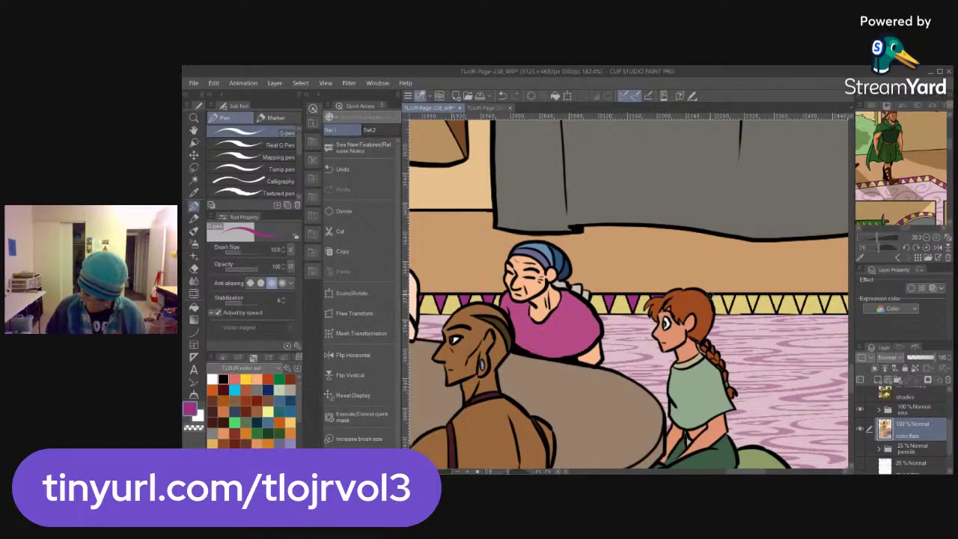
{"action": "key", "text": "g"}
{"action": "key", "text": "g"}
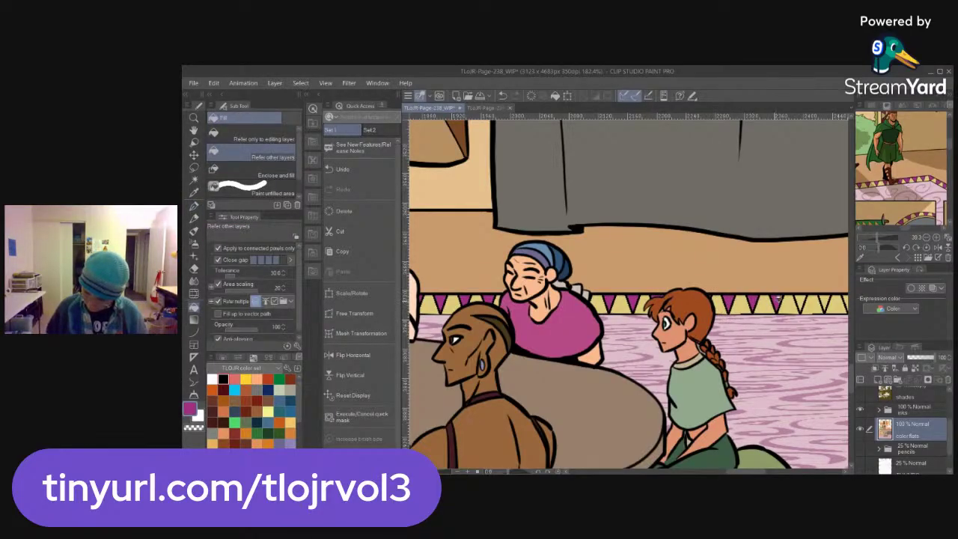
Continue filling every downward-pointing border triangle with magenta beneath the gray curtain, moving away from the red-haired girl
{"action": "left_click_drag", "start_coordinate": [793, 321], "coordinate": [579, 321]}
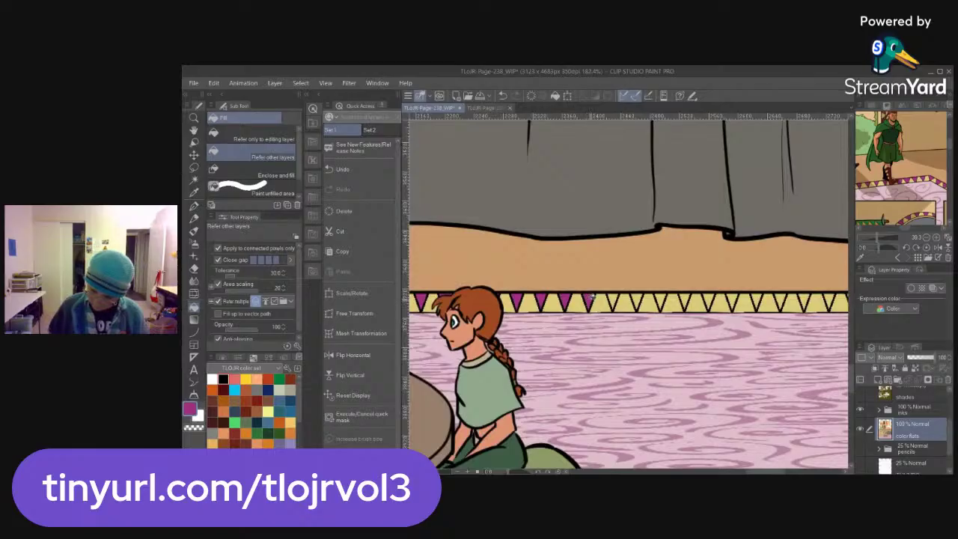
{"action": "left_click", "coordinate": [614, 297]}
{"action": "left_click", "coordinate": [638, 297]}
{"action": "left_click", "coordinate": [660, 297]}
{"action": "left_click", "coordinate": [686, 297]}
{"action": "left_click", "coordinate": [709, 297]}
{"action": "left_click", "coordinate": [732, 297]}
{"action": "left_click", "coordinate": [756, 297]}
{"action": "left_click", "coordinate": [780, 297]}
{"action": "left_click", "coordinate": [803, 297]}
{"action": "left_click", "coordinate": [828, 296]}
Fill the remaining triangles of the rug's back border with magenta up to the page's outer edge
{"action": "left_click_drag", "start_coordinate": [828, 296], "coordinate": [610, 303]}
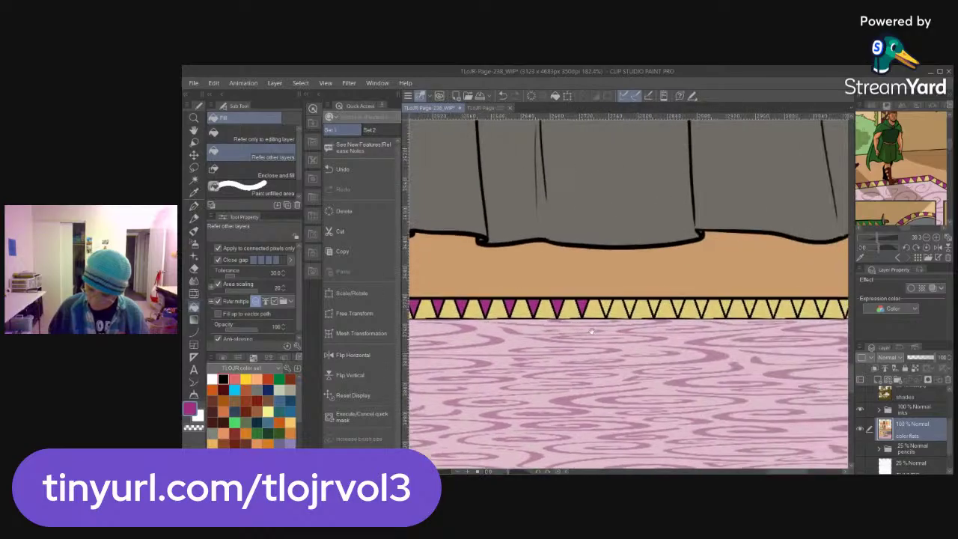
{"action": "left_click", "coordinate": [630, 302]}
{"action": "left_click", "coordinate": [655, 302]}
{"action": "left_click", "coordinate": [679, 301]}
{"action": "left_click", "coordinate": [702, 302]}
{"action": "left_click", "coordinate": [726, 302]}
{"action": "left_click", "coordinate": [750, 302]}
{"action": "left_click", "coordinate": [774, 302]}
{"action": "left_click", "coordinate": [798, 302]}
{"action": "left_click", "coordinate": [822, 302]}
{"action": "mouse_move", "coordinate": [803, 343]}
{"action": "left_mouse_down"}
{"action": "mouse_move", "coordinate": [762, 344]}
{"action": "mouse_move", "coordinate": [564, 338]}
{"action": "left_mouse_up"}
{"action": "left_click", "coordinate": [607, 300]}
{"action": "left_click", "coordinate": [633, 299]}
{"action": "key", "text": "ctrl+space"}
{"action": "scroll", "coordinate": [704, 343], "scroll_direction": "down", "scroll_amount": 8}
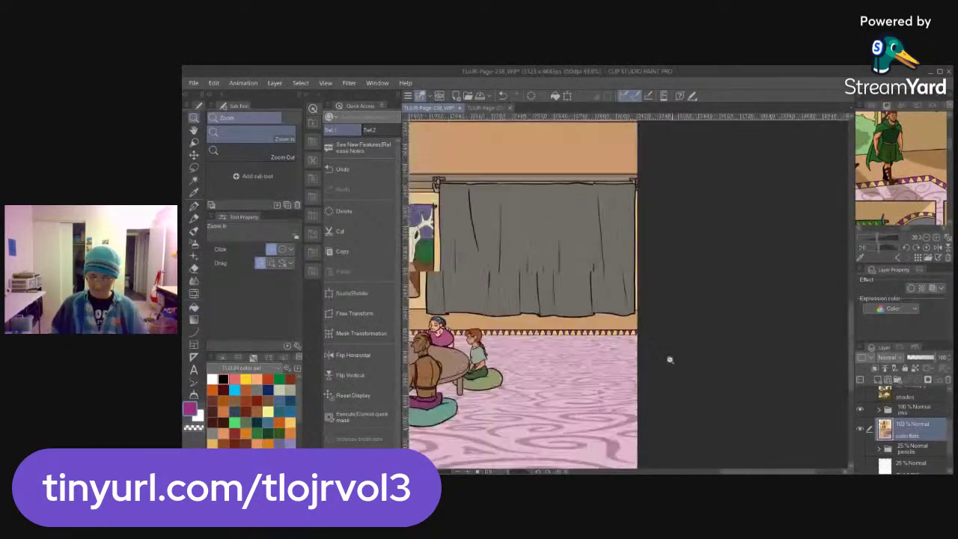
{"action": "key", "text": "g"}
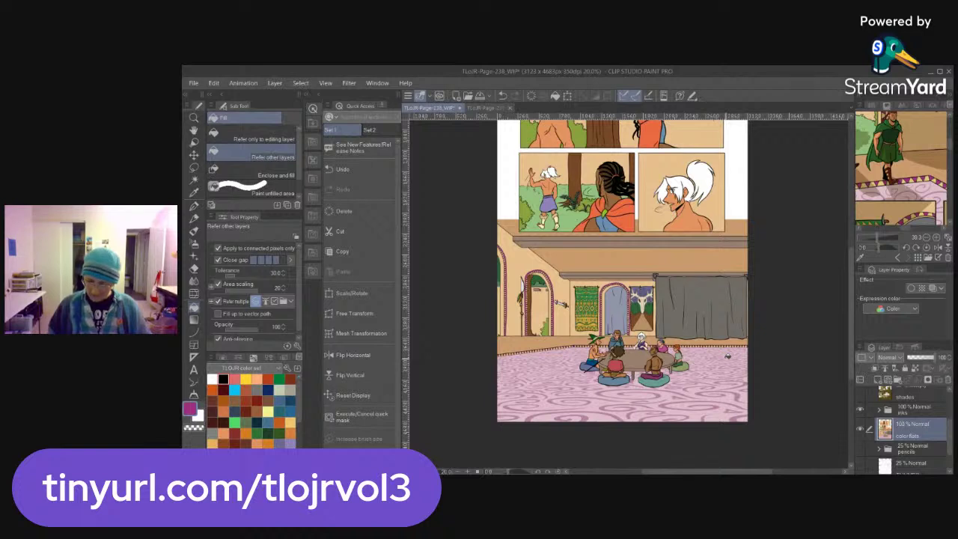
Show the 35% Multiply shades layer and the letters folder, and look over the whole page 238
{"action": "left_click_drag", "start_coordinate": [951, 447], "coordinate": [952, 416]}
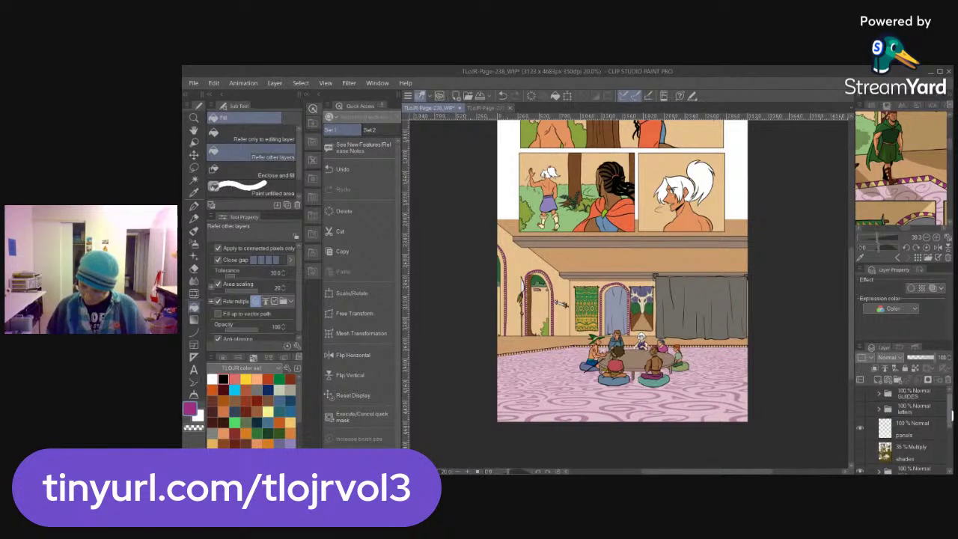
{"action": "left_click", "coordinate": [860, 451]}
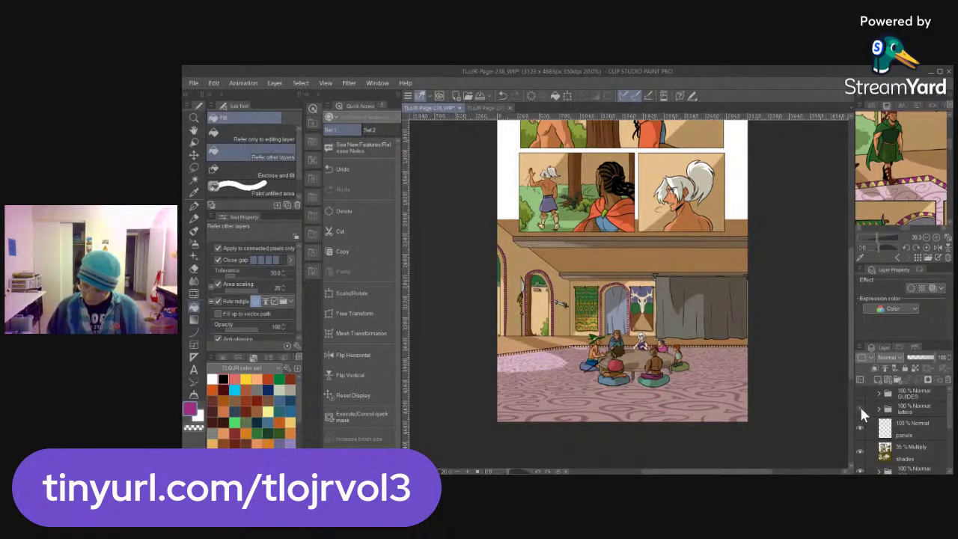
{"action": "left_click", "coordinate": [861, 408]}
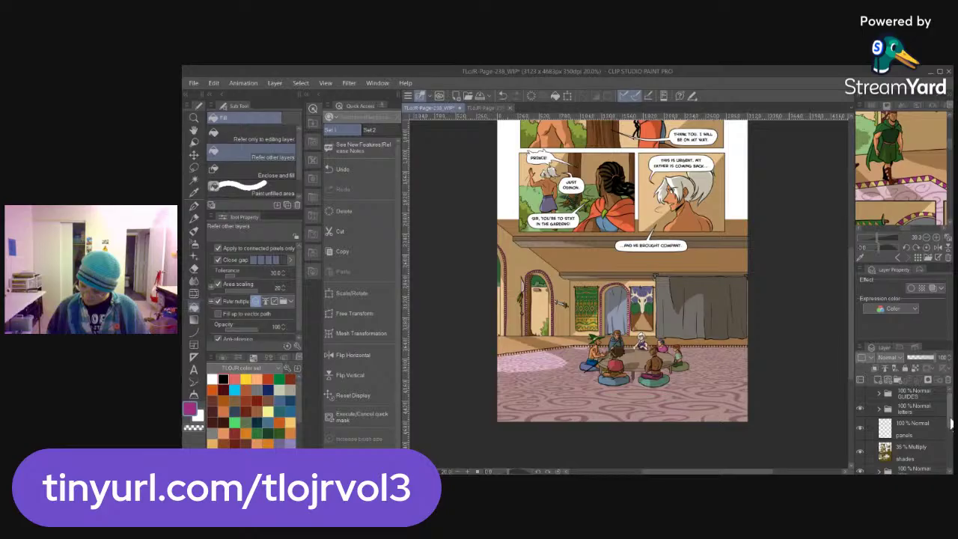
{"action": "scroll", "coordinate": [750, 340], "scroll_direction": "up", "scroll_amount": 3}
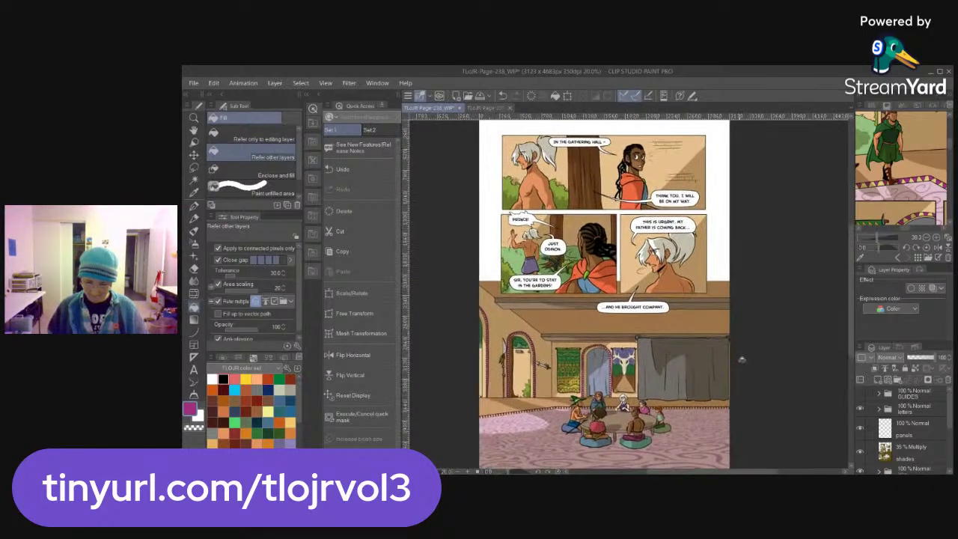
{"action": "scroll", "coordinate": [744, 350], "scroll_direction": "down", "scroll_amount": 2}
{"action": "scroll", "coordinate": [743, 352], "scroll_direction": "up", "scroll_amount": 1}
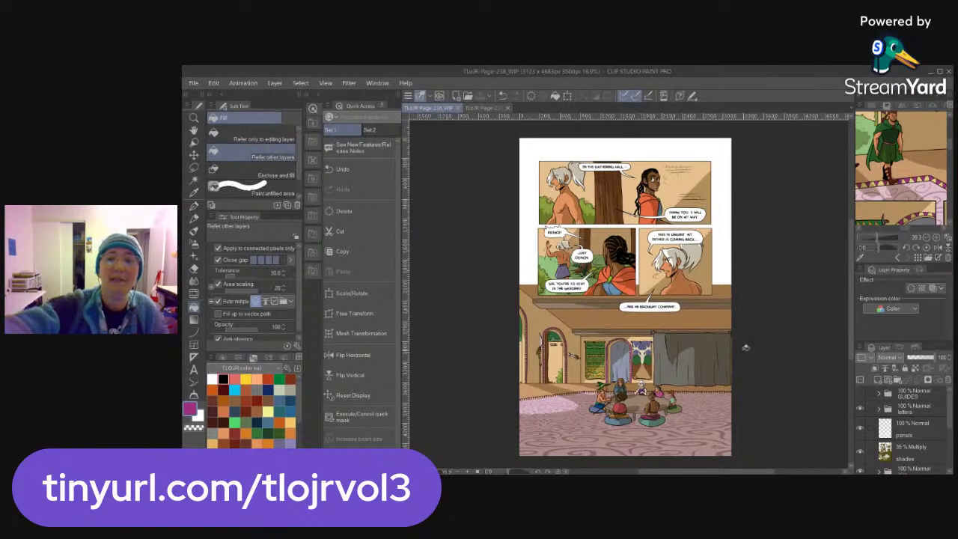
Start saving a copy of page 238 into the "4. Comic Pages - Finished" folder as a TIFF
{"action": "key", "text": "alt+Tab"}
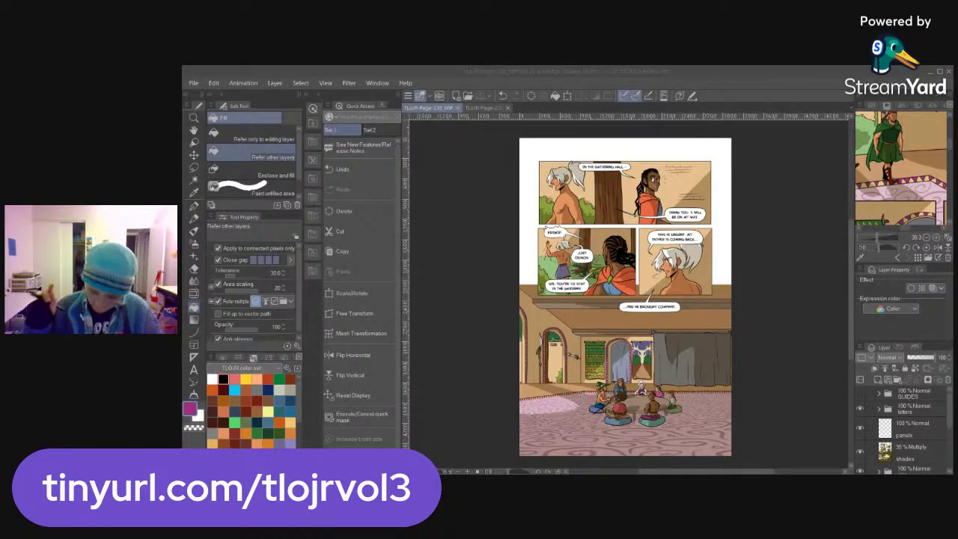
{"action": "left_click", "coordinate": [550, 71]}
{"action": "left_click", "coordinate": [554, 95]}
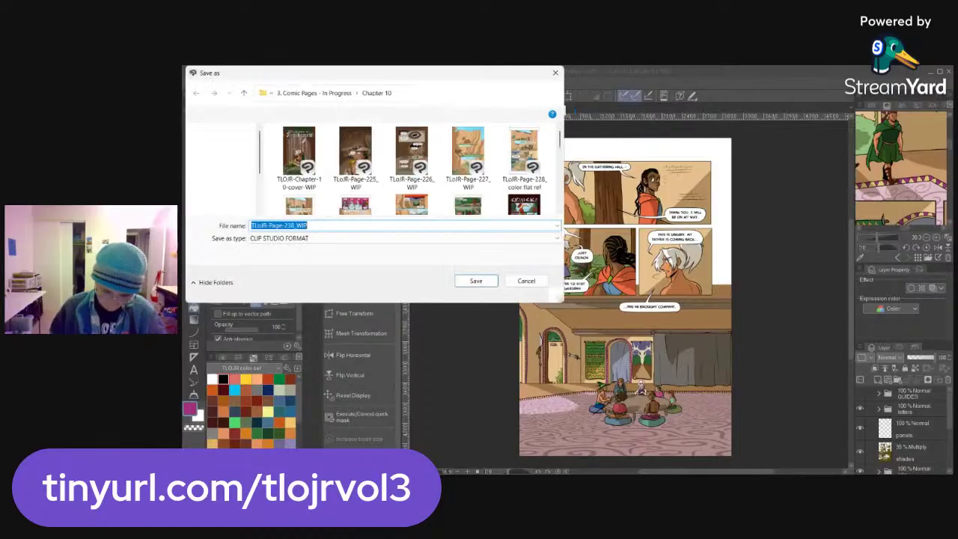
{"action": "left_click", "coordinate": [311, 92]}
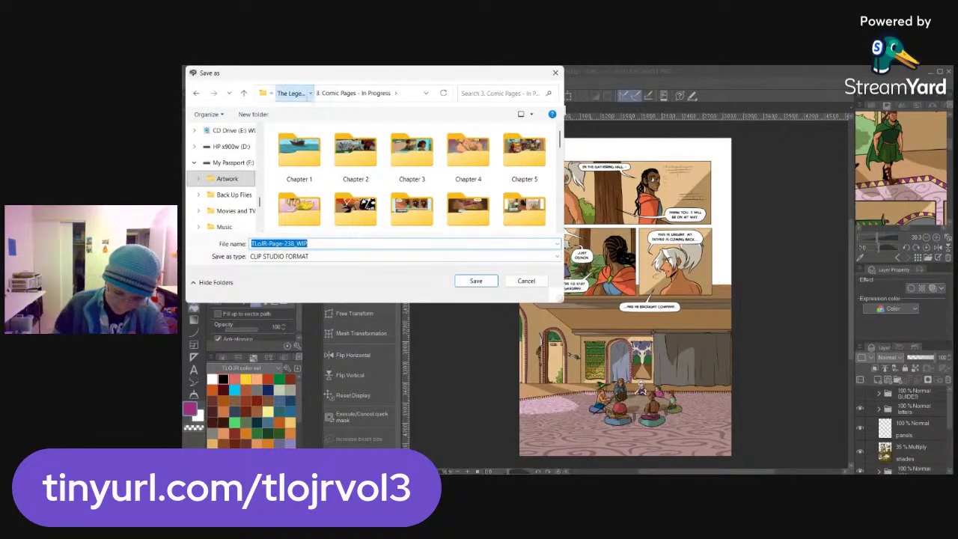
{"action": "left_click", "coordinate": [296, 93]}
{"action": "double_click", "coordinate": [524, 154]}
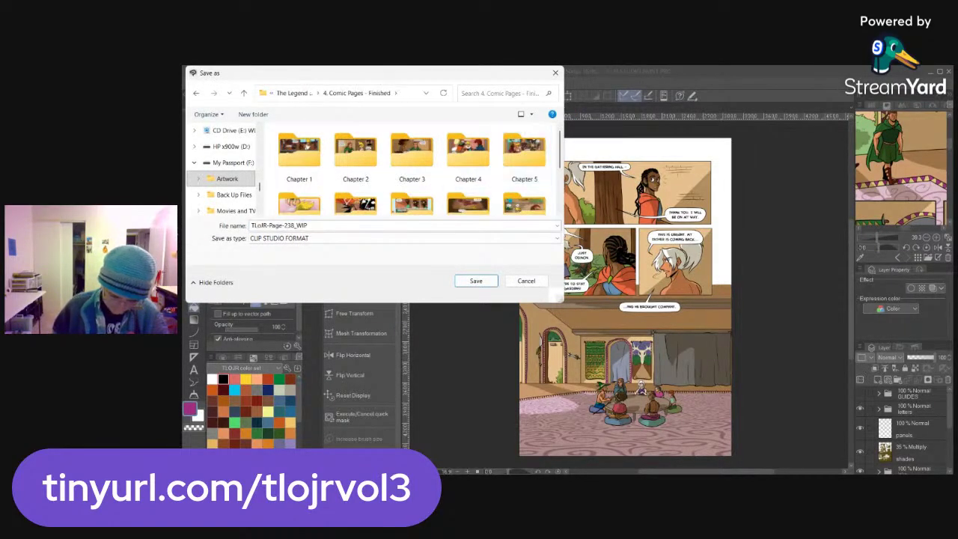
{"action": "left_click", "coordinate": [317, 249]}
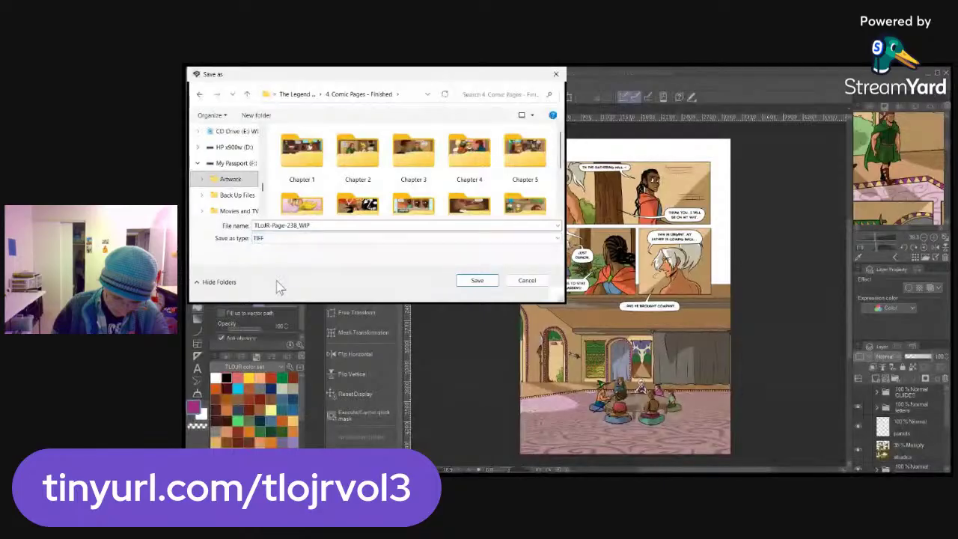
Name the copy TLoJR-Page-238_print2 and save it
{"action": "left_click", "coordinate": [322, 226]}
{"action": "left_click", "coordinate": [332, 225]}
{"action": "key", "text": "shift+Left"}
{"action": "key", "text": "shift+Left"}
{"action": "key", "text": "shift+Left"}
{"action": "type", "text": "p"}
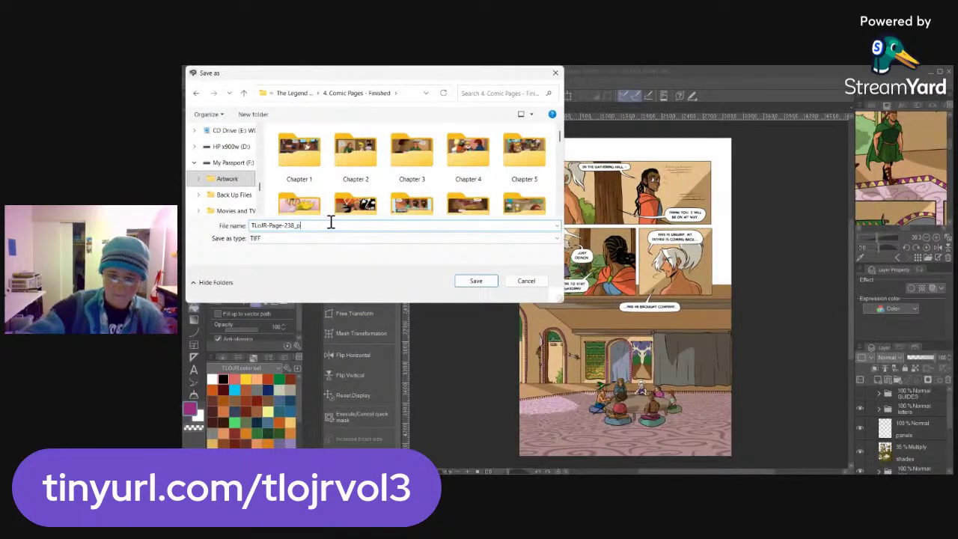
{"action": "type", "text": "rint2"}
{"action": "key", "text": "Return"}
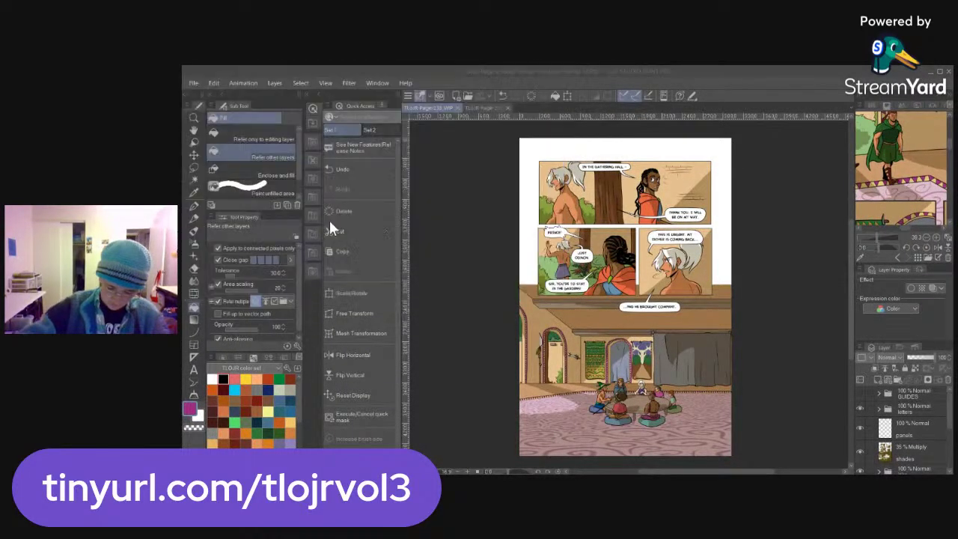
Go to page 239 and make its color flats layer active for work on the rug border beside the braid's tip
{"action": "left_click", "coordinate": [468, 108]}
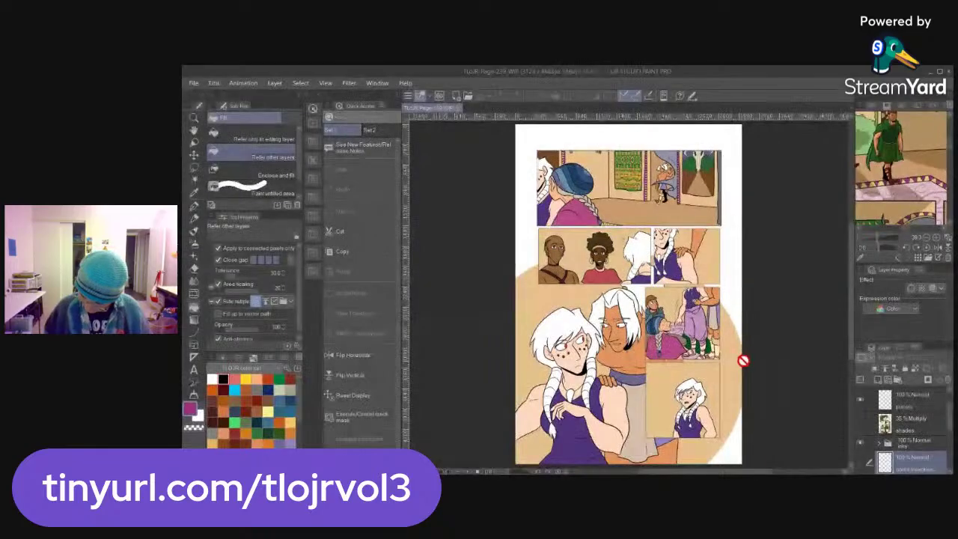
{"action": "left_click_drag", "start_coordinate": [603, 227], "coordinate": [651, 240]}
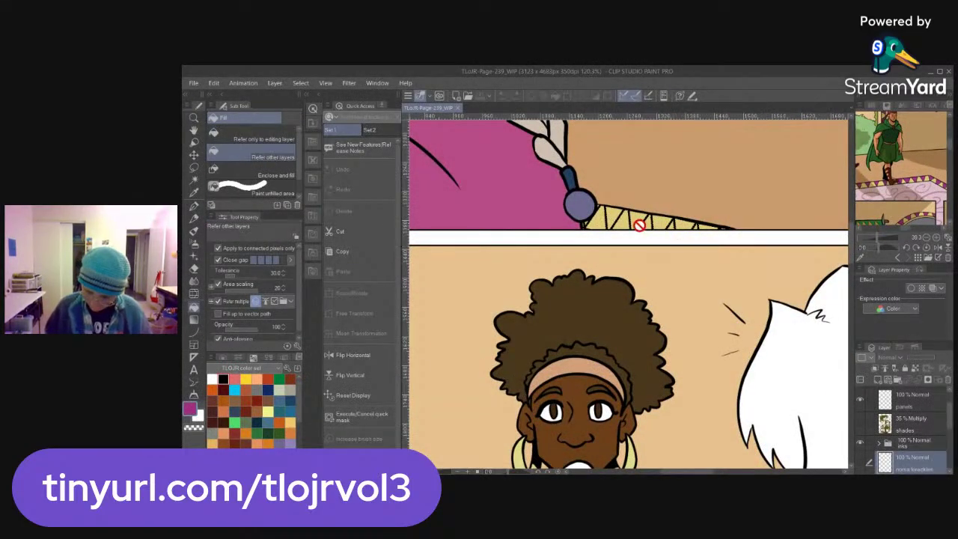
{"action": "scroll", "coordinate": [945, 455], "scroll_direction": "down", "scroll_amount": 2}
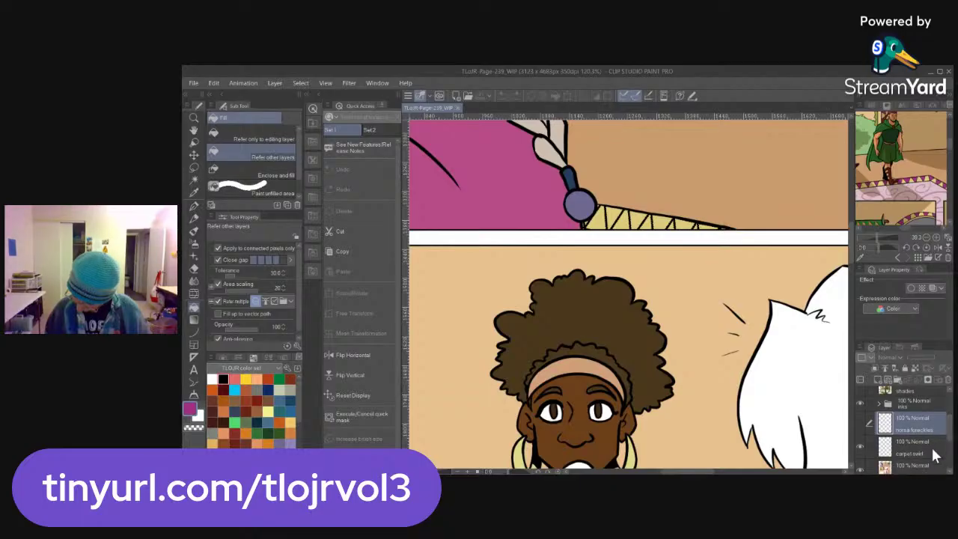
{"action": "scroll", "coordinate": [944, 454], "scroll_direction": "down", "scroll_amount": 2}
{"action": "left_click", "coordinate": [912, 435]}
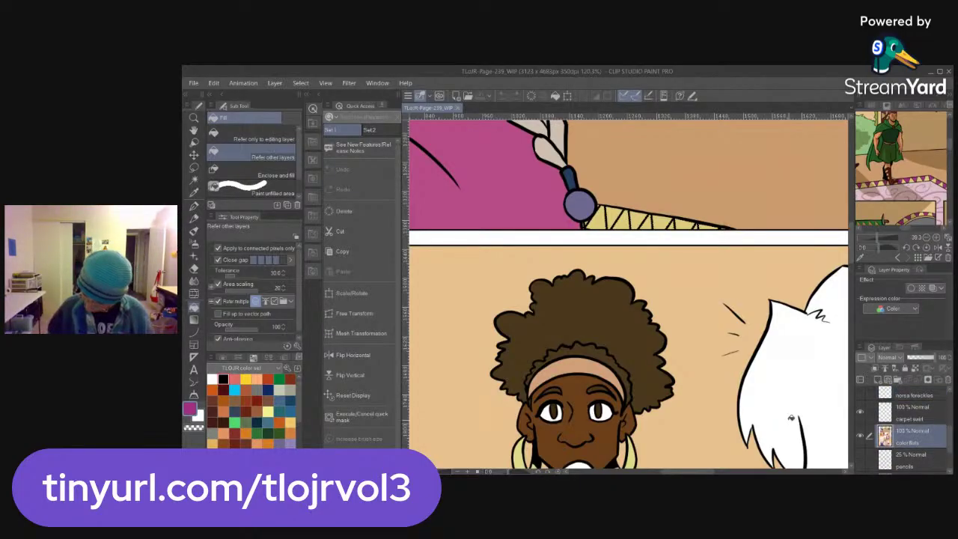
Fill the rug border triangles beside the braid's tip in the first panel with magenta
{"action": "left_click", "coordinate": [616, 216]}
{"action": "left_click", "coordinate": [643, 219]}
{"action": "left_click", "coordinate": [665, 222]}
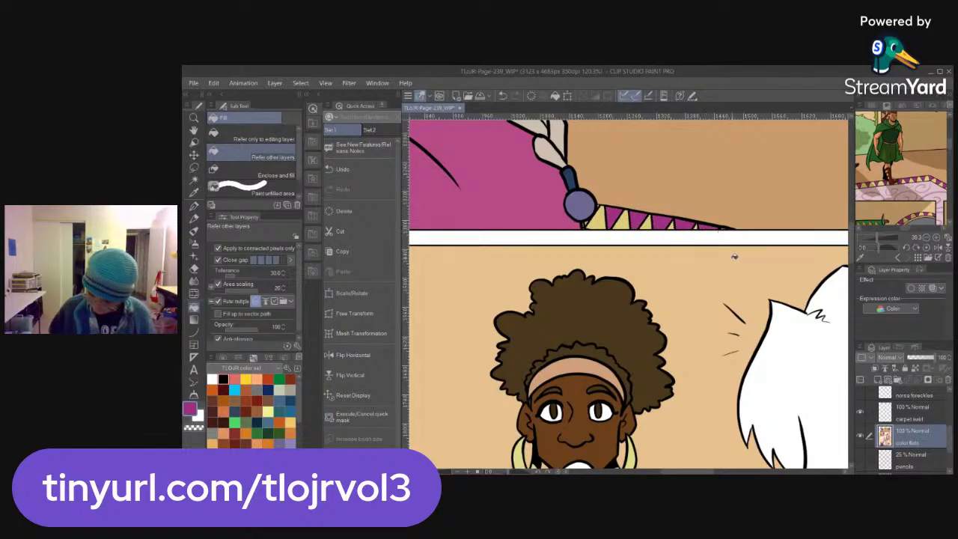
Review the whole of page 239 and its layer stack for areas that still need color
{"action": "key", "text": "p"}
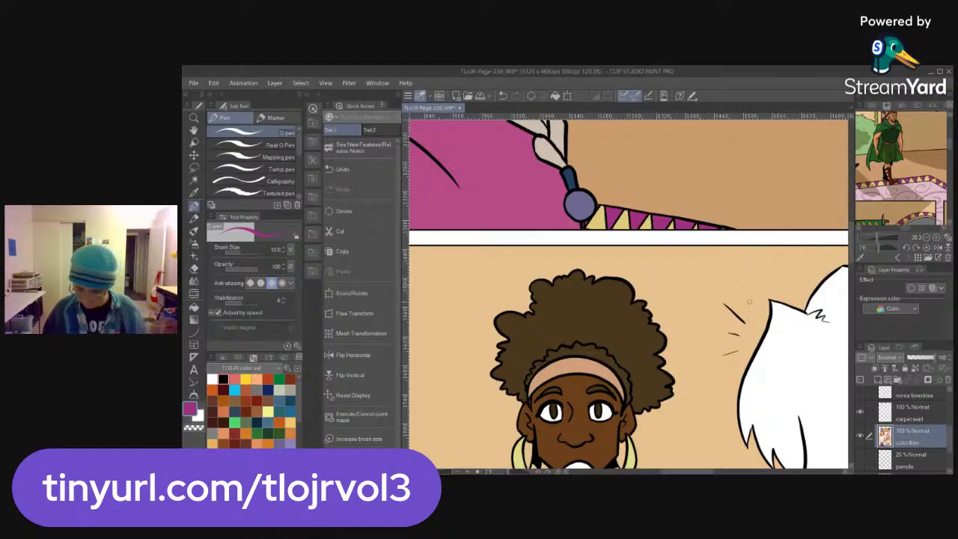
{"action": "key", "text": "ctrl+space"}
{"action": "left_click_drag", "start_coordinate": [754, 293], "coordinate": [699, 339]}
{"action": "key", "text": "space"}
{"action": "left_click_drag", "start_coordinate": [842, 442], "coordinate": [774, 335]}
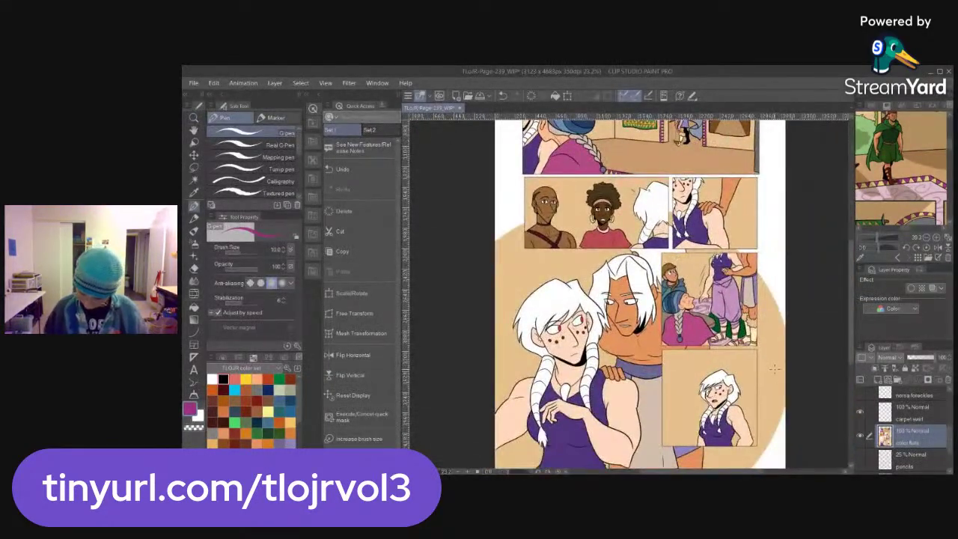
{"action": "key", "text": "ctrl+space"}
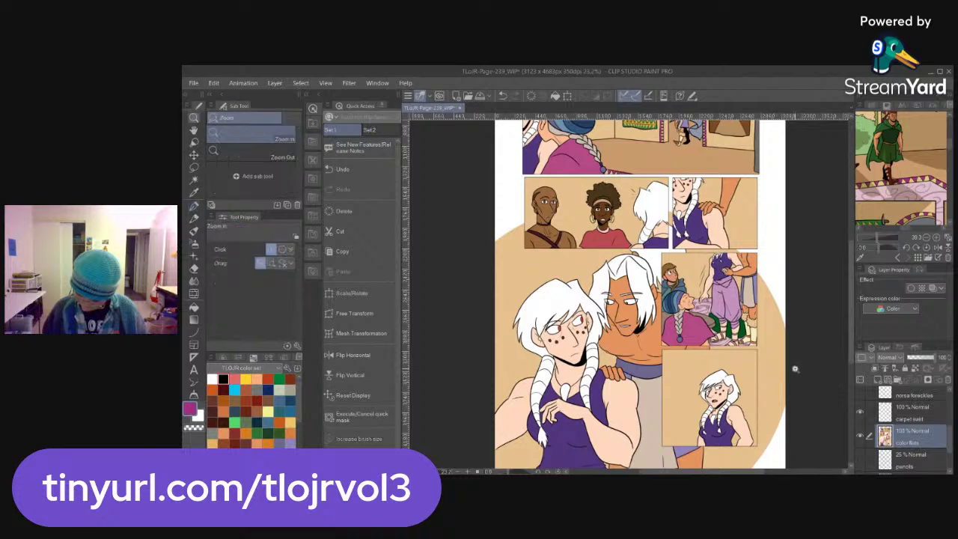
{"action": "scroll", "coordinate": [782, 358], "scroll_direction": "down", "scroll_amount": 2}
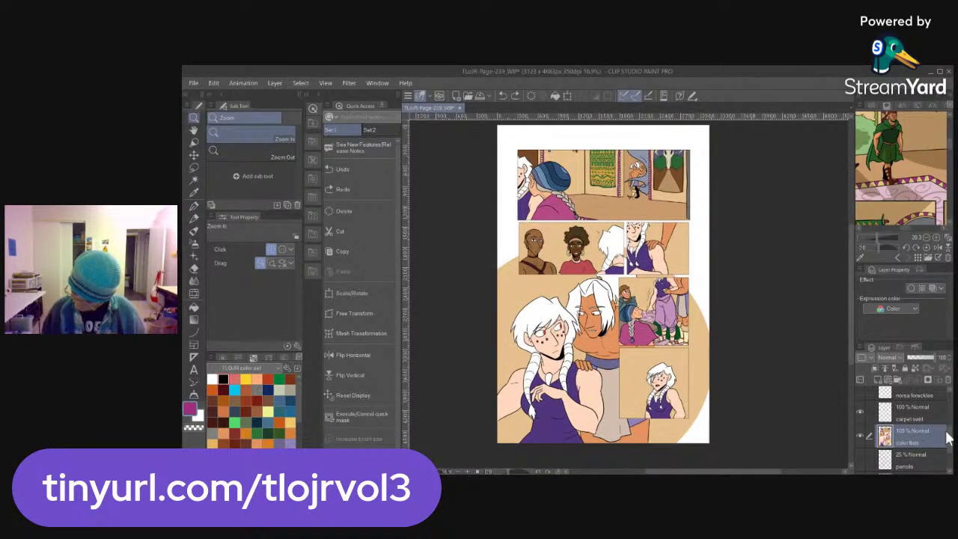
{"action": "scroll", "coordinate": [926, 429], "scroll_direction": "up", "scroll_amount": 2}
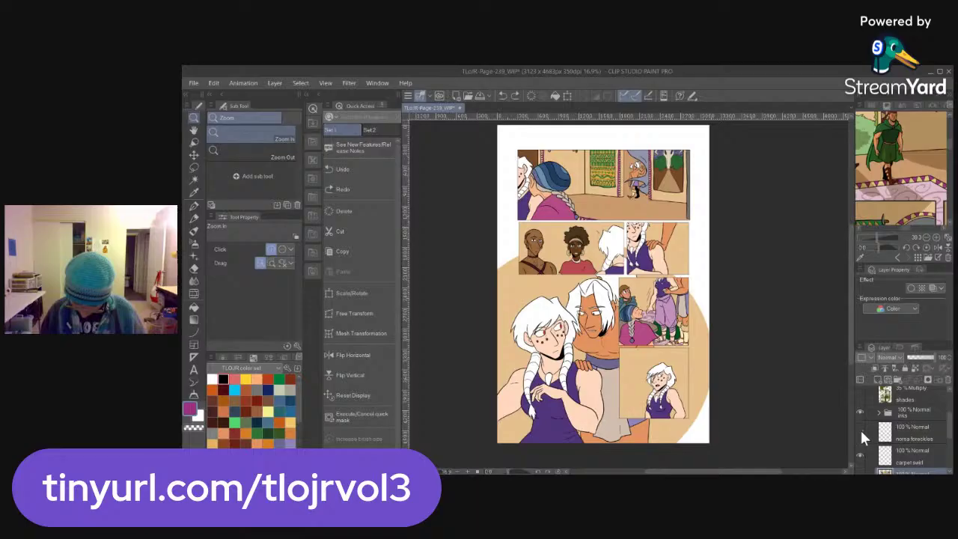
Check the freckles on the bare arm in the second row's last panel by toggling the freckles layer
{"action": "left_click", "coordinate": [662, 358]}
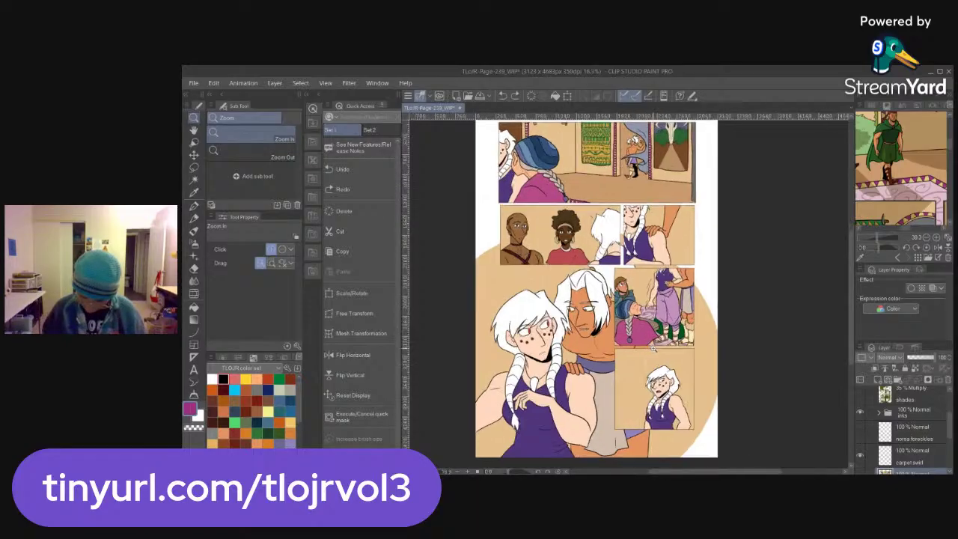
{"action": "left_click_drag", "start_coordinate": [662, 353], "coordinate": [668, 351]}
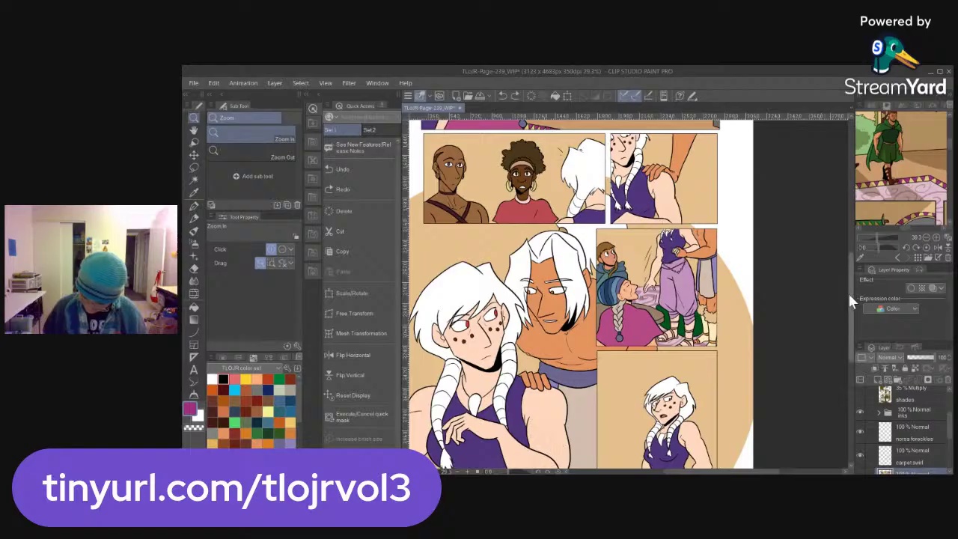
{"action": "scroll", "coordinate": [847, 290], "scroll_direction": "down", "scroll_amount": 2}
{"action": "scroll", "coordinate": [847, 302], "scroll_direction": "up", "scroll_amount": 4}
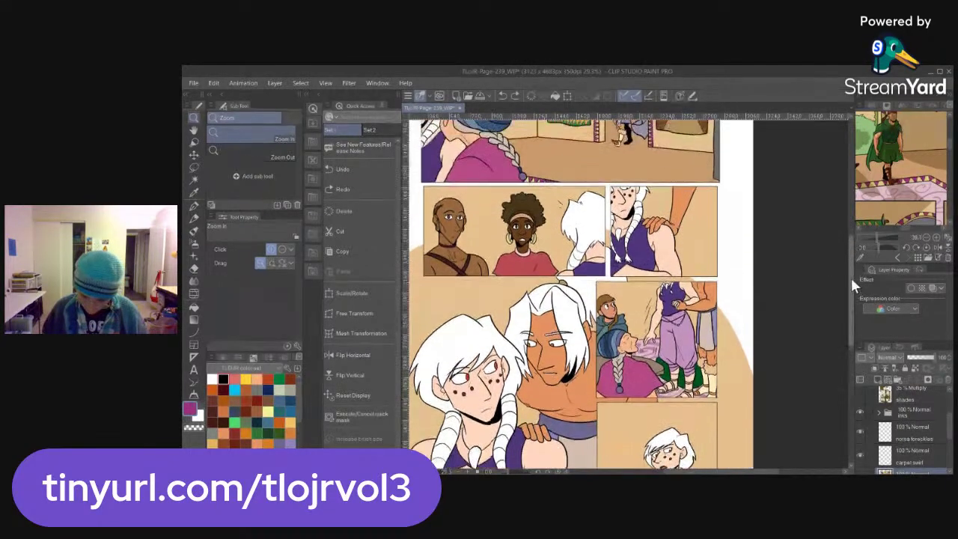
{"action": "left_click", "coordinate": [672, 279]}
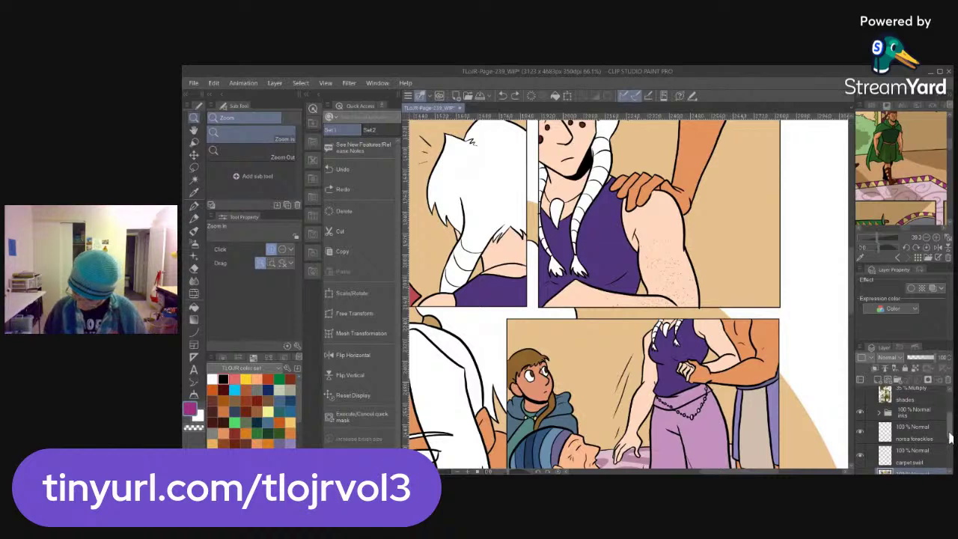
{"action": "scroll", "coordinate": [949, 446], "scroll_direction": "down", "scroll_amount": 2}
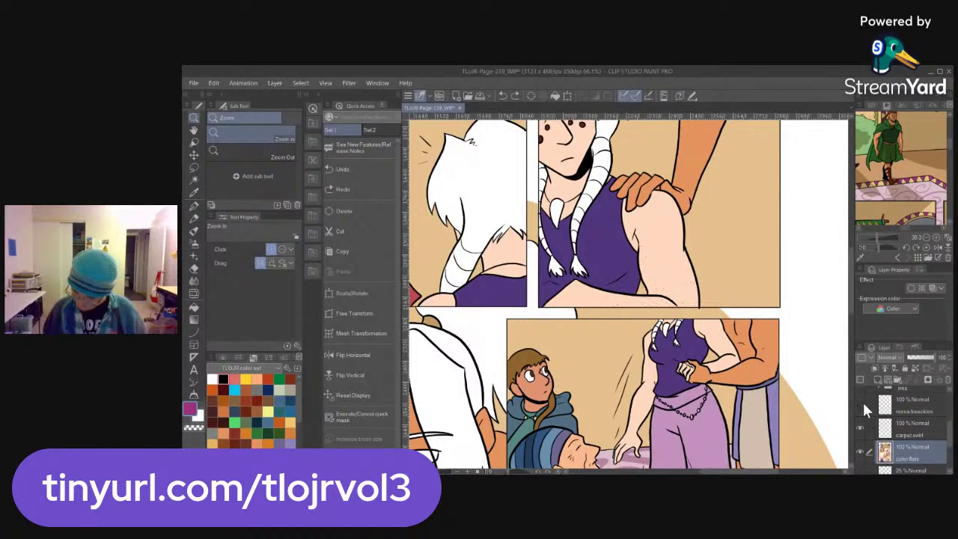
{"action": "scroll", "coordinate": [943, 440], "scroll_direction": "up", "scroll_amount": 2}
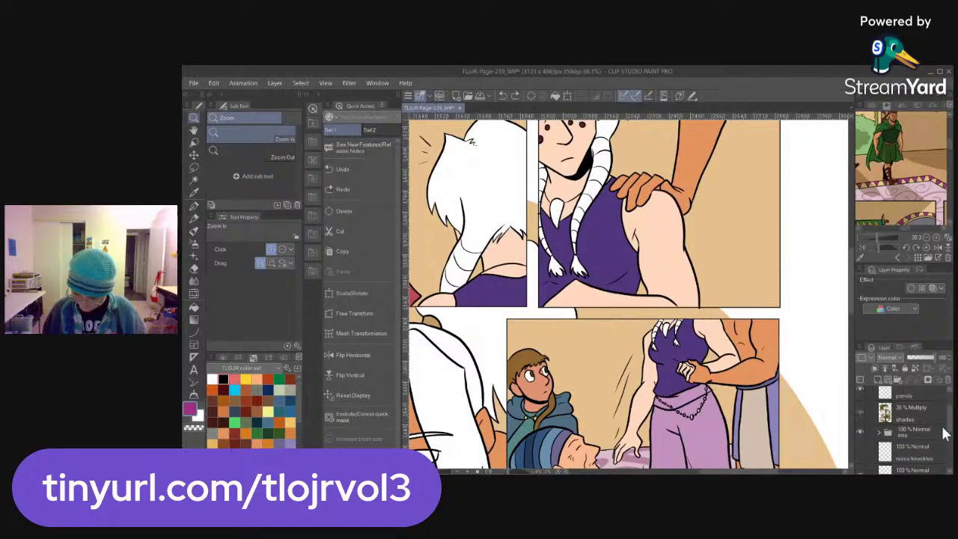
Show the shades layer and the letters over page 239's flat colors
{"action": "left_click", "coordinate": [860, 413]}
{"action": "scroll", "coordinate": [857, 411], "scroll_direction": "up", "scroll_amount": 2}
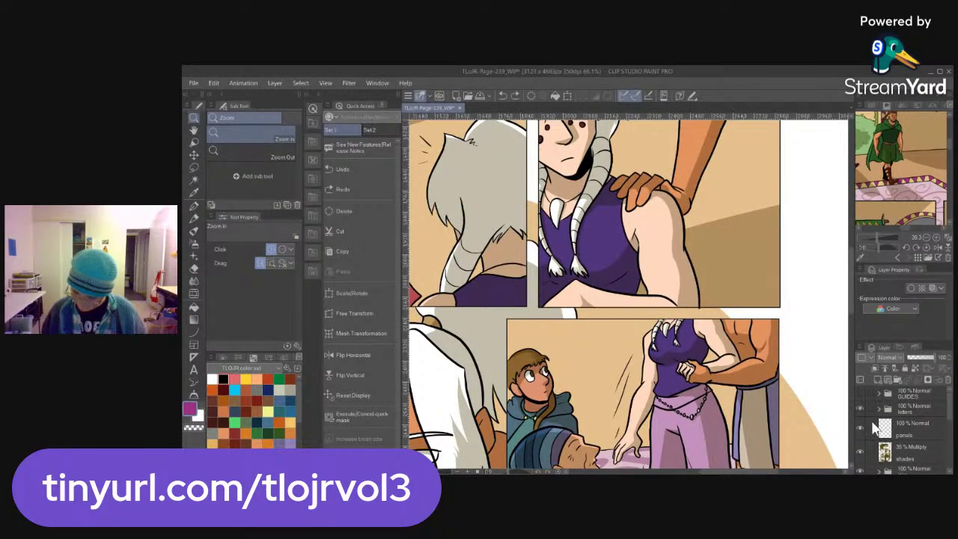
{"action": "scroll", "coordinate": [740, 347], "scroll_direction": "down", "scroll_amount": 6}
{"action": "scroll", "coordinate": [741, 386], "scroll_direction": "down", "scroll_amount": 3}
{"action": "scroll", "coordinate": [747, 388], "scroll_direction": "down", "scroll_amount": 3}
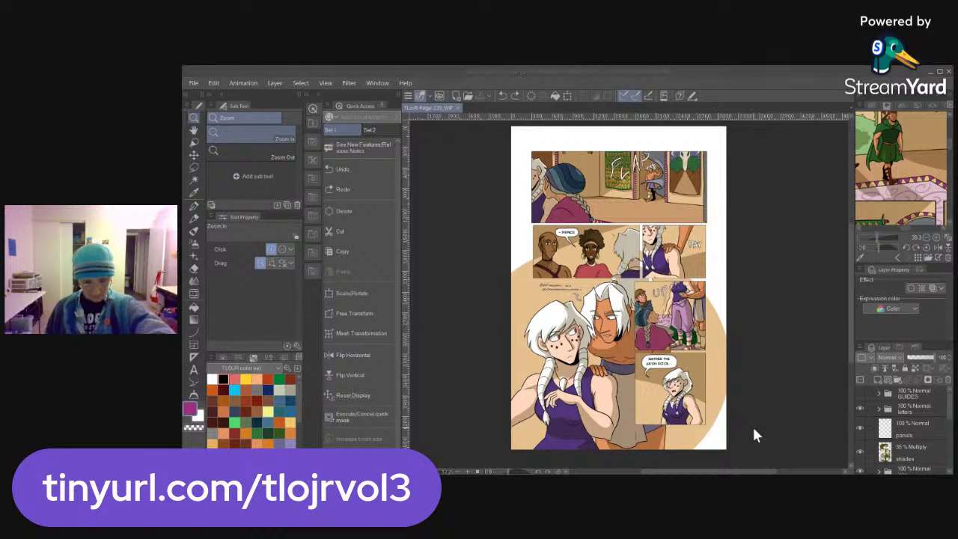
Start saving a copy of page 239 in the Chapter 10 folder of 4. Comic Pages - Finished
{"action": "key", "text": "ctrl+shift+s"}
{"action": "left_click", "coordinate": [314, 94]}
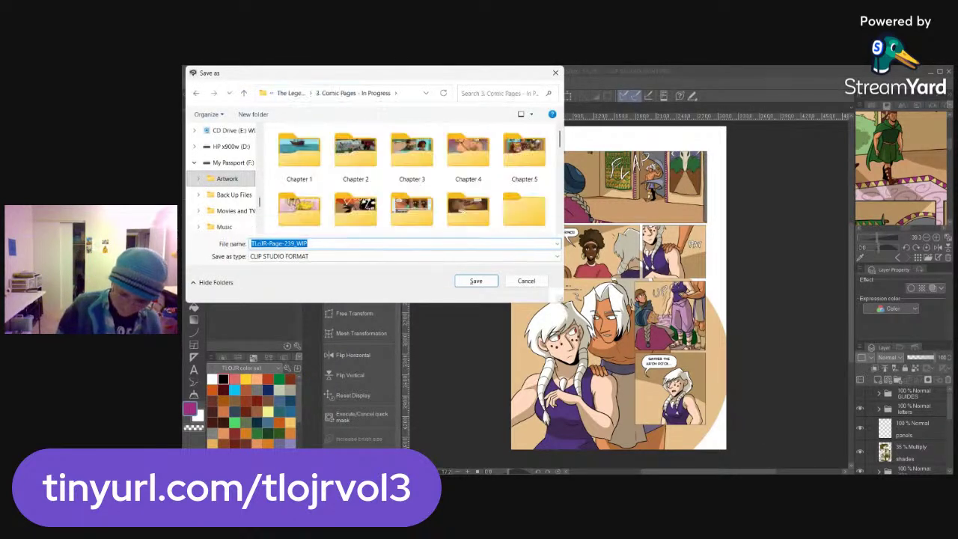
{"action": "left_click", "coordinate": [295, 93]}
{"action": "left_click", "coordinate": [524, 158]}
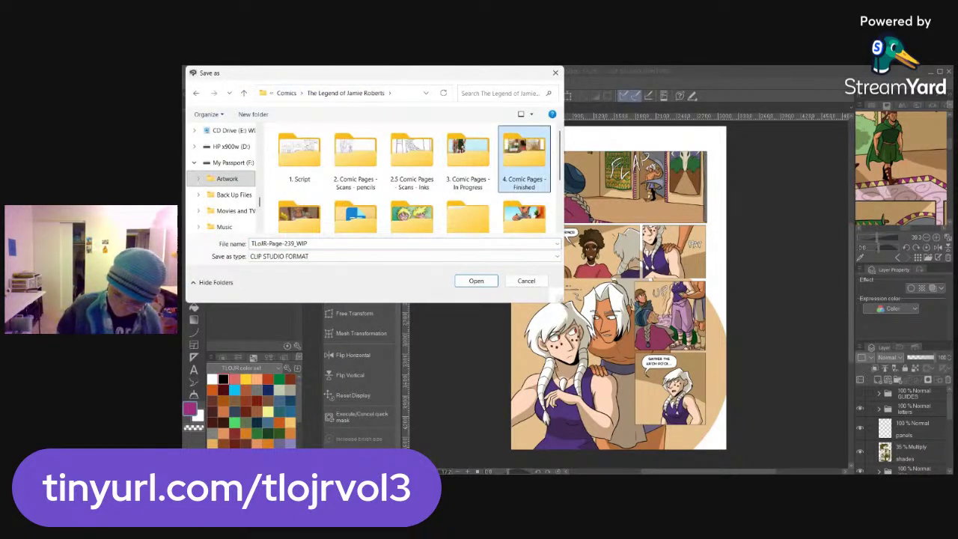
{"action": "double_click", "coordinate": [524, 158]}
{"action": "left_click_drag", "start_coordinate": [560, 150], "coordinate": [560, 167]}
{"action": "left_click", "coordinate": [524, 172]}
{"action": "key", "text": "Return"}
Save the copy as a TIFF named TLoJR-Page-239_print2
{"action": "left_click", "coordinate": [337, 255]}
{"action": "left_click", "coordinate": [307, 273]}
{"action": "left_click", "coordinate": [327, 242]}
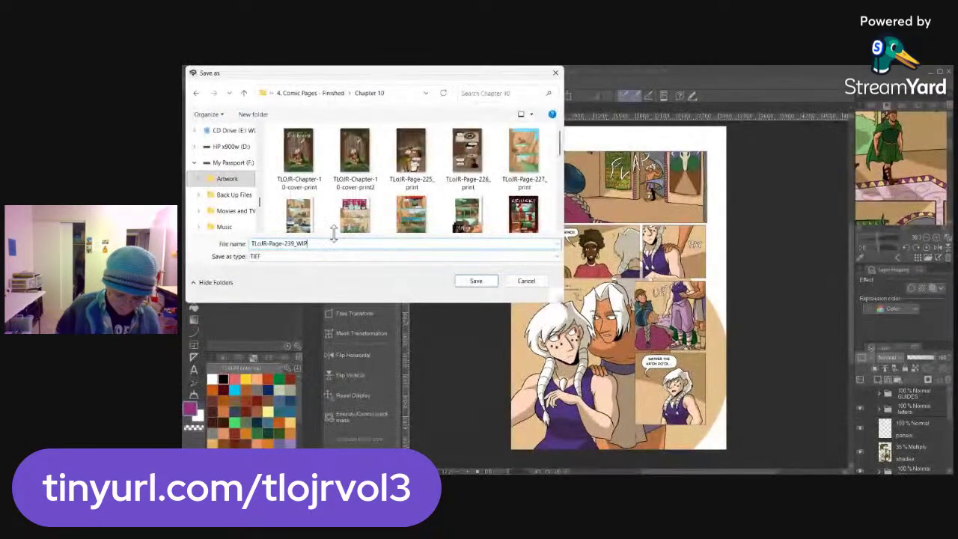
{"action": "key", "text": "ctrl+shift+Left"}
{"action": "type", "text": "print"}
{"action": "key", "text": "Return"}
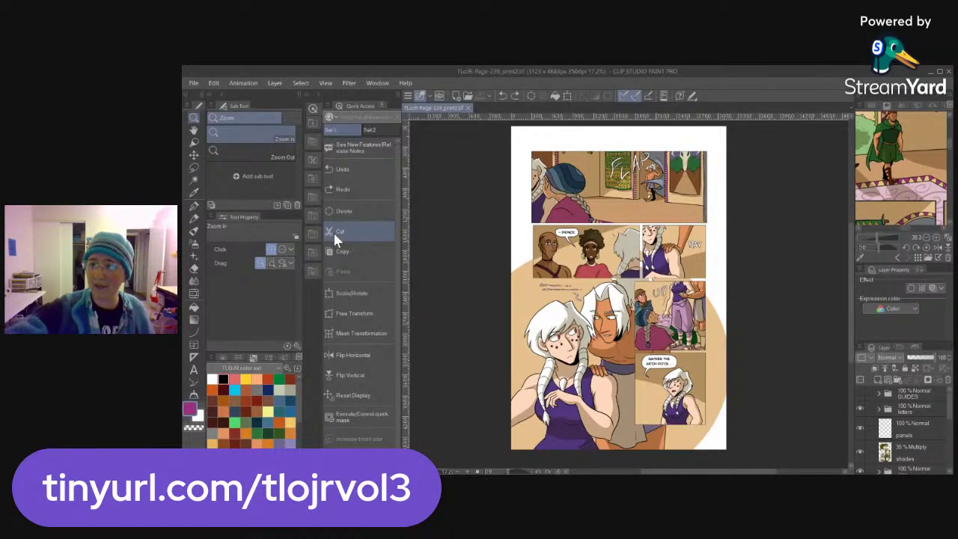
Close page 239 and open TLoJR-Page-244_WIP from the Chapter 10 folder of 3. Comic Pages - In Progress
{"action": "key", "text": "alt+Tab"}
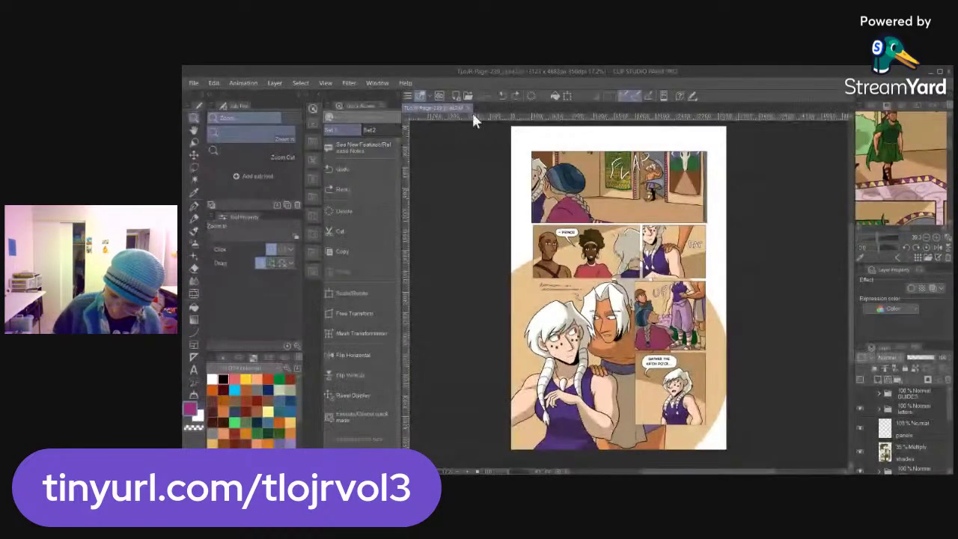
{"action": "left_click", "coordinate": [469, 108]}
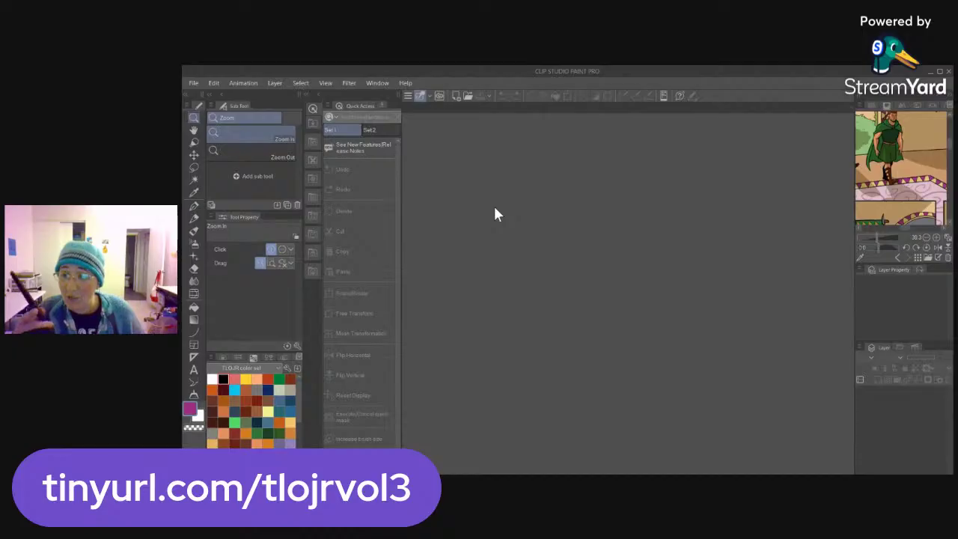
{"action": "key", "text": "ctrl+o"}
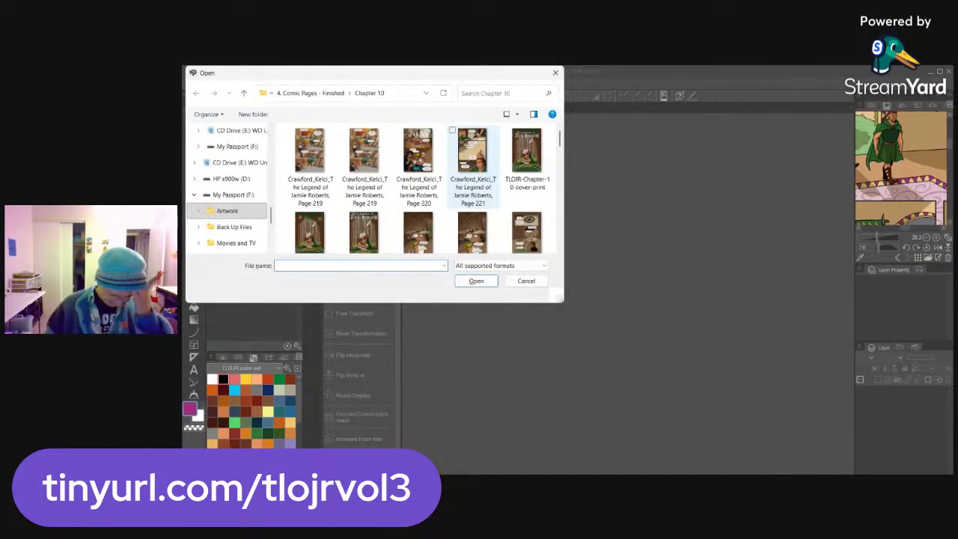
{"action": "left_click", "coordinate": [305, 94]}
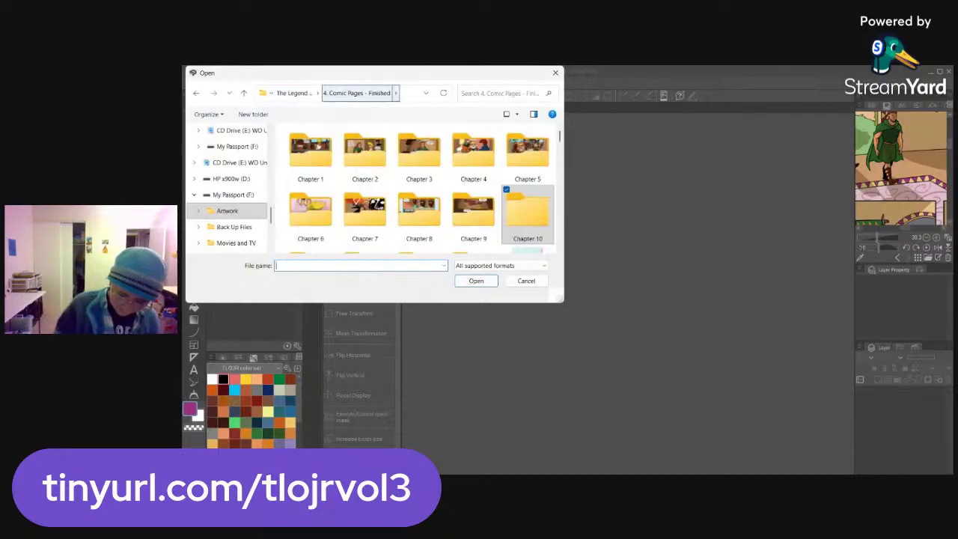
{"action": "double_click", "coordinate": [473, 157]}
{"action": "scroll", "coordinate": [425, 187], "scroll_direction": "down", "scroll_amount": 5}
{"action": "scroll", "coordinate": [425, 187], "scroll_direction": "up", "scroll_amount": 10}
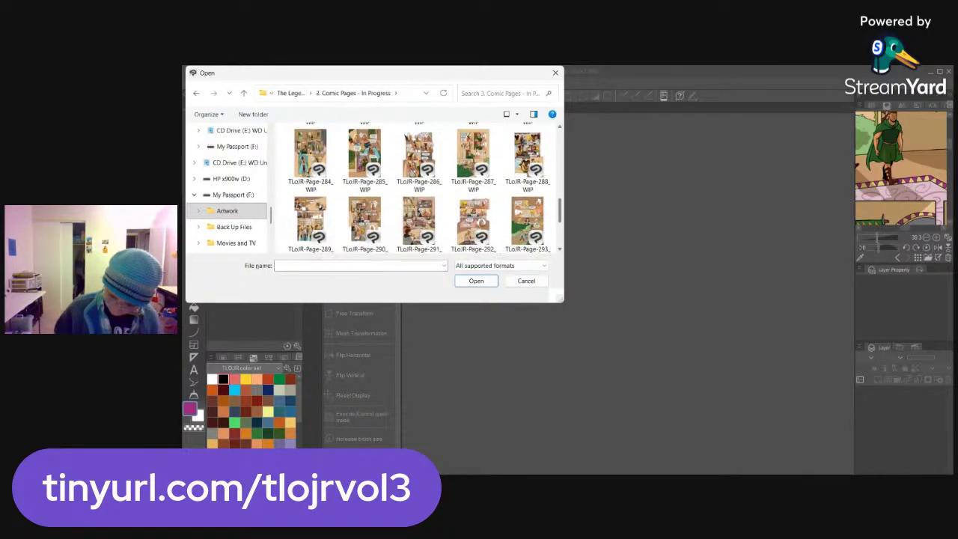
{"action": "double_click", "coordinate": [528, 180]}
{"action": "scroll", "coordinate": [425, 187], "scroll_direction": "down", "scroll_amount": 5}
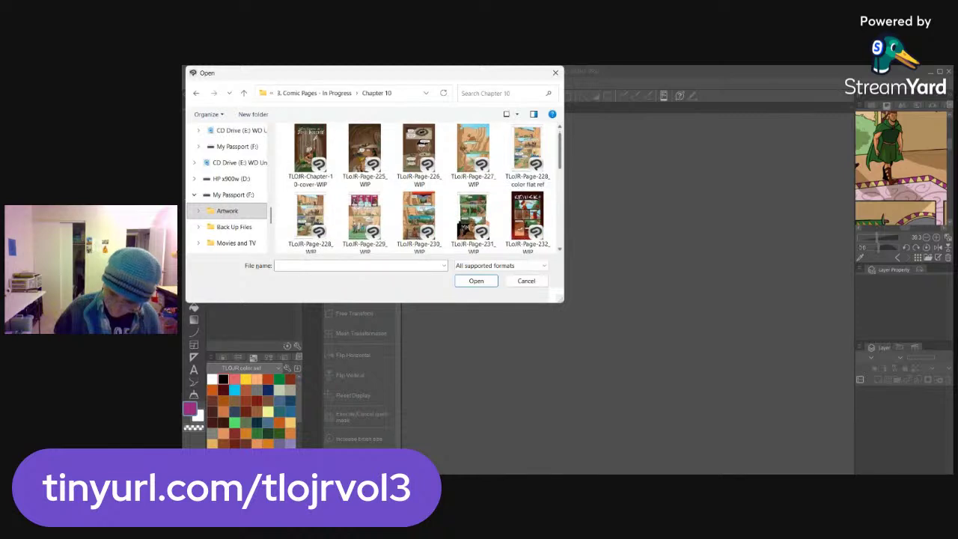
{"action": "left_click", "coordinate": [419, 146]}
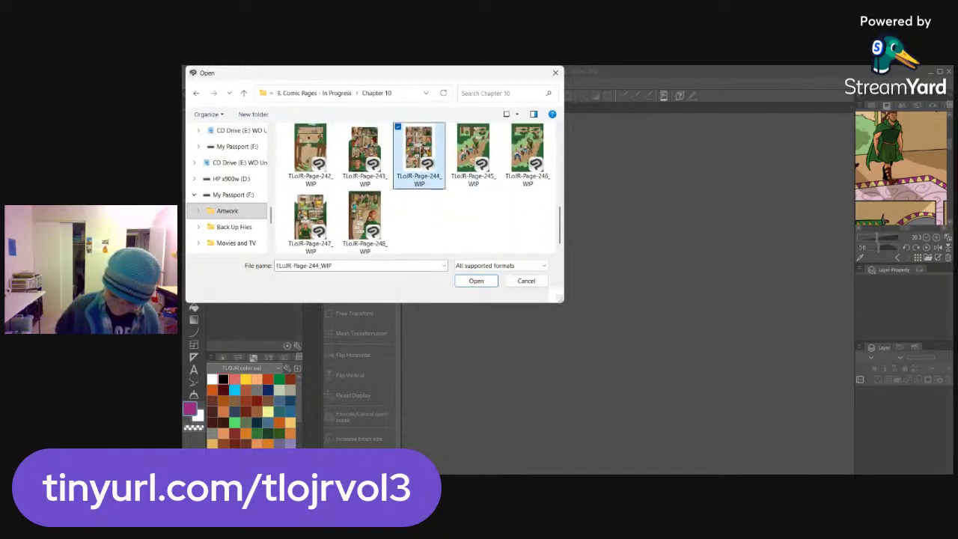
{"action": "left_click", "coordinate": [475, 280]}
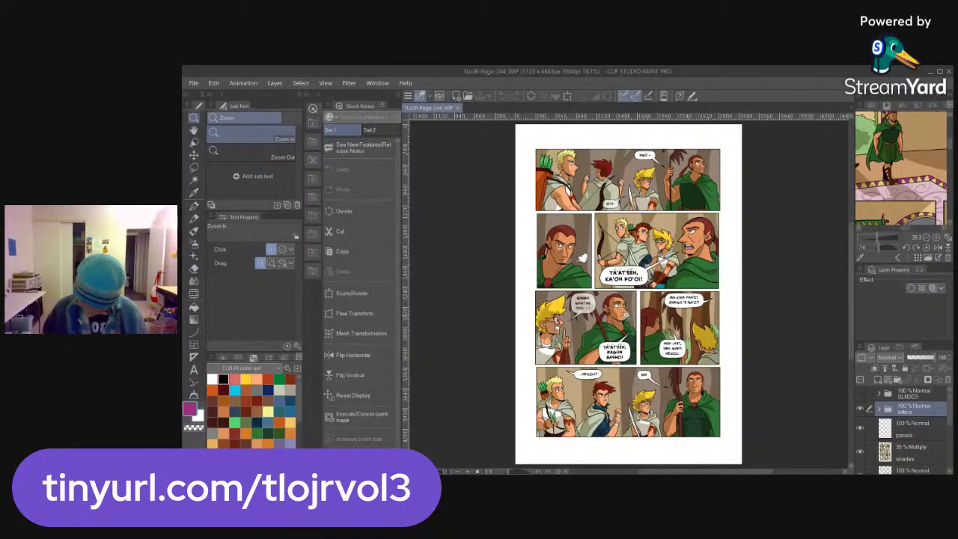
Add a layer named alert lines above the letters folder and give it a white border effect
{"action": "scroll", "coordinate": [628, 316], "scroll_direction": "up", "scroll_amount": 3}
{"action": "scroll", "coordinate": [659, 299], "scroll_direction": "up", "scroll_amount": 1}
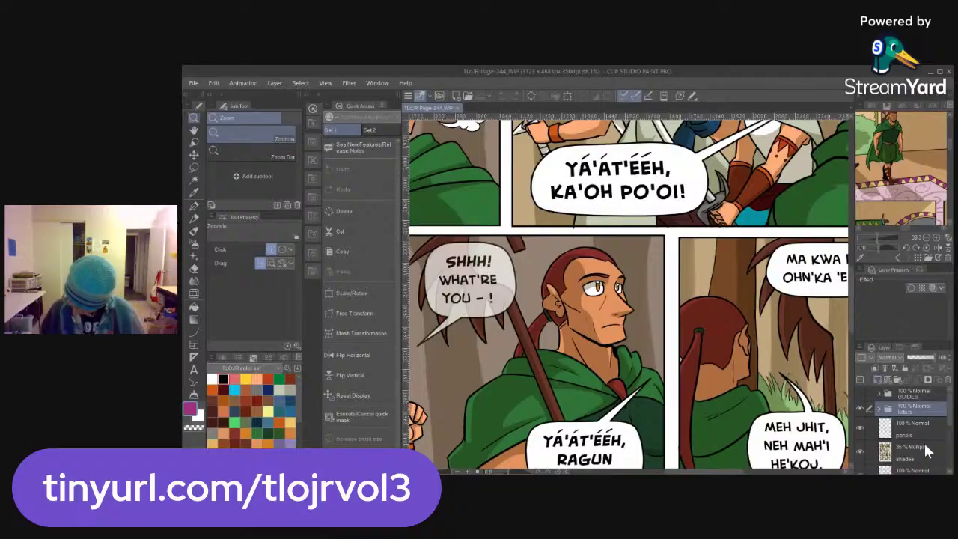
{"action": "key", "text": "ctrl+shift+n"}
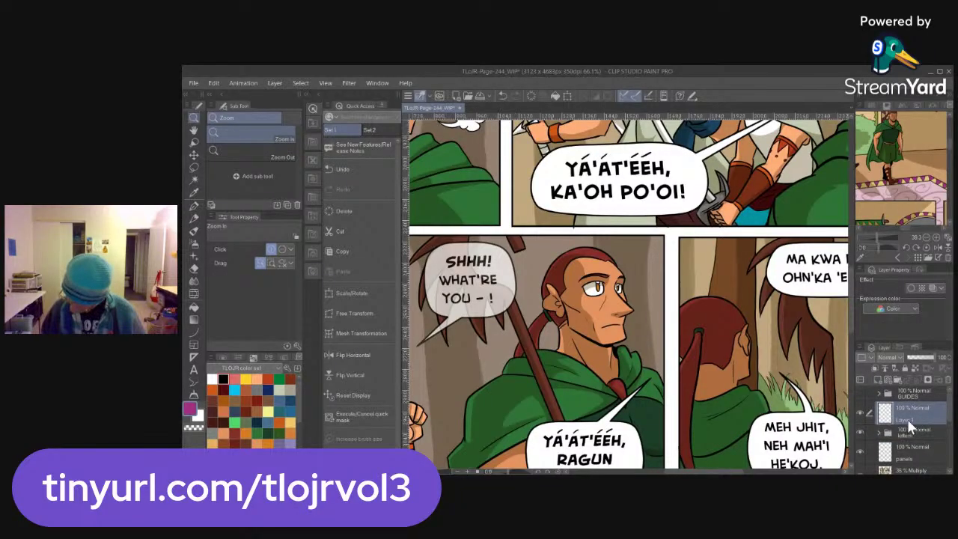
{"action": "type", "text": "sket"}
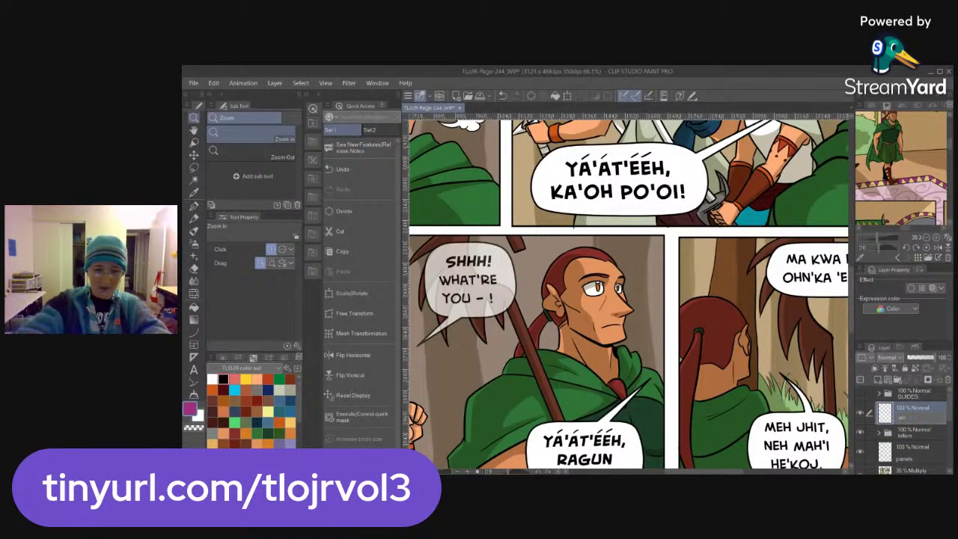
{"action": "type", "text": "ch"}
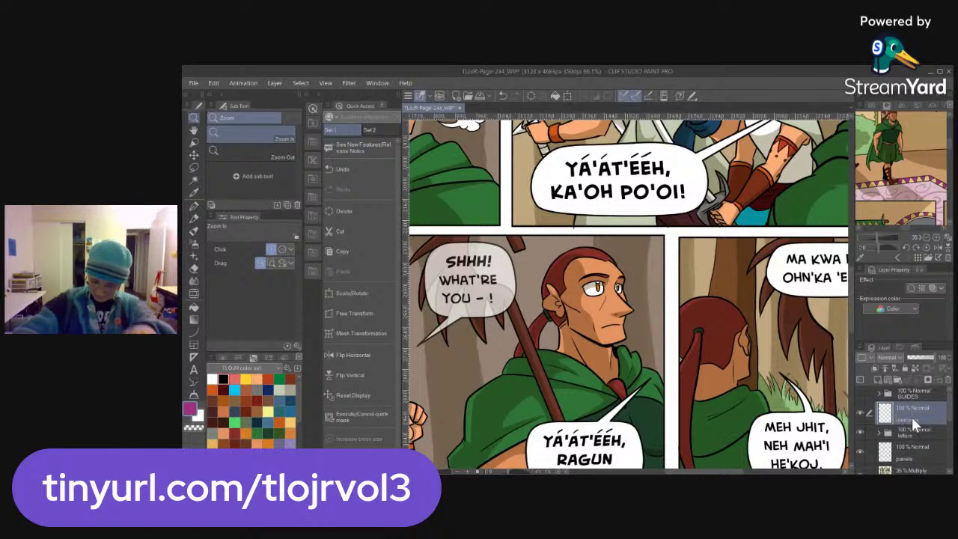
{"action": "left_click", "coordinate": [910, 289]}
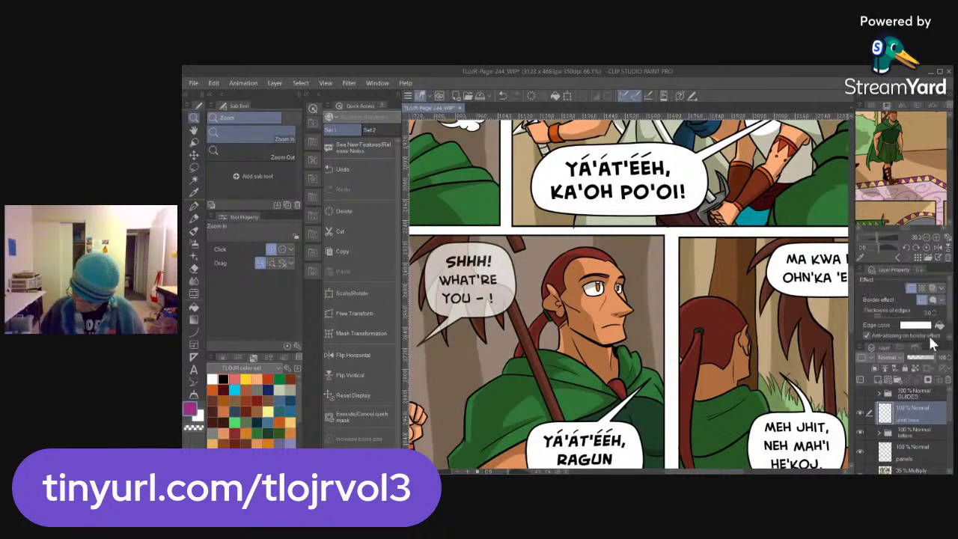
Select the G-pen with black as the drawing color
{"action": "key", "text": "p"}
{"action": "left_click", "coordinate": [213, 379]}
{"action": "left_click", "coordinate": [223, 379]}
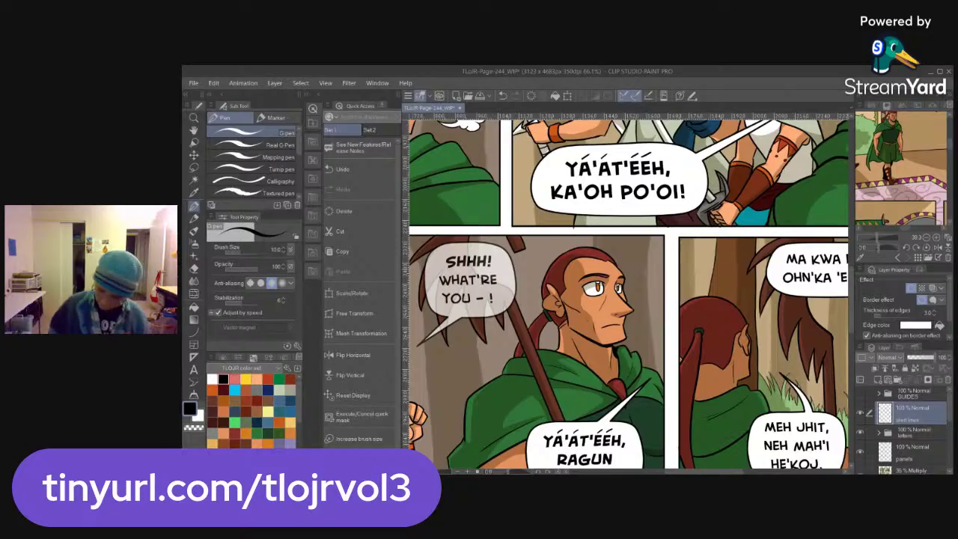
Try thin alert lines beside the green-cloaked man's face in the third row's first panel
{"action": "mouse_move", "coordinate": [633, 267]}
{"action": "left_mouse_down"}
{"action": "mouse_move", "coordinate": [648, 252]}
{"action": "mouse_move", "coordinate": [657, 299]}
{"action": "left_mouse_up"}
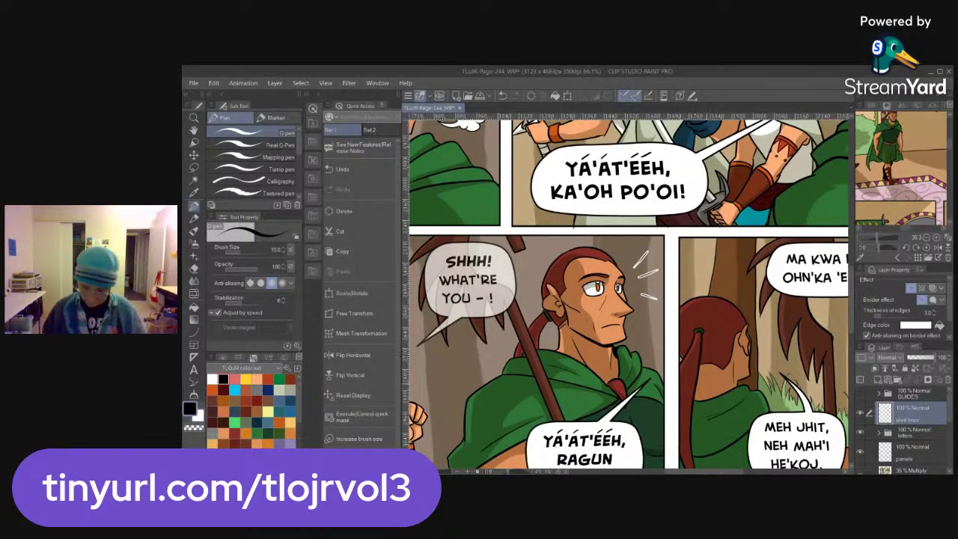
{"action": "key", "text": "ctrl+space"}
{"action": "mouse_move", "coordinate": [721, 349]}
{"action": "left_mouse_down"}
{"action": "mouse_move", "coordinate": [662, 349]}
{"action": "mouse_move", "coordinate": [712, 342]}
{"action": "mouse_move", "coordinate": [732, 355]}
{"action": "left_mouse_up"}
{"action": "key", "text": "ctrl+space"}
{"action": "key", "text": "ctrl+z"}
{"action": "key", "text": "ctrl+z"}
{"action": "key", "text": "ctrl+z"}
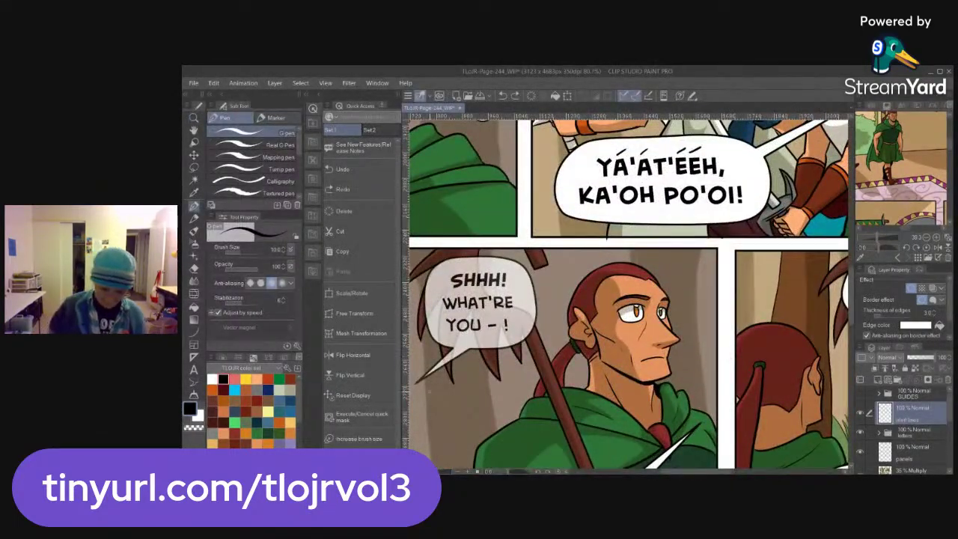
Set the brush size to 30 and draw three short black alert lines beside the green-cloaked man's forehead in the third row
{"action": "left_click_drag", "start_coordinate": [289, 247], "coordinate": [262, 248]}
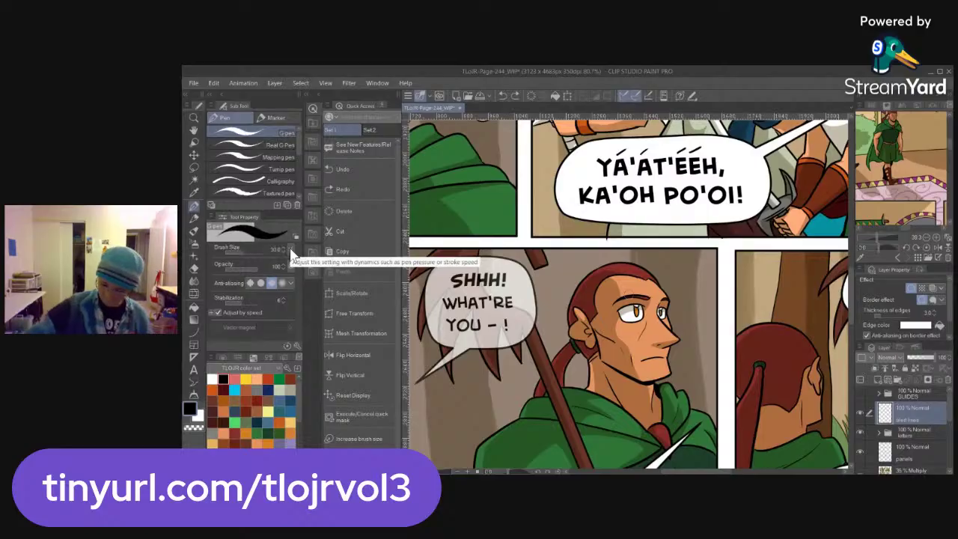
{"action": "mouse_move", "coordinate": [684, 267]}
{"action": "left_mouse_down"}
{"action": "mouse_move", "coordinate": [671, 281]}
{"action": "mouse_move", "coordinate": [697, 296]}
{"action": "left_mouse_up"}
{"action": "key", "text": "ctrl+z"}
{"action": "key", "text": "ctrl+z"}
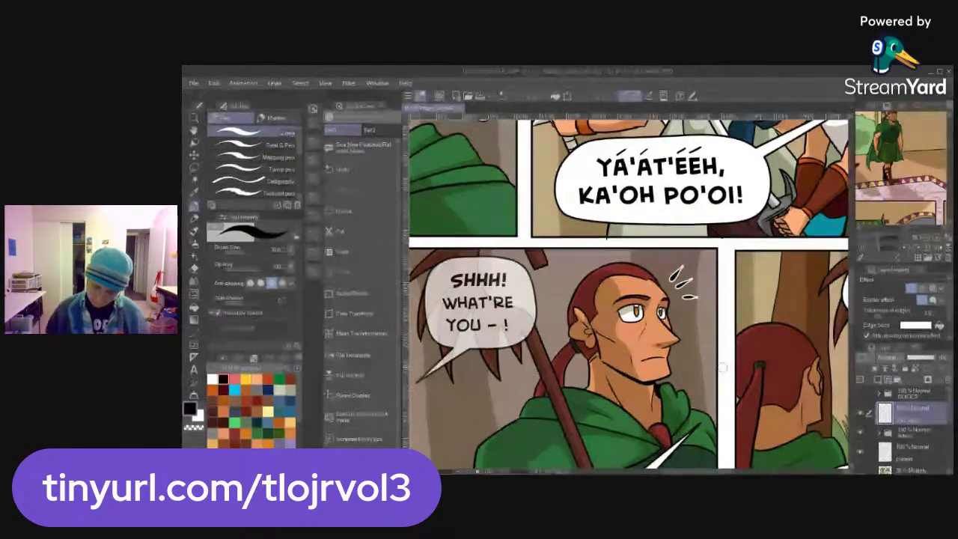
Review all of page 244's panels to judge the alert lines at full-page view
{"action": "scroll", "coordinate": [752, 358], "scroll_direction": "down", "scroll_amount": 5}
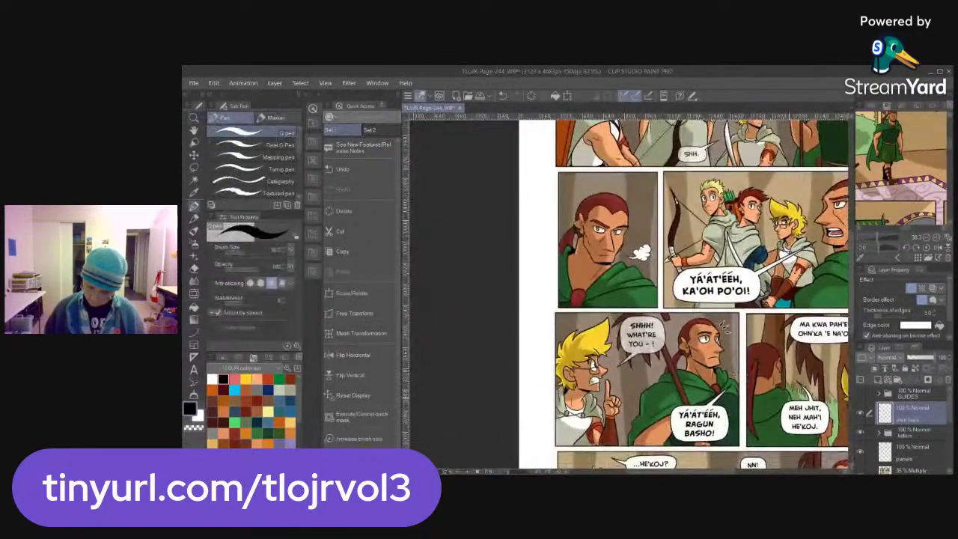
{"action": "left_click_drag", "start_coordinate": [783, 394], "coordinate": [696, 378]}
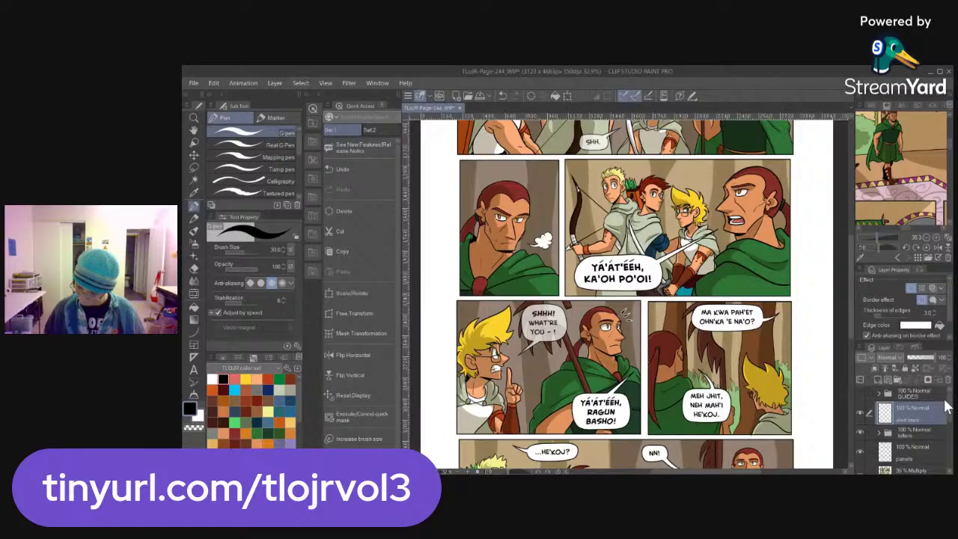
{"action": "key", "text": "alt+space"}
{"action": "left_click", "coordinate": [737, 400]}
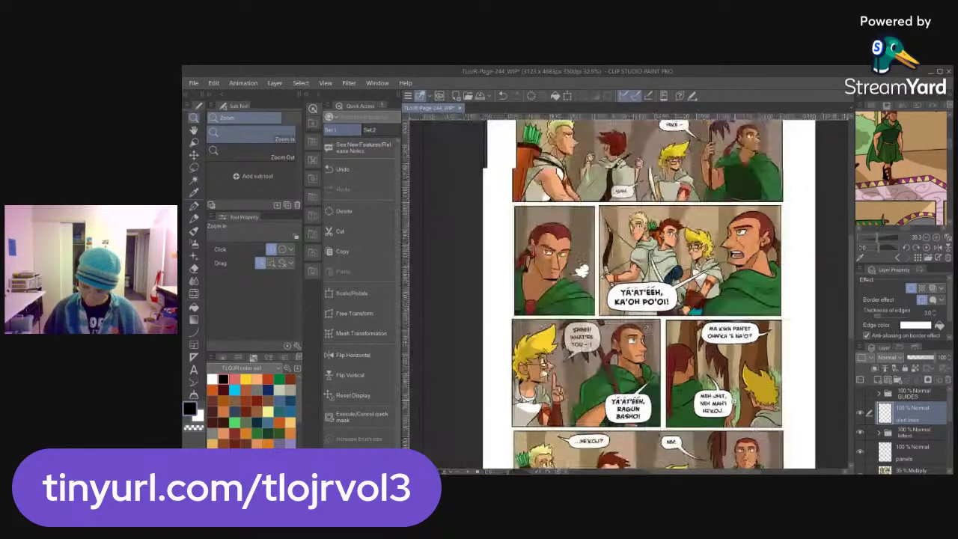
{"action": "left_click", "coordinate": [769, 391]}
{"action": "left_click", "coordinate": [769, 390]}
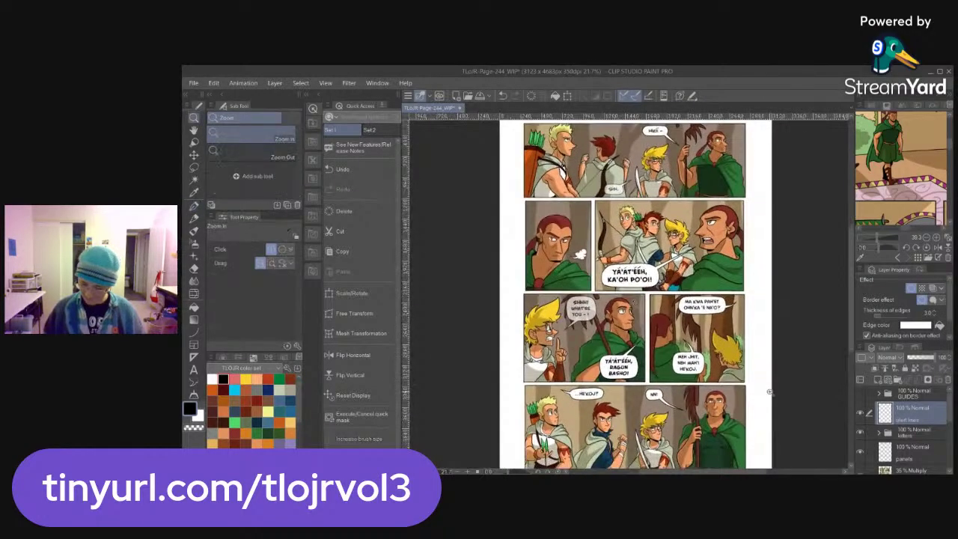
{"action": "left_click", "coordinate": [768, 391]}
{"action": "left_click_drag", "start_coordinate": [787, 401], "coordinate": [766, 392]}
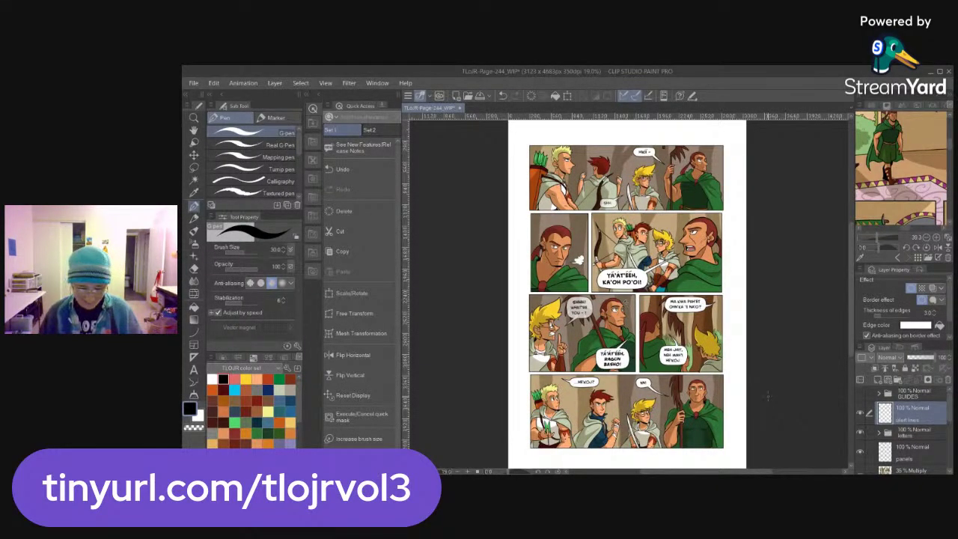
Save page 244, and start a save-as copy in the Chapter 10 folder of 4. Comic Pages - Finished
{"action": "key", "text": "ctrl+s"}
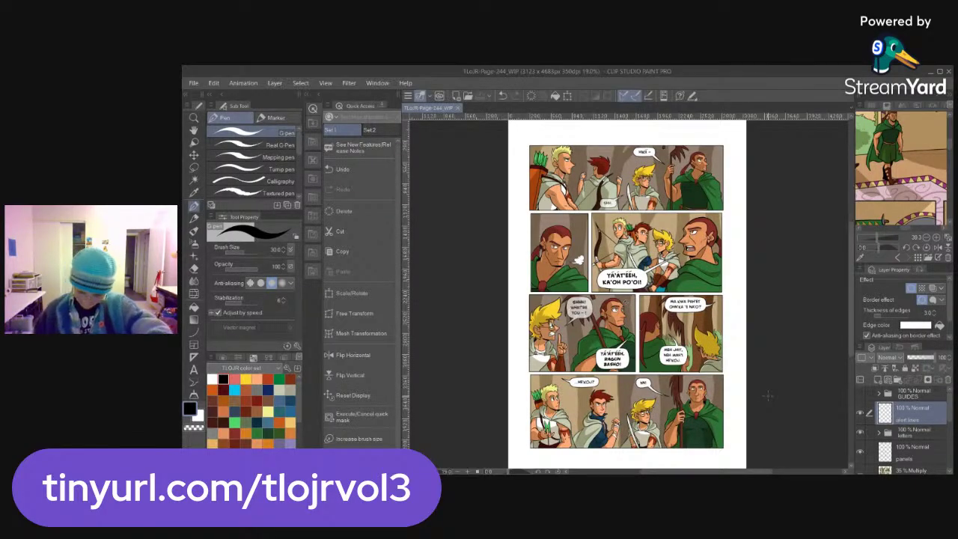
{"action": "key", "text": "ctrl+shift+s"}
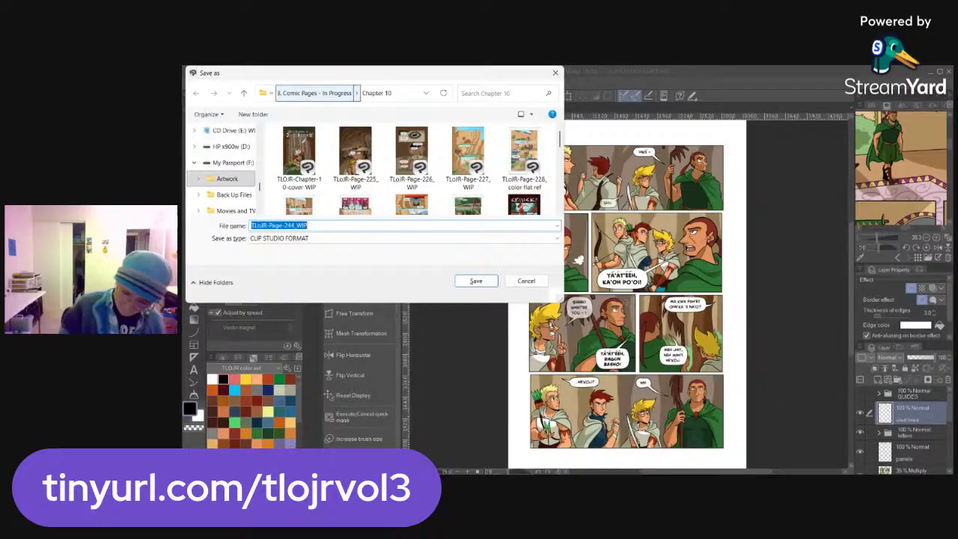
{"action": "left_click", "coordinate": [314, 92]}
{"action": "left_click", "coordinate": [295, 93]}
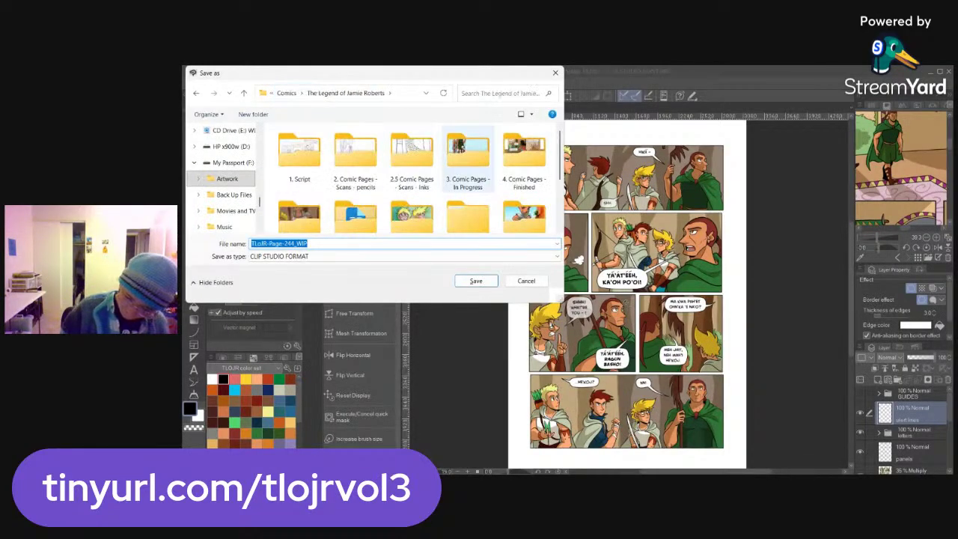
{"action": "double_click", "coordinate": [523, 158]}
{"action": "scroll", "coordinate": [419, 168], "scroll_direction": "down", "scroll_amount": 1}
{"action": "double_click", "coordinate": [524, 149]}
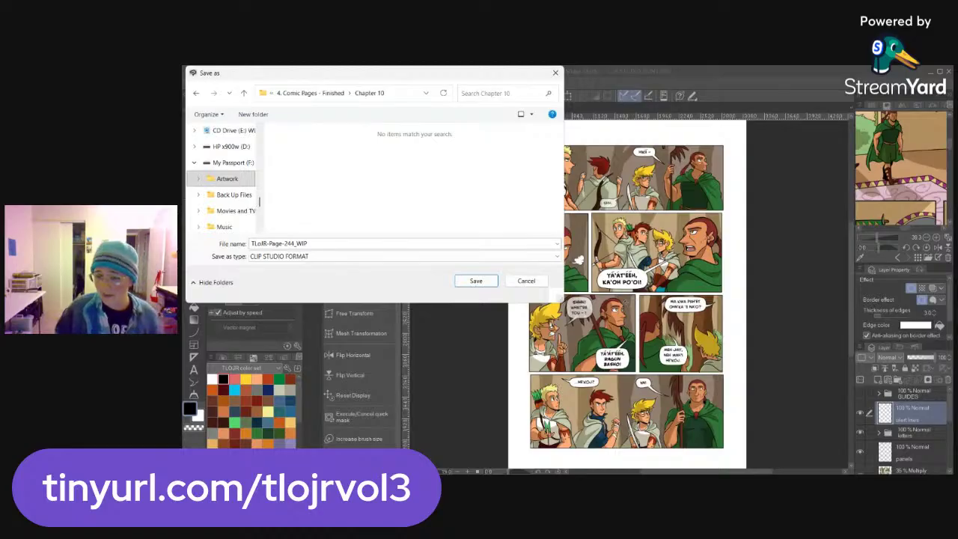
Save the copy as a TIFF named TLoJR-Page-244_print2 and close the page
{"action": "left_click", "coordinate": [322, 257]}
{"action": "left_click", "coordinate": [321, 296]}
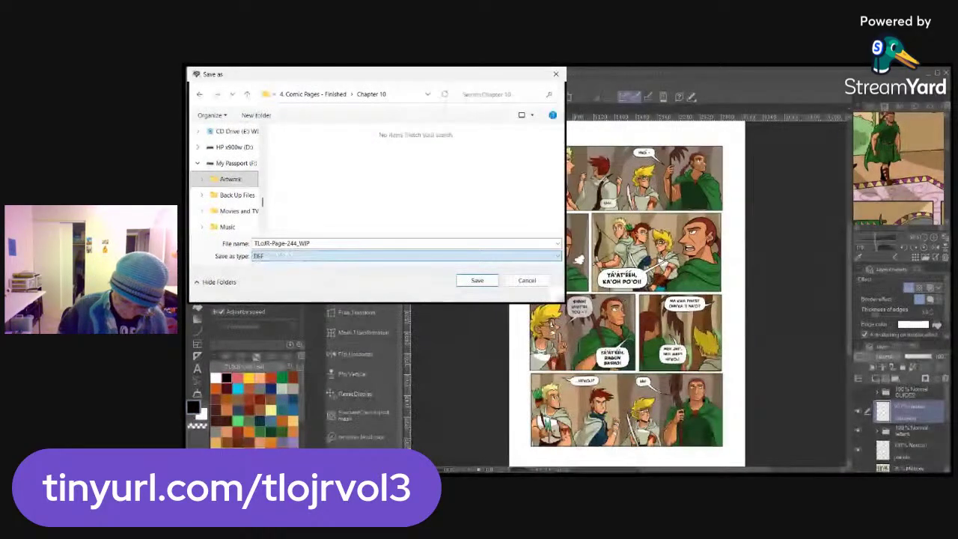
{"action": "left_click", "coordinate": [334, 241]}
{"action": "key", "text": "shift+Left"}
{"action": "key", "text": "shift+Left"}
{"action": "key", "text": "shift+Left"}
{"action": "type", "text": "print2"}
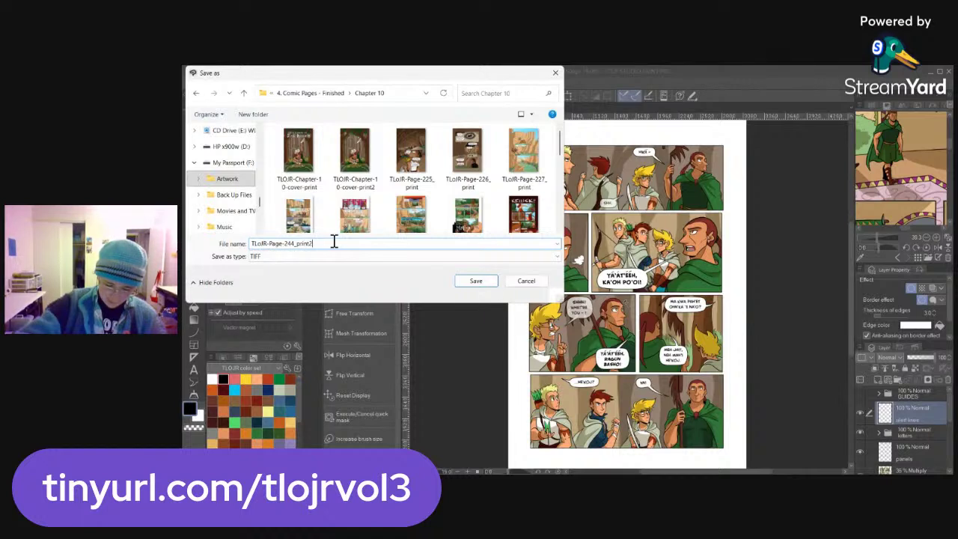
{"action": "key", "text": "Return"}
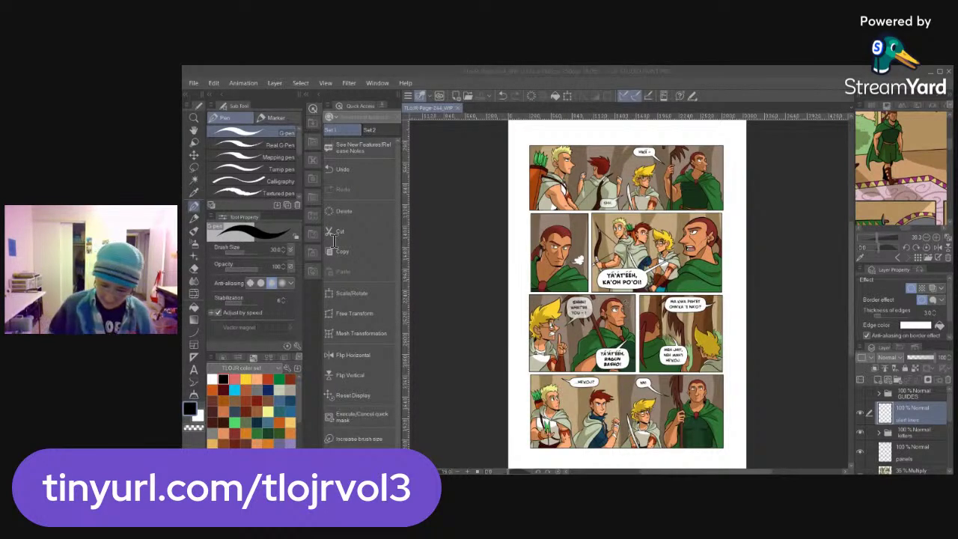
{"action": "left_click", "coordinate": [468, 107]}
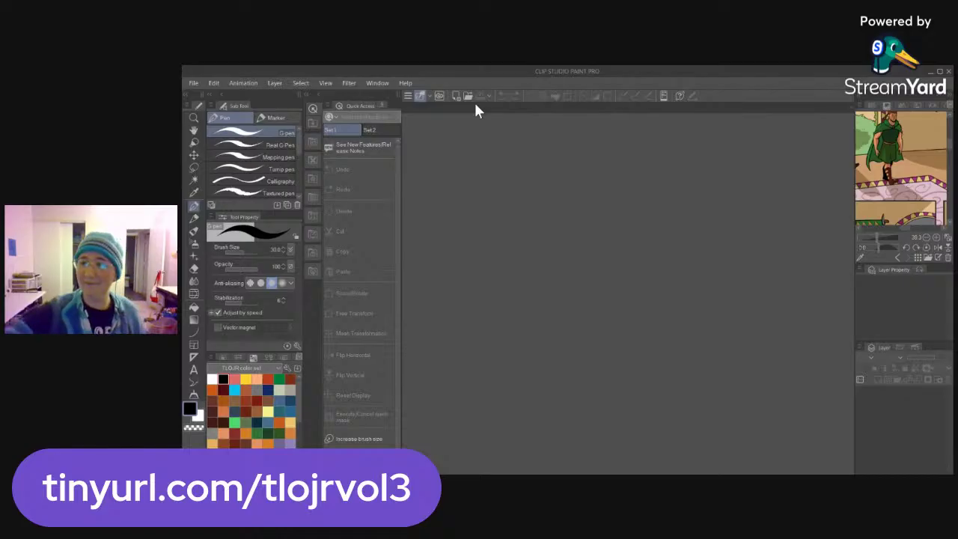
Open TLoJR-Page-252_WIP from the Chapter 11 folder of 3. Comic Pages - In Progress
{"action": "key", "text": "ctrl+o"}
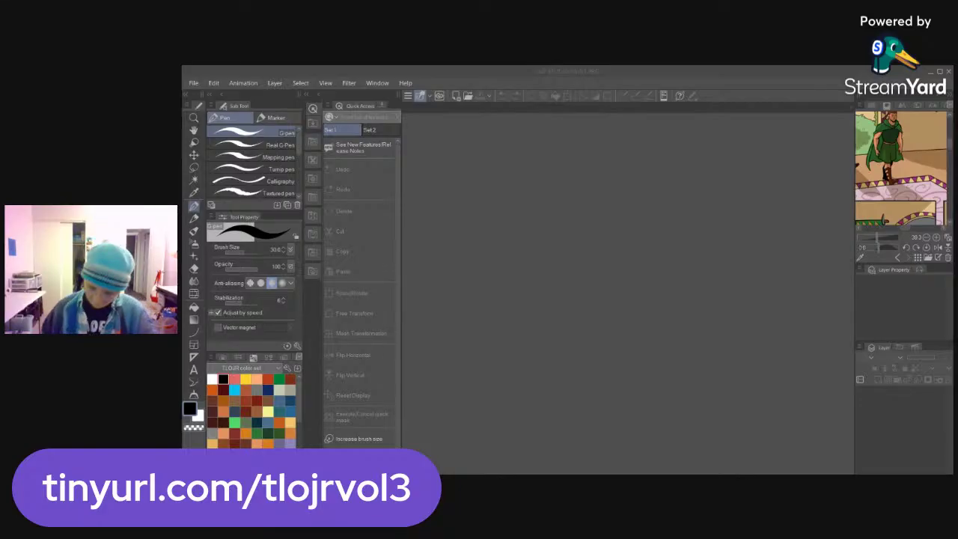
{"action": "left_click", "coordinate": [660, 262]}
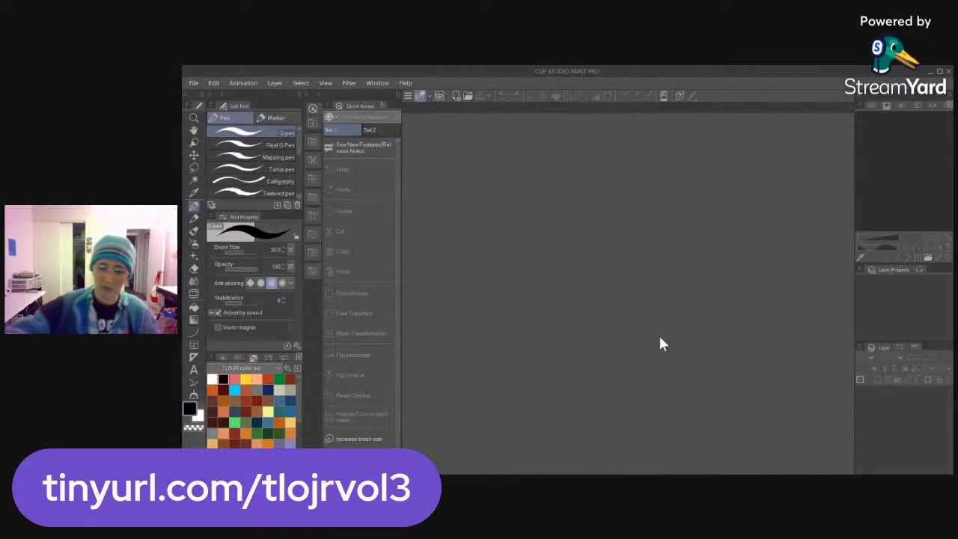
{"action": "key", "text": "ctrl+o"}
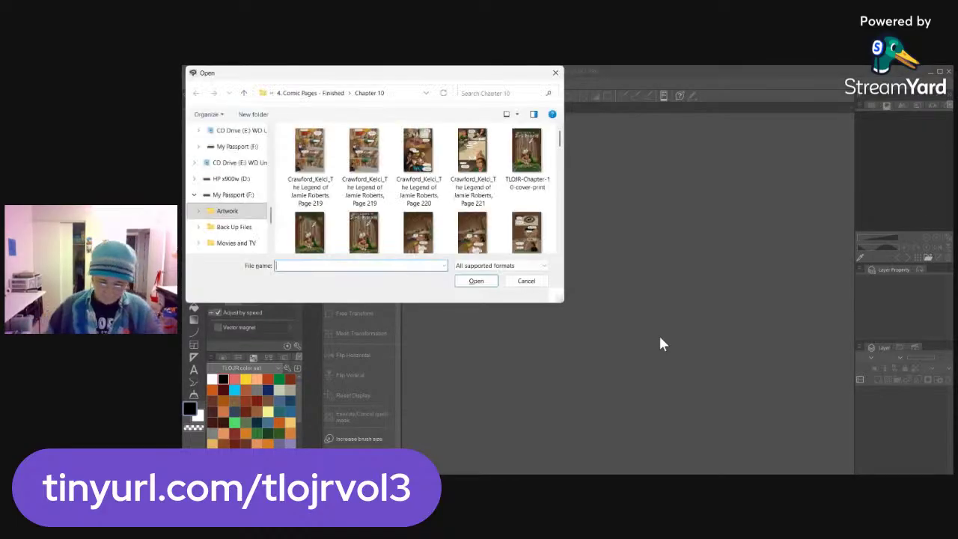
{"action": "left_click", "coordinate": [310, 93]}
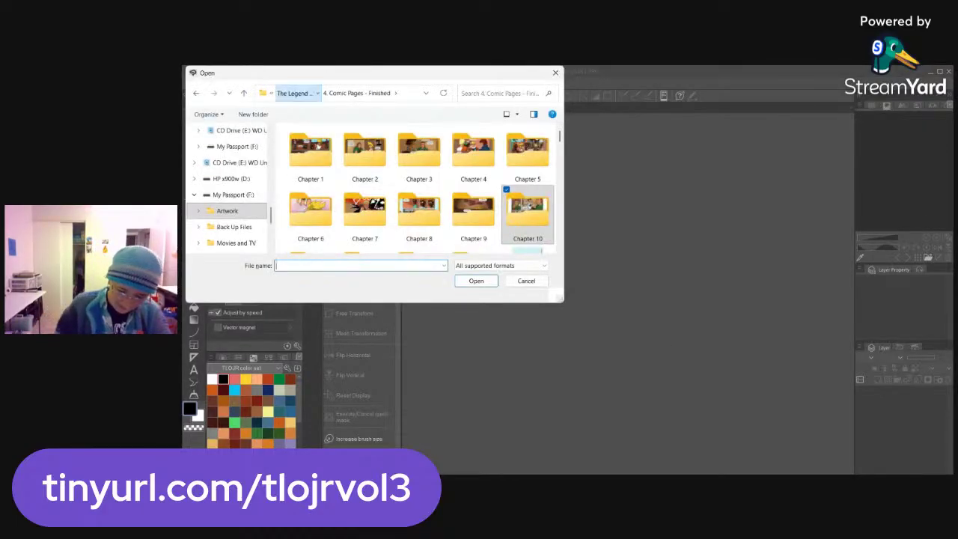
{"action": "left_click", "coordinate": [300, 93]}
{"action": "double_click", "coordinate": [472, 153]}
{"action": "scroll", "coordinate": [425, 192], "scroll_direction": "down", "scroll_amount": 1}
{"action": "scroll", "coordinate": [424, 191], "scroll_direction": "down", "scroll_amount": 2}
{"action": "scroll", "coordinate": [424, 192], "scroll_direction": "up", "scroll_amount": 1}
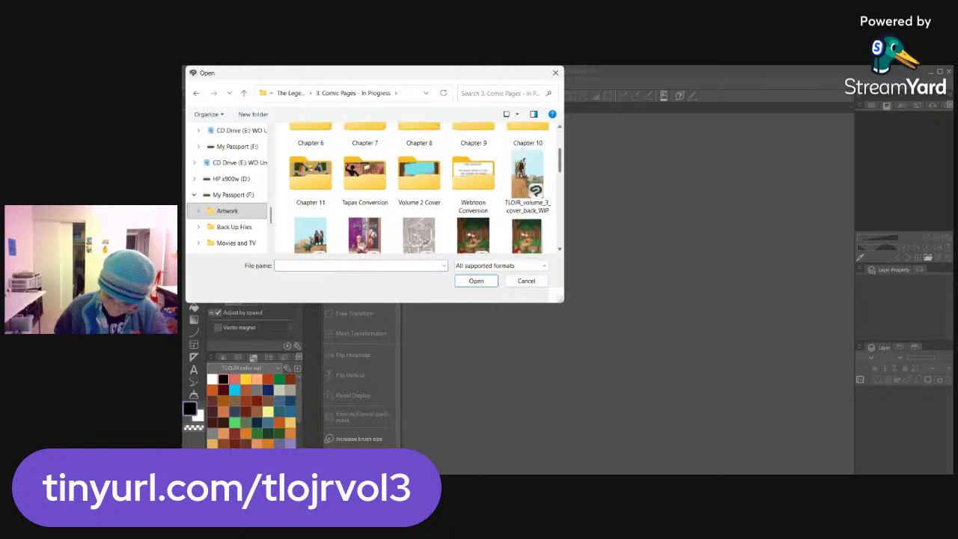
{"action": "left_click", "coordinate": [310, 174]}
{"action": "left_click", "coordinate": [476, 281]}
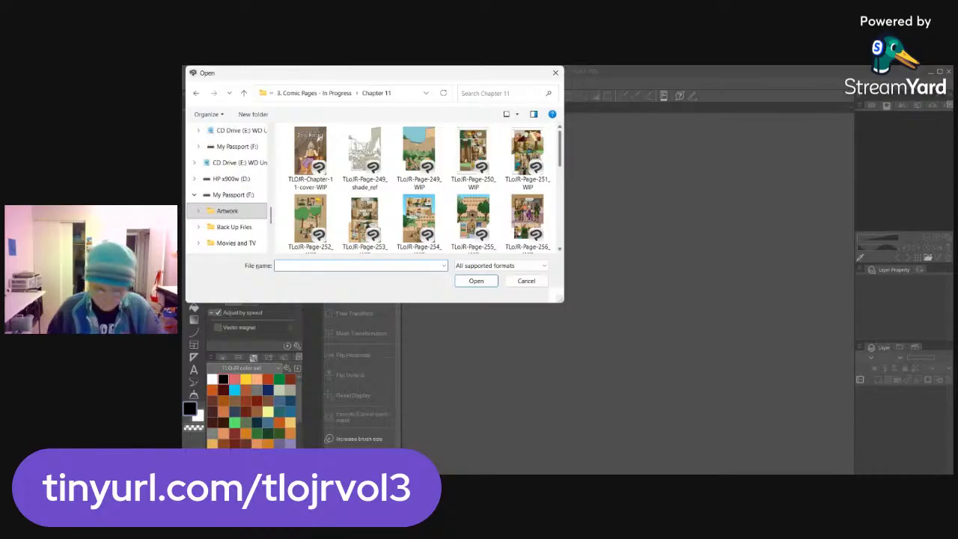
{"action": "left_click", "coordinate": [310, 219]}
{"action": "left_click", "coordinate": [476, 281]}
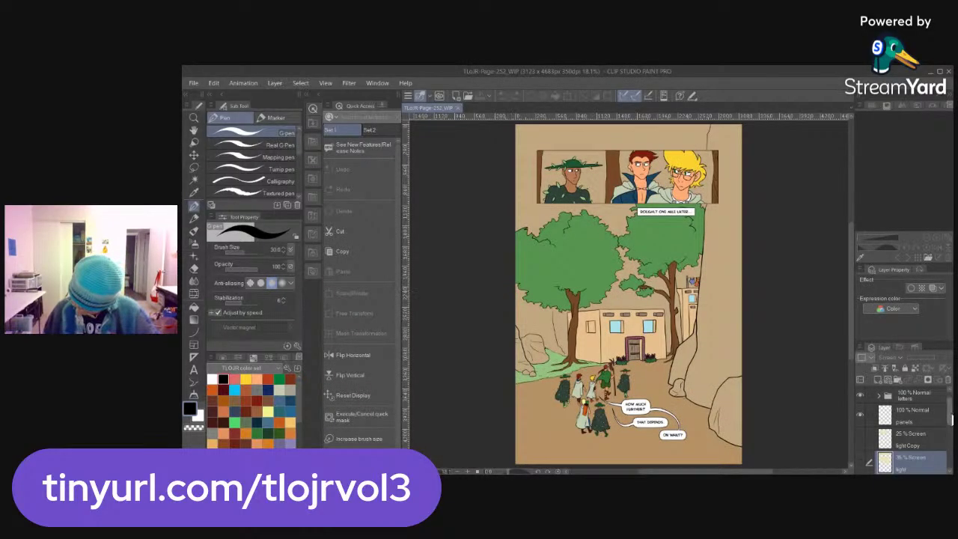
Make page 252's shades layer and 35% Screen light layer visible
{"action": "scroll", "coordinate": [861, 426], "scroll_direction": "down", "scroll_amount": 4}
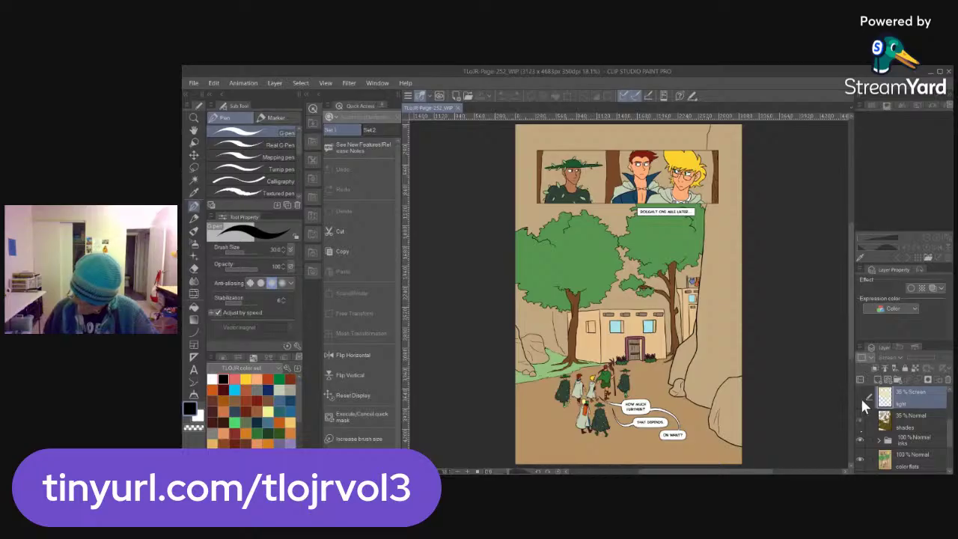
{"action": "left_click", "coordinate": [861, 395]}
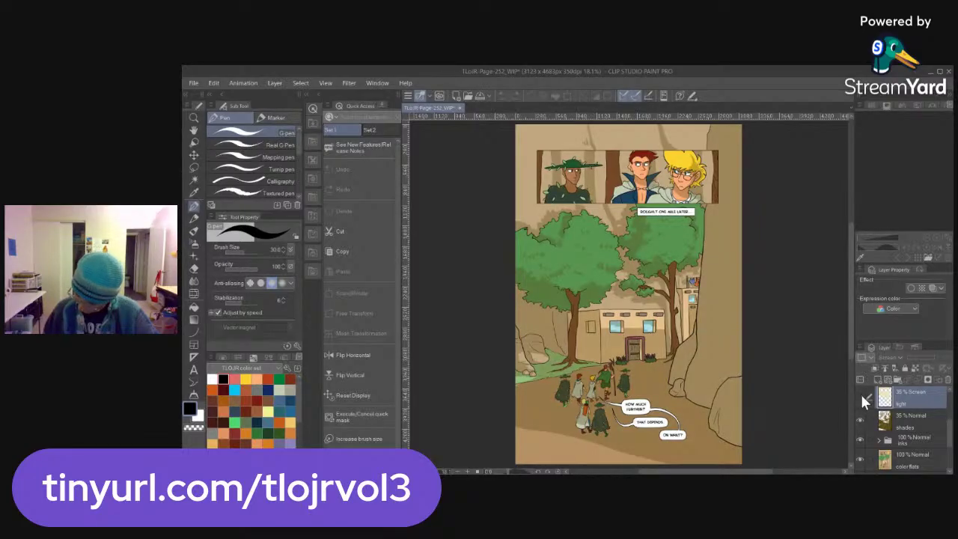
{"action": "left_click", "coordinate": [860, 395]}
{"action": "left_click_drag", "start_coordinate": [950, 439], "coordinate": [951, 425]}
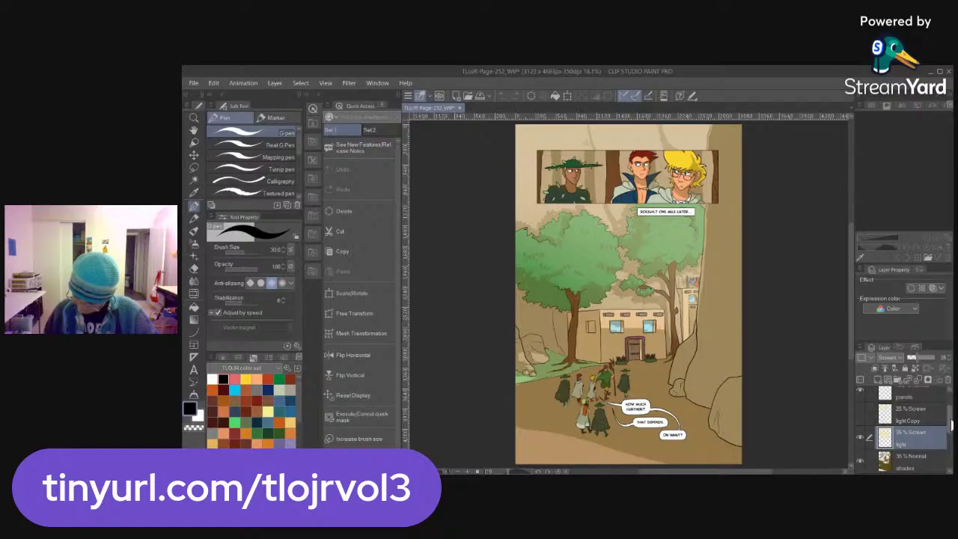
Compare page 252 with and without the 25% Screen light Copy layer, leaving that layer visible
{"action": "left_click", "coordinate": [859, 412]}
{"action": "left_click", "coordinate": [859, 411]}
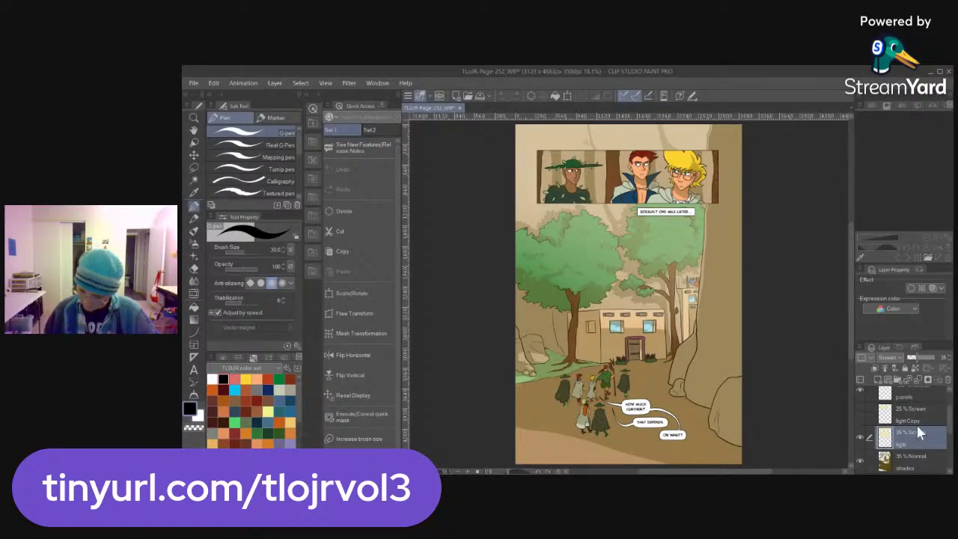
{"action": "left_click_drag", "start_coordinate": [951, 430], "coordinate": [949, 421]}
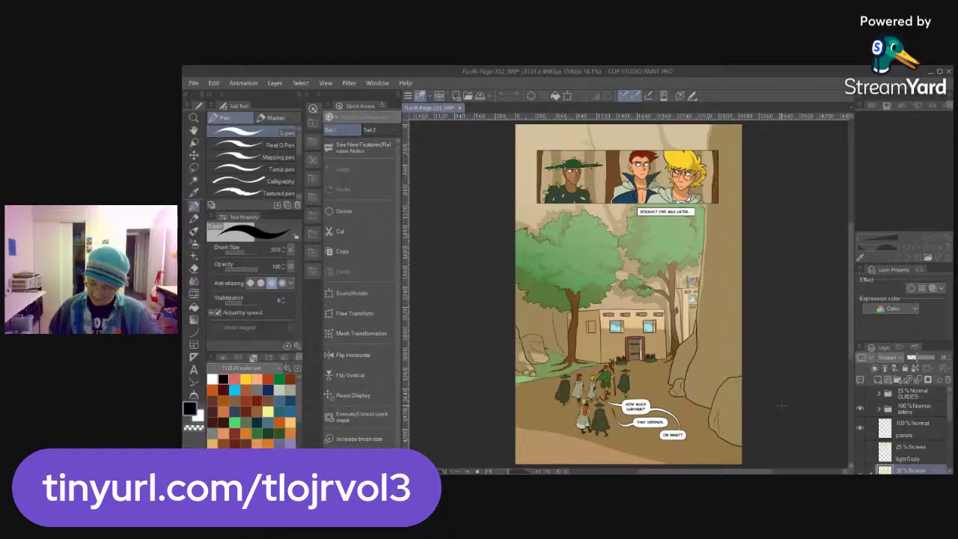
{"action": "left_click", "coordinate": [860, 452]}
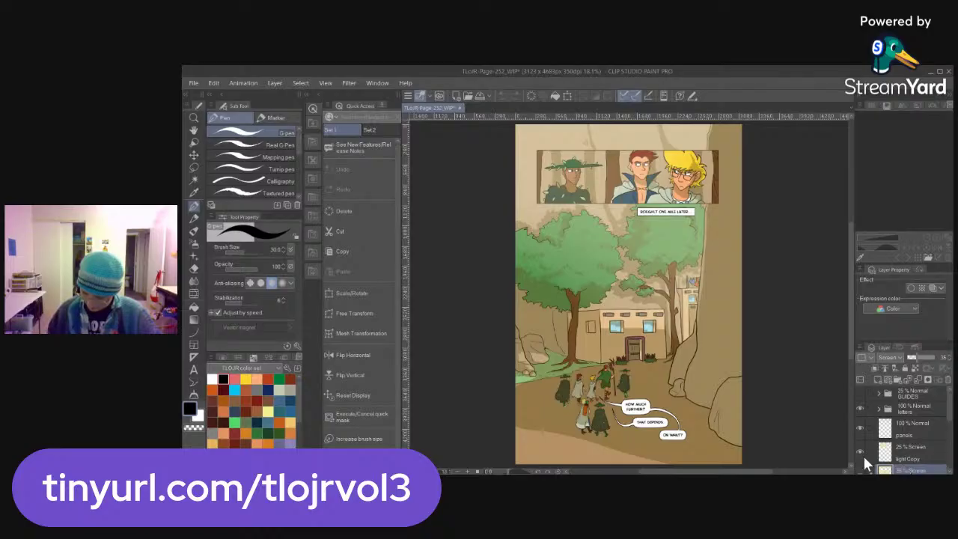
Hide the light Copy layer and start saving a copy into the Chapter 11 folder of 4. Comic Pages - Finished
{"action": "left_click", "coordinate": [861, 452]}
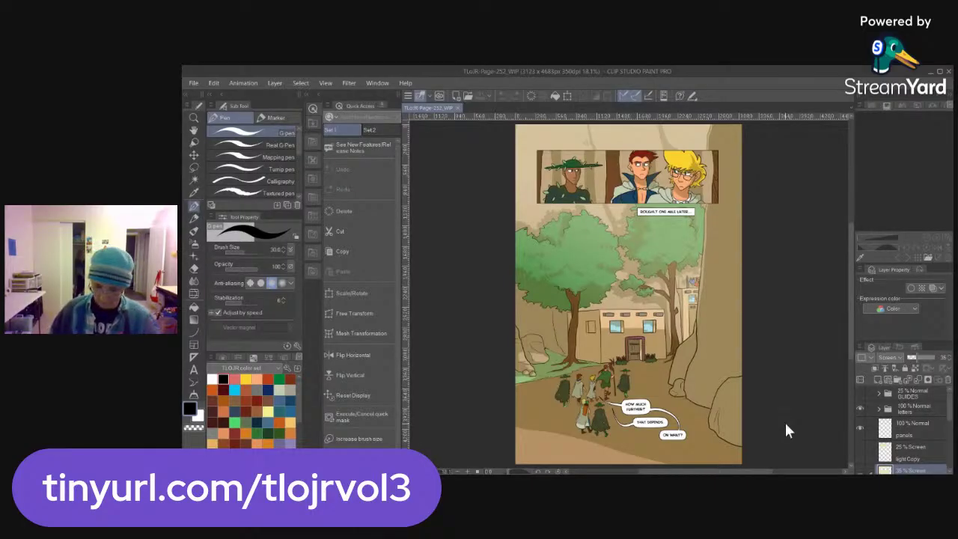
{"action": "key", "text": "ctrl+shift+s"}
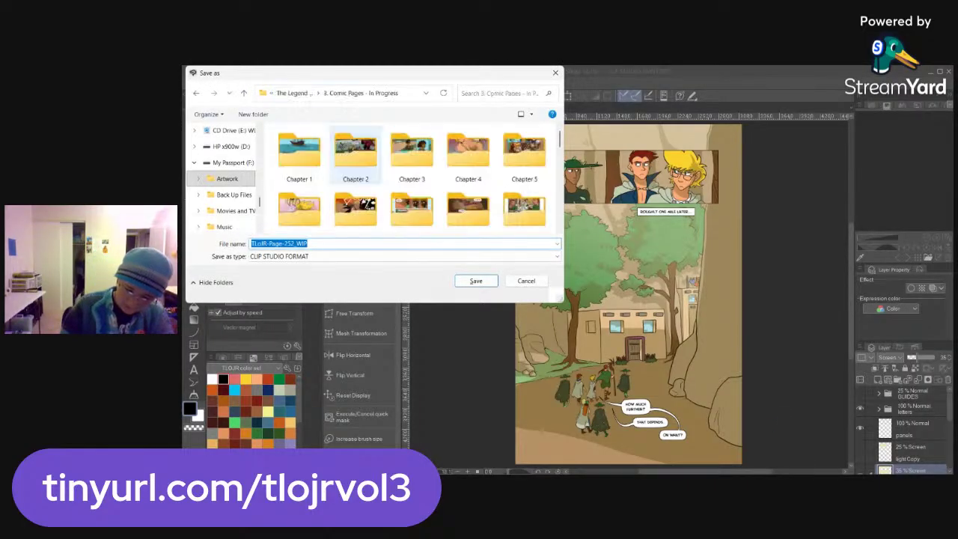
{"action": "left_click", "coordinate": [294, 94]}
{"action": "left_click", "coordinate": [523, 159]}
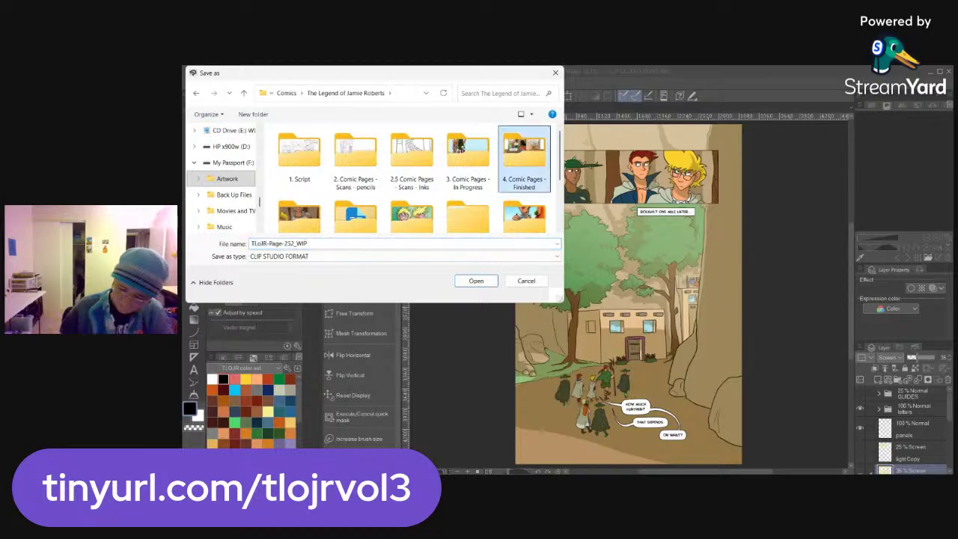
{"action": "left_click", "coordinate": [476, 281]}
{"action": "scroll", "coordinate": [356, 172], "scroll_direction": "down", "scroll_amount": 3}
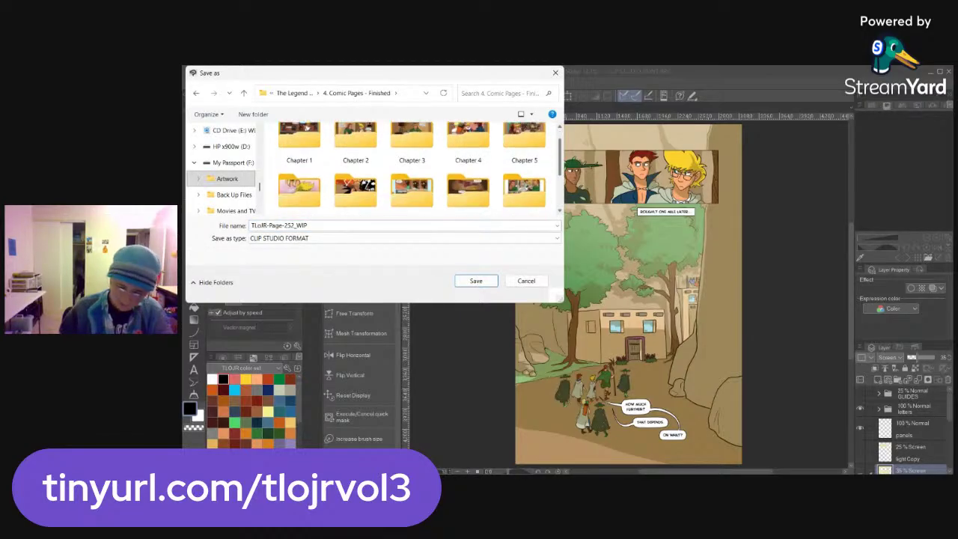
{"action": "double_click", "coordinate": [299, 174]}
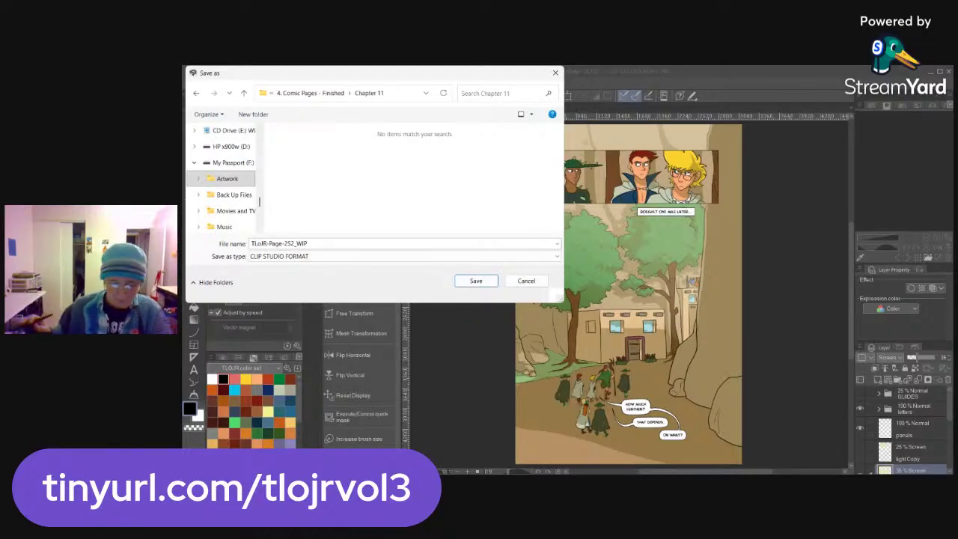
Save the page in TIFF format as TLoJR-Page-252_print2 and close the file
{"action": "left_click", "coordinate": [329, 256]}
{"action": "left_click", "coordinate": [329, 304]}
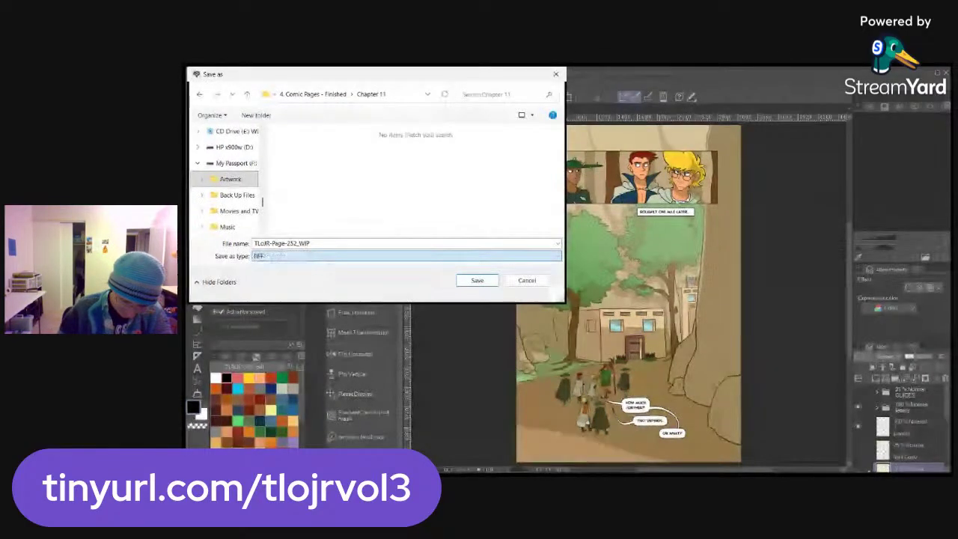
{"action": "left_click", "coordinate": [342, 244]}
{"action": "key", "text": "shift+Left"}
{"action": "key", "text": "shift+Left"}
{"action": "key", "text": "shift+Left"}
{"action": "type", "text": "print"}
{"action": "key", "text": "Return"}
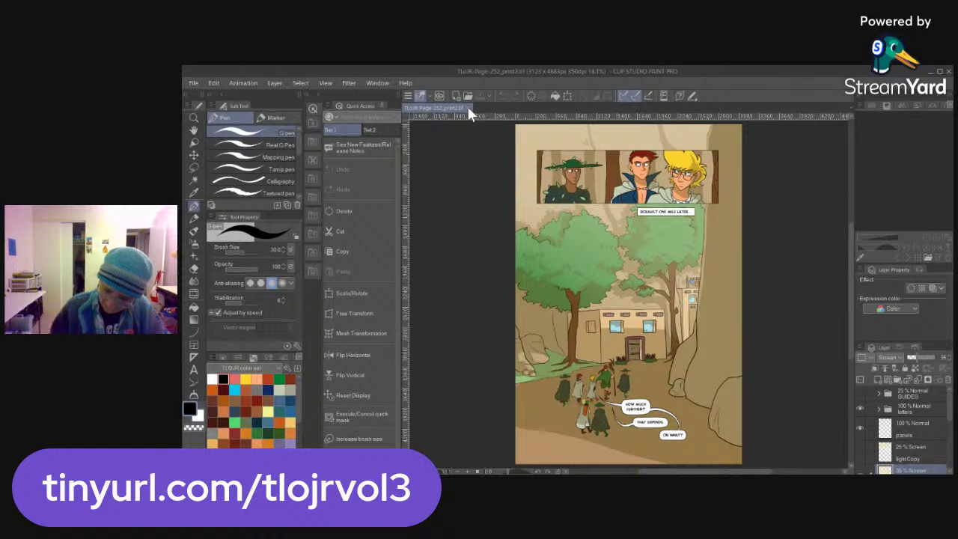
{"action": "left_click", "coordinate": [468, 108]}
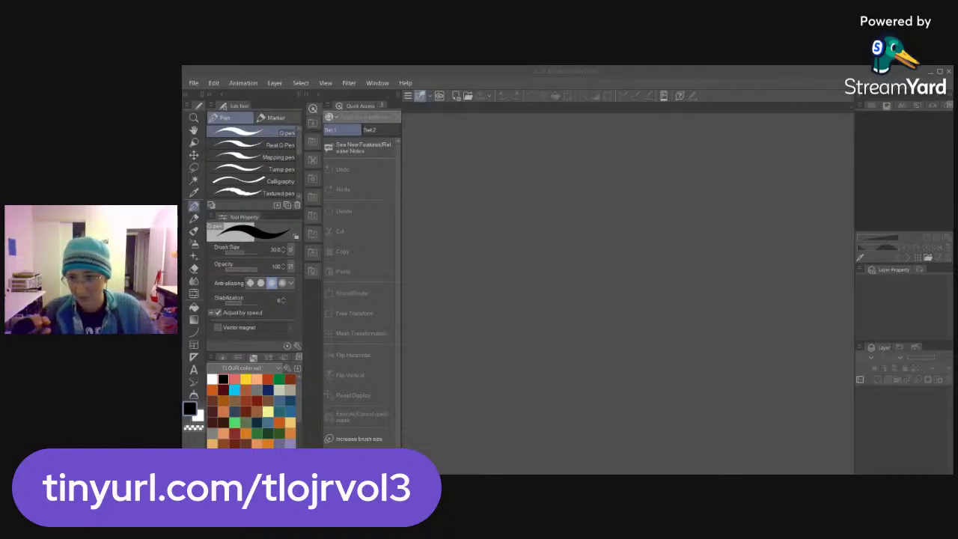
Open TLoJR-Page-256_WIP_flats from the Chapter 11 folder of 3. Comic Pages - In Progress
{"action": "left_click", "coordinate": [642, 271]}
{"action": "key", "text": "ctrl+o"}
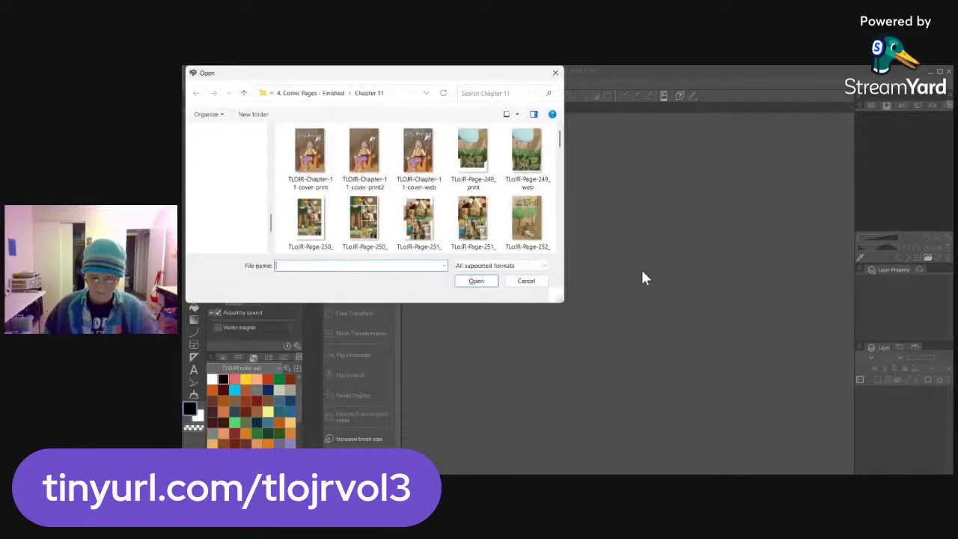
{"action": "key", "text": "alt+Up"}
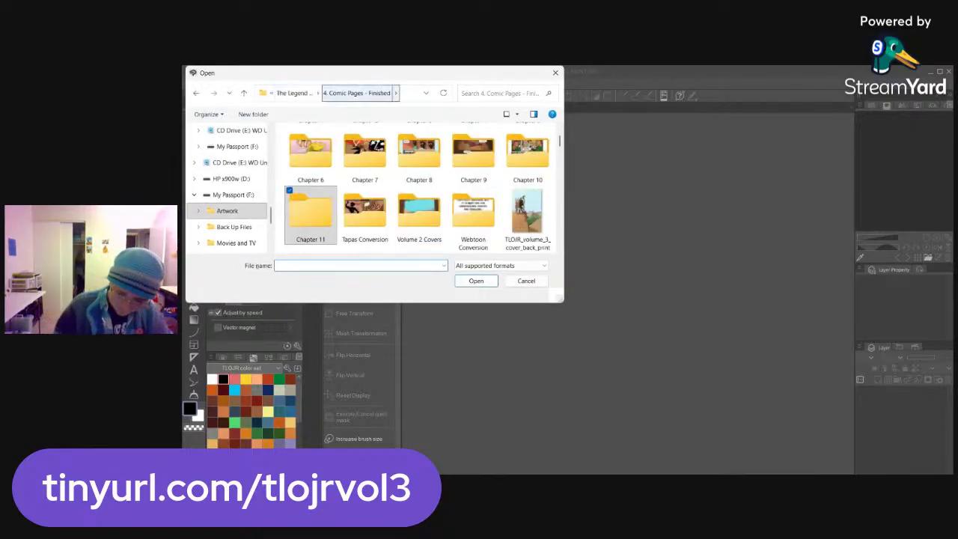
{"action": "key", "text": "alt+Up"}
{"action": "key", "text": "Left"}
{"action": "double_click", "coordinate": [472, 159]}
{"action": "left_click_drag", "start_coordinate": [560, 142], "coordinate": [559, 165]}
{"action": "double_click", "coordinate": [311, 149]}
{"action": "scroll", "coordinate": [419, 172], "scroll_direction": "down", "scroll_amount": 3}
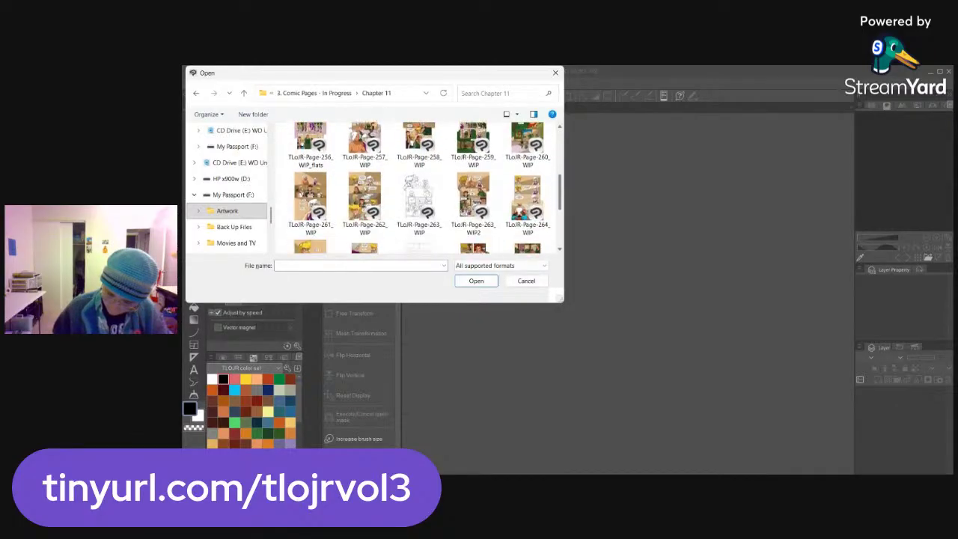
{"action": "left_click", "coordinate": [310, 149]}
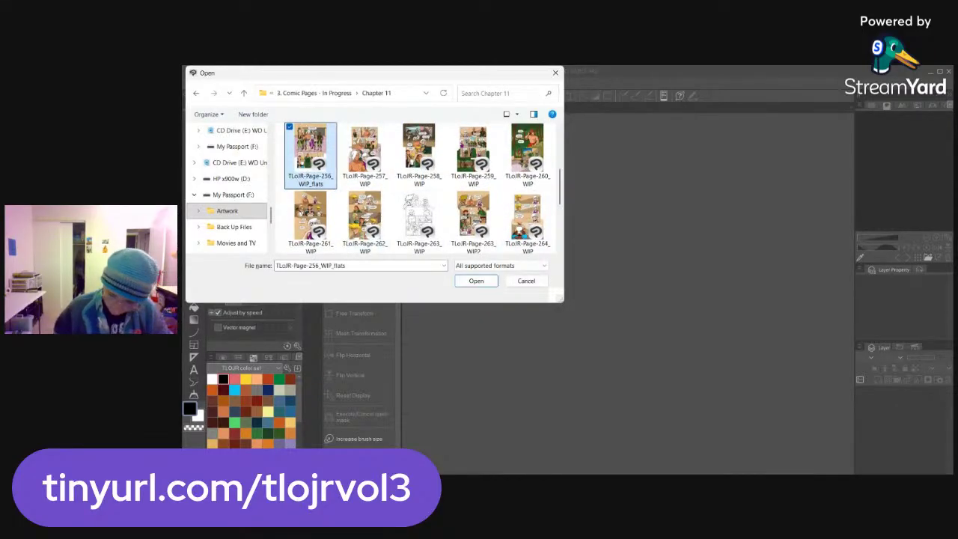
{"action": "left_click", "coordinate": [487, 282]}
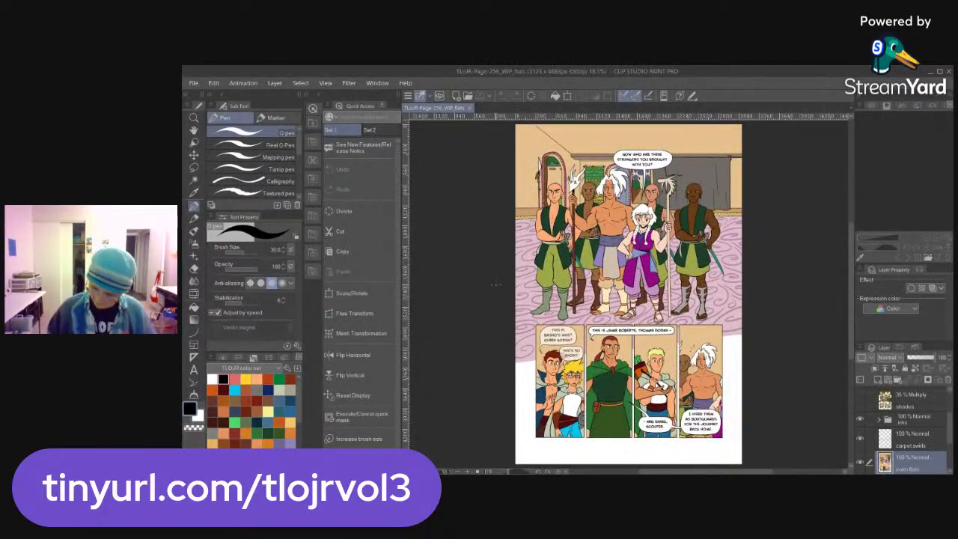
{"action": "key", "text": "ctrl+space"}
{"action": "left_click_drag", "start_coordinate": [523, 221], "coordinate": [570, 238]}
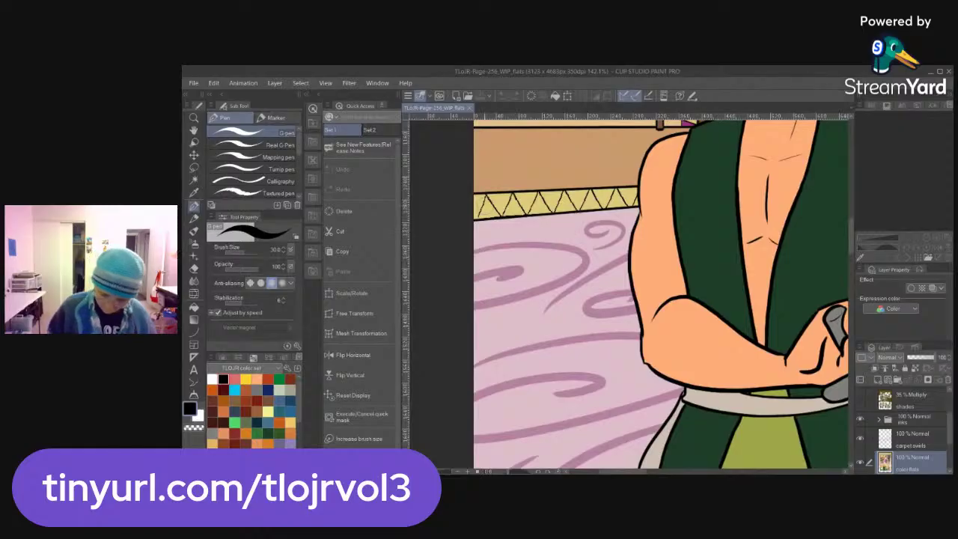
{"action": "key", "text": "p"}
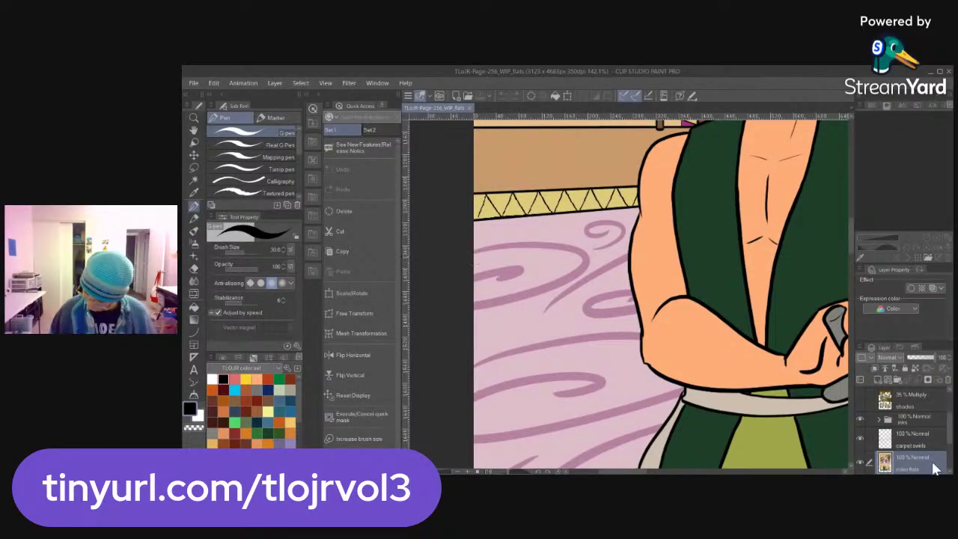
{"action": "left_click_drag", "start_coordinate": [488, 194], "coordinate": [476, 213]}
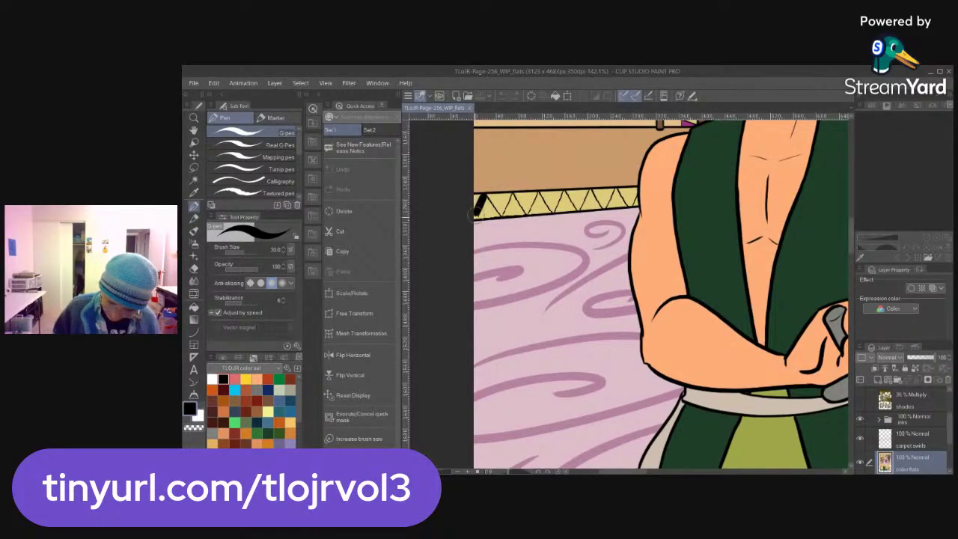
{"action": "key", "text": "ctrl+z"}
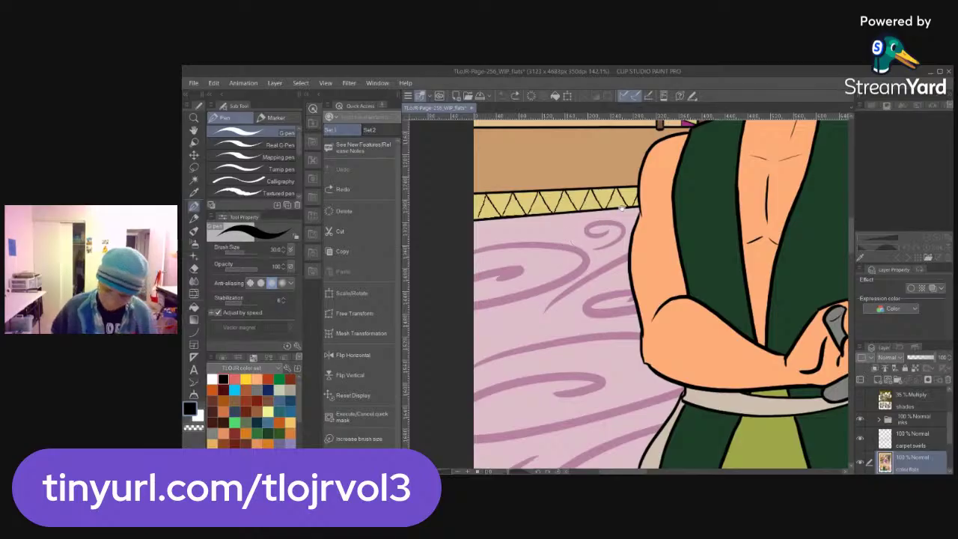
Sample the purple from the triangle trim beside the doorway and set the G-pen brush size to 10
{"action": "left_click_drag", "start_coordinate": [616, 212], "coordinate": [562, 356]}
{"action": "key", "text": "i"}
{"action": "left_click", "coordinate": [637, 185]}
{"action": "left_click_drag", "start_coordinate": [503, 351], "coordinate": [559, 311]}
{"action": "key", "text": "p"}
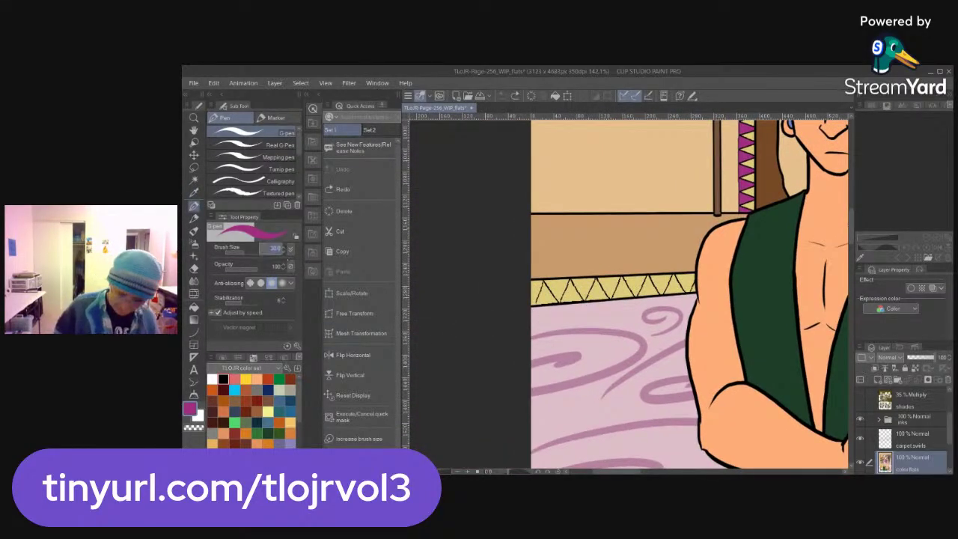
{"action": "type", "text": "10"}
{"action": "key", "text": "Return"}
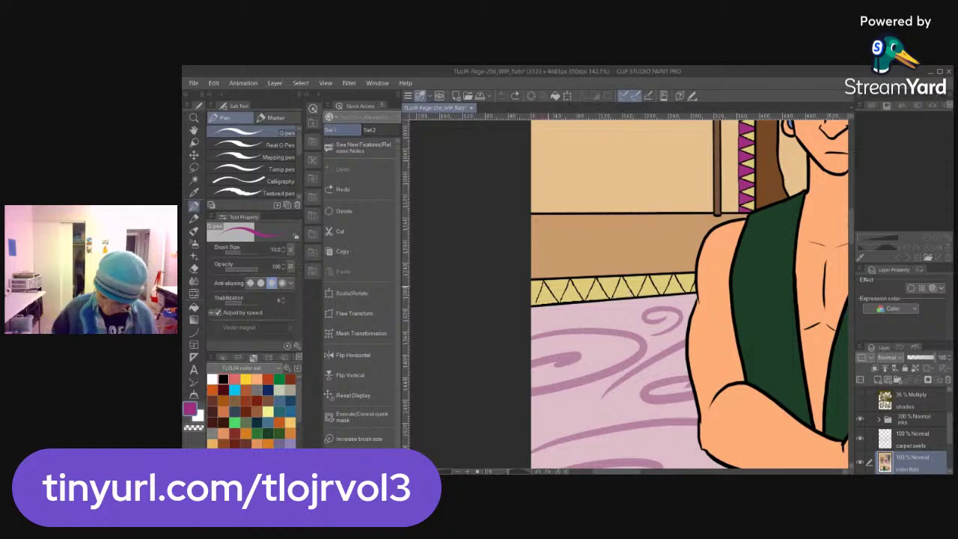
Color the upper triangles of the yellow wall border purple, from the page's left edge to the first guard's arm
{"action": "mouse_move", "coordinate": [537, 292]}
{"action": "left_mouse_down"}
{"action": "mouse_move", "coordinate": [531, 307]}
{"action": "mouse_move", "coordinate": [530, 281]}
{"action": "left_mouse_up"}
{"action": "key", "text": "g"}
{"action": "key", "text": "g"}
{"action": "left_click", "coordinate": [558, 287]}
{"action": "left_click", "coordinate": [587, 284]}
{"action": "left_click", "coordinate": [609, 286]}
{"action": "left_click", "coordinate": [635, 284]}
{"action": "left_click", "coordinate": [662, 284]}
{"action": "left_click", "coordinate": [685, 282]}
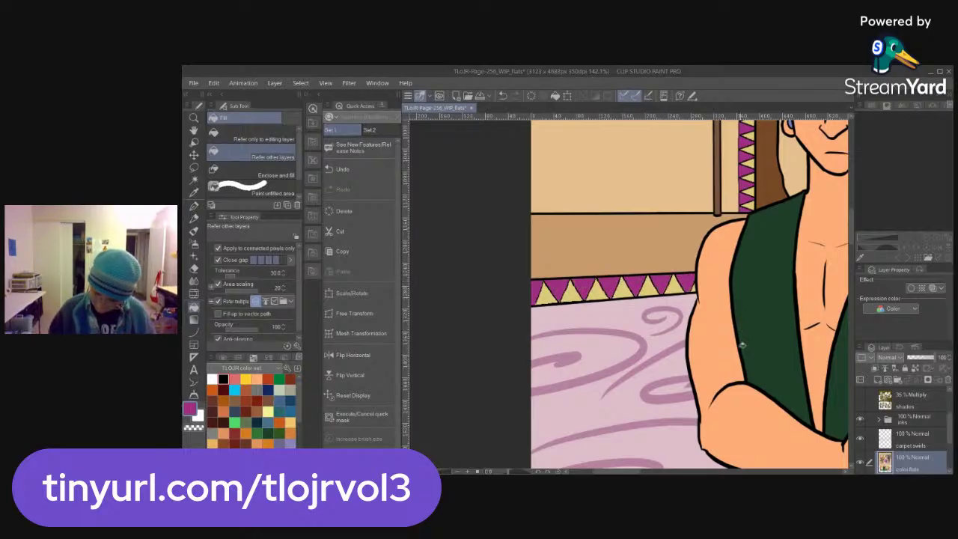
Fill the upper border triangles purple in the gap beside the staff and from the page's right edge to the last guard's arm
{"action": "scroll", "coordinate": [628, 292], "scroll_direction": "right", "scroll_amount": 15}
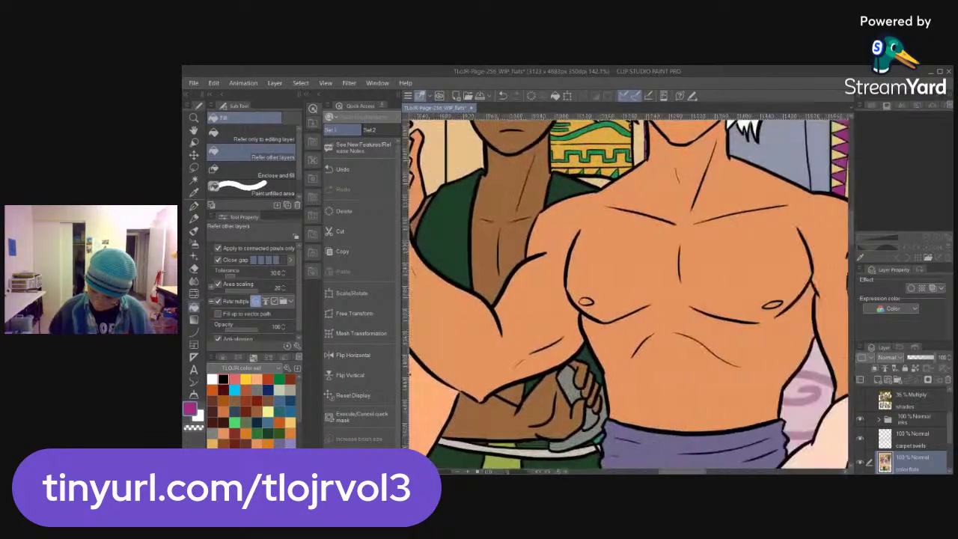
{"action": "scroll", "coordinate": [628, 291], "scroll_direction": "right", "scroll_amount": 10}
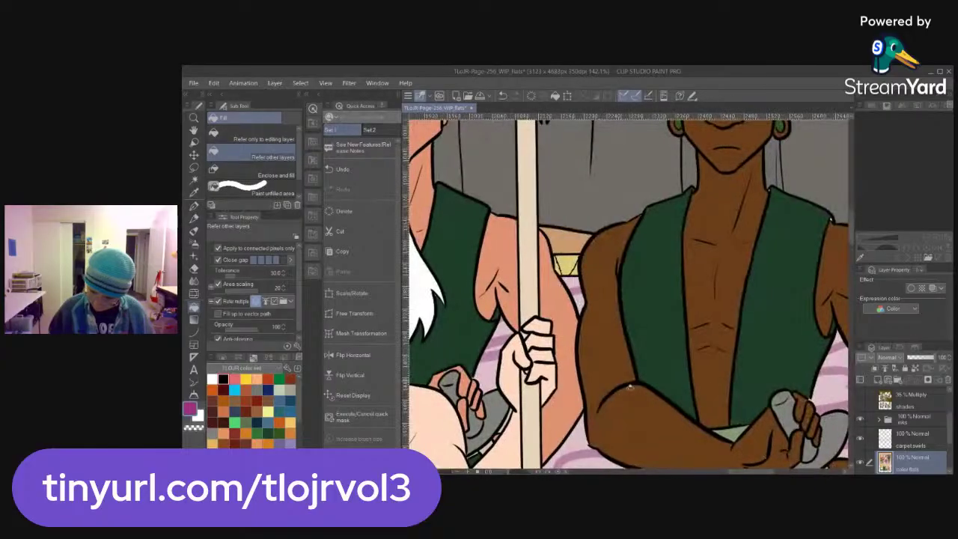
{"action": "scroll", "coordinate": [628, 292], "scroll_direction": "right", "scroll_amount": 8}
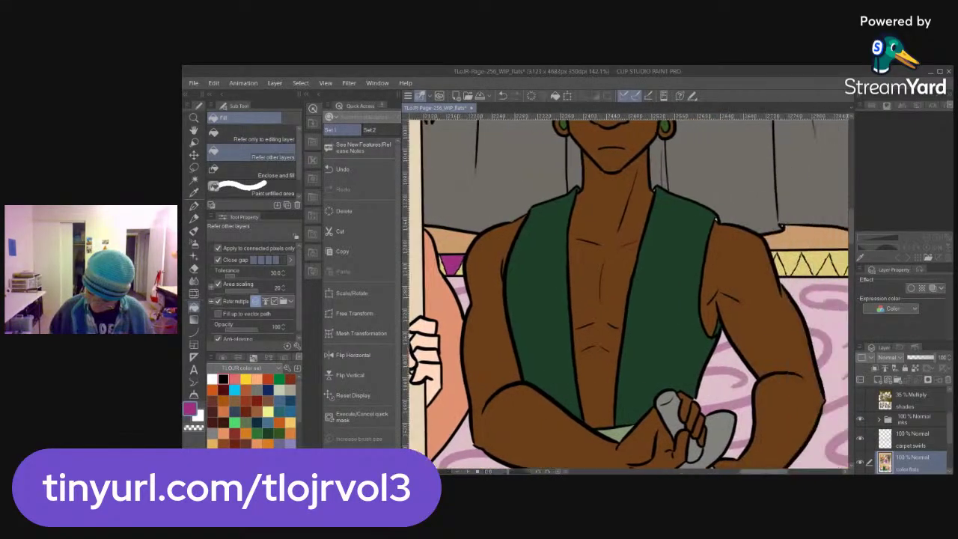
{"action": "scroll", "coordinate": [628, 291], "scroll_direction": "right", "scroll_amount": 5}
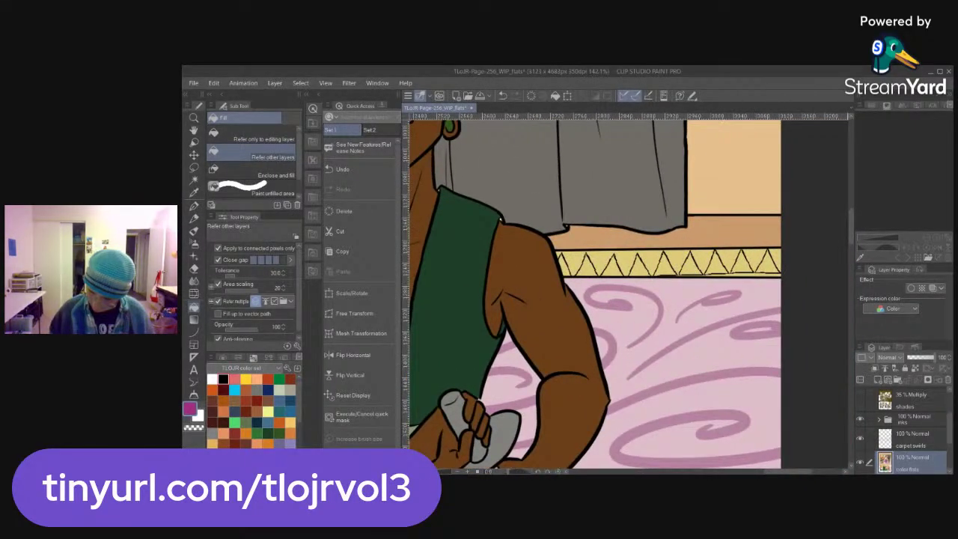
{"action": "left_click", "coordinate": [773, 261]}
{"action": "left_click", "coordinate": [752, 262]}
{"action": "left_click", "coordinate": [729, 259]}
{"action": "left_click", "coordinate": [707, 259]}
{"action": "left_click", "coordinate": [686, 259]}
{"action": "left_click", "coordinate": [664, 260]}
{"action": "left_click", "coordinate": [642, 260]}
{"action": "left_click", "coordinate": [621, 260]}
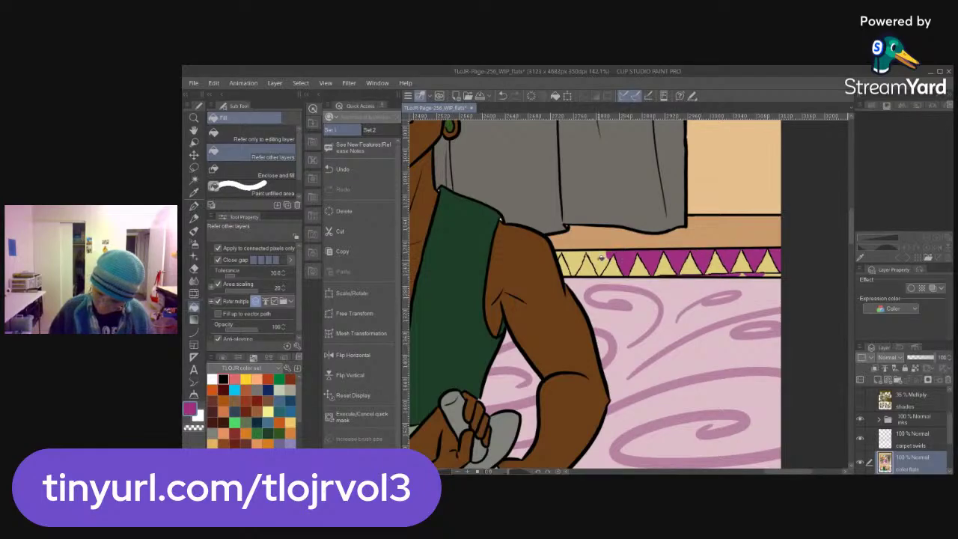
{"action": "left_click", "coordinate": [599, 259]}
{"action": "left_click", "coordinate": [578, 259]}
{"action": "left_click", "coordinate": [567, 256]}
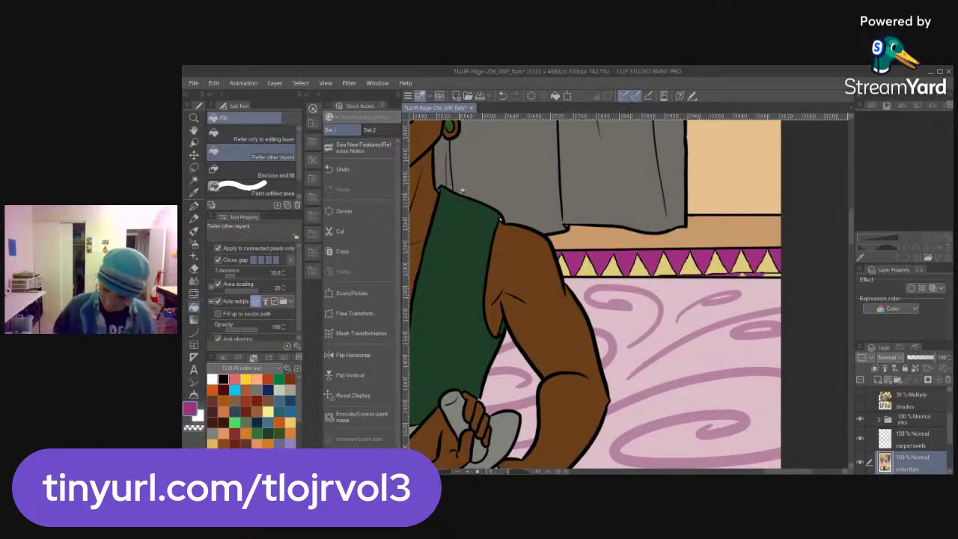
Touch up the last guard's vest along its shoulder edge with sampled green and the border's stray purple spots with sampled yellow
{"action": "left_click", "coordinate": [482, 268]}
{"action": "key", "text": "ctrl+z"}
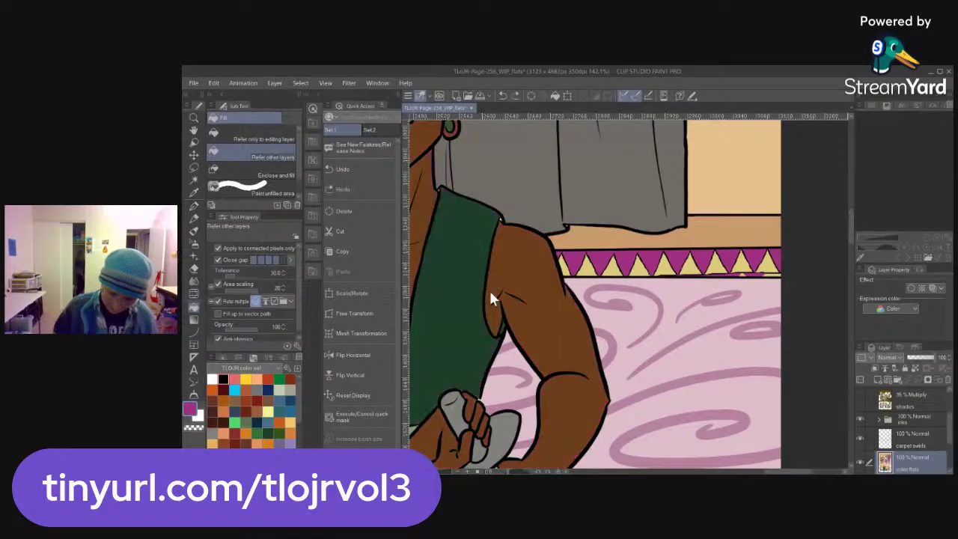
{"action": "left_click", "coordinate": [479, 228], "text": "alt"}
{"action": "key", "text": "p"}
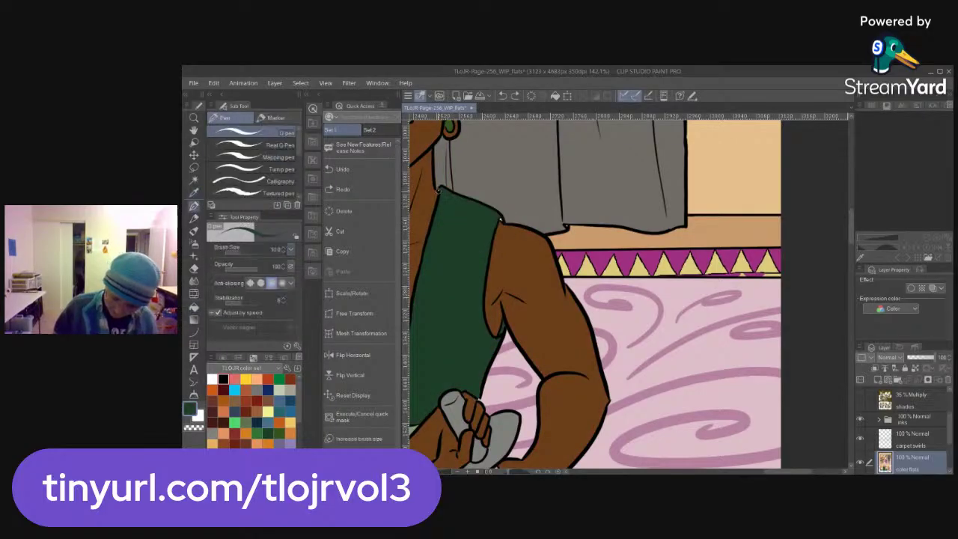
{"action": "left_click_drag", "start_coordinate": [440, 187], "coordinate": [500, 220]}
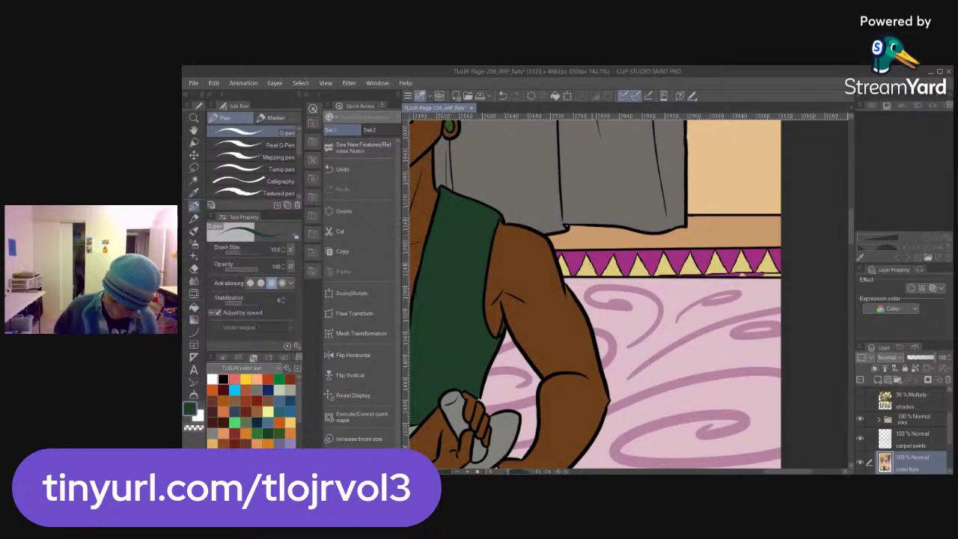
{"action": "left_click", "coordinate": [587, 202], "text": "alt"}
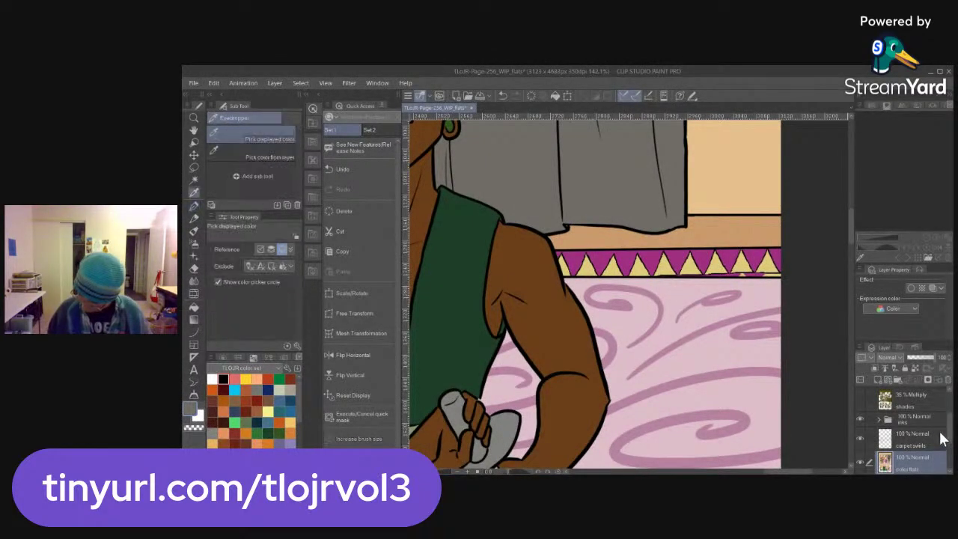
{"action": "left_click", "coordinate": [763, 267], "text": "alt"}
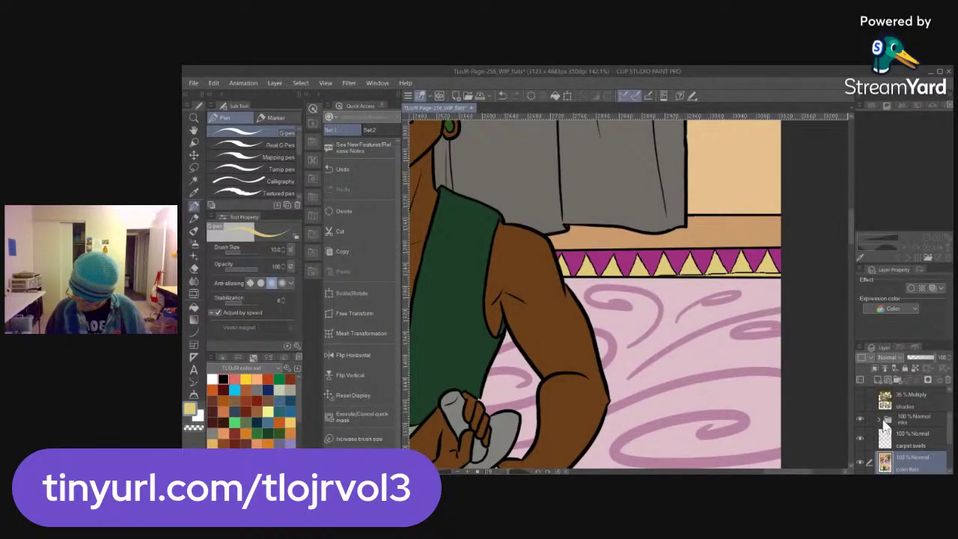
Erase the stray ink marks along the wall border's lower line on the inks - p1 bg layer with the Hard eraser
{"action": "left_click", "coordinate": [878, 419]}
{"action": "left_click_drag", "start_coordinate": [949, 421], "coordinate": [951, 445]}
{"action": "left_click", "coordinate": [861, 443]}
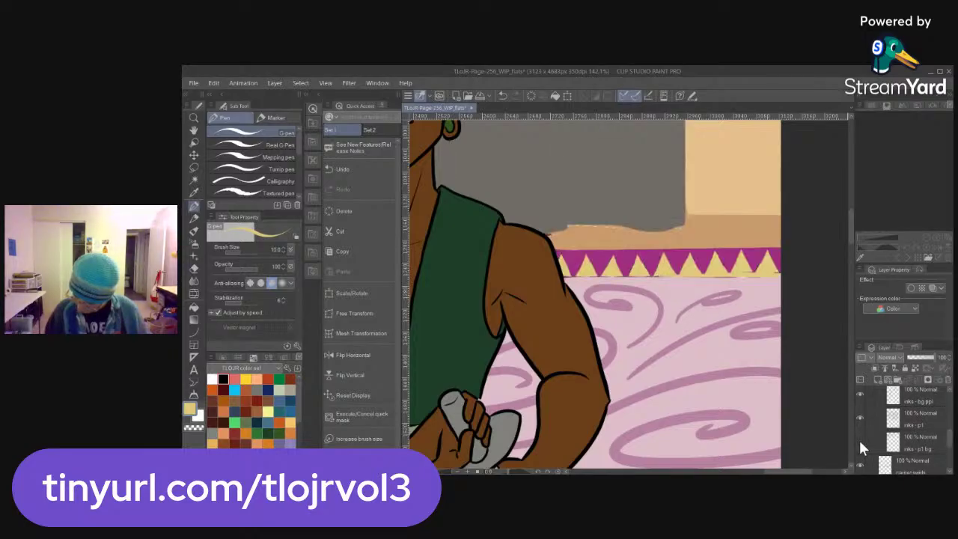
{"action": "left_click", "coordinate": [859, 442]}
{"action": "left_click", "coordinate": [917, 442]}
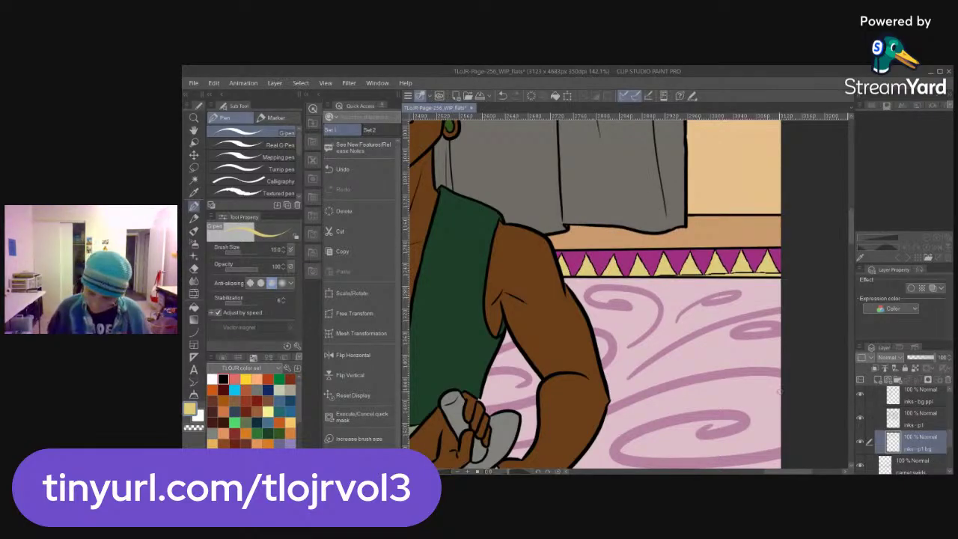
{"action": "key", "text": "e"}
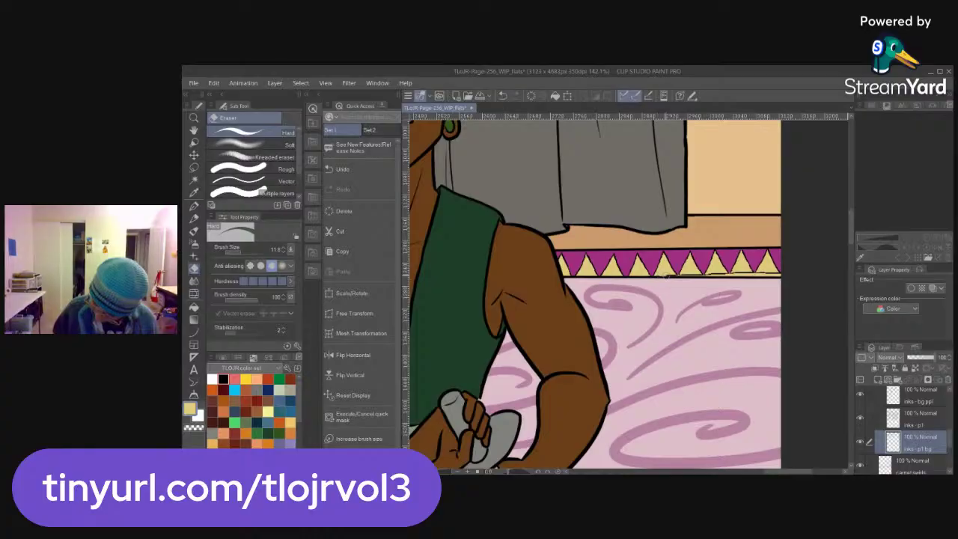
{"action": "key", "text": "ctrl+z"}
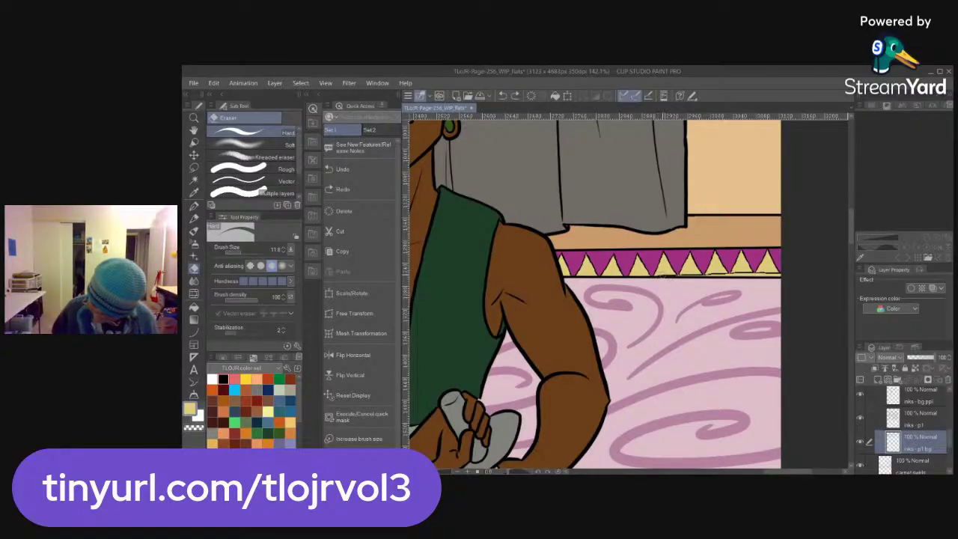
{"action": "left_click", "coordinate": [674, 275]}
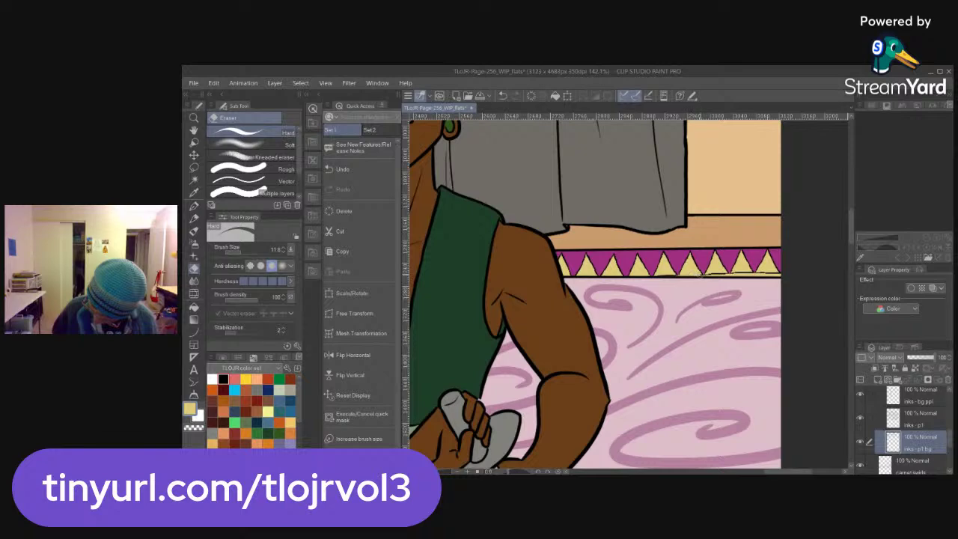
{"action": "left_click_drag", "start_coordinate": [702, 274], "coordinate": [751, 273]}
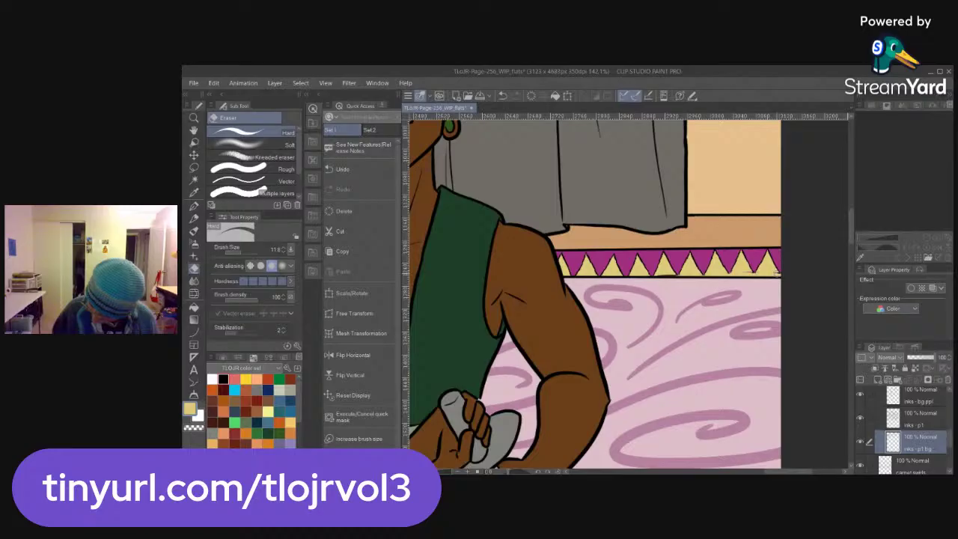
Collapse the inks folder and make the color flats layer active with the G-pen
{"action": "left_click_drag", "start_coordinate": [950, 448], "coordinate": [950, 425]}
{"action": "left_click", "coordinate": [878, 407]}
{"action": "left_click", "coordinate": [934, 445]}
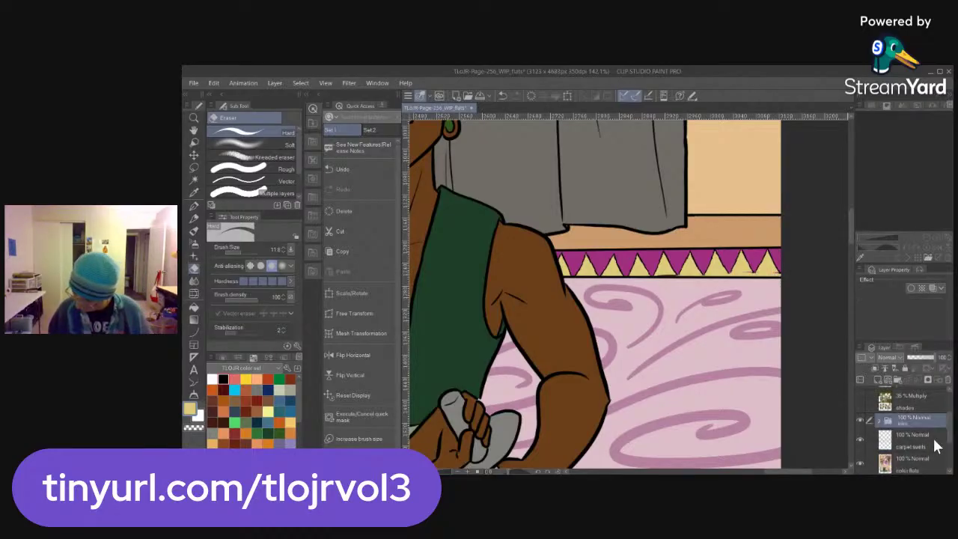
{"action": "left_click", "coordinate": [921, 460]}
{"action": "key", "text": "p"}
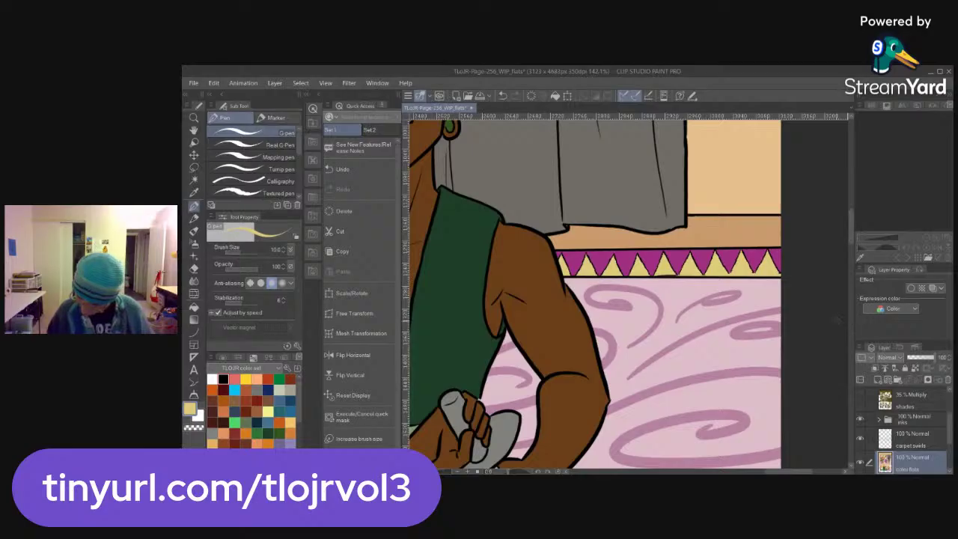
Return to the inks - p1 bg layer with the Hard eraser for the border's ink and collapse the inks folder
{"action": "left_click", "coordinate": [889, 418]}
{"action": "left_click_drag", "start_coordinate": [950, 423], "coordinate": [939, 447]}
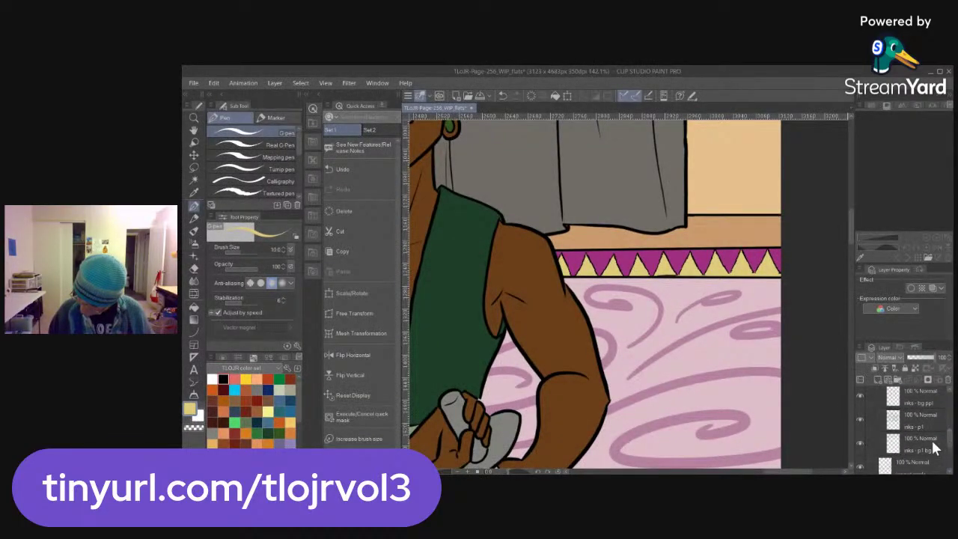
{"action": "left_click", "coordinate": [939, 447]}
{"action": "key", "text": "e"}
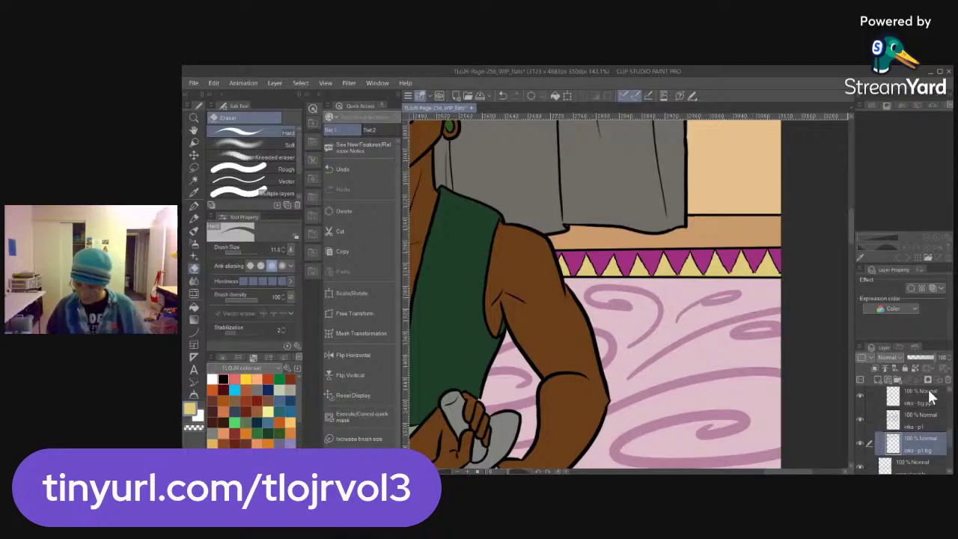
{"action": "left_click_drag", "start_coordinate": [950, 439], "coordinate": [952, 428]}
{"action": "left_click", "coordinate": [879, 411]}
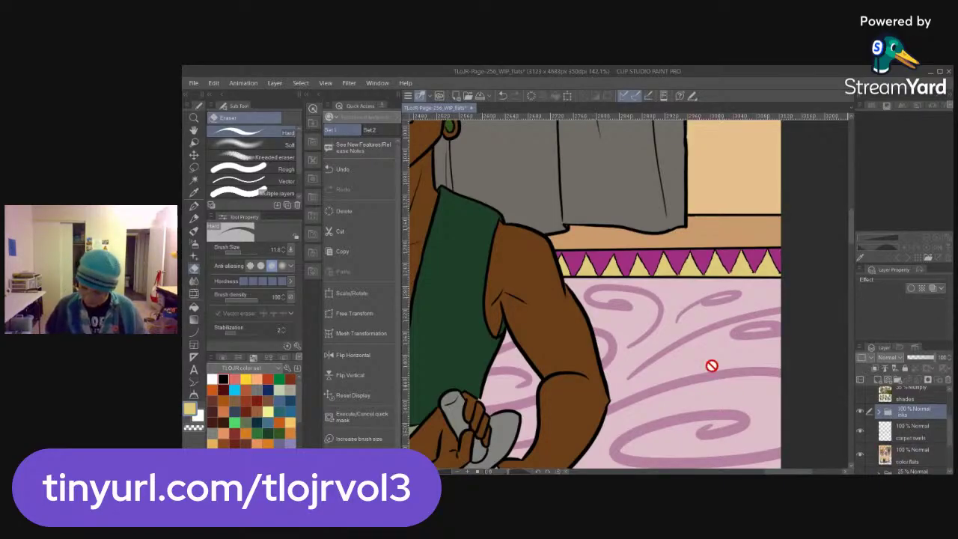
Open TLoJR-Page-284_WIP from the 3. Comic Pages - In Progress folder as a color reference
{"action": "key", "text": "ctrl+space"}
{"action": "left_click_drag", "start_coordinate": [724, 309], "coordinate": [687, 367]}
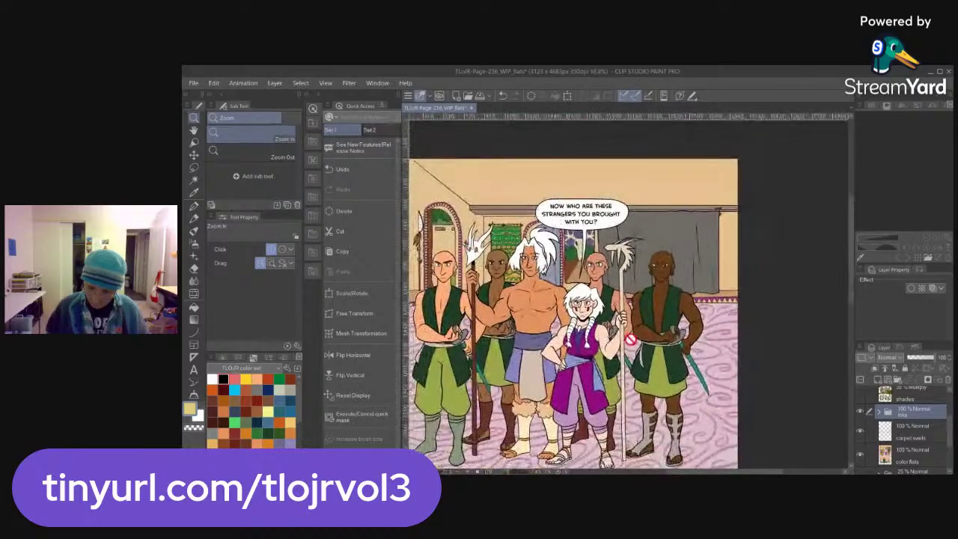
{"action": "mouse_move", "coordinate": [458, 246]}
{"action": "left_mouse_down"}
{"action": "mouse_move", "coordinate": [502, 277]}
{"action": "mouse_move", "coordinate": [573, 289]}
{"action": "left_mouse_up"}
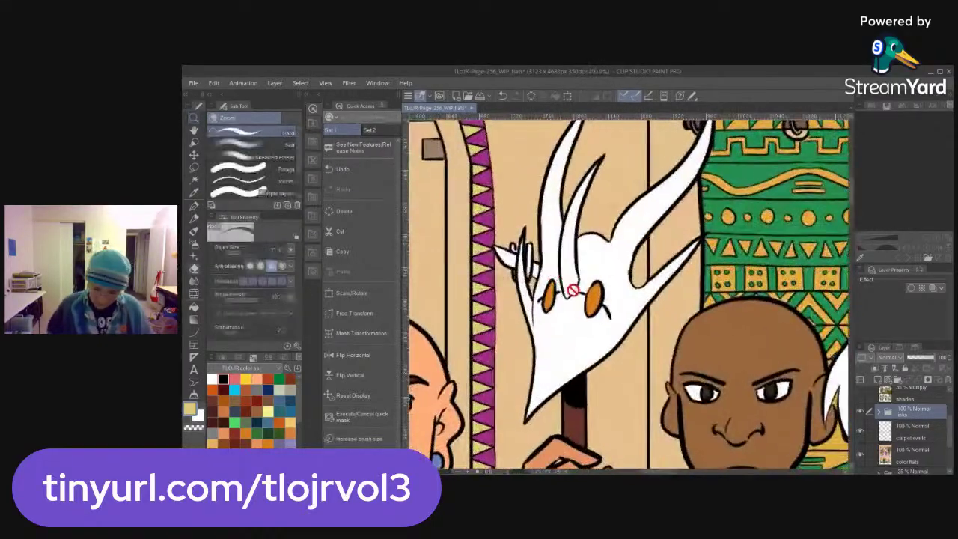
{"action": "key", "text": "ctrl+o"}
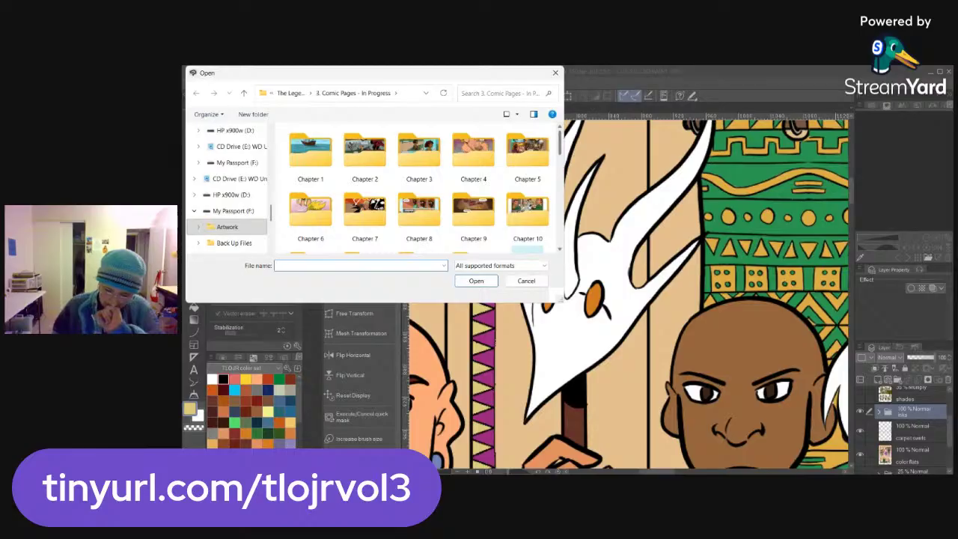
{"action": "scroll", "coordinate": [419, 187], "scroll_direction": "down", "scroll_amount": 5}
{"action": "scroll", "coordinate": [419, 187], "scroll_direction": "down", "scroll_amount": 4}
{"action": "scroll", "coordinate": [419, 187], "scroll_direction": "down", "scroll_amount": 1}
{"action": "left_click", "coordinate": [311, 202]}
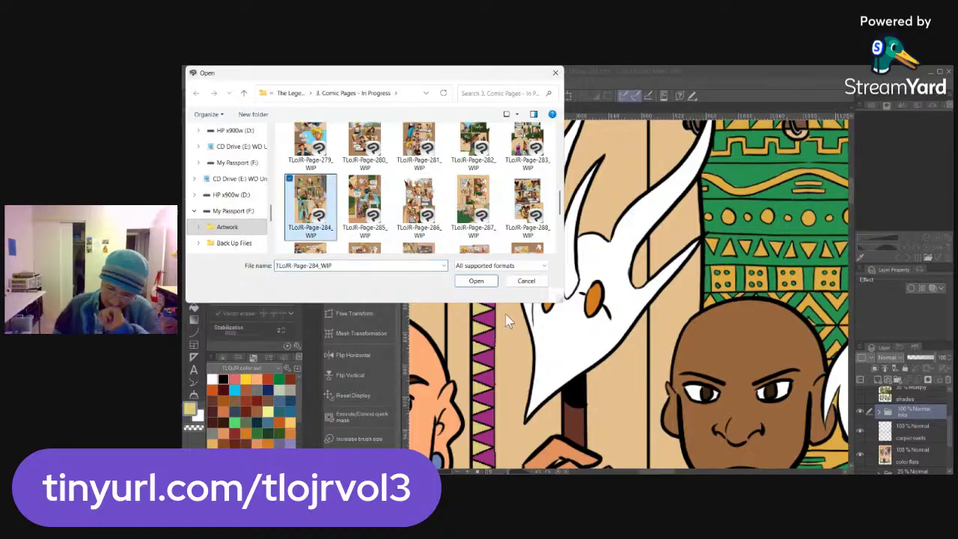
{"action": "left_click", "coordinate": [476, 281]}
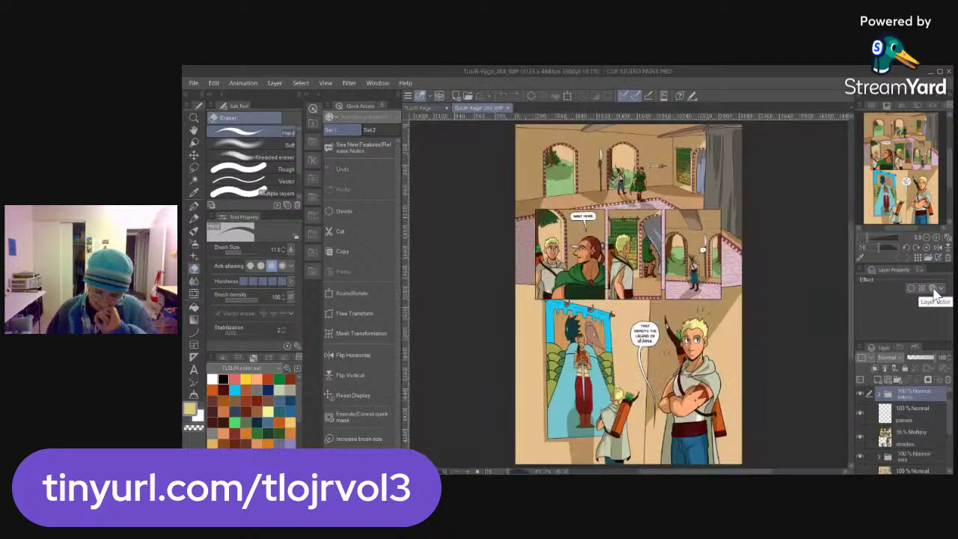
Arrange pages 256 and 284 side by side and zoom in on the wall-mounted sword on page 284
{"action": "left_click_drag", "start_coordinate": [427, 108], "coordinate": [395, 154]}
{"action": "left_click_drag", "start_coordinate": [489, 301], "coordinate": [574, 312]}
{"action": "left_click", "coordinate": [780, 200]}
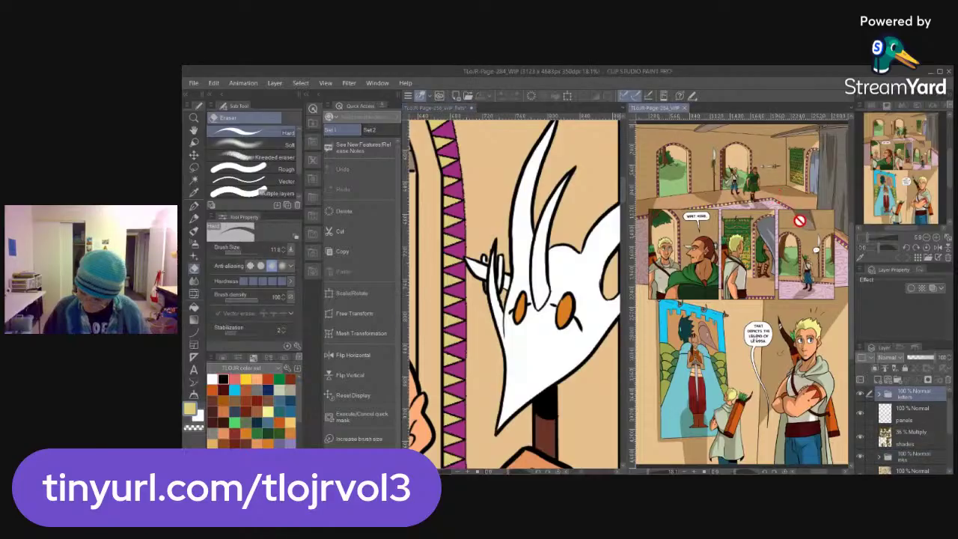
{"action": "scroll", "coordinate": [748, 359], "scroll_direction": "up", "scroll_amount": 2}
{"action": "key", "text": "ctrl+space"}
{"action": "left_click_drag", "start_coordinate": [757, 225], "coordinate": [824, 259]}
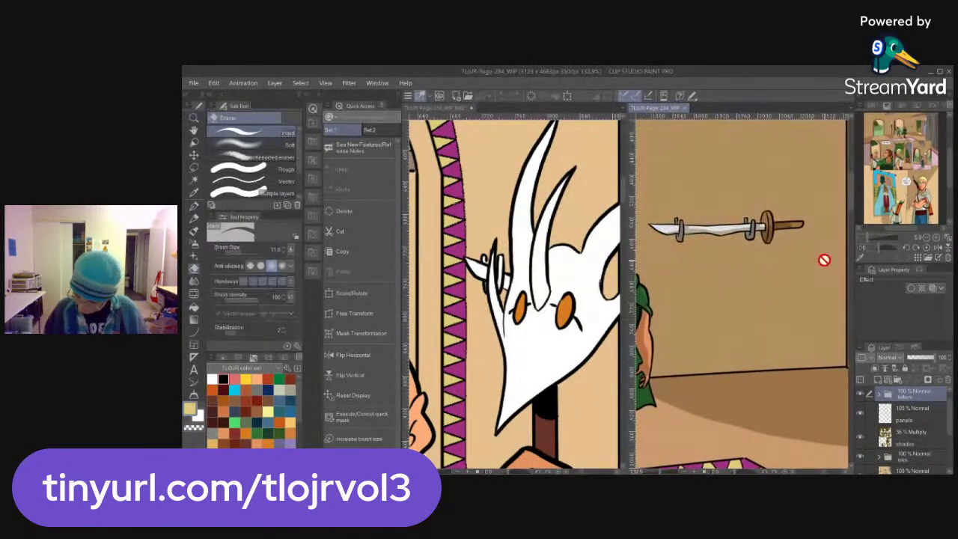
Hide page 284's shades layer, sample its sword blade's light gray, and fill the blade behind page 256's skull staff on color flats
{"action": "scroll", "coordinate": [861, 425], "scroll_direction": "down", "scroll_amount": 1}
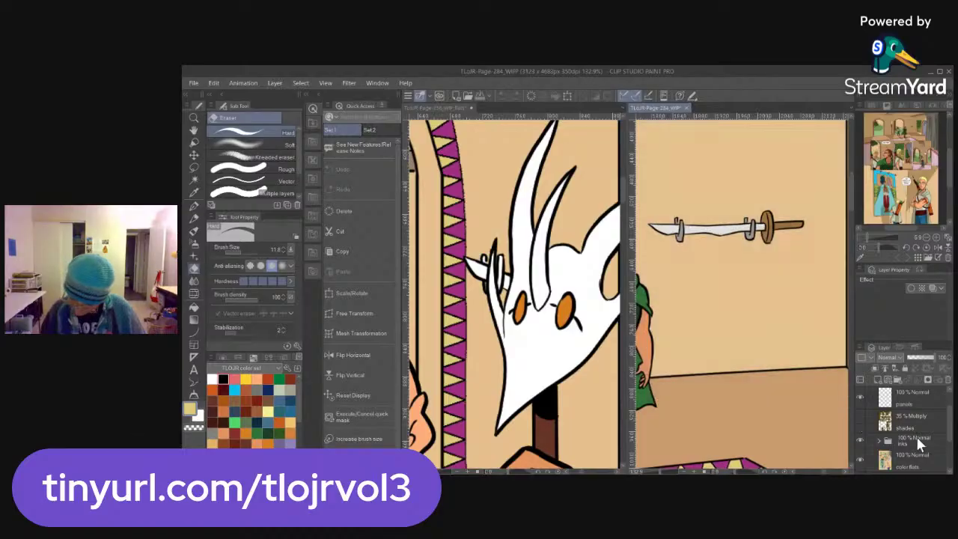
{"action": "left_click", "coordinate": [725, 222], "text": "alt"}
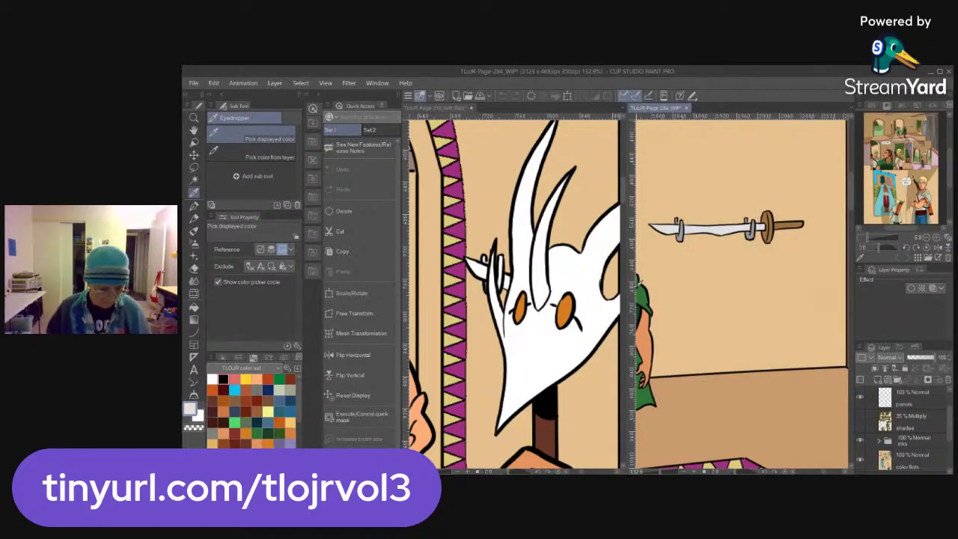
{"action": "key", "text": "g"}
{"action": "left_click", "coordinate": [507, 285]}
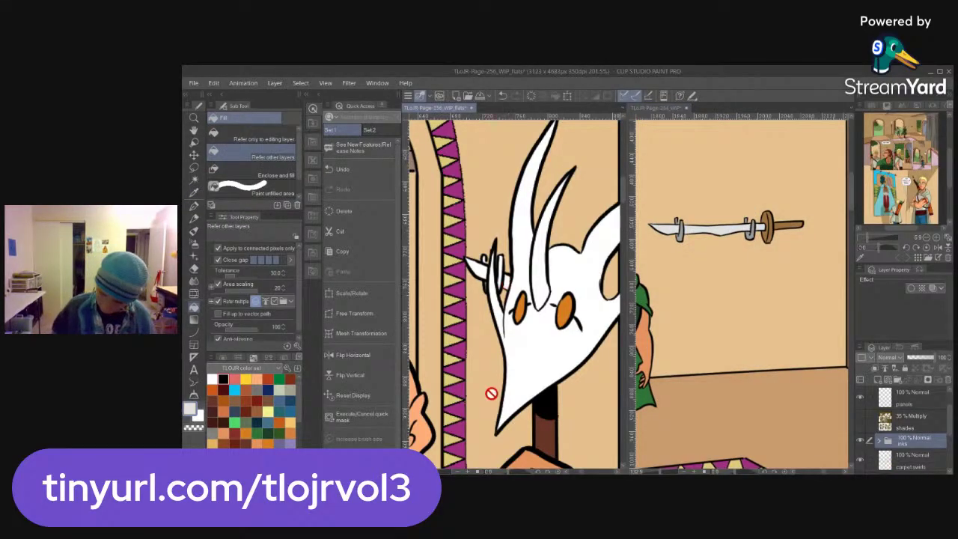
{"action": "scroll", "coordinate": [937, 455], "scroll_direction": "down", "scroll_amount": 2}
{"action": "left_click", "coordinate": [936, 453]}
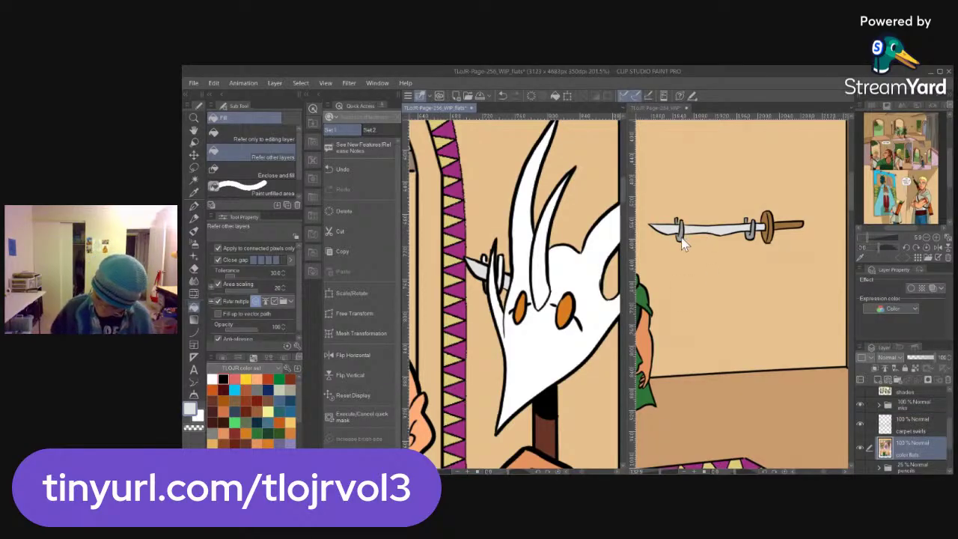
Sample the darker gray from page 284's sword mount and paint the mount behind page 256's skull staff with the G-pen at size 10
{"action": "left_click", "coordinate": [663, 112]}
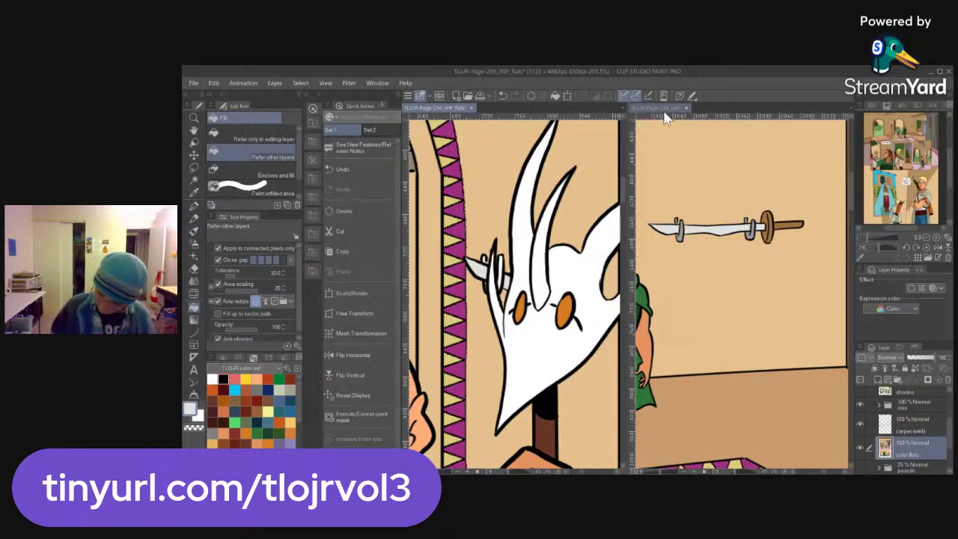
{"action": "key", "text": "i"}
{"action": "left_click", "coordinate": [681, 239]}
{"action": "key", "text": "p"}
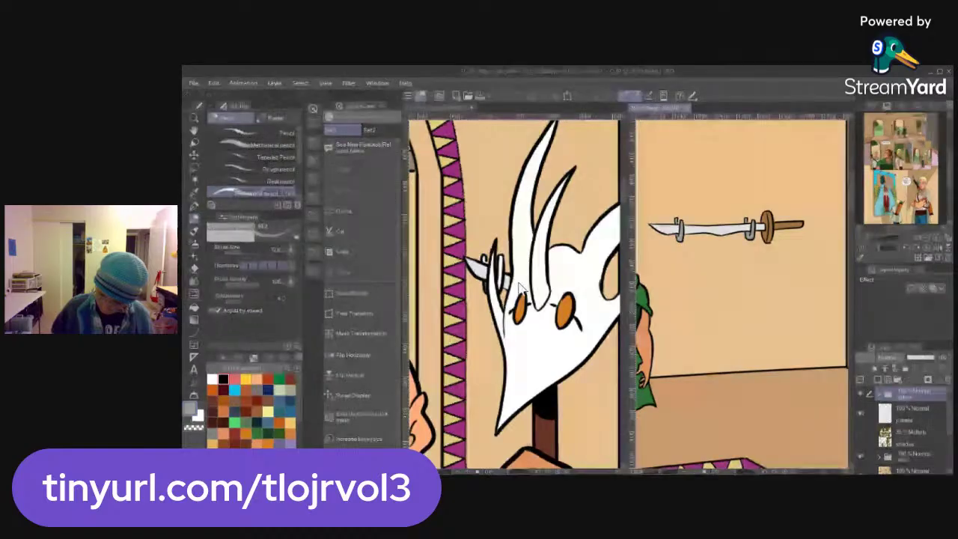
{"action": "left_click", "coordinate": [497, 146]}
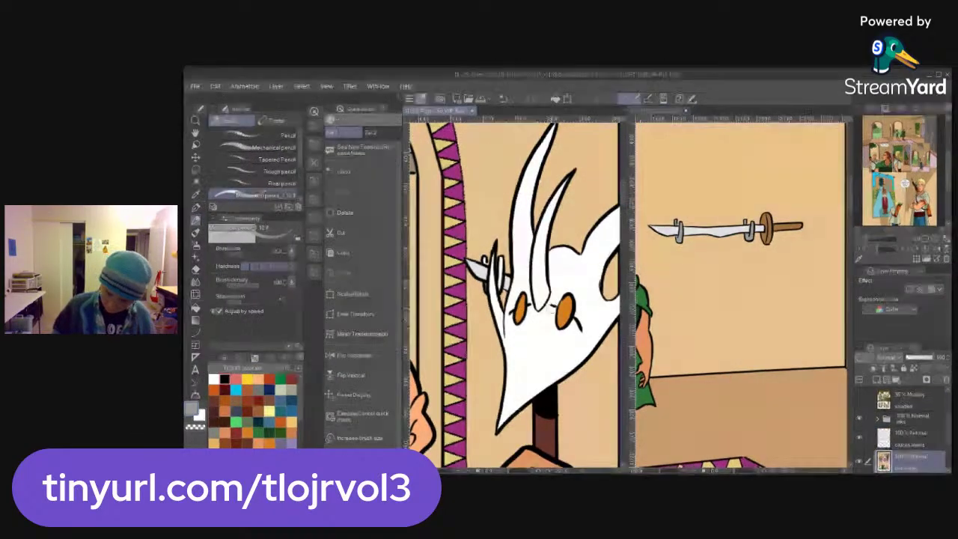
{"action": "key", "text": "p"}
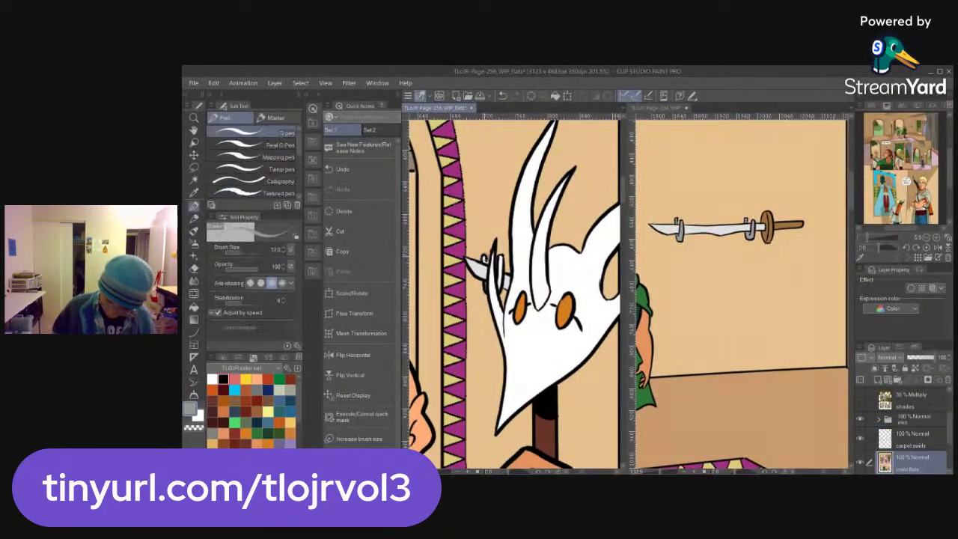
{"action": "key", "text": "["}
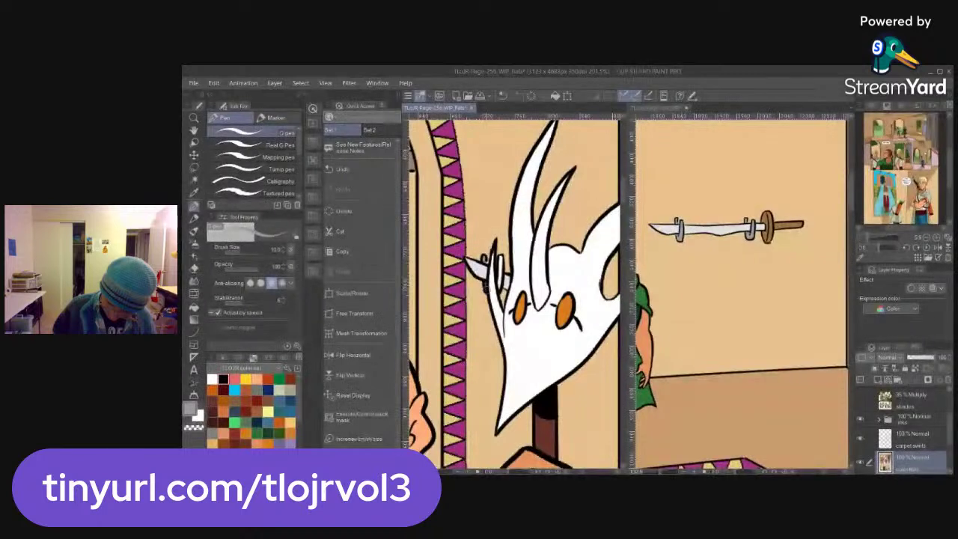
{"action": "left_click_drag", "start_coordinate": [498, 293], "coordinate": [501, 268]}
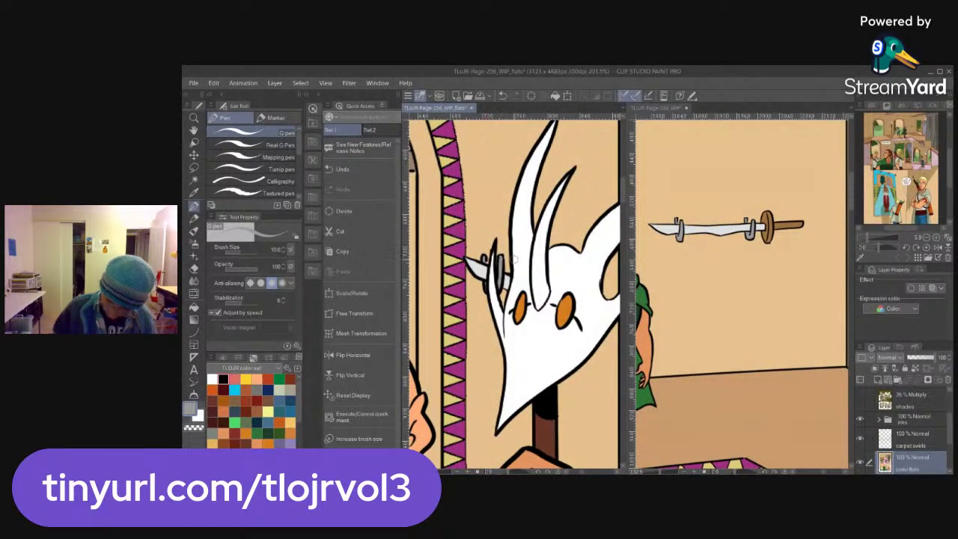
Sample the tan wall color beside the skull staff and close page 284 without saving its changes
{"action": "left_click", "coordinate": [501, 209], "text": "alt"}
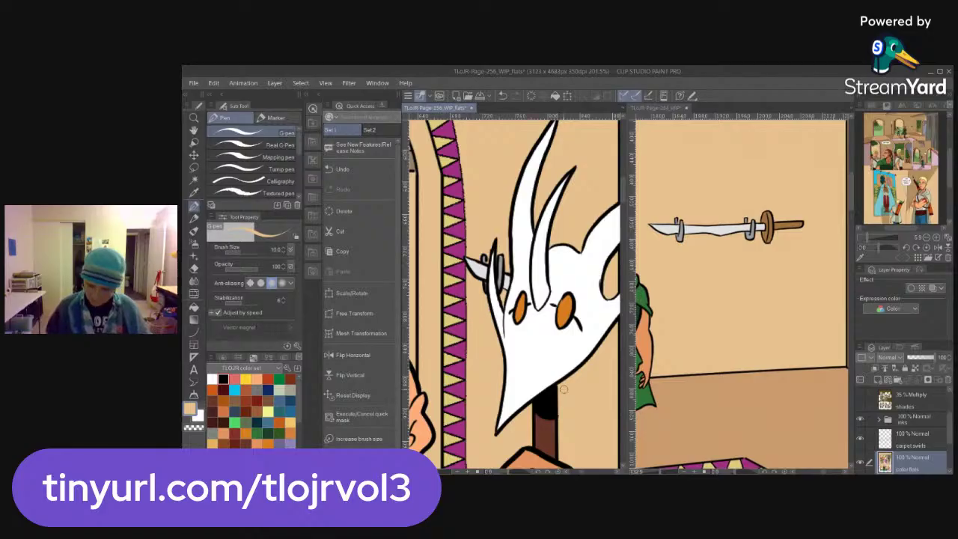
{"action": "key", "text": "ctrl+space"}
{"action": "left_click_drag", "start_coordinate": [576, 374], "coordinate": [530, 451]}
{"action": "left_click", "coordinate": [685, 108]}
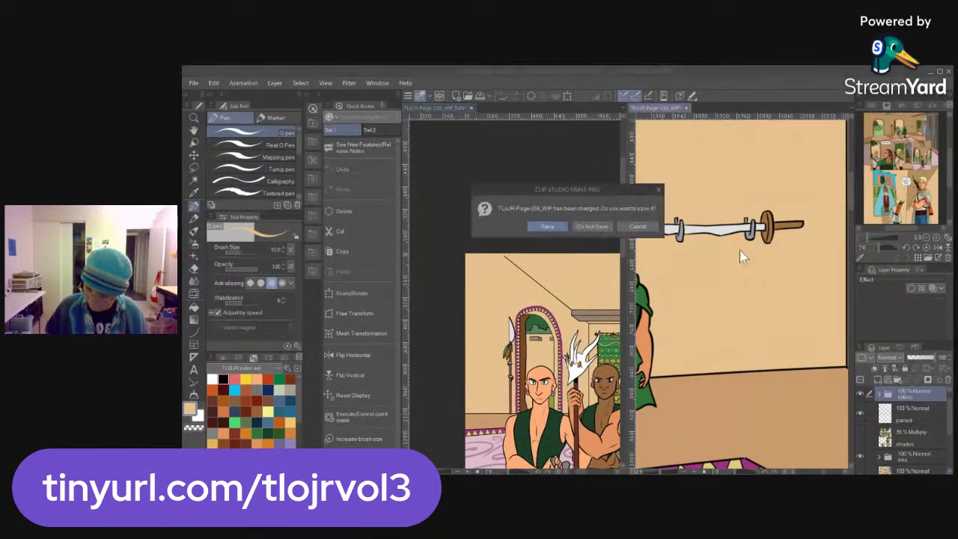
{"action": "left_click", "coordinate": [591, 226]}
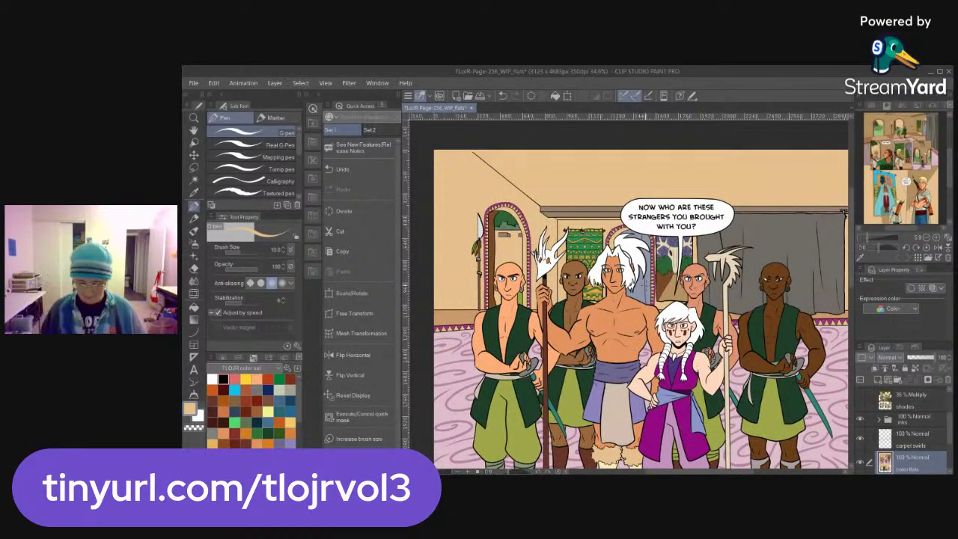
Examine the figures, clothing and carpet in page 256's large top panel for missed or incorrect flat colors
{"action": "scroll", "coordinate": [797, 439], "scroll_direction": "down", "scroll_amount": 2}
{"action": "left_click_drag", "start_coordinate": [795, 439], "coordinate": [723, 359]}
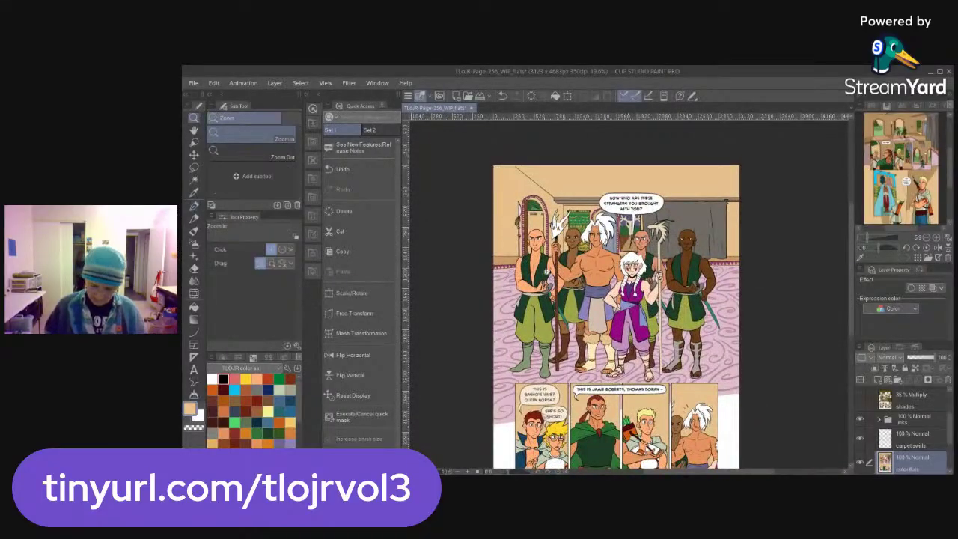
{"action": "scroll", "coordinate": [542, 273], "scroll_direction": "up", "scroll_amount": 4}
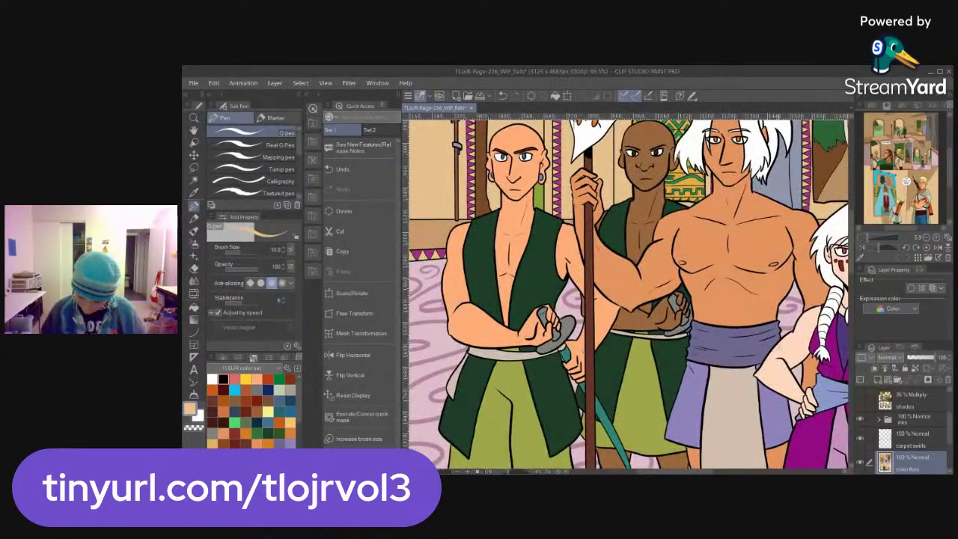
{"action": "left_click_drag", "start_coordinate": [782, 423], "coordinate": [739, 318]}
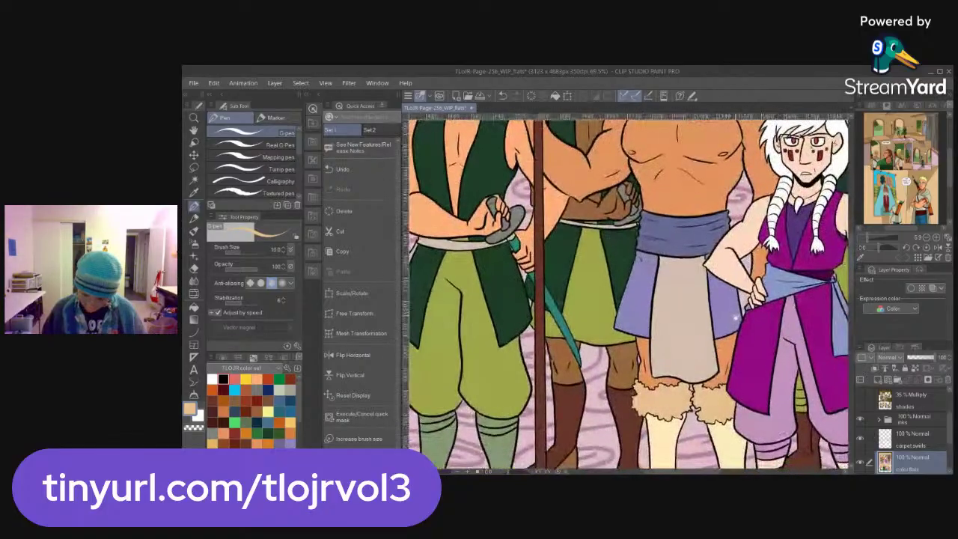
{"action": "left_click_drag", "start_coordinate": [768, 400], "coordinate": [720, 334]}
{"action": "left_click_drag", "start_coordinate": [842, 327], "coordinate": [693, 416]}
{"action": "left_click_drag", "start_coordinate": [703, 318], "coordinate": [694, 463]}
{"action": "left_click_drag", "start_coordinate": [812, 351], "coordinate": [729, 353]}
{"action": "left_click_drag", "start_coordinate": [748, 397], "coordinate": [753, 215]}
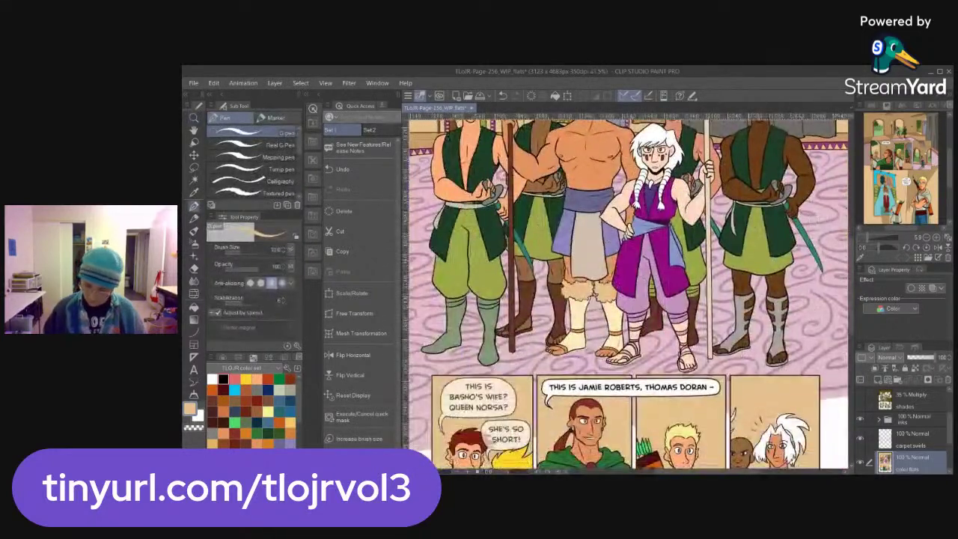
Show page 256's shades layer over the flat colors, check the whole page and save the file
{"action": "left_click_drag", "start_coordinate": [740, 387], "coordinate": [673, 387]}
{"action": "left_click_drag", "start_coordinate": [794, 445], "coordinate": [743, 326]}
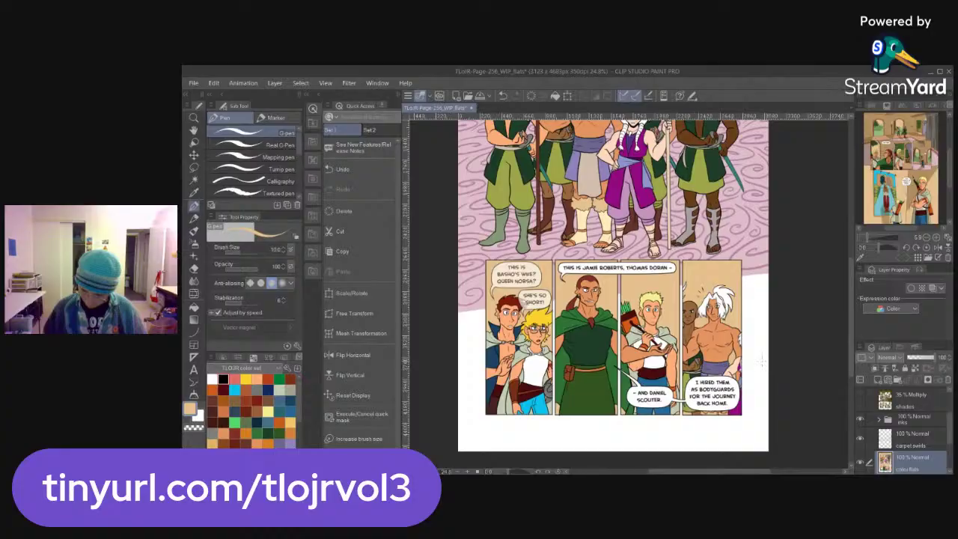
{"action": "left_click_drag", "start_coordinate": [748, 356], "coordinate": [771, 374]}
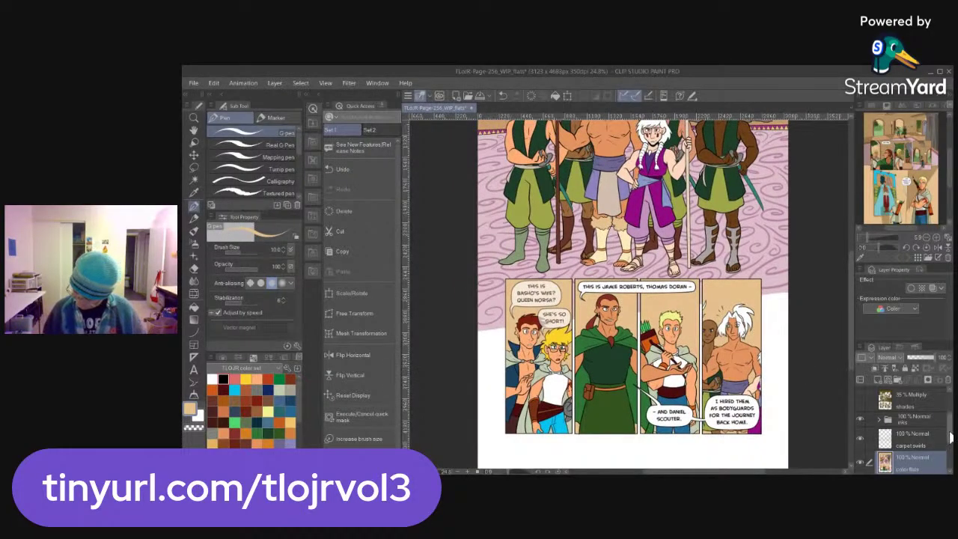
{"action": "scroll", "coordinate": [934, 431], "scroll_direction": "up", "scroll_amount": 3}
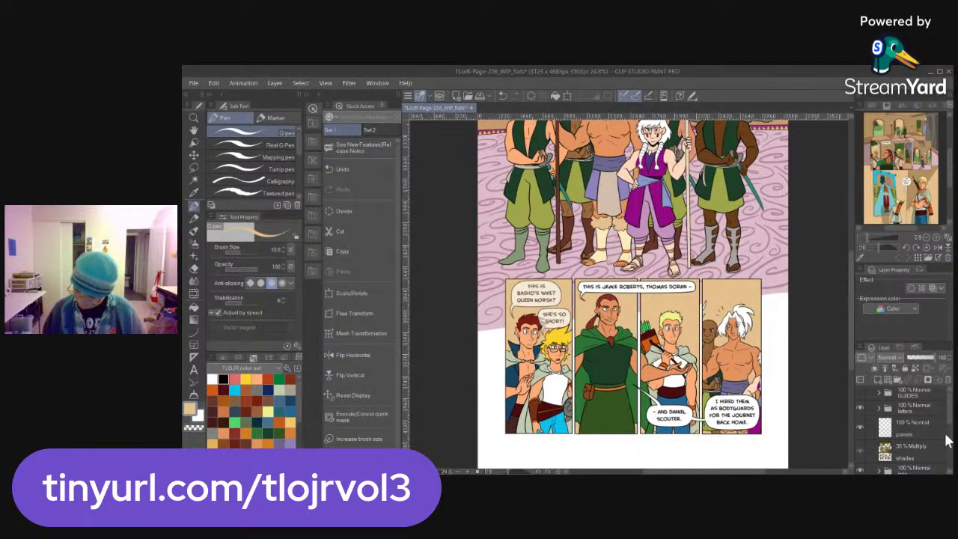
{"action": "scroll", "coordinate": [950, 441], "scroll_direction": "down", "scroll_amount": 3}
{"action": "left_click_drag", "start_coordinate": [951, 443], "coordinate": [951, 404]}
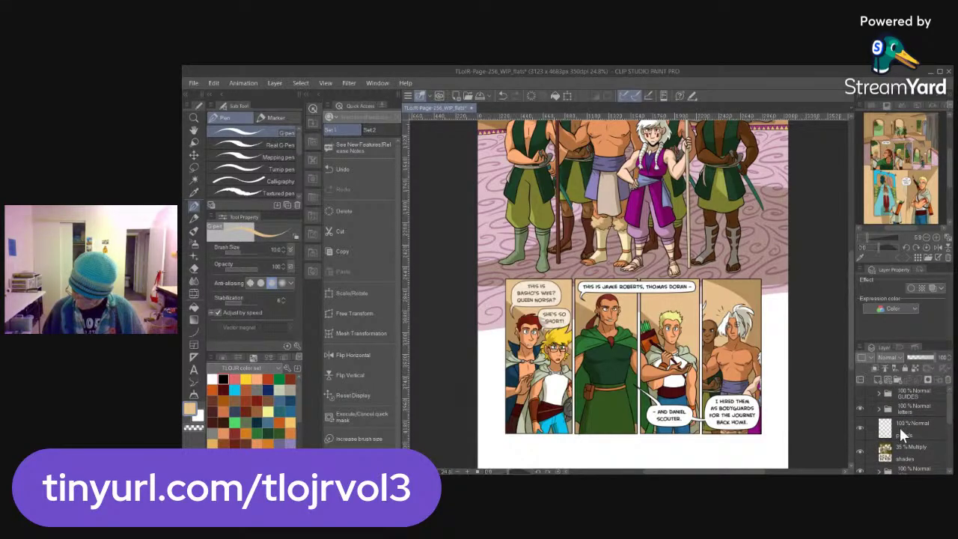
{"action": "key", "text": "ctrl+space"}
{"action": "left_click_drag", "start_coordinate": [748, 336], "coordinate": [716, 337]}
{"action": "left_click_drag", "start_coordinate": [764, 308], "coordinate": [761, 339]}
{"action": "key", "text": "ctrl+space"}
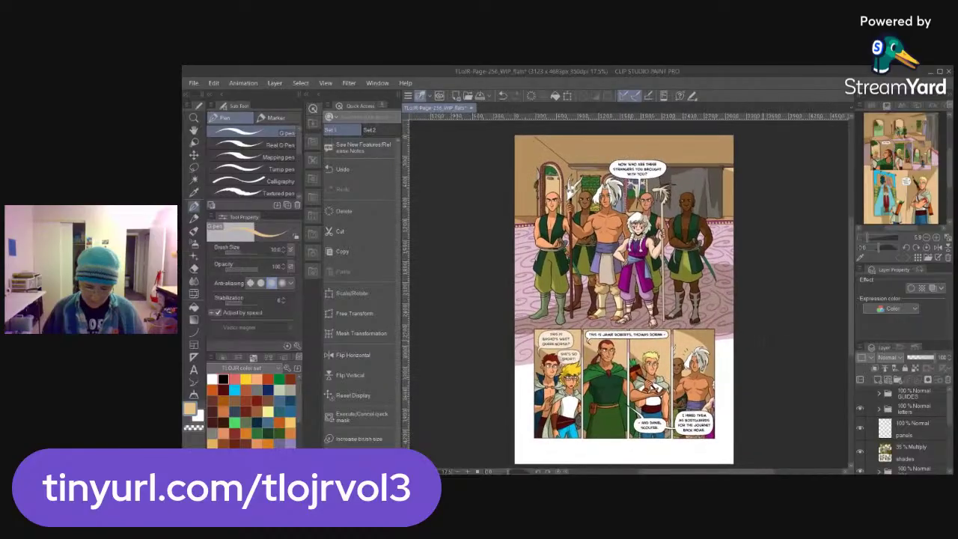
{"action": "key", "text": "ctrl+s"}
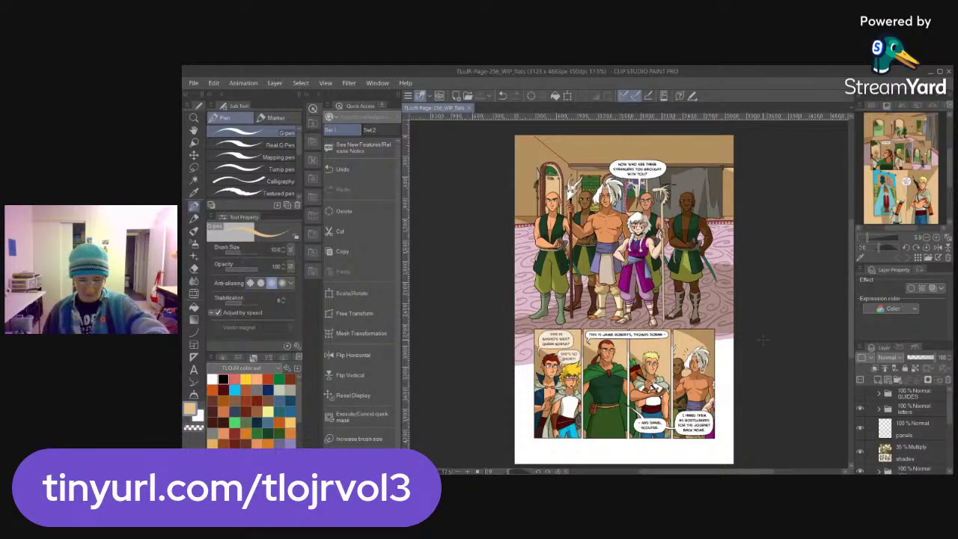
Save a copy of the page in the in-progress Chapter 11 folder as TLoJR-Page-256_WIP2
{"action": "key", "text": "shift+alt+s"}
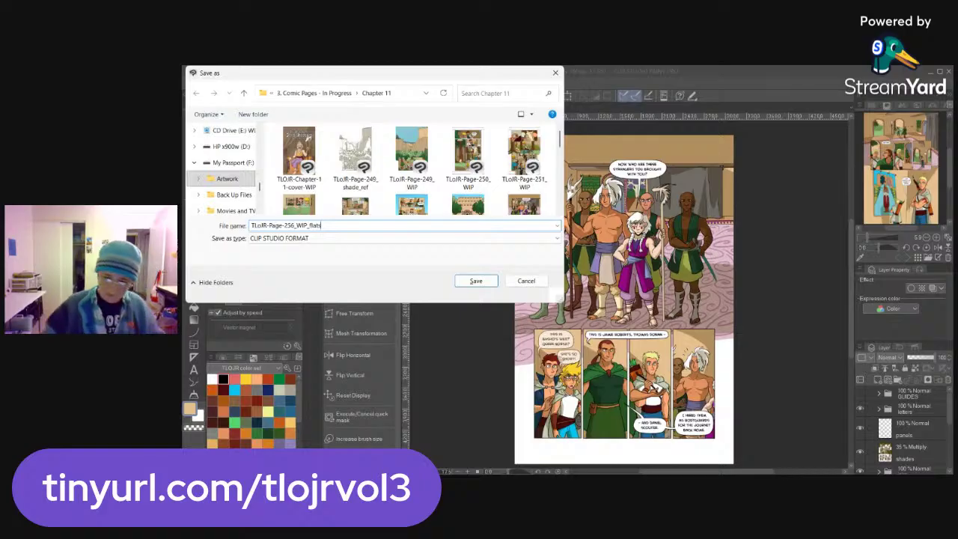
{"action": "key", "text": "ctrl+shift+Left"}
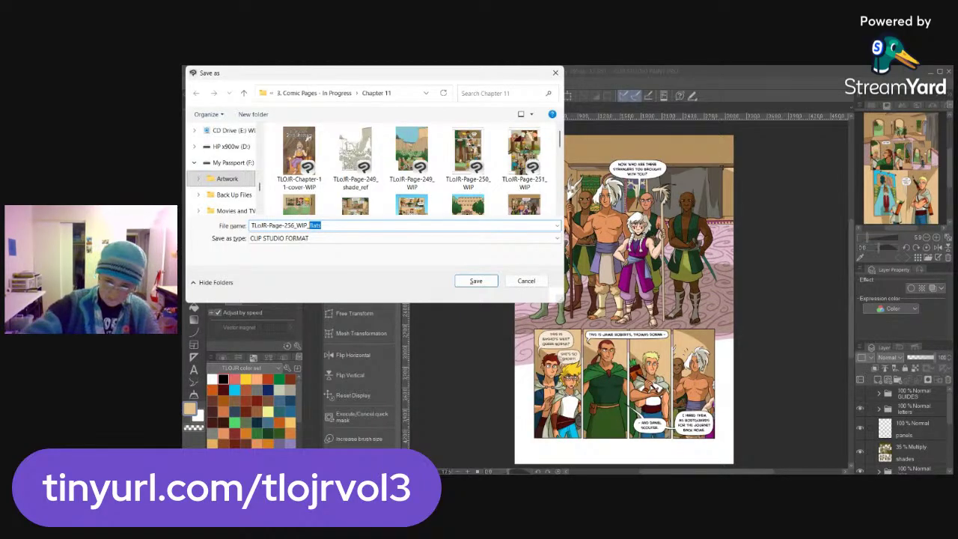
{"action": "key", "text": "BackSpace"}
{"action": "key", "text": "BackSpace"}
{"action": "type", "text": "2"}
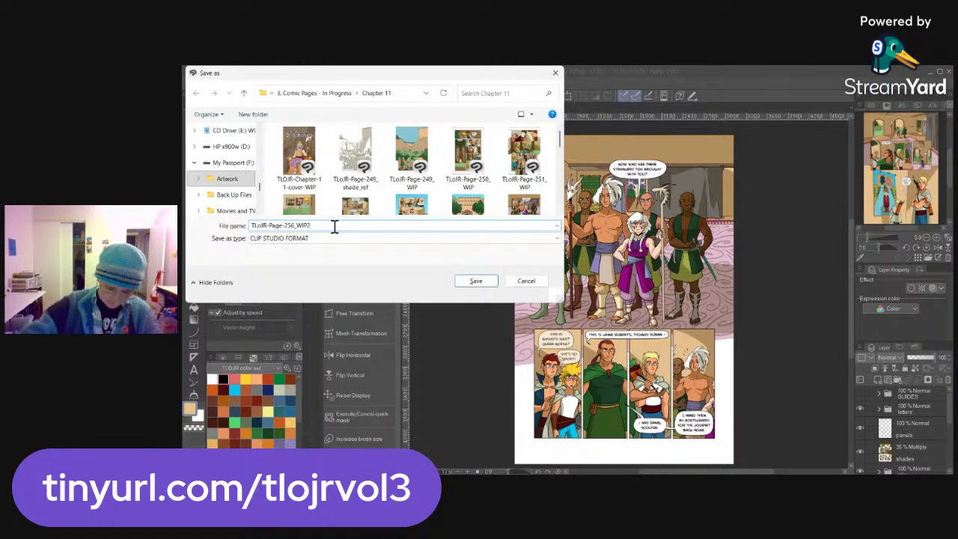
{"action": "key", "text": "Return"}
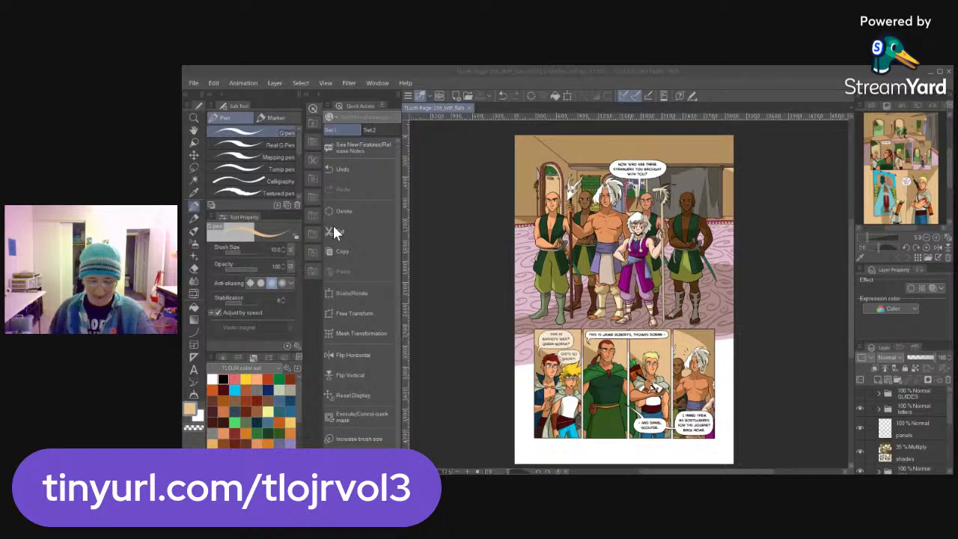
{"action": "left_click", "coordinate": [333, 229]}
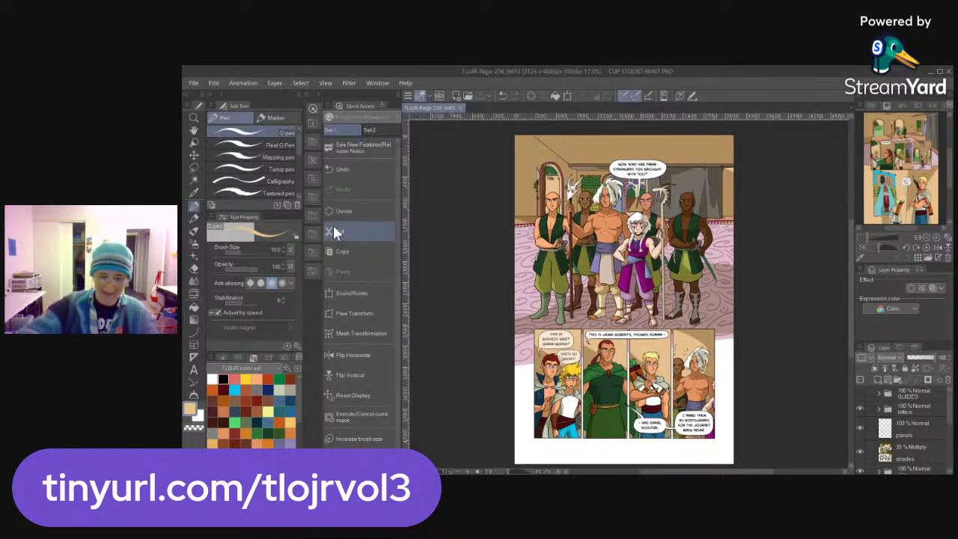
Reopen TLoJR-Page-256_WIP_flats, hide its shades layer, then save and close that file
{"action": "key", "text": "ctrl+o"}
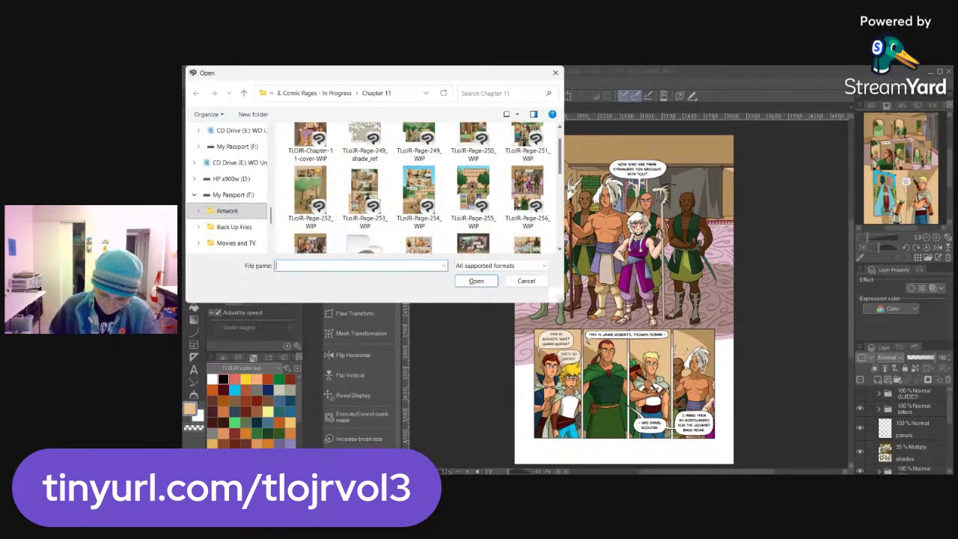
{"action": "left_click", "coordinate": [310, 176]}
{"action": "left_click", "coordinate": [486, 281]}
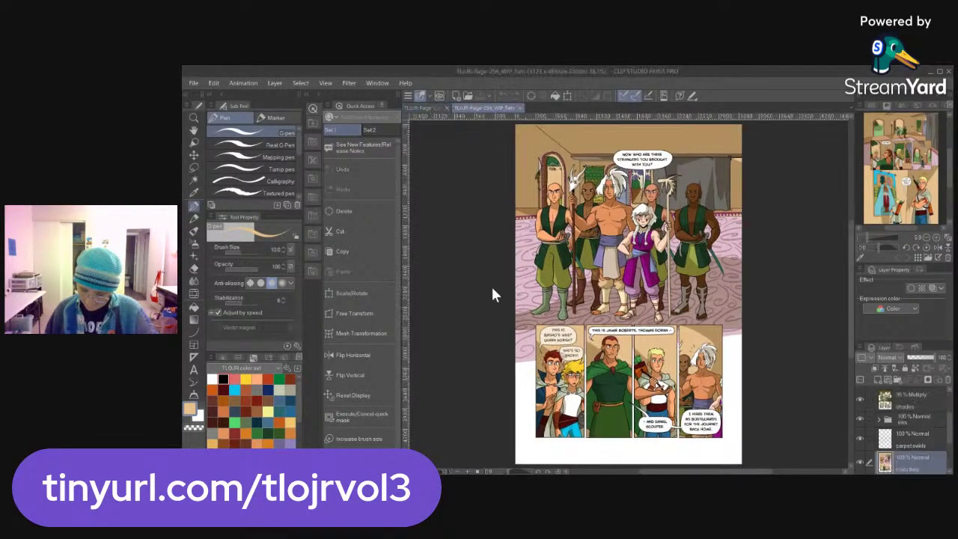
{"action": "left_click", "coordinate": [859, 398]}
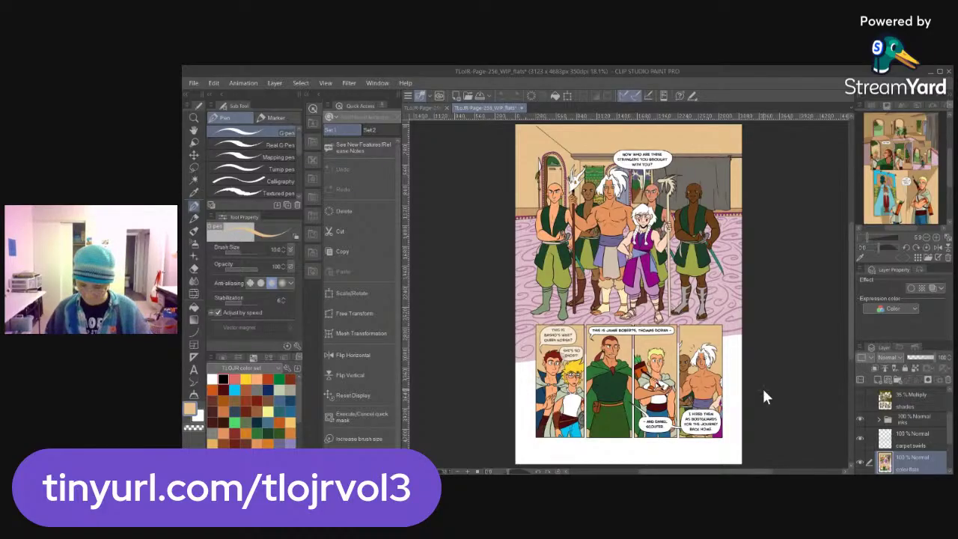
{"action": "key", "text": "ctrl+s"}
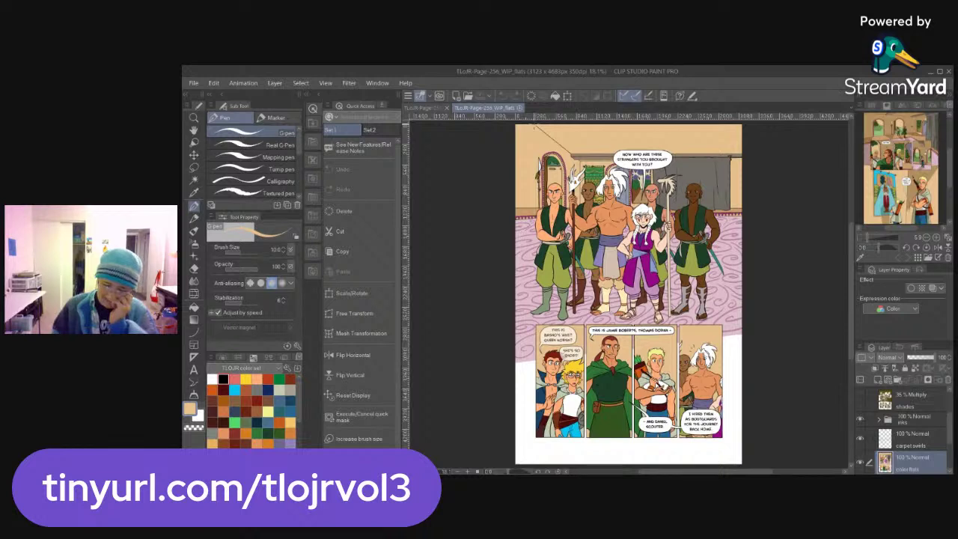
{"action": "left_click", "coordinate": [520, 108]}
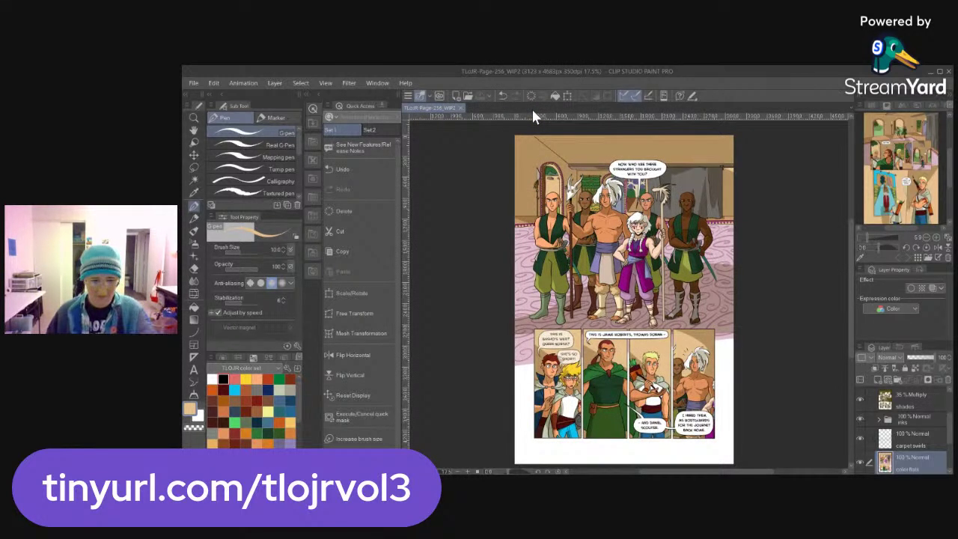
Start saving page 256 as a TIFF in the Chapter 11 folder of 4. Comic Pages - Finished
{"action": "key", "text": "ctrl+shift+s"}
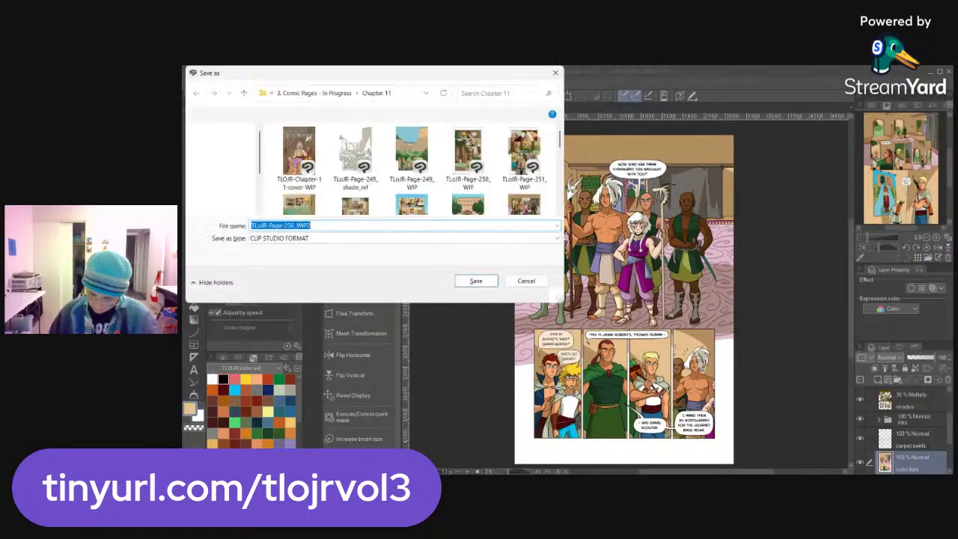
{"action": "left_click", "coordinate": [316, 94]}
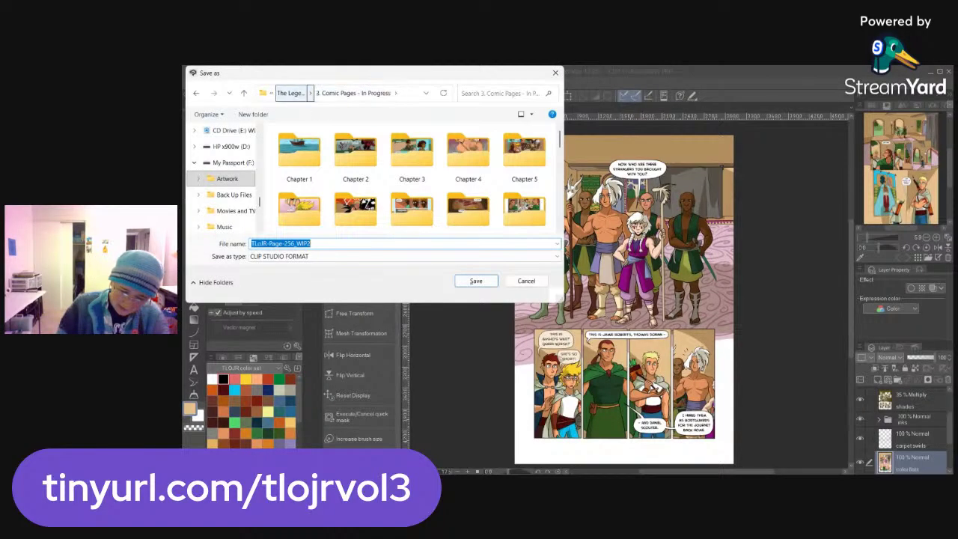
{"action": "left_click", "coordinate": [291, 94]}
{"action": "double_click", "coordinate": [523, 153]}
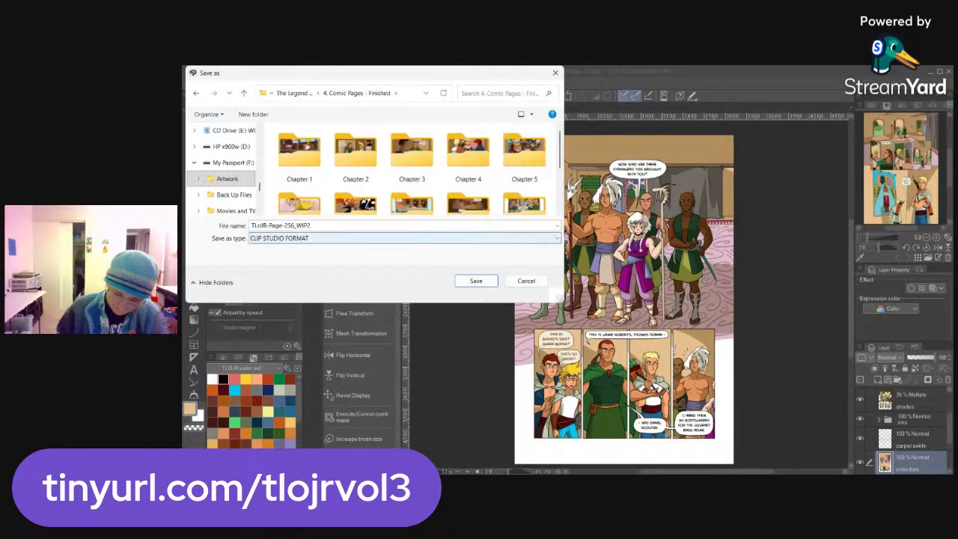
{"action": "left_click", "coordinate": [314, 261]}
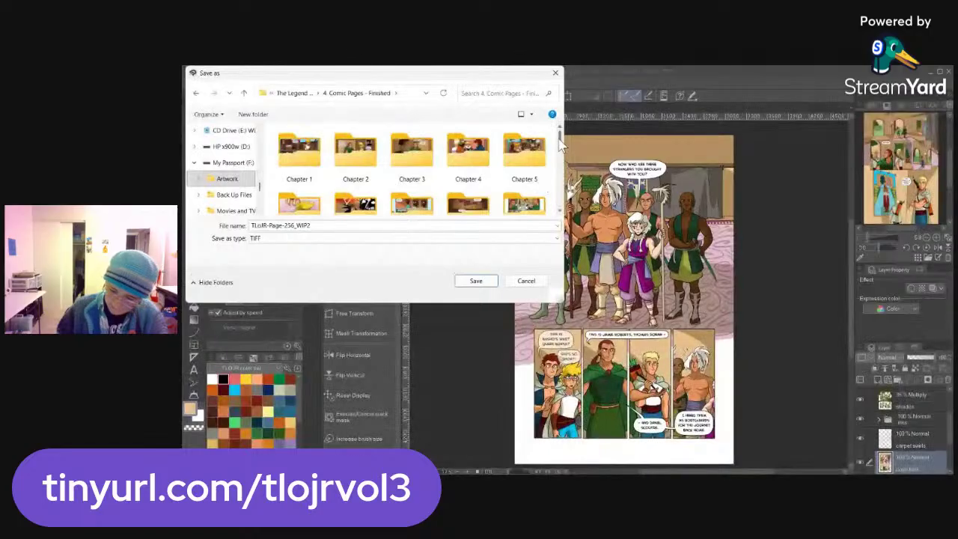
{"action": "left_click_drag", "start_coordinate": [559, 137], "coordinate": [559, 161]}
{"action": "scroll", "coordinate": [560, 163], "scroll_direction": "down", "scroll_amount": 1}
{"action": "scroll", "coordinate": [560, 163], "scroll_direction": "up", "scroll_amount": 2}
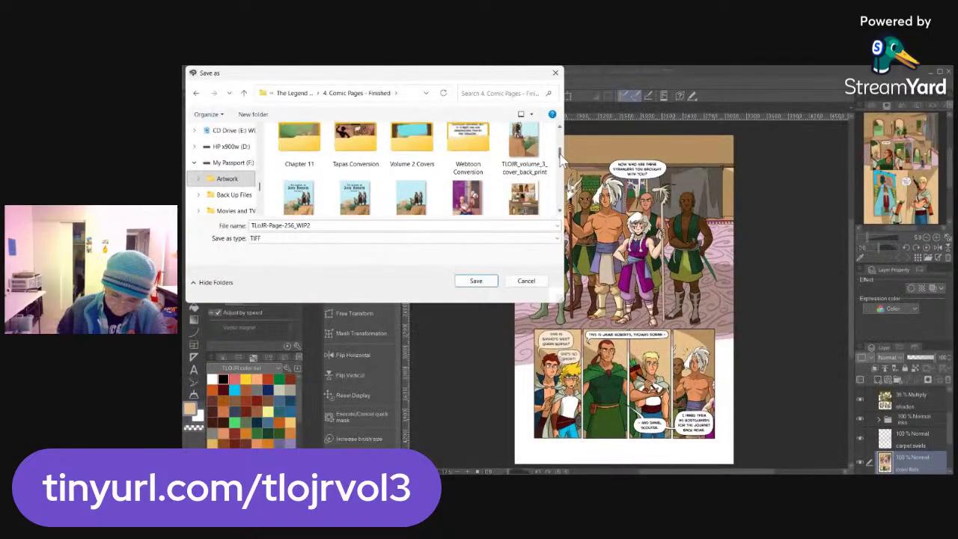
{"action": "double_click", "coordinate": [314, 162]}
Name the TIFF TLoJR-Page-256_print2, save it and close the page
{"action": "left_click", "coordinate": [334, 243]}
{"action": "key", "text": "ctrl+shift+Left"}
{"action": "type", "text": "print"}
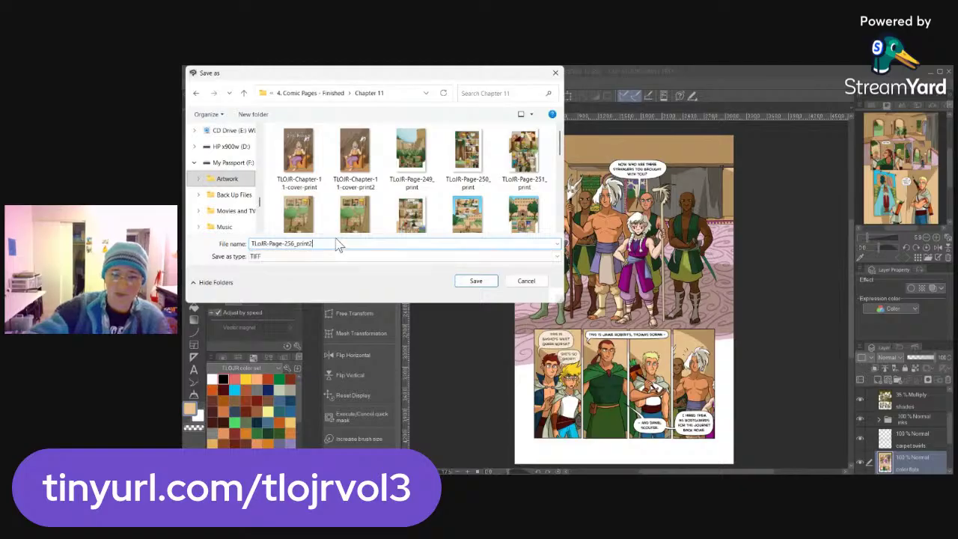
{"action": "key", "text": "Return"}
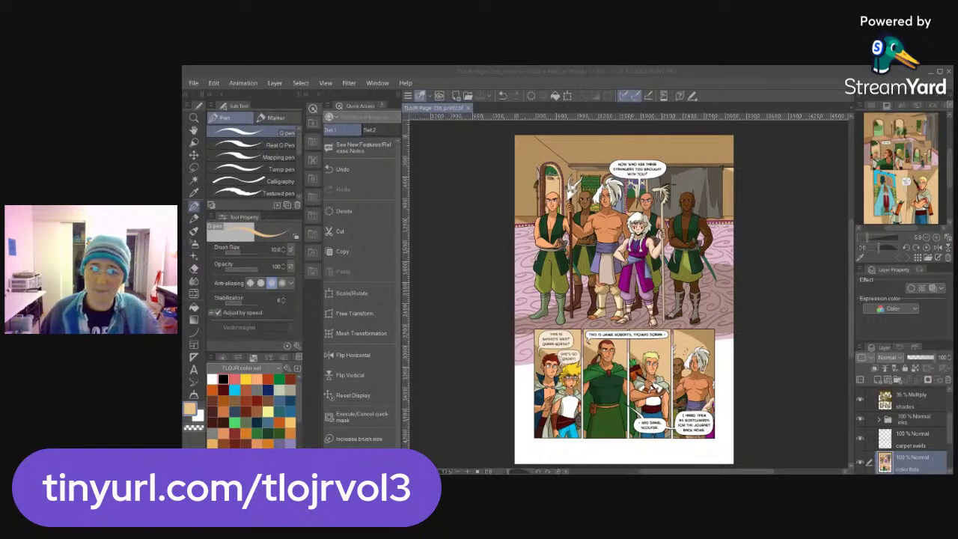
{"action": "left_click", "coordinate": [468, 108]}
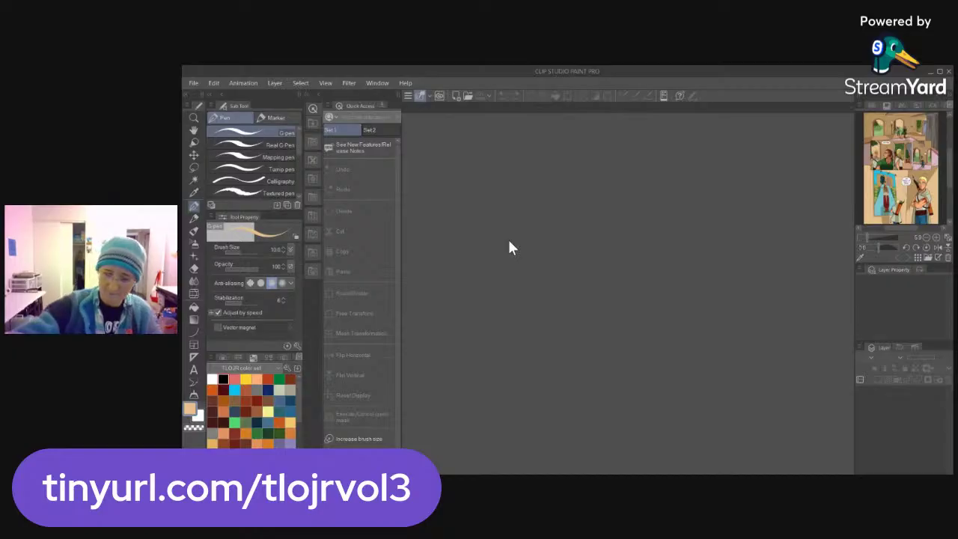
Open TLoJR-Page-269_WIP from the Chapter 11 folder of 3. Comic Pages - In Progress
{"action": "key", "text": "ctrl+o"}
{"action": "left_click", "coordinate": [311, 92]}
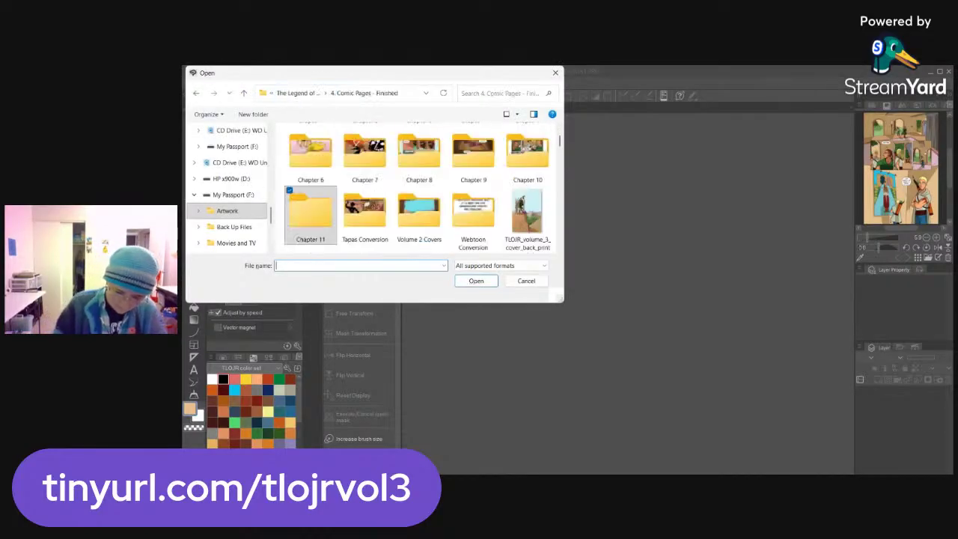
{"action": "left_click", "coordinate": [306, 93]}
{"action": "double_click", "coordinate": [473, 154]}
{"action": "scroll", "coordinate": [419, 187], "scroll_direction": "down", "scroll_amount": 3}
{"action": "double_click", "coordinate": [311, 150]}
{"action": "scroll", "coordinate": [419, 187], "scroll_direction": "down", "scroll_amount": 4}
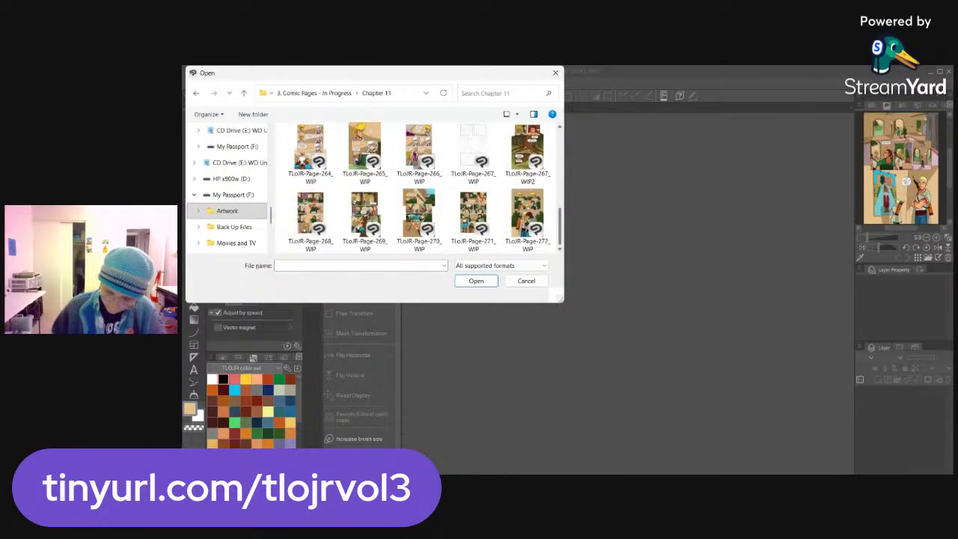
{"action": "left_click", "coordinate": [365, 217]}
{"action": "left_click", "coordinate": [486, 281]}
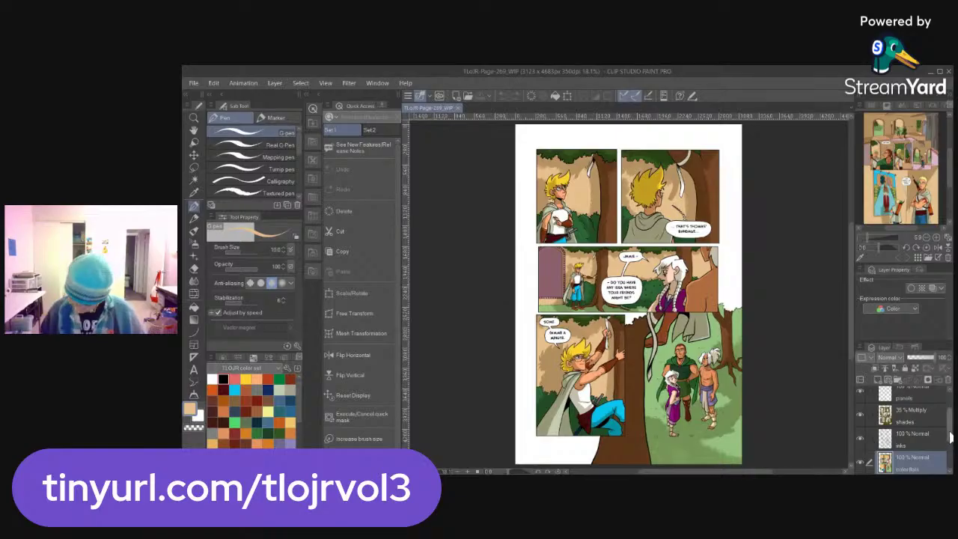
Set the opacity of the second panel's speech balloon layer on page 269 to 75 and save the page
{"action": "scroll", "coordinate": [906, 419], "scroll_direction": "up", "scroll_amount": 5}
{"action": "scroll", "coordinate": [917, 431], "scroll_direction": "down", "scroll_amount": 3}
{"action": "left_click", "coordinate": [933, 439]}
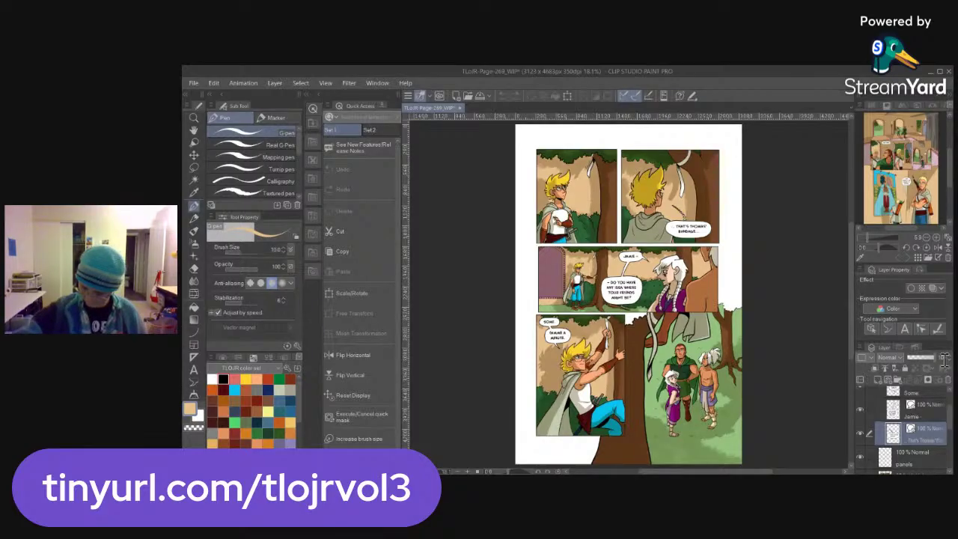
{"action": "type", "text": "75"}
{"action": "key", "text": "Return"}
{"action": "left_click_drag", "start_coordinate": [950, 436], "coordinate": [952, 416]}
{"action": "left_click", "coordinate": [932, 412]}
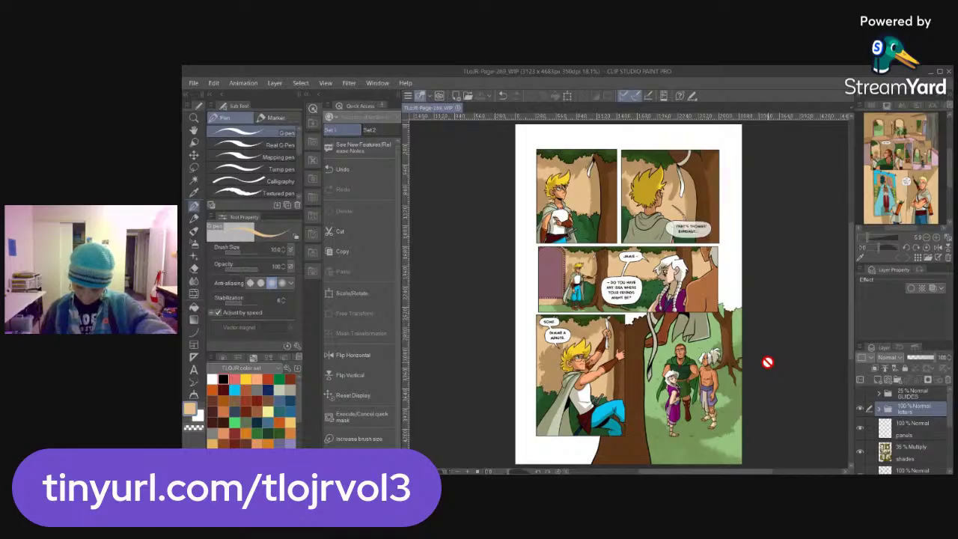
Start saving page 269 as a TIFF in the Chapter 11 folder of 4. Comic Pages - Finished
{"action": "key", "text": "ctrl+shift+s"}
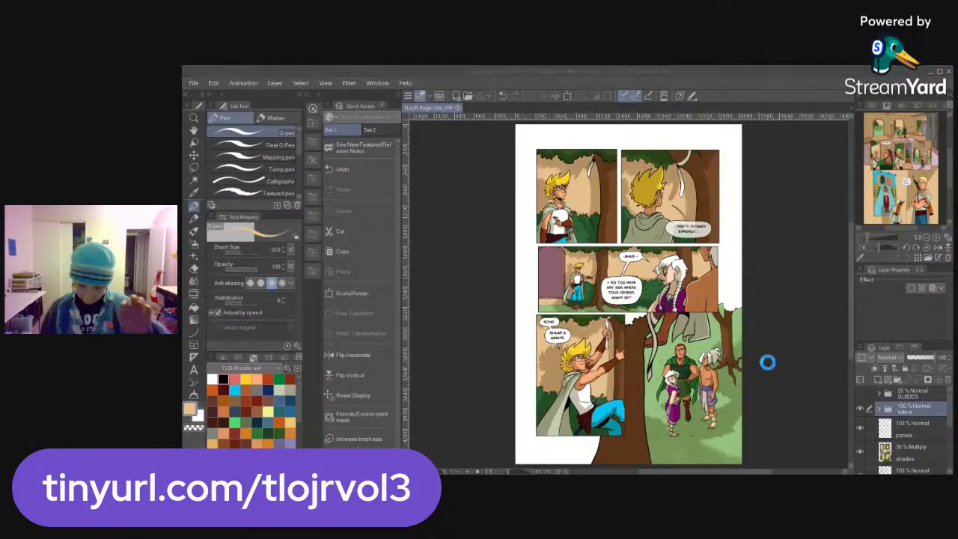
{"action": "left_click", "coordinate": [314, 93]}
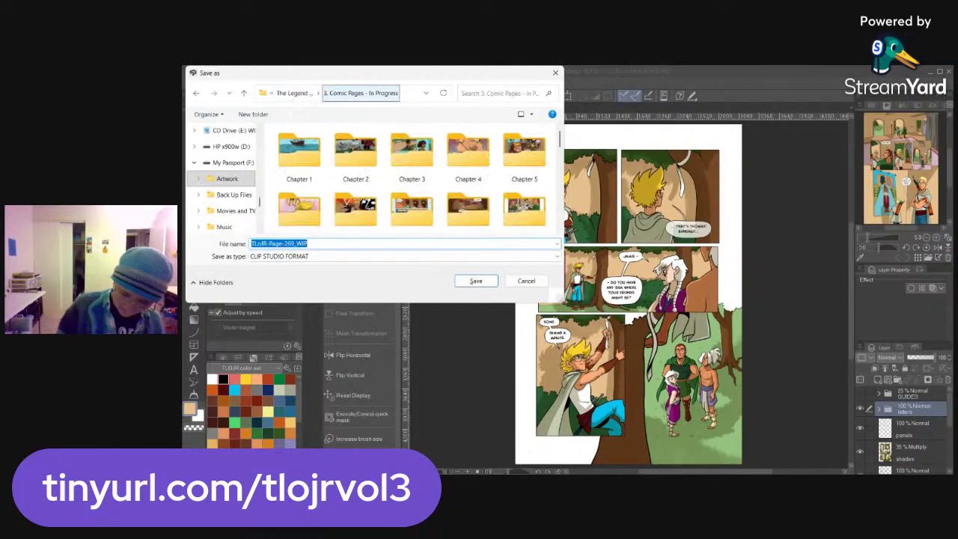
{"action": "left_click", "coordinate": [288, 93]}
{"action": "left_click", "coordinate": [524, 158]}
{"action": "key", "text": "Return"}
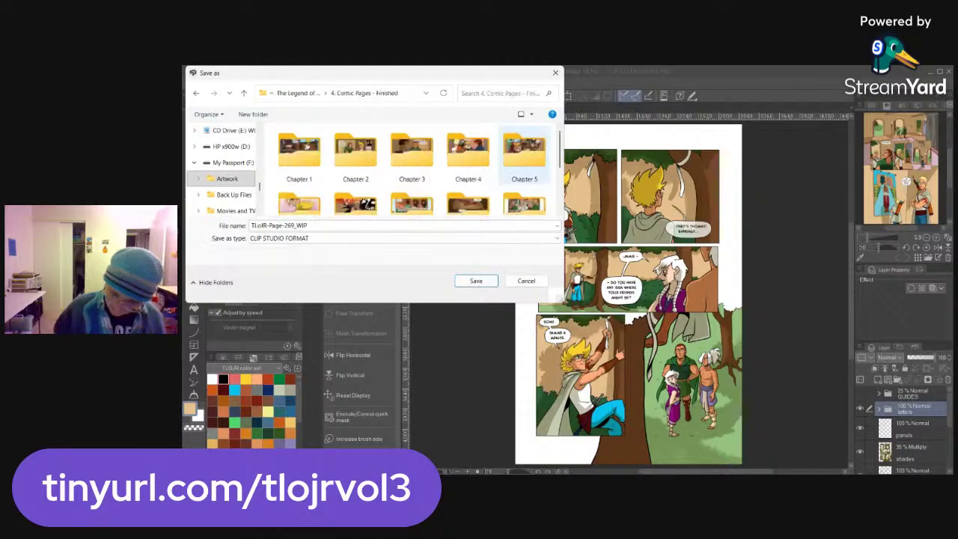
{"action": "scroll", "coordinate": [419, 169], "scroll_direction": "down", "scroll_amount": 3}
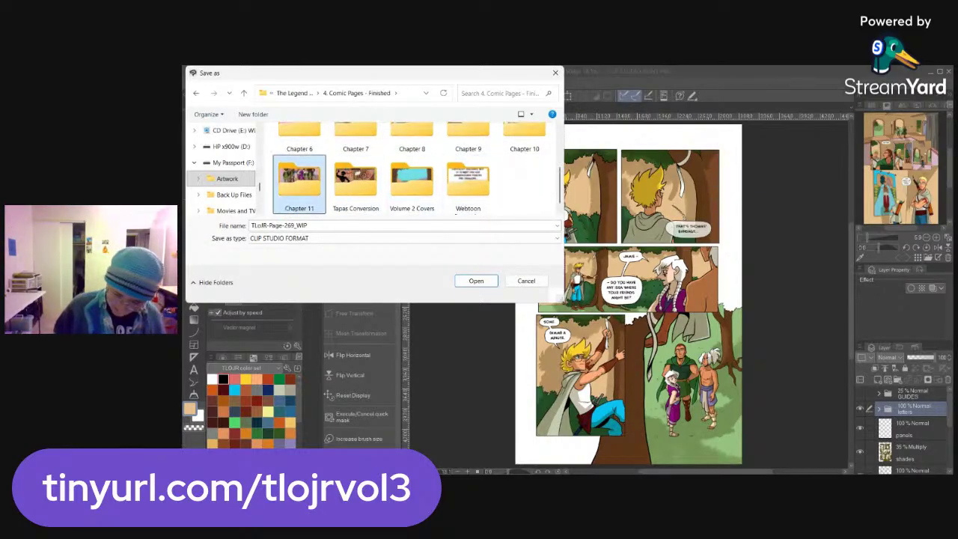
{"action": "double_click", "coordinate": [299, 180]}
{"action": "left_click", "coordinate": [344, 257]}
{"action": "key", "text": "p"}
{"action": "key", "text": "t"}
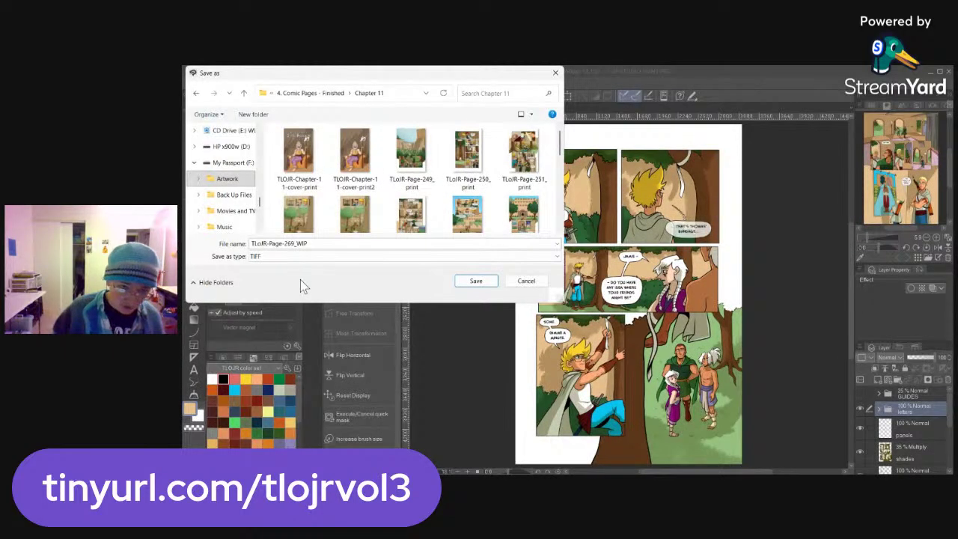
Name the TIFF TLoJR-Page-269_print2, save it and close the page
{"action": "left_click", "coordinate": [343, 246]}
{"action": "left_click", "coordinate": [346, 244]}
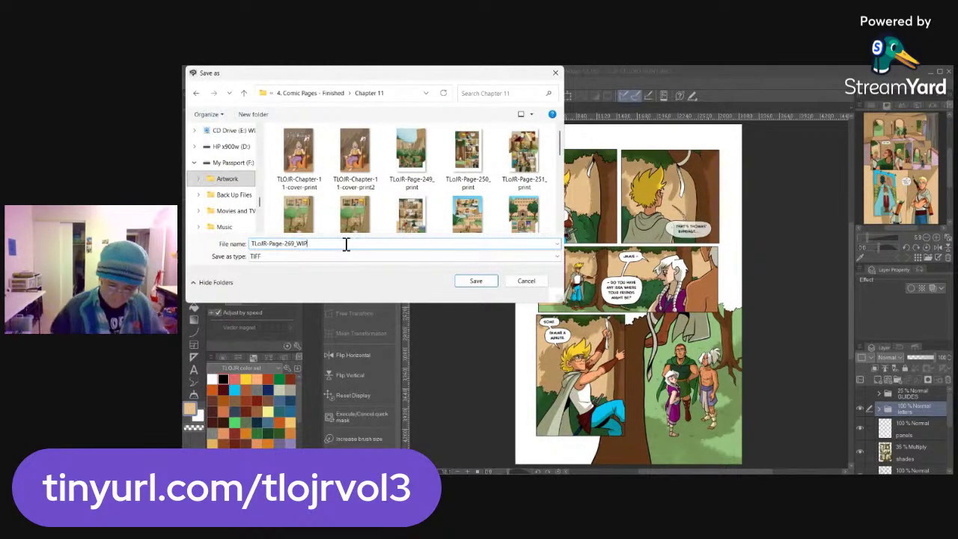
{"action": "key", "text": "BackSpace"}
{"action": "key", "text": "BackSpace"}
{"action": "key", "text": "BackSpace"}
{"action": "type", "text": "print2"}
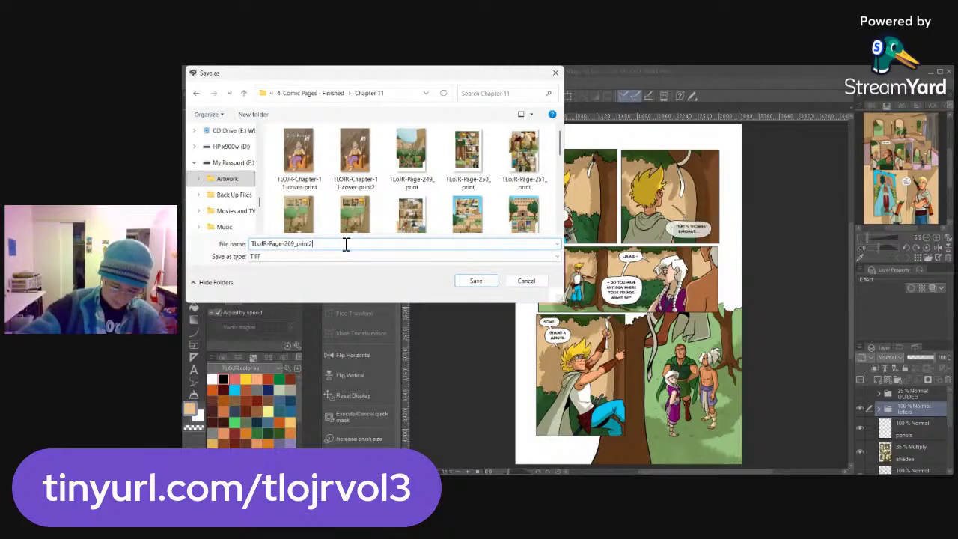
{"action": "key", "text": "Return"}
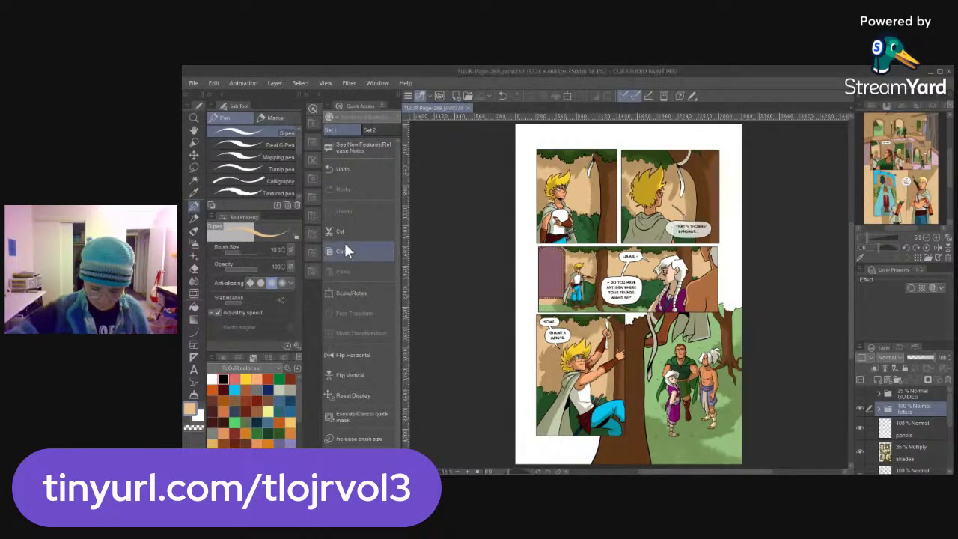
{"action": "key", "text": "alt+Tab"}
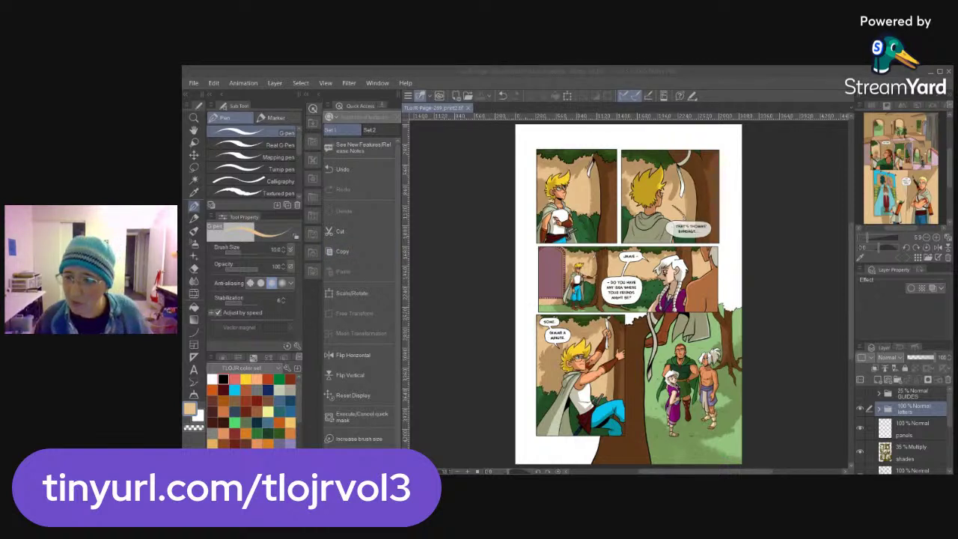
{"action": "left_click", "coordinate": [469, 107]}
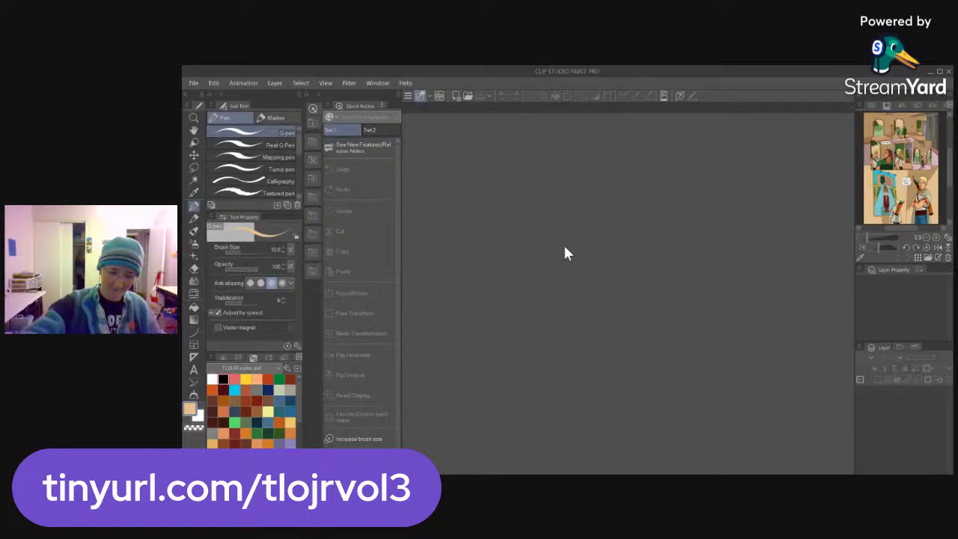
Open TLoJR-Page-277_WIP from the 3. Comic Pages - In Progress folder
{"action": "key", "text": "ctrl+o"}
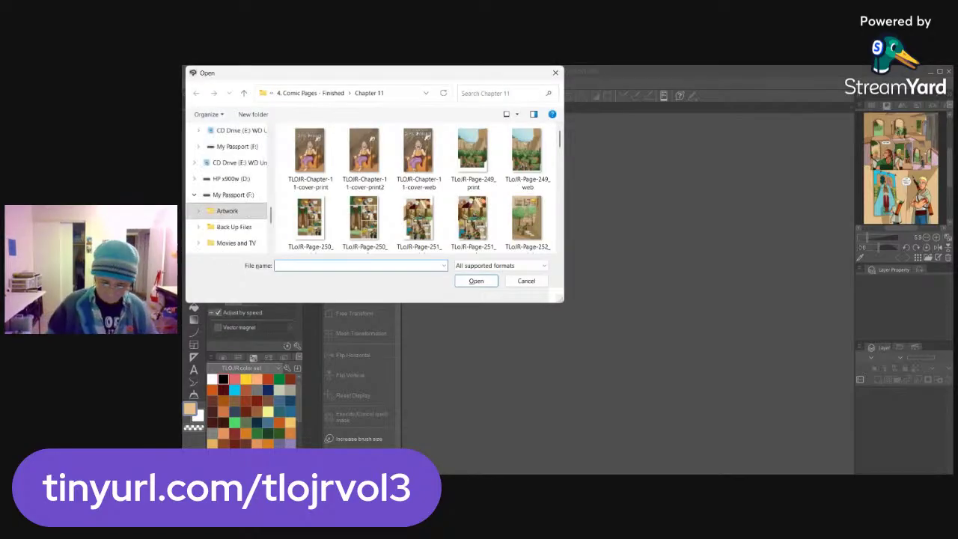
{"action": "left_click", "coordinate": [311, 93]}
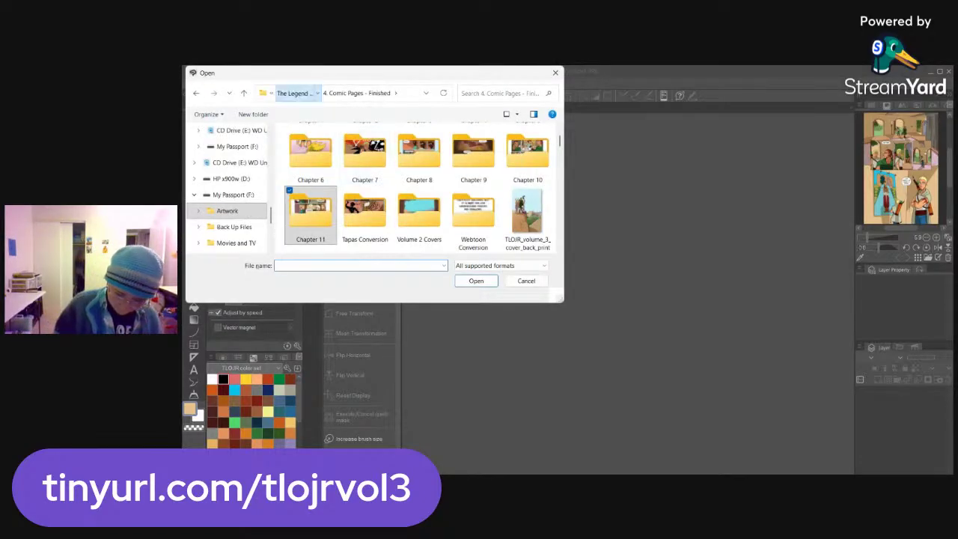
{"action": "left_click", "coordinate": [295, 93]}
{"action": "left_click", "coordinate": [311, 223]}
{"action": "double_click", "coordinate": [473, 159]}
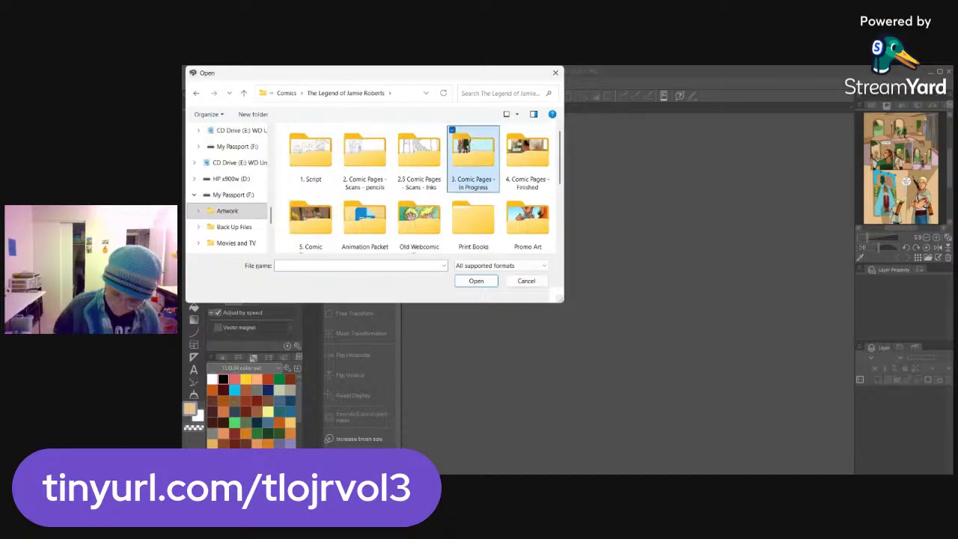
{"action": "scroll", "coordinate": [473, 217], "scroll_direction": "down", "scroll_amount": 3}
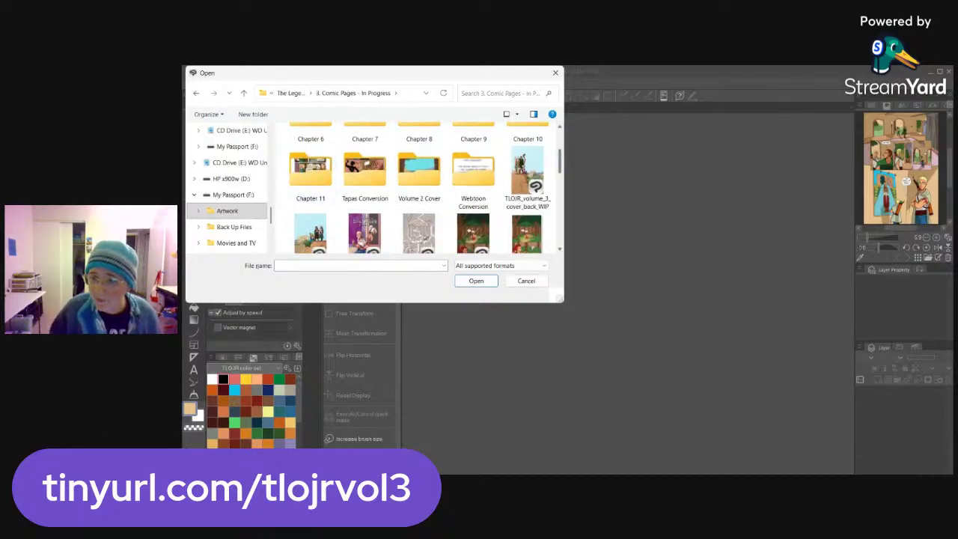
{"action": "scroll", "coordinate": [419, 187], "scroll_direction": "down", "scroll_amount": 5}
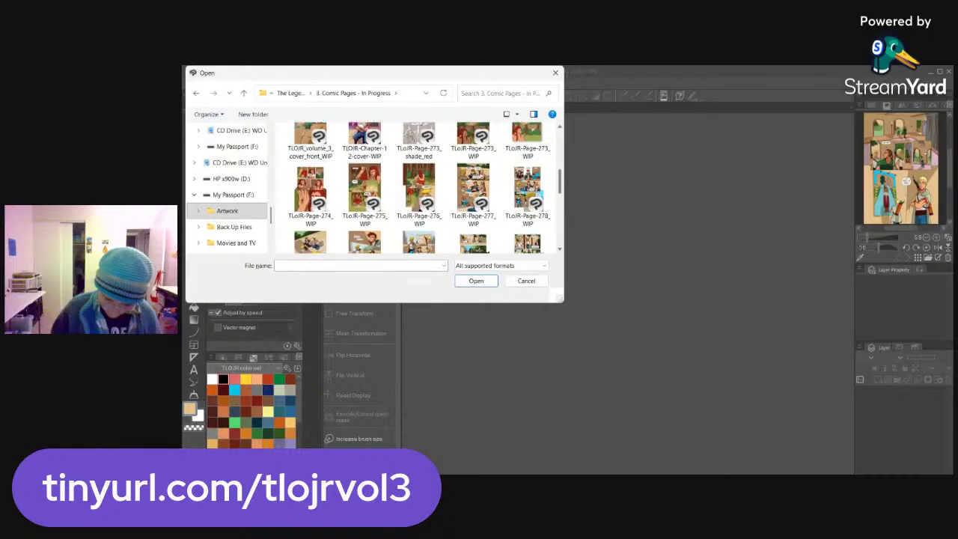
{"action": "left_click", "coordinate": [473, 166]}
{"action": "left_click", "coordinate": [476, 281]}
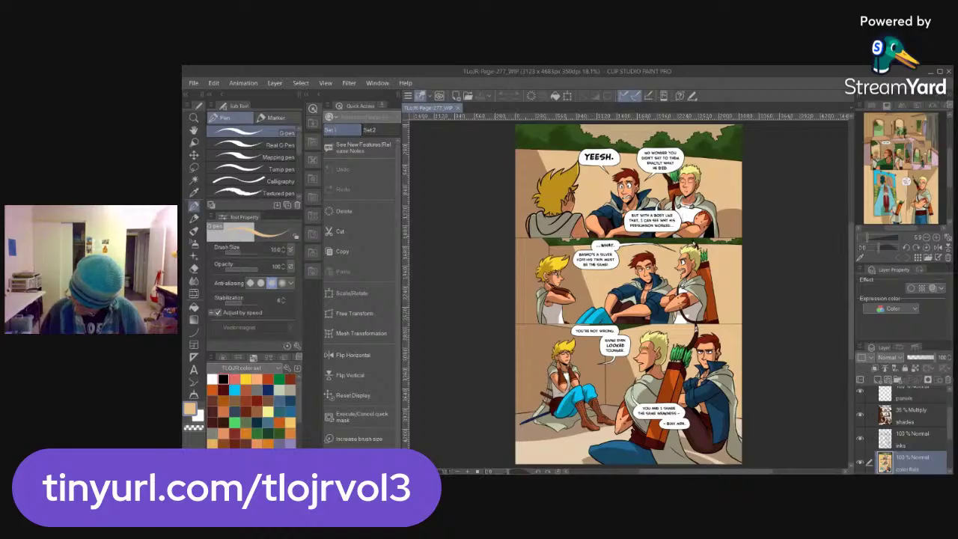
Ink the missing marking's black outlines on the seated blond character's upper arm in the third panel, on the inks layer
{"action": "left_click", "coordinate": [935, 438]}
{"action": "scroll", "coordinate": [935, 438], "scroll_direction": "down", "scroll_amount": 1}
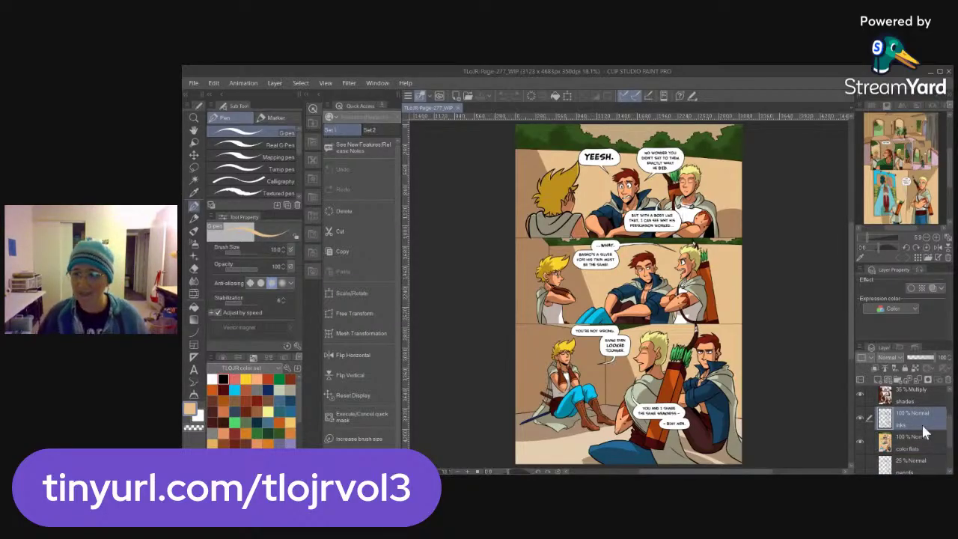
{"action": "key", "text": "ctrl+space"}
{"action": "left_click_drag", "start_coordinate": [572, 378], "coordinate": [636, 411]}
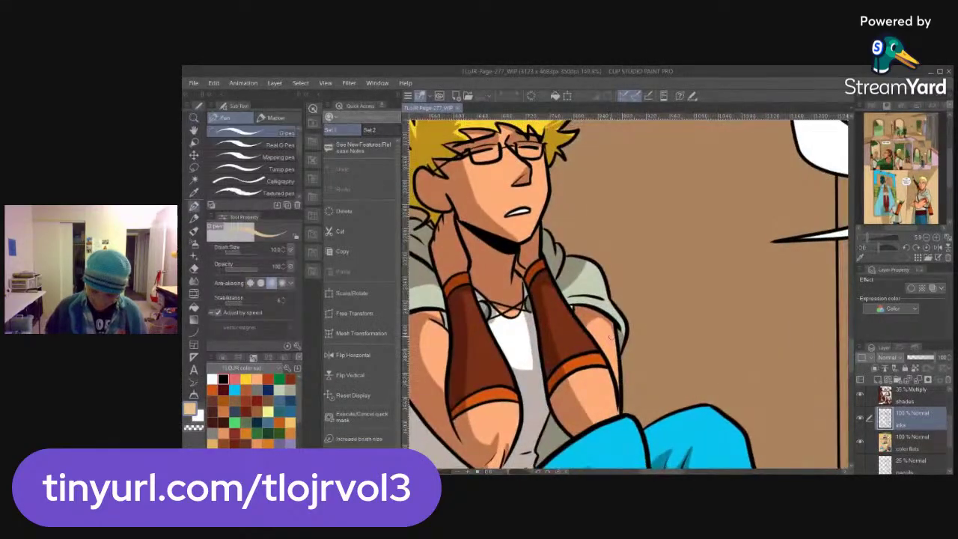
{"action": "left_click", "coordinate": [223, 380]}
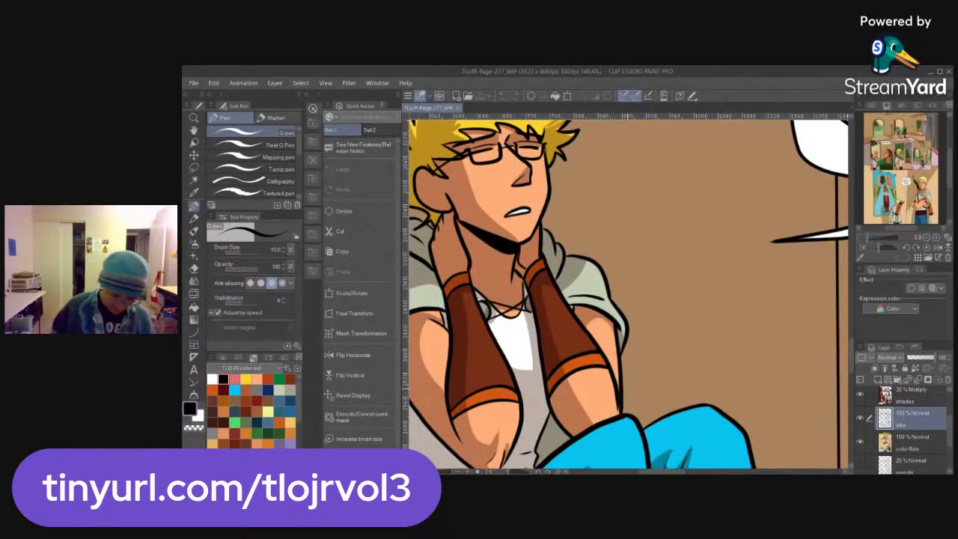
{"action": "mouse_move", "coordinate": [617, 328]}
{"action": "left_mouse_down"}
{"action": "mouse_move", "coordinate": [582, 325]}
{"action": "mouse_move", "coordinate": [601, 332]}
{"action": "mouse_move", "coordinate": [589, 332]}
{"action": "mouse_move", "coordinate": [606, 357]}
{"action": "left_mouse_up"}
{"action": "left_click_drag", "start_coordinate": [617, 328], "coordinate": [608, 370]}
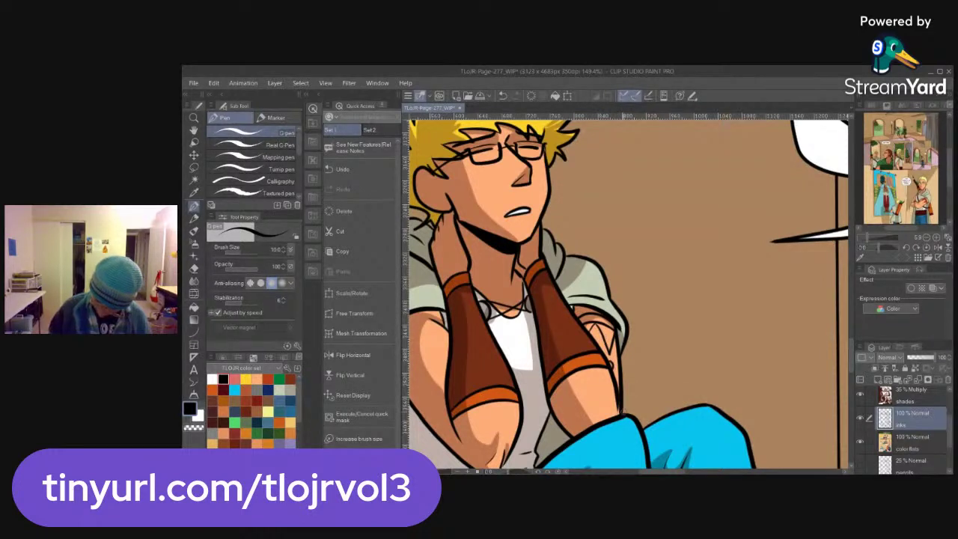
Color the newly inked upper-arm marking red on the color flats layer of page 277
{"action": "left_click", "coordinate": [934, 447]}
{"action": "left_click", "coordinate": [270, 378]}
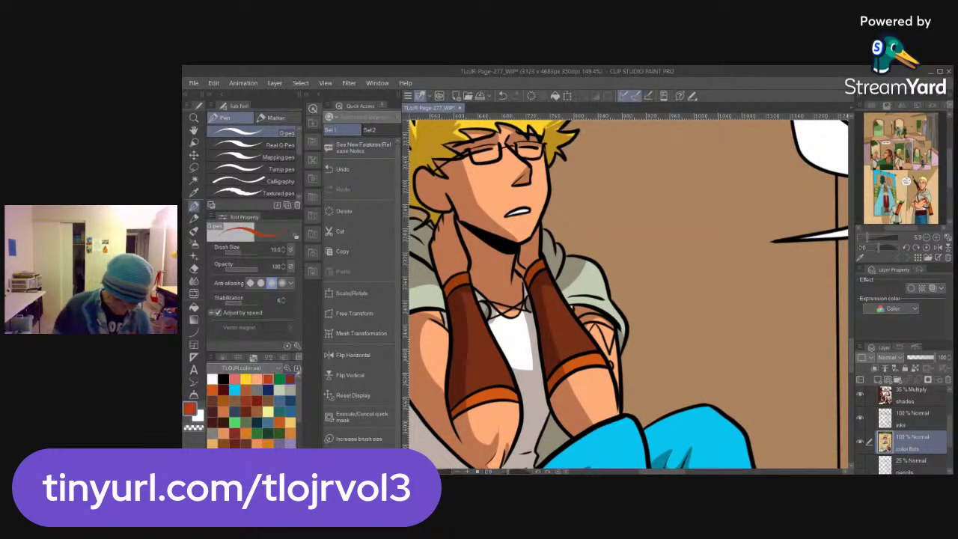
{"action": "mouse_move", "coordinate": [581, 318]}
{"action": "left_mouse_down"}
{"action": "mouse_move", "coordinate": [594, 320]}
{"action": "mouse_move", "coordinate": [588, 328]}
{"action": "mouse_move", "coordinate": [602, 317]}
{"action": "mouse_move", "coordinate": [615, 326]}
{"action": "mouse_move", "coordinate": [602, 326]}
{"action": "mouse_move", "coordinate": [609, 347]}
{"action": "mouse_move", "coordinate": [605, 326]}
{"action": "left_mouse_up"}
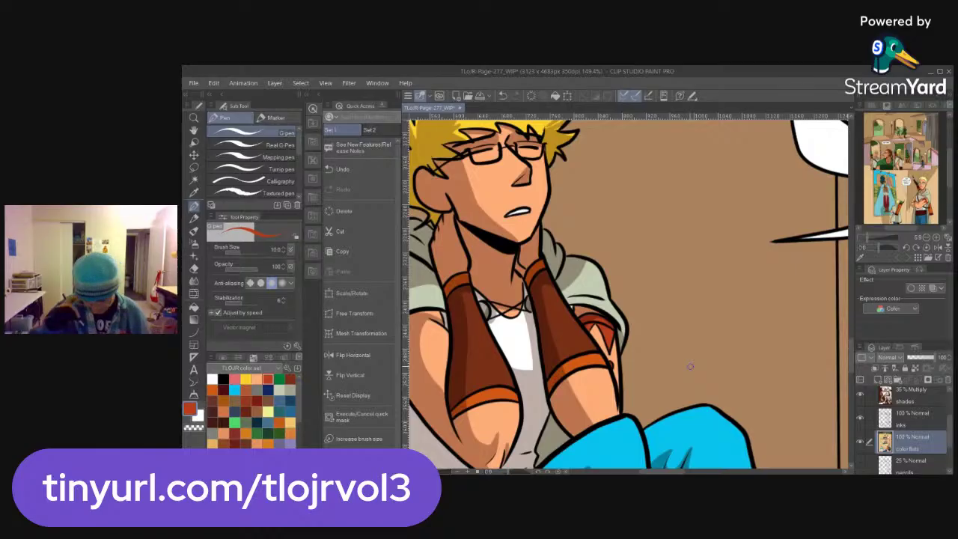
{"action": "key", "text": "ctrl+space"}
{"action": "scroll", "coordinate": [705, 340], "scroll_direction": "down", "scroll_amount": 6}
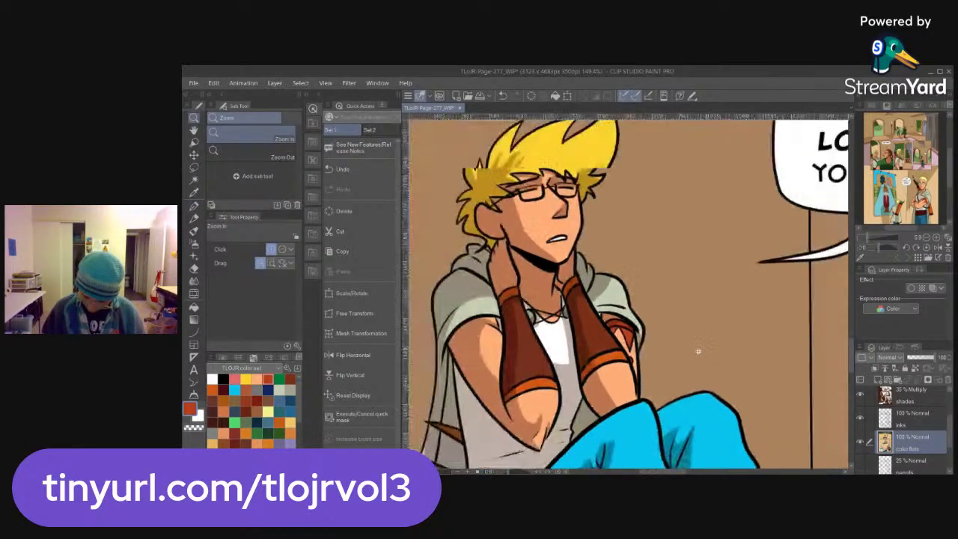
{"action": "left_click_drag", "start_coordinate": [769, 350], "coordinate": [738, 356]}
{"action": "key", "text": "ctrl+space"}
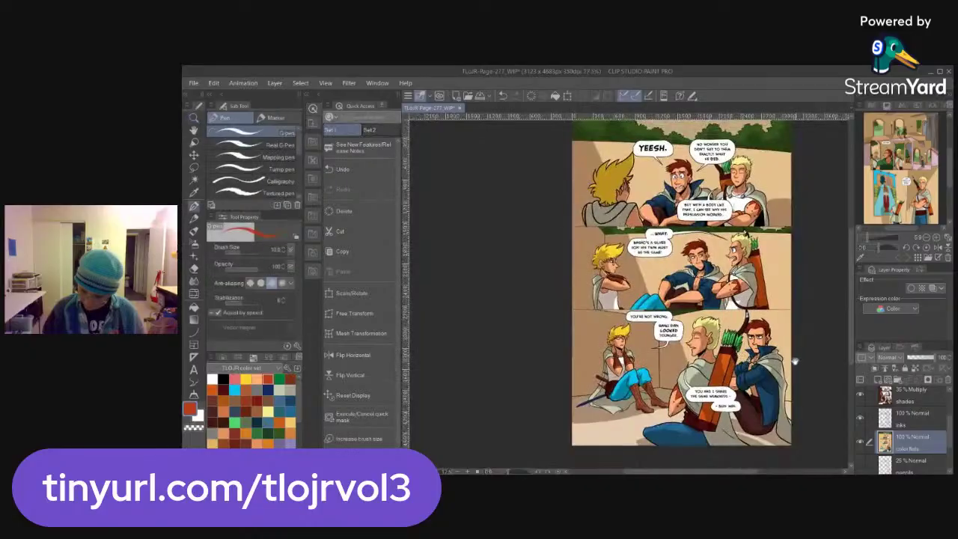
{"action": "left_click_drag", "start_coordinate": [796, 362], "coordinate": [736, 363]}
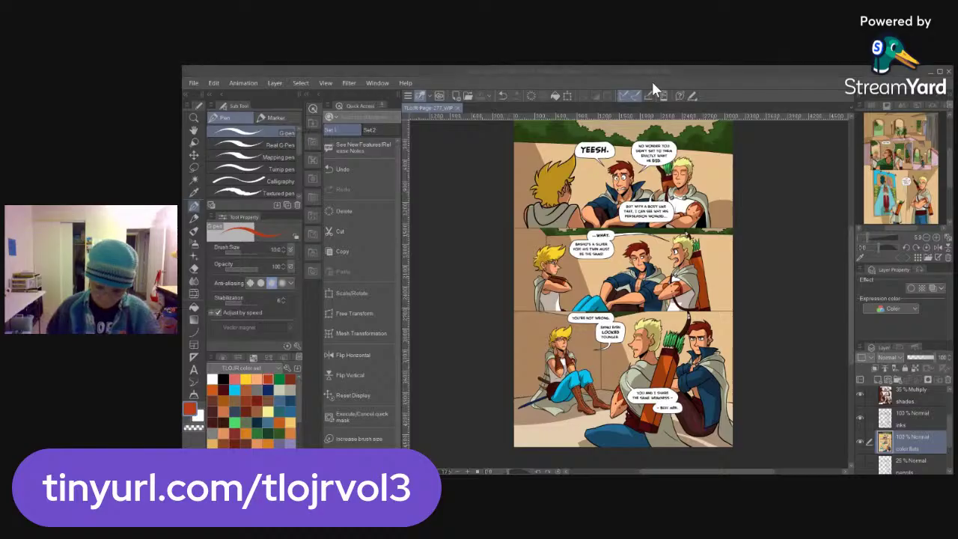
Start saving page 277 as a TIFF in the 4. Comic Pages - Finished folder
{"action": "key", "text": "ctrl+shift+s"}
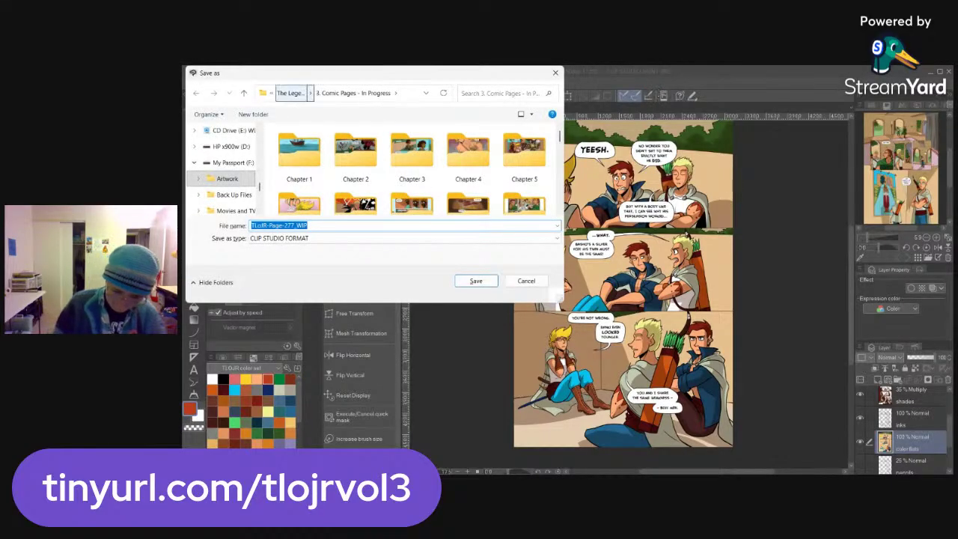
{"action": "double_click", "coordinate": [524, 157]}
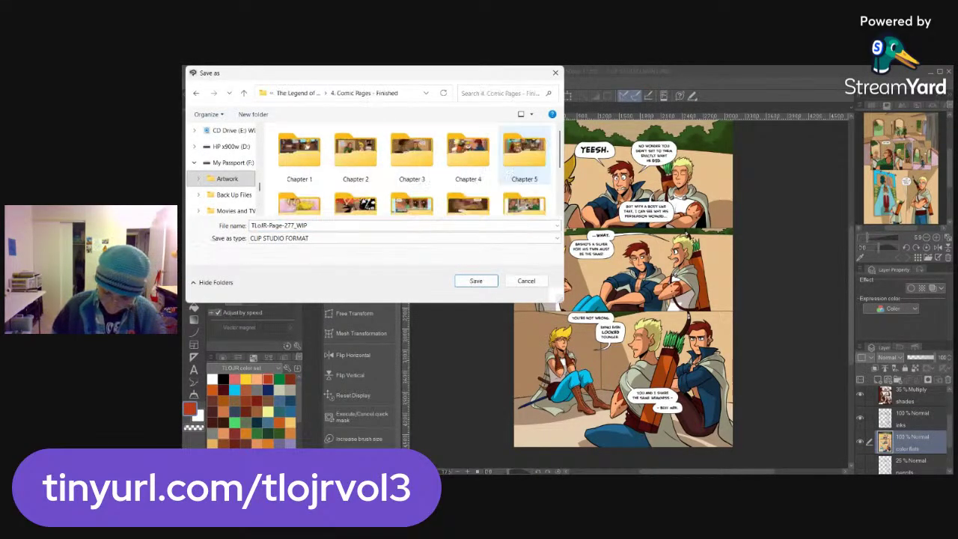
{"action": "left_click", "coordinate": [404, 238]}
{"action": "left_click", "coordinate": [375, 272]}
{"action": "key", "text": "Down"}
Name the TIFF TLoJR-Page-277_print2, save it and close the page
{"action": "left_click", "coordinate": [330, 227]}
{"action": "key", "text": "shift+Left"}
{"action": "key", "text": "shift+Left"}
{"action": "key", "text": "shift+Left"}
{"action": "type", "text": "color"}
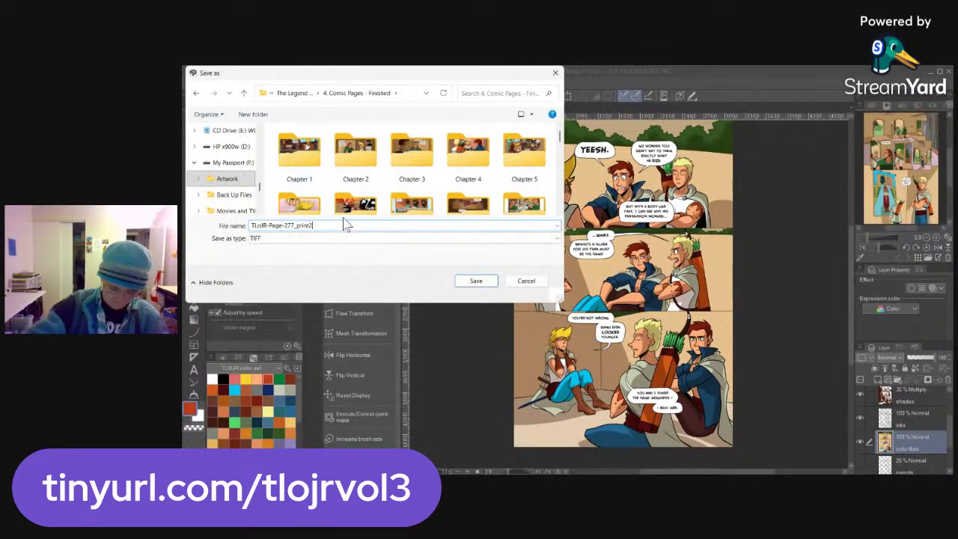
{"action": "key", "text": "Return"}
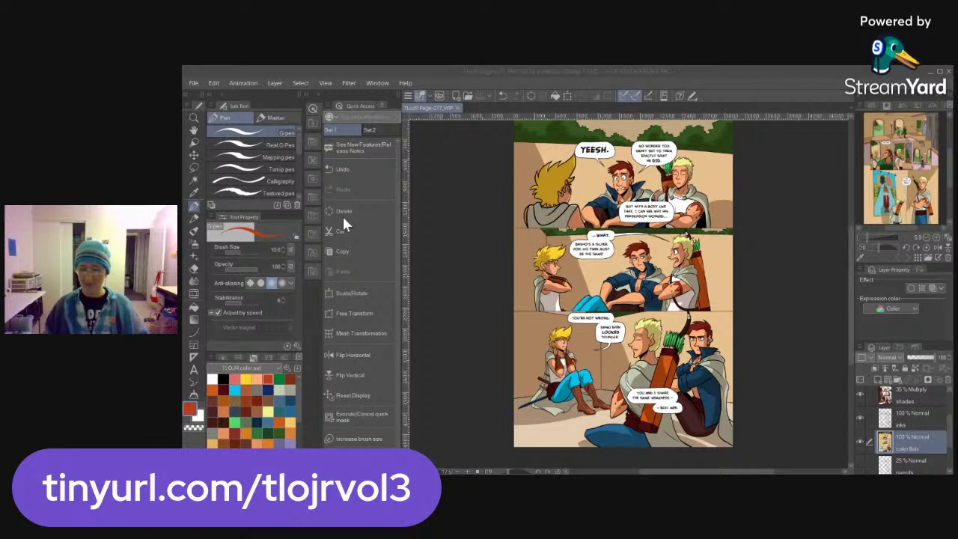
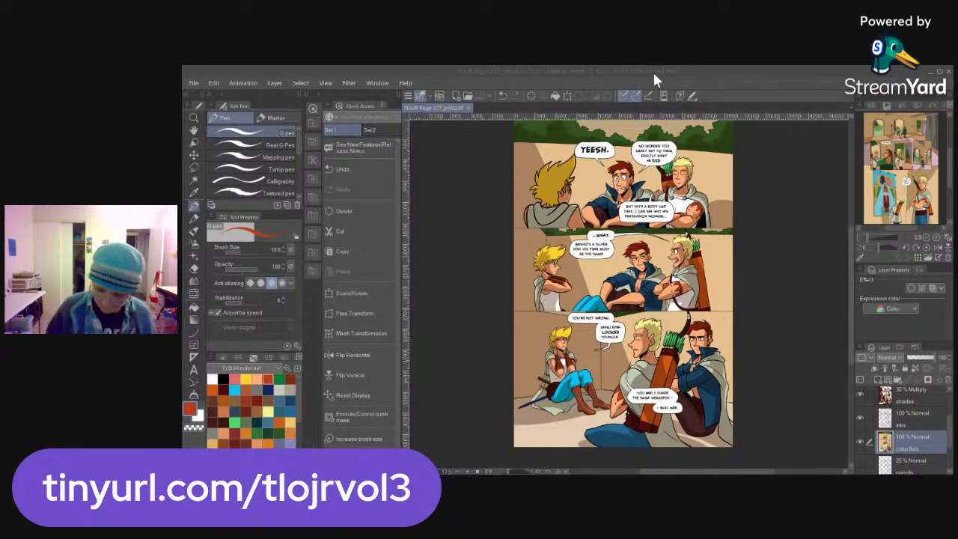
{"action": "left_click", "coordinate": [655, 75]}
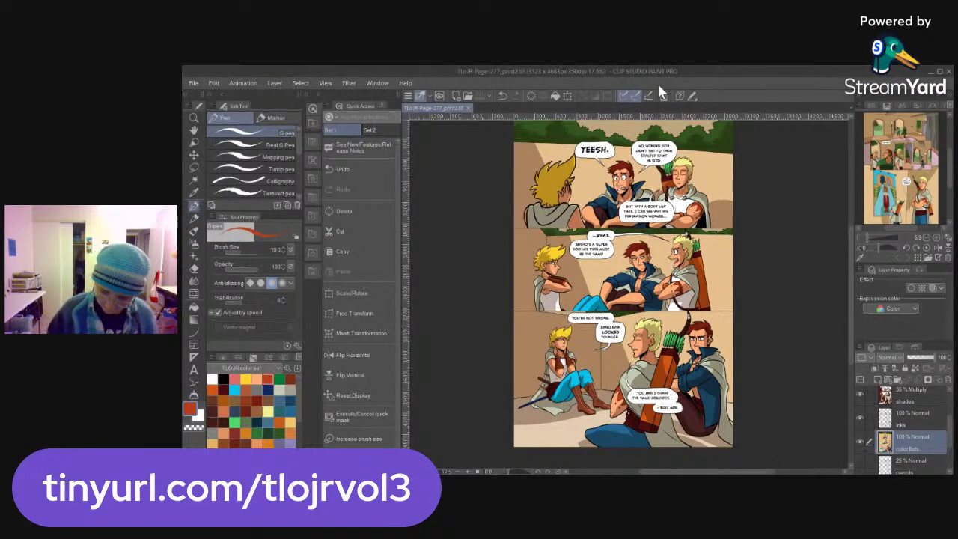
{"action": "left_click", "coordinate": [468, 108]}
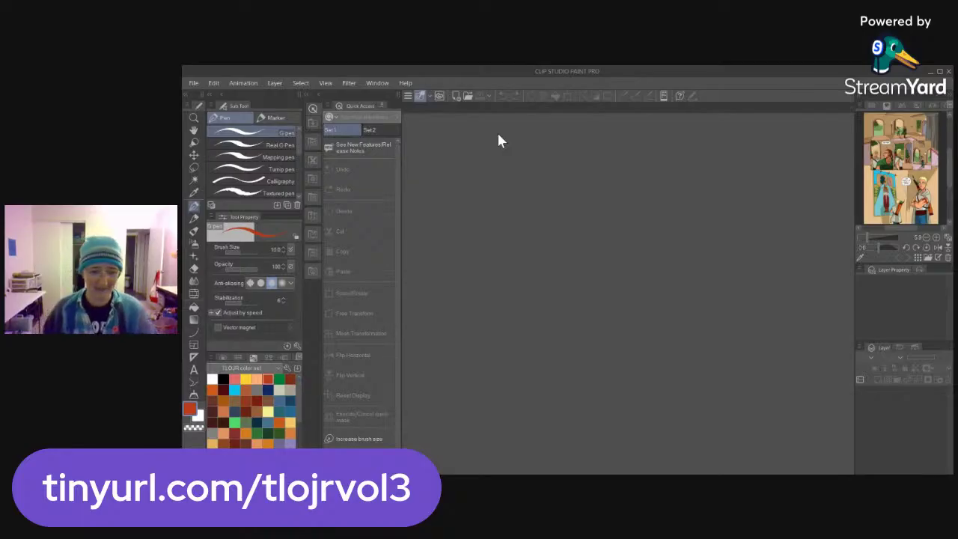
Open TLoJR-Page-281_WIP from the 3. Comic Pages - In Progress folder
{"action": "key", "text": "ctrl+o"}
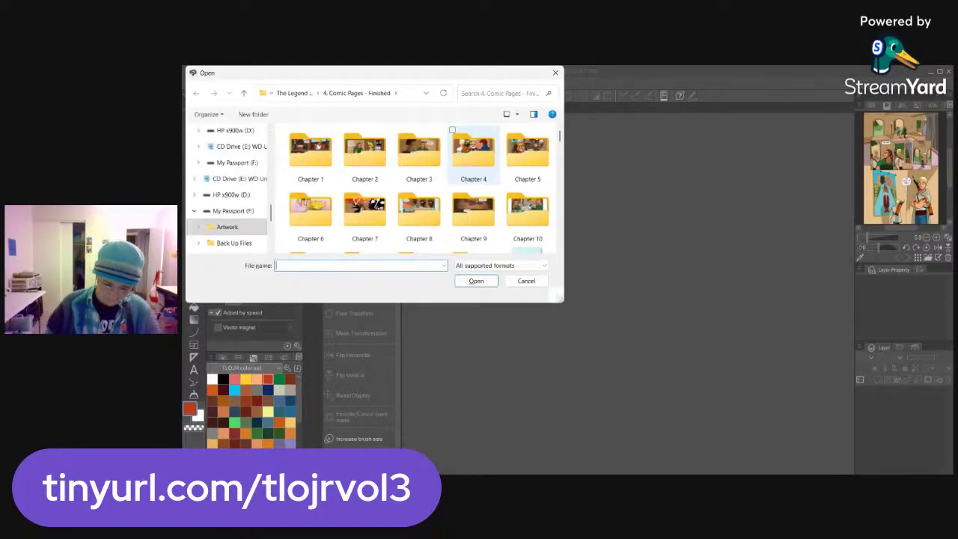
{"action": "left_click", "coordinate": [298, 92]}
{"action": "double_click", "coordinate": [473, 150]}
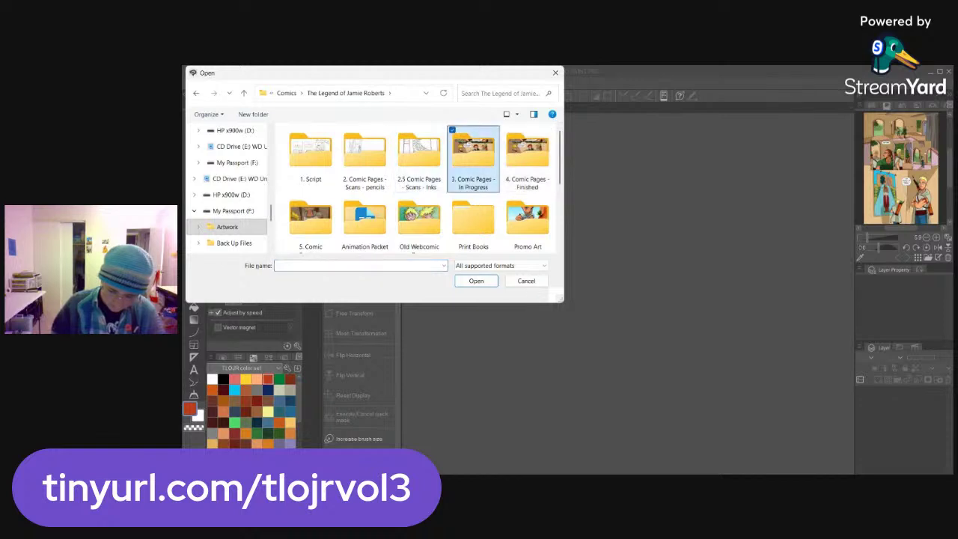
{"action": "scroll", "coordinate": [425, 187], "scroll_direction": "down", "scroll_amount": 10}
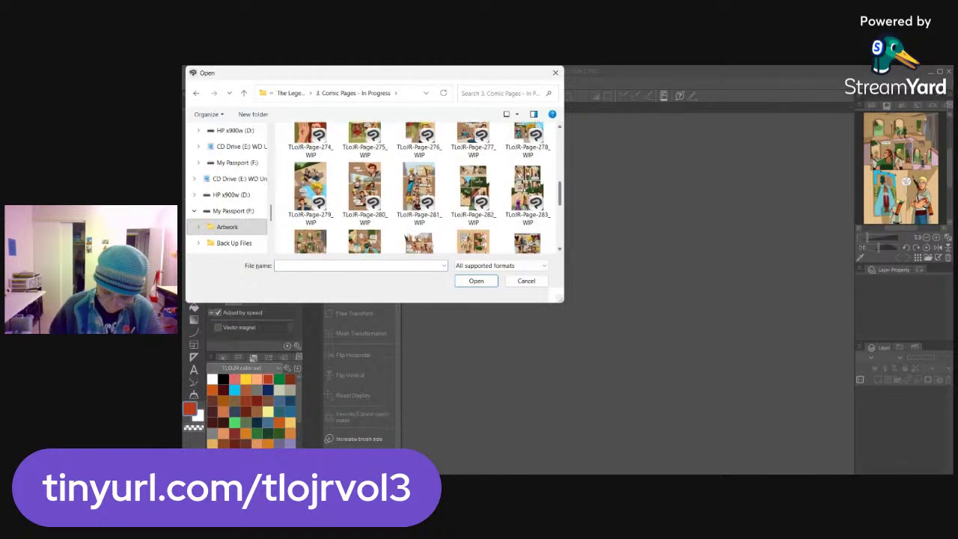
{"action": "scroll", "coordinate": [419, 187], "scroll_direction": "down", "scroll_amount": 3}
{"action": "scroll", "coordinate": [419, 187], "scroll_direction": "up", "scroll_amount": 4}
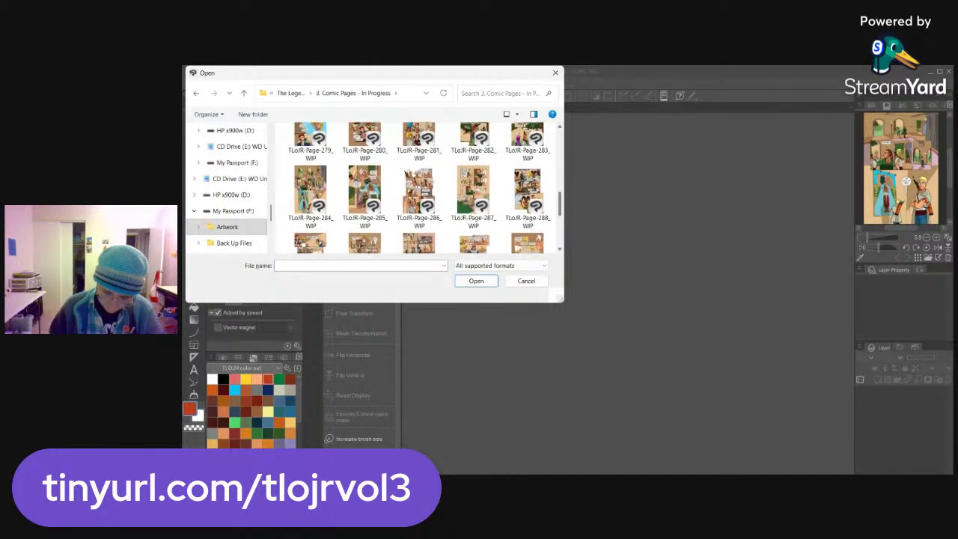
{"action": "scroll", "coordinate": [419, 187], "scroll_direction": "up", "scroll_amount": 1}
{"action": "left_click", "coordinate": [419, 164]}
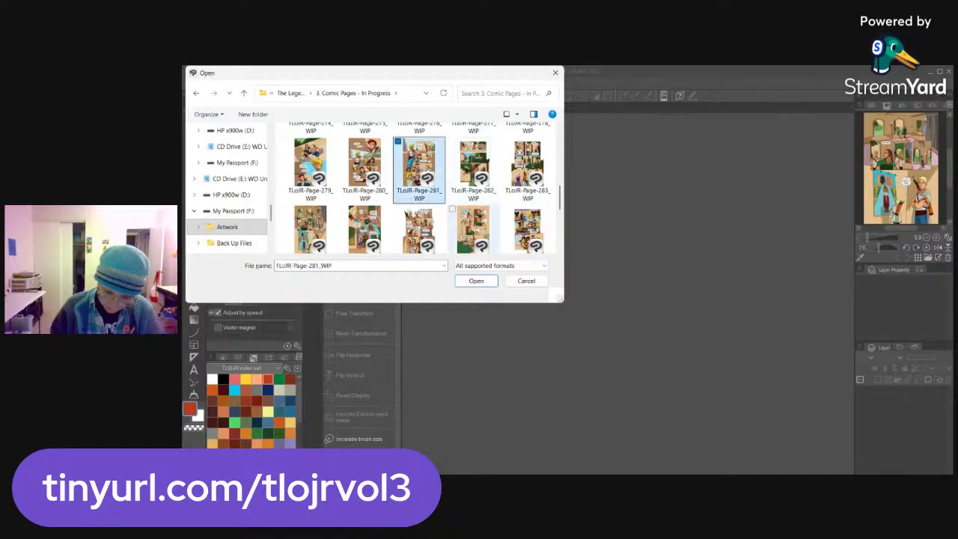
{"action": "left_click", "coordinate": [479, 281]}
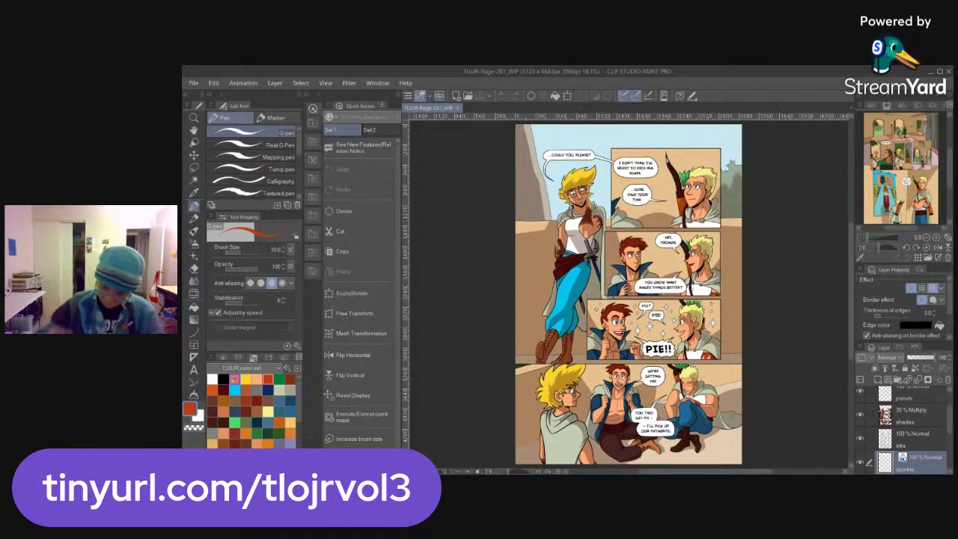
Add the word YET to the end of the "I don't think I'm ready to face him again" speech balloon
{"action": "left_click", "coordinate": [223, 378]}
{"action": "scroll", "coordinate": [645, 165], "scroll_direction": "up", "scroll_amount": 5}
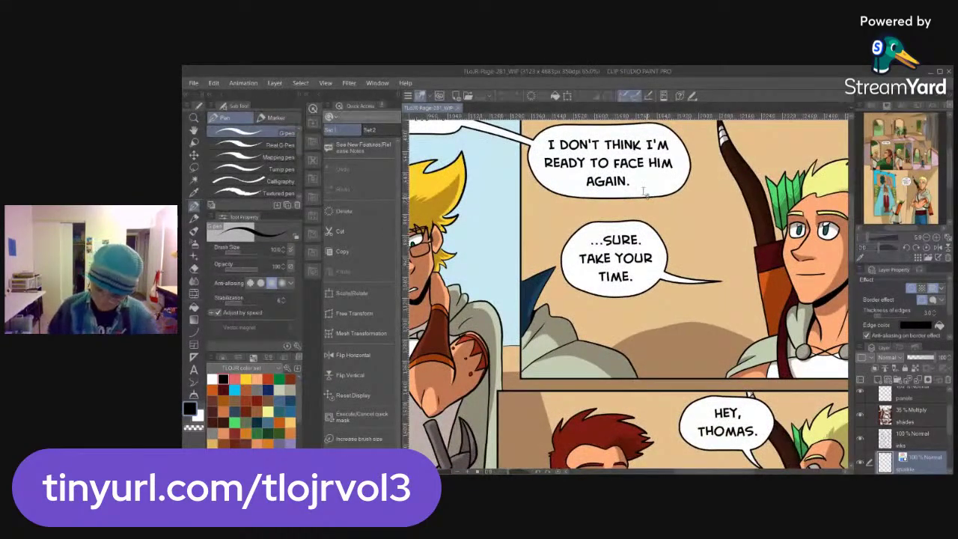
{"action": "key", "text": "t"}
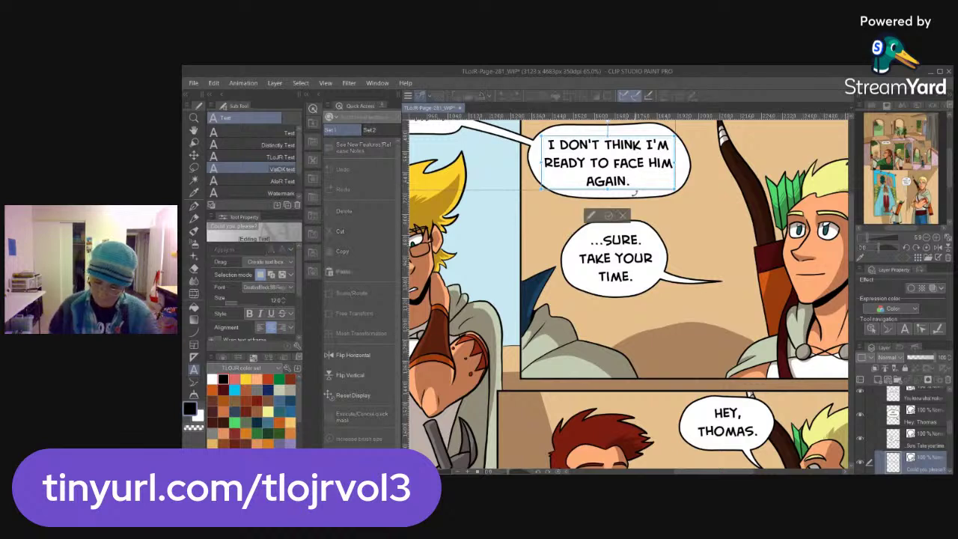
{"action": "type", "text": "YET"}
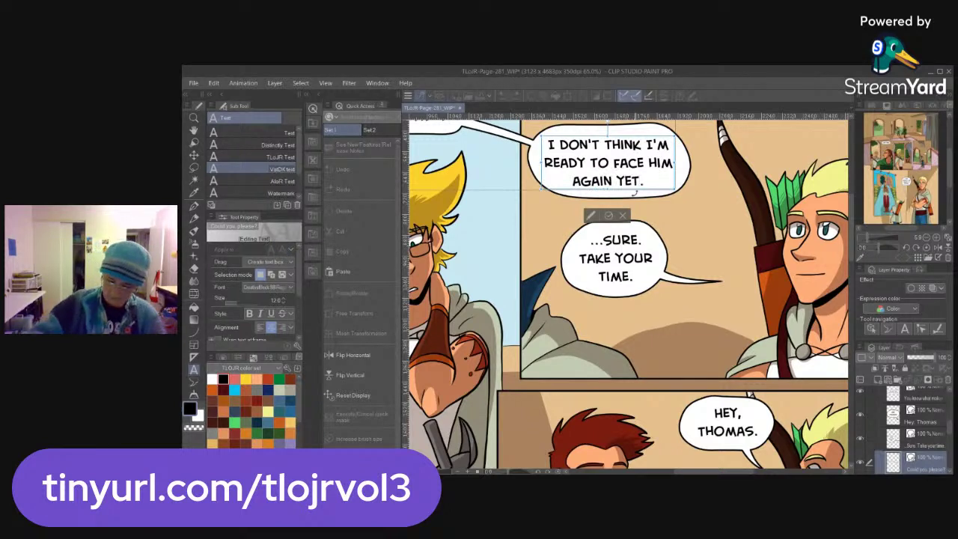
{"action": "left_click", "coordinate": [195, 154]}
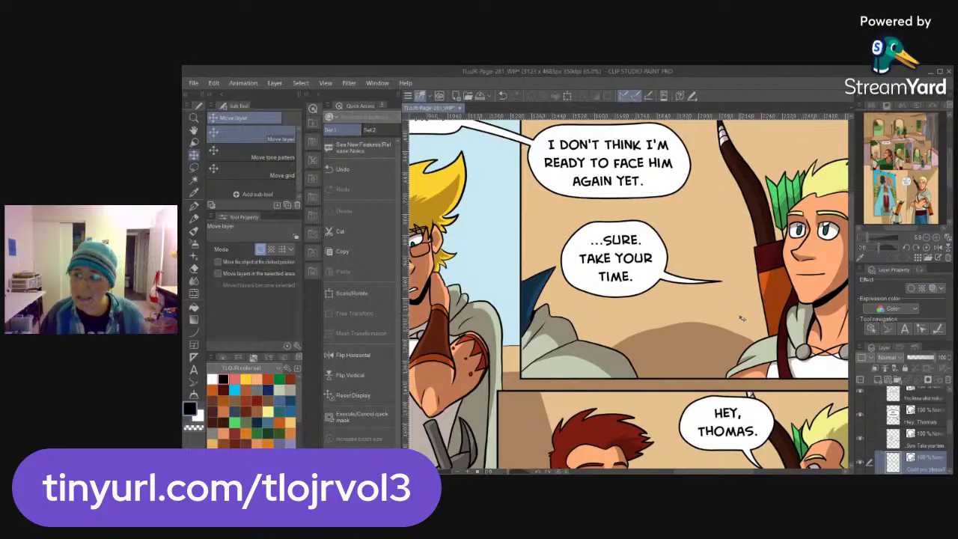
Ink the missing arm marking's band, triangles and small circles in black on the seated blond character's upper arm in the last panel, on the inks layer
{"action": "left_click_drag", "start_coordinate": [753, 321], "coordinate": [677, 324]}
{"action": "left_click_drag", "start_coordinate": [796, 420], "coordinate": [733, 284]}
{"action": "left_click_drag", "start_coordinate": [765, 393], "coordinate": [751, 259]}
{"action": "left_click_drag", "start_coordinate": [725, 314], "coordinate": [807, 331]}
{"action": "left_click_drag", "start_coordinate": [950, 432], "coordinate": [952, 426]}
{"action": "scroll", "coordinate": [906, 427], "scroll_direction": "up", "scroll_amount": 5}
{"action": "left_click", "coordinate": [914, 408]}
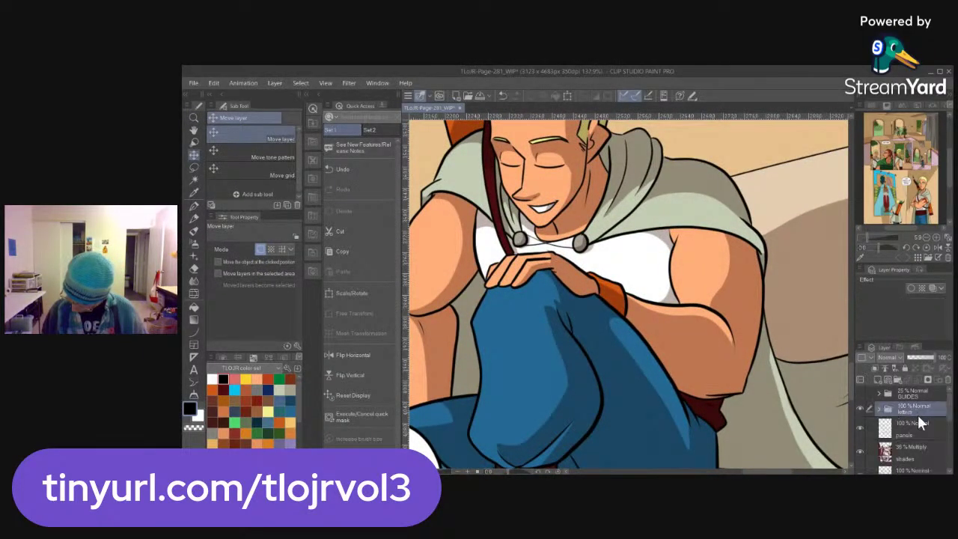
{"action": "scroll", "coordinate": [948, 442], "scroll_direction": "down", "scroll_amount": 2}
{"action": "left_click", "coordinate": [917, 422]}
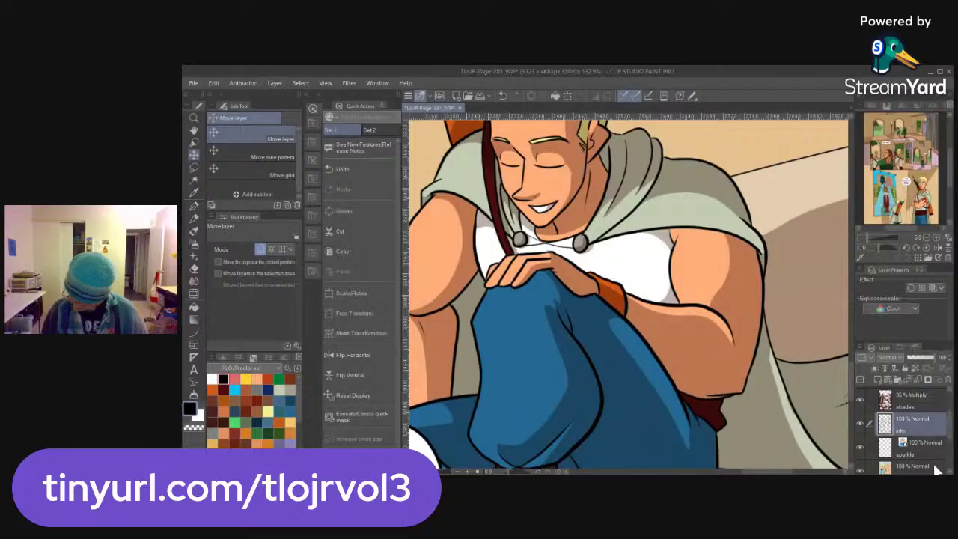
{"action": "key", "text": "p"}
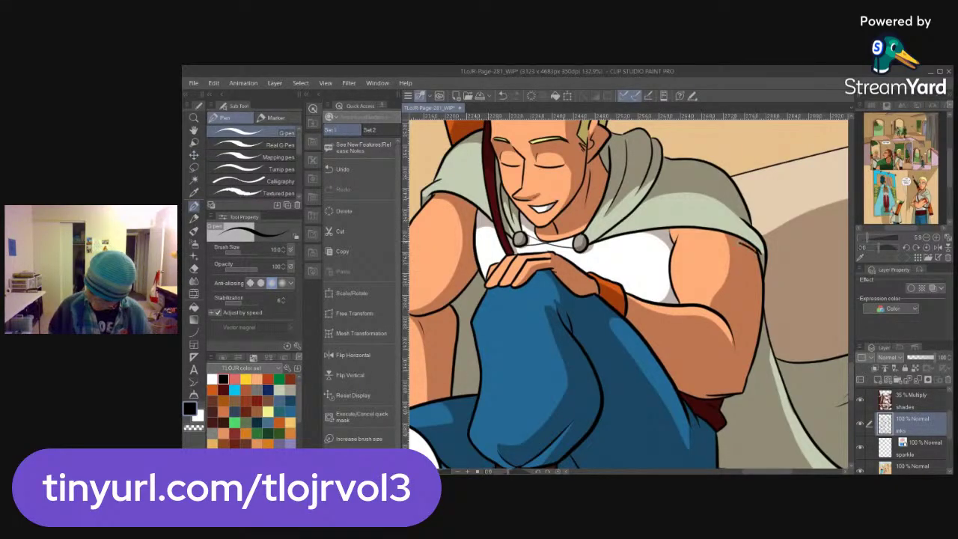
{"action": "key", "text": "ctrl+z"}
{"action": "mouse_move", "coordinate": [671, 243]}
{"action": "left_mouse_down"}
{"action": "mouse_move", "coordinate": [736, 235]}
{"action": "mouse_move", "coordinate": [757, 254]}
{"action": "left_mouse_up"}
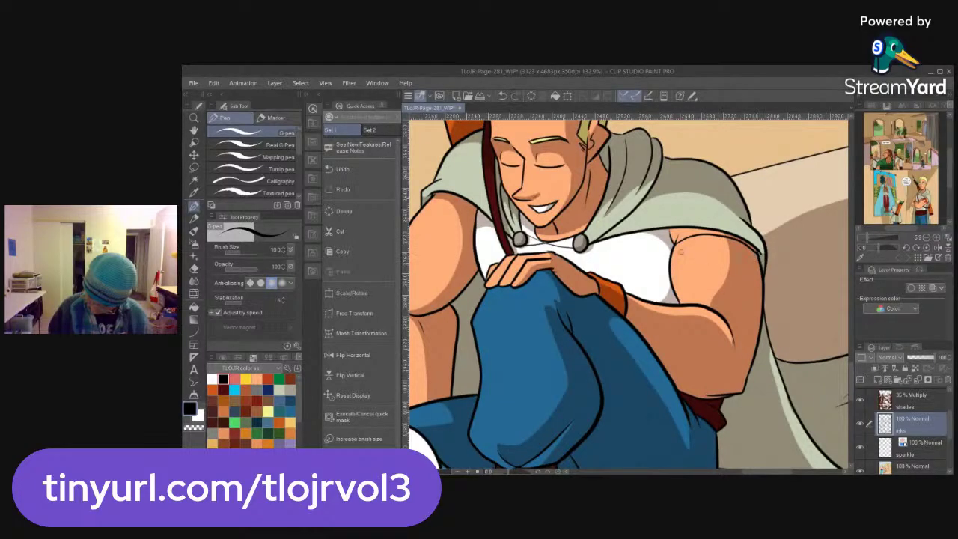
{"action": "mouse_move", "coordinate": [672, 250]}
{"action": "left_mouse_down"}
{"action": "mouse_move", "coordinate": [713, 241]}
{"action": "mouse_move", "coordinate": [760, 269]}
{"action": "left_mouse_up"}
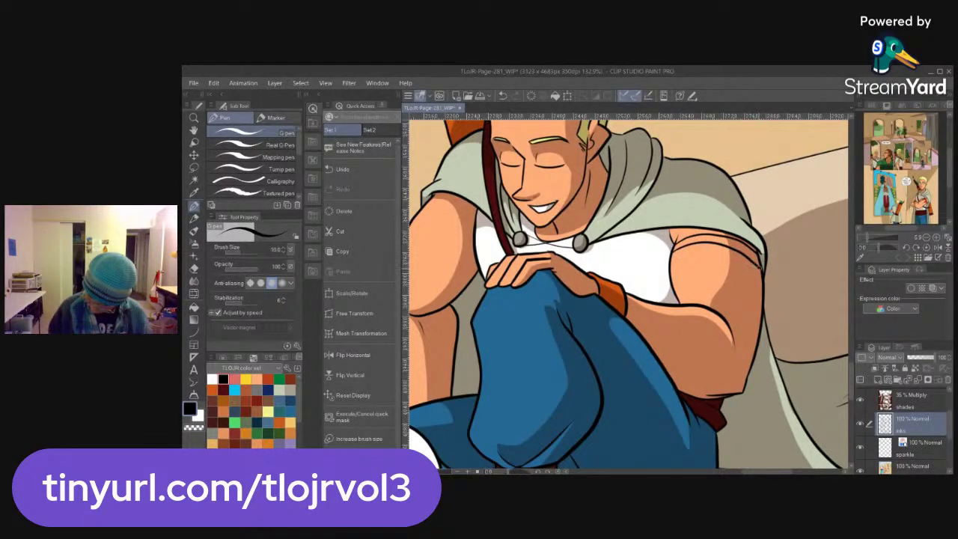
{"action": "mouse_move", "coordinate": [673, 277]}
{"action": "left_mouse_down"}
{"action": "mouse_move", "coordinate": [685, 245]}
{"action": "mouse_move", "coordinate": [701, 277]}
{"action": "mouse_move", "coordinate": [714, 242]}
{"action": "mouse_move", "coordinate": [729, 283]}
{"action": "mouse_move", "coordinate": [741, 262]}
{"action": "mouse_move", "coordinate": [754, 294]}
{"action": "mouse_move", "coordinate": [762, 268]}
{"action": "left_mouse_up"}
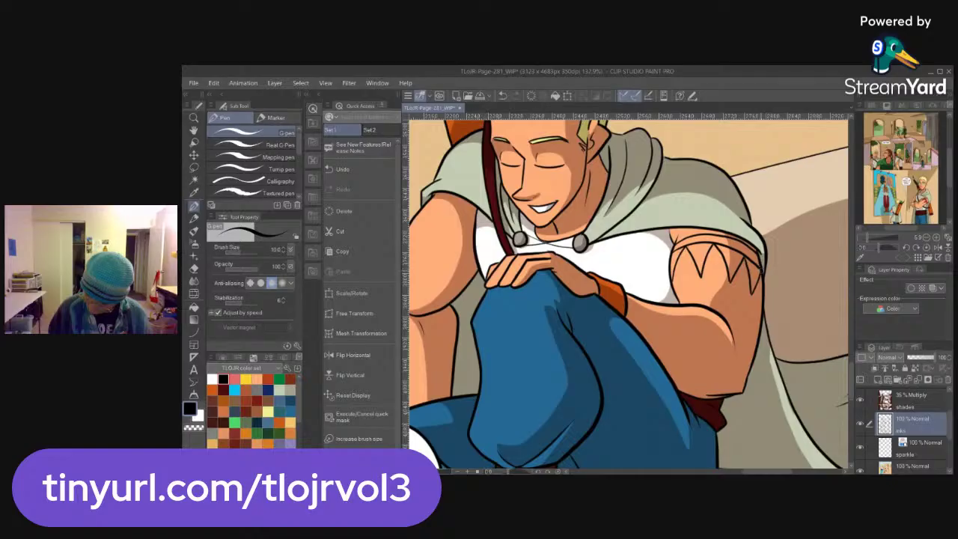
{"action": "mouse_move", "coordinate": [701, 285]}
{"action": "left_mouse_down"}
{"action": "mouse_move", "coordinate": [676, 294]}
{"action": "mouse_move", "coordinate": [725, 290]}
{"action": "left_mouse_up"}
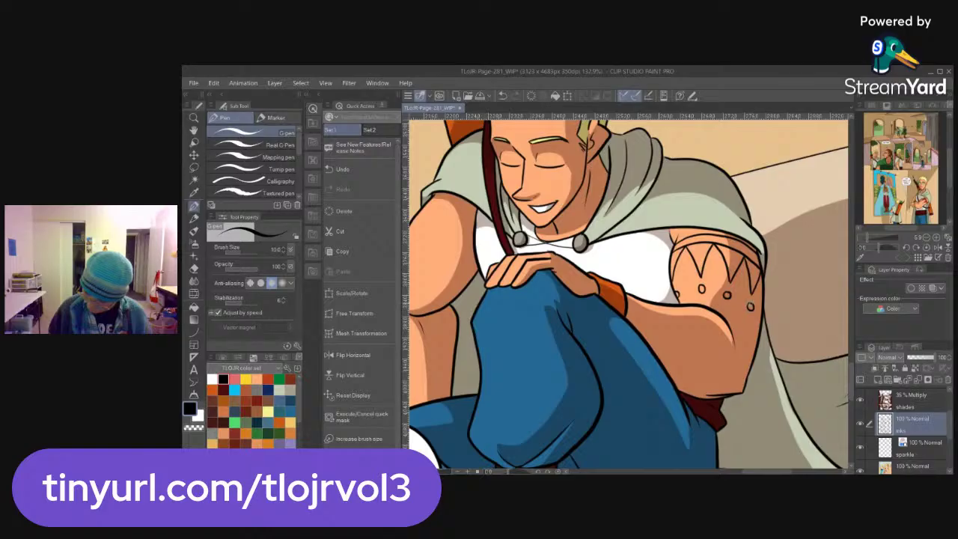
Color the small circles of the upper-arm marking red on the color flats layer
{"action": "left_click_drag", "start_coordinate": [948, 428], "coordinate": [948, 441]}
{"action": "left_click", "coordinate": [935, 436]}
{"action": "left_click", "coordinate": [268, 379]}
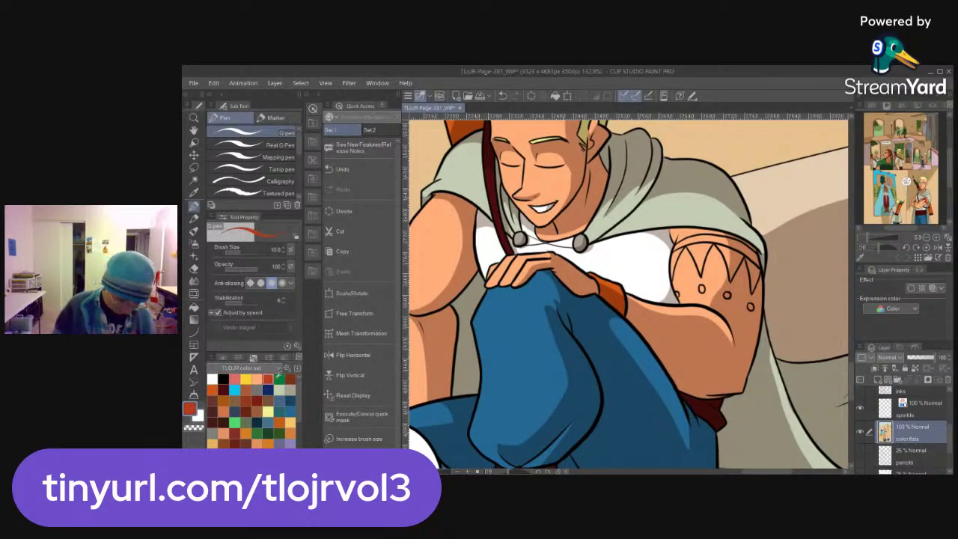
{"action": "scroll", "coordinate": [678, 294], "scroll_direction": "up", "scroll_amount": 3}
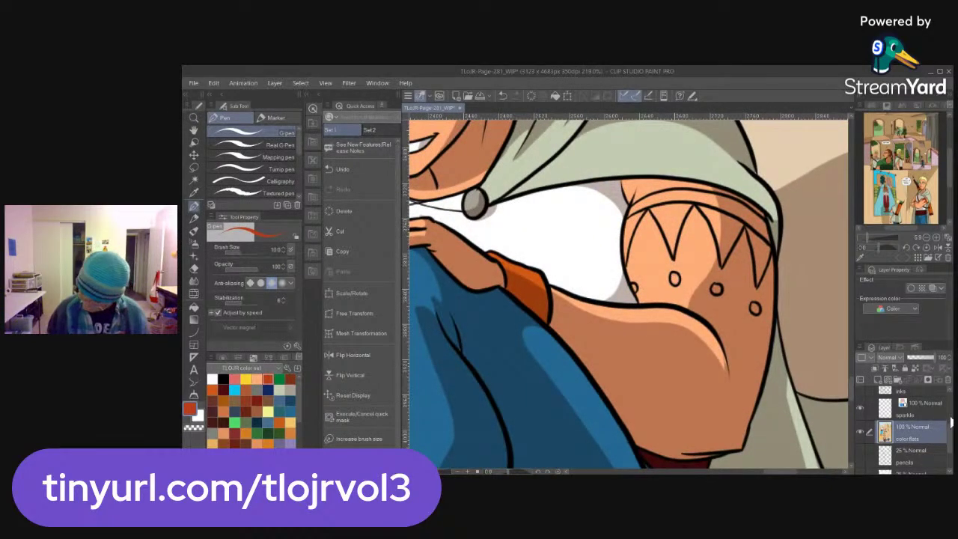
{"action": "left_click", "coordinate": [669, 155], "text": "alt"}
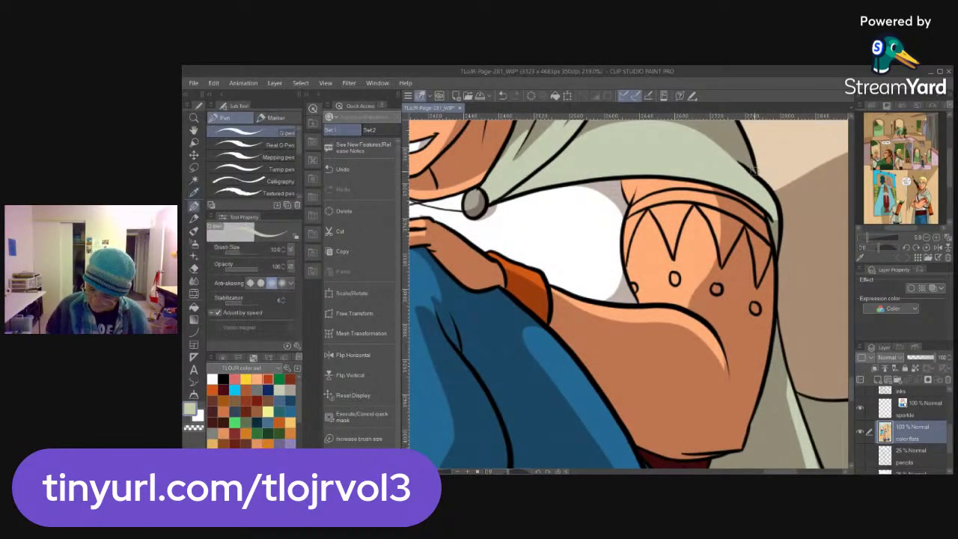
{"action": "left_click", "coordinate": [223, 389]}
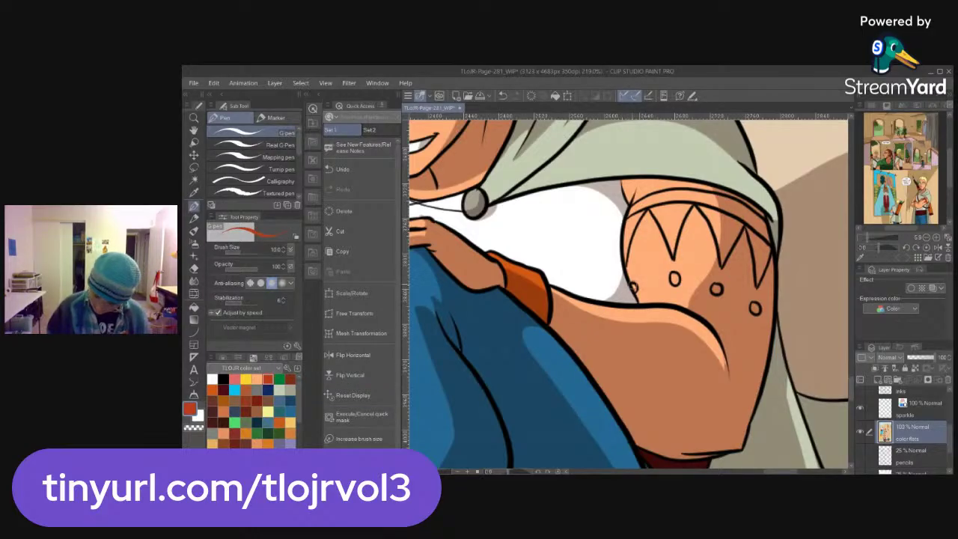
{"action": "left_click_drag", "start_coordinate": [672, 276], "coordinate": [755, 310]}
Fill the marking's band and triangles red on the color flats layer, hiding the shades layer only while filling
{"action": "scroll", "coordinate": [898, 427], "scroll_direction": "up", "scroll_amount": 2}
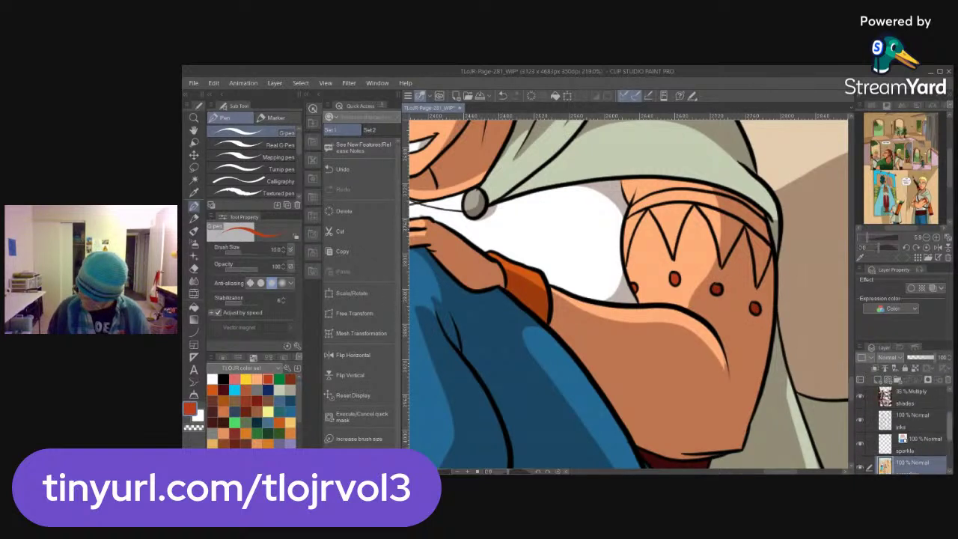
{"action": "left_click", "coordinate": [862, 404]}
{"action": "key", "text": "g"}
{"action": "left_click", "coordinate": [743, 222]}
{"action": "left_click", "coordinate": [720, 226]}
{"action": "left_click", "coordinate": [673, 224]}
{"action": "left_click", "coordinate": [634, 228]}
{"action": "left_click", "coordinate": [637, 207]}
{"action": "key", "text": "p"}
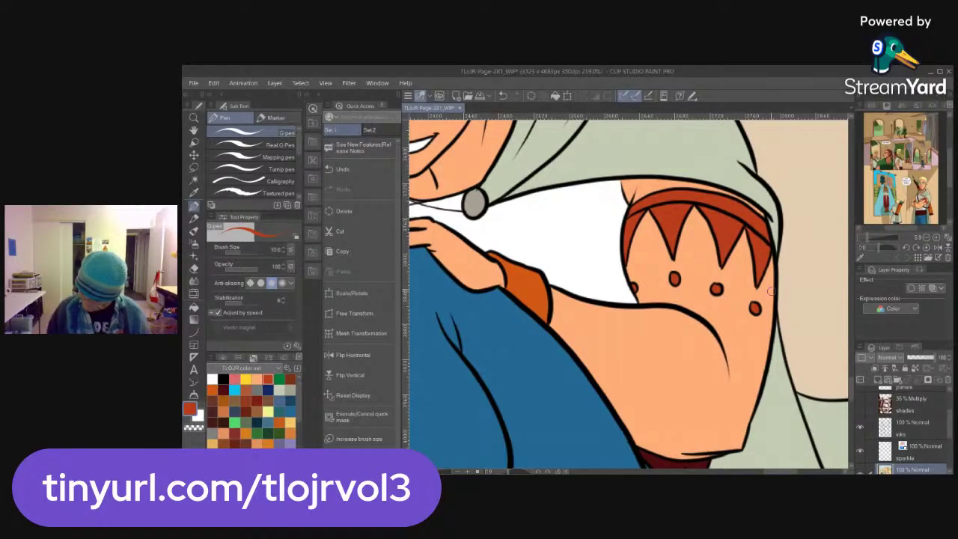
{"action": "left_click", "coordinate": [859, 404]}
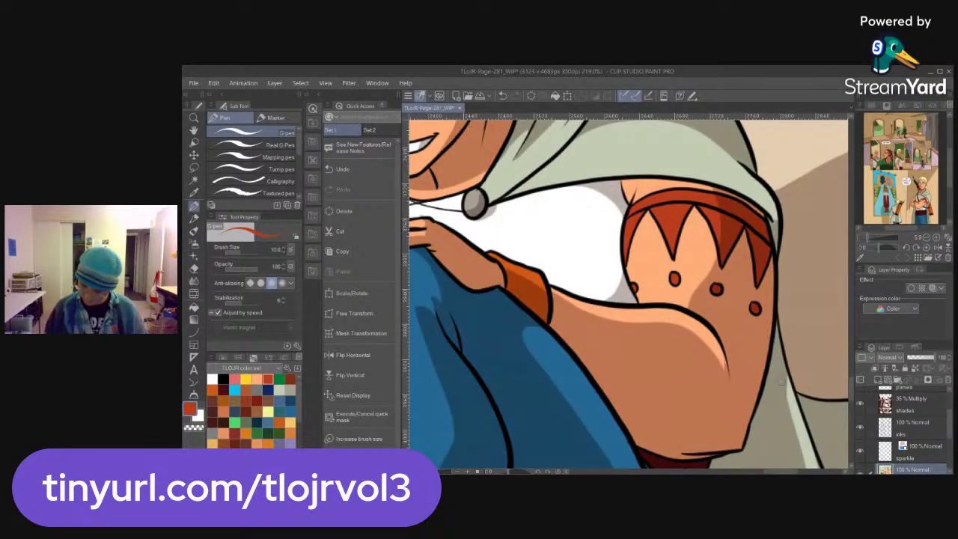
Start saving page 281 as a TIFF in the 4. Comic Pages - Finished folder
{"action": "mouse_move", "coordinate": [950, 427]}
{"action": "left_mouse_down"}
{"action": "mouse_move", "coordinate": [951, 446]}
{"action": "mouse_move", "coordinate": [951, 404]}
{"action": "left_mouse_up"}
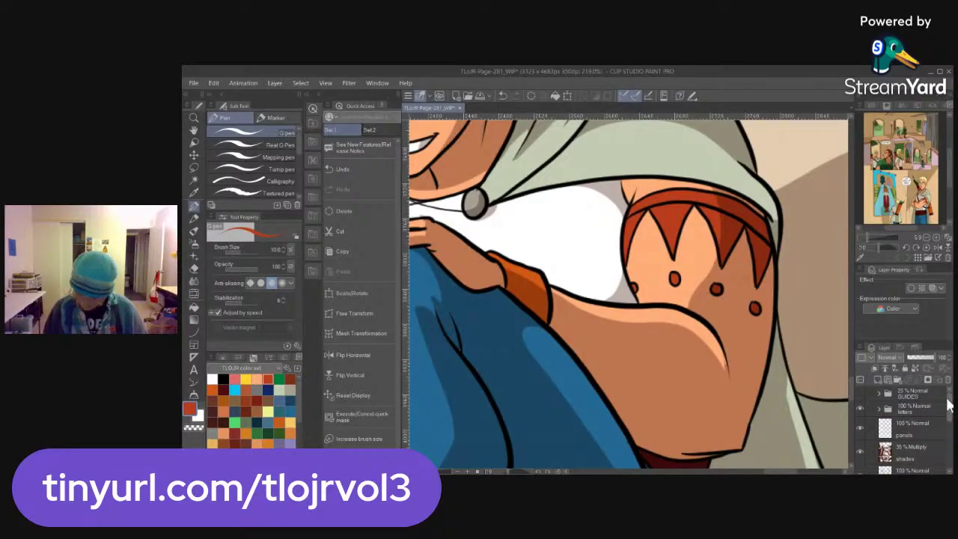
{"action": "key", "text": "ctrl+space"}
{"action": "left_click_drag", "start_coordinate": [685, 331], "coordinate": [621, 374]}
{"action": "left_click_drag", "start_coordinate": [749, 336], "coordinate": [715, 362]}
{"action": "key", "text": "ctrl+space"}
{"action": "left_click_drag", "start_coordinate": [789, 358], "coordinate": [741, 393]}
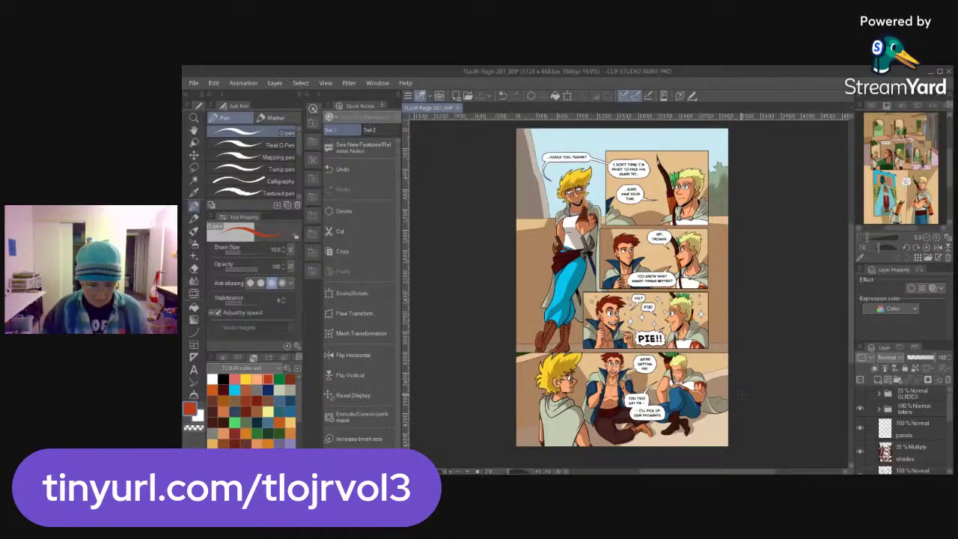
{"action": "key", "text": "ctrl+shift+s"}
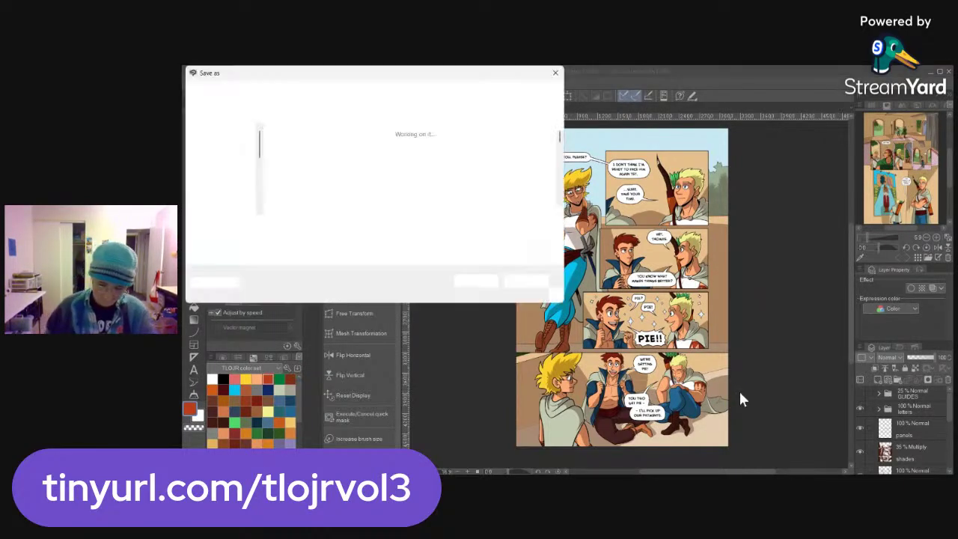
{"action": "left_click", "coordinate": [291, 93]}
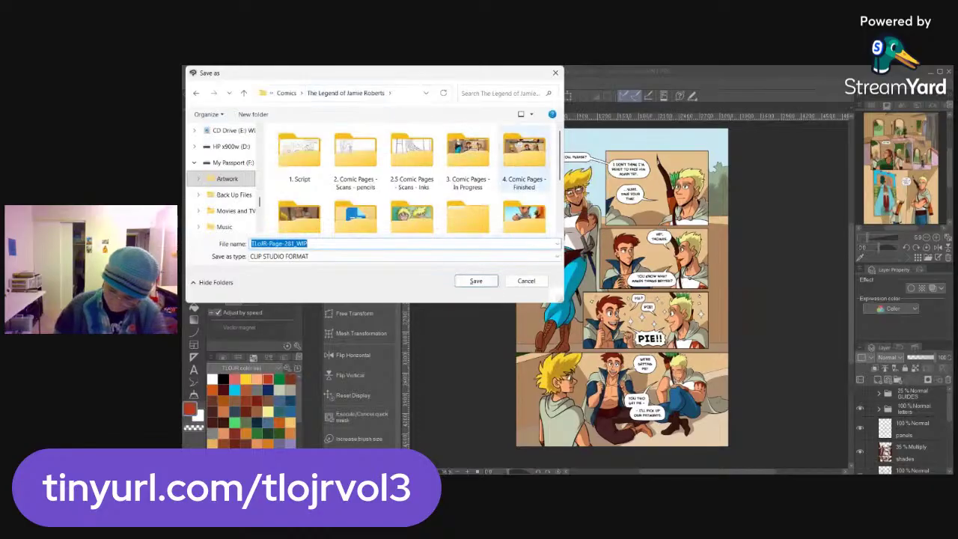
{"action": "double_click", "coordinate": [523, 150]}
{"action": "left_click", "coordinate": [333, 240]}
{"action": "left_click", "coordinate": [288, 280]}
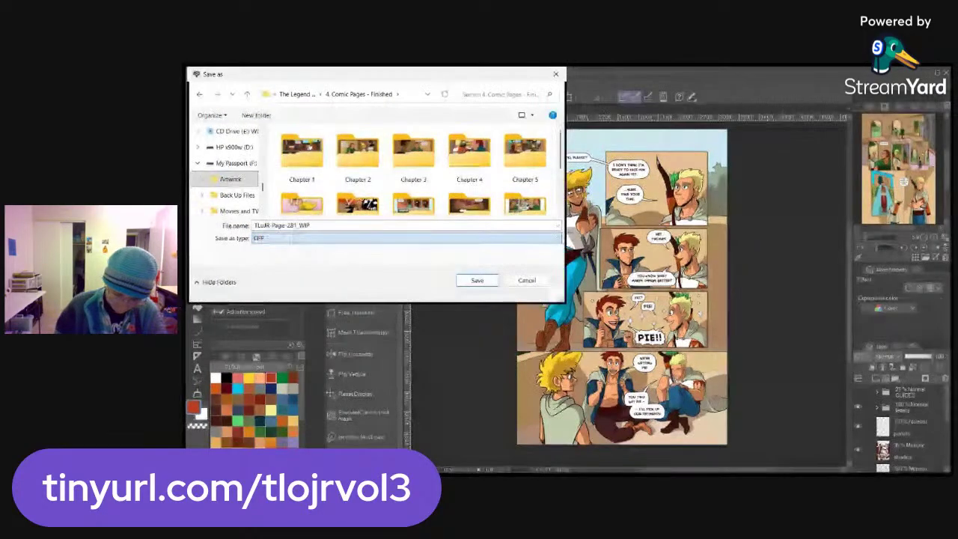
Name the TIFF TLoJR-Page-281_print2, save it and close the page
{"action": "left_click", "coordinate": [341, 225]}
{"action": "key", "text": "shift+Left"}
{"action": "key", "text": "shift+Left"}
{"action": "key", "text": "shift+Left"}
{"action": "type", "text": "pr"}
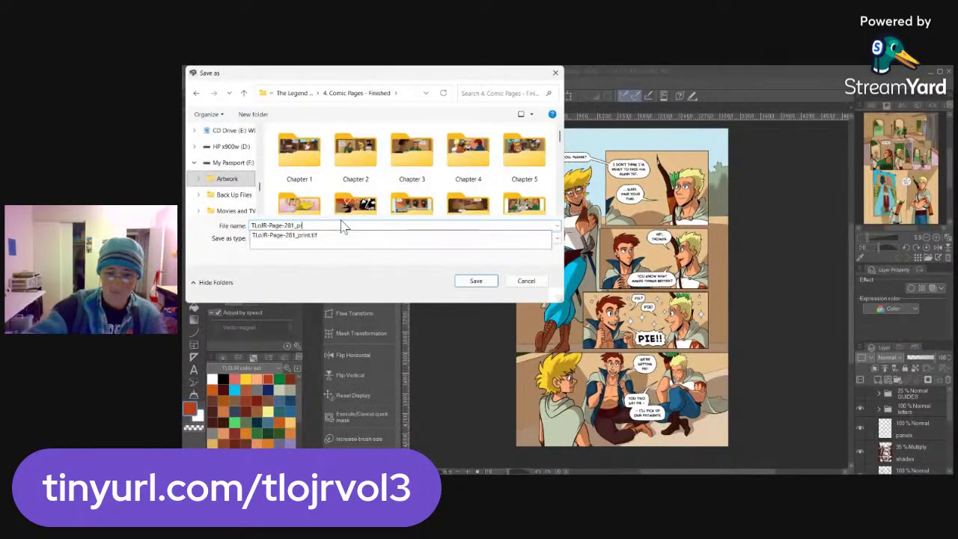
{"action": "key", "text": "Return"}
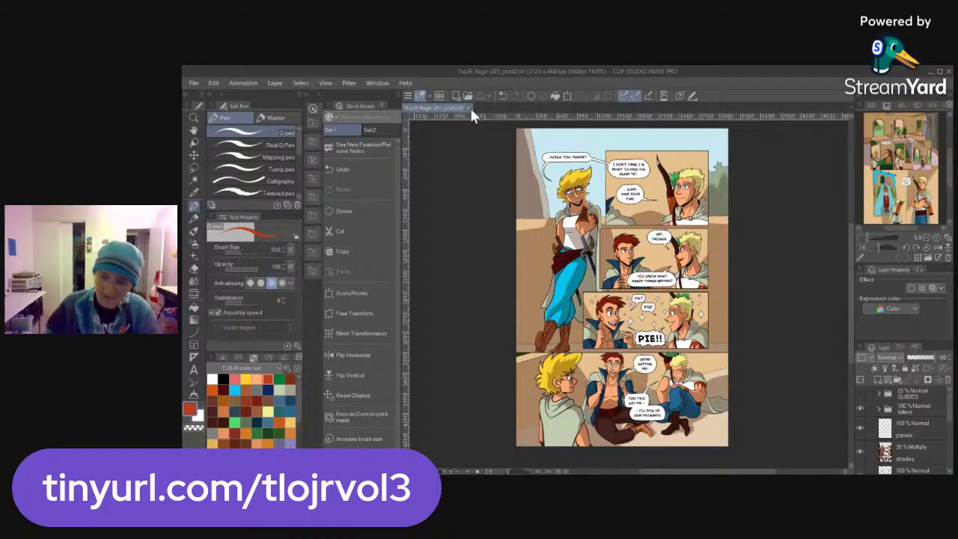
{"action": "key", "text": "alt+Tab"}
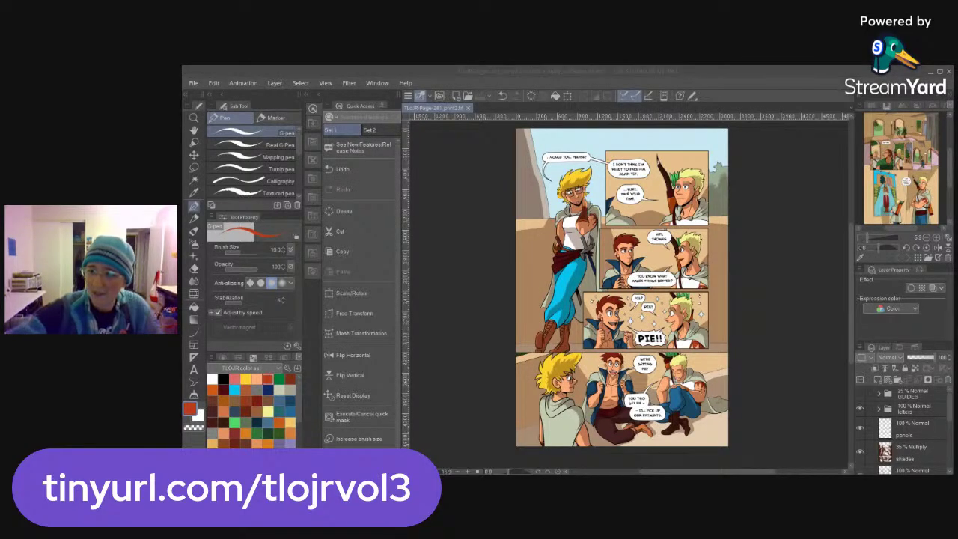
{"action": "left_click", "coordinate": [469, 109]}
Open TLoJR-Page-287_WIP from the 3. Comic Pages - In Progress folder
{"action": "key", "text": "ctrl+o"}
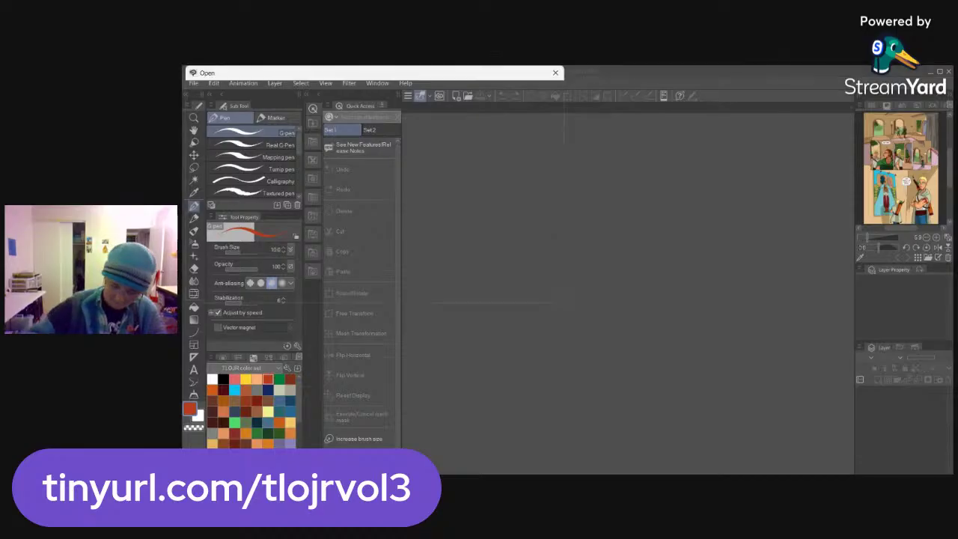
{"action": "left_click", "coordinate": [292, 93]}
{"action": "double_click", "coordinate": [472, 150]}
{"action": "scroll", "coordinate": [419, 187], "scroll_direction": "down", "scroll_amount": 1}
{"action": "scroll", "coordinate": [419, 187], "scroll_direction": "down", "scroll_amount": 15}
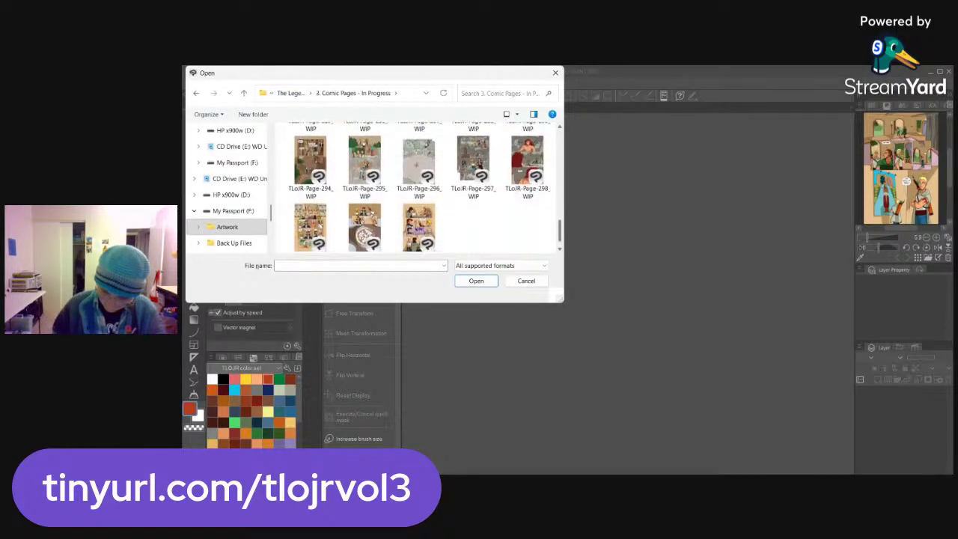
{"action": "left_click_drag", "start_coordinate": [559, 217], "coordinate": [560, 206]}
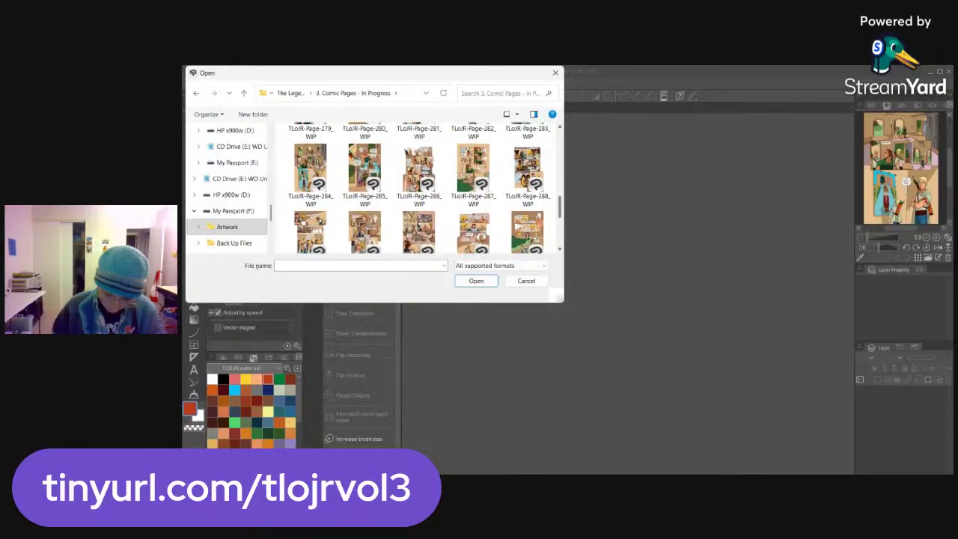
{"action": "left_click", "coordinate": [474, 173]}
{"action": "left_click", "coordinate": [476, 281]}
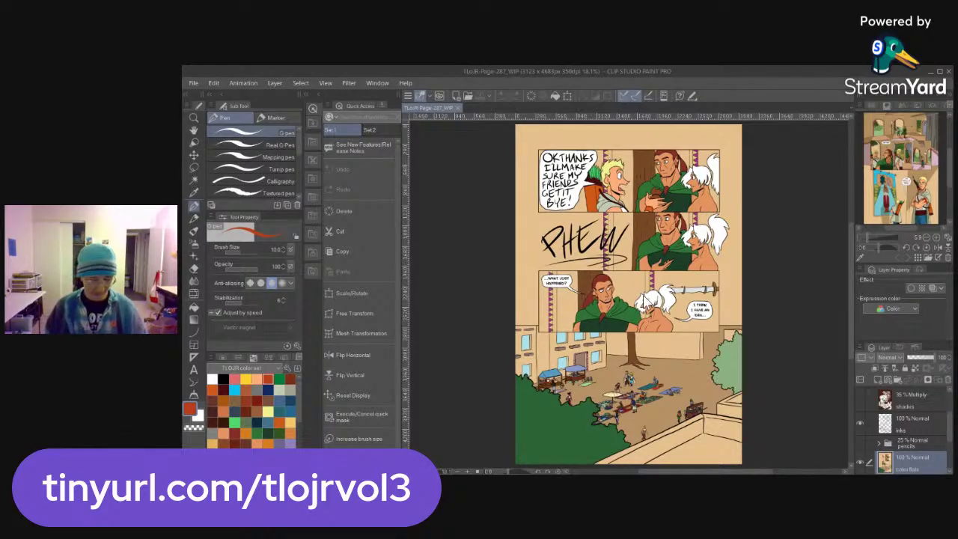
Extend the side of the background wall below the third panel with black G-pen lines on the inks layer
{"action": "key", "text": "ctrl+space"}
{"action": "left_click_drag", "start_coordinate": [704, 350], "coordinate": [748, 377]}
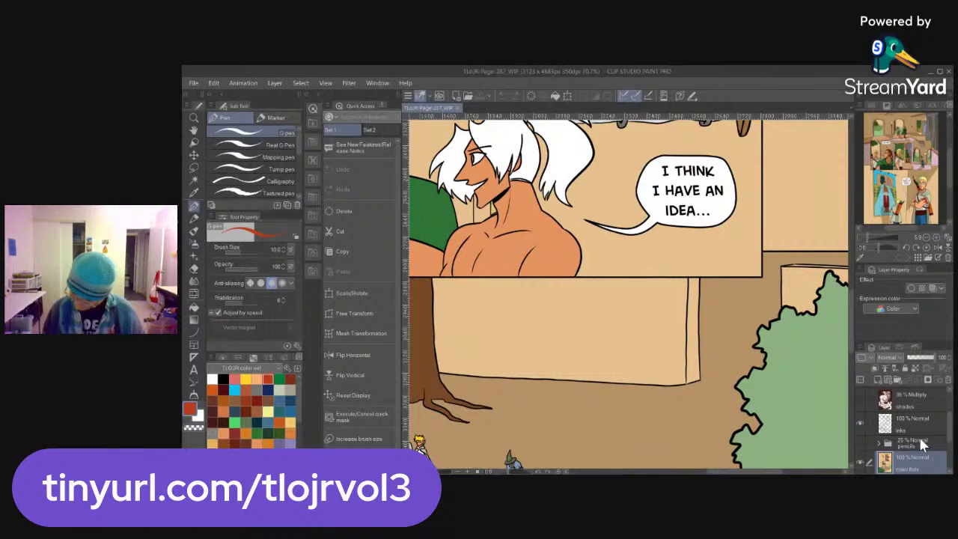
{"action": "left_click", "coordinate": [912, 425]}
{"action": "left_click", "coordinate": [222, 380]}
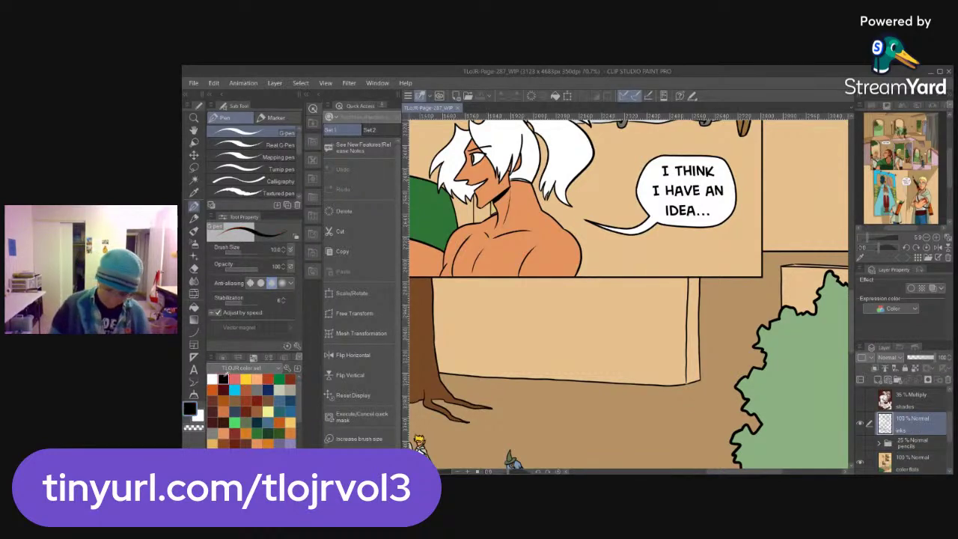
{"action": "key", "text": "p"}
{"action": "key", "text": "ctrl+space"}
{"action": "mouse_move", "coordinate": [711, 379]}
{"action": "left_mouse_down"}
{"action": "mouse_move", "coordinate": [731, 377]}
{"action": "mouse_move", "coordinate": [692, 383]}
{"action": "left_mouse_up"}
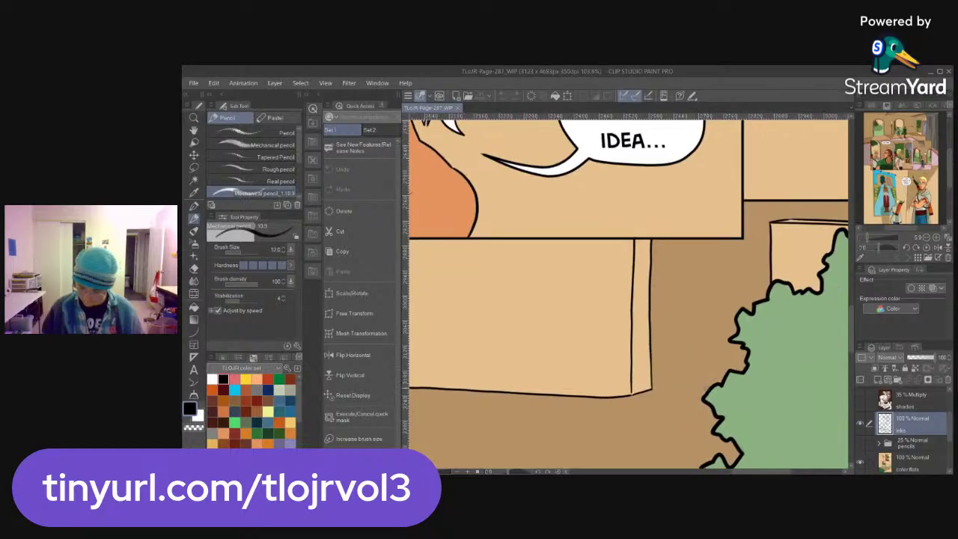
{"action": "key", "text": "p"}
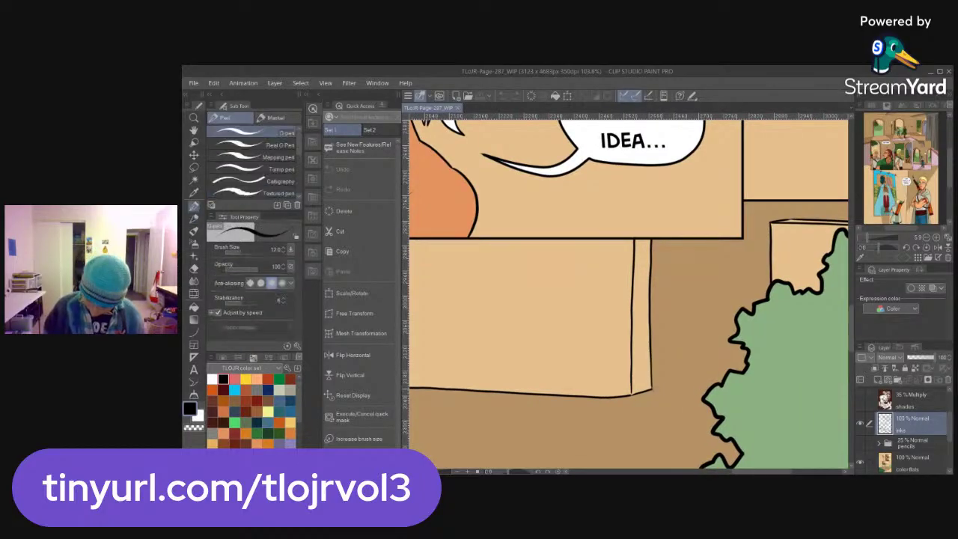
{"action": "left_click_drag", "start_coordinate": [651, 390], "coordinate": [667, 385]}
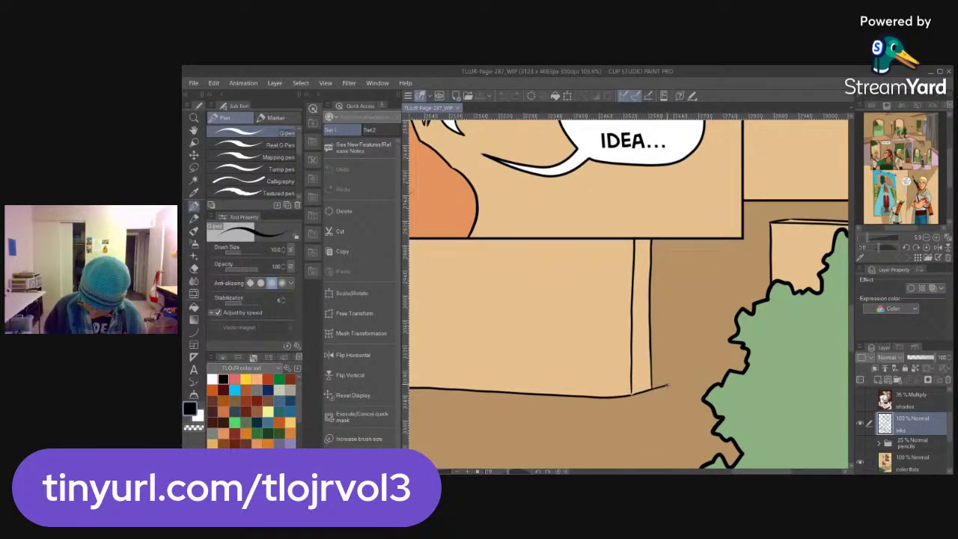
{"action": "left_click_drag", "start_coordinate": [877, 255], "coordinate": [882, 258]}
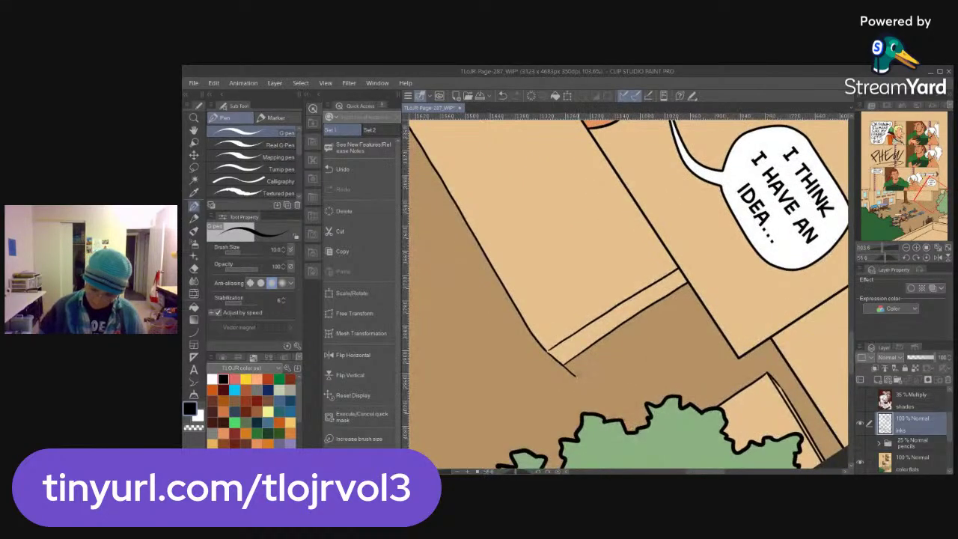
{"action": "left_click_drag", "start_coordinate": [575, 374], "coordinate": [692, 292]}
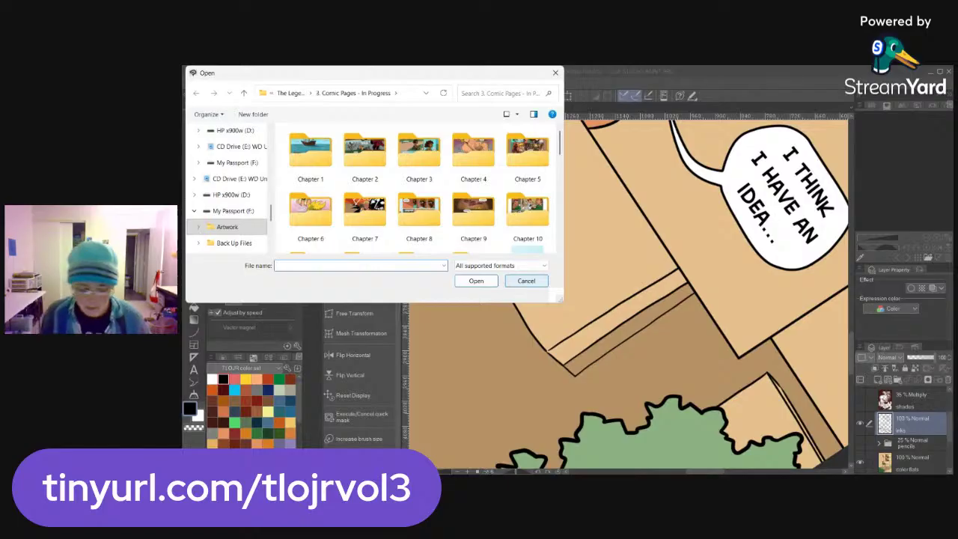
Load TLoJR-Page-254_WIP from the Chapter 11 folder as the reference image and enlarge its wall corner
{"action": "left_click", "coordinate": [291, 93]}
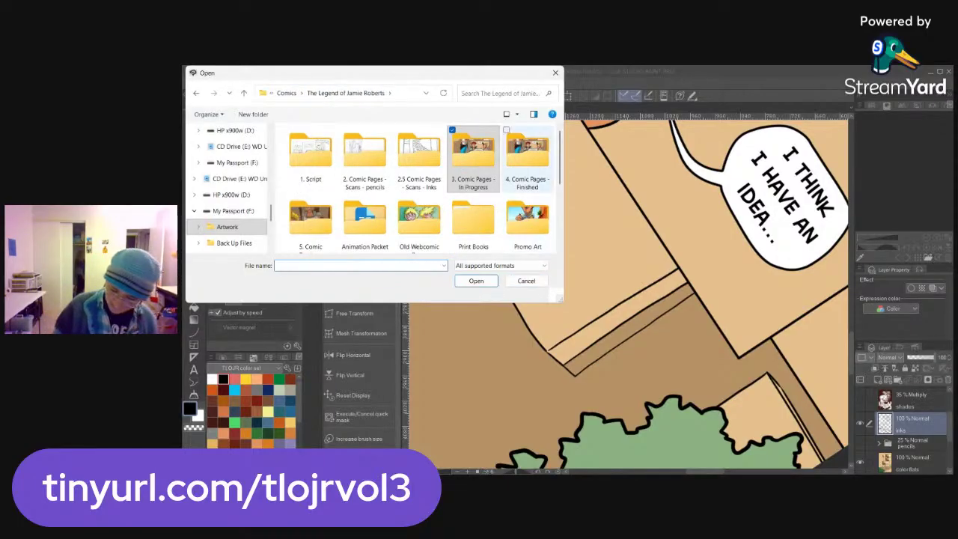
{"action": "double_click", "coordinate": [473, 154]}
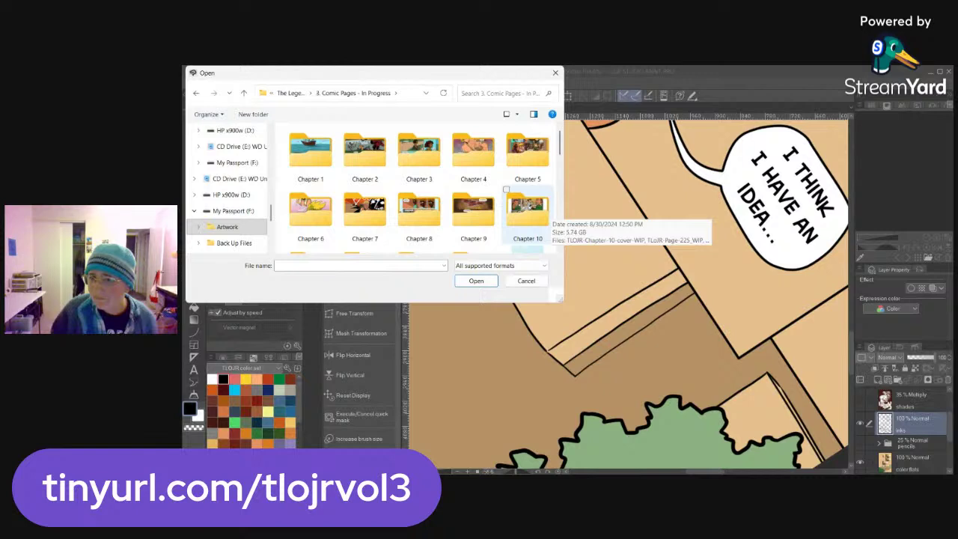
{"action": "scroll", "coordinate": [527, 243], "scroll_direction": "down", "scroll_amount": 2}
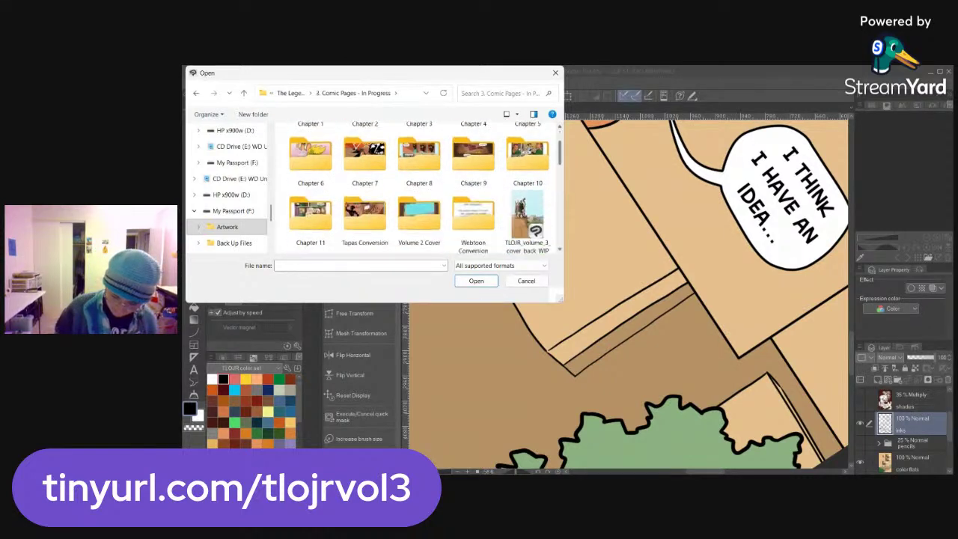
{"action": "double_click", "coordinate": [309, 196]}
{"action": "scroll", "coordinate": [419, 187], "scroll_direction": "down", "scroll_amount": 2}
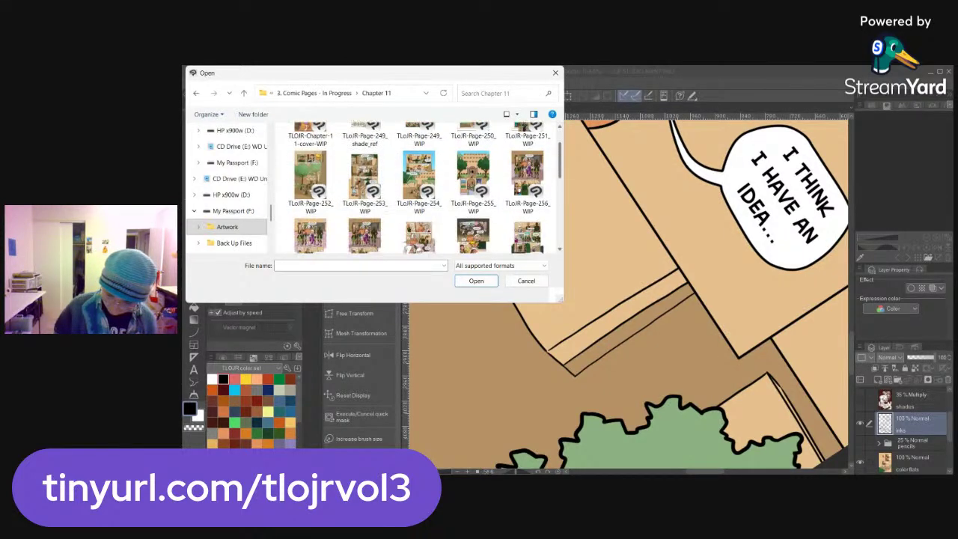
{"action": "left_click", "coordinate": [418, 166]}
{"action": "left_click", "coordinate": [475, 280]}
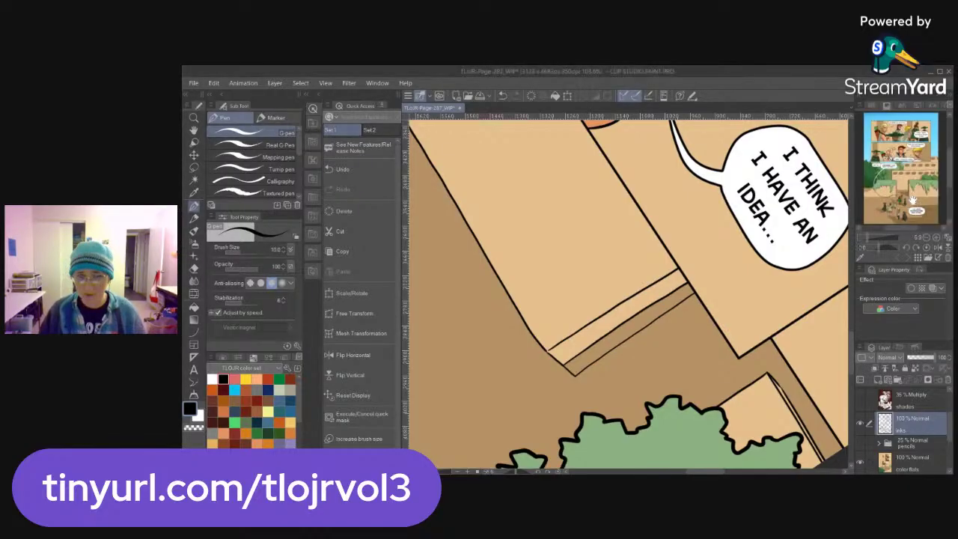
{"action": "left_click", "coordinate": [867, 237]}
{"action": "left_click_drag", "start_coordinate": [868, 236], "coordinate": [878, 236]}
{"action": "left_click_drag", "start_coordinate": [892, 198], "coordinate": [917, 186]}
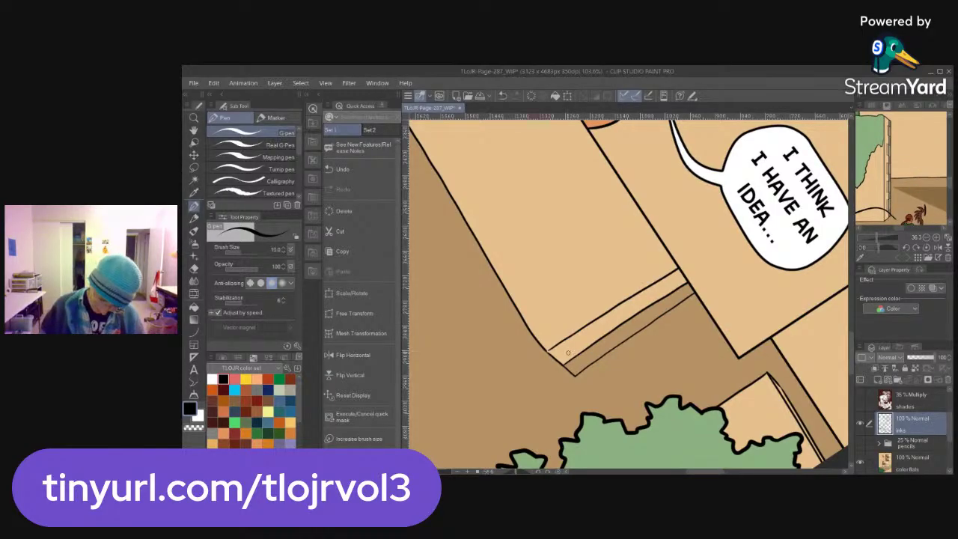
Ink a column of four rectangular blocks along the wall's corner on the inks layer, redoing strokes that miss
{"action": "key", "text": "ctrl+z"}
{"action": "mouse_move", "coordinate": [564, 353]}
{"action": "left_mouse_down"}
{"action": "mouse_move", "coordinate": [575, 366]}
{"action": "mouse_move", "coordinate": [596, 350]}
{"action": "left_mouse_up"}
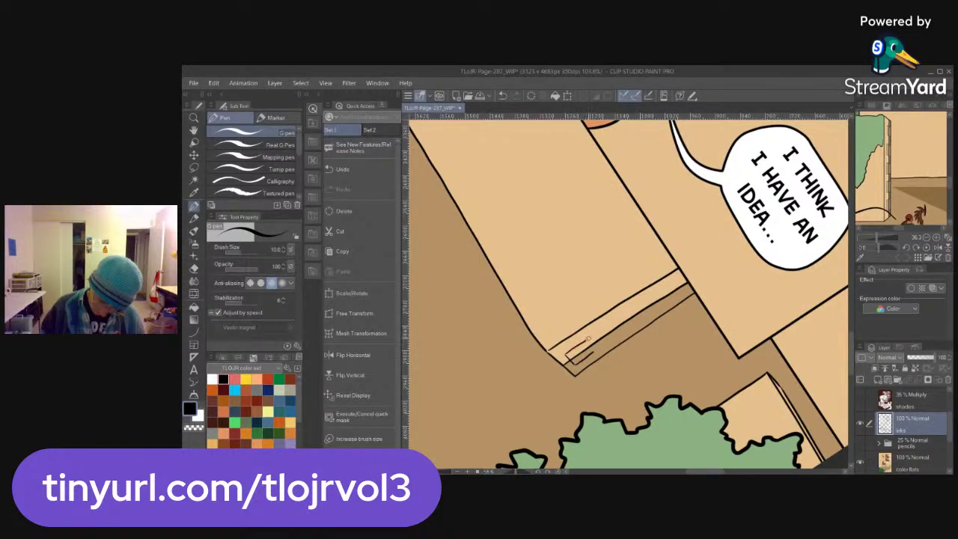
{"action": "left_click_drag", "start_coordinate": [572, 356], "coordinate": [588, 348]}
{"action": "key", "text": "ctrl+z"}
{"action": "left_click_drag", "start_coordinate": [572, 358], "coordinate": [581, 353]}
{"action": "key", "text": "ctrl+z"}
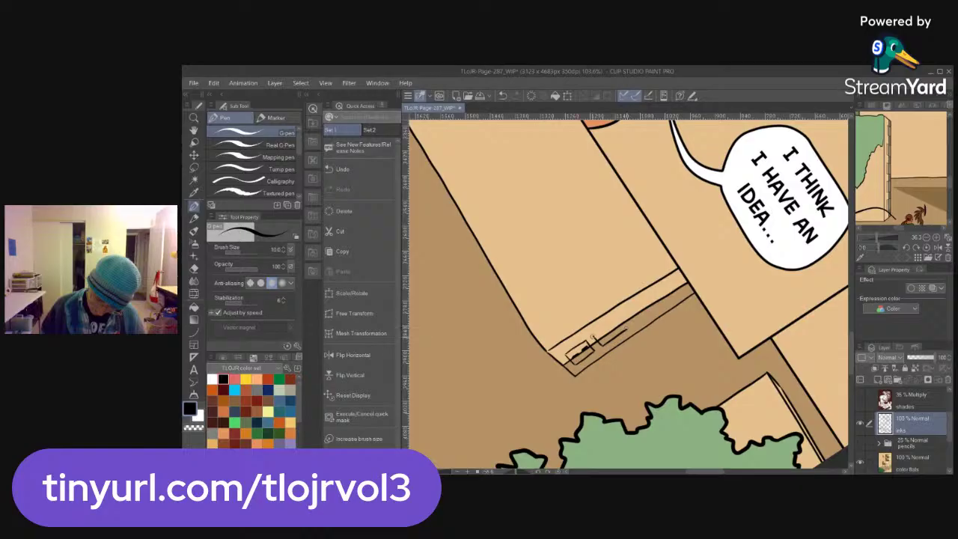
{"action": "mouse_move", "coordinate": [593, 336]}
{"action": "left_mouse_down"}
{"action": "mouse_move", "coordinate": [618, 321]}
{"action": "mouse_move", "coordinate": [626, 332]}
{"action": "mouse_move", "coordinate": [651, 312]}
{"action": "mouse_move", "coordinate": [640, 306]}
{"action": "mouse_move", "coordinate": [648, 298]}
{"action": "left_mouse_up"}
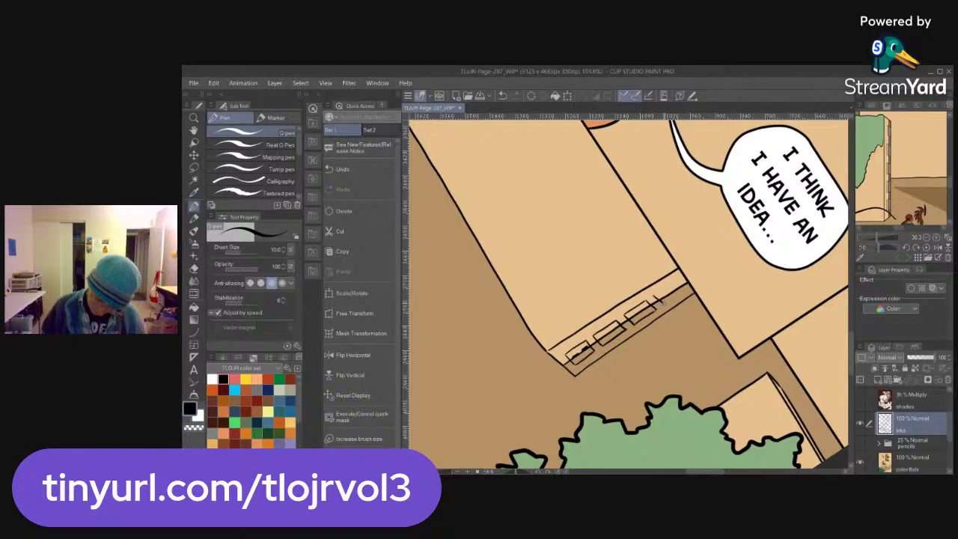
{"action": "left_click_drag", "start_coordinate": [655, 296], "coordinate": [677, 283]}
{"action": "key", "text": "ctrl+z"}
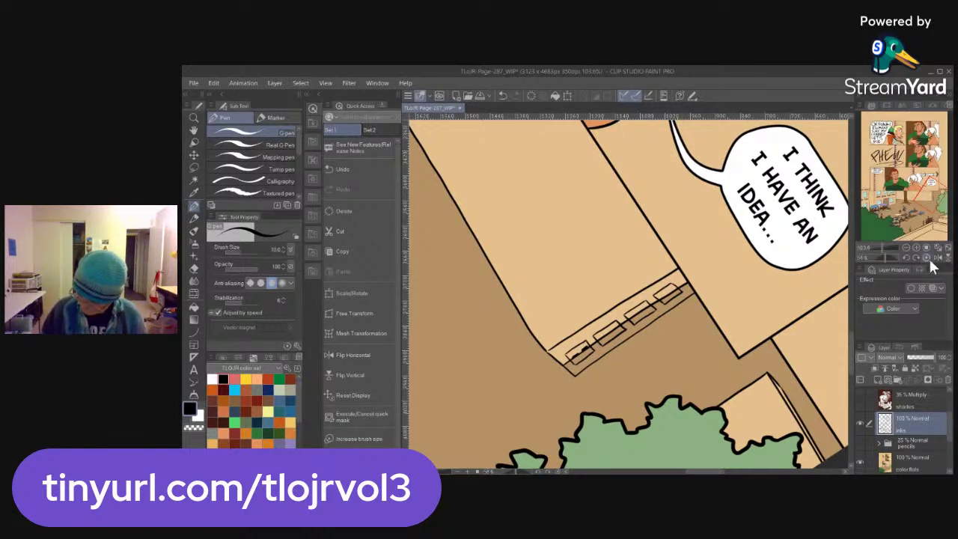
{"action": "left_click", "coordinate": [926, 258]}
{"action": "key", "text": "ctrl+z"}
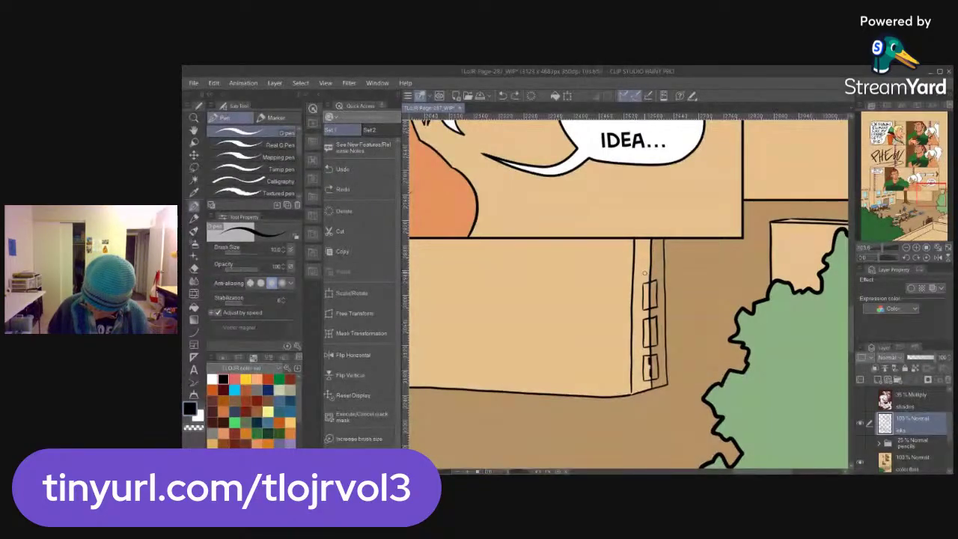
{"action": "mouse_move", "coordinate": [642, 272]}
{"action": "left_mouse_down"}
{"action": "mouse_move", "coordinate": [651, 268]}
{"action": "mouse_move", "coordinate": [643, 250]}
{"action": "mouse_move", "coordinate": [654, 243]}
{"action": "mouse_move", "coordinate": [656, 271]}
{"action": "left_mouse_up"}
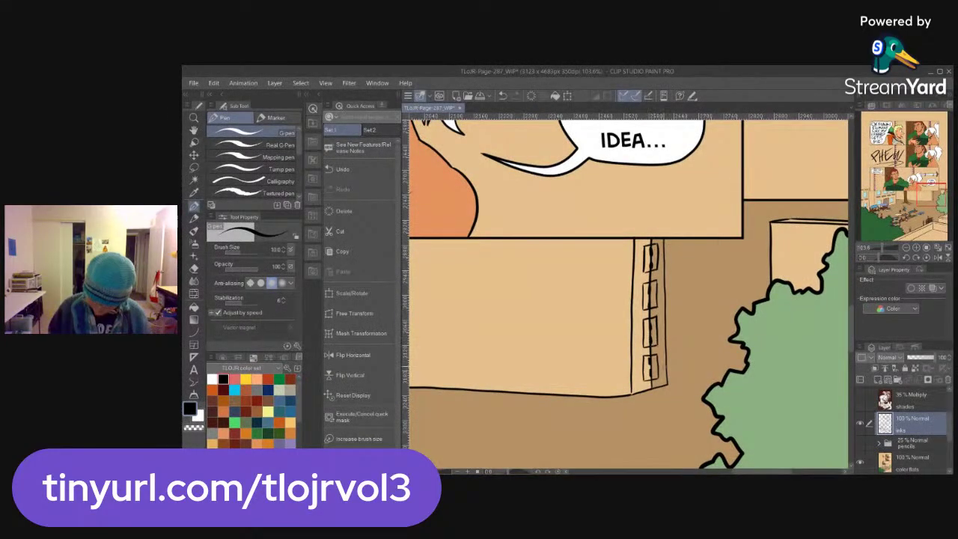
Fill the wall's new side strip on the color flats layer with the grayish brown sampled from the reference page
{"action": "left_click", "coordinate": [887, 106]}
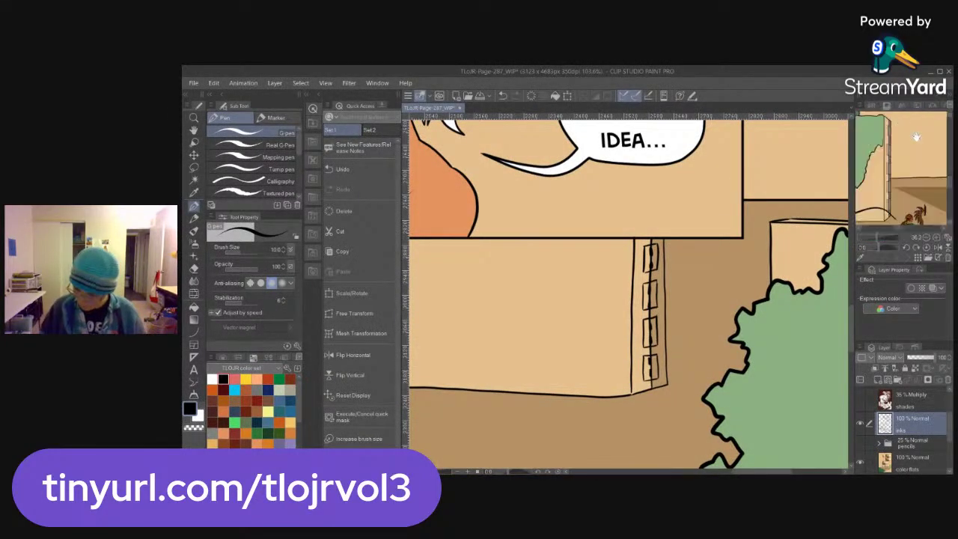
{"action": "left_click_drag", "start_coordinate": [876, 242], "coordinate": [881, 242]}
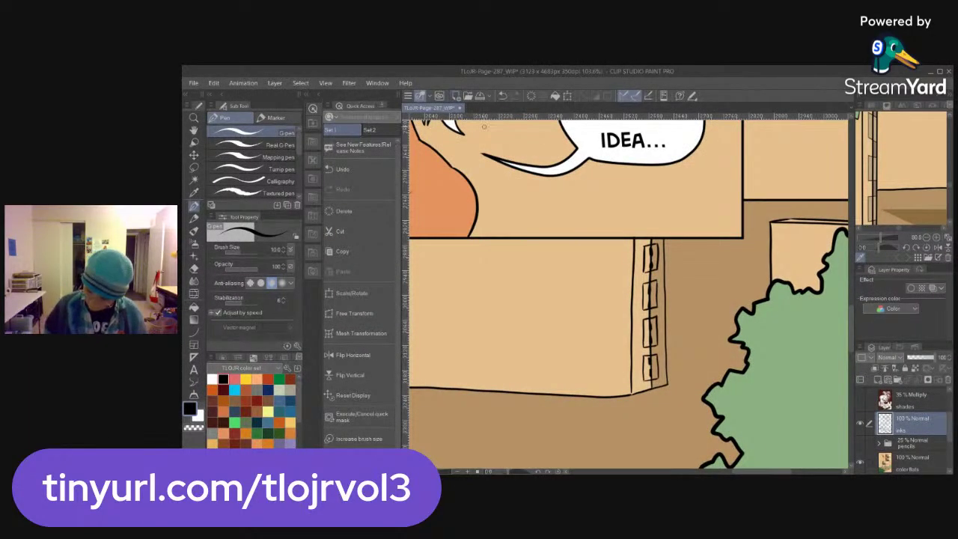
{"action": "scroll", "coordinate": [951, 431], "scroll_direction": "up", "scroll_amount": 2}
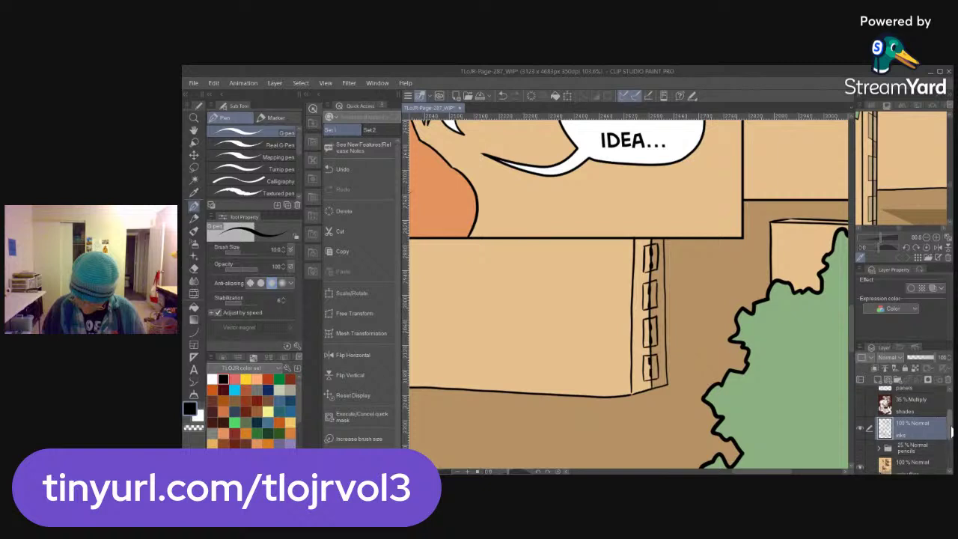
{"action": "left_click", "coordinate": [877, 186]}
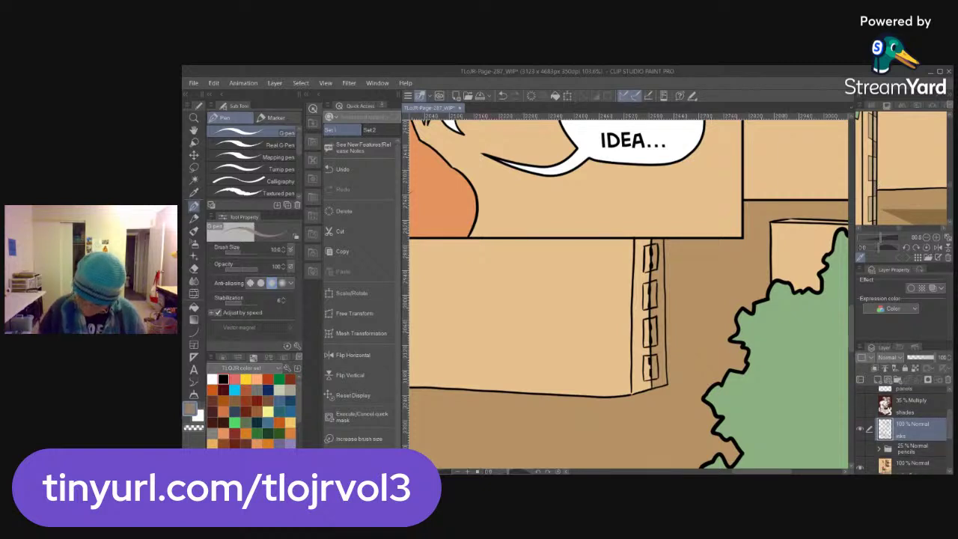
{"action": "key", "text": "g"}
{"action": "left_click", "coordinate": [661, 272]}
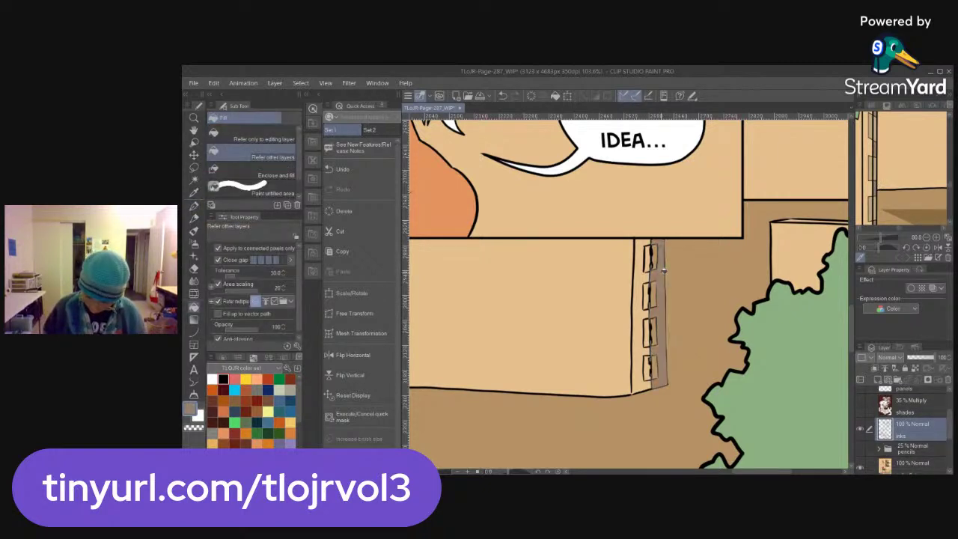
{"action": "key", "text": "ctrl+z"}
{"action": "scroll", "coordinate": [949, 441], "scroll_direction": "down", "scroll_amount": 1}
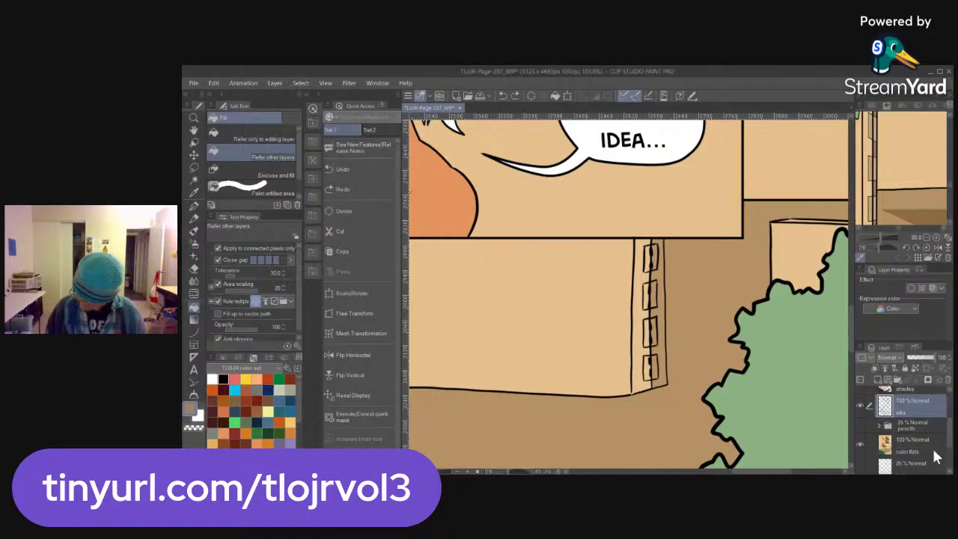
{"action": "left_click", "coordinate": [913, 446]}
{"action": "left_click", "coordinate": [662, 294]}
Fill both halves of the four corner blocks with the light tan sampled from the reference page
{"action": "left_click", "coordinate": [872, 168]}
{"action": "left_click", "coordinate": [647, 259]}
{"action": "left_click", "coordinate": [654, 258]}
{"action": "left_click", "coordinate": [647, 292]}
{"action": "left_click", "coordinate": [655, 292]}
{"action": "left_click", "coordinate": [647, 329]}
{"action": "left_click", "coordinate": [655, 329]}
{"action": "left_click", "coordinate": [647, 367]}
{"action": "left_click", "coordinate": [655, 366]}
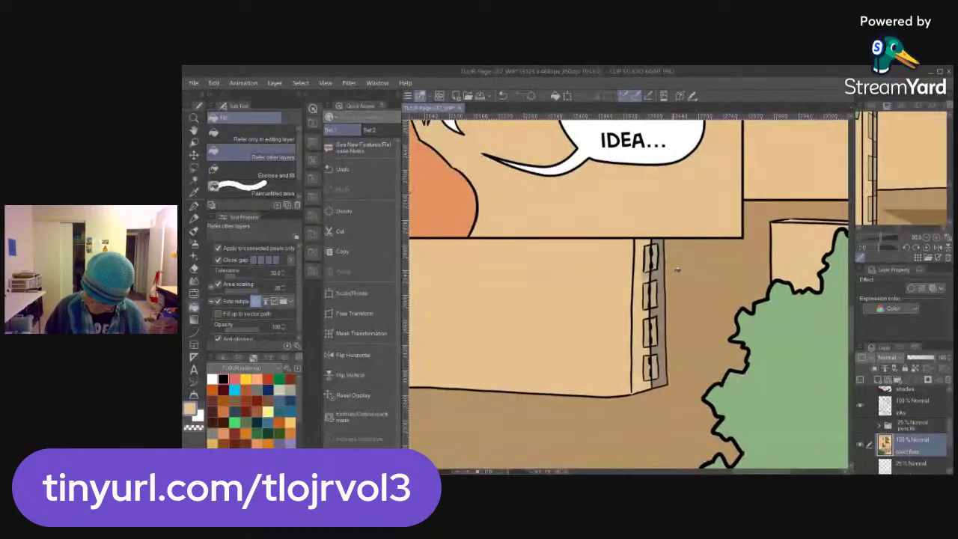
Draw a black line on the inks layer to widen the top of the wall behind the green bush
{"action": "key", "text": "p"}
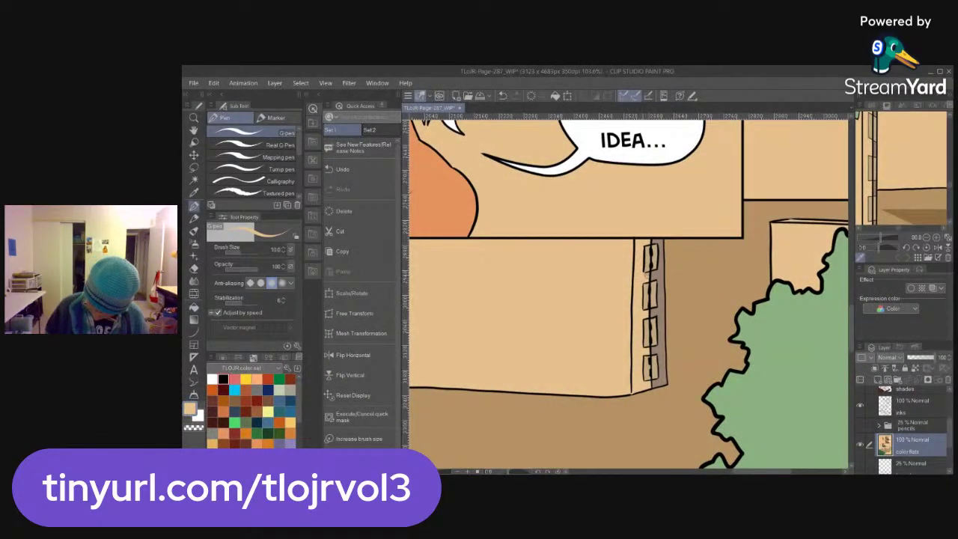
{"action": "key", "text": "ctrl+space"}
{"action": "left_click_drag", "start_coordinate": [793, 349], "coordinate": [692, 362]}
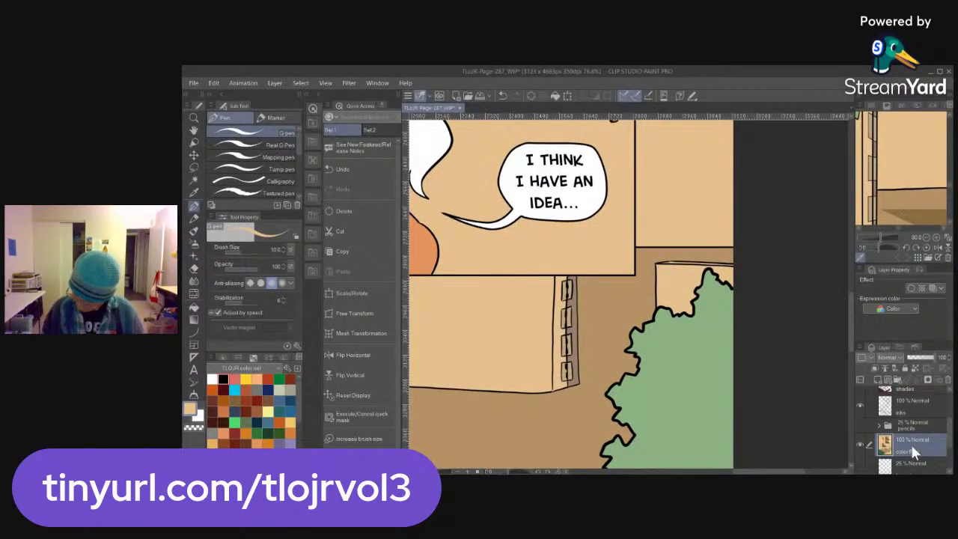
{"action": "left_click", "coordinate": [909, 407]}
{"action": "left_click", "coordinate": [223, 378]}
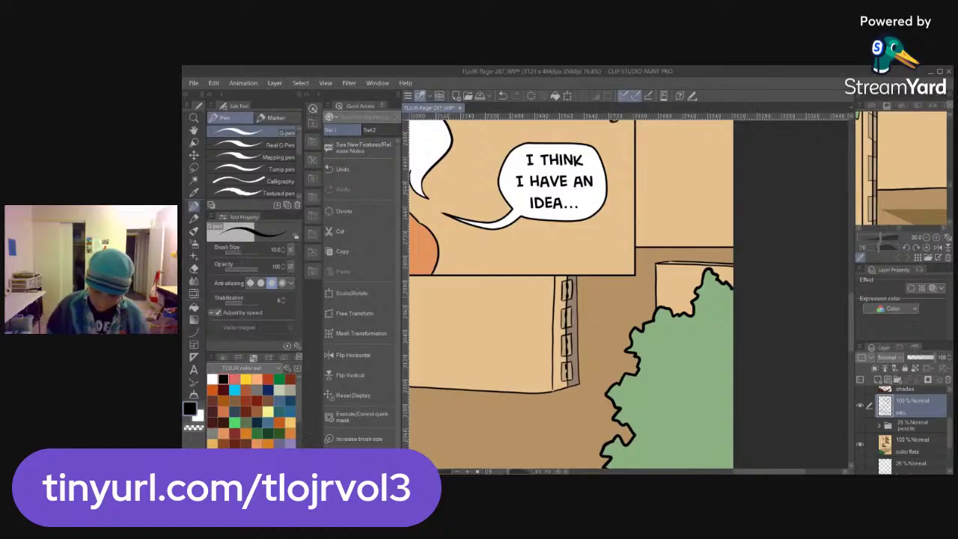
{"action": "key", "text": "ctrl+space"}
{"action": "left_click_drag", "start_coordinate": [699, 265], "coordinate": [724, 264]}
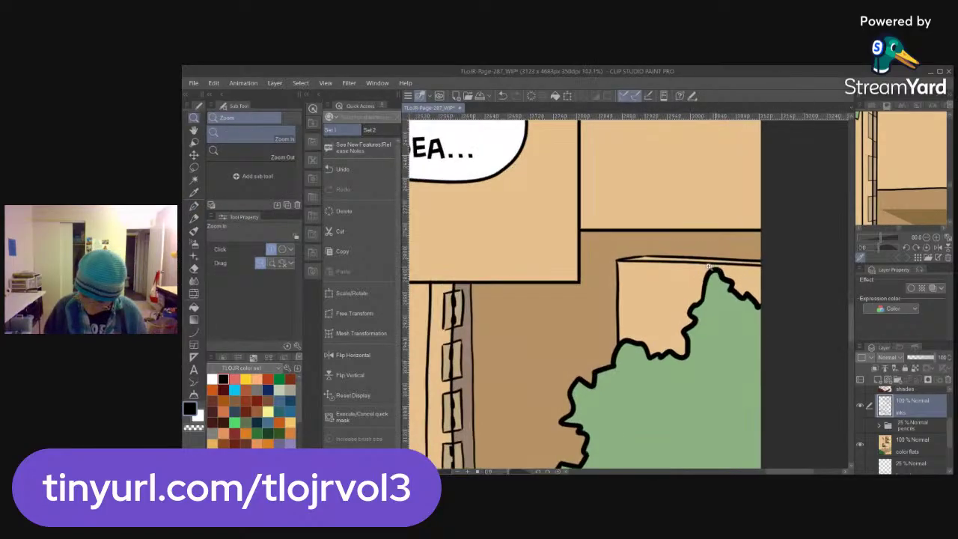
{"action": "mouse_move", "coordinate": [664, 250]}
{"action": "left_mouse_down"}
{"action": "mouse_move", "coordinate": [624, 258]}
{"action": "mouse_move", "coordinate": [764, 252]}
{"action": "left_mouse_up"}
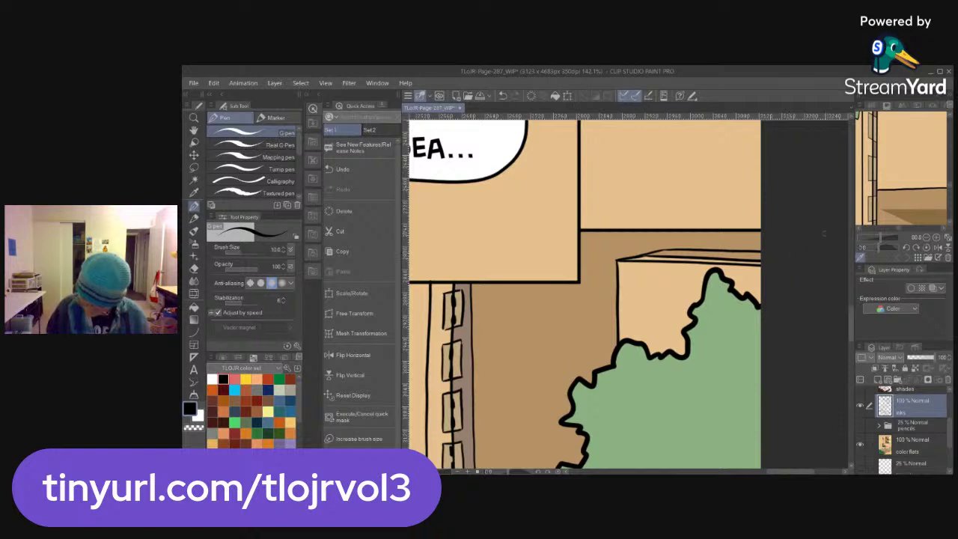
Fill the top surface of the wall behind the green bush with brown sampled from the reference page, on the color flats layer
{"action": "left_click", "coordinate": [876, 189]}
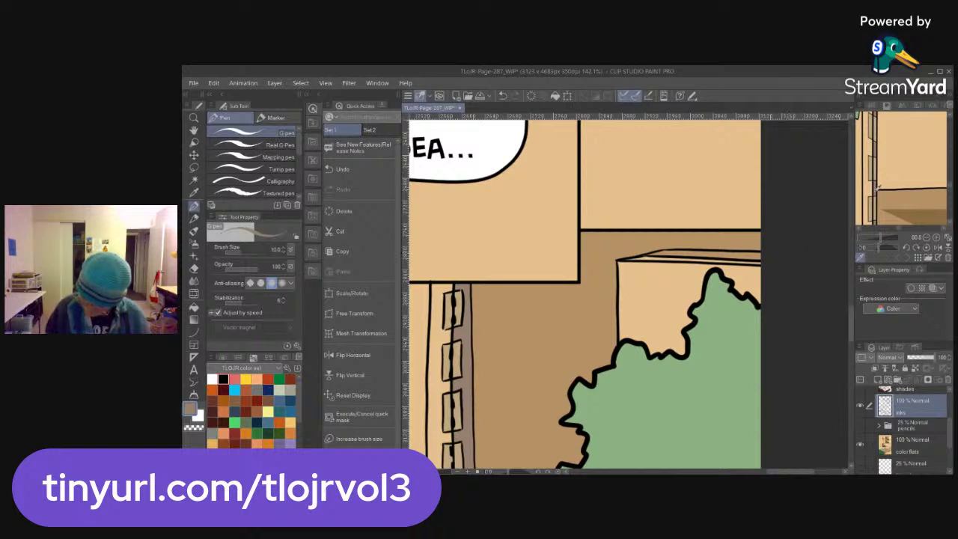
{"action": "left_click", "coordinate": [923, 449]}
{"action": "key", "text": "g"}
{"action": "key", "text": "g"}
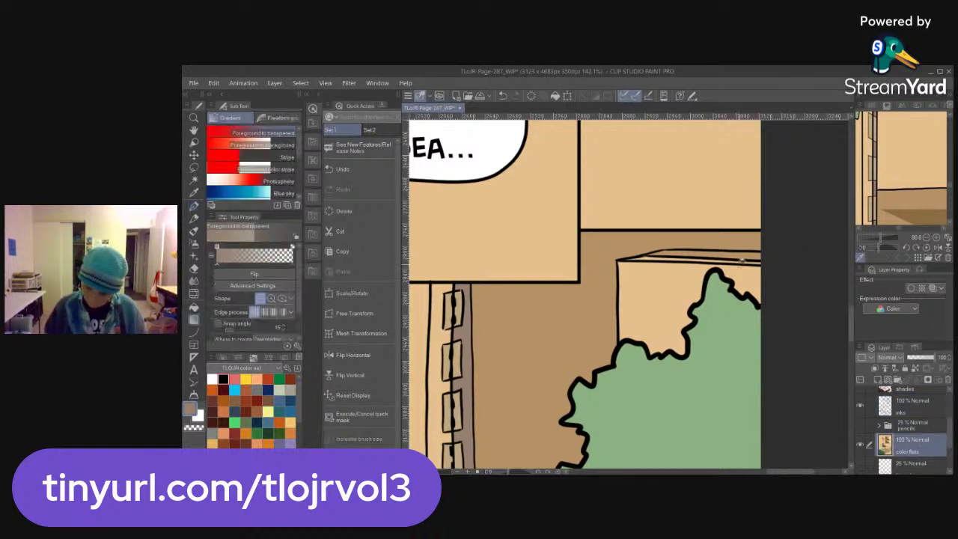
{"action": "left_click", "coordinate": [748, 256]}
{"action": "key", "text": "p"}
{"action": "key", "text": "ctrl+space"}
{"action": "scroll", "coordinate": [734, 311], "scroll_direction": "down", "scroll_amount": 5}
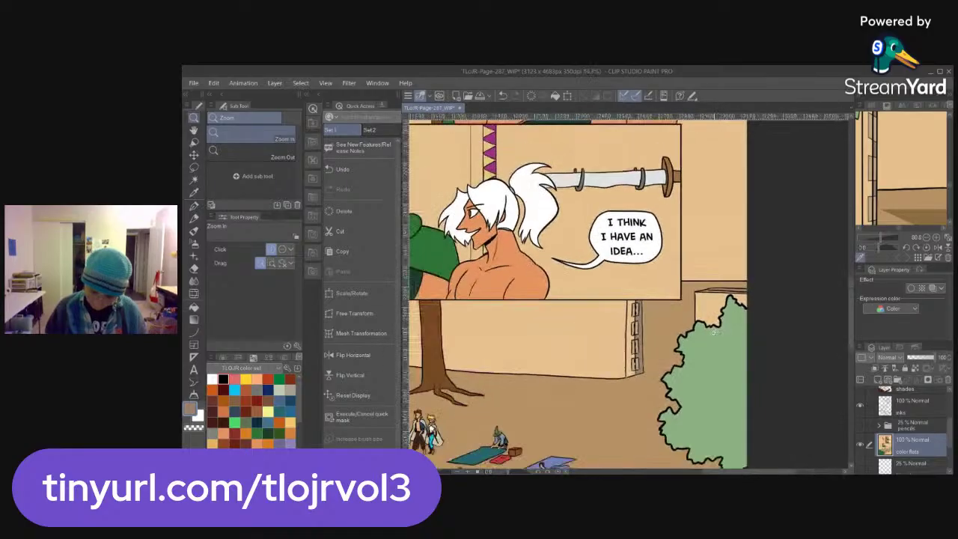
{"action": "scroll", "coordinate": [878, 240], "scroll_direction": "down", "scroll_amount": 5}
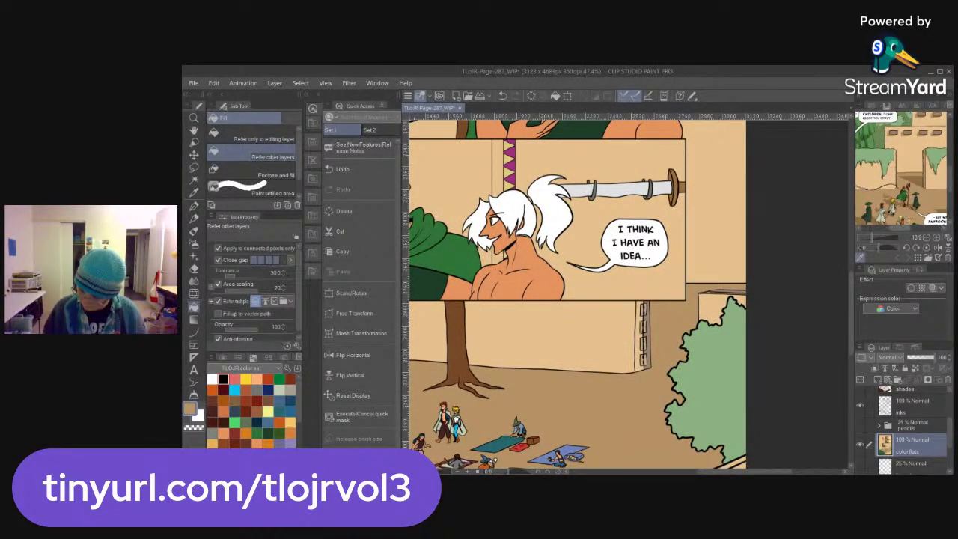
Fill the front of the wall behind the bush with the ivy green sampled from the reference page
{"action": "left_click_drag", "start_coordinate": [923, 206], "coordinate": [901, 210]}
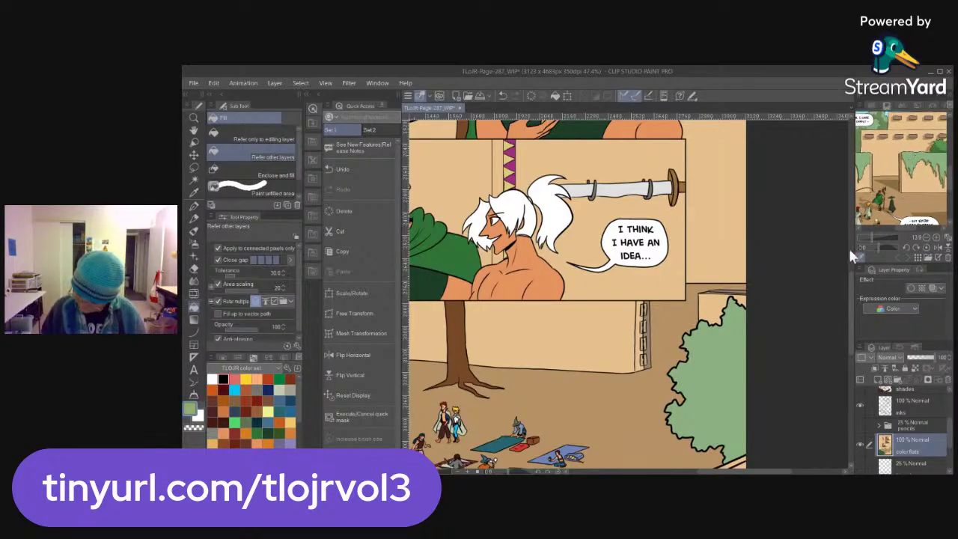
{"action": "key", "text": "ctrl+space"}
{"action": "left_click_drag", "start_coordinate": [745, 305], "coordinate": [771, 319]}
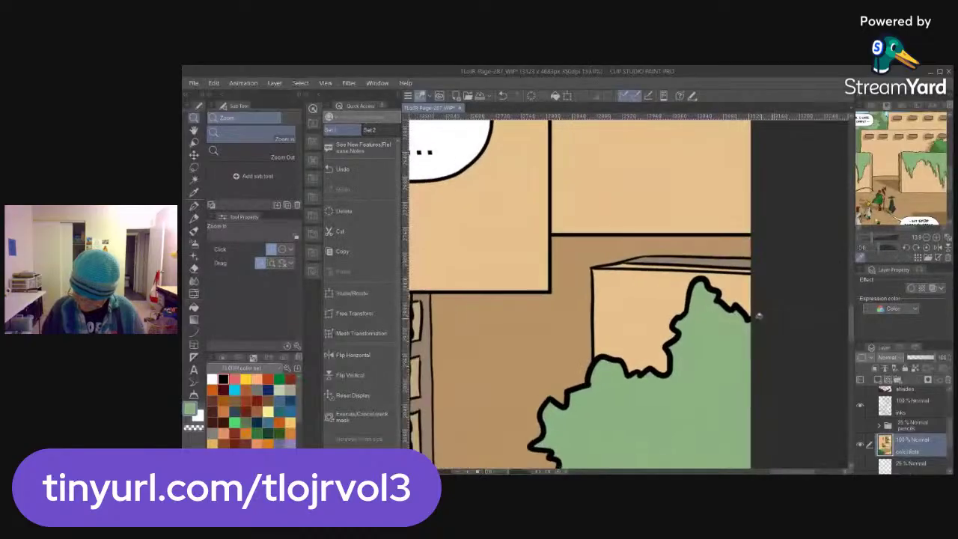
{"action": "left_click", "coordinate": [651, 299]}
{"action": "left_click", "coordinate": [737, 301]}
{"action": "left_click", "coordinate": [715, 267]}
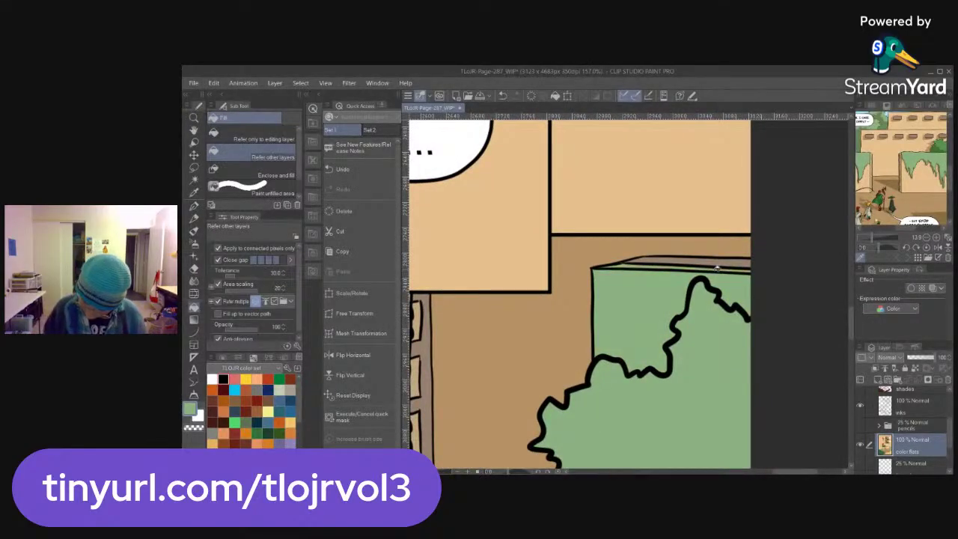
{"action": "left_click_drag", "start_coordinate": [548, 351], "coordinate": [769, 351]}
{"action": "left_click_drag", "start_coordinate": [700, 356], "coordinate": [724, 363]}
{"action": "key", "text": "ctrl+space"}
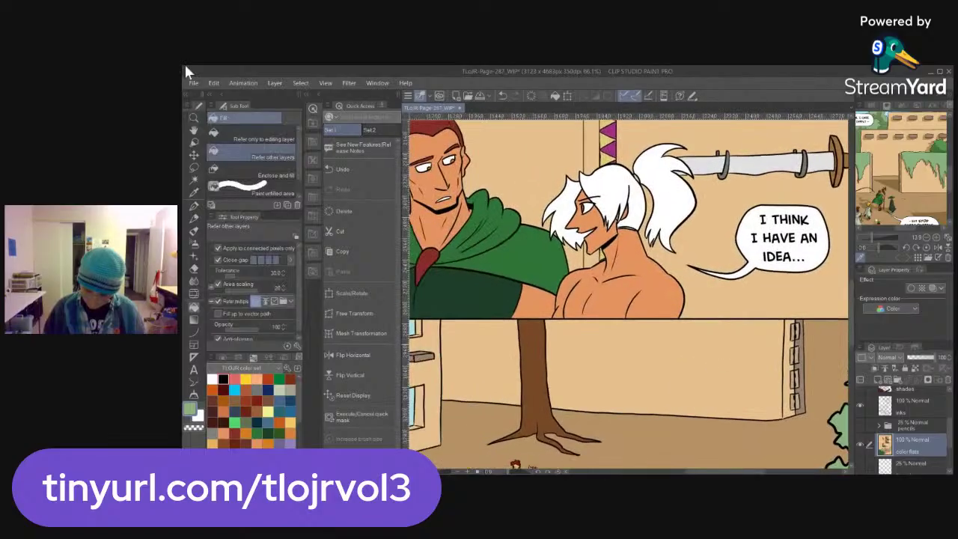
Ink jagged black outlines of ivy hanging over the long back wall beside the tree, on the inks layer
{"action": "left_click", "coordinate": [922, 409]}
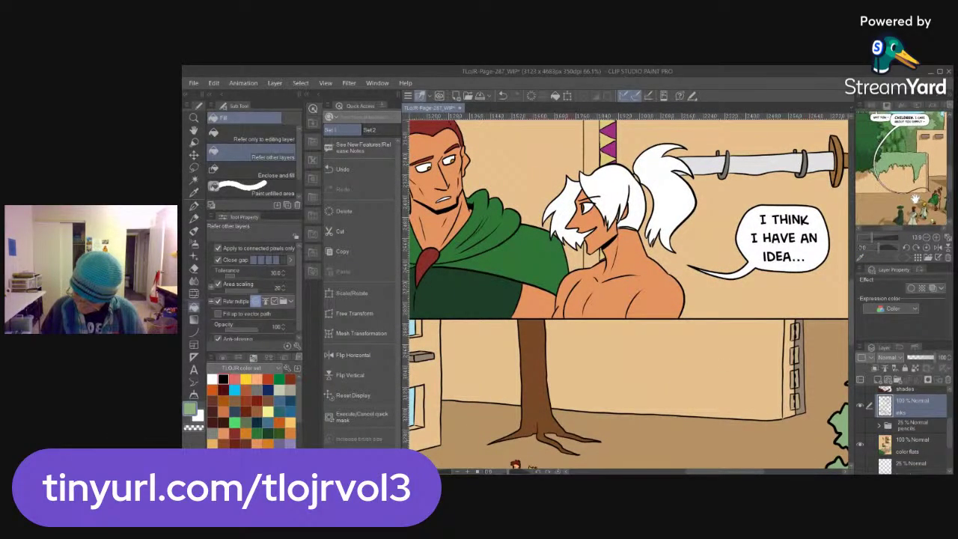
{"action": "key", "text": "p"}
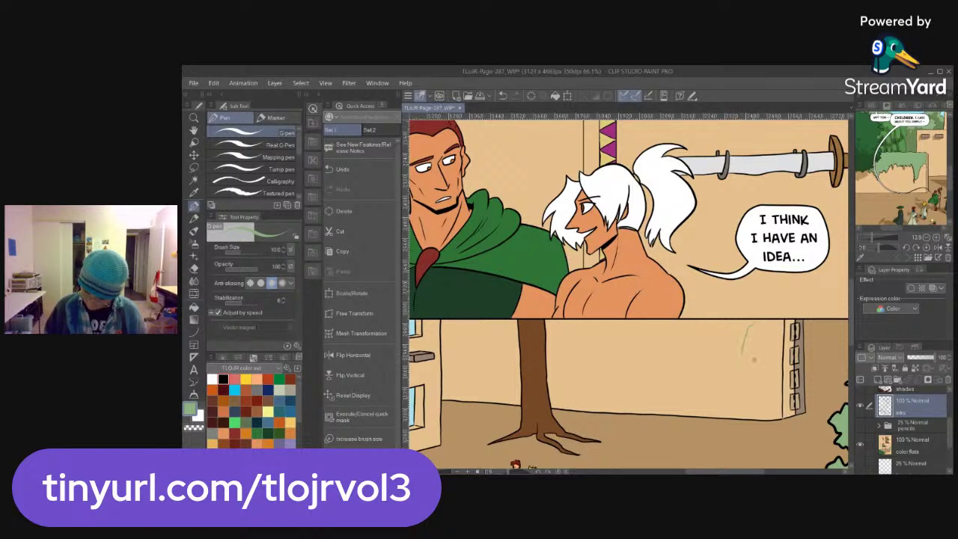
{"action": "left_click", "coordinate": [223, 379]}
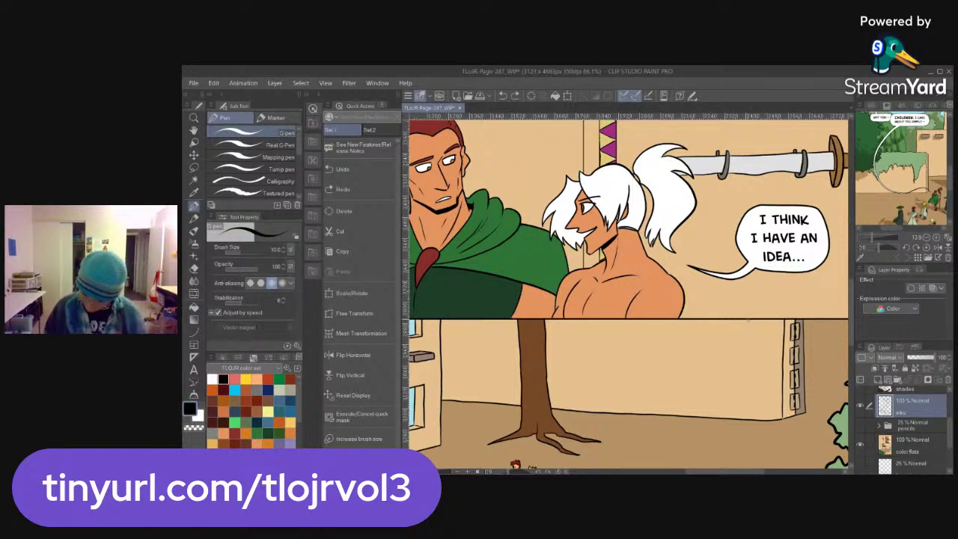
{"action": "mouse_move", "coordinate": [746, 323]}
{"action": "left_mouse_down"}
{"action": "mouse_move", "coordinate": [725, 363]}
{"action": "mouse_move", "coordinate": [704, 325]}
{"action": "mouse_move", "coordinate": [659, 326]}
{"action": "left_mouse_up"}
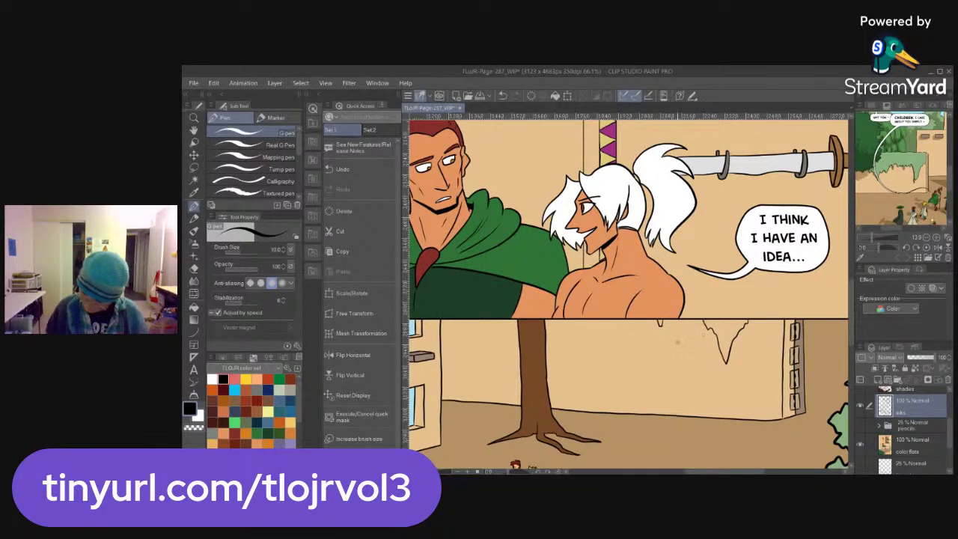
{"action": "left_click_drag", "start_coordinate": [601, 343], "coordinate": [582, 363]}
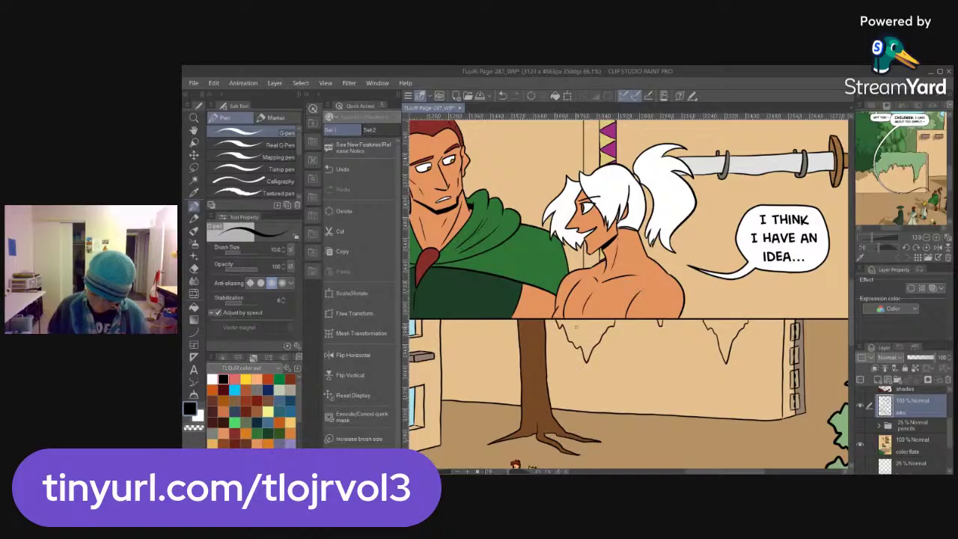
Fill the hanging ivy outlines on the color flats layer with the green sampled from the reference page
{"action": "left_click_drag", "start_coordinate": [877, 202], "coordinate": [858, 207]}
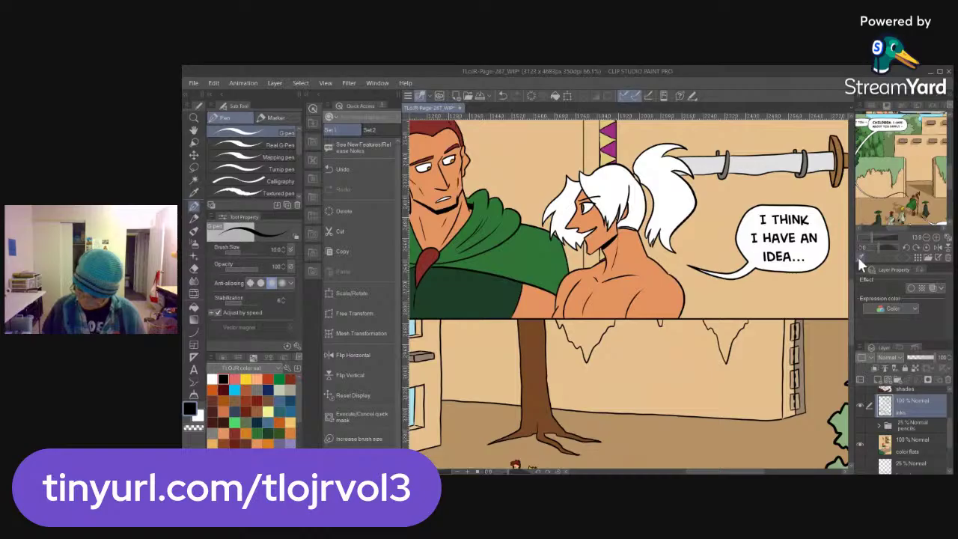
{"action": "left_click", "coordinate": [870, 168]}
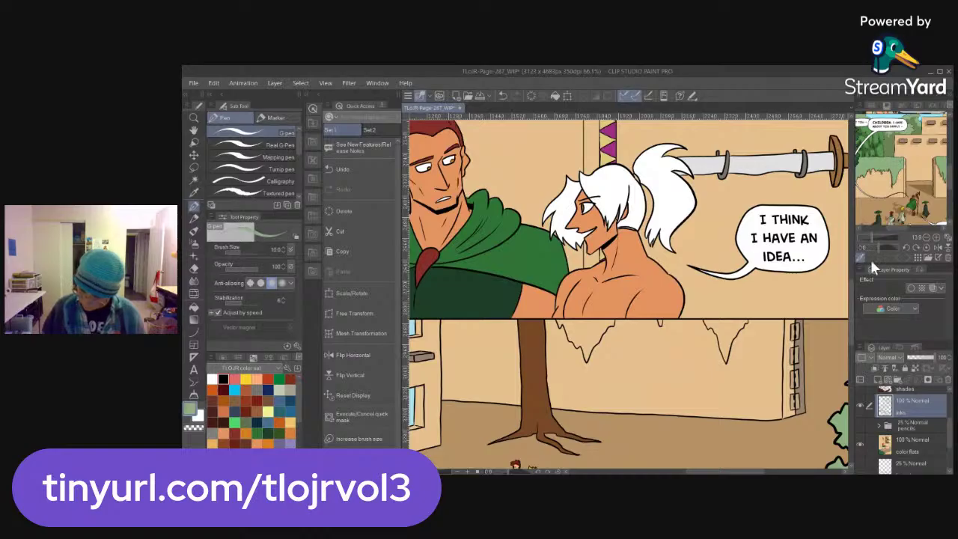
{"action": "left_click", "coordinate": [921, 445]}
{"action": "key", "text": "g"}
{"action": "key", "text": "g"}
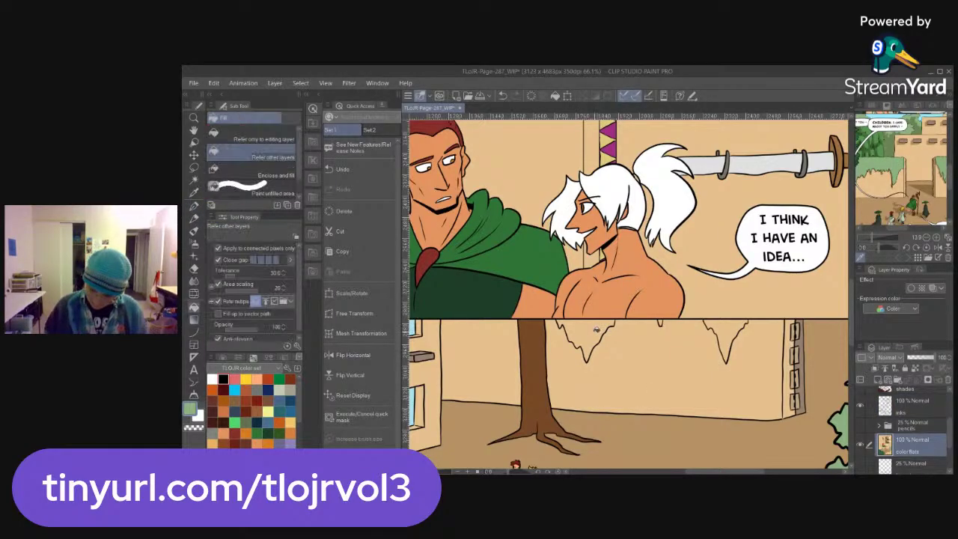
{"action": "left_click", "coordinate": [611, 348]}
{"action": "left_click", "coordinate": [736, 327]}
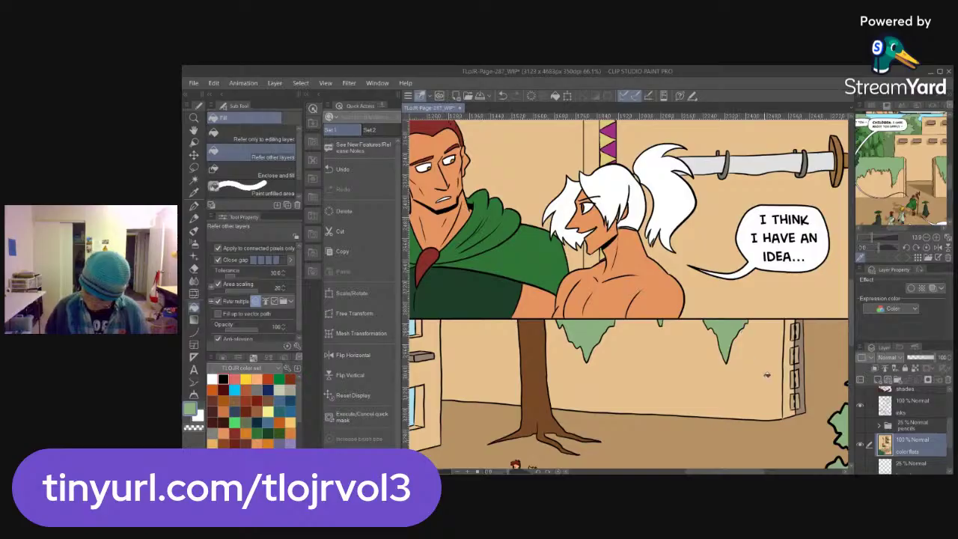
Show and select the shades layer, and sample its dark shadow color from the white ponytail with the white layer temporarily hidden
{"action": "scroll", "coordinate": [952, 444], "scroll_direction": "up", "scroll_amount": 2}
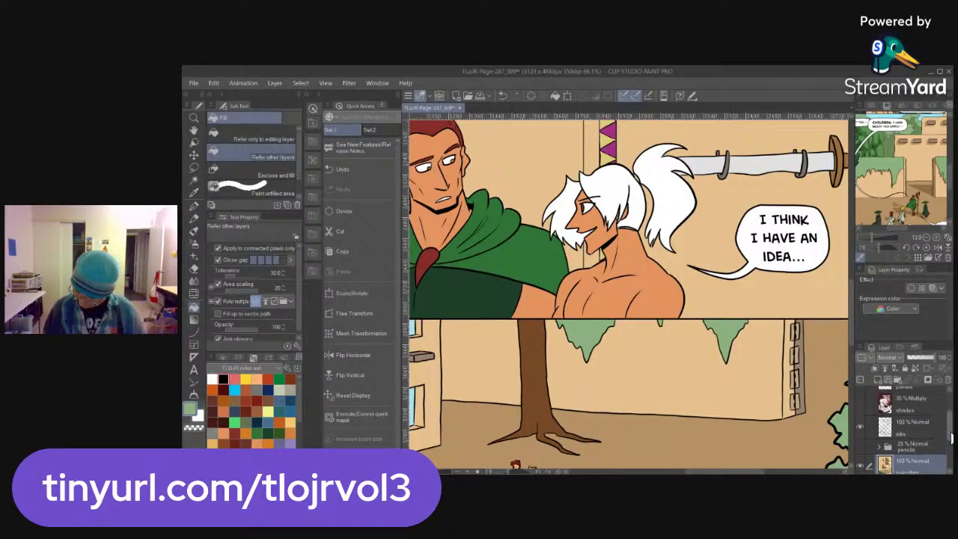
{"action": "left_click", "coordinate": [861, 405]}
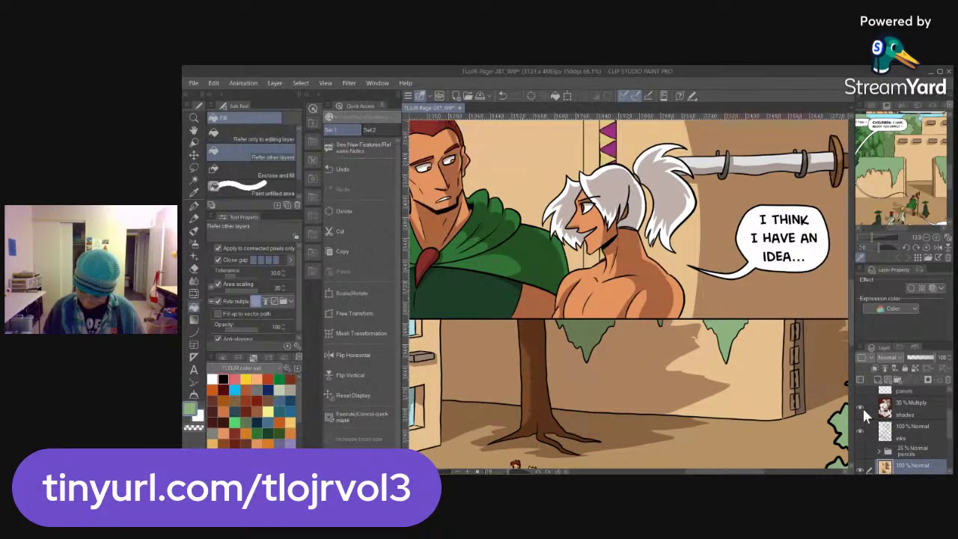
{"action": "left_click", "coordinate": [927, 415]}
{"action": "scroll", "coordinate": [923, 423], "scroll_direction": "down", "scroll_amount": 5}
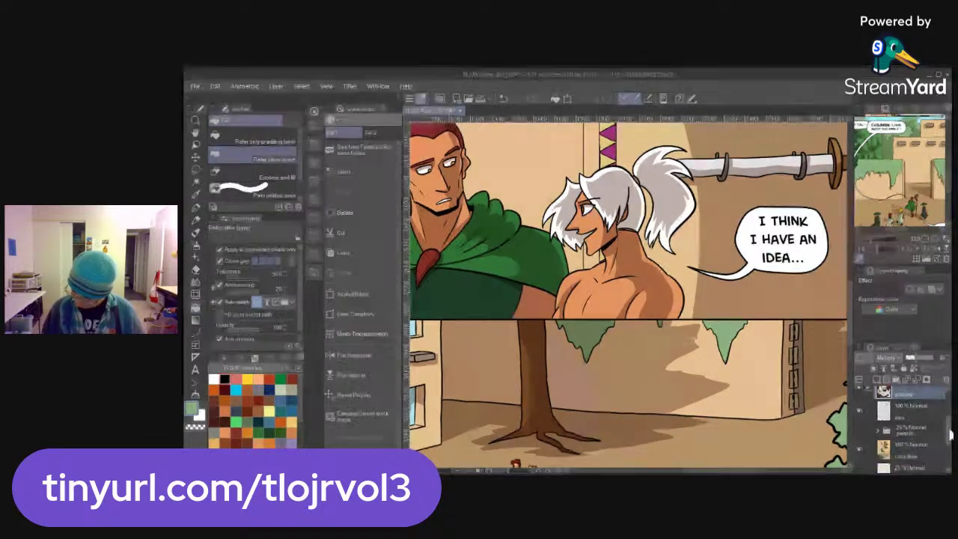
{"action": "left_click", "coordinate": [860, 463]}
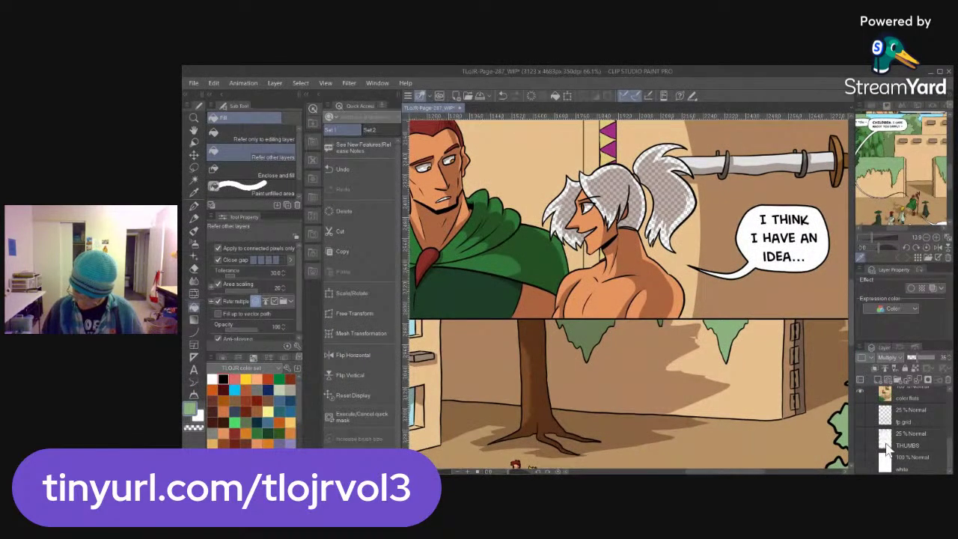
{"action": "key", "text": "i"}
{"action": "left_click", "coordinate": [669, 202]}
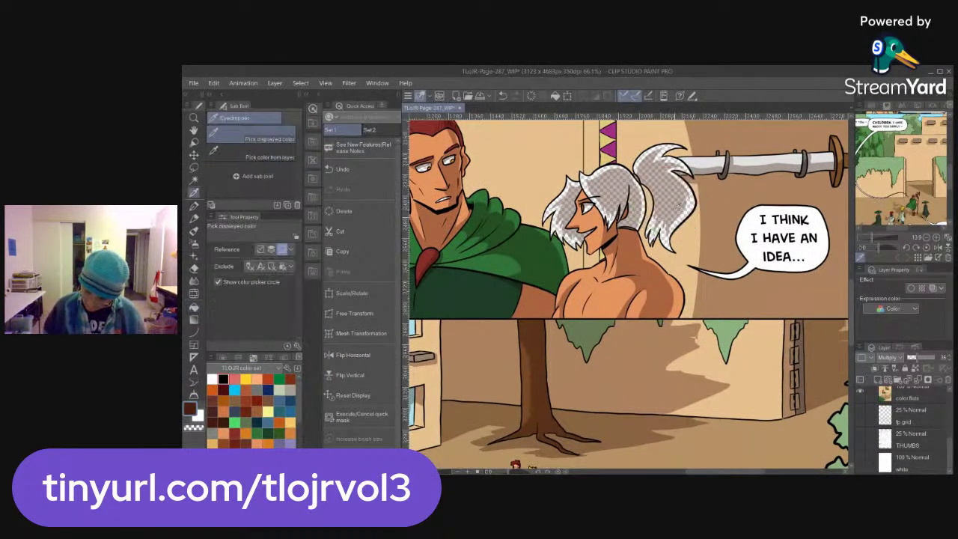
{"action": "left_click", "coordinate": [859, 463]}
{"action": "scroll", "coordinate": [949, 438], "scroll_direction": "up", "scroll_amount": 2}
{"action": "scroll", "coordinate": [949, 438], "scroll_direction": "up", "scroll_amount": 2}
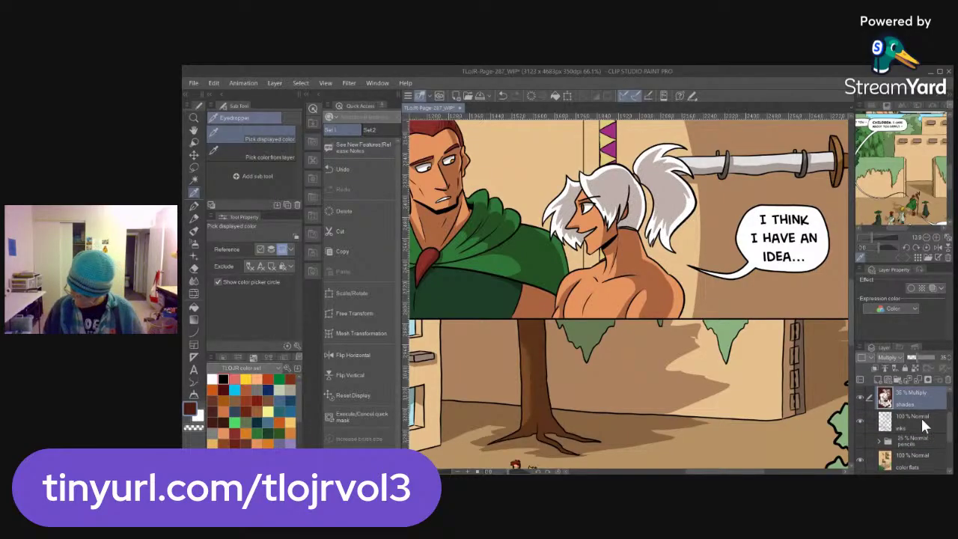
Paint a shadow along the left edge of the hanging ivy nearest the wall's corner on the shades layer
{"action": "key", "text": "ctrl+space"}
{"action": "left_click", "coordinate": [733, 354]}
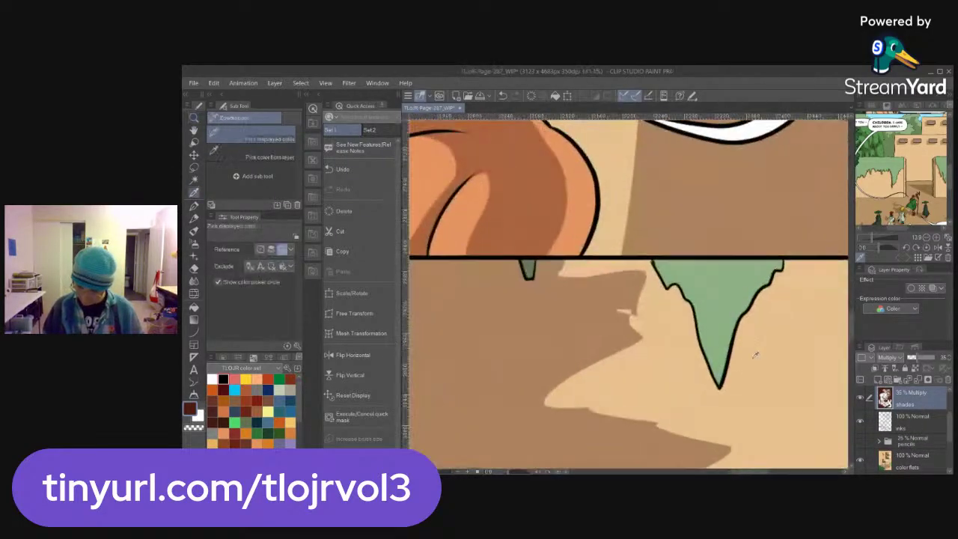
{"action": "key", "text": "p"}
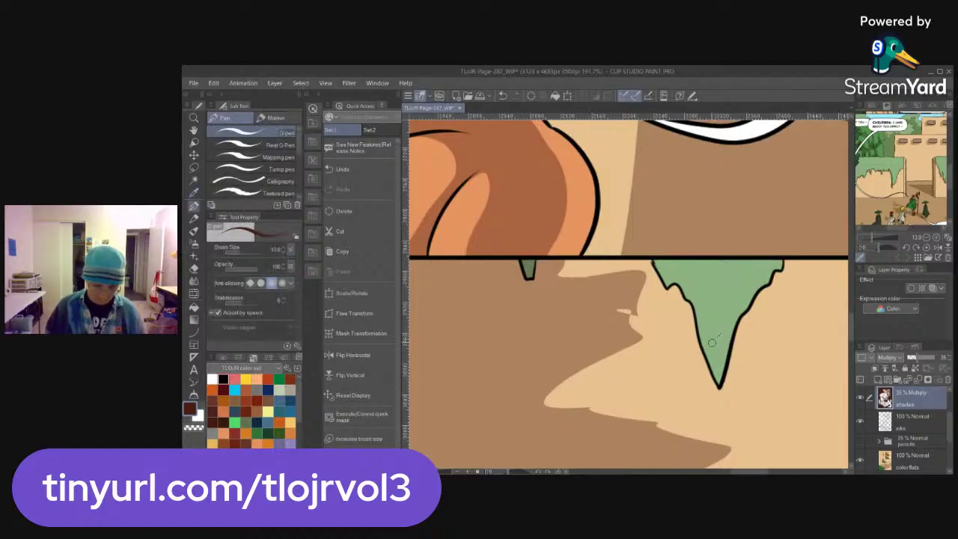
{"action": "mouse_move", "coordinate": [655, 264]}
{"action": "left_mouse_down"}
{"action": "mouse_move", "coordinate": [700, 314]}
{"action": "mouse_move", "coordinate": [715, 377]}
{"action": "mouse_move", "coordinate": [709, 368]}
{"action": "left_mouse_up"}
{"action": "mouse_move", "coordinate": [648, 259]}
{"action": "left_mouse_down"}
{"action": "mouse_move", "coordinate": [658, 283]}
{"action": "mouse_move", "coordinate": [687, 303]}
{"action": "mouse_move", "coordinate": [718, 389]}
{"action": "left_mouse_up"}
Add small shadow flecks as leaf texture to the ivy on the wall behind the bush, and save the page
{"action": "scroll", "coordinate": [739, 472], "scroll_direction": "right", "scroll_amount": 5}
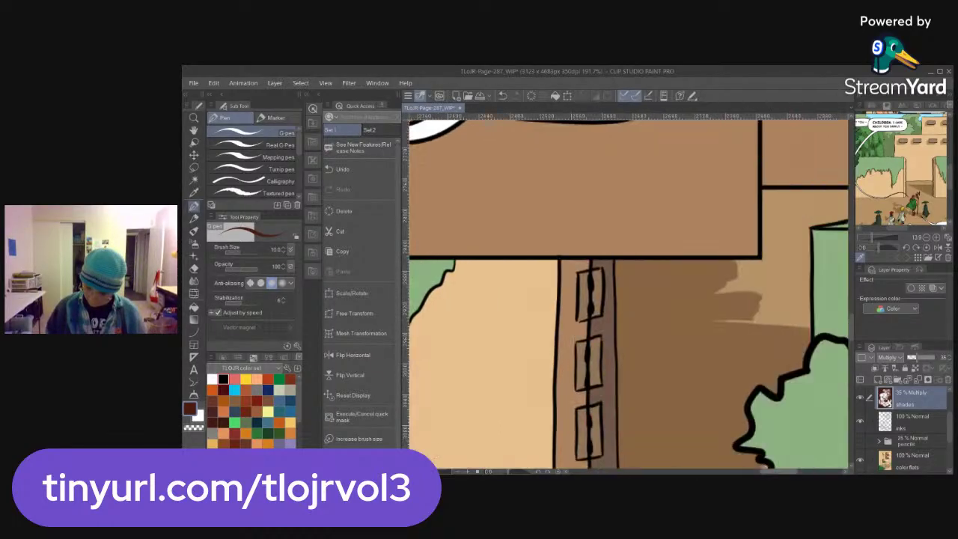
{"action": "mouse_move", "coordinate": [567, 275]}
{"action": "left_mouse_down"}
{"action": "mouse_move", "coordinate": [579, 306]}
{"action": "mouse_move", "coordinate": [602, 310]}
{"action": "mouse_move", "coordinate": [605, 332]}
{"action": "mouse_move", "coordinate": [628, 332]}
{"action": "left_mouse_up"}
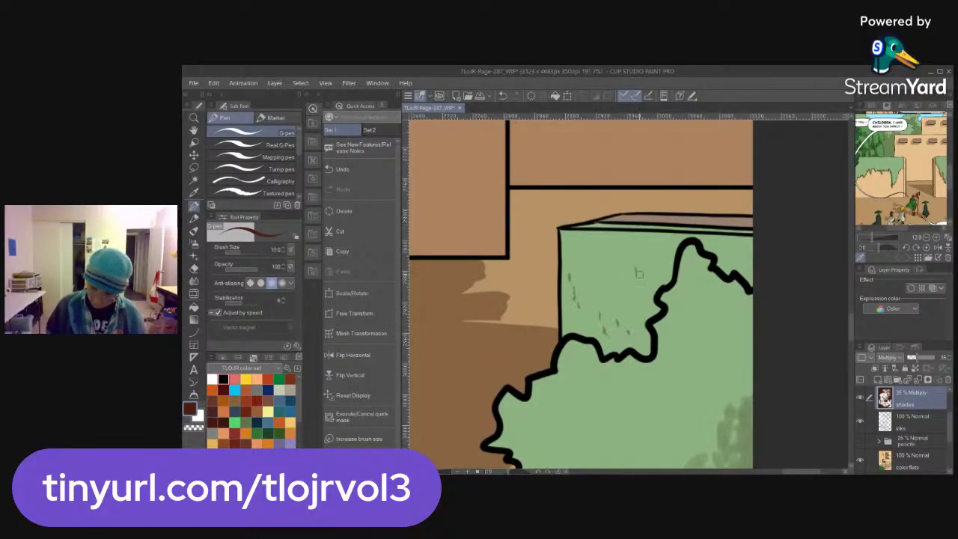
{"action": "left_click_drag", "start_coordinate": [720, 258], "coordinate": [725, 267]}
{"action": "key", "text": "ctrl+space"}
{"action": "left_click_drag", "start_coordinate": [732, 398], "coordinate": [727, 405]}
{"action": "key", "text": "space"}
{"action": "mouse_move", "coordinate": [513, 361]}
{"action": "left_mouse_down"}
{"action": "mouse_move", "coordinate": [637, 292]}
{"action": "mouse_move", "coordinate": [642, 269]}
{"action": "mouse_move", "coordinate": [653, 298]}
{"action": "mouse_move", "coordinate": [685, 265]}
{"action": "left_mouse_up"}
{"action": "key", "text": "ctrl+space"}
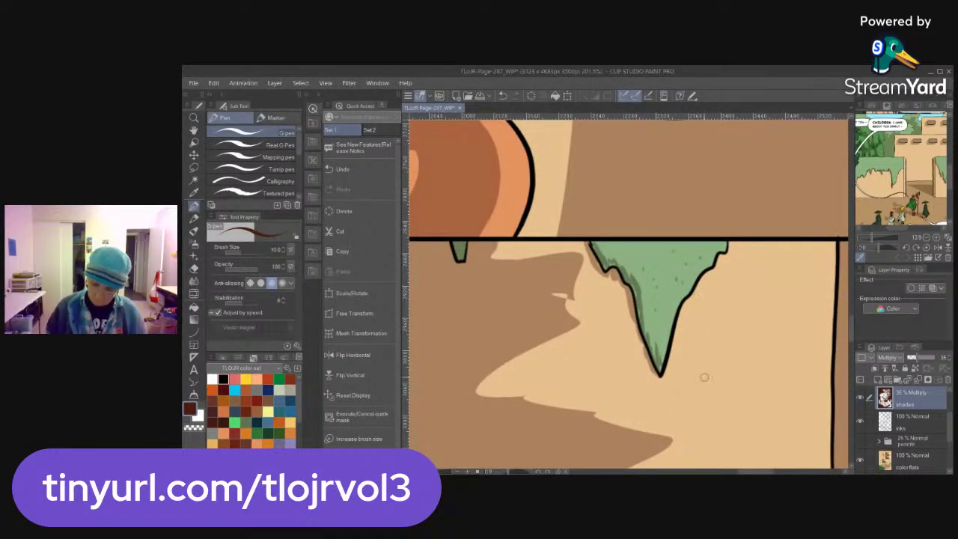
{"action": "key", "text": "ctrl+space"}
{"action": "left_click_drag", "start_coordinate": [775, 377], "coordinate": [740, 366]}
{"action": "key", "text": "space"}
{"action": "key", "text": "ctrl+space"}
{"action": "key", "text": "space"}
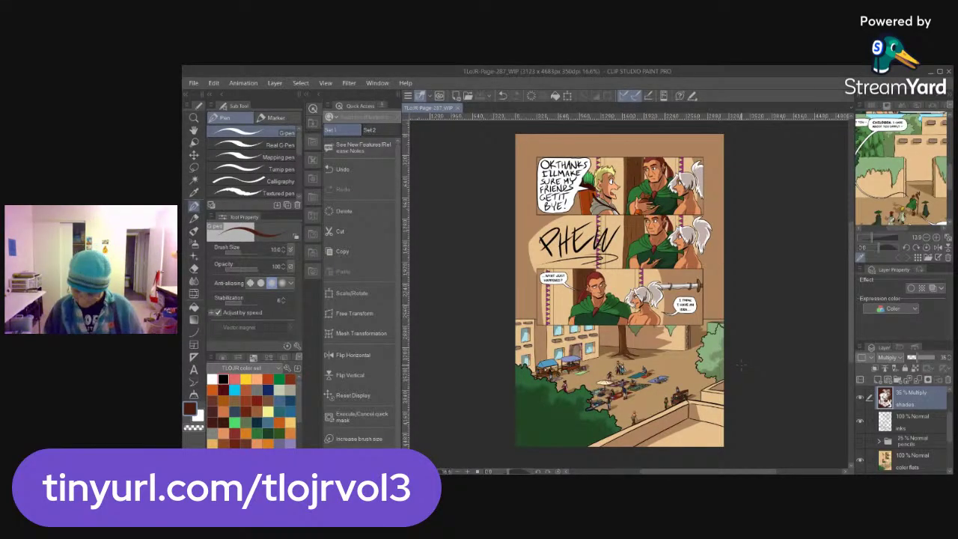
Replace the ivy wall's straight left edge with a wavy black line on the inks layer, and erase the lower line under its top
{"action": "key", "text": "ctrl+space"}
{"action": "left_click_drag", "start_coordinate": [721, 332], "coordinate": [773, 359]}
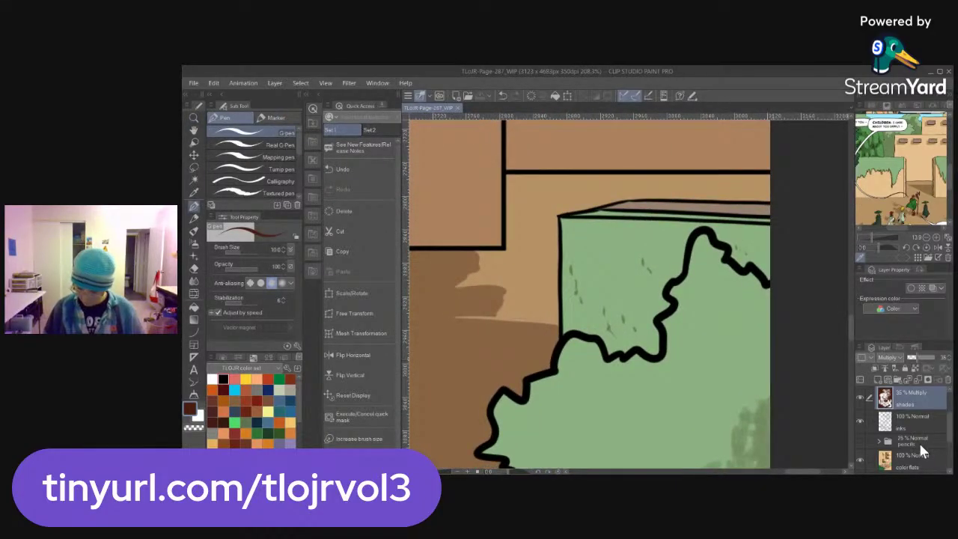
{"action": "left_click", "coordinate": [923, 420]}
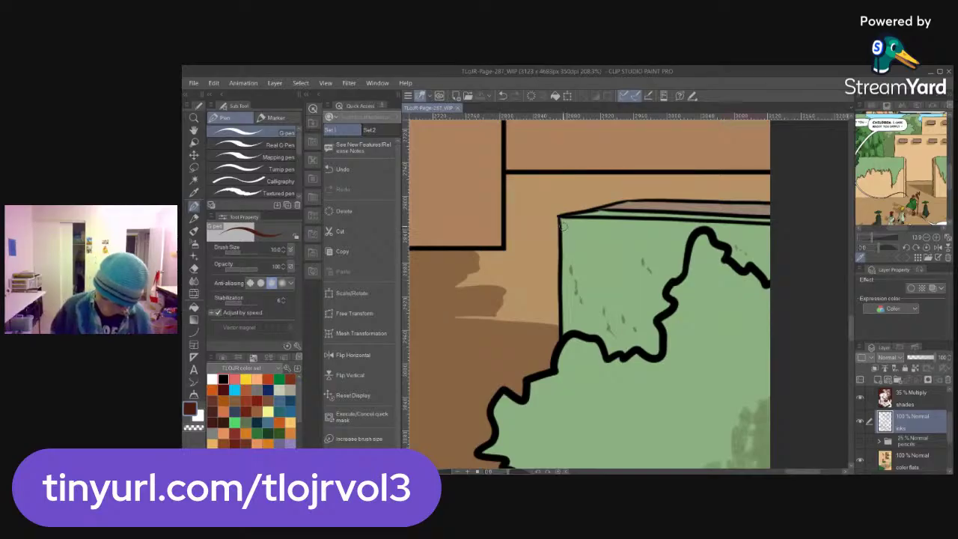
{"action": "key", "text": "e"}
{"action": "left_click_drag", "start_coordinate": [561, 219], "coordinate": [561, 337]}
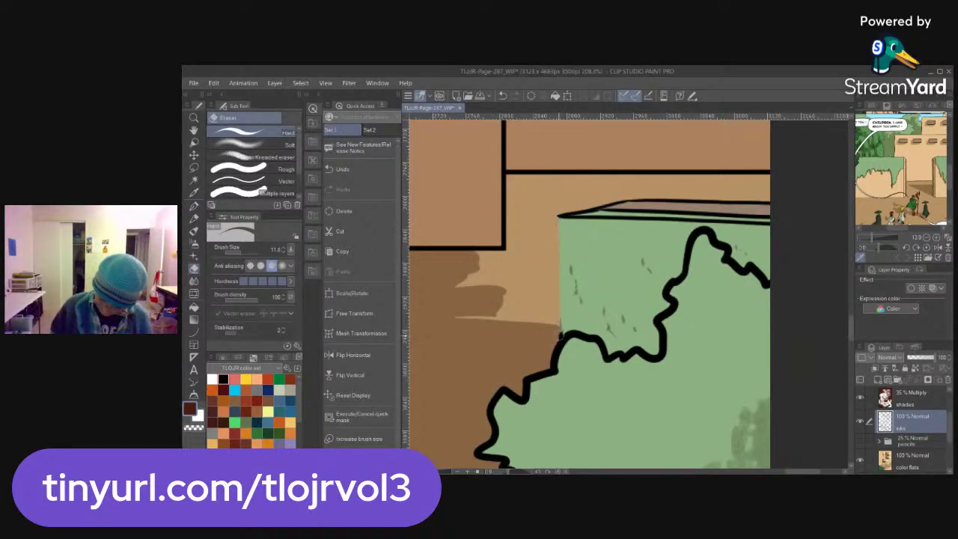
{"action": "key", "text": "p"}
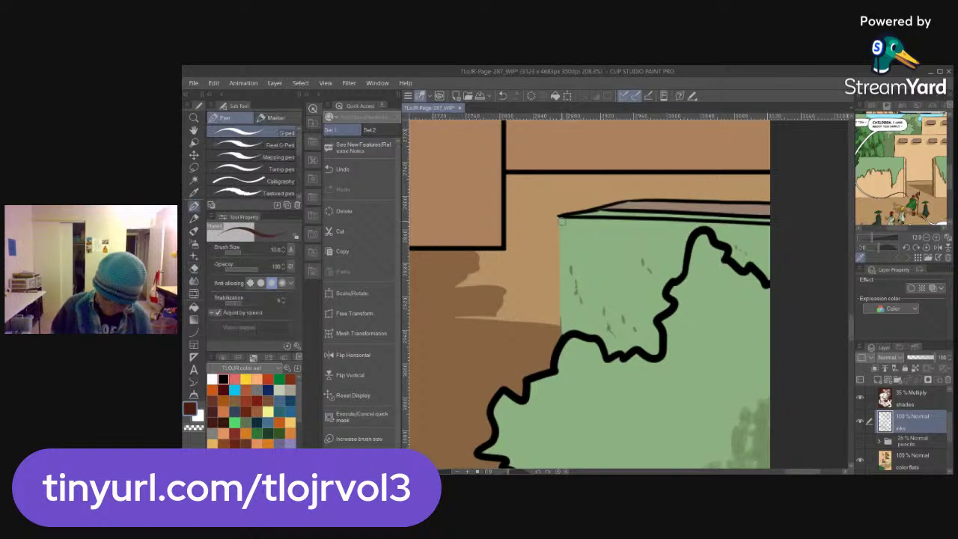
{"action": "left_click", "coordinate": [223, 379]}
{"action": "left_click_drag", "start_coordinate": [557, 216], "coordinate": [561, 335]}
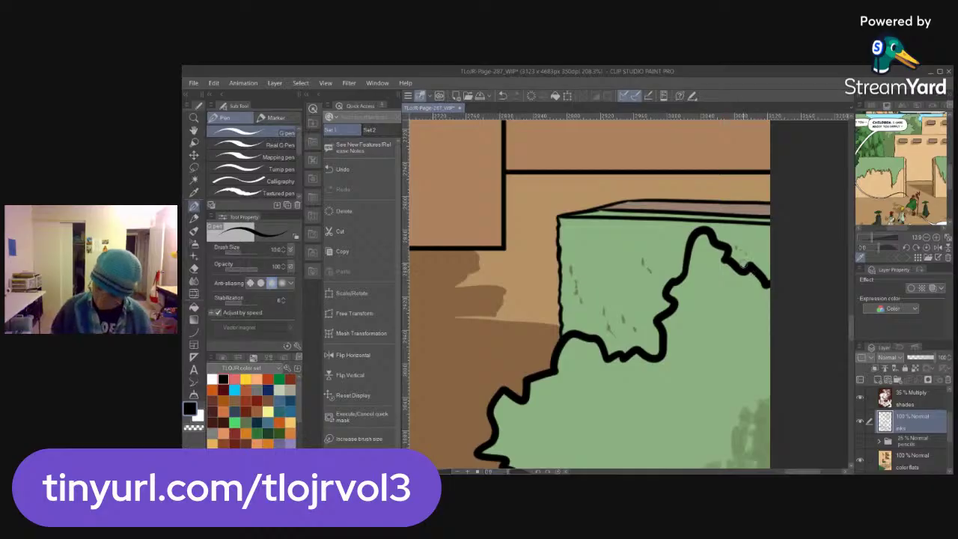
{"action": "key", "text": "e"}
{"action": "left_click_drag", "start_coordinate": [564, 220], "coordinate": [767, 222]}
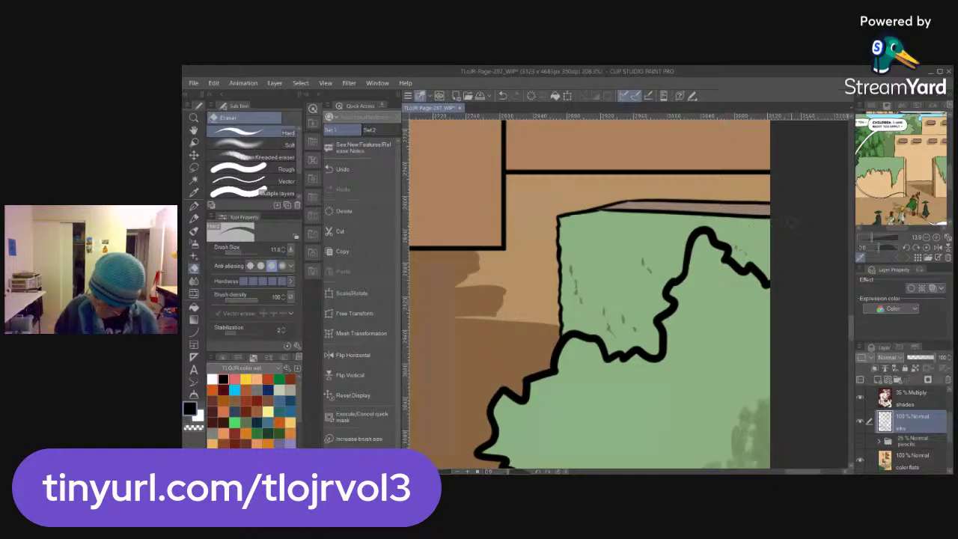
Ink the upper edge of the ivy-covered wall behind the bush, from its outer corner to the page edge
{"action": "key", "text": "p"}
{"action": "left_click_drag", "start_coordinate": [557, 217], "coordinate": [782, 227]}
{"action": "key", "text": "ctrl+space"}
{"action": "left_click_drag", "start_coordinate": [751, 339], "coordinate": [631, 412]}
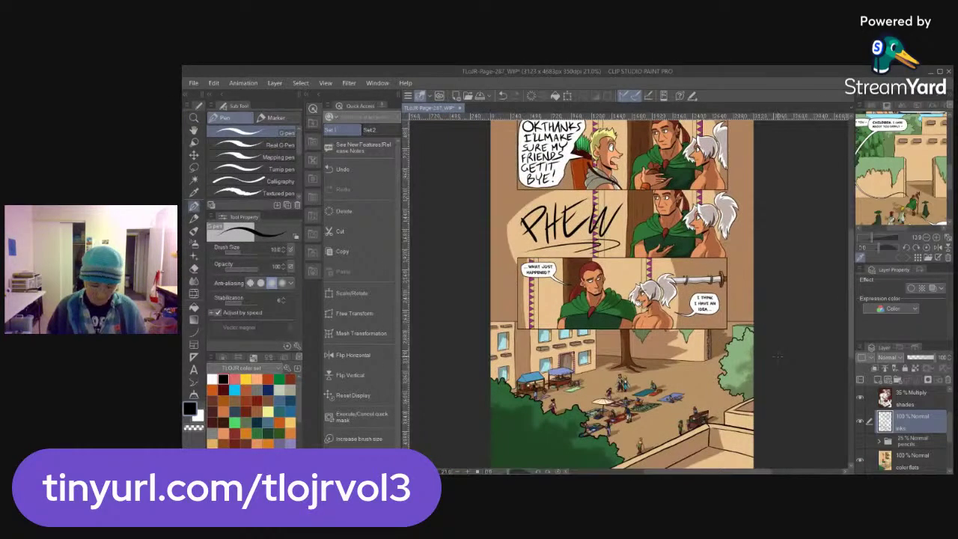
{"action": "left_click_drag", "start_coordinate": [775, 374], "coordinate": [737, 357]}
{"action": "key", "text": "ctrl+space"}
{"action": "key", "text": "ctrl+space"}
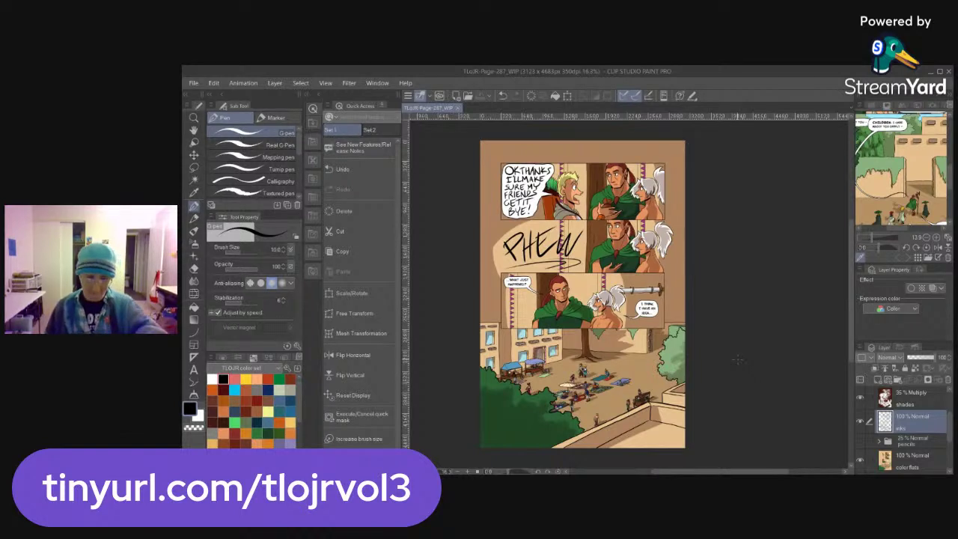
Start saving a copy of the page in TIFF format in the "4. Comic Pages - Finished" folder
{"action": "key", "text": "ctrl+shift+s"}
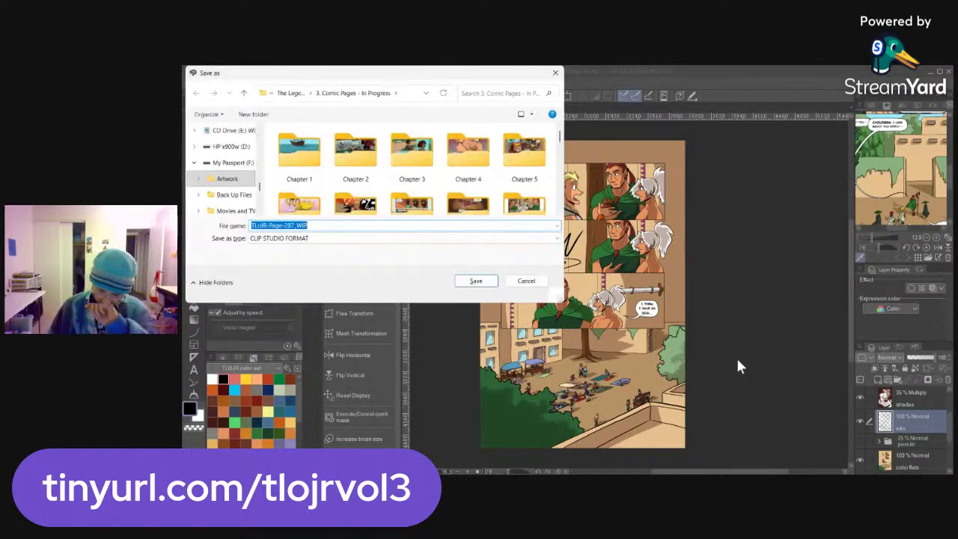
{"action": "left_click", "coordinate": [291, 93]}
{"action": "left_click", "coordinate": [524, 157]}
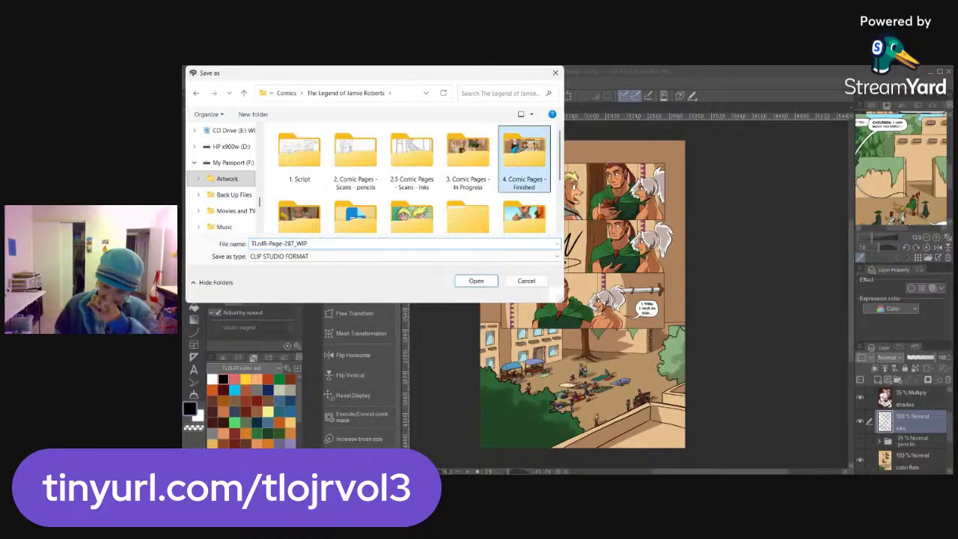
{"action": "double_click", "coordinate": [523, 157]}
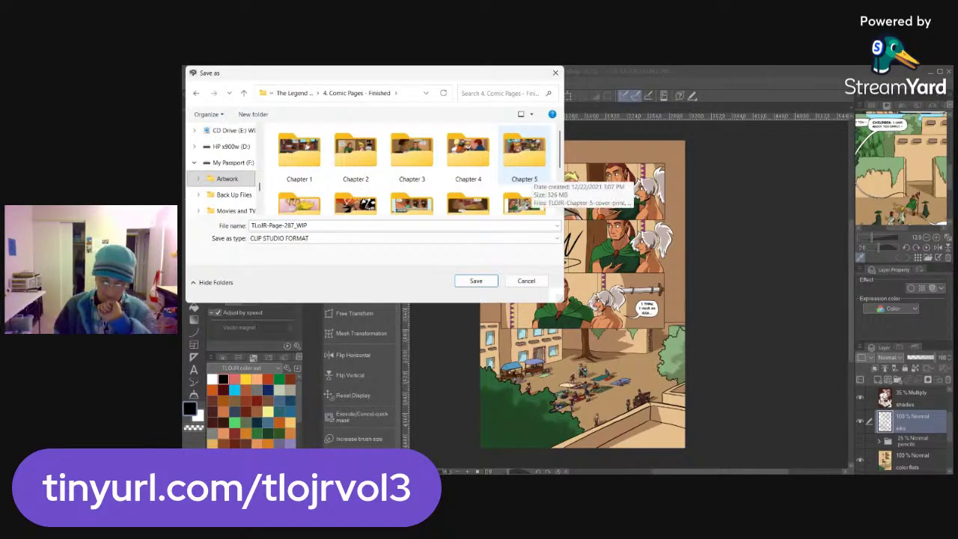
{"action": "left_click", "coordinate": [404, 238]}
{"action": "left_click", "coordinate": [368, 248]}
Name the TIFF copy TLoJR-Page-287_print2, save it, and close the page
{"action": "left_click", "coordinate": [362, 224]}
{"action": "key", "text": "shift+Left"}
{"action": "key", "text": "shift+Left"}
{"action": "key", "text": "shift+Left"}
{"action": "key", "text": "shift+Left"}
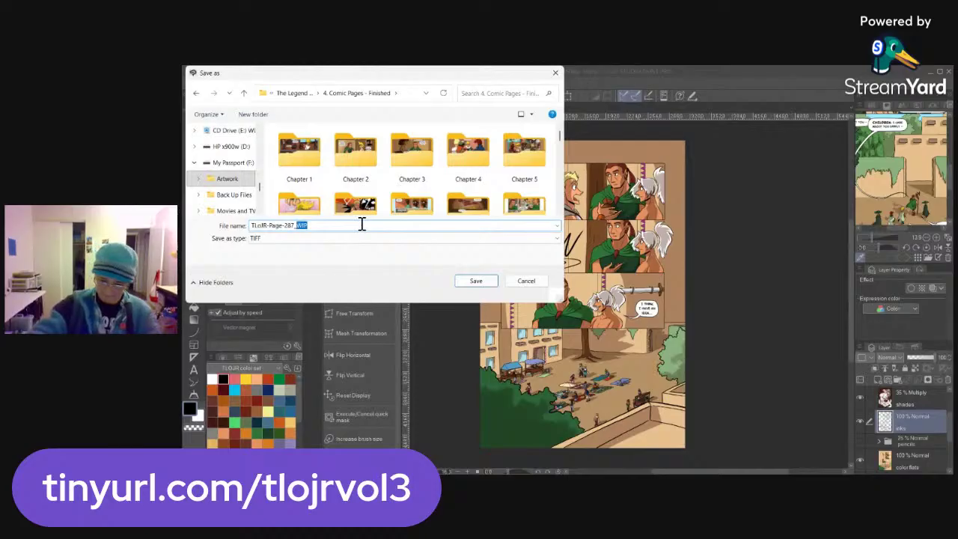
{"action": "type", "text": "_print2"}
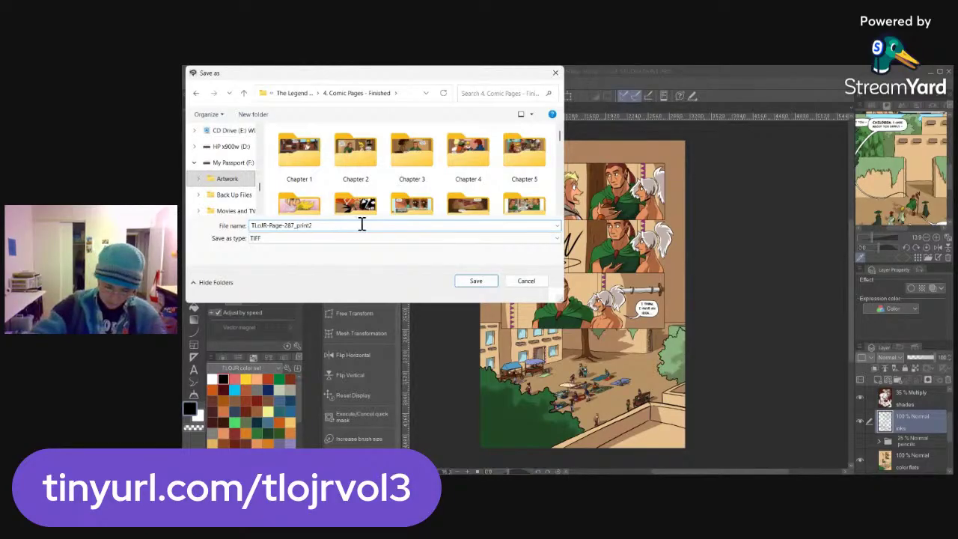
{"action": "key", "text": "Return"}
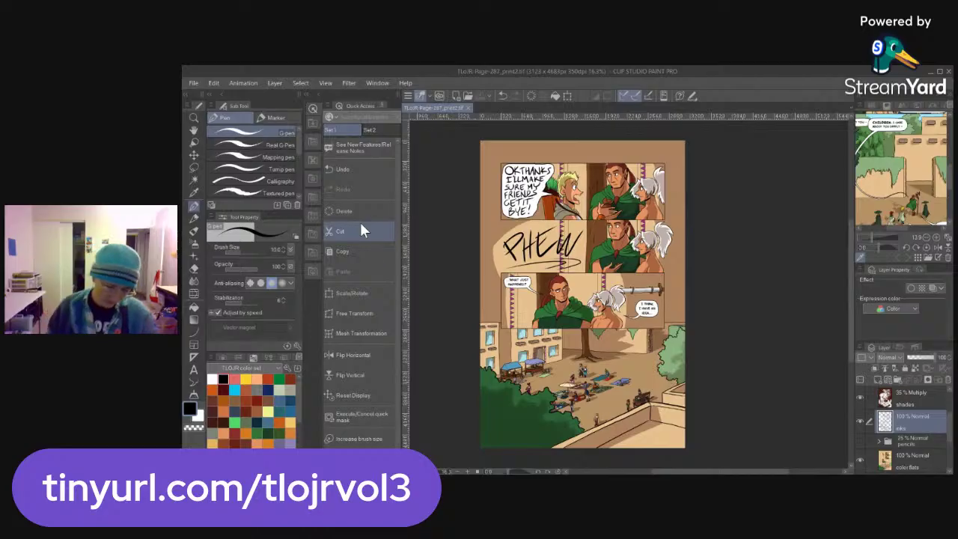
{"action": "left_click", "coordinate": [468, 109]}
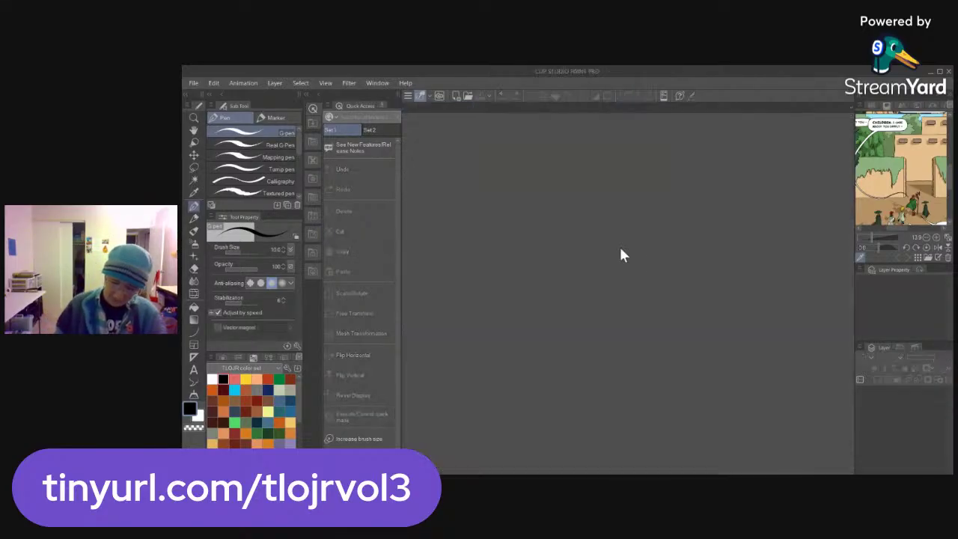
Open TLoJR-Page-289_WIP from the "3. Comic Pages - In Progress" folder
{"action": "key", "text": "ctrl+o"}
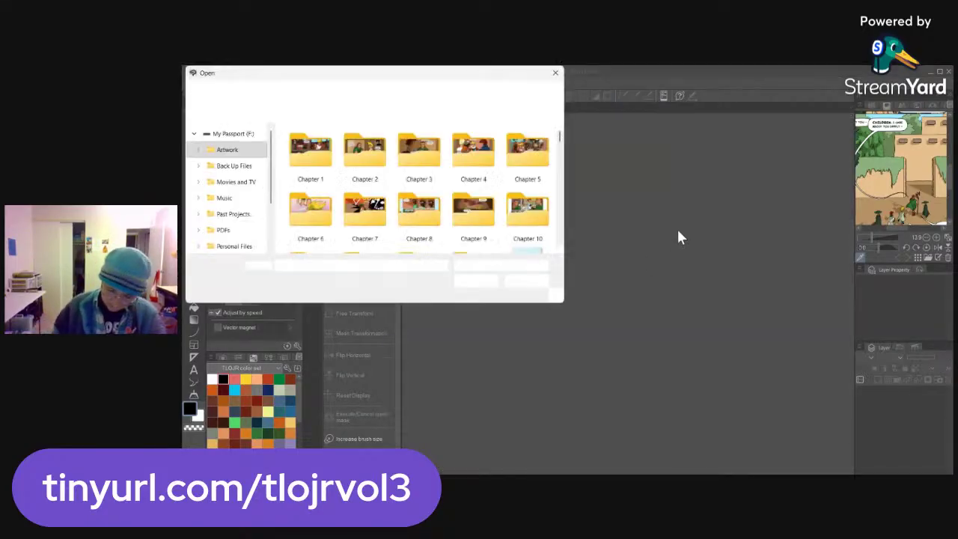
{"action": "left_click", "coordinate": [292, 93]}
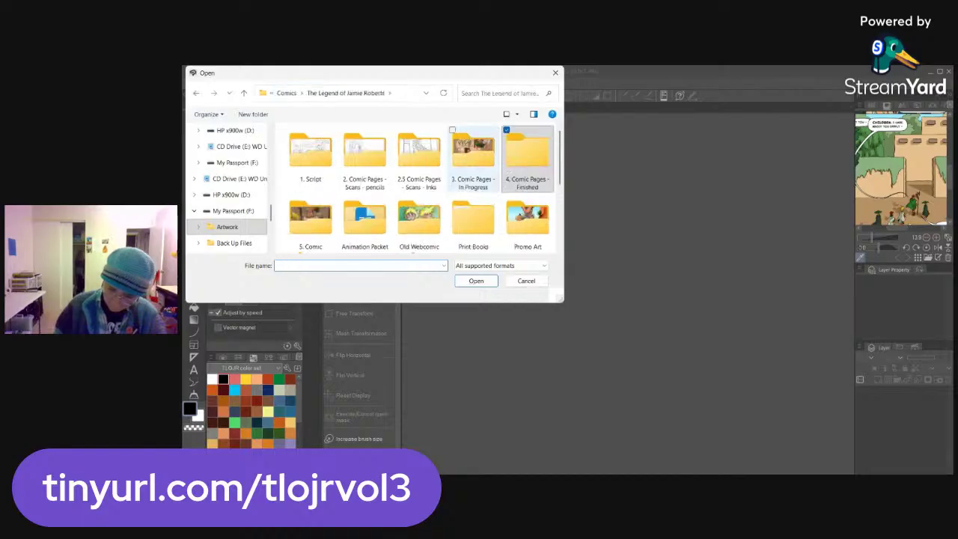
{"action": "double_click", "coordinate": [473, 146]}
{"action": "scroll", "coordinate": [419, 187], "scroll_direction": "down", "scroll_amount": 15}
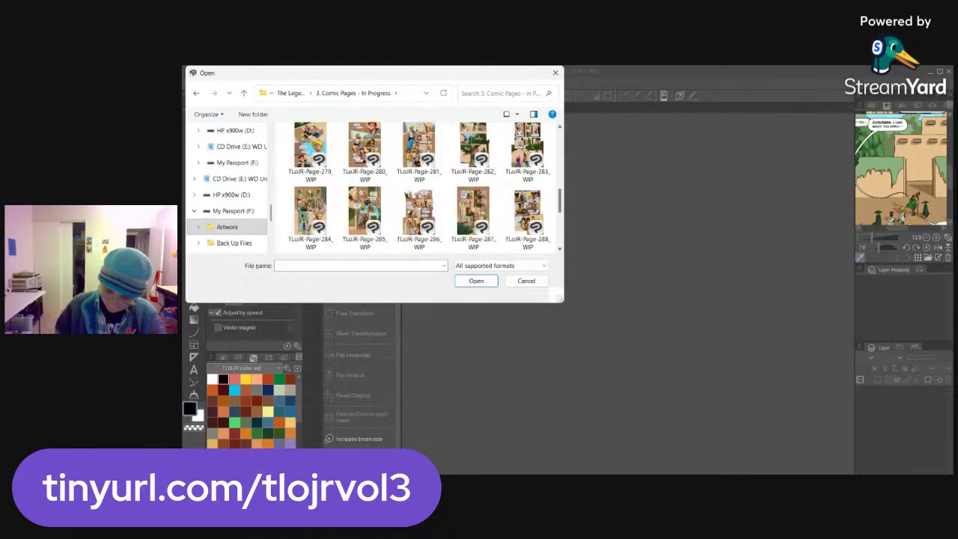
{"action": "left_click", "coordinate": [310, 206]}
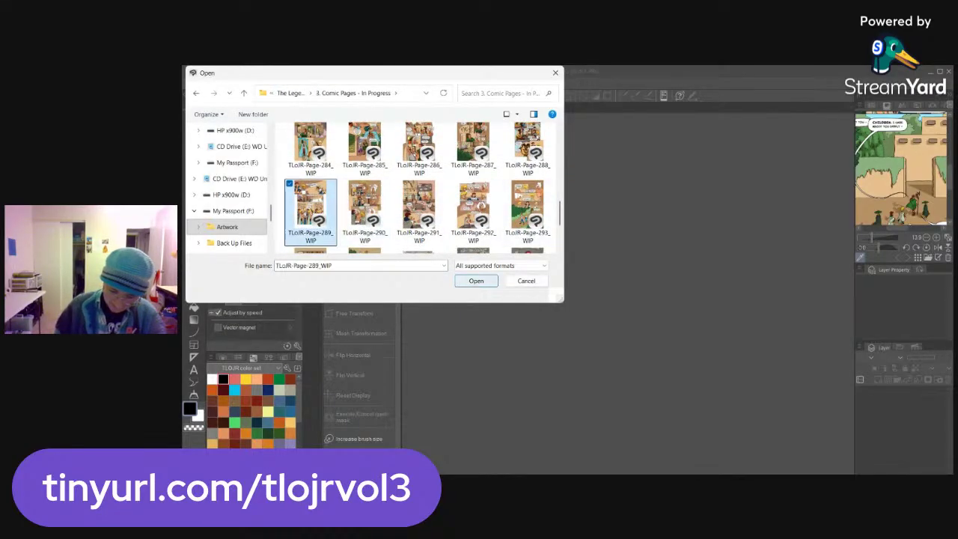
{"action": "left_click", "coordinate": [476, 280]}
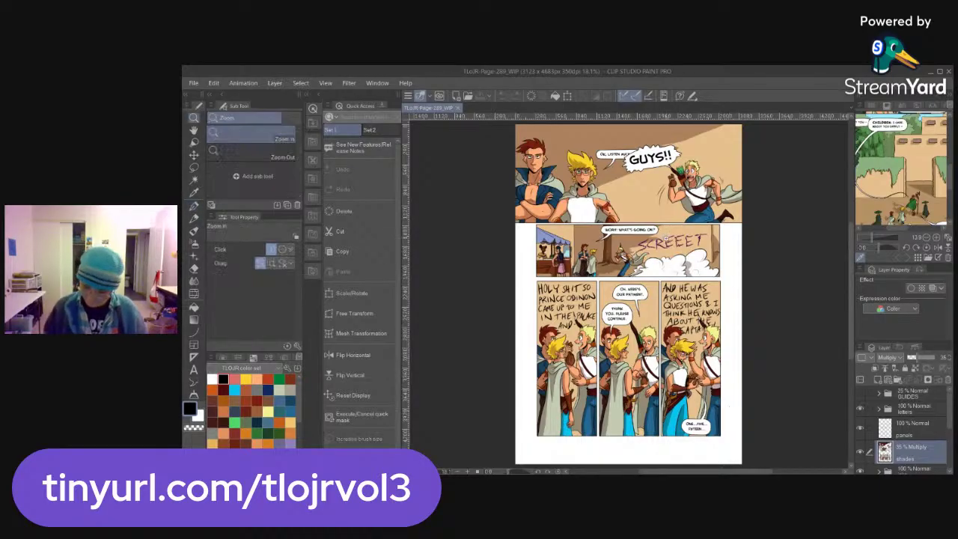
Hide the shades layer and select the inks layer inside the inks folder to work on the SCREEET panel's wall
{"action": "scroll", "coordinate": [666, 239], "scroll_direction": "up", "scroll_amount": 5}
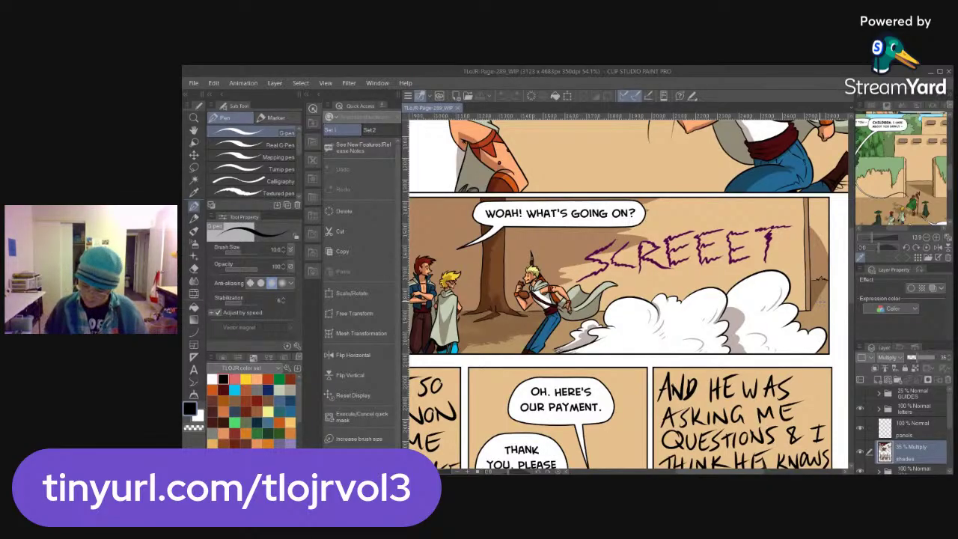
{"action": "left_click_drag", "start_coordinate": [822, 302], "coordinate": [769, 297]}
{"action": "mouse_move", "coordinate": [950, 421]}
{"action": "left_mouse_down"}
{"action": "mouse_move", "coordinate": [939, 443]}
{"action": "mouse_move", "coordinate": [951, 435]}
{"action": "mouse_move", "coordinate": [943, 432]}
{"action": "left_mouse_up"}
{"action": "left_click", "coordinate": [879, 414]}
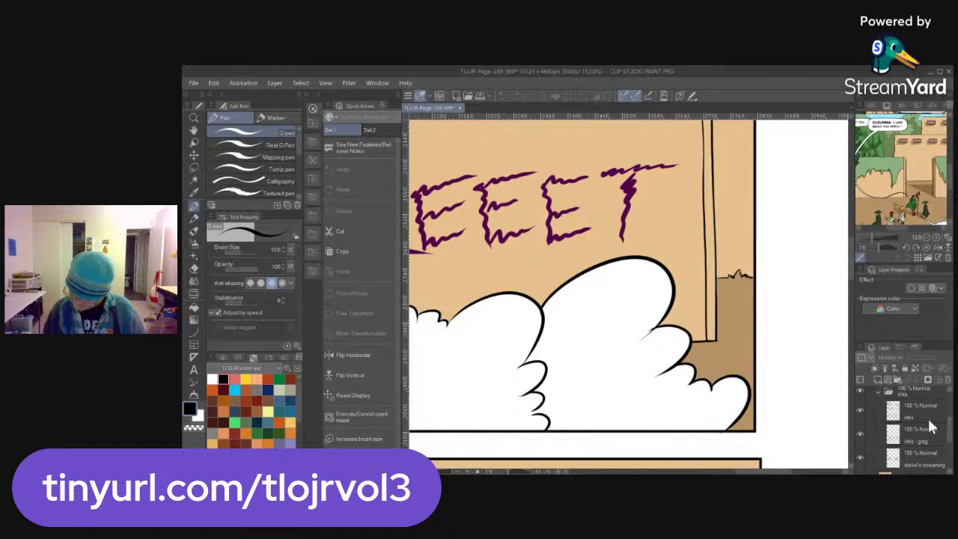
{"action": "left_click", "coordinate": [928, 410]}
{"action": "left_click_drag", "start_coordinate": [746, 307], "coordinate": [717, 374]}
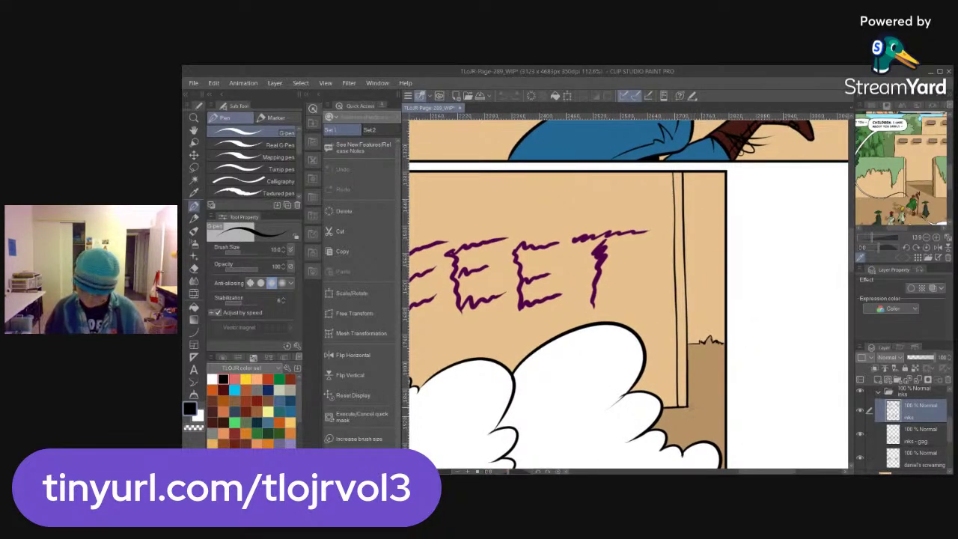
Redraw the wall's base corner with a short angled line, and ink a parallel line up to the panel border for its side face
{"action": "key", "text": "e"}
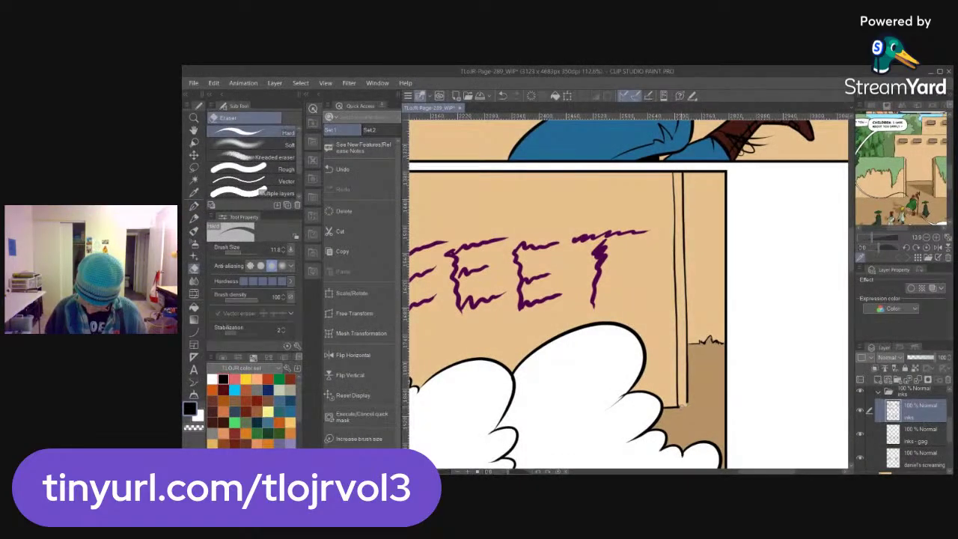
{"action": "key", "text": "p"}
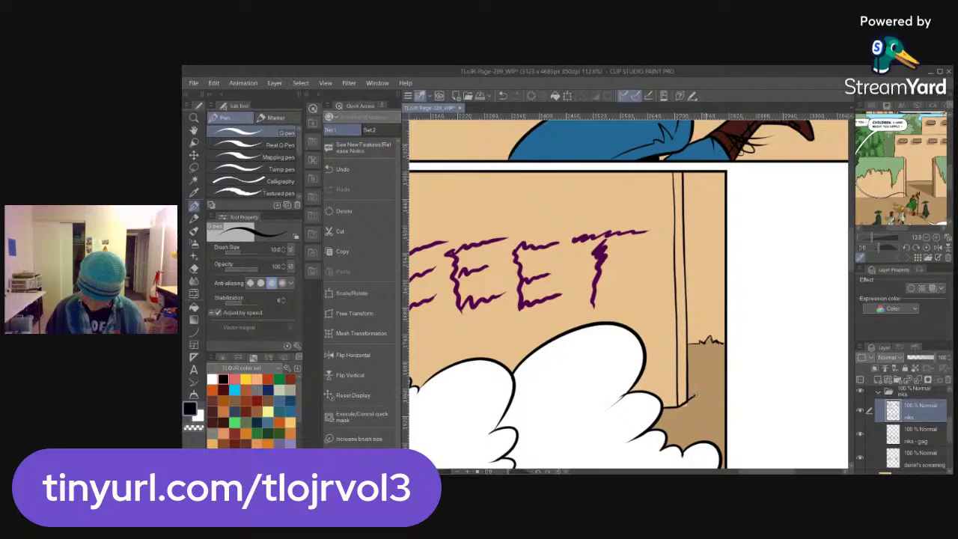
{"action": "left_click", "coordinate": [872, 106]}
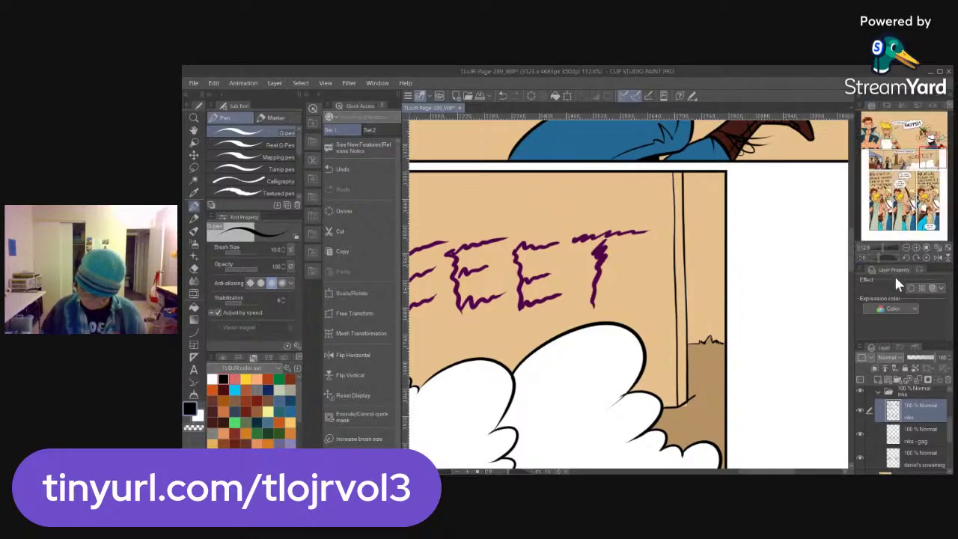
{"action": "left_click_drag", "start_coordinate": [876, 256], "coordinate": [885, 259]}
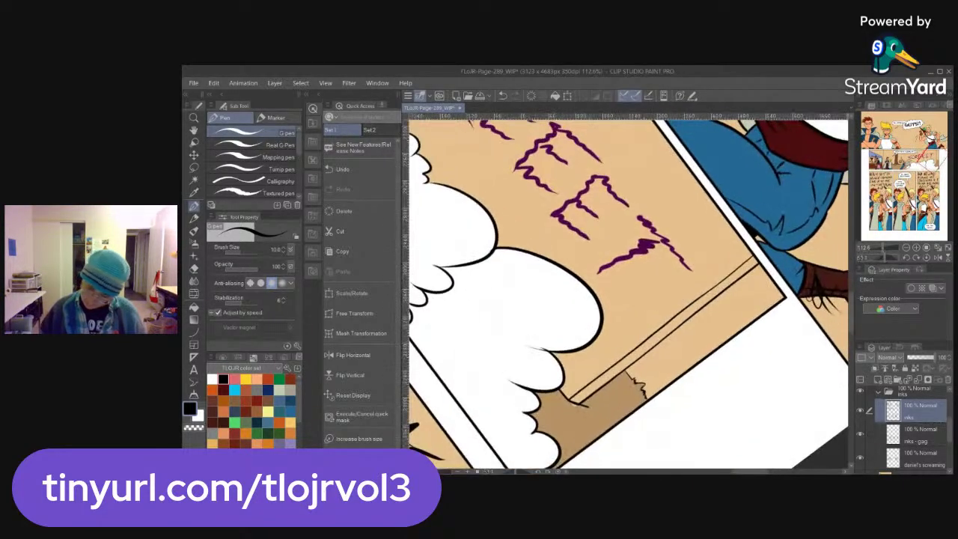
{"action": "left_click_drag", "start_coordinate": [590, 404], "coordinate": [760, 274]}
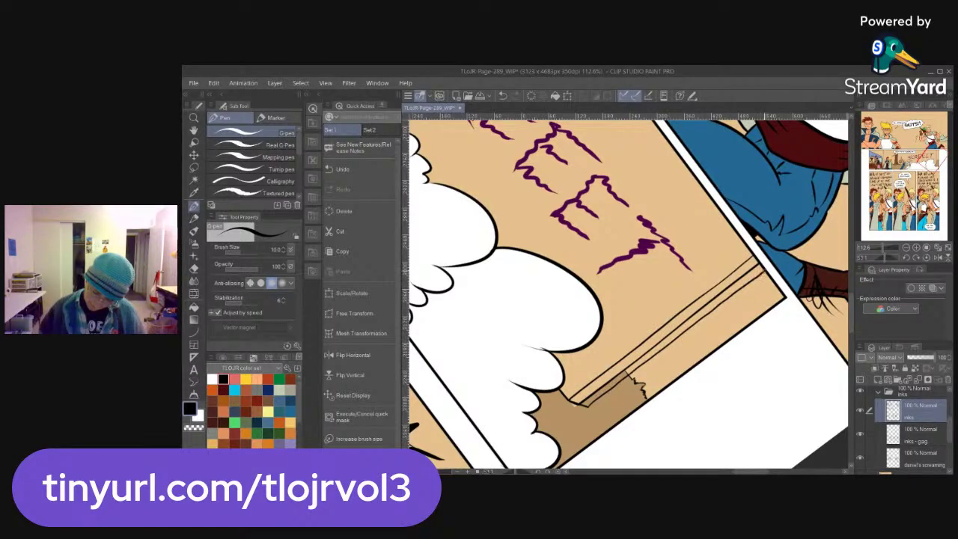
Ink two narrow bricks across the wall's corner line near its base, with the corner edge marked inside them
{"action": "left_click_drag", "start_coordinate": [582, 394], "coordinate": [588, 397]}
{"action": "key", "text": "ctrl+z"}
{"action": "left_click_drag", "start_coordinate": [580, 397], "coordinate": [610, 375]}
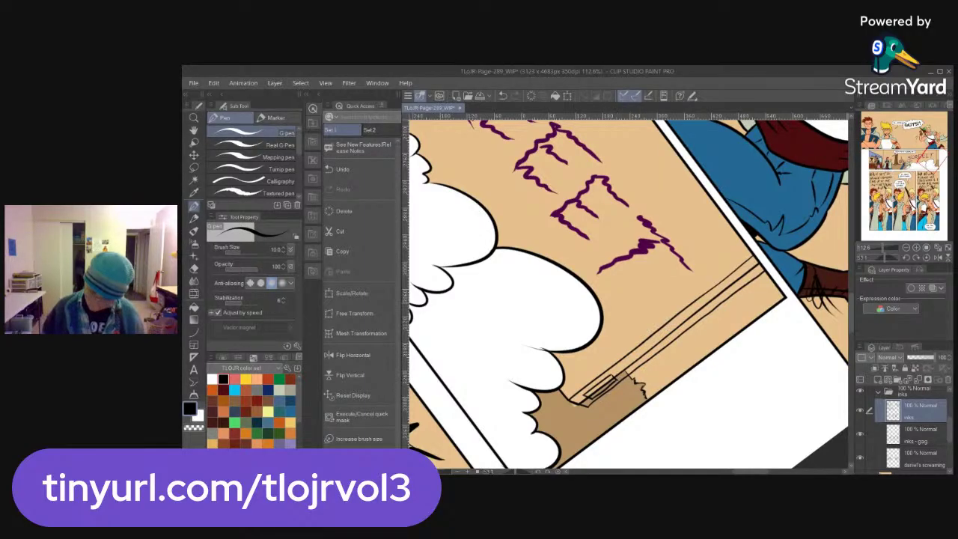
{"action": "left_click", "coordinate": [926, 258]}
{"action": "key", "text": "ctrl+z"}
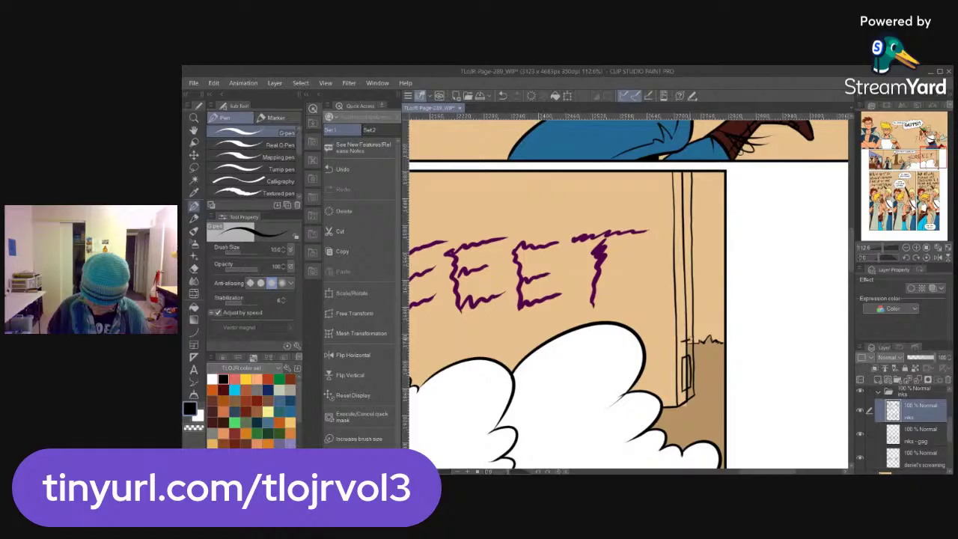
{"action": "key", "text": "e"}
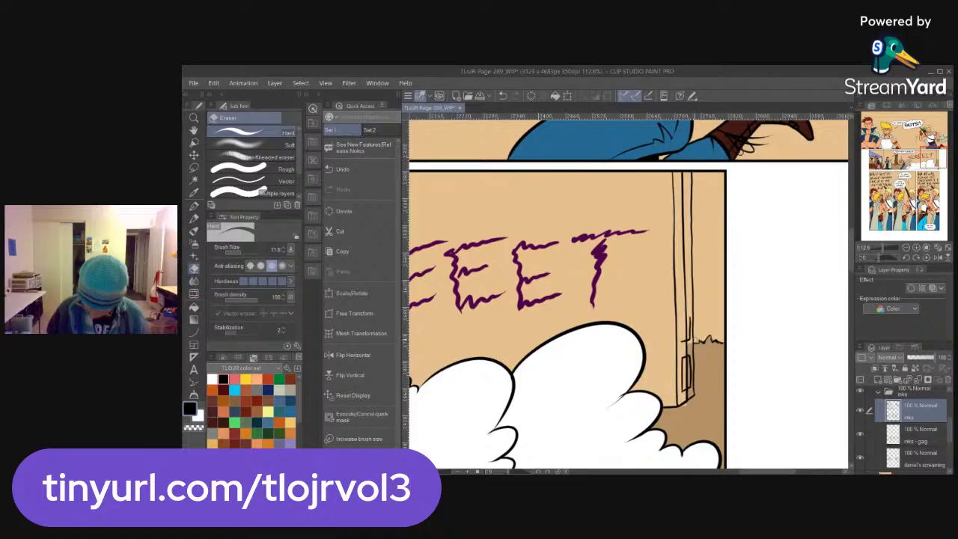
{"action": "key", "text": "p"}
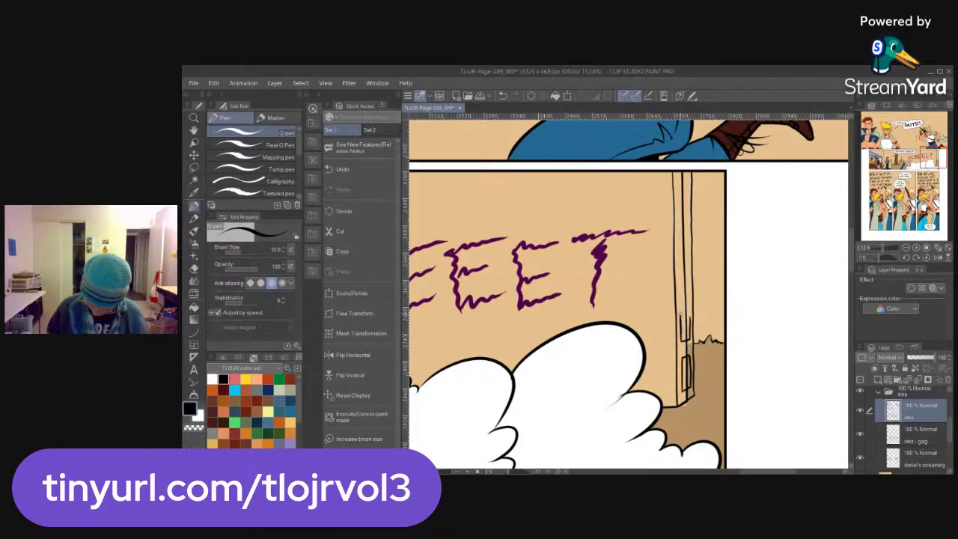
{"action": "left_click_drag", "start_coordinate": [684, 318], "coordinate": [685, 329]}
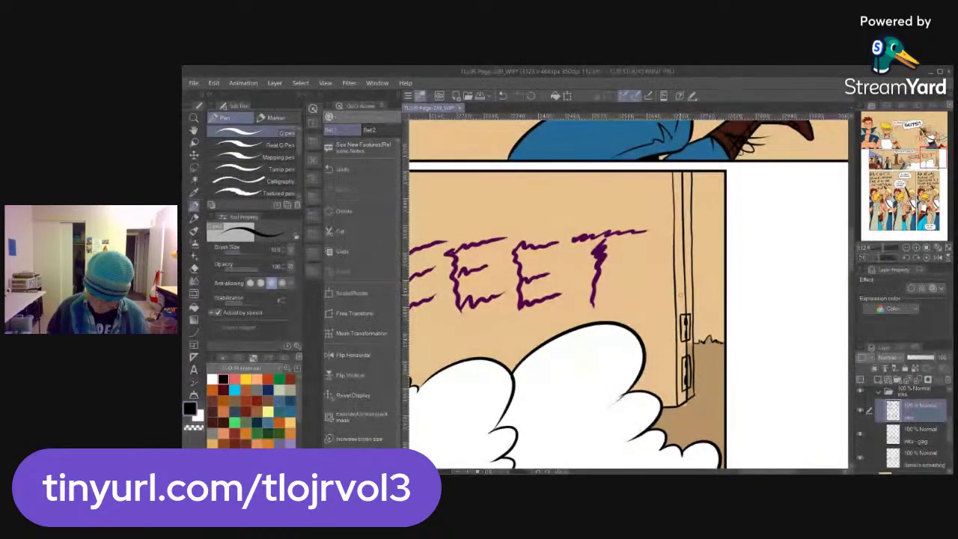
Ink three more narrow bricks up the wall's corner line to the panel's upper border
{"action": "mouse_move", "coordinate": [680, 296]}
{"action": "left_mouse_down"}
{"action": "mouse_move", "coordinate": [679, 252]}
{"action": "mouse_move", "coordinate": [681, 295]}
{"action": "left_mouse_up"}
{"action": "key", "text": "ctrl+z"}
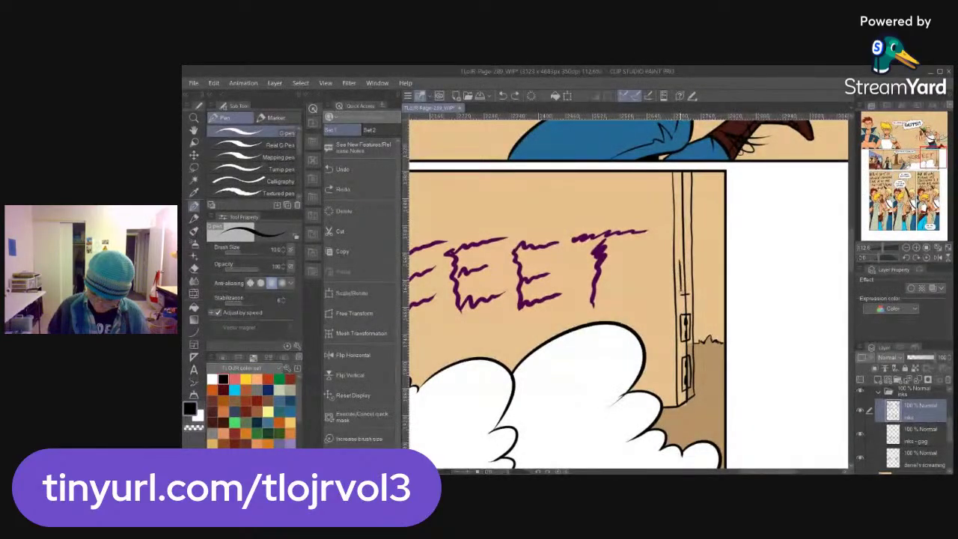
{"action": "mouse_move", "coordinate": [678, 258]}
{"action": "left_mouse_down"}
{"action": "mouse_move", "coordinate": [687, 260]}
{"action": "mouse_move", "coordinate": [689, 296]}
{"action": "left_mouse_up"}
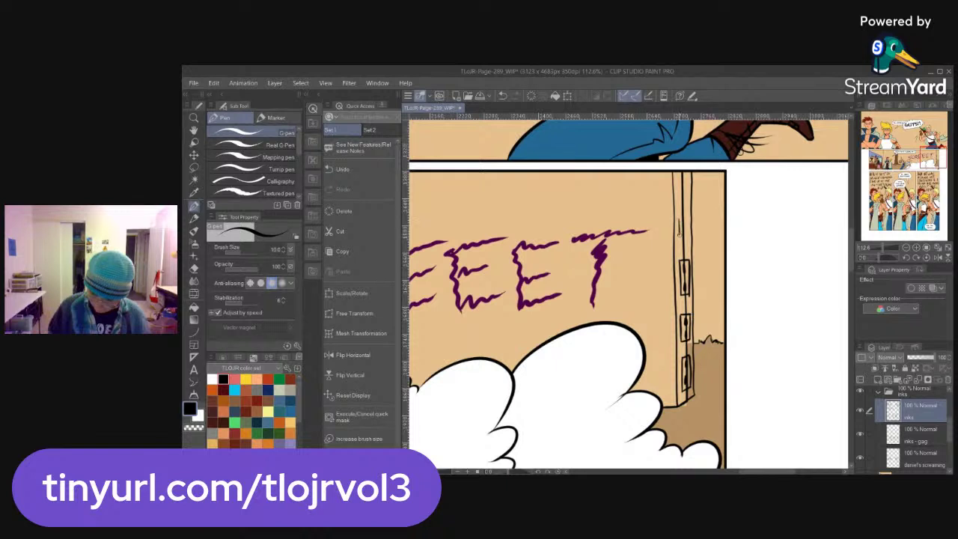
{"action": "key", "text": "ctrl+z"}
{"action": "mouse_move", "coordinate": [679, 214]}
{"action": "left_mouse_down"}
{"action": "mouse_move", "coordinate": [680, 244]}
{"action": "mouse_move", "coordinate": [689, 224]}
{"action": "left_mouse_up"}
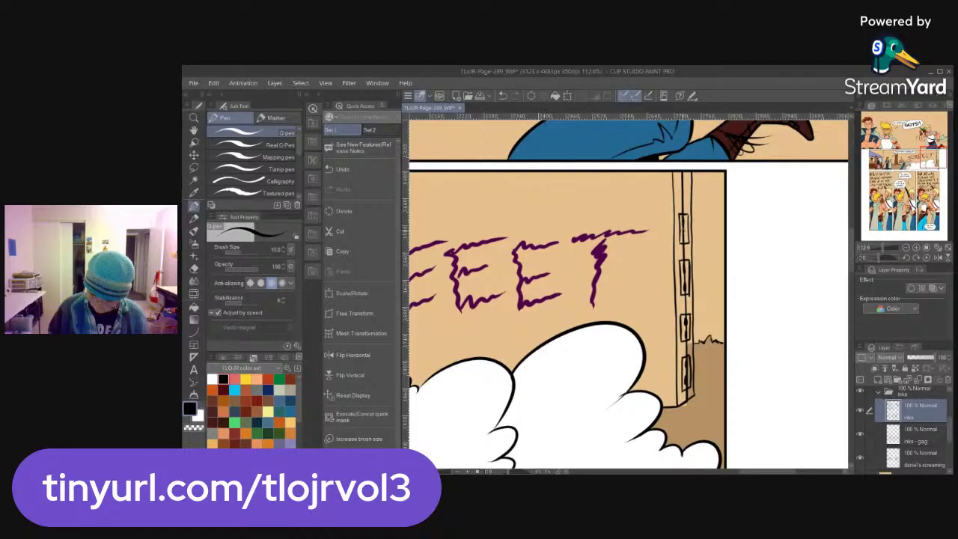
{"action": "mouse_move", "coordinate": [677, 180]}
{"action": "left_mouse_down"}
{"action": "mouse_move", "coordinate": [678, 196]}
{"action": "mouse_move", "coordinate": [686, 174]}
{"action": "left_mouse_up"}
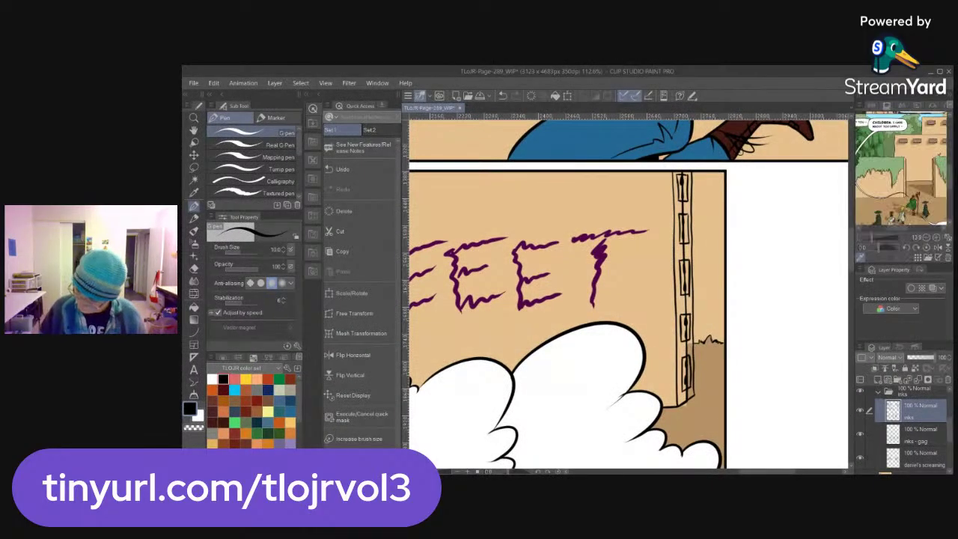
Sample the brown of the wall's side face from the reference page and fill the narrow side strip on the color flats layer
{"action": "left_click_drag", "start_coordinate": [871, 237], "coordinate": [880, 238]}
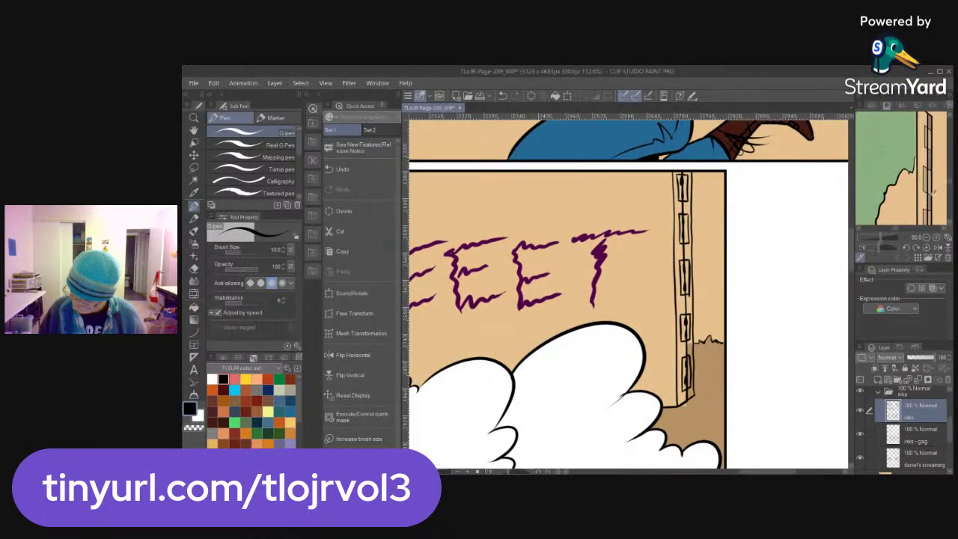
{"action": "left_click", "coordinate": [932, 157]}
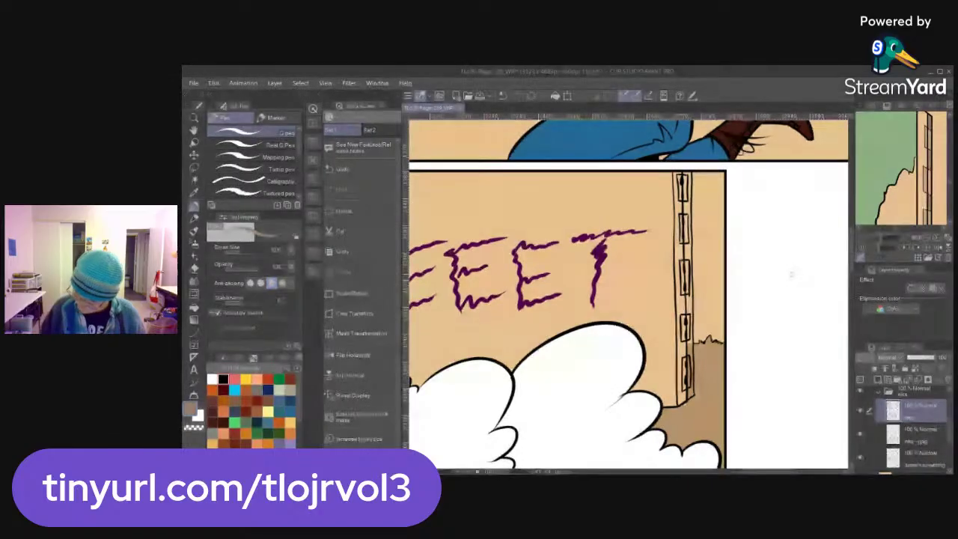
{"action": "left_click", "coordinate": [905, 398]}
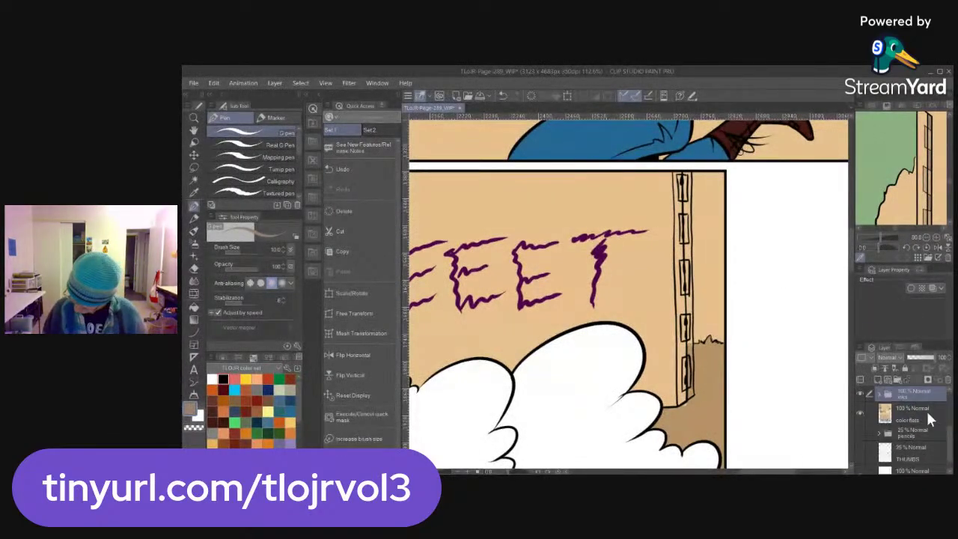
{"action": "left_click", "coordinate": [924, 413]}
{"action": "key", "text": "g"}
{"action": "key", "text": "g"}
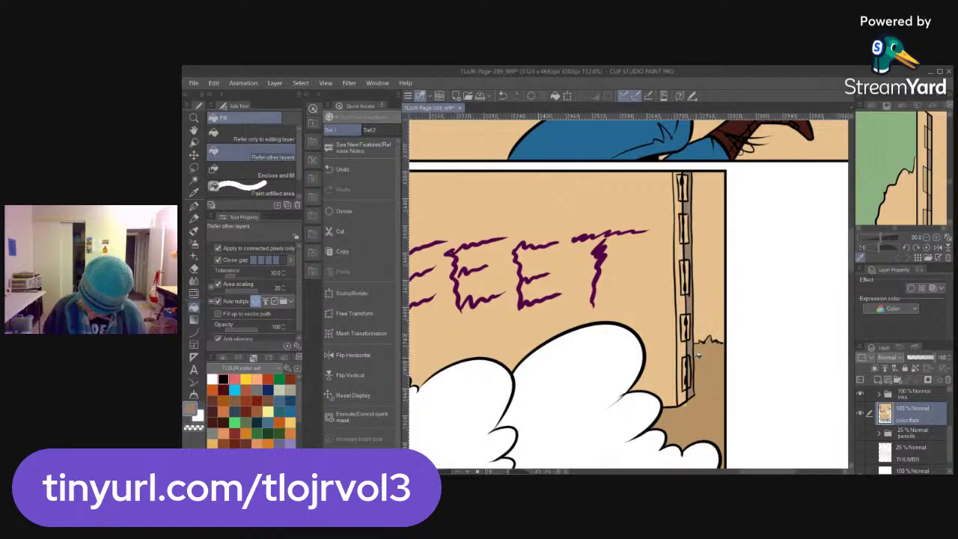
Sample the wall's light tan from the reference page as the fill color for the corner's flats
{"action": "key", "text": "p"}
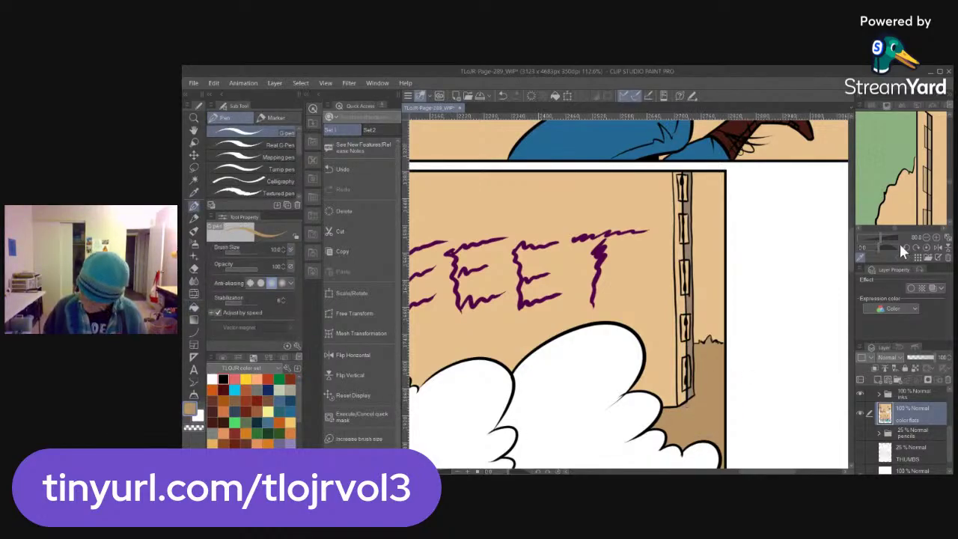
{"action": "left_click", "coordinate": [941, 214]}
{"action": "left_click", "coordinate": [930, 184]}
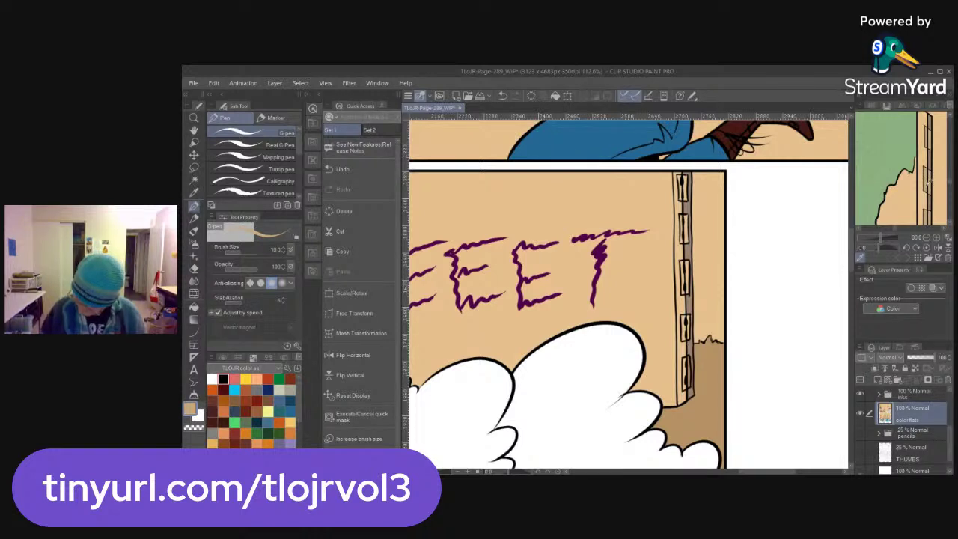
{"action": "key", "text": "g"}
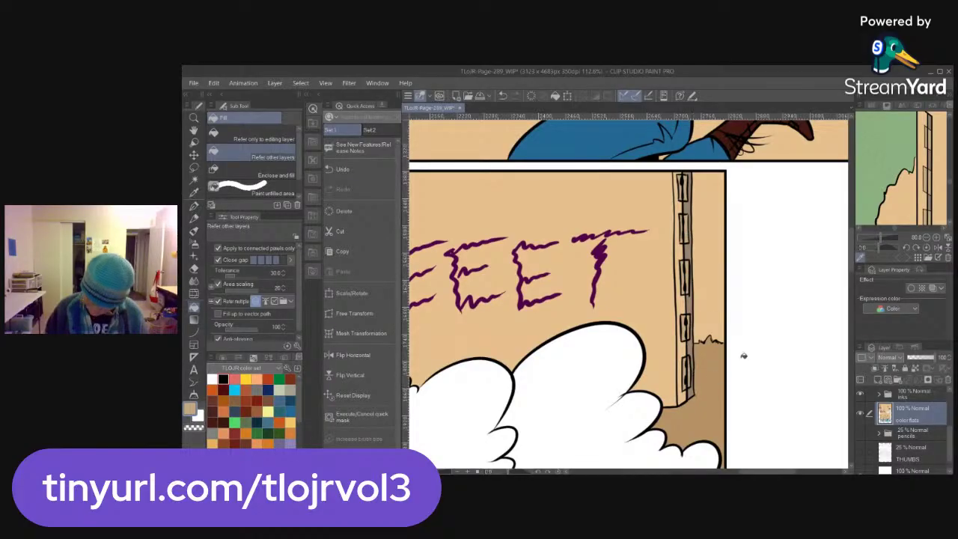
Make the inks layer inside the inks folder active and set up the G-pen with black
{"action": "key", "text": "ctrl+space"}
{"action": "left_click_drag", "start_coordinate": [755, 345], "coordinate": [801, 349]}
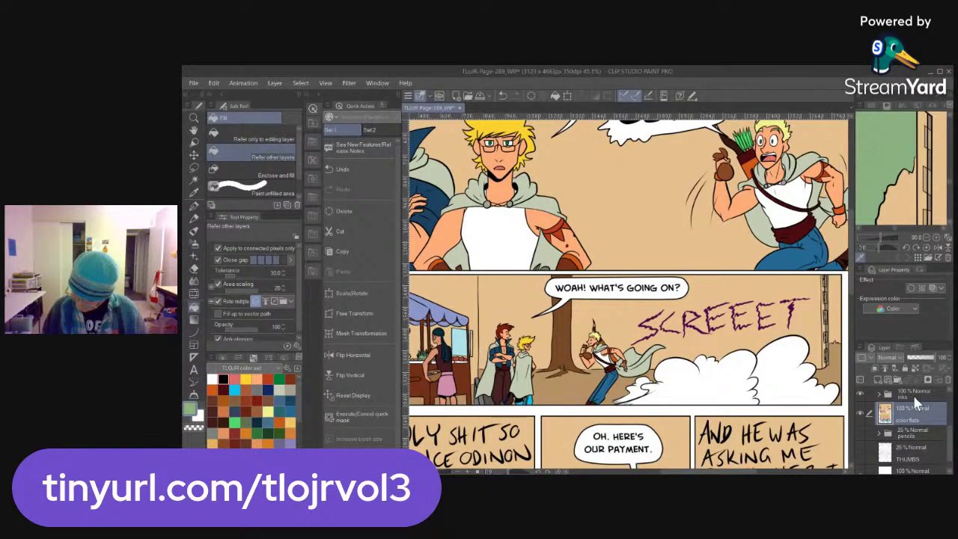
{"action": "left_click", "coordinate": [915, 395]}
{"action": "left_click", "coordinate": [879, 394]}
{"action": "left_click", "coordinate": [915, 408]}
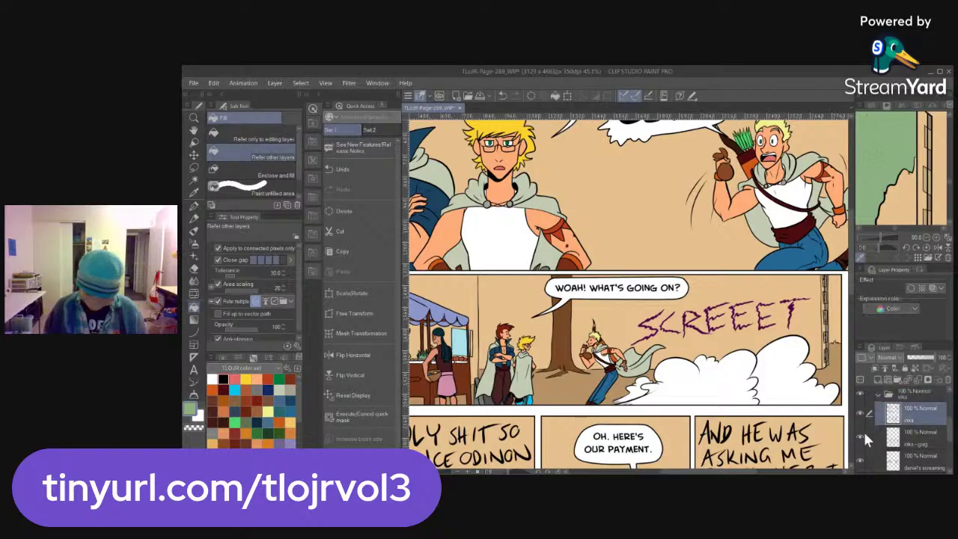
{"action": "left_click", "coordinate": [223, 379]}
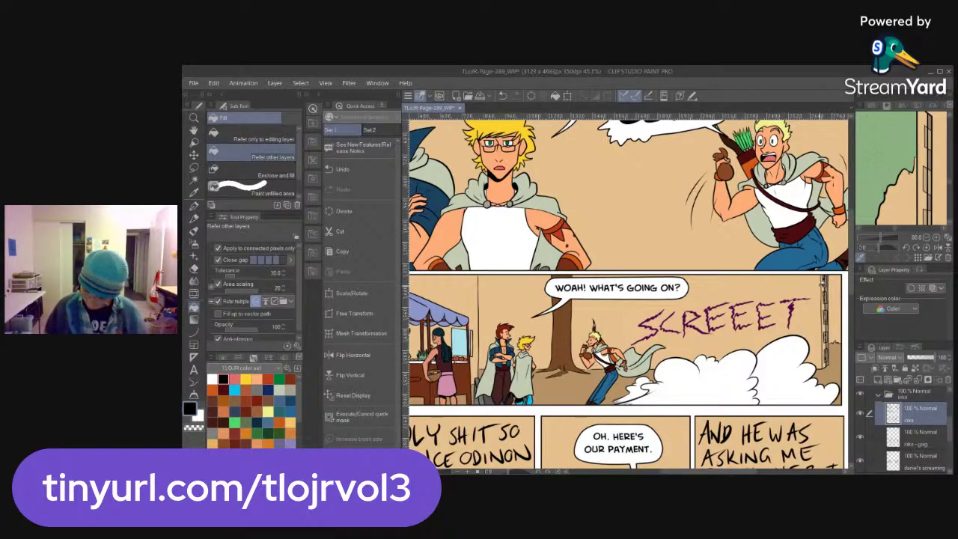
{"action": "key", "text": "p"}
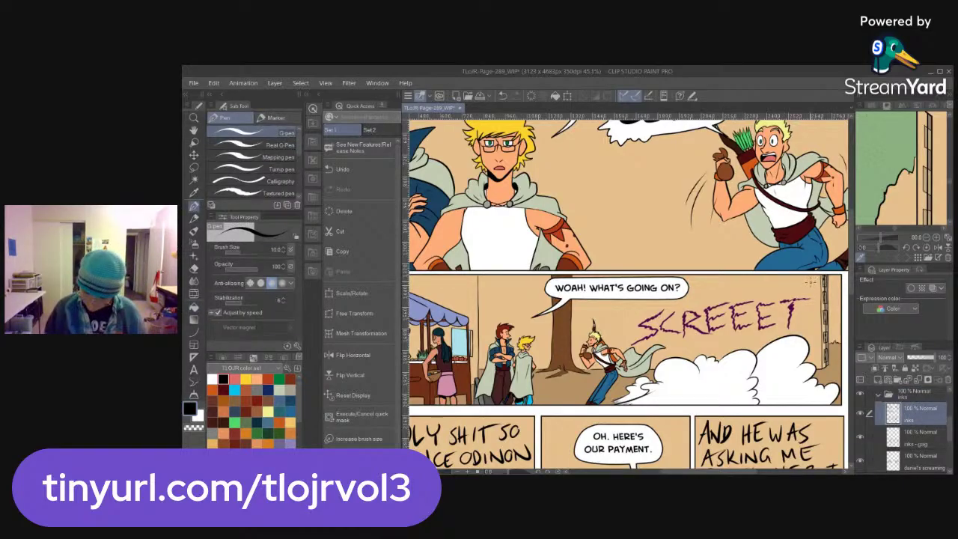
Hide the letters folder, select the tan wall areas on both sides of the tree, and show the letters again
{"action": "scroll", "coordinate": [948, 419], "scroll_direction": "up", "scroll_amount": 5}
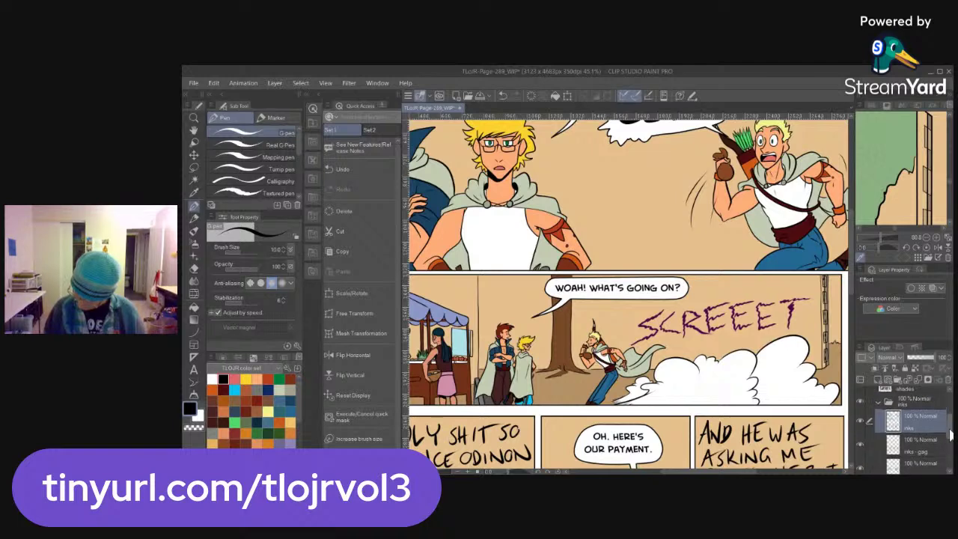
{"action": "left_click", "coordinate": [860, 408]}
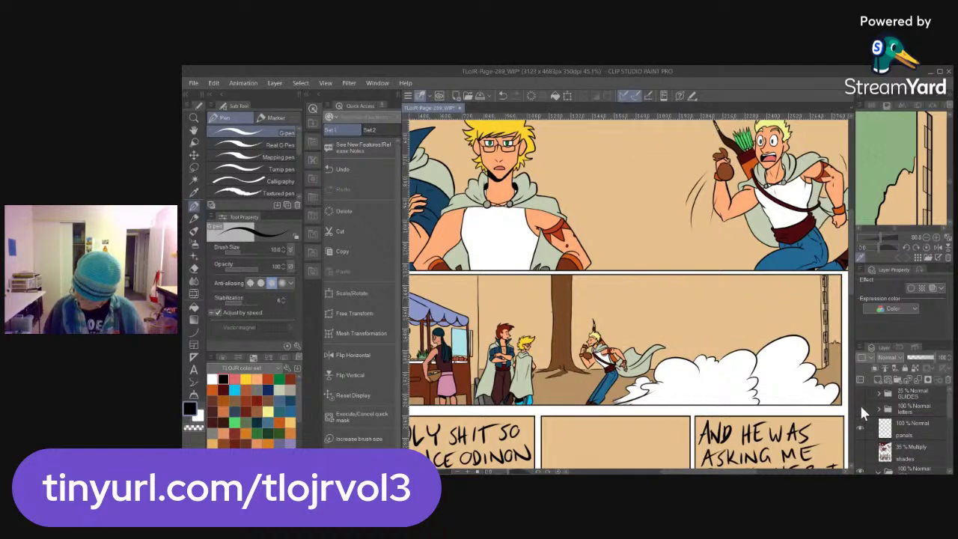
{"action": "key", "text": "w"}
{"action": "left_click", "coordinate": [749, 321]}
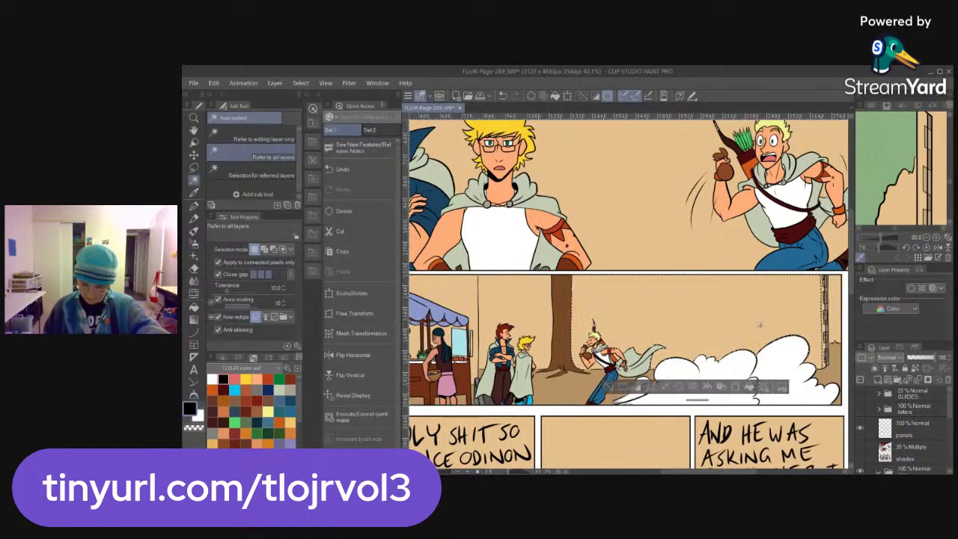
{"action": "left_click", "coordinate": [535, 321], "text": "shift"}
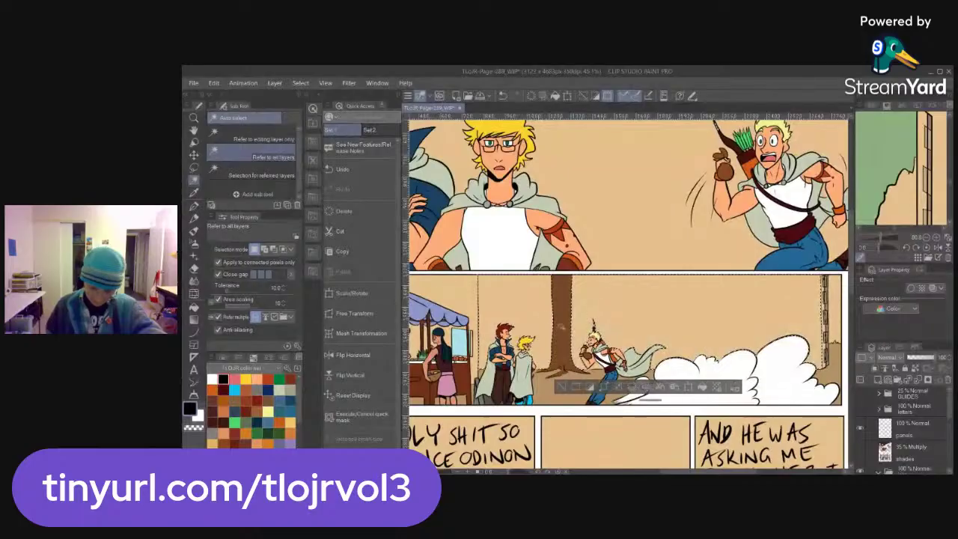
{"action": "left_click", "coordinate": [860, 407]}
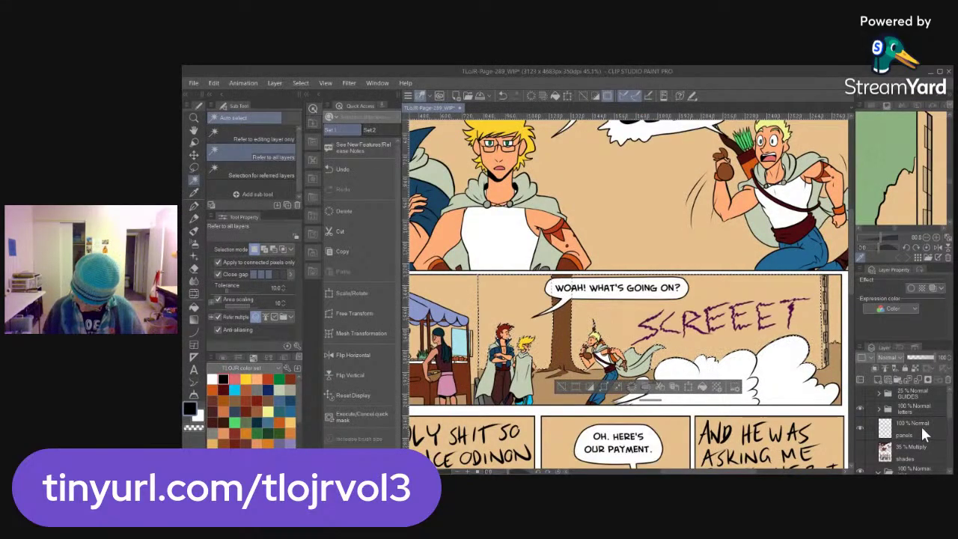
Ink ragged outlines of hanging ivy along the wall's upper edge inside the selection, following the reference page
{"action": "key", "text": "p"}
{"action": "scroll", "coordinate": [944, 434], "scroll_direction": "down", "scroll_amount": 3}
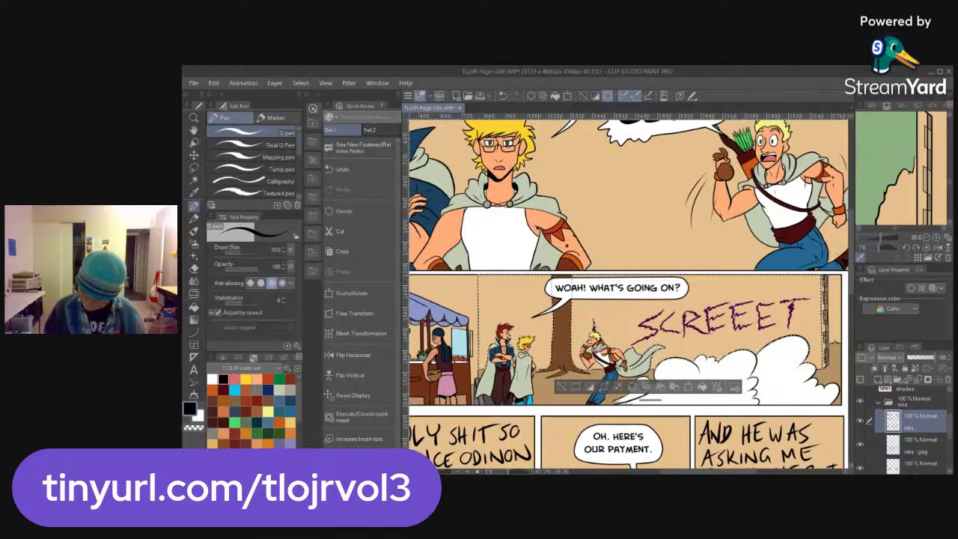
{"action": "left_click_drag", "start_coordinate": [886, 240], "coordinate": [922, 216]}
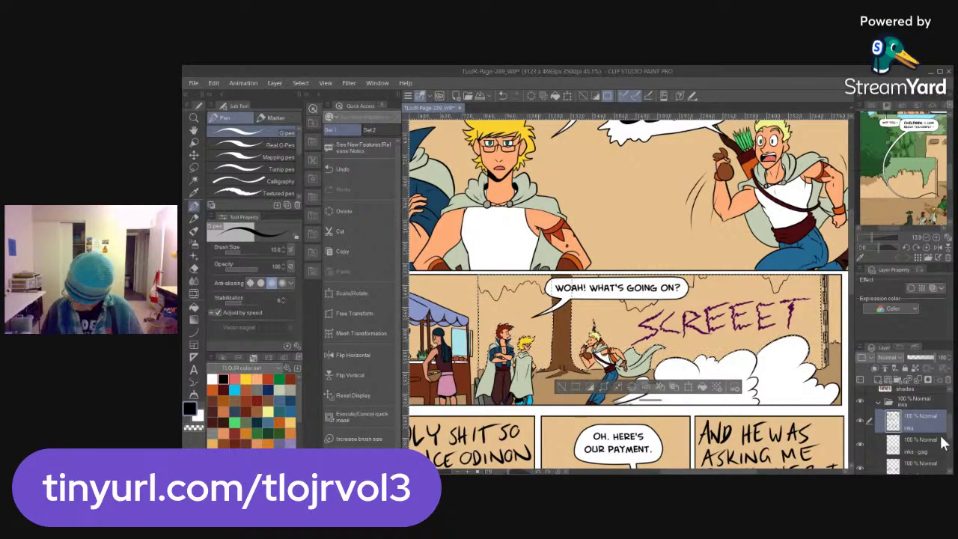
Make the color flats layer active, sample the ivy's green from the reference page, and clear the selection
{"action": "left_click_drag", "start_coordinate": [951, 446], "coordinate": [952, 433]}
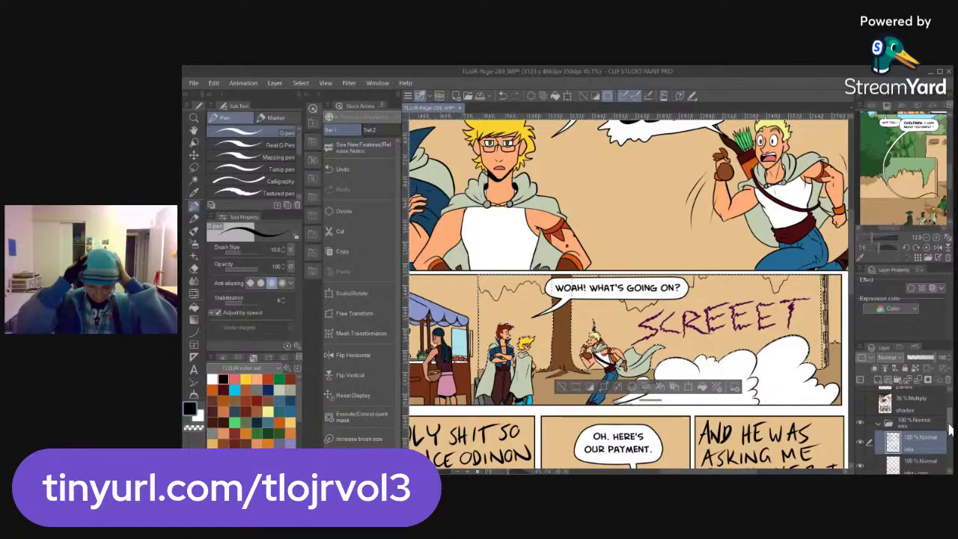
{"action": "left_click", "coordinate": [877, 421]}
{"action": "left_click", "coordinate": [932, 449]}
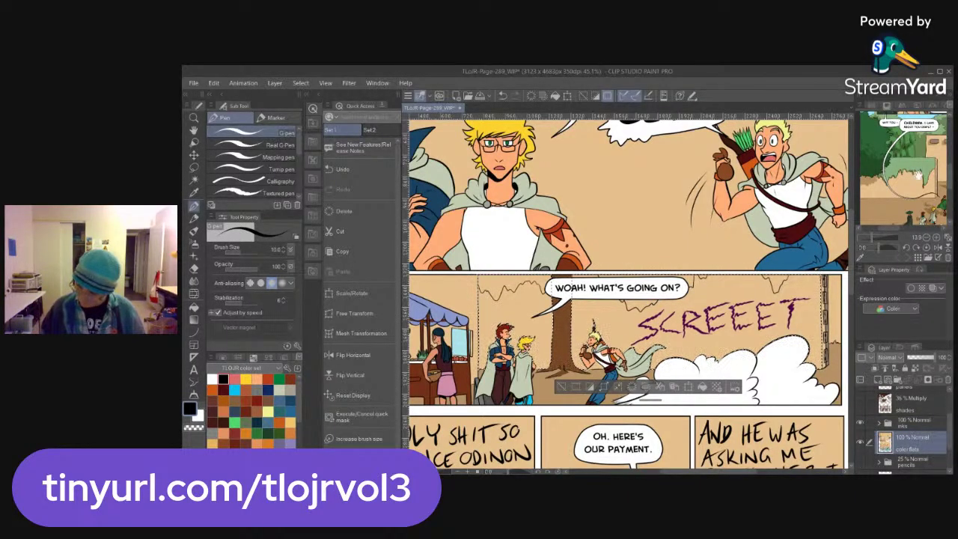
{"action": "left_click", "coordinate": [926, 163]}
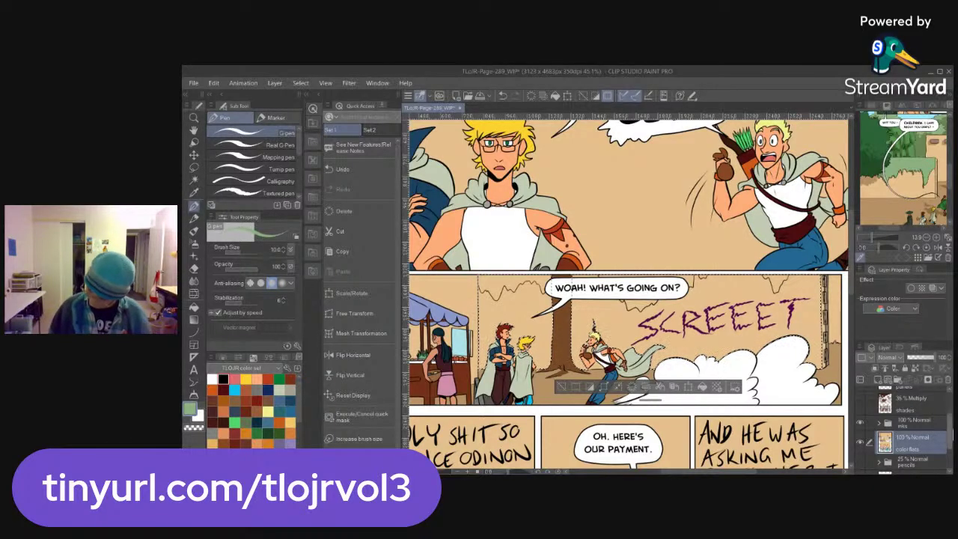
{"action": "key", "text": "ctrl+d"}
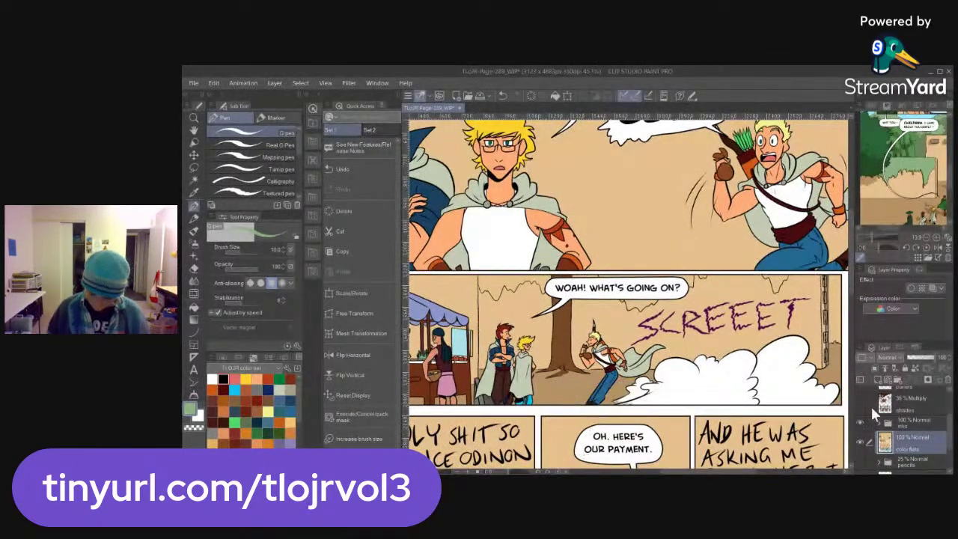
Hide the letters folder and fill the hanging ivy on both sides of the tree with the sampled green
{"action": "scroll", "coordinate": [875, 415], "scroll_direction": "up", "scroll_amount": 3}
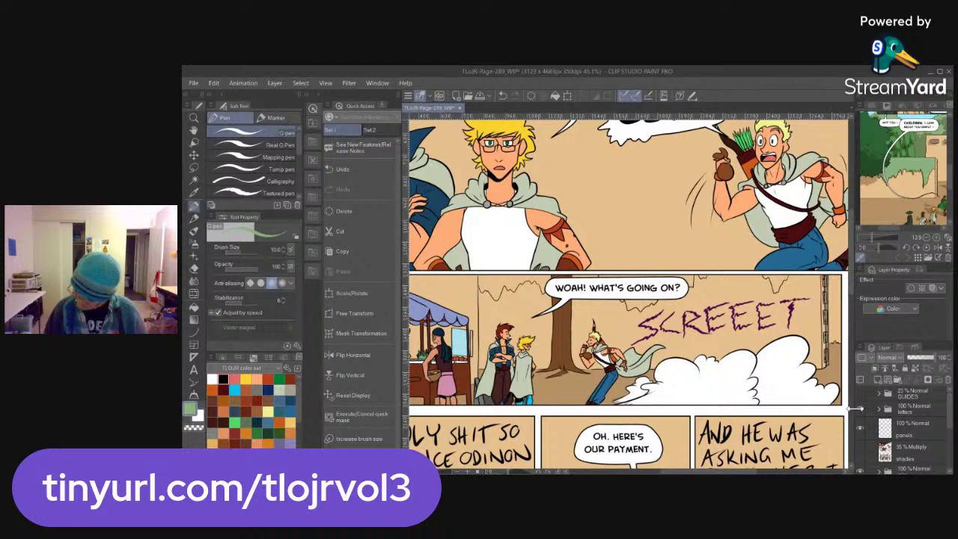
{"action": "left_click", "coordinate": [860, 408]}
{"action": "key", "text": "g"}
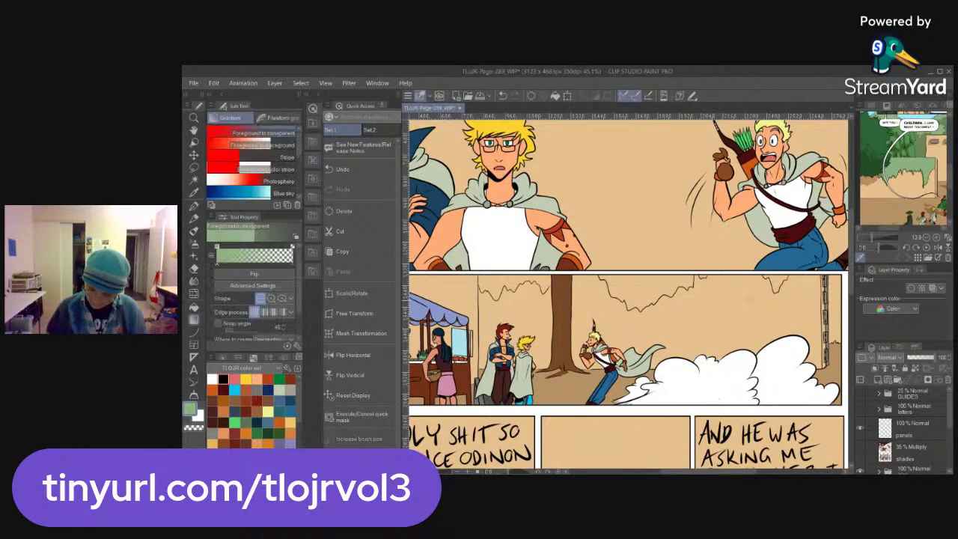
{"action": "key", "text": "g"}
{"action": "left_click", "coordinate": [683, 281]}
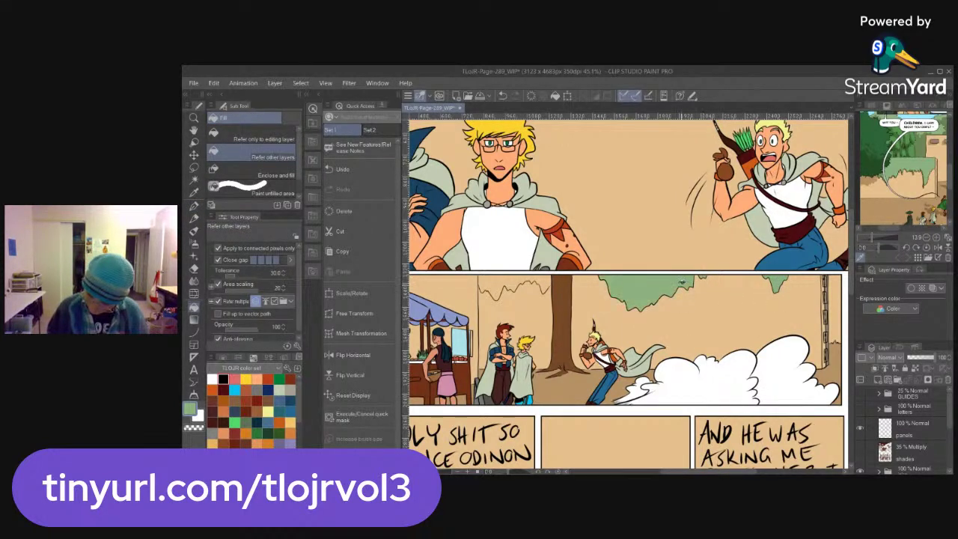
{"action": "left_click", "coordinate": [534, 280]}
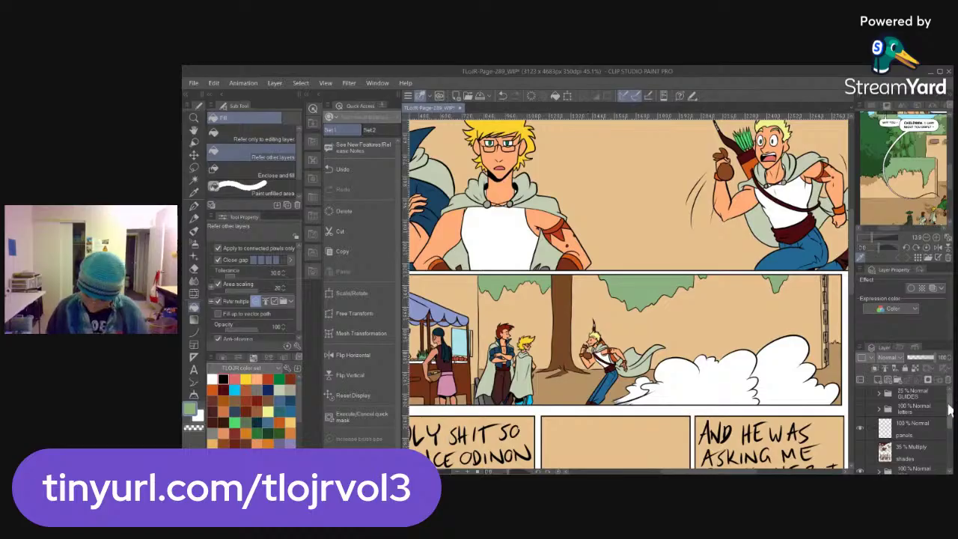
Touch up the flats where the ivy meets the tree trunk, using the wall's tan and the ivy's green
{"action": "key", "text": "/"}
{"action": "left_click", "coordinate": [550, 312]}
{"action": "key", "text": "p"}
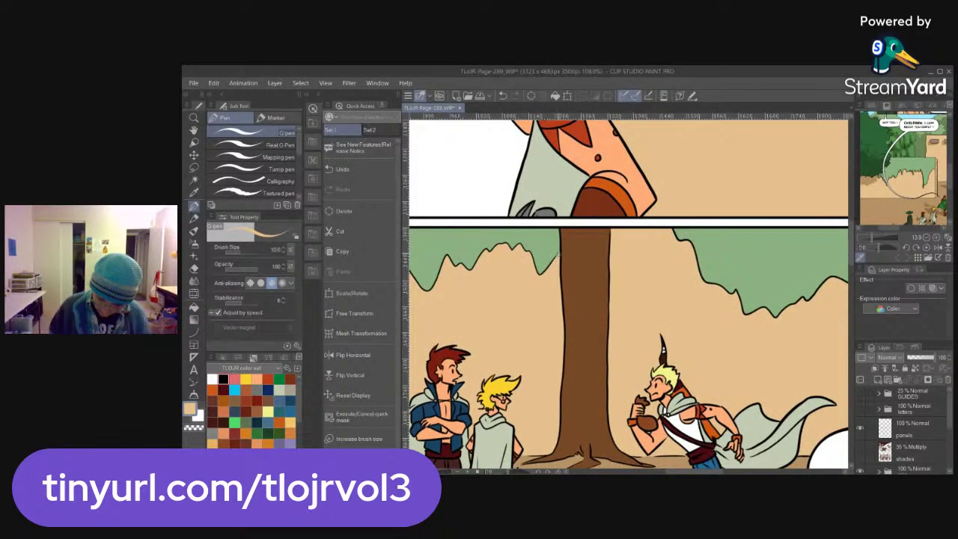
{"action": "left_click", "coordinate": [550, 247], "text": "alt"}
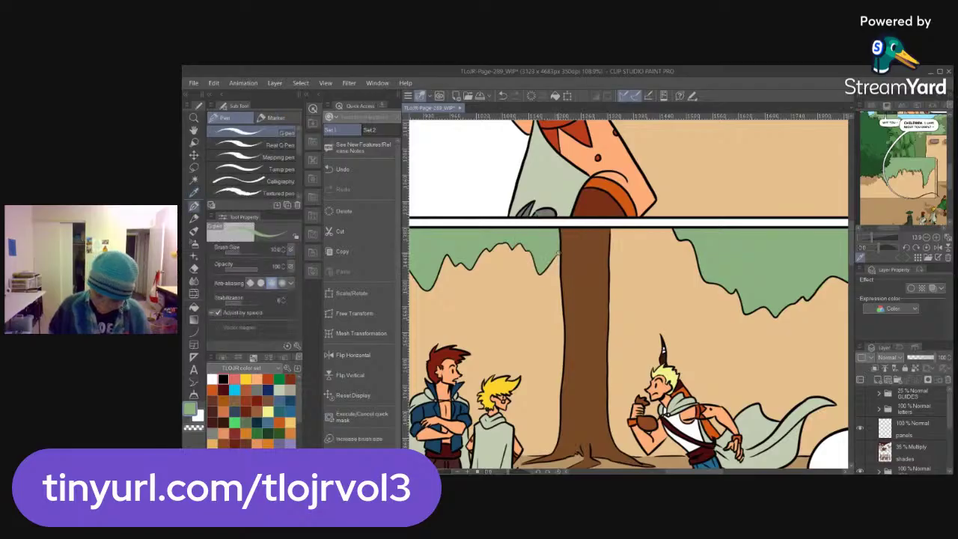
{"action": "scroll", "coordinate": [722, 333], "scroll_direction": "down", "scroll_amount": 5}
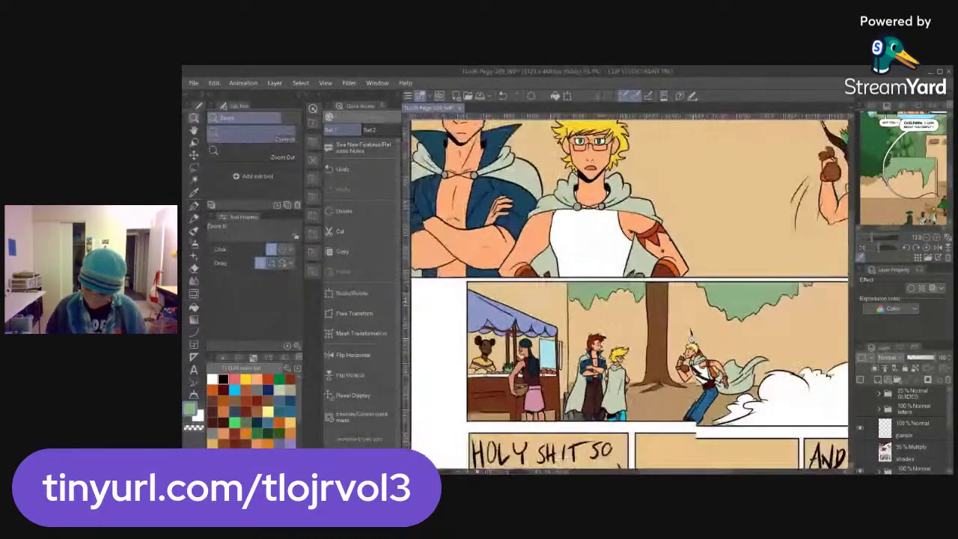
Show the shades layer and the letters folder again
{"action": "left_click", "coordinate": [858, 450]}
{"action": "left_click", "coordinate": [858, 404]}
{"action": "scroll", "coordinate": [781, 362], "scroll_direction": "right", "scroll_amount": 5}
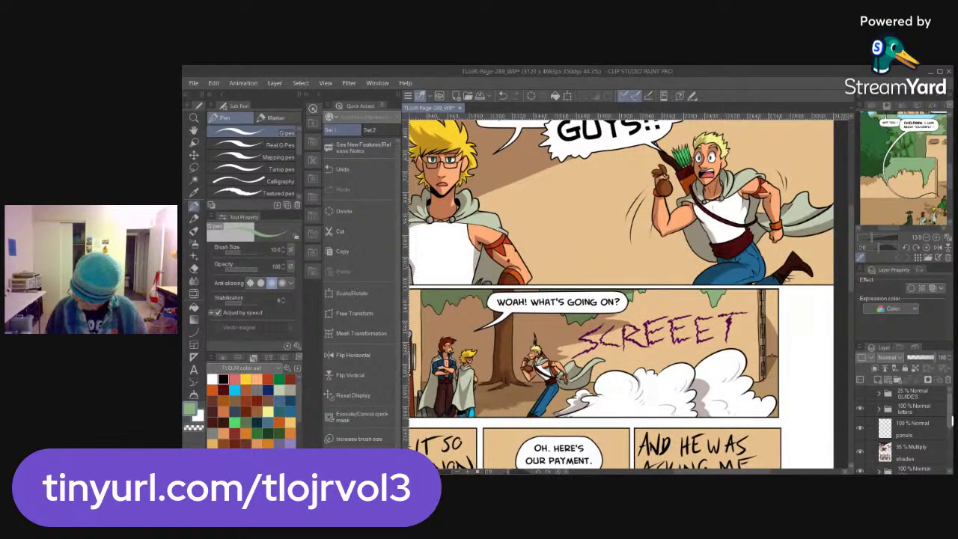
Sample a dark reddish brown from the running character for shading and make the shades layer active
{"action": "scroll", "coordinate": [901, 430], "scroll_direction": "down", "scroll_amount": 3}
{"action": "left_click", "coordinate": [860, 461]}
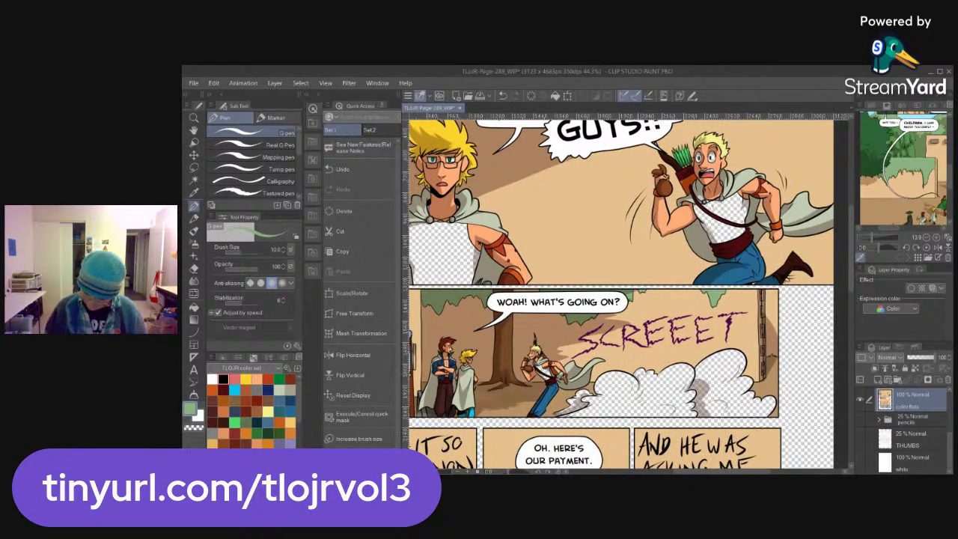
{"action": "key", "text": "i"}
{"action": "left_click", "coordinate": [711, 238]}
{"action": "left_click", "coordinate": [859, 461]}
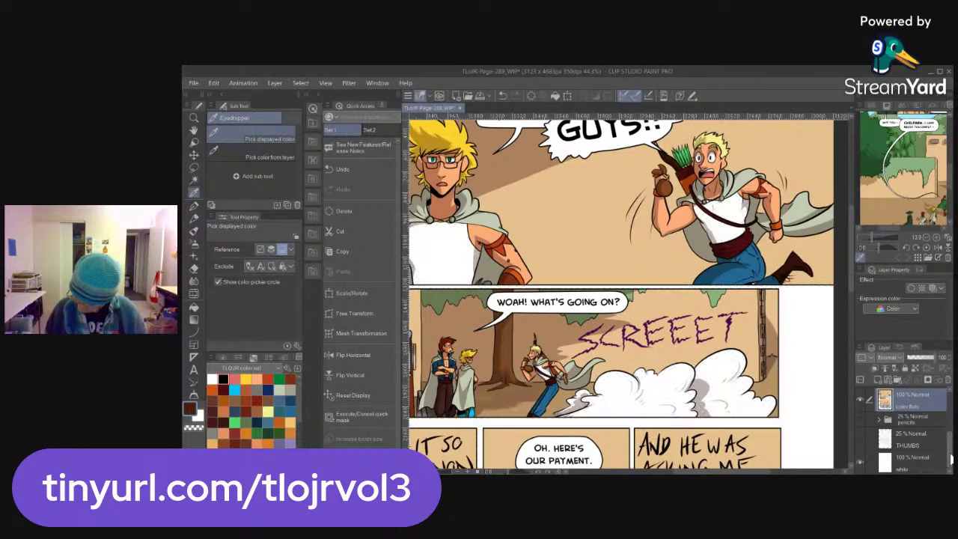
{"action": "scroll", "coordinate": [928, 442], "scroll_direction": "up", "scroll_amount": 4}
{"action": "left_click", "coordinate": [919, 427]}
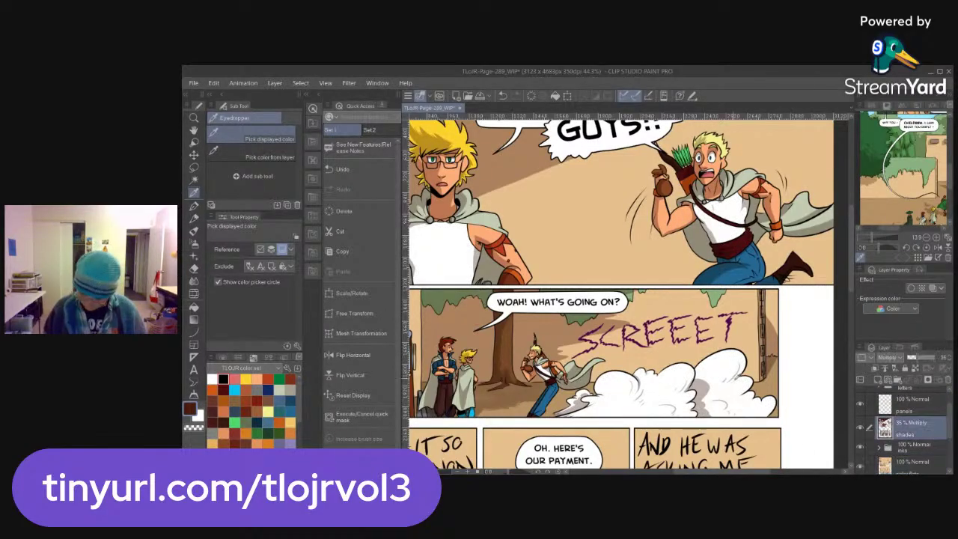
Paint a shadow along the edge and inside folds of the hanging ivy clump above the SCREEET lettering
{"action": "scroll", "coordinate": [709, 304], "scroll_direction": "up", "scroll_amount": 5}
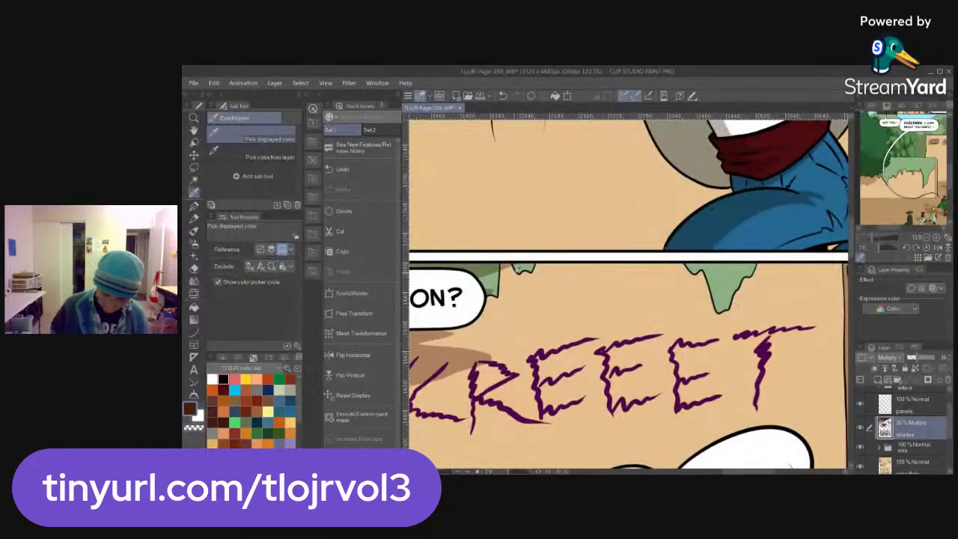
{"action": "key", "text": "p"}
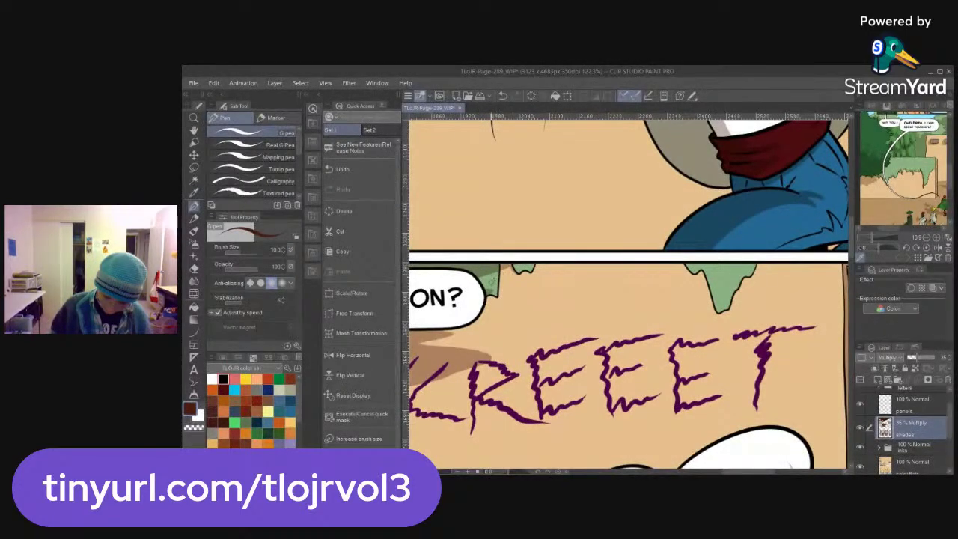
{"action": "left_click_drag", "start_coordinate": [681, 265], "coordinate": [720, 313]}
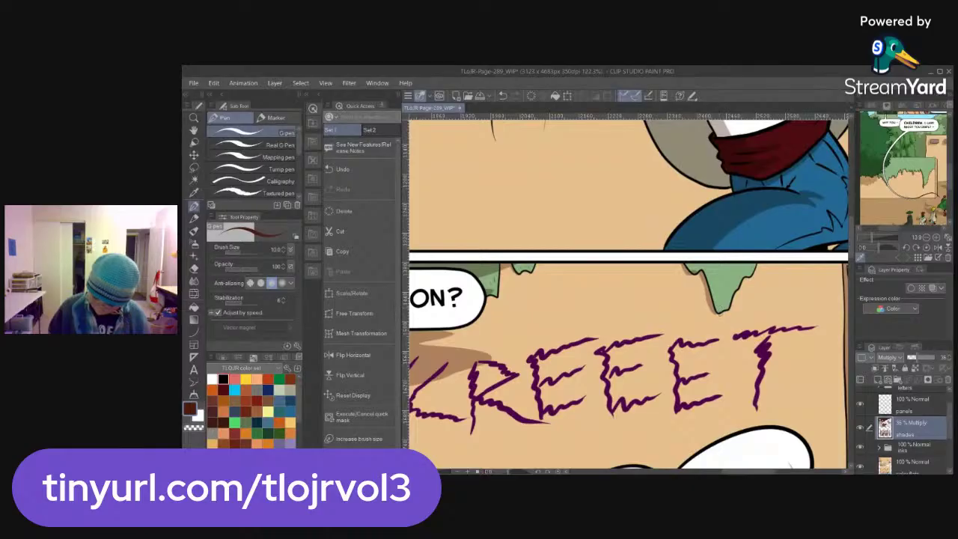
{"action": "mouse_move", "coordinate": [720, 276]}
{"action": "left_mouse_down"}
{"action": "mouse_move", "coordinate": [733, 282]}
{"action": "mouse_move", "coordinate": [698, 270]}
{"action": "mouse_move", "coordinate": [715, 298]}
{"action": "left_mouse_up"}
{"action": "left_click", "coordinate": [719, 275]}
{"action": "left_click", "coordinate": [728, 270]}
Examine the shading on the ivy and wall corner beside the SCREEET lettering, and over the whole page 289
{"action": "scroll", "coordinate": [789, 383], "scroll_direction": "down", "scroll_amount": 3}
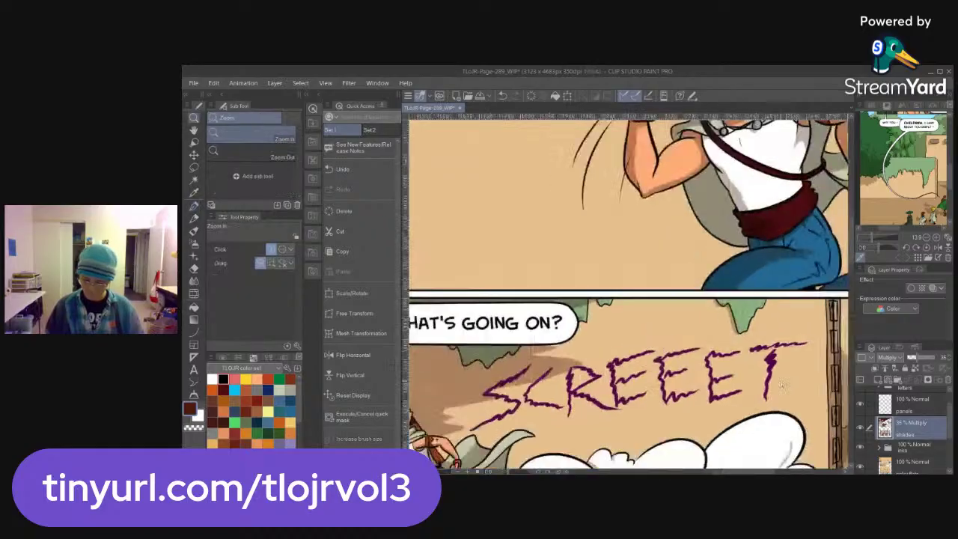
{"action": "left_click_drag", "start_coordinate": [798, 408], "coordinate": [645, 386]}
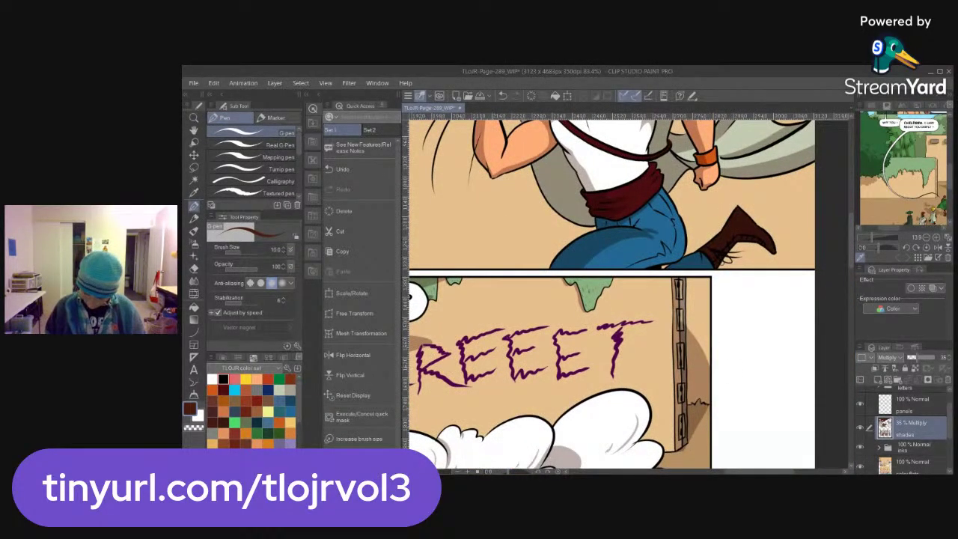
{"action": "key", "text": "e"}
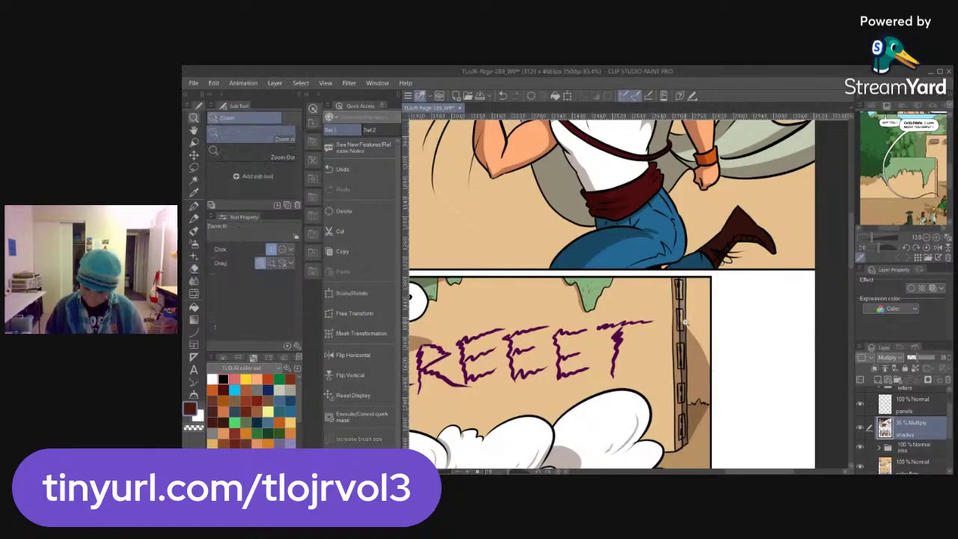
{"action": "scroll", "coordinate": [693, 327], "scroll_direction": "up", "scroll_amount": 3}
{"action": "key", "text": "g"}
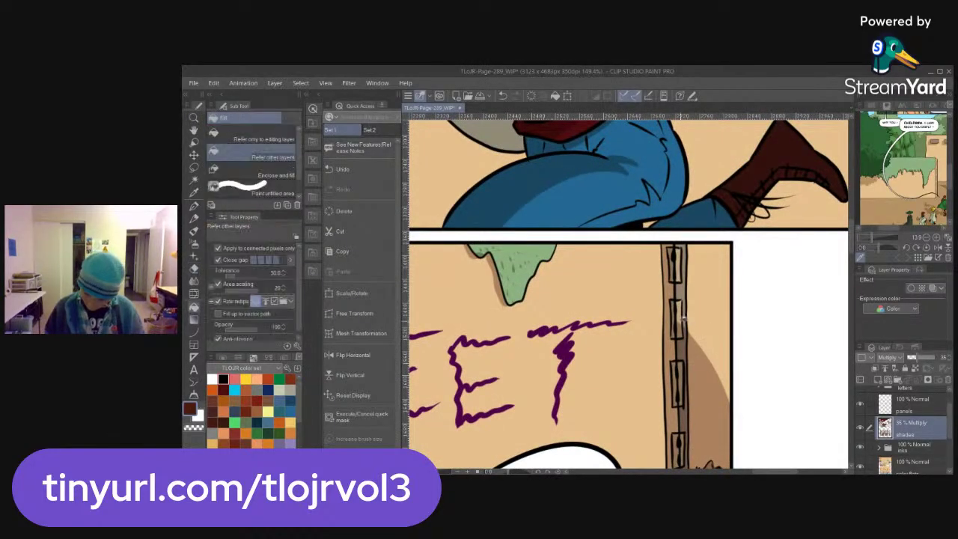
{"action": "left_click_drag", "start_coordinate": [752, 349], "coordinate": [711, 377]}
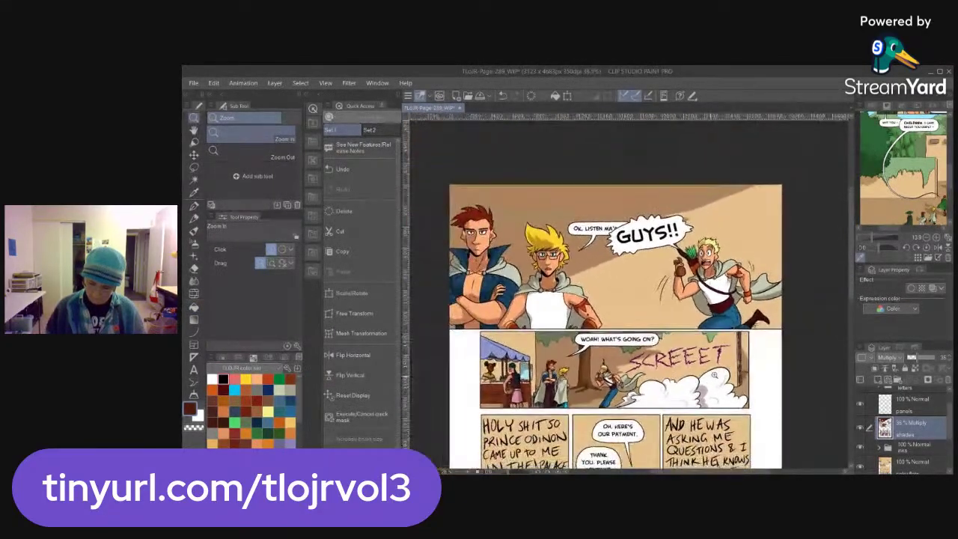
{"action": "left_click_drag", "start_coordinate": [779, 416], "coordinate": [754, 338]}
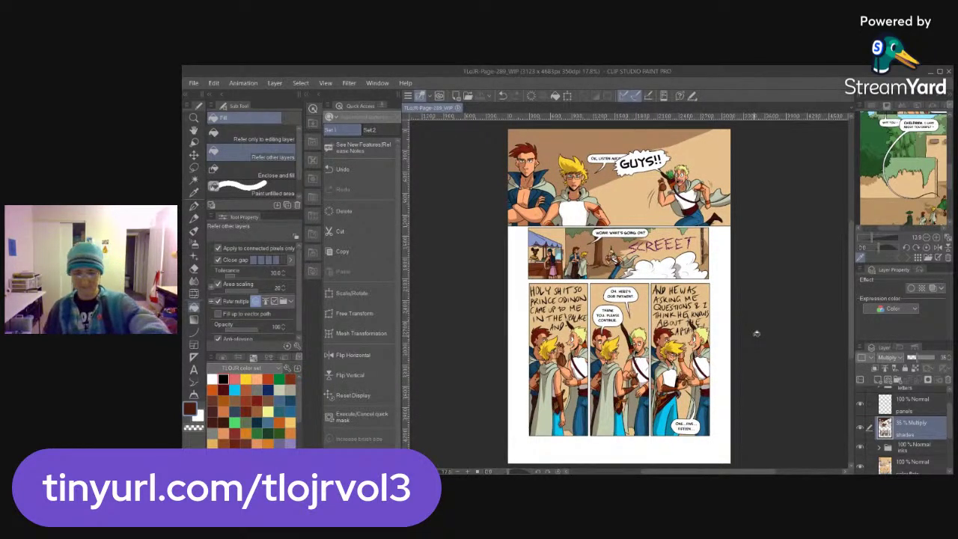
Save a TIFF copy of the page as TLoJR-Page-289_print2 in the 4. Comic Pages - Finished folder
{"action": "key", "text": "ctrl+shift+alt+s"}
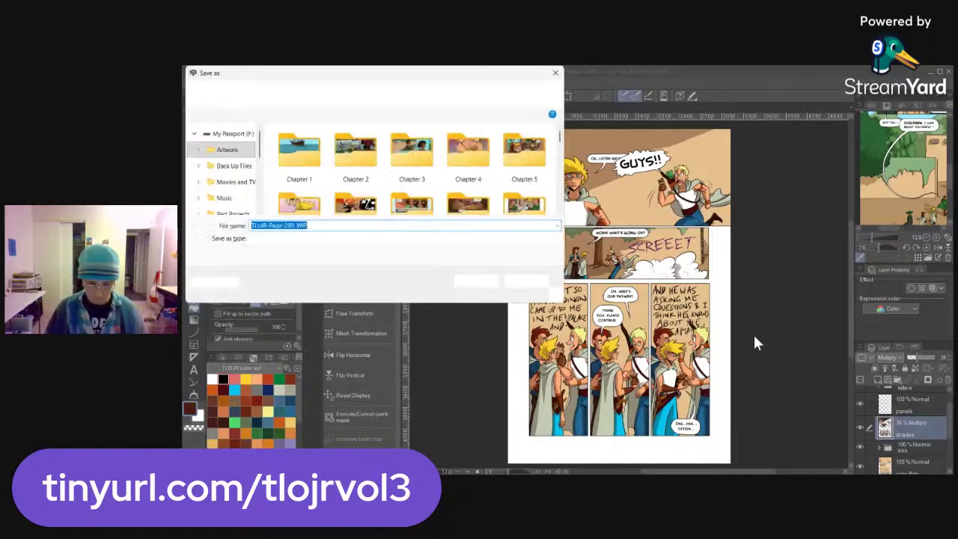
{"action": "left_click", "coordinate": [290, 93]}
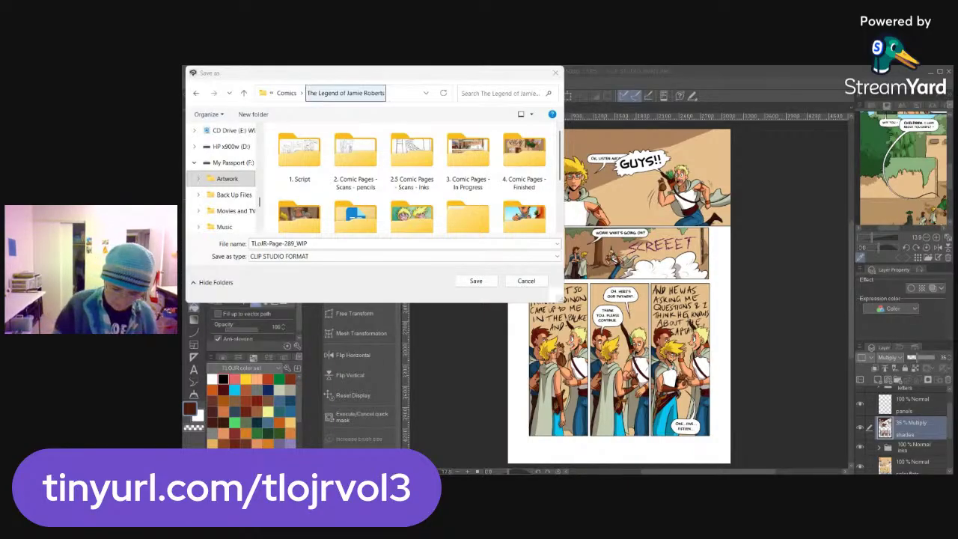
{"action": "left_click", "coordinate": [525, 158]}
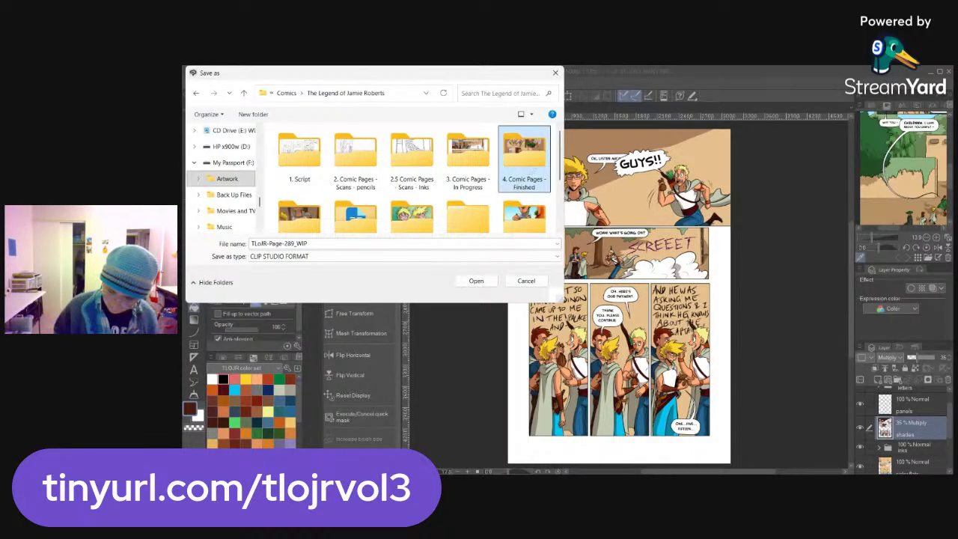
{"action": "double_click", "coordinate": [526, 157]}
{"action": "left_click", "coordinate": [346, 238]}
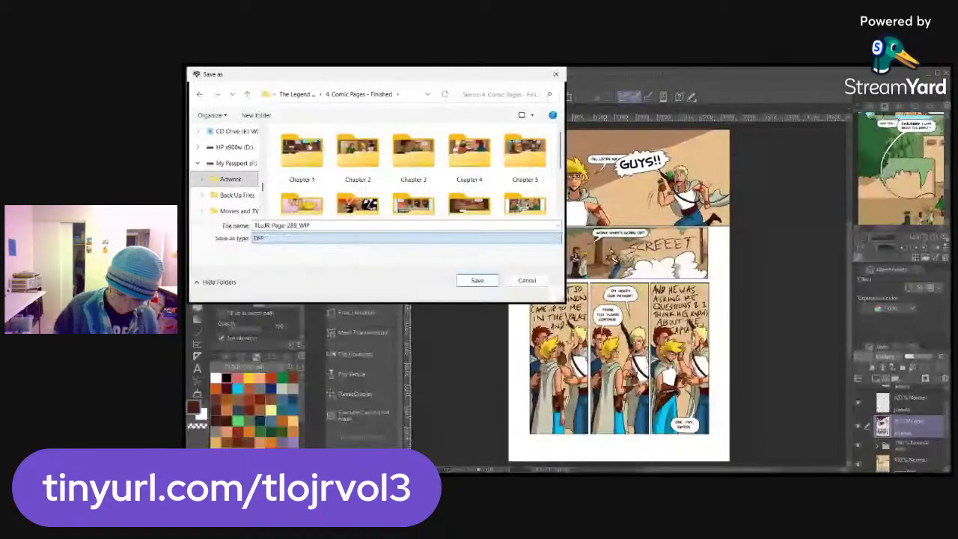
{"action": "left_click", "coordinate": [349, 227]}
{"action": "key", "text": "shift+Left"}
{"action": "key", "text": "shift+Left"}
{"action": "key", "text": "shift+Left"}
{"action": "type", "text": "pri"}
{"action": "key", "text": "Return"}
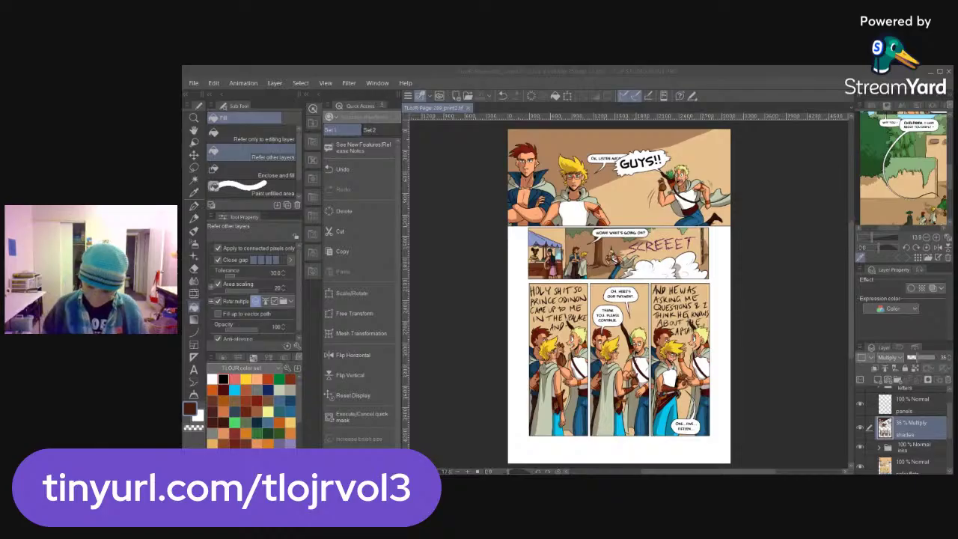
Close the page 289 file and open TLoJR-Page-292_WIP from the 3. Comic Pages - In Progress folder
{"action": "left_click", "coordinate": [468, 107]}
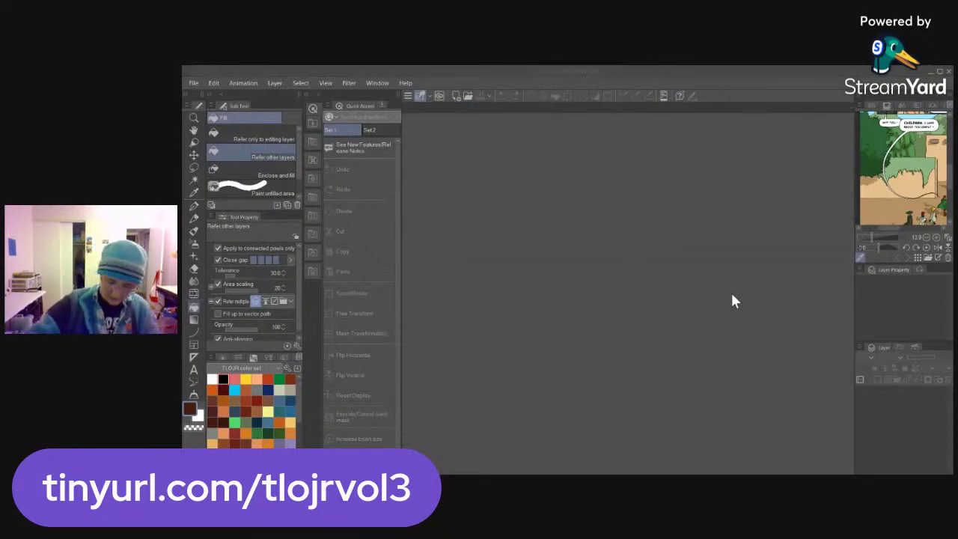
{"action": "key", "text": "ctrl+o"}
{"action": "left_click_drag", "start_coordinate": [559, 140], "coordinate": [560, 213]}
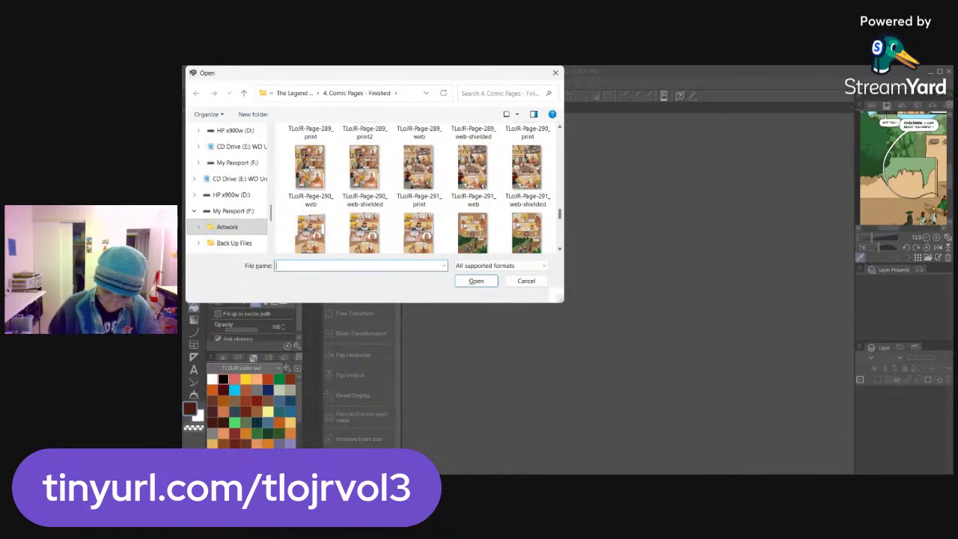
{"action": "left_click", "coordinate": [293, 92]}
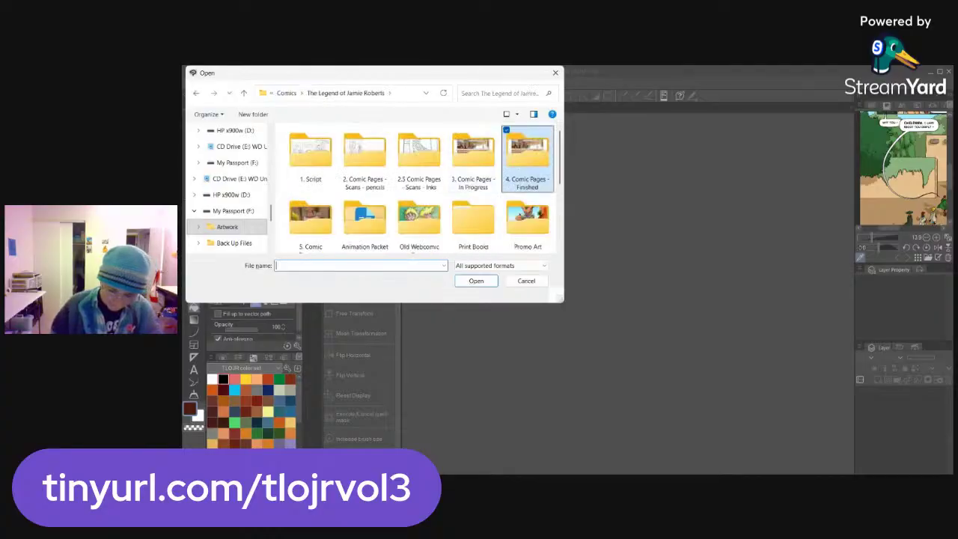
{"action": "double_click", "coordinate": [473, 153]}
{"action": "scroll", "coordinate": [419, 187], "scroll_direction": "down", "scroll_amount": 5}
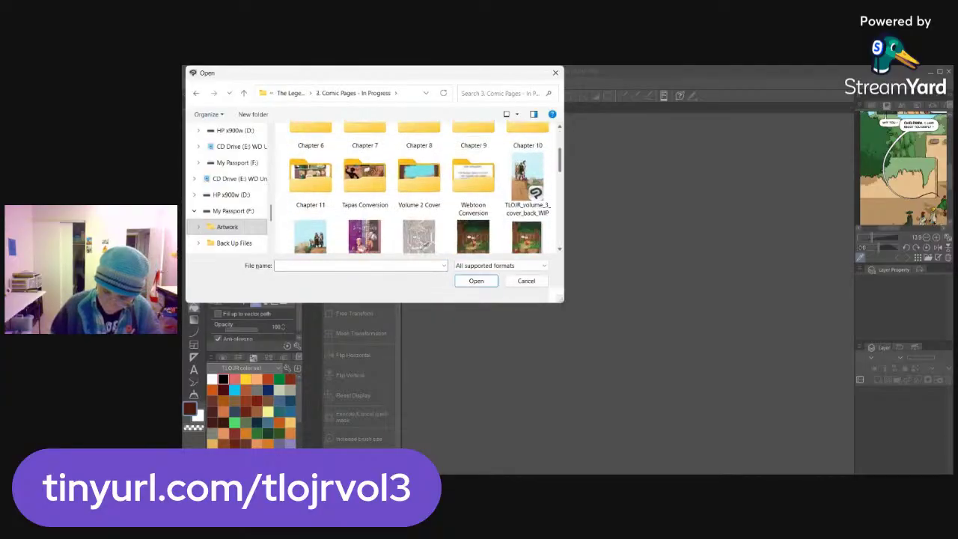
{"action": "scroll", "coordinate": [419, 206], "scroll_direction": "down", "scroll_amount": 10}
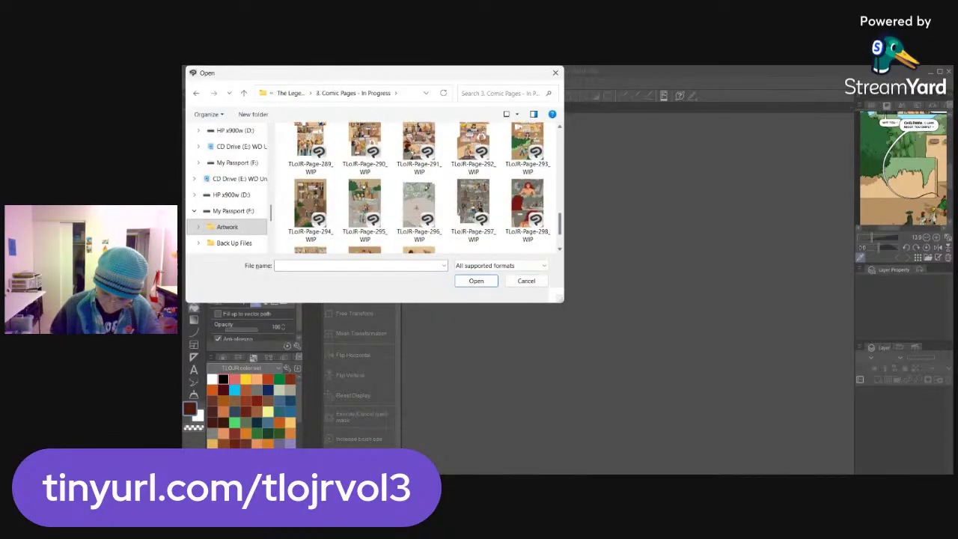
{"action": "left_click", "coordinate": [473, 146]}
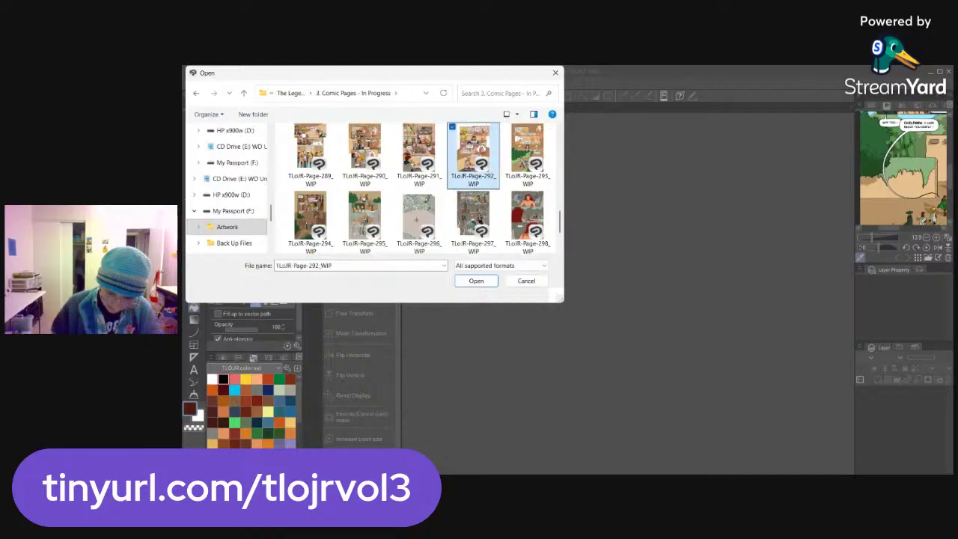
{"action": "left_click", "coordinate": [486, 283]}
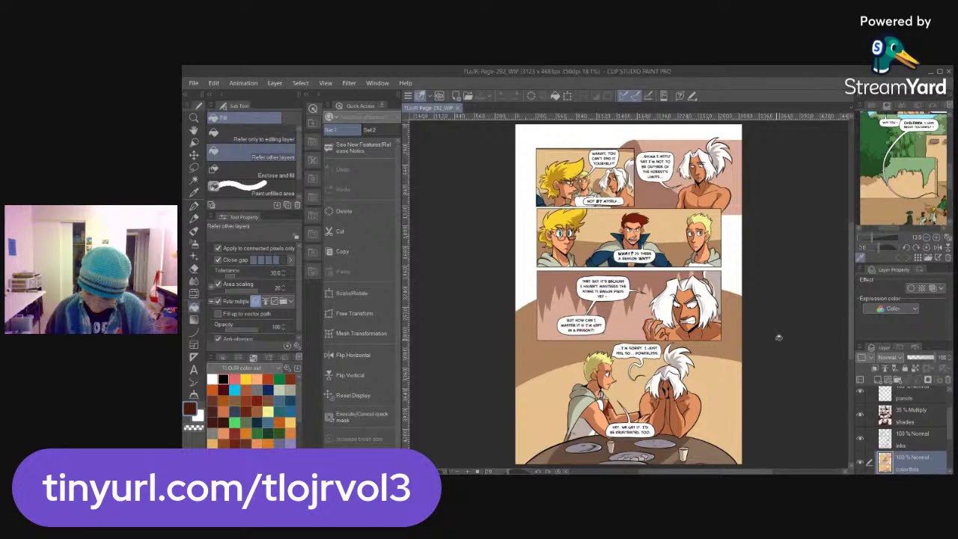
Make the inks layer active and hide the shades and color flats around the caped character in the second row
{"action": "left_click", "coordinate": [935, 445]}
{"action": "key", "text": "ctrl+space"}
{"action": "left_click_drag", "start_coordinate": [643, 246], "coordinate": [793, 285]}
{"action": "left_click", "coordinate": [861, 415]}
{"action": "left_click", "coordinate": [860, 461]}
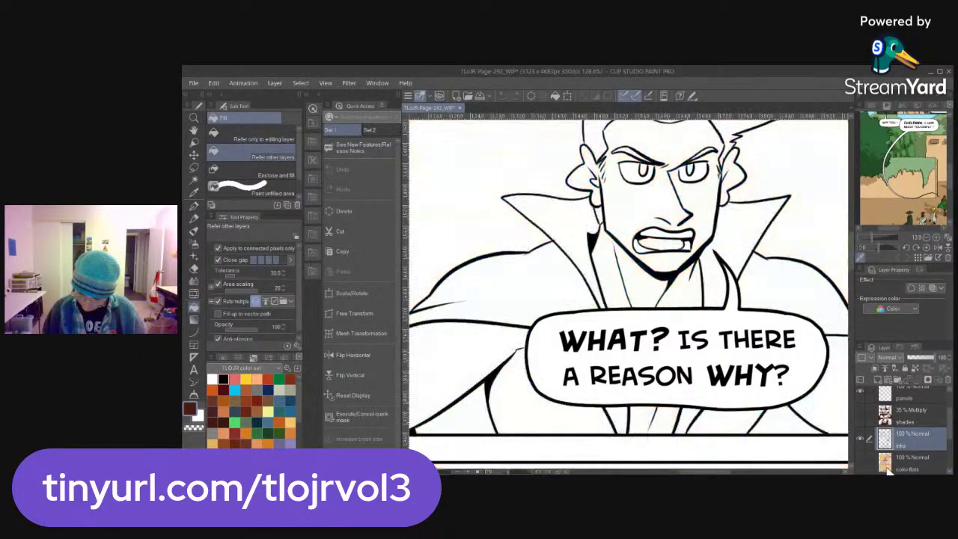
Add a new layer above the inks for redrawing and lower the inks layer's opacity to 49%
{"action": "left_click", "coordinate": [876, 379]}
{"action": "left_click", "coordinate": [920, 458]}
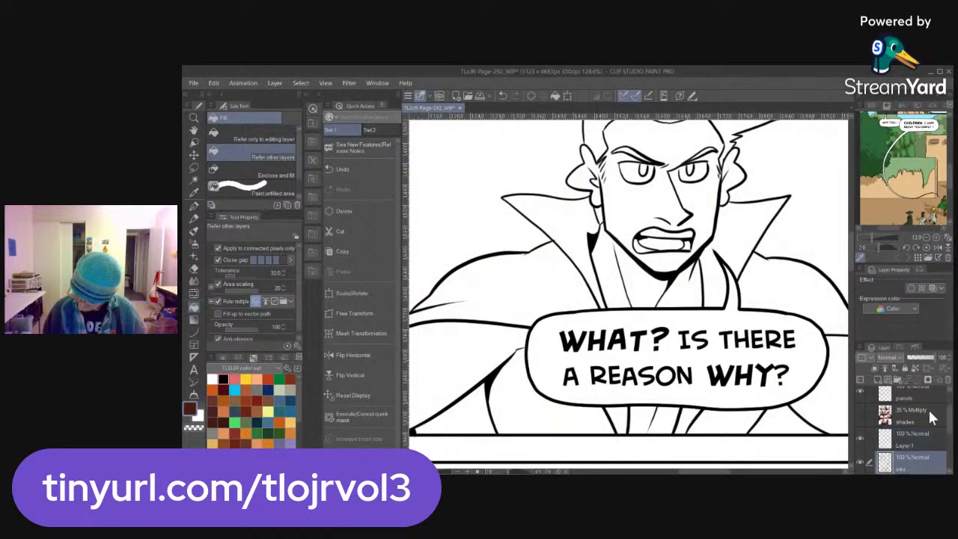
{"action": "left_click", "coordinate": [920, 358]}
{"action": "left_click", "coordinate": [923, 440]}
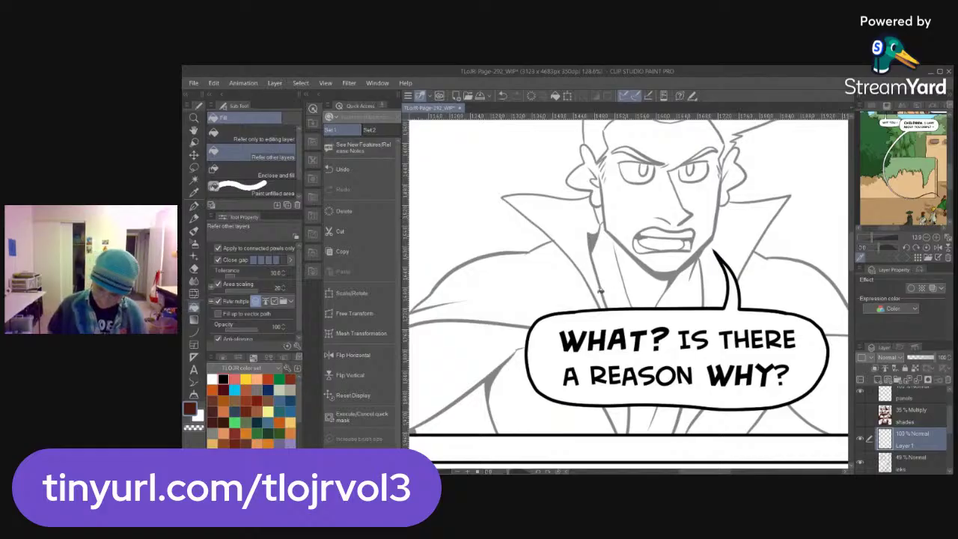
Hide the letters folder to uncover the character's chest, and make the new layer active for the G-pen
{"action": "key", "text": "p"}
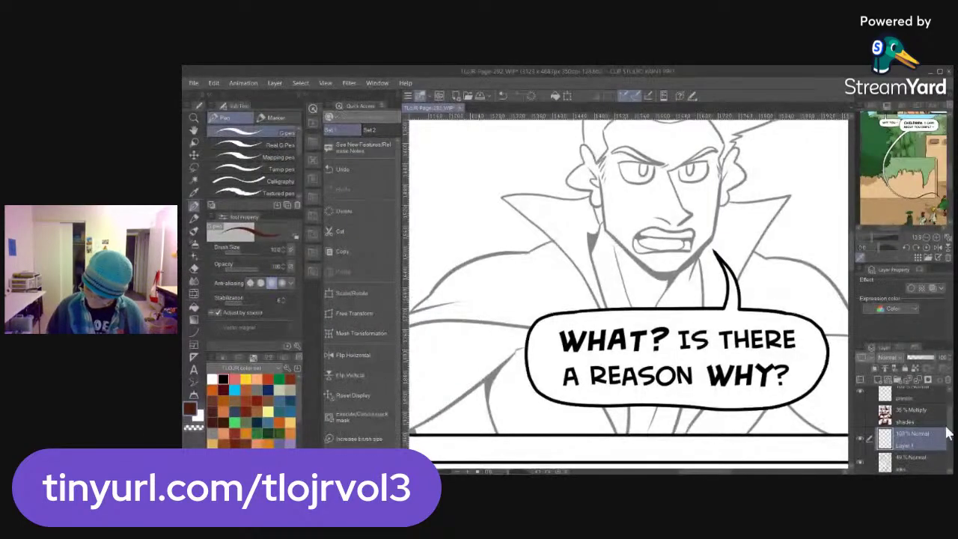
{"action": "scroll", "coordinate": [886, 401], "scroll_direction": "up", "scroll_amount": 2}
{"action": "left_click", "coordinate": [860, 392]}
{"action": "left_click_drag", "start_coordinate": [921, 397], "coordinate": [916, 416]}
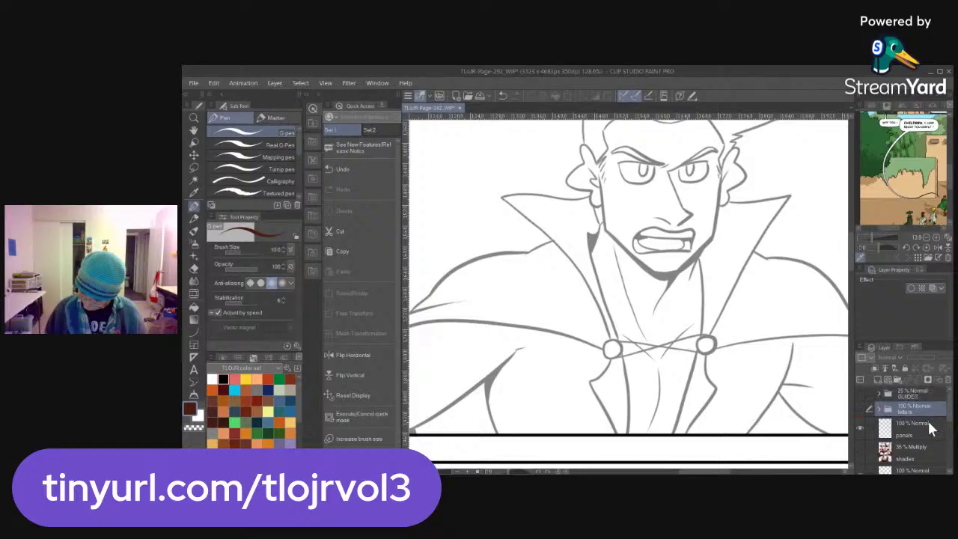
{"action": "scroll", "coordinate": [941, 444], "scroll_direction": "down", "scroll_amount": 3}
{"action": "left_click", "coordinate": [907, 442]}
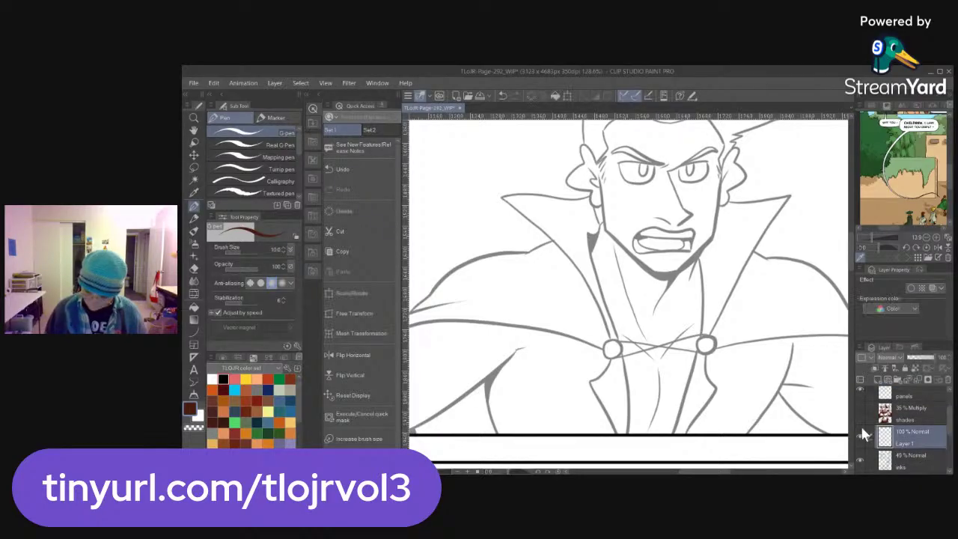
Draw the cape's folded hood behind both sides of the collar down to the clasps, in black with brush size 20
{"action": "left_click", "coordinate": [222, 379]}
{"action": "left_click", "coordinate": [275, 249]}
{"action": "type", "text": "200"}
{"action": "key", "text": "Return"}
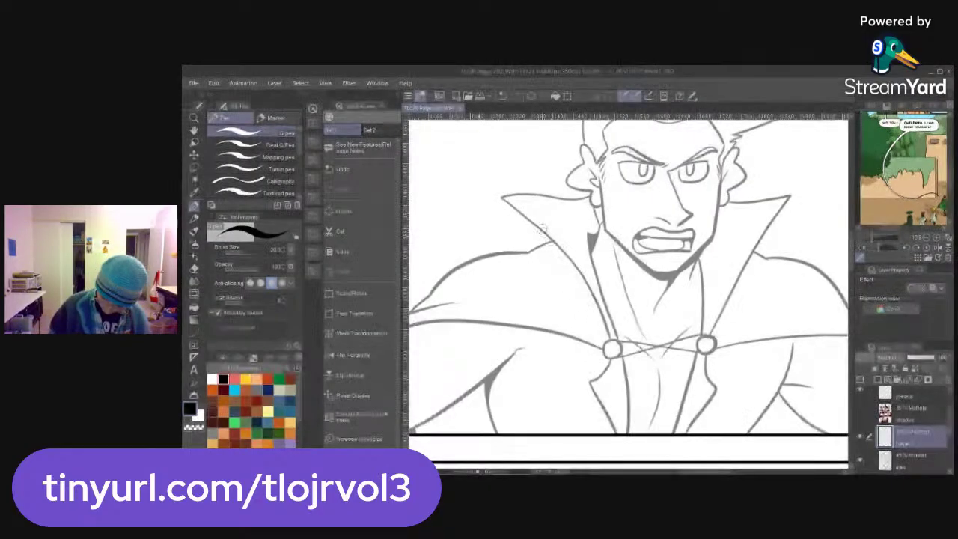
{"action": "mouse_move", "coordinate": [535, 225]}
{"action": "left_mouse_down"}
{"action": "mouse_move", "coordinate": [516, 241]}
{"action": "mouse_move", "coordinate": [535, 278]}
{"action": "mouse_move", "coordinate": [606, 340]}
{"action": "left_mouse_up"}
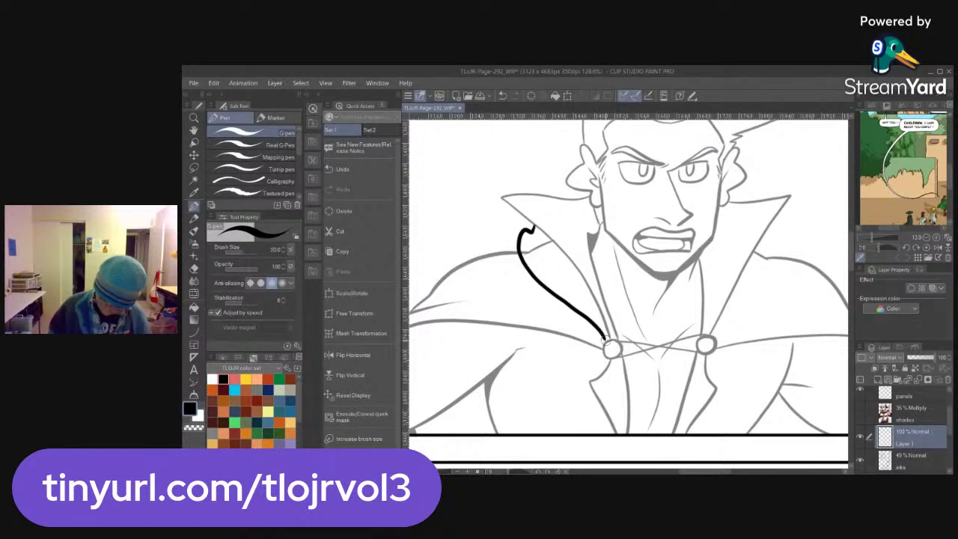
{"action": "left_click_drag", "start_coordinate": [533, 232], "coordinate": [573, 286]}
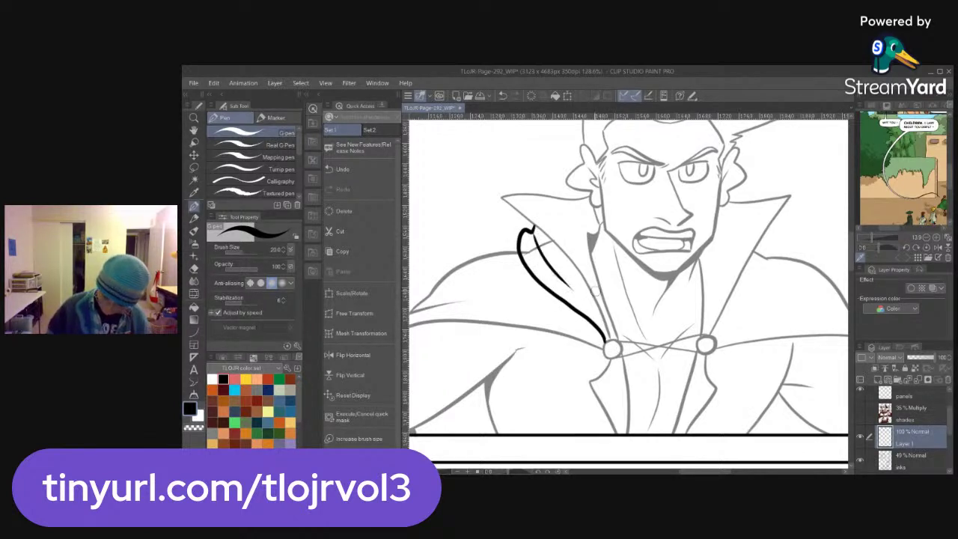
{"action": "mouse_move", "coordinate": [715, 344]}
{"action": "left_mouse_down"}
{"action": "mouse_move", "coordinate": [778, 258]}
{"action": "mouse_move", "coordinate": [778, 266]}
{"action": "left_mouse_up"}
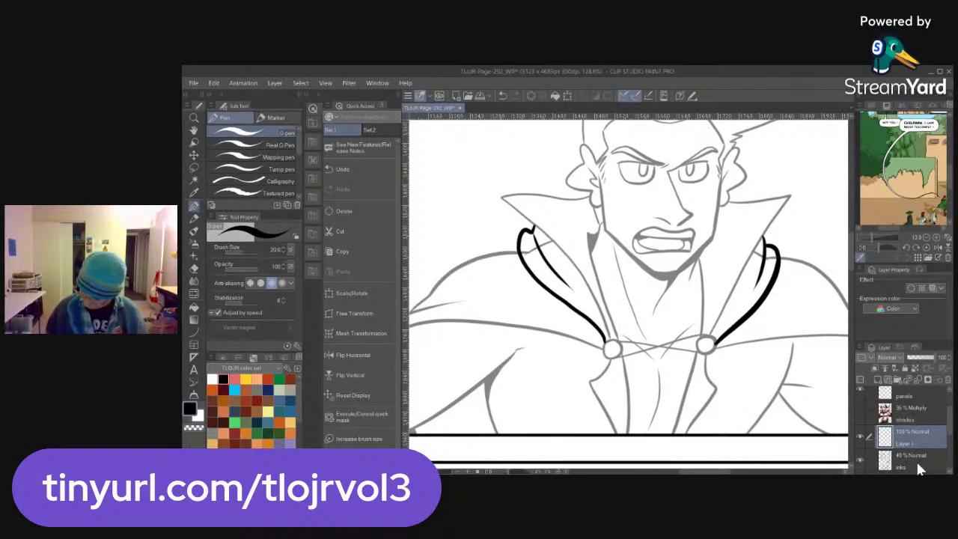
Erase the old shoulder lines on the inks layer where they run through the new hood on both sides
{"action": "left_click", "coordinate": [919, 465]}
{"action": "key", "text": "ctrl+space"}
{"action": "left_click", "coordinate": [561, 250]}
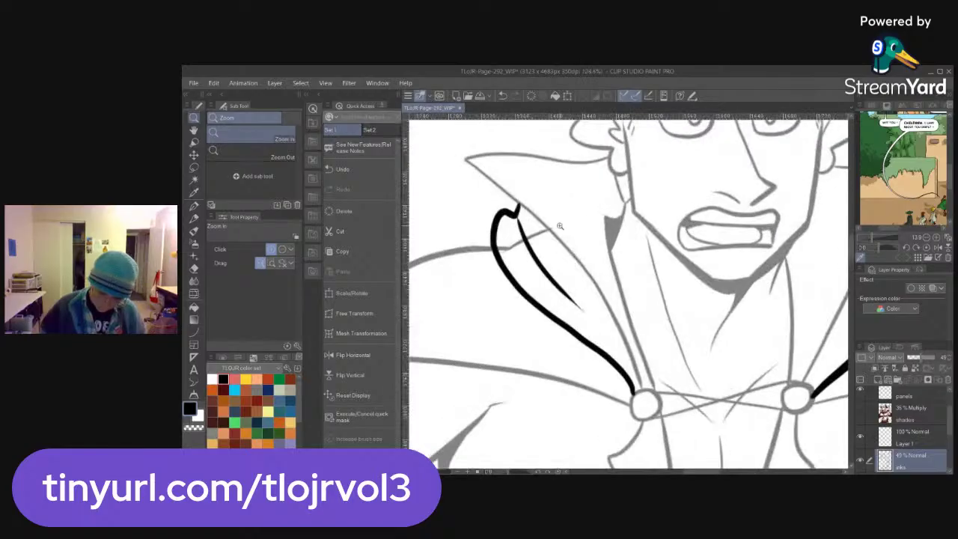
{"action": "key", "text": "e"}
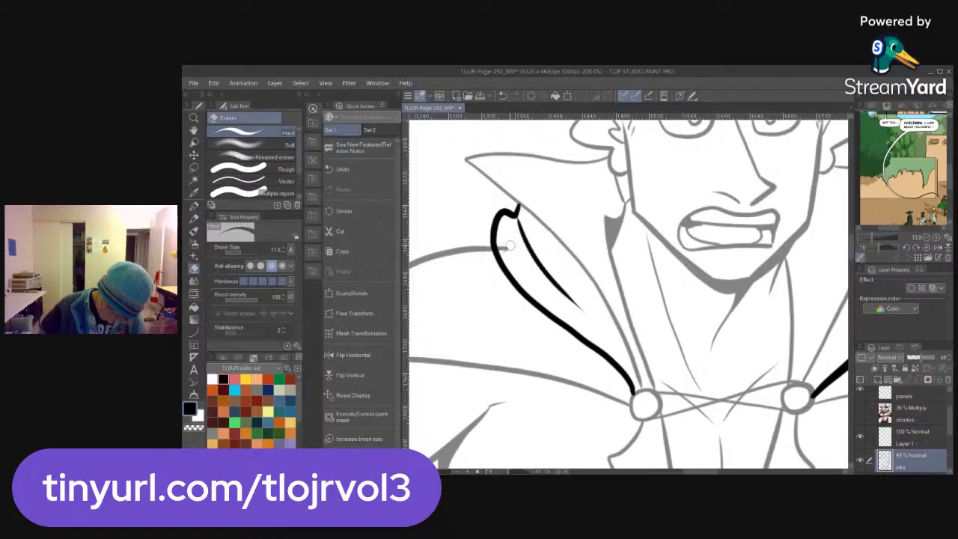
{"action": "left_click_drag", "start_coordinate": [683, 470], "coordinate": [706, 470]}
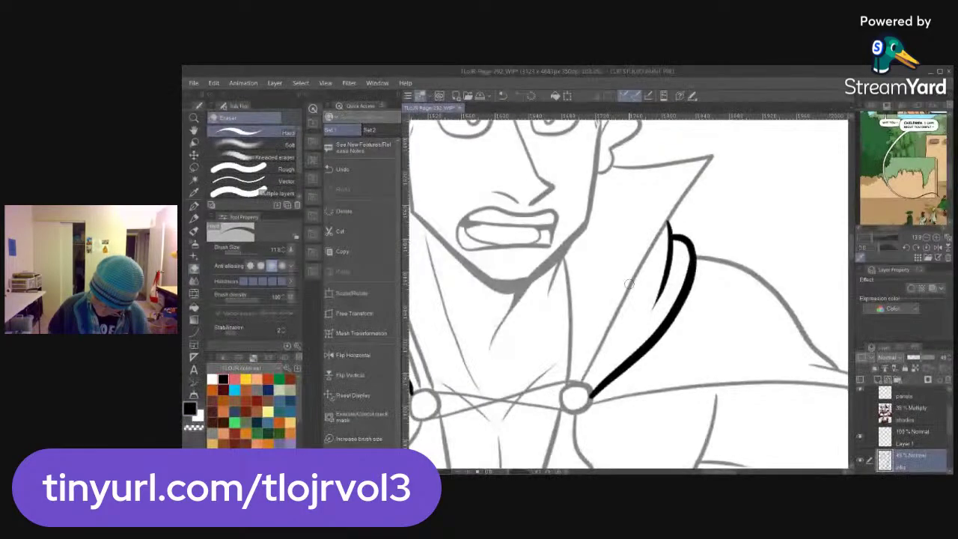
Set the inks layer's opacity back to 100% and merge the new hood layer into it
{"action": "key", "text": "/"}
{"action": "left_click_drag", "start_coordinate": [727, 328], "coordinate": [704, 348]}
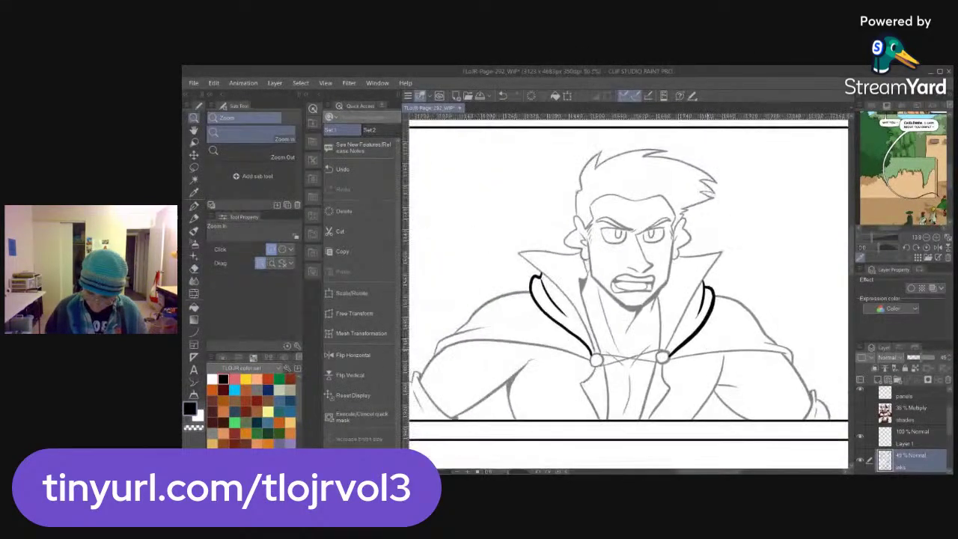
{"action": "key", "text": "e"}
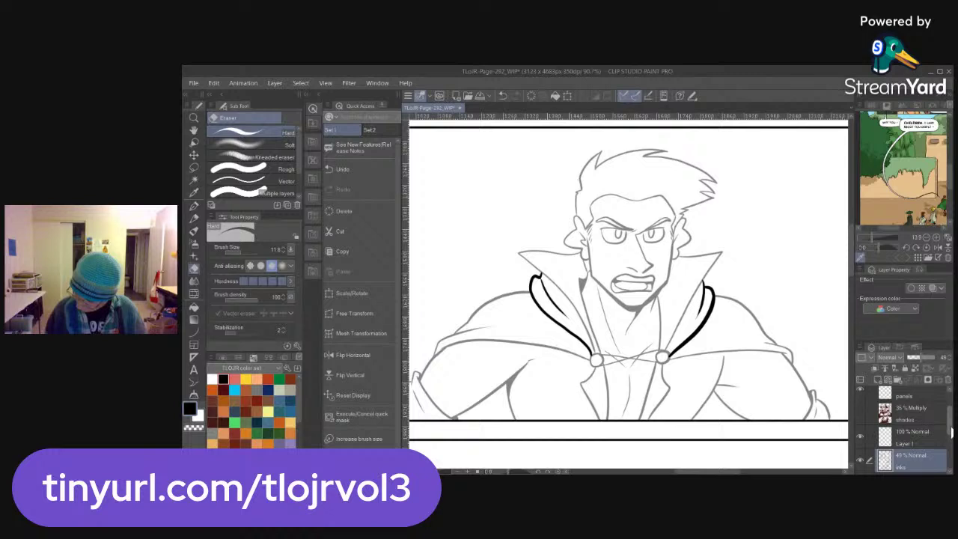
{"action": "left_click_drag", "start_coordinate": [949, 437], "coordinate": [944, 425]}
{"action": "left_click_drag", "start_coordinate": [919, 358], "coordinate": [945, 358]}
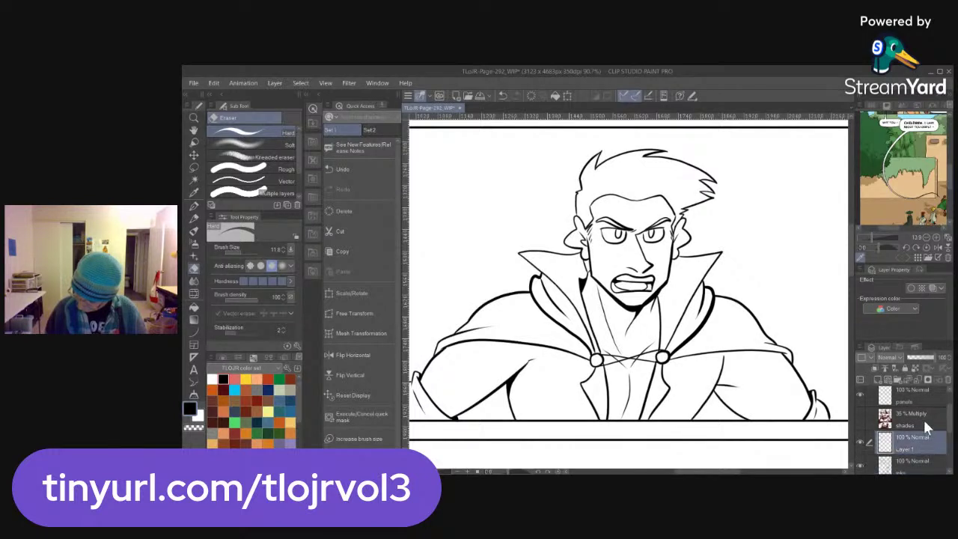
{"action": "left_click_drag", "start_coordinate": [949, 428], "coordinate": [951, 444]}
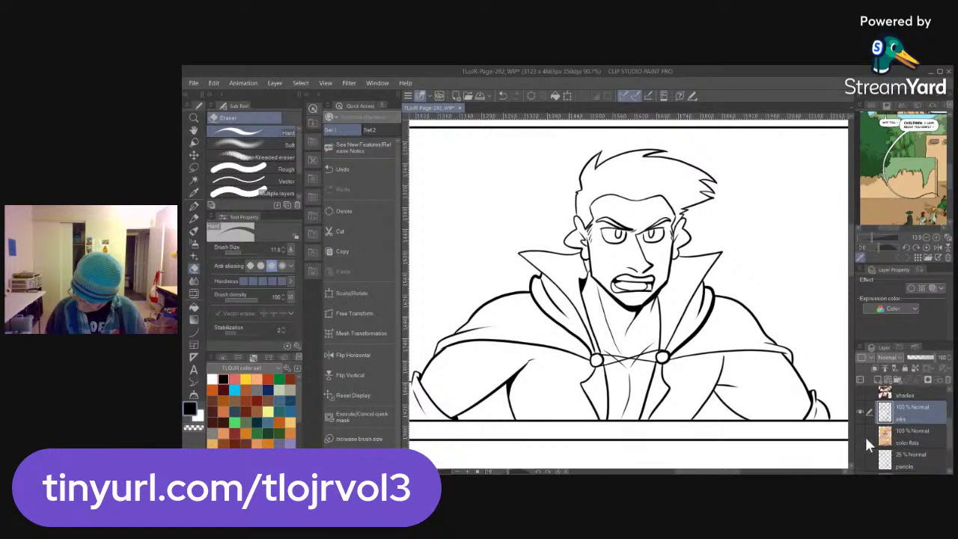
Show the color flats layer and fill the leftover tan gaps inside both sides of the hood with the cape's grey-green color
{"action": "left_click", "coordinate": [860, 434]}
{"action": "left_click", "coordinate": [906, 434]}
{"action": "key", "text": "i"}
{"action": "scroll", "coordinate": [548, 302], "scroll_direction": "up", "scroll_amount": 2}
{"action": "left_click", "coordinate": [554, 303]}
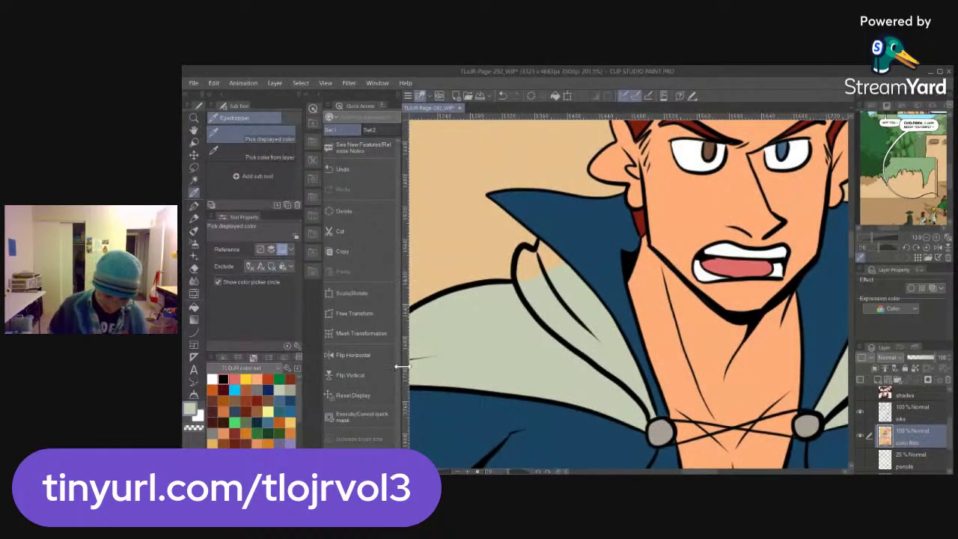
{"action": "key", "text": "p"}
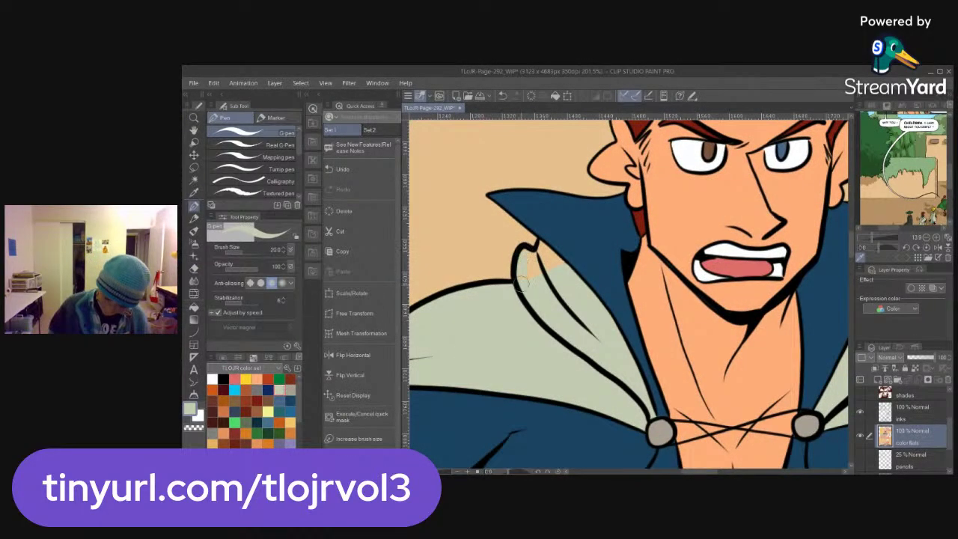
{"action": "key", "text": "ctrl+z"}
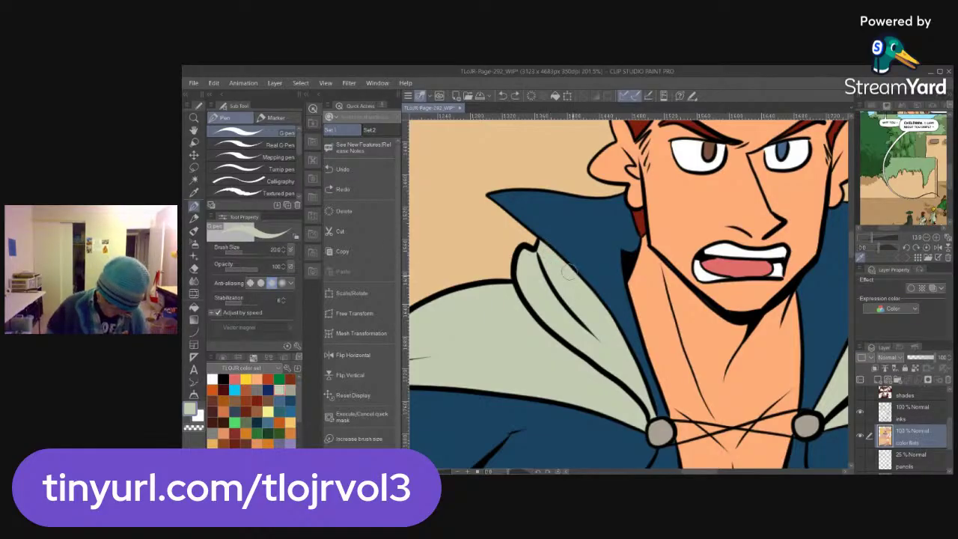
{"action": "mouse_move", "coordinate": [699, 472]}
{"action": "left_mouse_down"}
{"action": "mouse_move", "coordinate": [739, 471]}
{"action": "mouse_move", "coordinate": [731, 471]}
{"action": "left_mouse_up"}
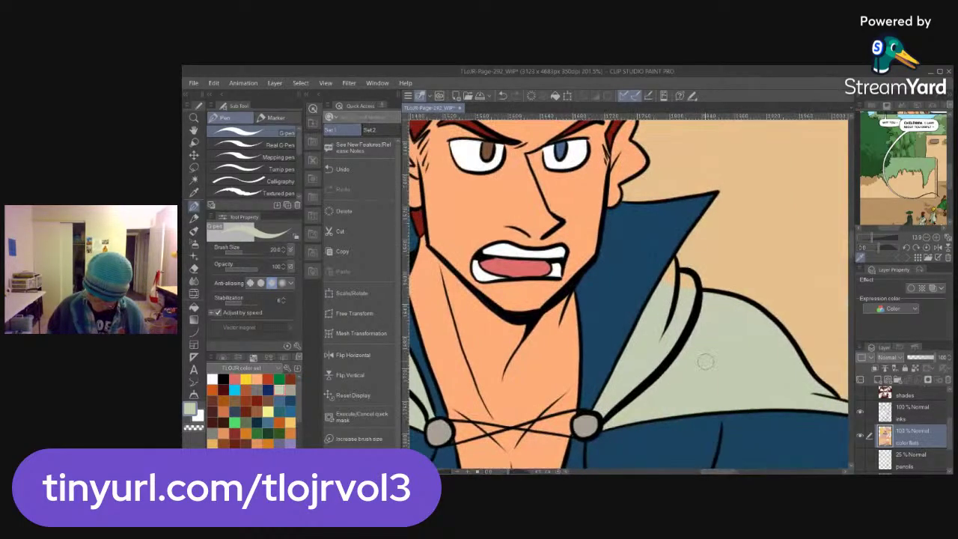
{"action": "mouse_move", "coordinate": [674, 265]}
{"action": "left_mouse_down"}
{"action": "mouse_move", "coordinate": [659, 296]}
{"action": "mouse_move", "coordinate": [673, 267]}
{"action": "mouse_move", "coordinate": [668, 293]}
{"action": "mouse_move", "coordinate": [690, 291]}
{"action": "left_mouse_up"}
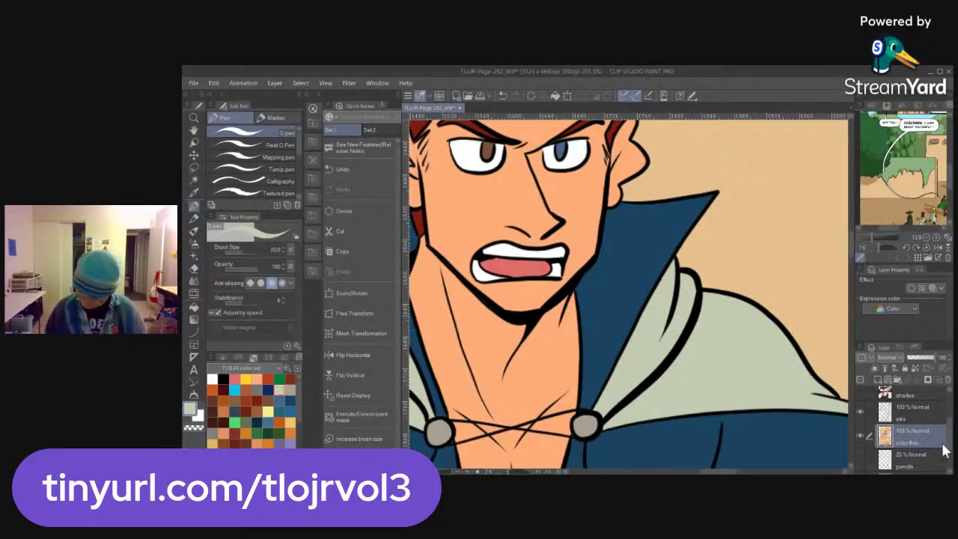
Show the shades layer, sample its dark brown with the white layer temporarily hidden, and make the shades layer active
{"action": "scroll", "coordinate": [920, 427], "scroll_direction": "up", "scroll_amount": 1}
{"action": "left_click", "coordinate": [860, 405]}
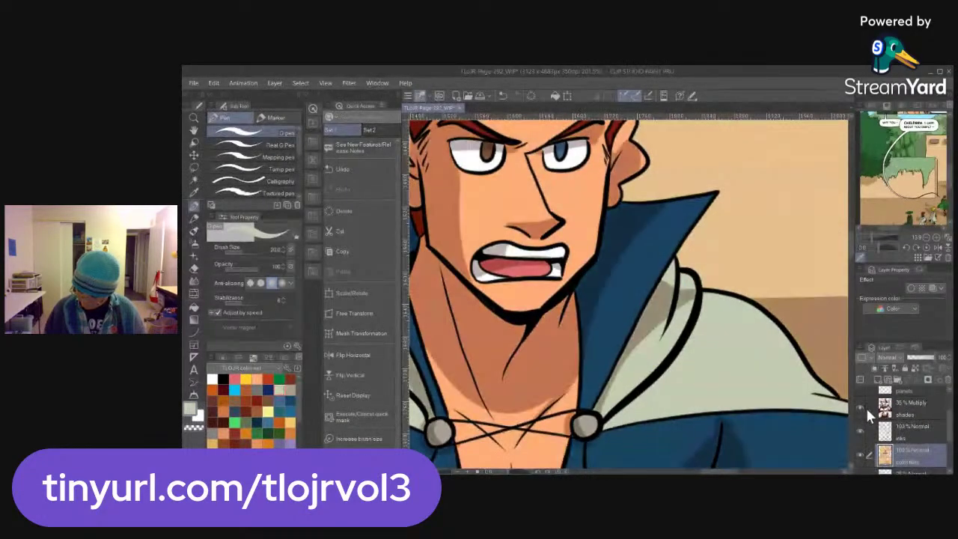
{"action": "scroll", "coordinate": [863, 434], "scroll_direction": "down", "scroll_amount": 3}
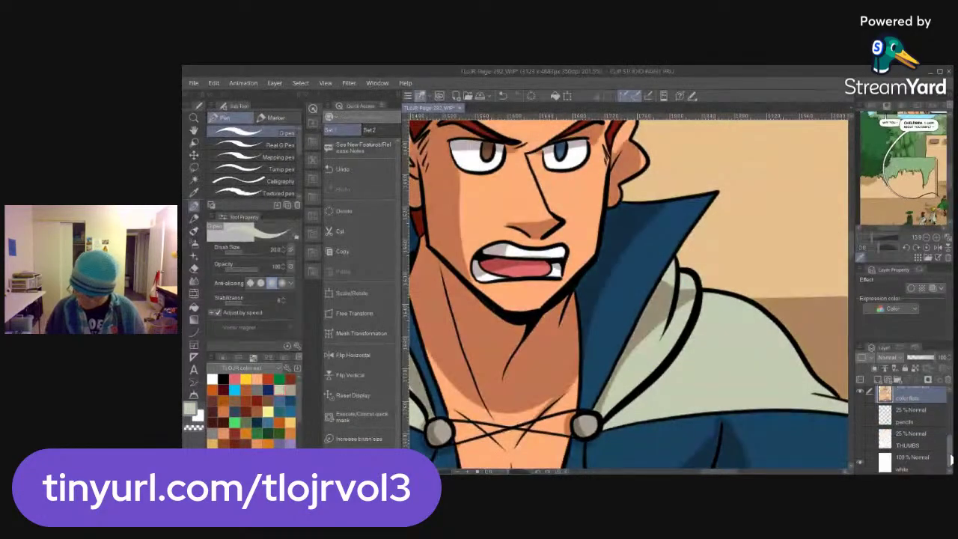
{"action": "left_click", "coordinate": [860, 462]}
{"action": "key", "text": "i"}
{"action": "left_click", "coordinate": [498, 251]}
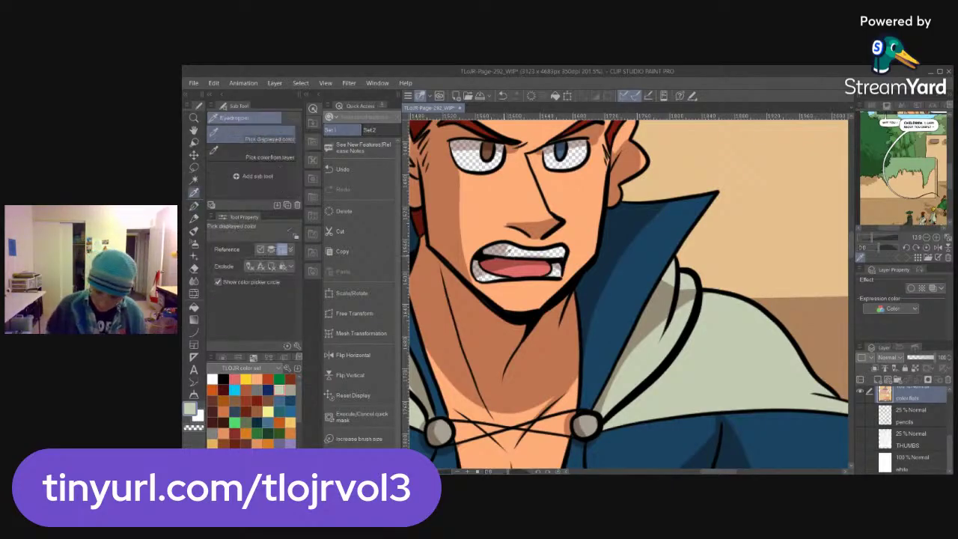
{"action": "left_click", "coordinate": [860, 463]}
{"action": "left_click_drag", "start_coordinate": [949, 452], "coordinate": [949, 421]}
{"action": "left_click", "coordinate": [911, 422]}
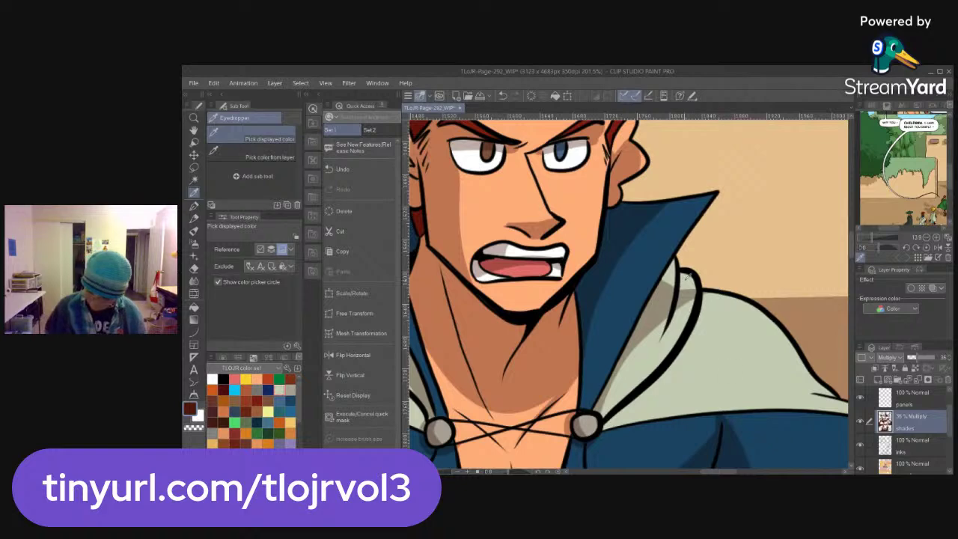
Paint shadows inside the folded hood on both sides of the collar with the G-pen at brush size 20
{"action": "key", "text": "e"}
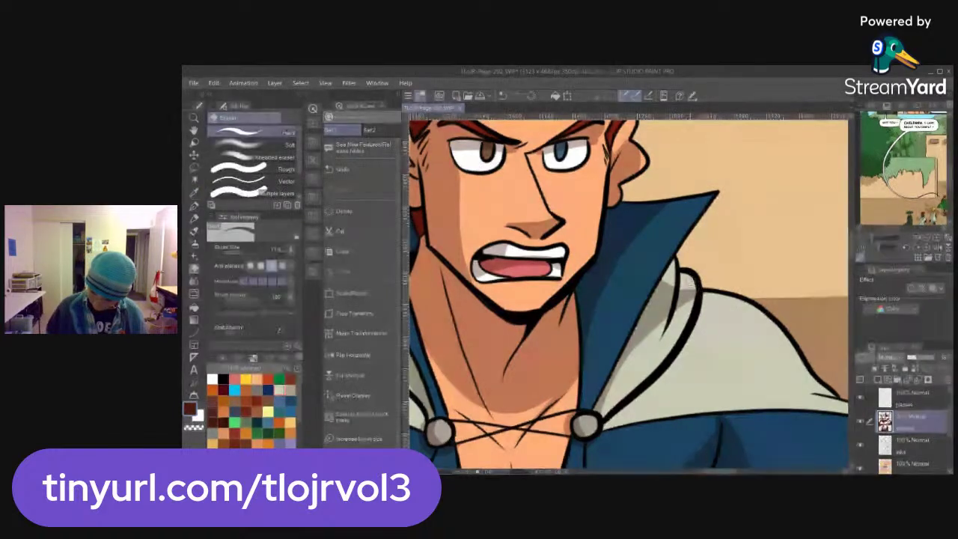
{"action": "key", "text": "p"}
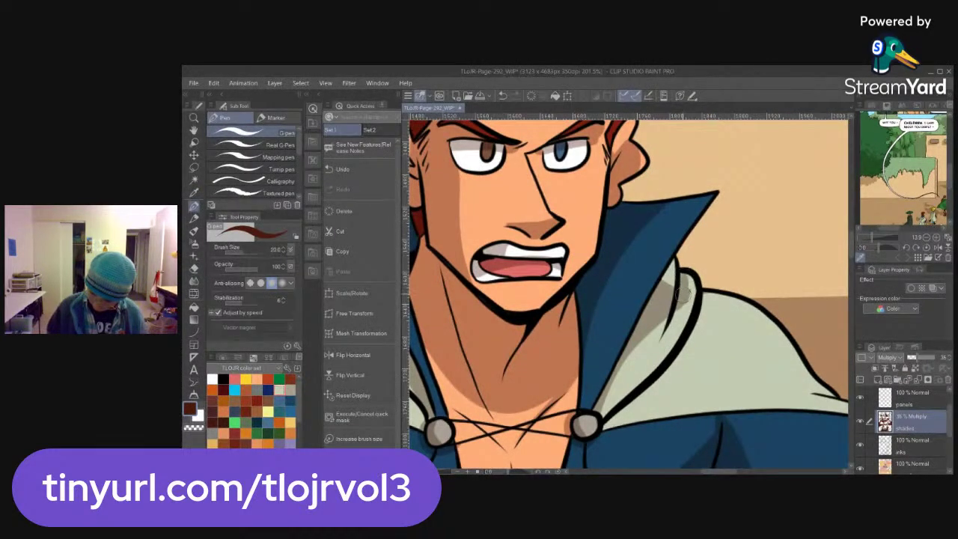
{"action": "left_click_drag", "start_coordinate": [681, 306], "coordinate": [664, 341]}
{"action": "left_click_drag", "start_coordinate": [671, 262], "coordinate": [666, 314]}
{"action": "left_click_drag", "start_coordinate": [597, 362], "coordinate": [824, 369]}
{"action": "mouse_move", "coordinate": [545, 255]}
{"action": "left_mouse_down"}
{"action": "mouse_move", "coordinate": [558, 273]}
{"action": "mouse_move", "coordinate": [554, 251]}
{"action": "mouse_move", "coordinate": [563, 264]}
{"action": "left_mouse_up"}
{"action": "key", "text": "ctrl+z"}
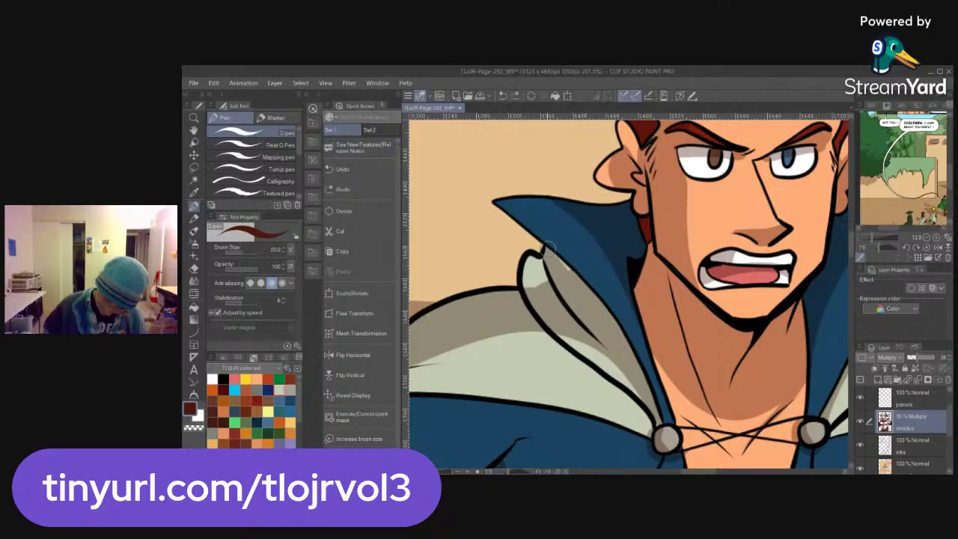
{"action": "mouse_move", "coordinate": [550, 261]}
{"action": "left_mouse_down"}
{"action": "mouse_move", "coordinate": [541, 275]}
{"action": "mouse_move", "coordinate": [536, 254]}
{"action": "mouse_move", "coordinate": [528, 302]}
{"action": "left_mouse_up"}
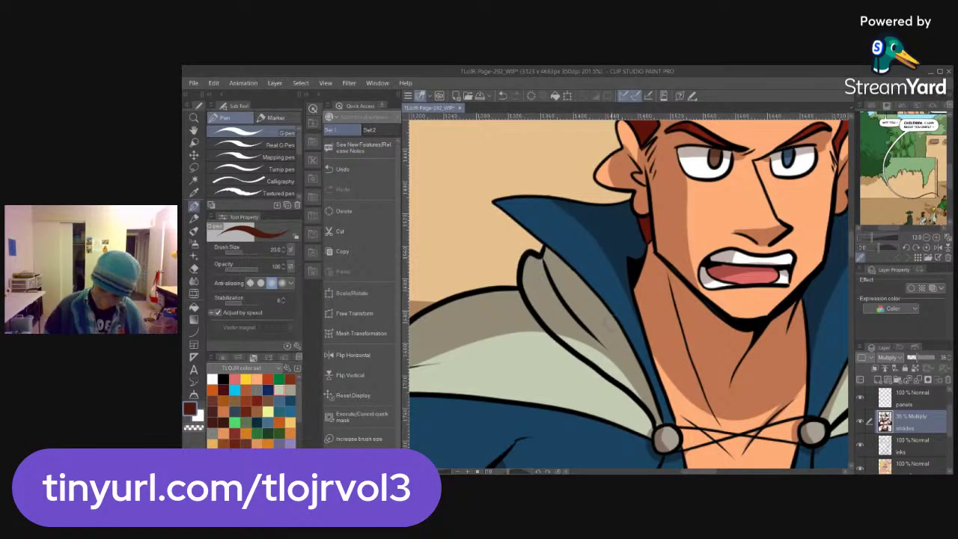
Erase the excess shading on the lower hood fold down to the clasp, leaving a tapered shadow below the collar's pointed tip
{"action": "key", "text": "ctrl+space"}
{"action": "mouse_move", "coordinate": [774, 365]}
{"action": "left_mouse_down"}
{"action": "mouse_move", "coordinate": [647, 429]}
{"action": "mouse_move", "coordinate": [591, 355]}
{"action": "mouse_move", "coordinate": [523, 350]}
{"action": "mouse_move", "coordinate": [514, 406]}
{"action": "mouse_move", "coordinate": [618, 391]}
{"action": "mouse_move", "coordinate": [634, 403]}
{"action": "mouse_move", "coordinate": [555, 335]}
{"action": "mouse_move", "coordinate": [610, 371]}
{"action": "left_mouse_up"}
{"action": "key", "text": "e"}
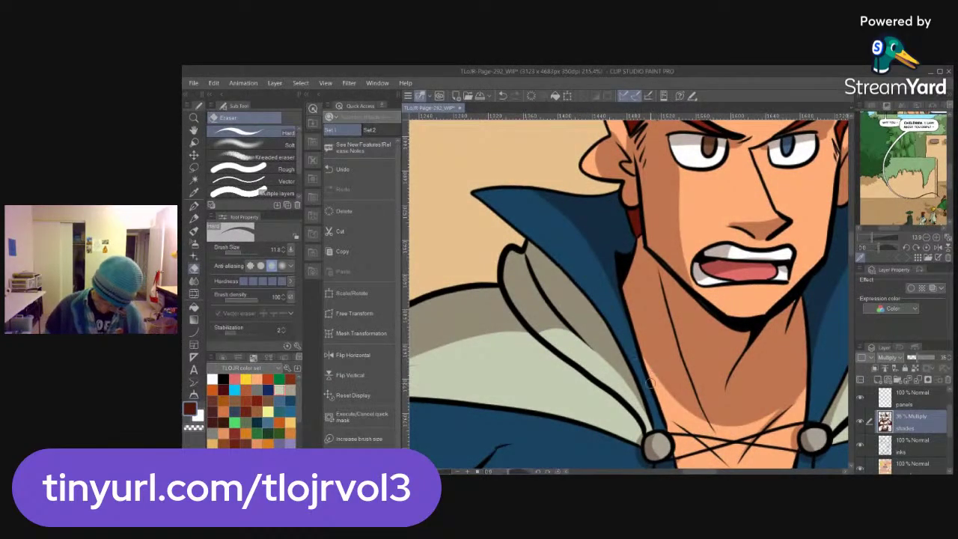
{"action": "key", "text": "p"}
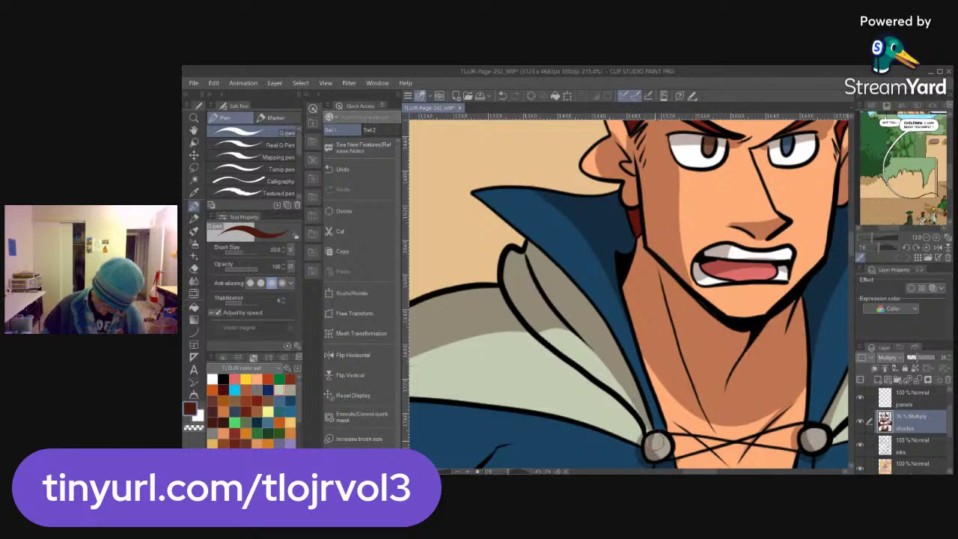
{"action": "key", "text": "e"}
{"action": "left_click_drag", "start_coordinate": [617, 380], "coordinate": [639, 416]}
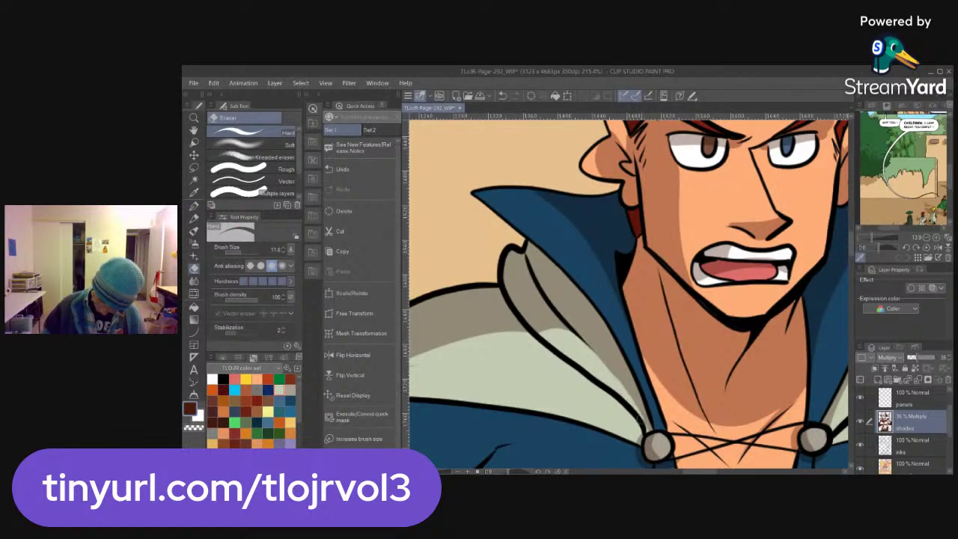
{"action": "mouse_move", "coordinate": [583, 343]}
{"action": "left_mouse_down"}
{"action": "mouse_move", "coordinate": [560, 330]}
{"action": "mouse_move", "coordinate": [537, 337]}
{"action": "left_mouse_up"}
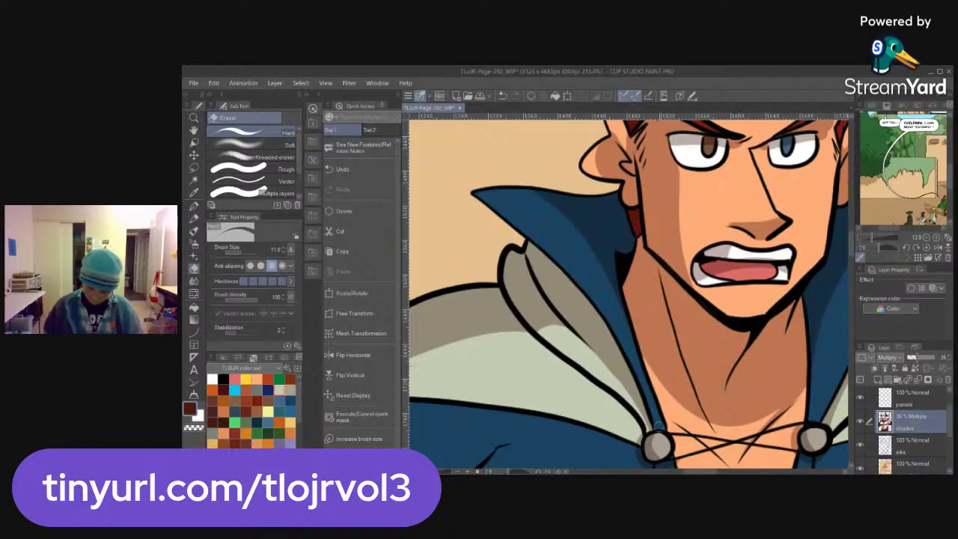
{"action": "mouse_move", "coordinate": [640, 404]}
{"action": "left_mouse_down"}
{"action": "mouse_move", "coordinate": [590, 353]}
{"action": "mouse_move", "coordinate": [560, 345]}
{"action": "mouse_move", "coordinate": [603, 355]}
{"action": "mouse_move", "coordinate": [579, 338]}
{"action": "mouse_move", "coordinate": [629, 382]}
{"action": "mouse_move", "coordinate": [607, 328]}
{"action": "mouse_move", "coordinate": [607, 362]}
{"action": "left_mouse_up"}
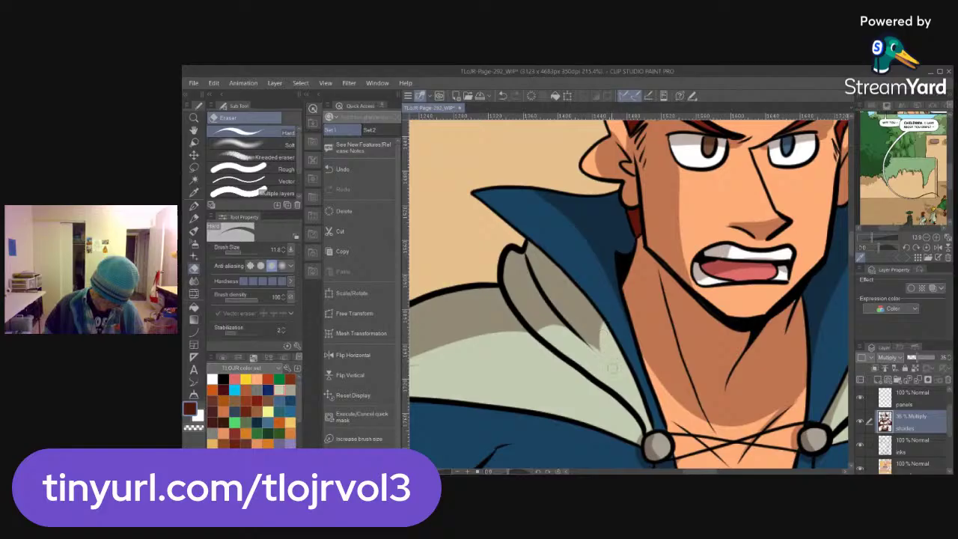
{"action": "mouse_move", "coordinate": [601, 320]}
{"action": "left_mouse_down"}
{"action": "mouse_move", "coordinate": [605, 363]}
{"action": "mouse_move", "coordinate": [600, 318]}
{"action": "mouse_move", "coordinate": [593, 338]}
{"action": "mouse_move", "coordinate": [606, 368]}
{"action": "mouse_move", "coordinate": [597, 315]}
{"action": "mouse_move", "coordinate": [591, 342]}
{"action": "mouse_move", "coordinate": [610, 370]}
{"action": "left_mouse_up"}
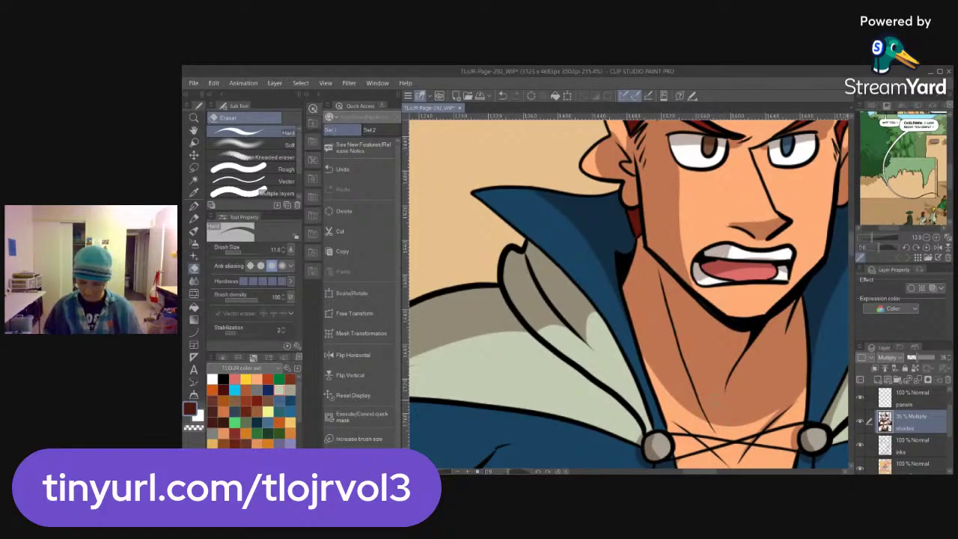
Check the shading on both sides of the hood, up close and against the neighbouring characters
{"action": "key", "text": "ctrl+space"}
{"action": "left_click_drag", "start_coordinate": [734, 388], "coordinate": [666, 390]}
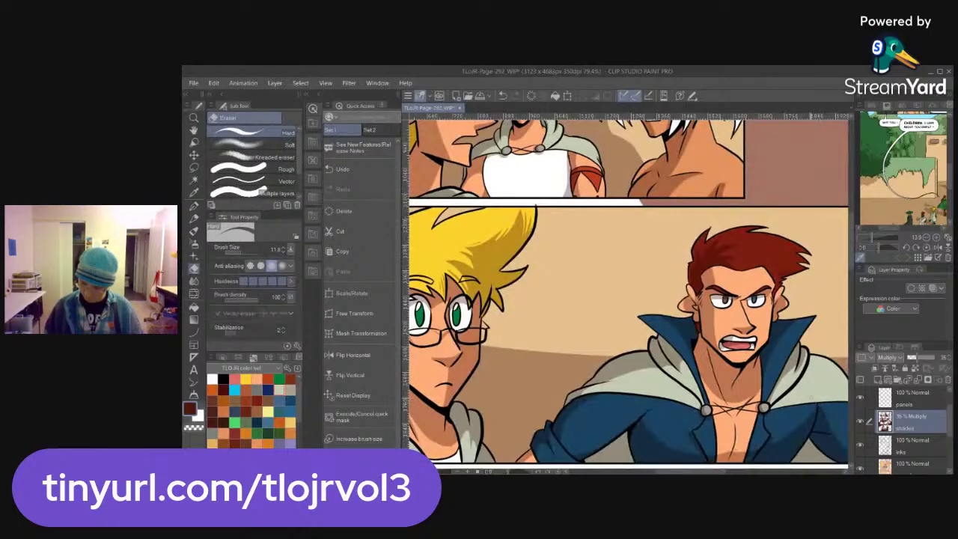
{"action": "key", "text": "ctrl+space"}
{"action": "left_click_drag", "start_coordinate": [790, 401], "coordinate": [844, 403]}
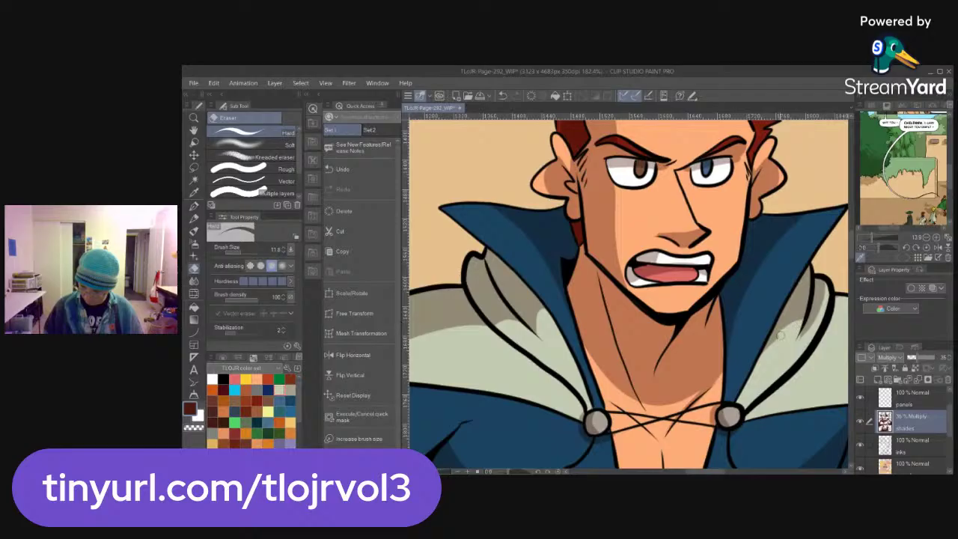
{"action": "key", "text": "p"}
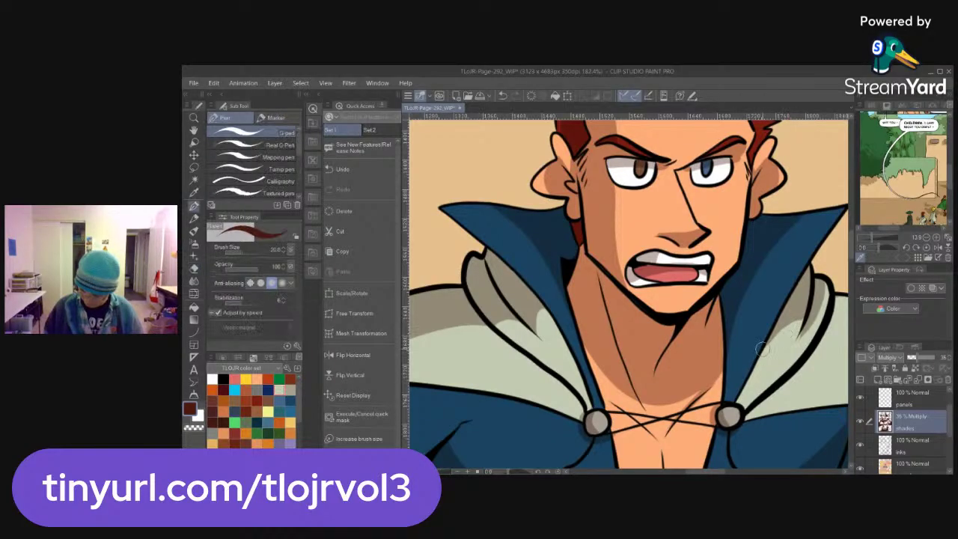
{"action": "key", "text": "ctrl+space"}
{"action": "left_click_drag", "start_coordinate": [801, 378], "coordinate": [643, 378]}
{"action": "key", "text": "space"}
{"action": "left_click_drag", "start_coordinate": [804, 420], "coordinate": [652, 364]}
Show the letters folder again and save the corrected working page
{"action": "scroll", "coordinate": [947, 434], "scroll_direction": "up", "scroll_amount": 3}
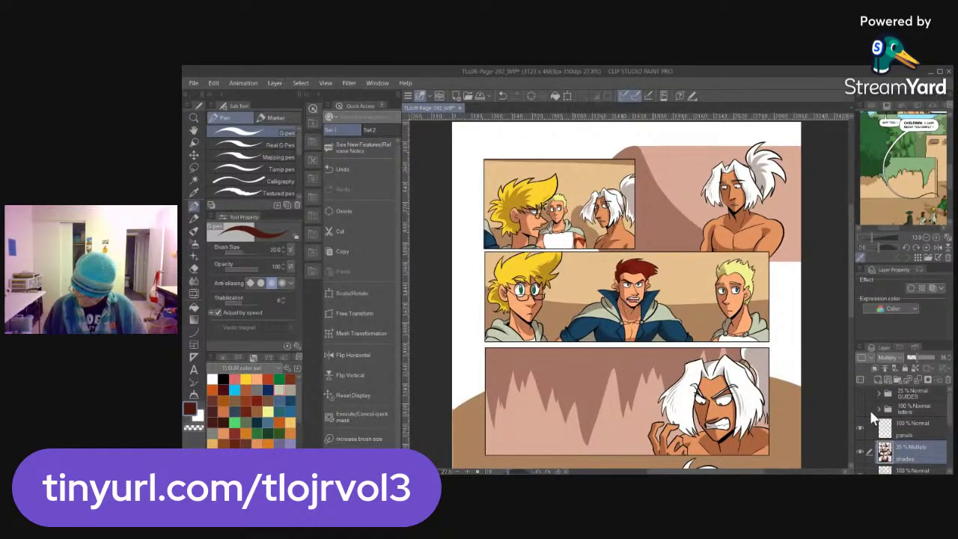
{"action": "left_click", "coordinate": [860, 407]}
{"action": "key", "text": "ctrl+space"}
{"action": "left_click_drag", "start_coordinate": [781, 377], "coordinate": [777, 383]}
{"action": "key", "text": "space"}
{"action": "left_click_drag", "start_coordinate": [810, 423], "coordinate": [741, 338]}
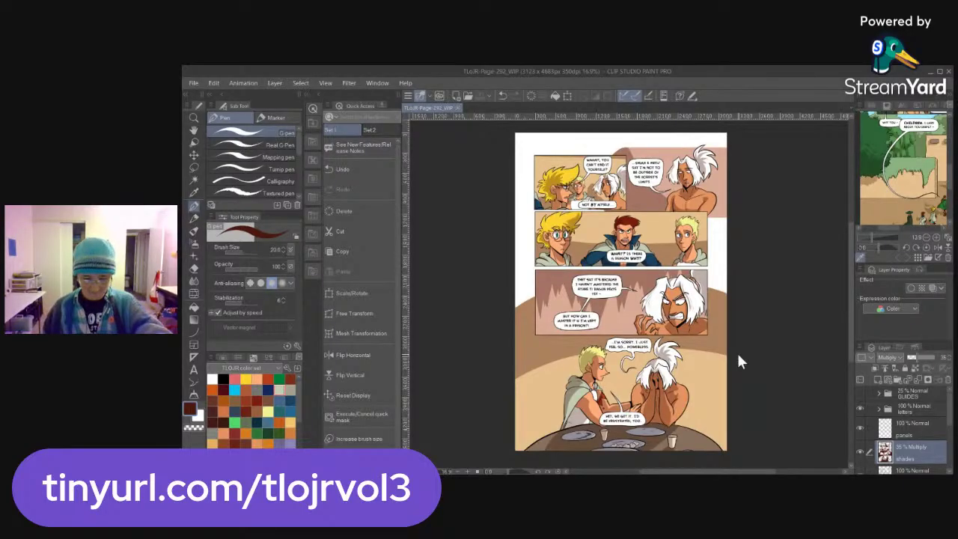
Save a TIFF copy as TLoJR-Page-292_print2 in the 4. Comic Pages - Finished folder and close the page
{"action": "key", "text": "ctrl+shift+s"}
{"action": "double_click", "coordinate": [519, 170]}
{"action": "left_click", "coordinate": [336, 239]}
{"action": "key", "text": "t"}
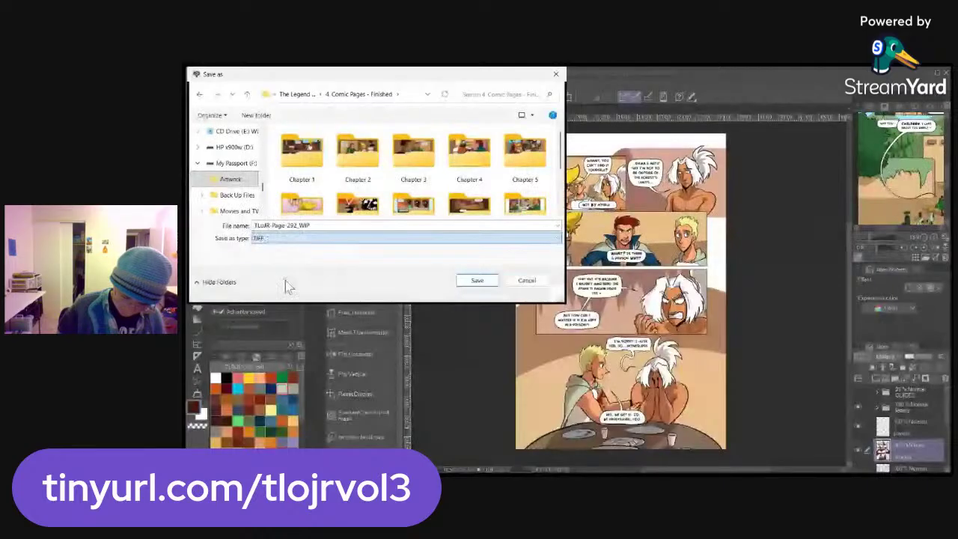
{"action": "left_click", "coordinate": [321, 225]}
{"action": "left_click", "coordinate": [330, 226]}
{"action": "type", "text": "print2"}
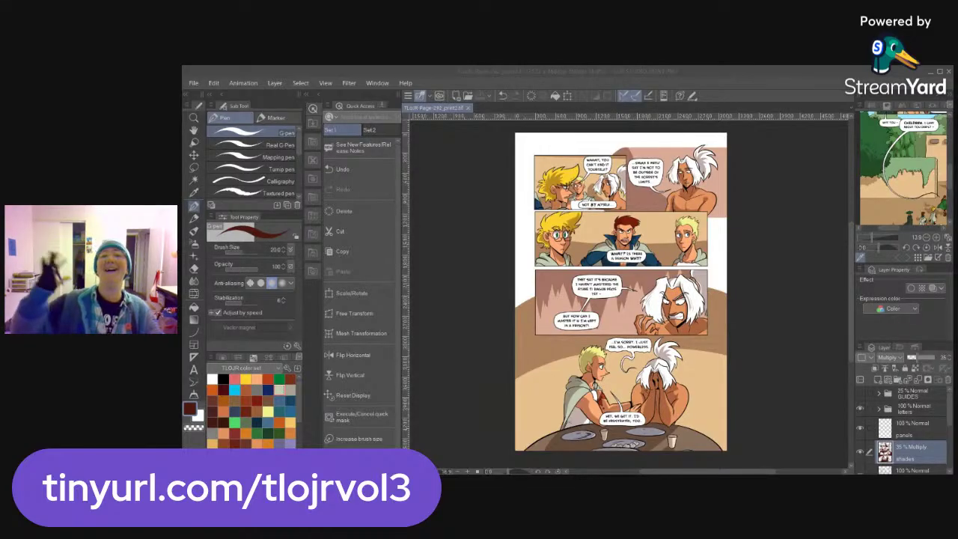
{"action": "left_click", "coordinate": [469, 108]}
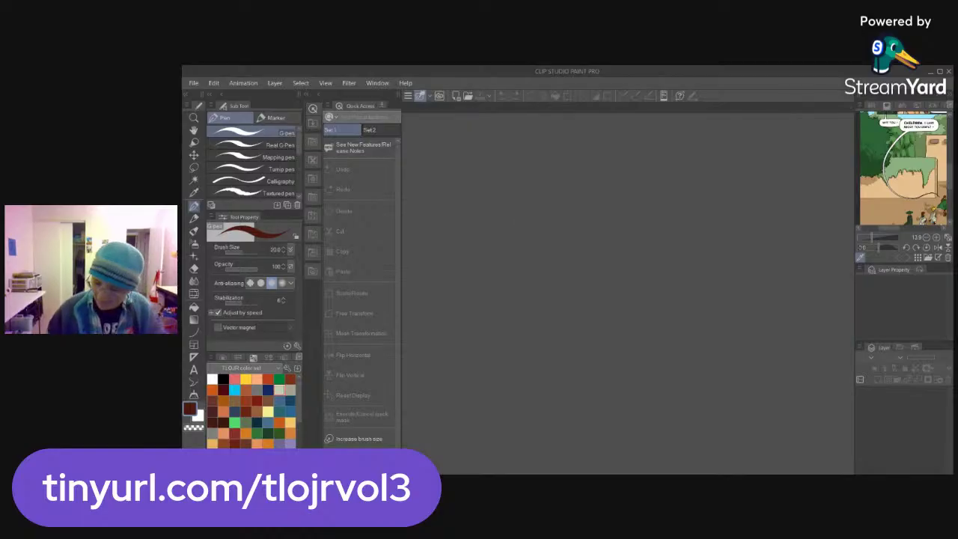